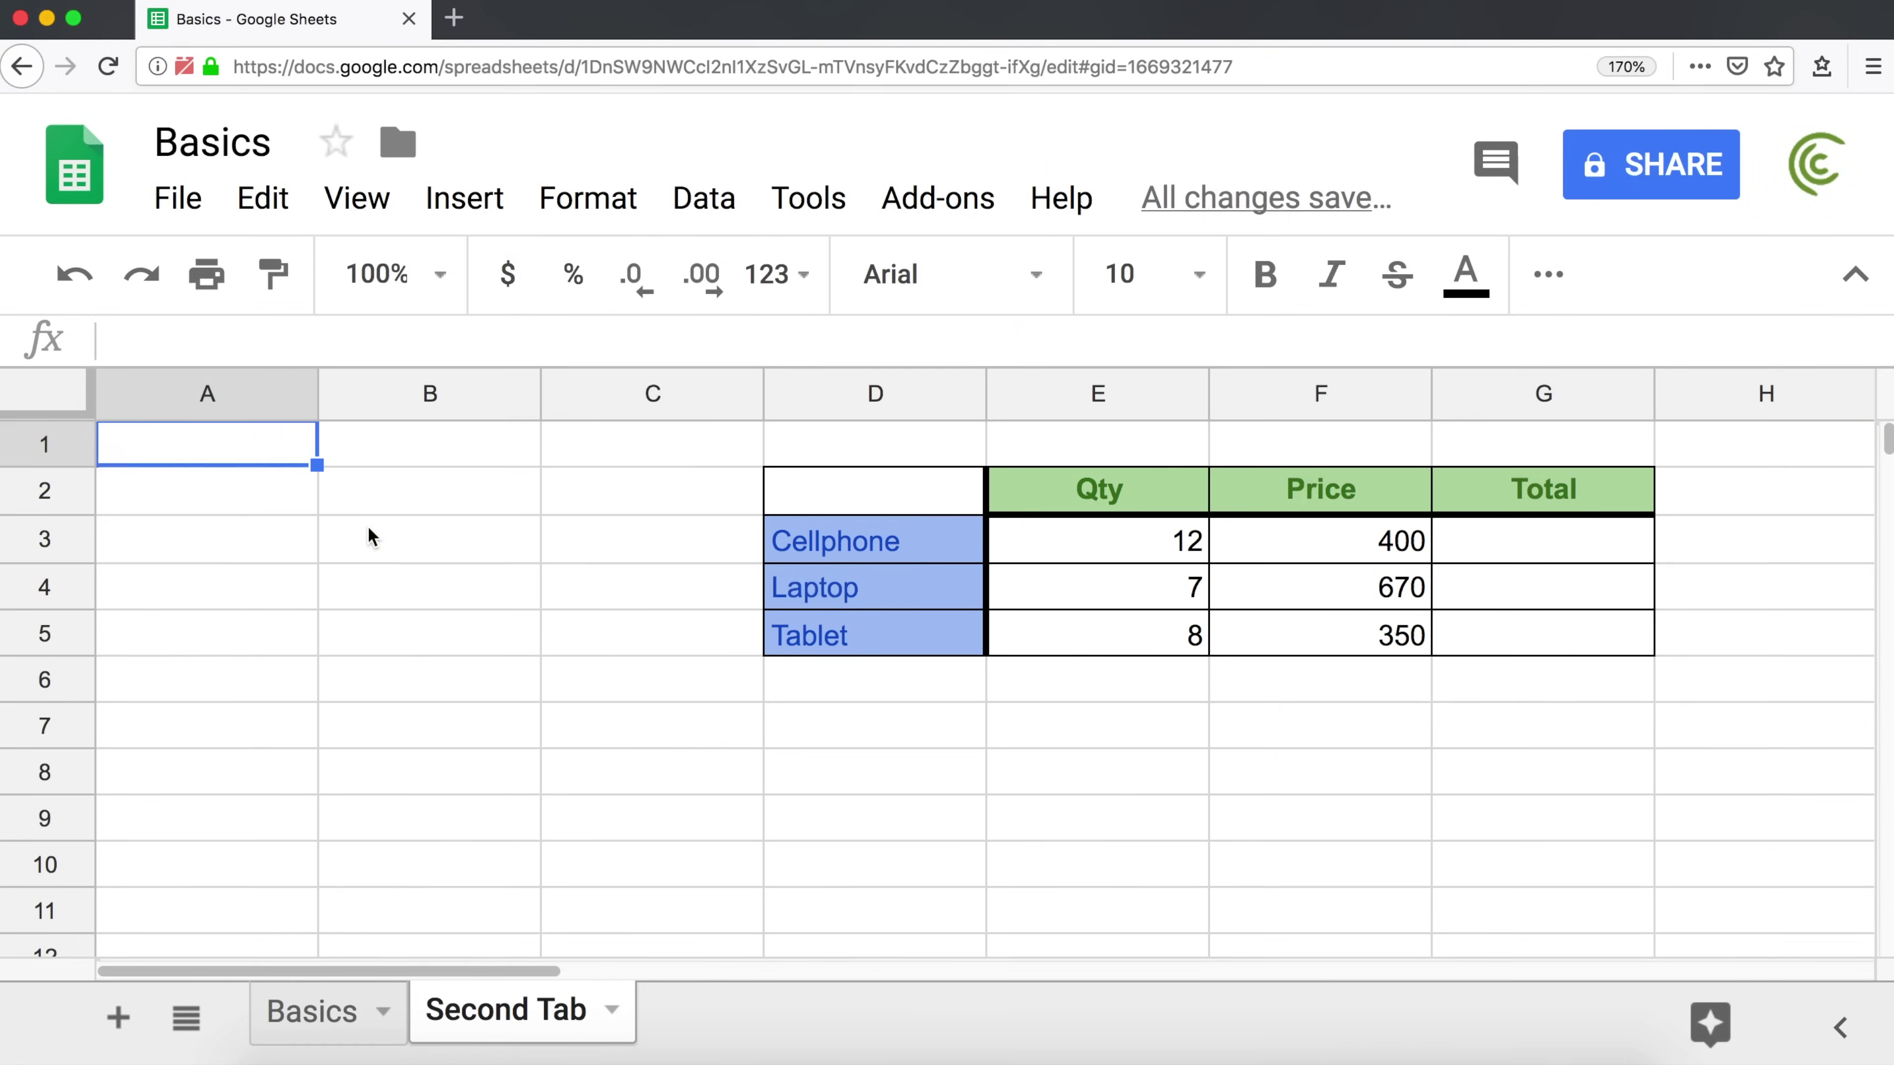
- Select cell B3 and enter an equals sign to begin a formula
{"action": "left_click", "coordinate": [353, 531]}
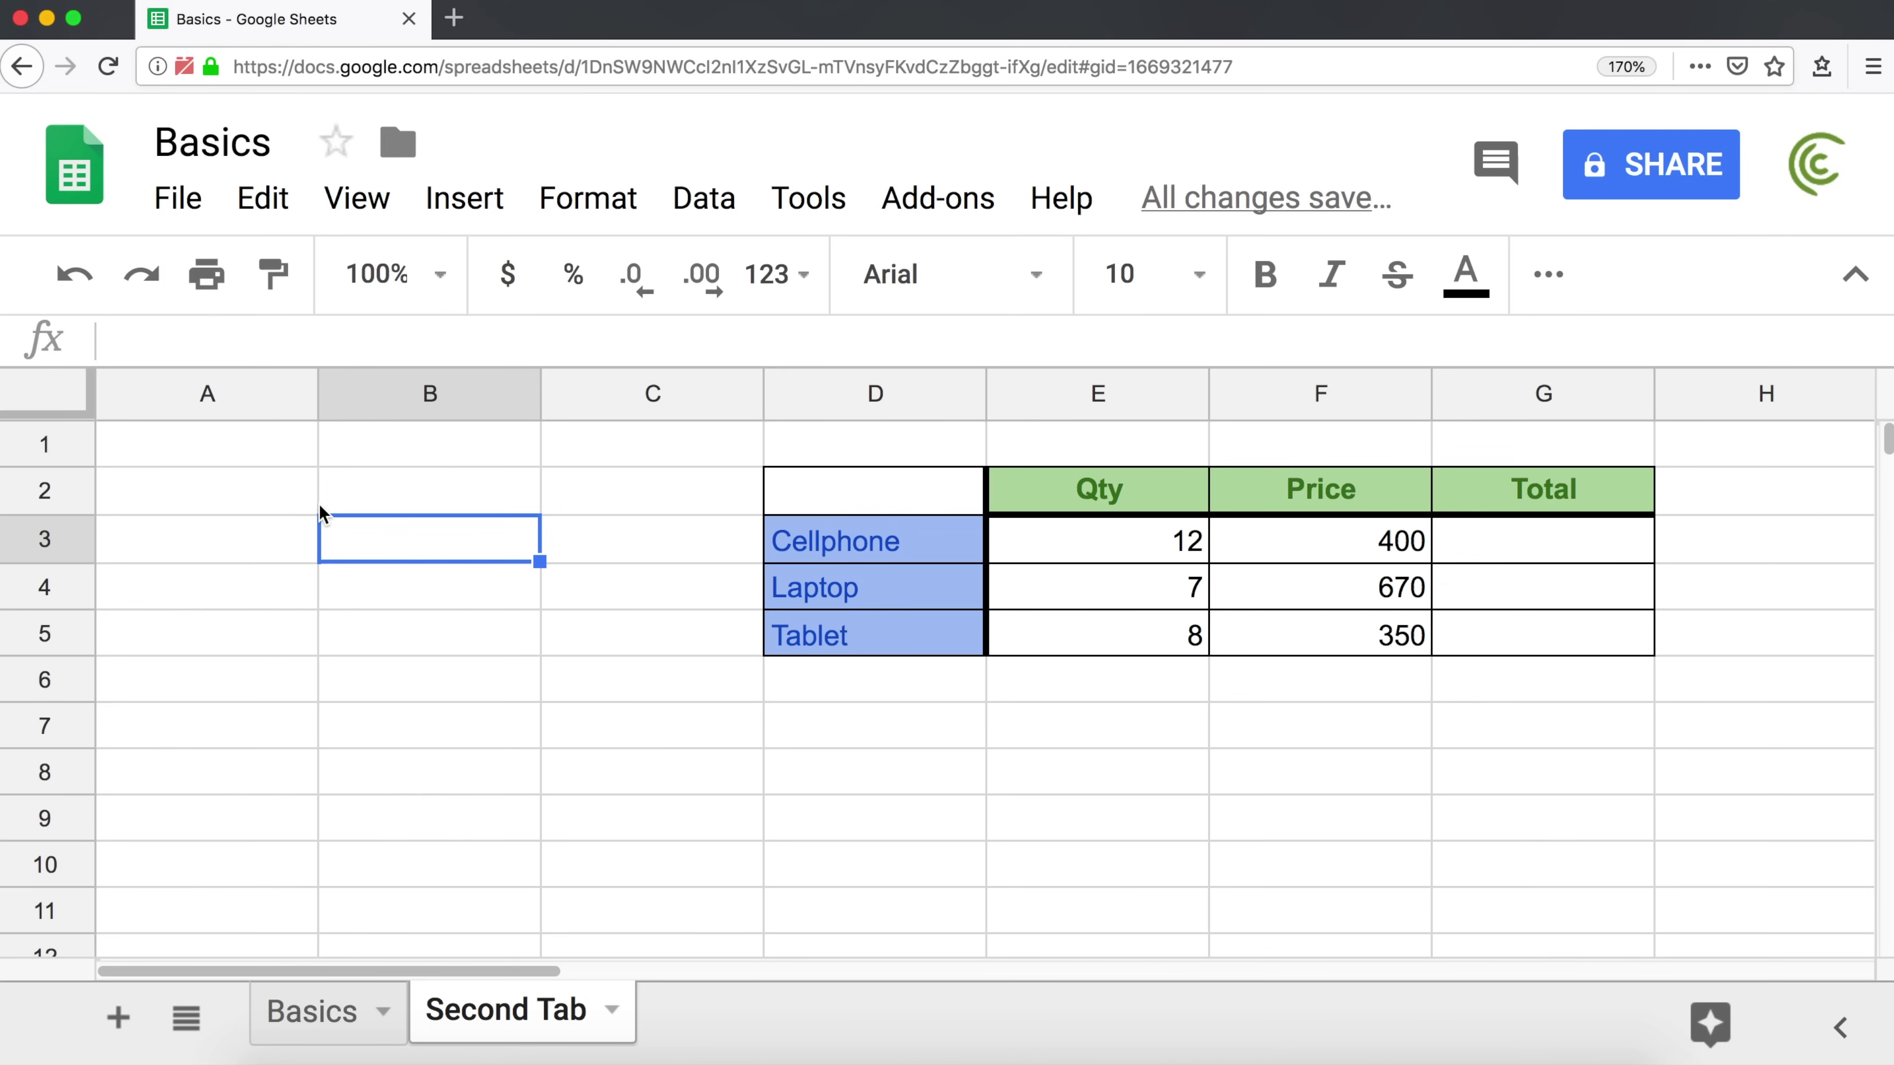
{"action": "type", "text": "="}
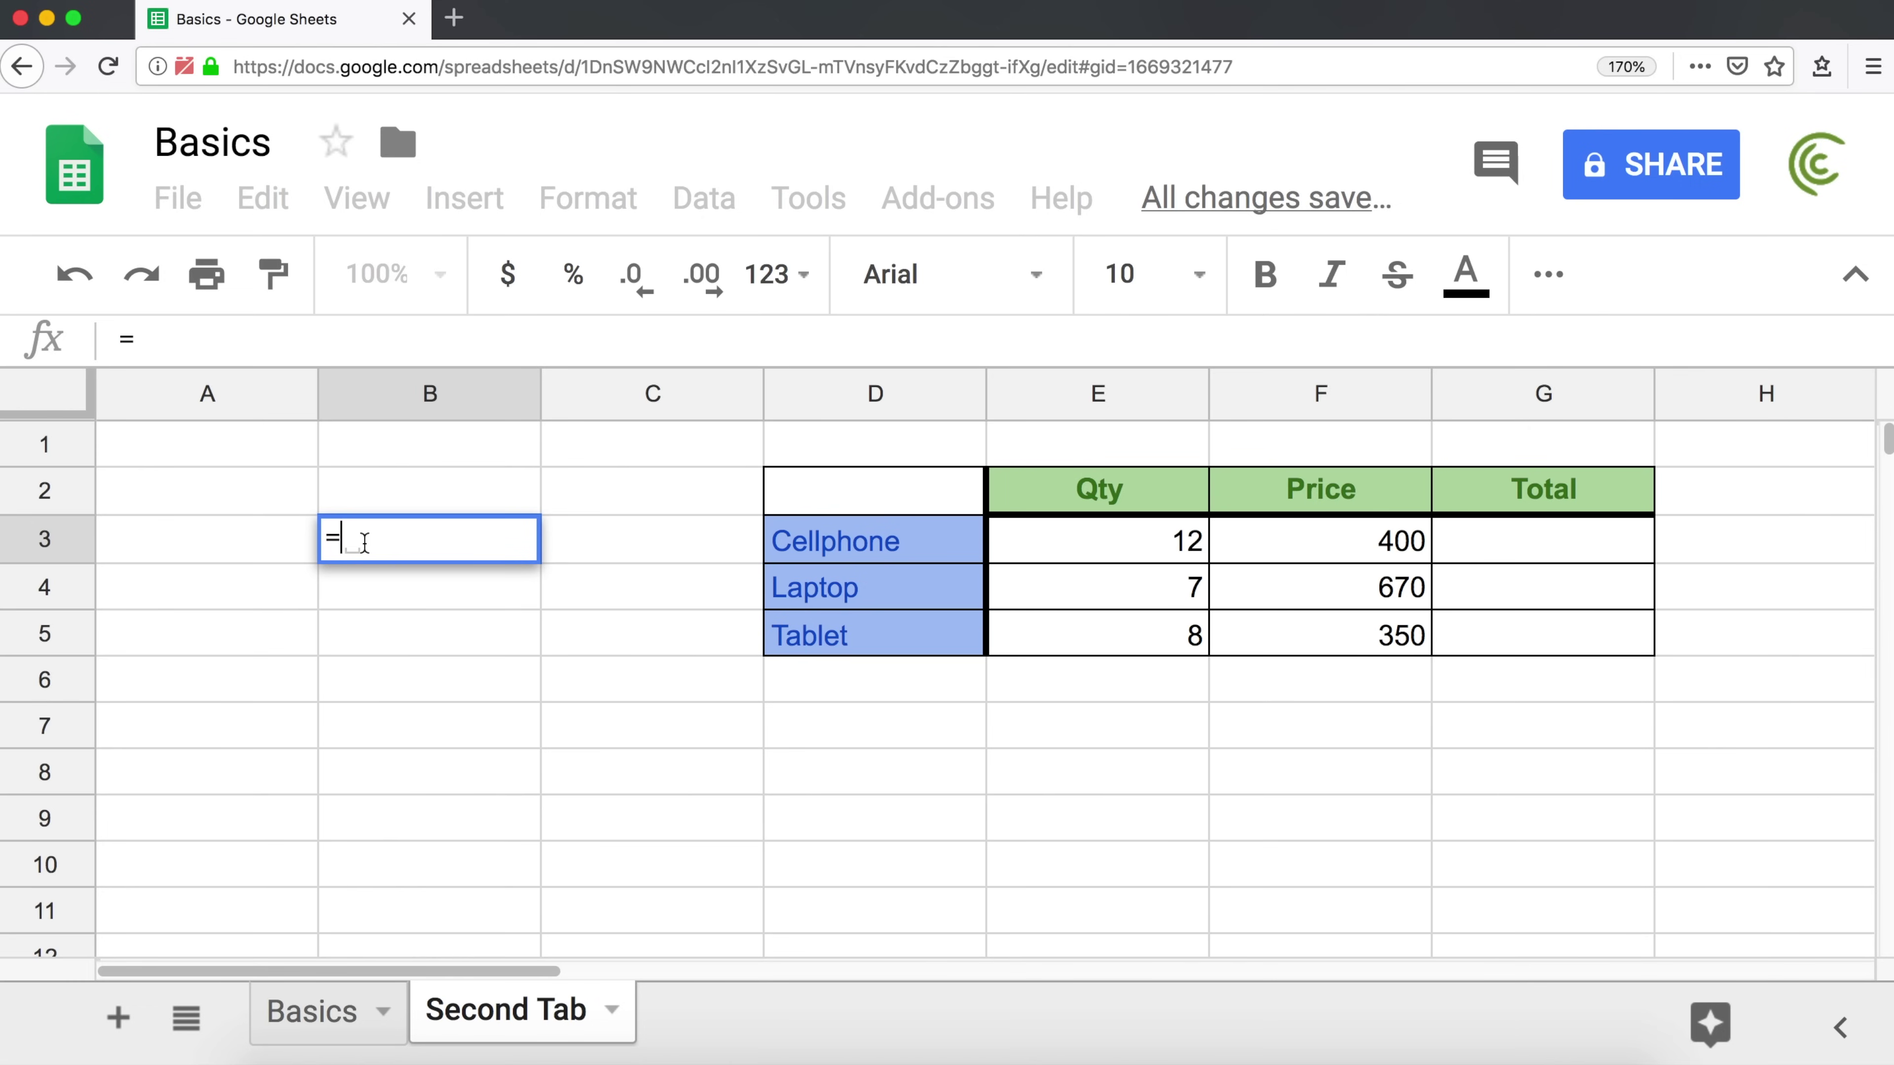
- Enter =10+20 in B3 so it shows 30
{"action": "type", "text": "1"}
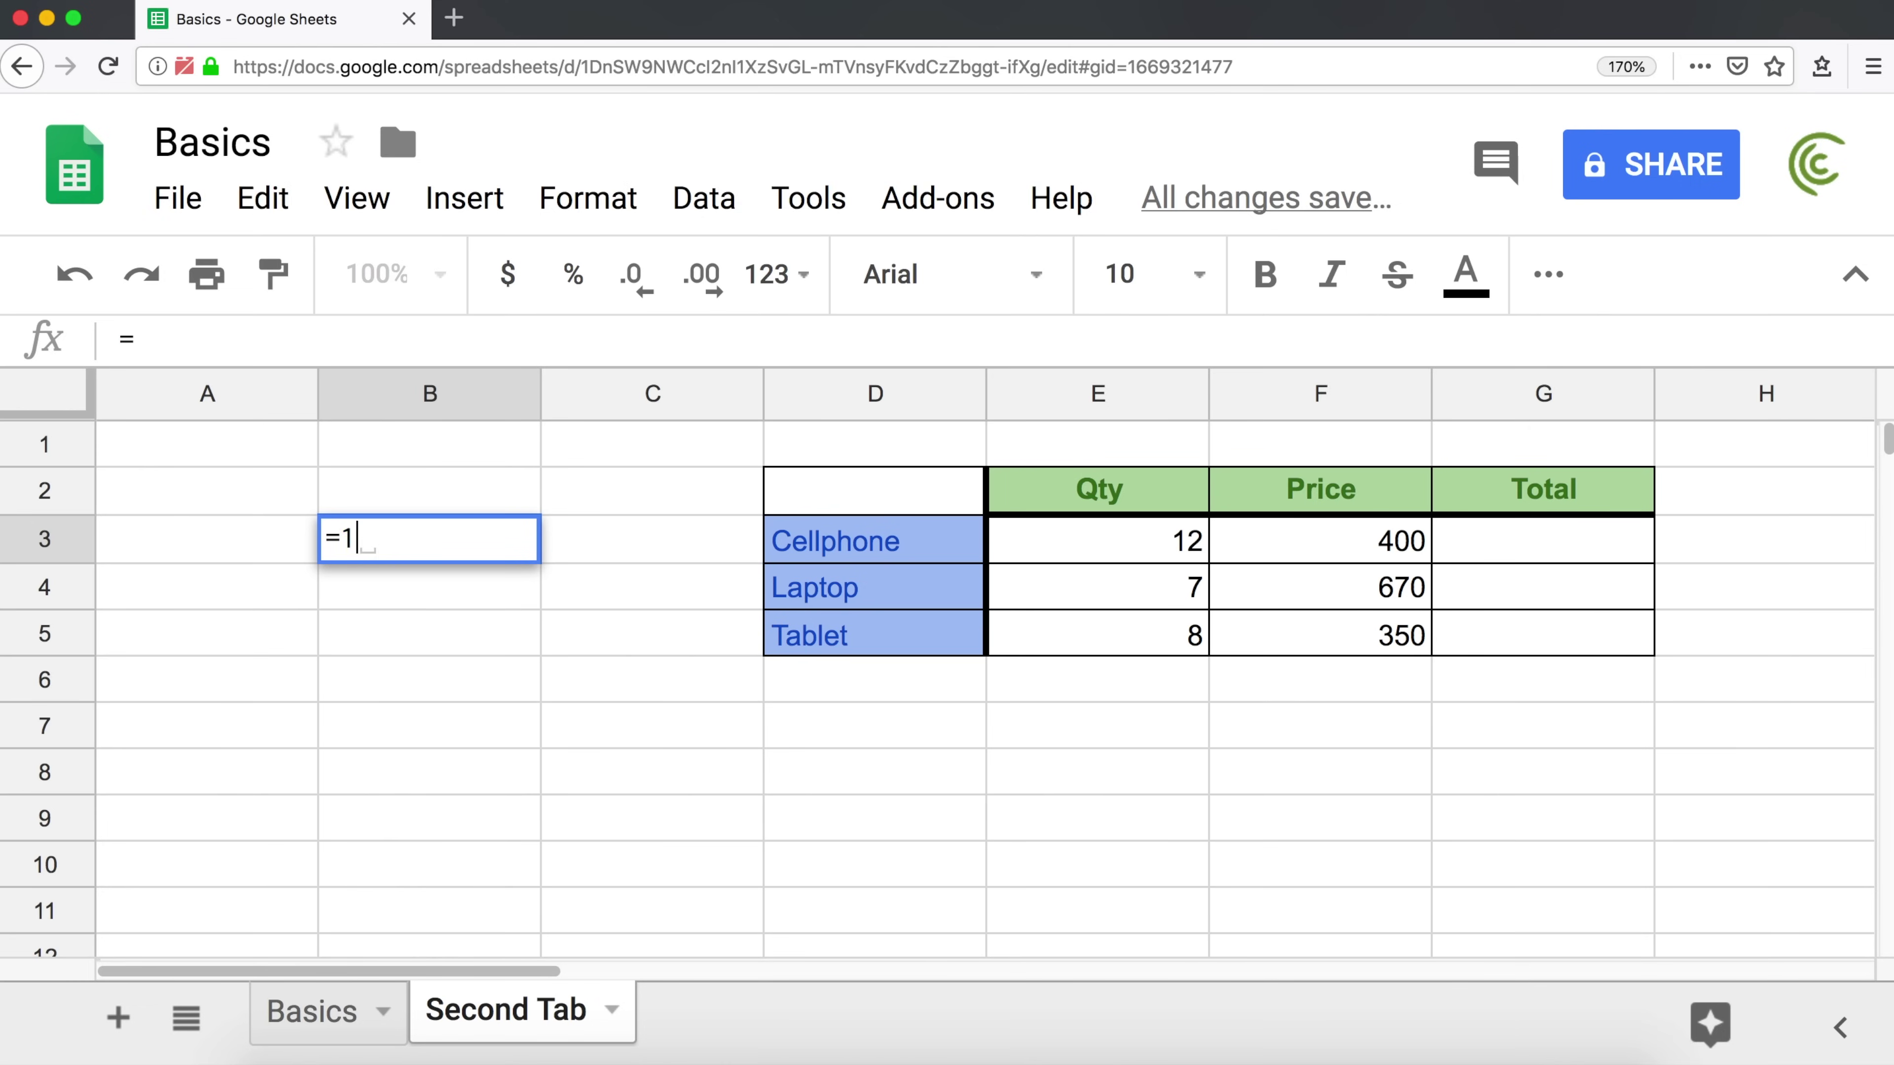
{"action": "type", "text": "0+20"}
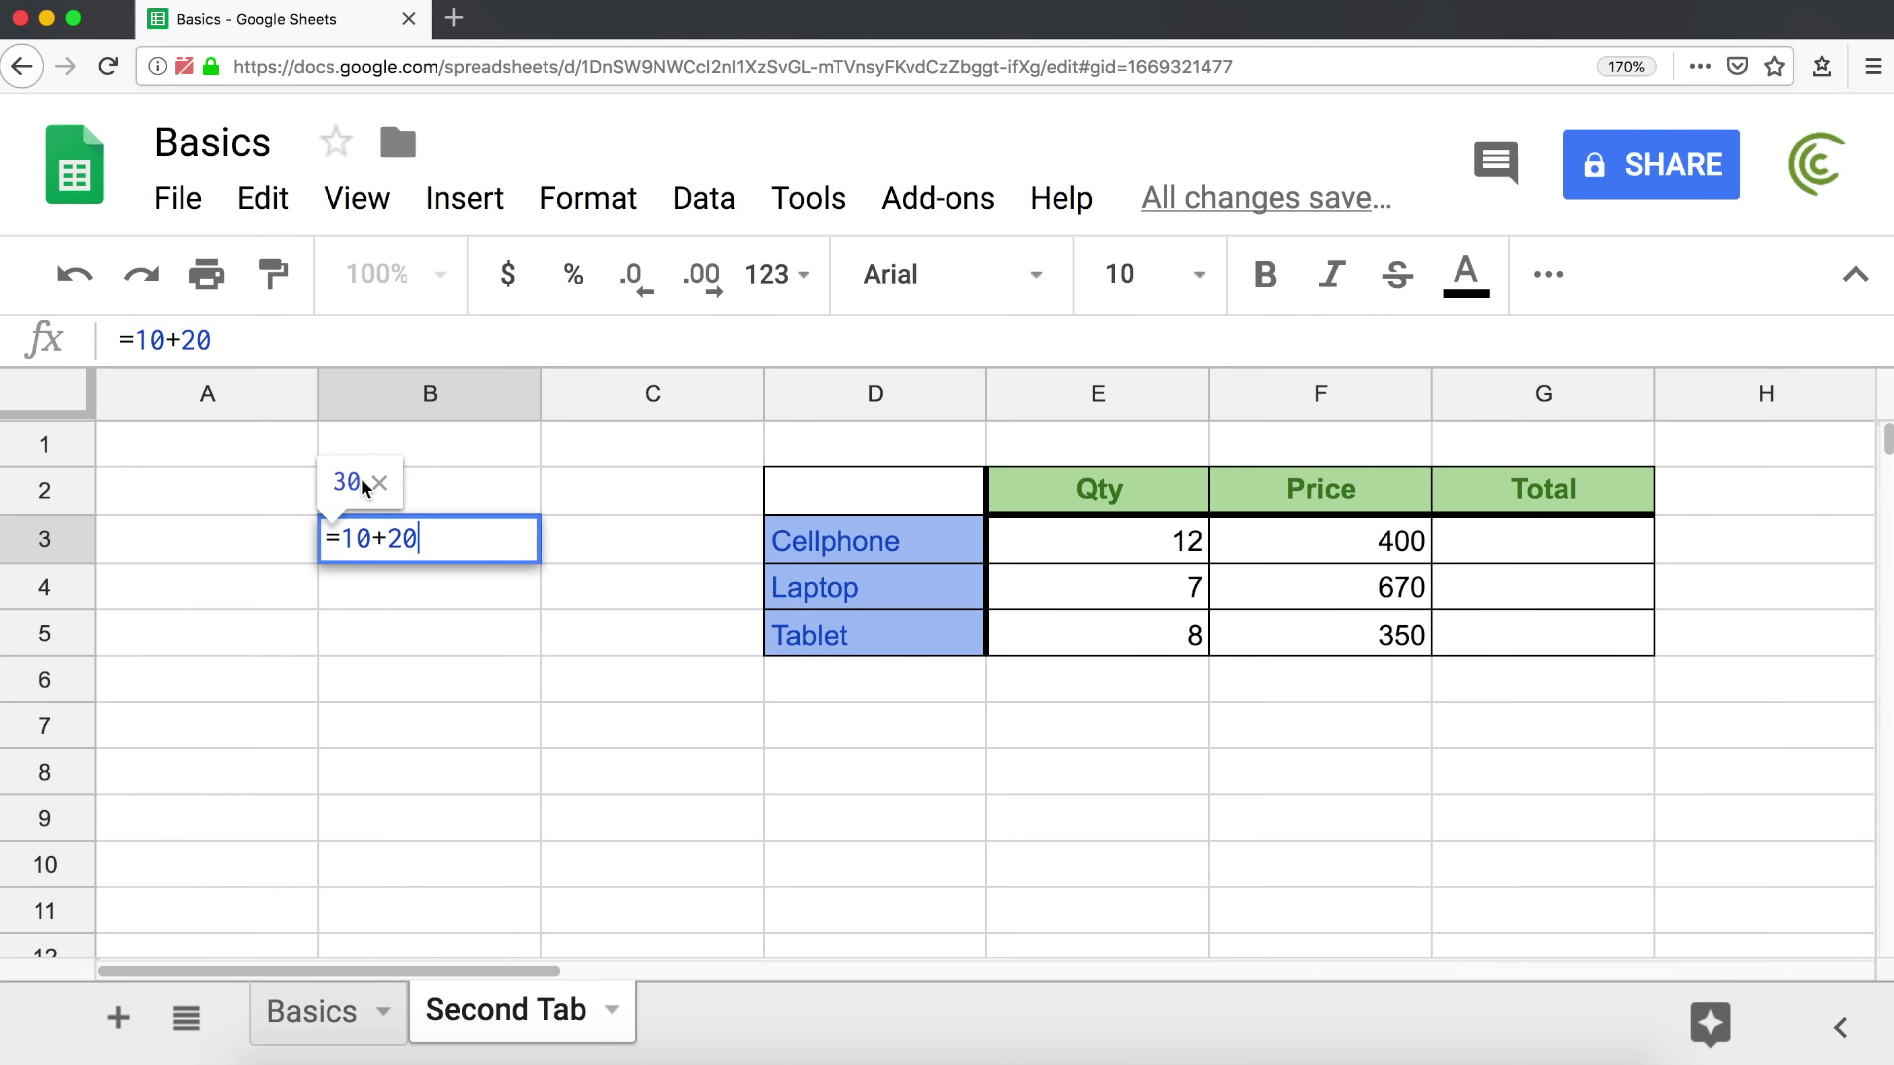
{"action": "key", "text": "Return"}
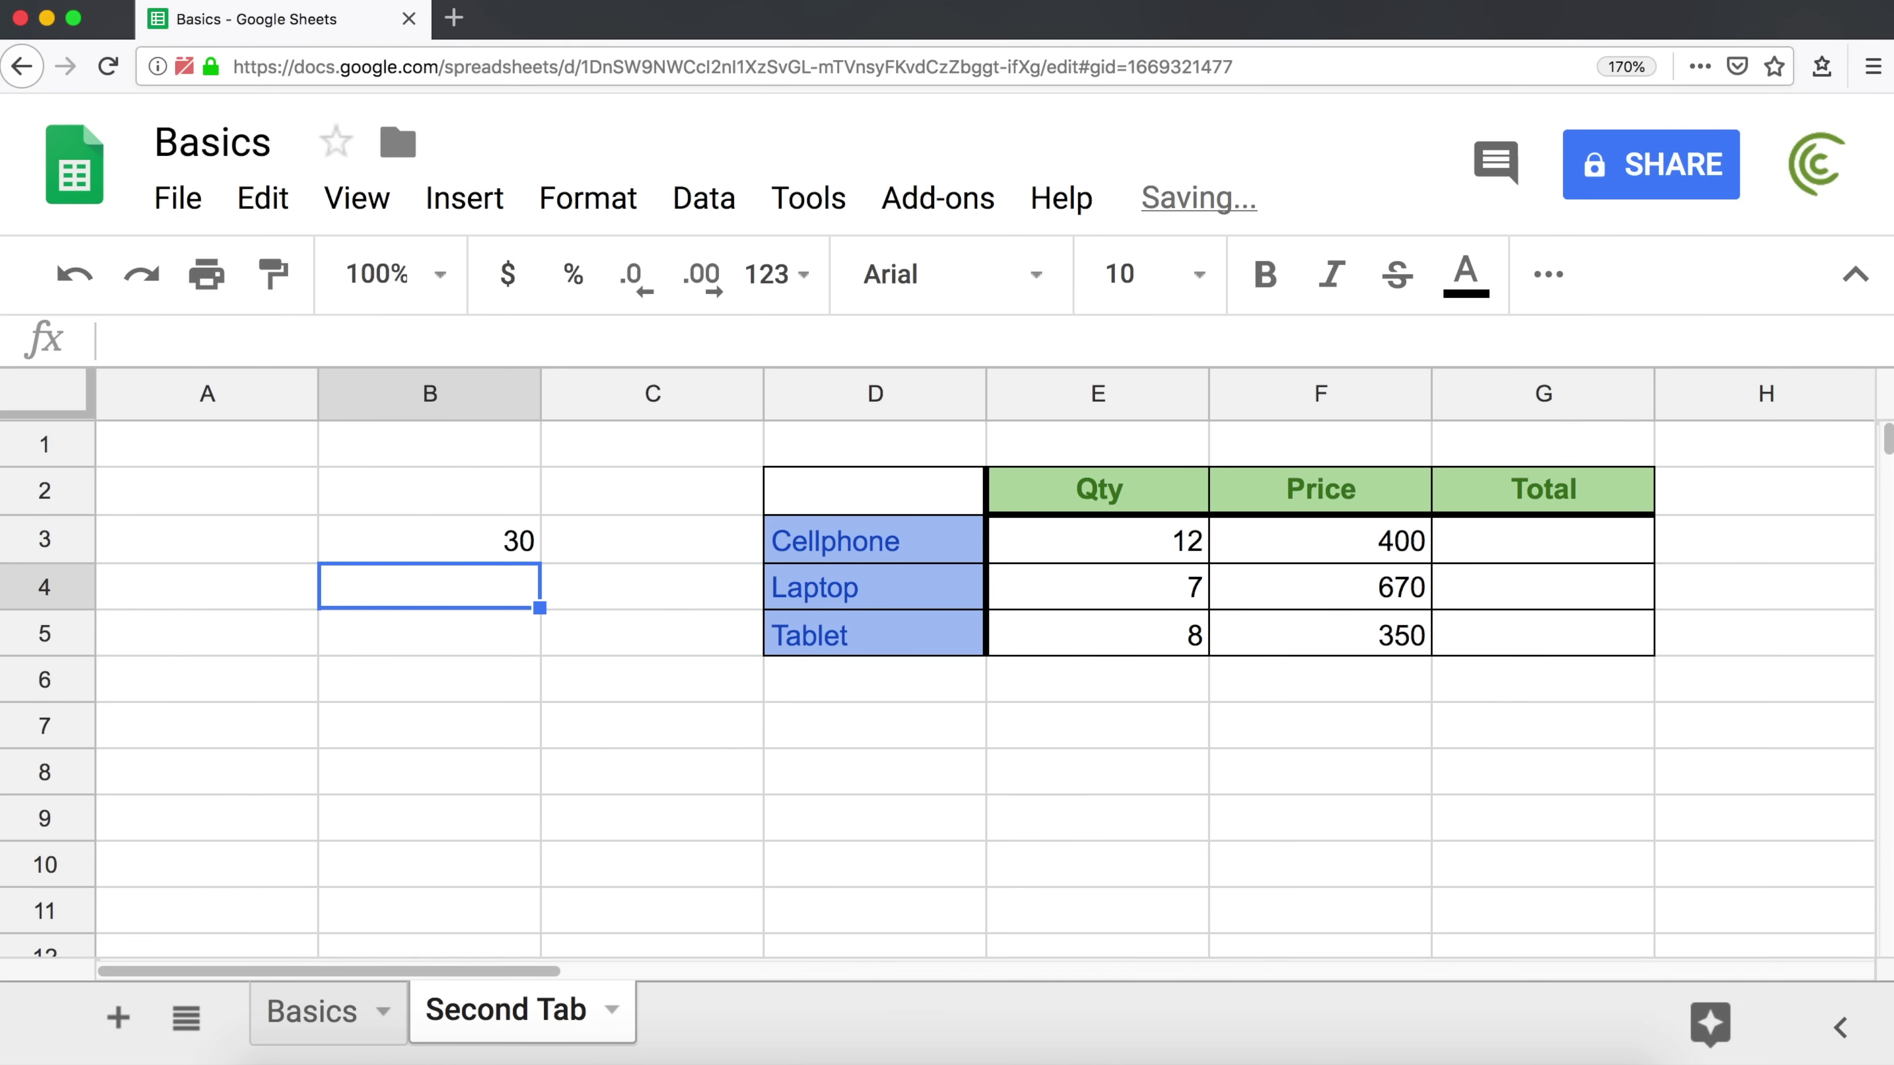
{"action": "left_click", "coordinate": [475, 546]}
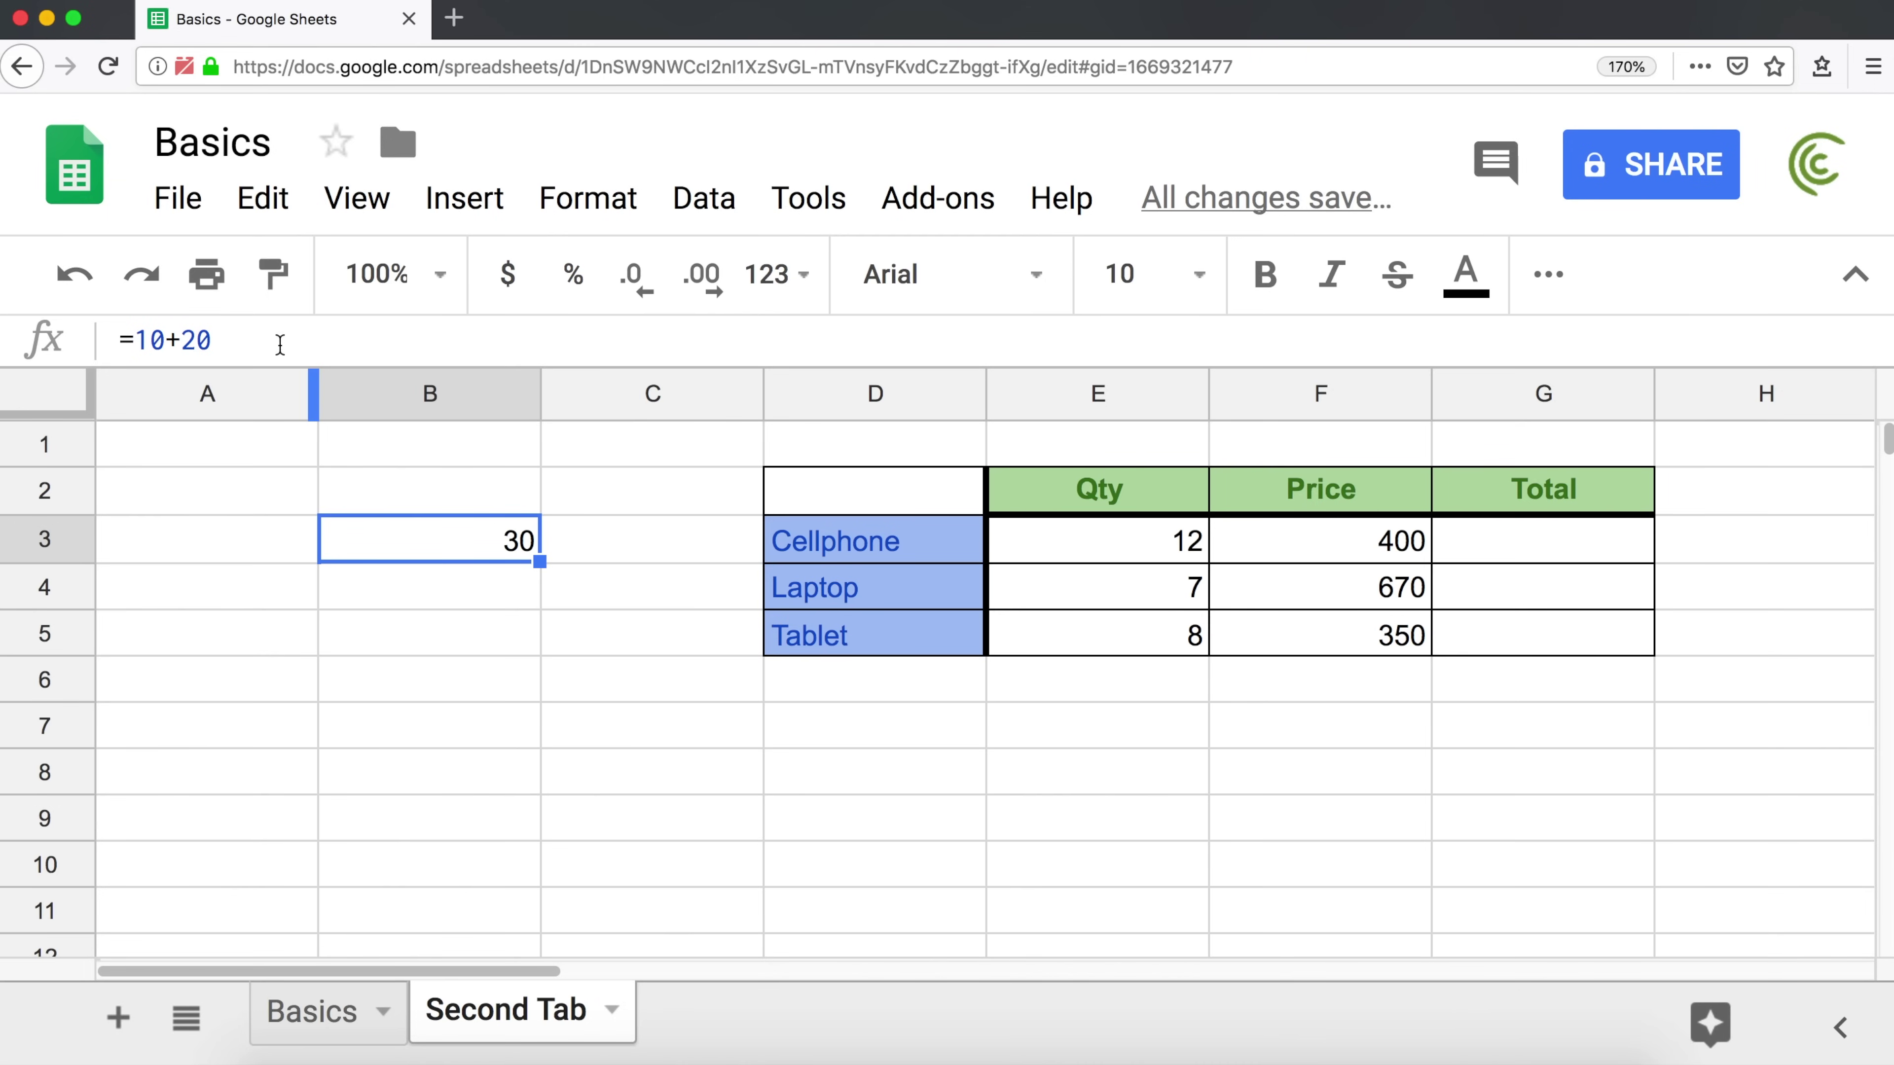
- Extend B3's formula to =10+20+5-2+44, giving 77, and select the formula text
{"action": "double_click", "coordinate": [467, 552]}
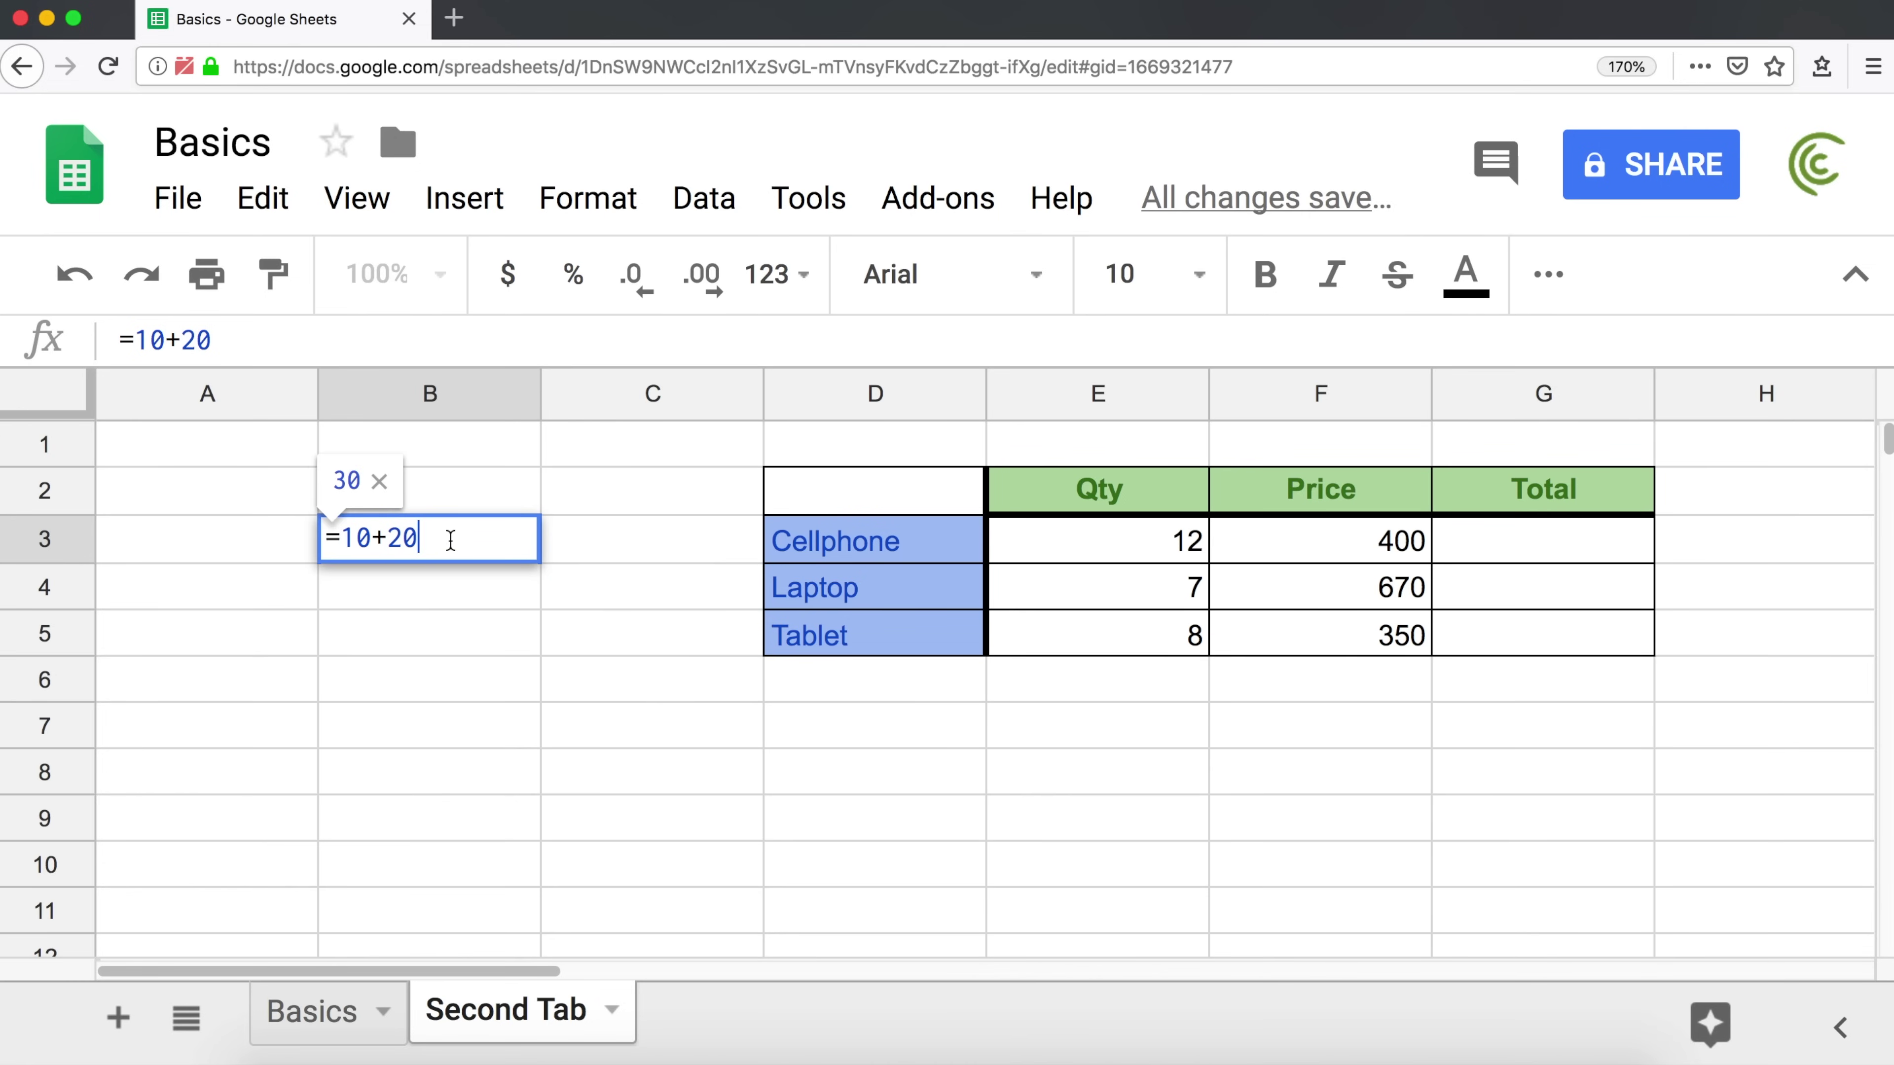
{"action": "type", "text": "+5-"}
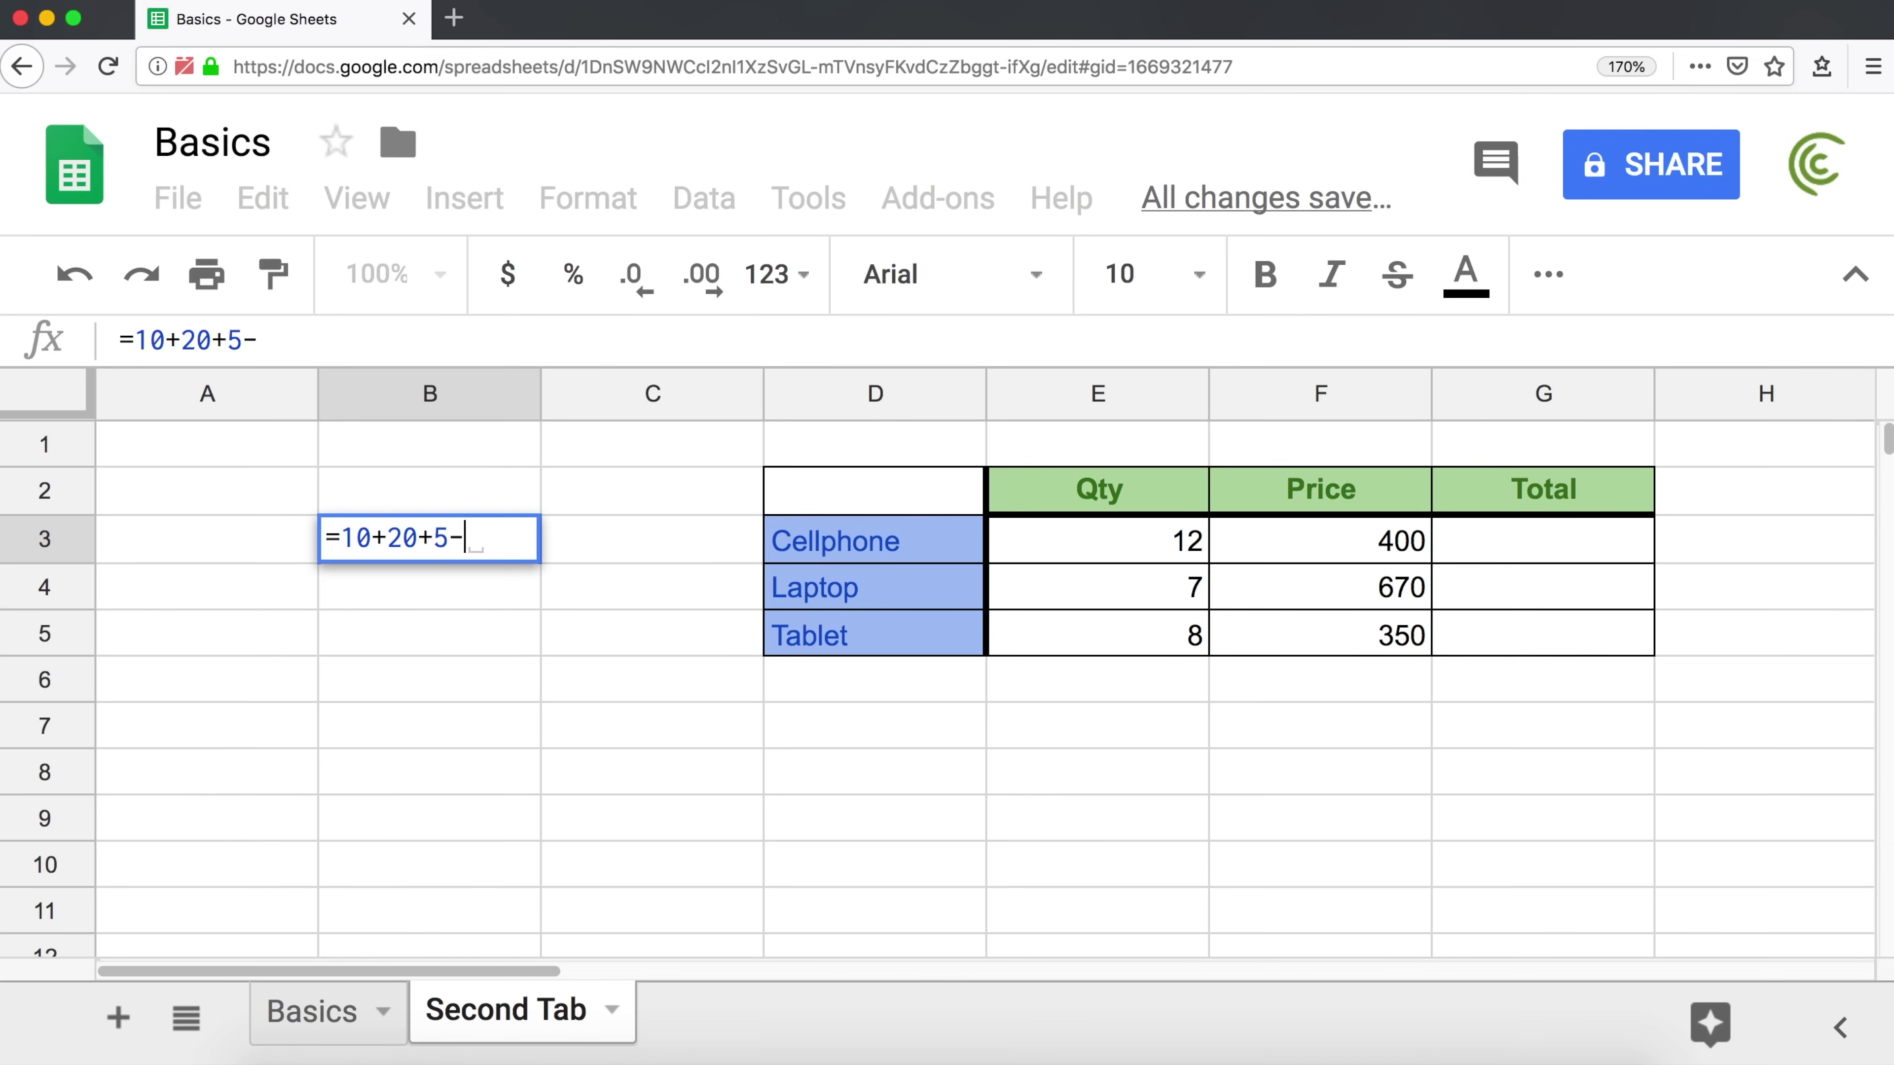
{"action": "type", "text": "2+44"}
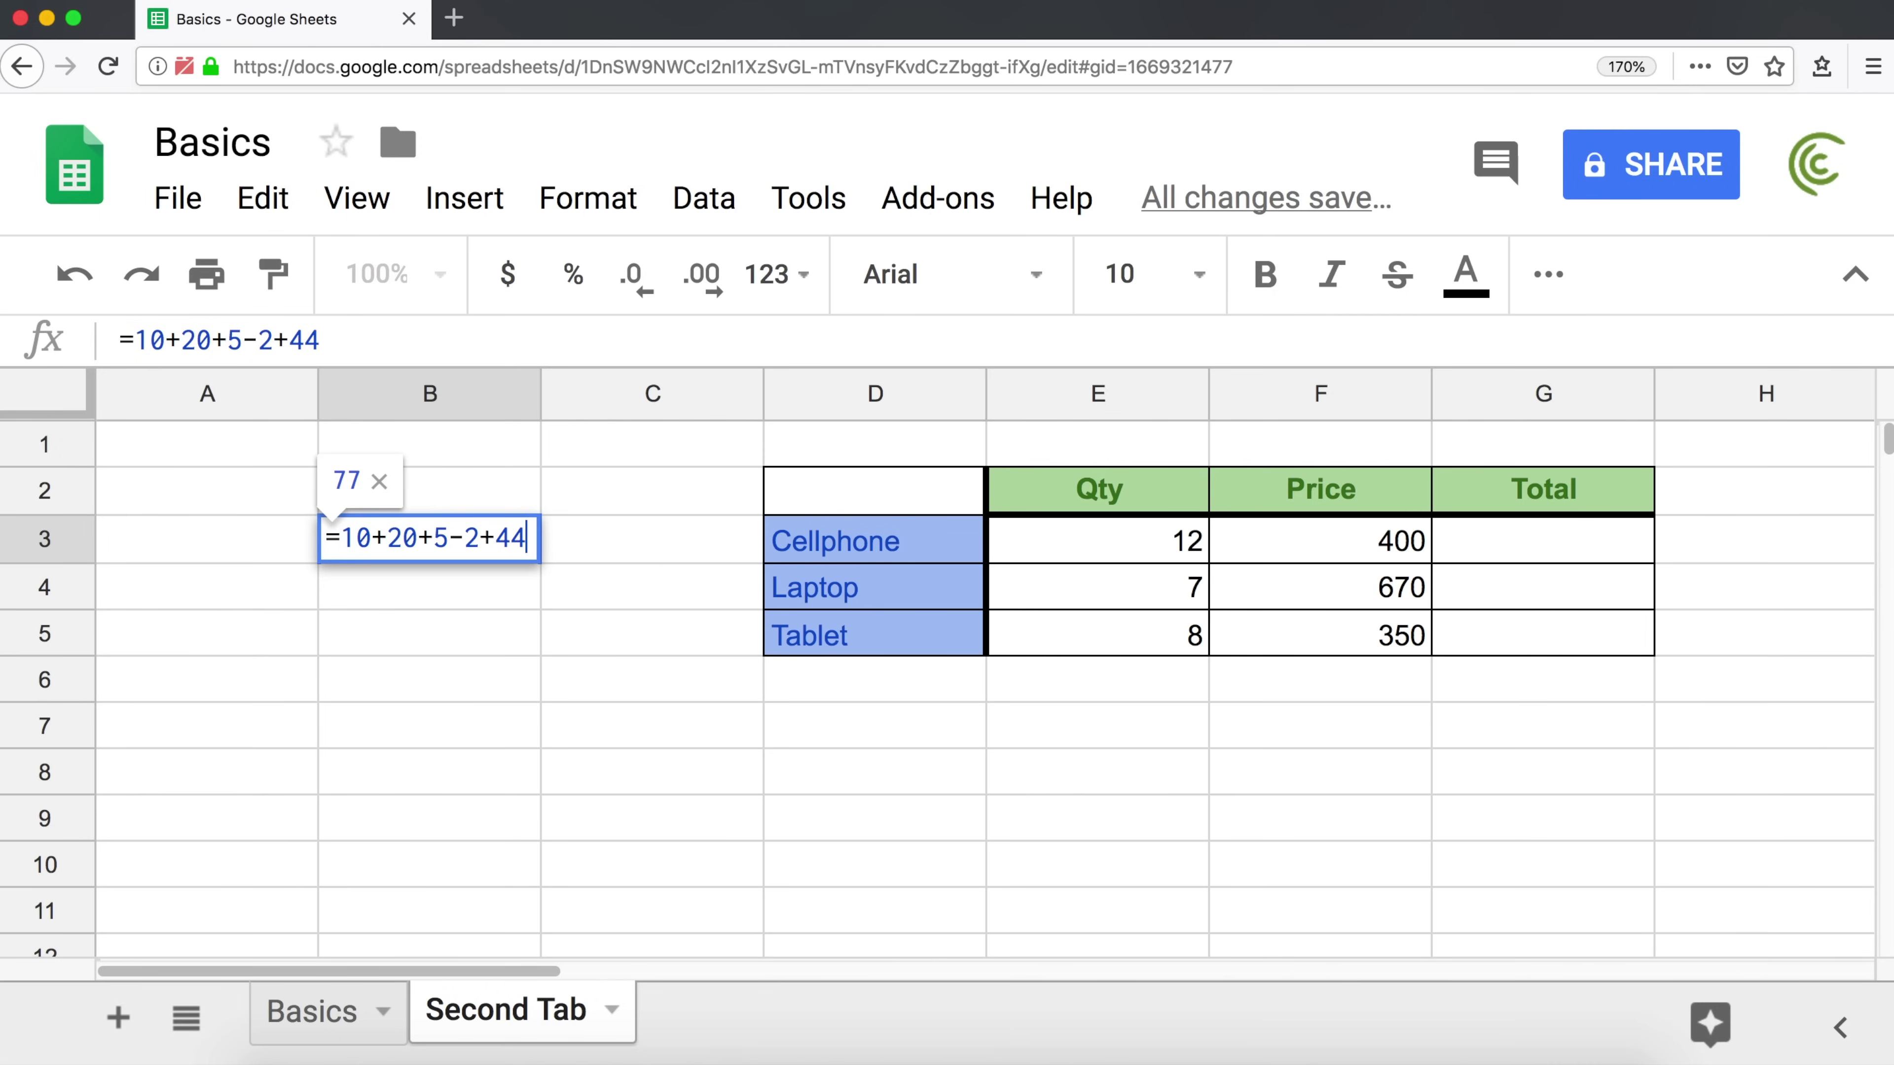
{"action": "key", "text": "Return"}
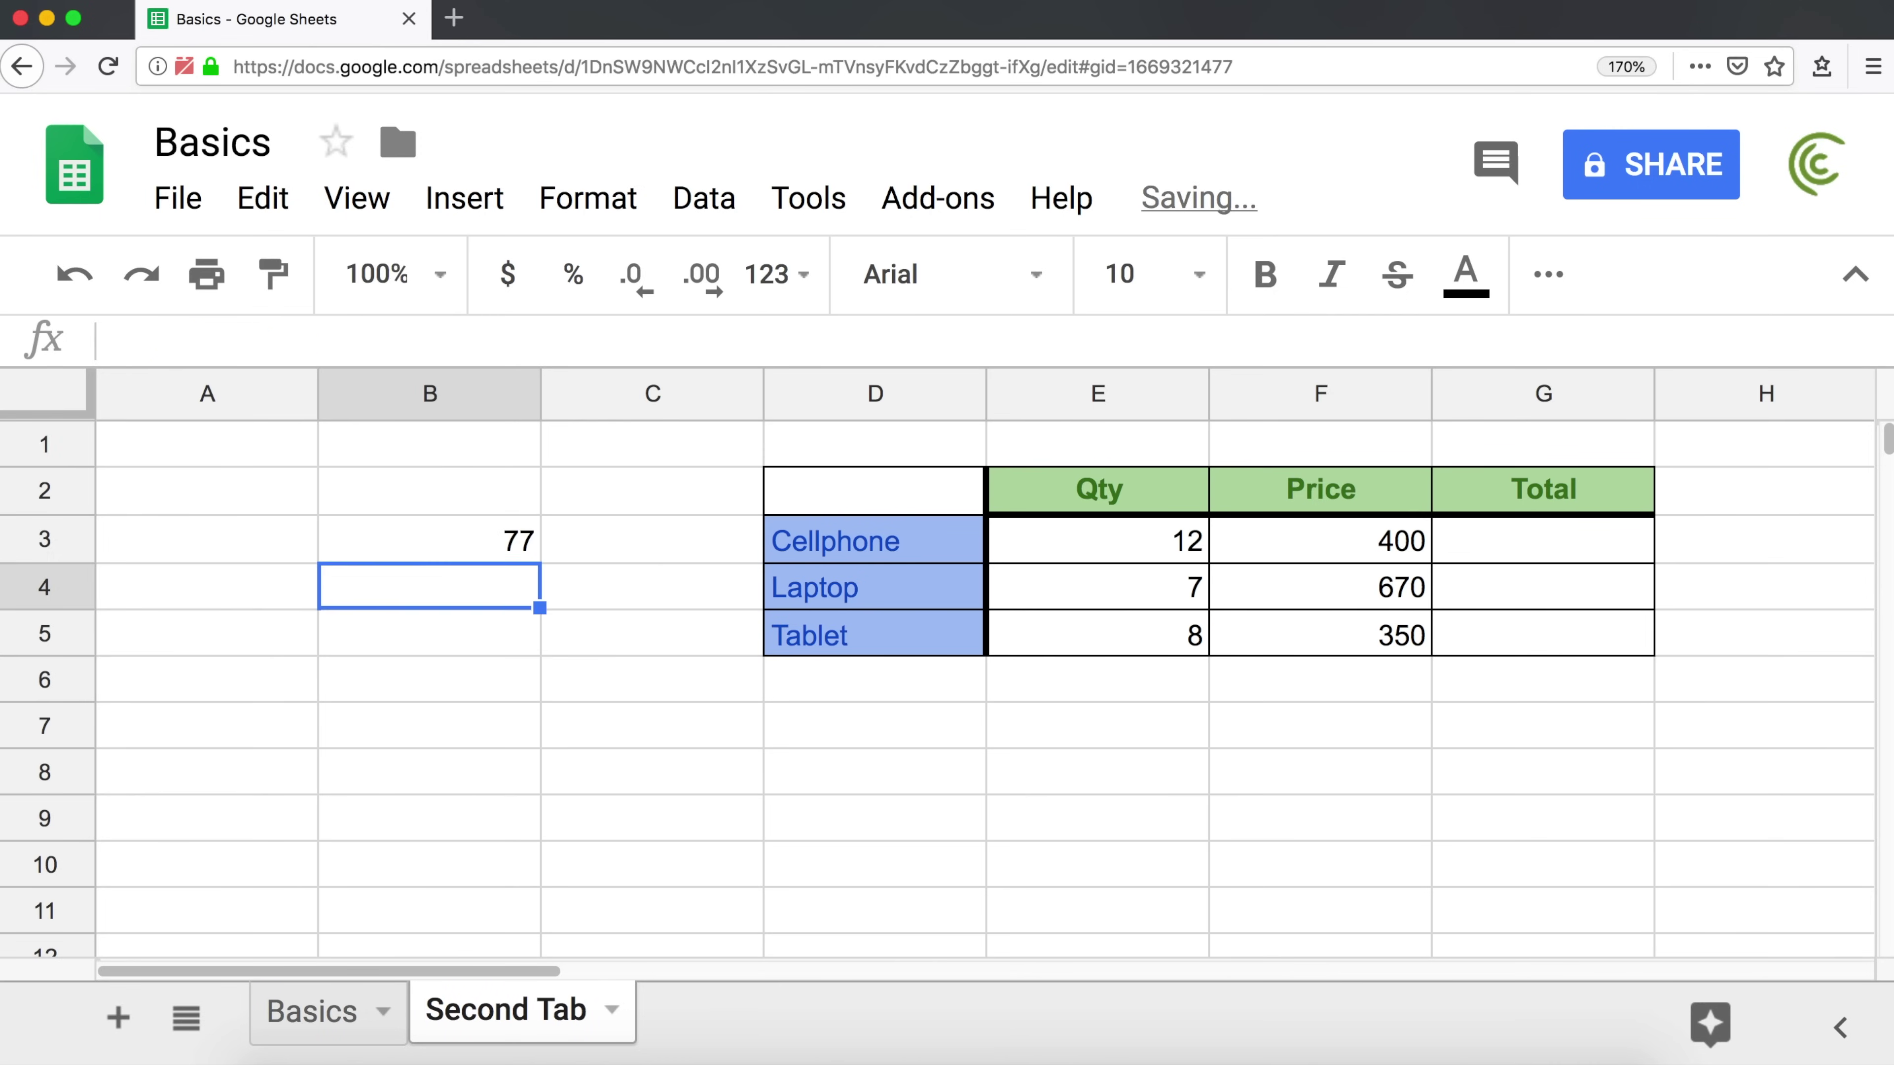
{"action": "double_click", "coordinate": [427, 551]}
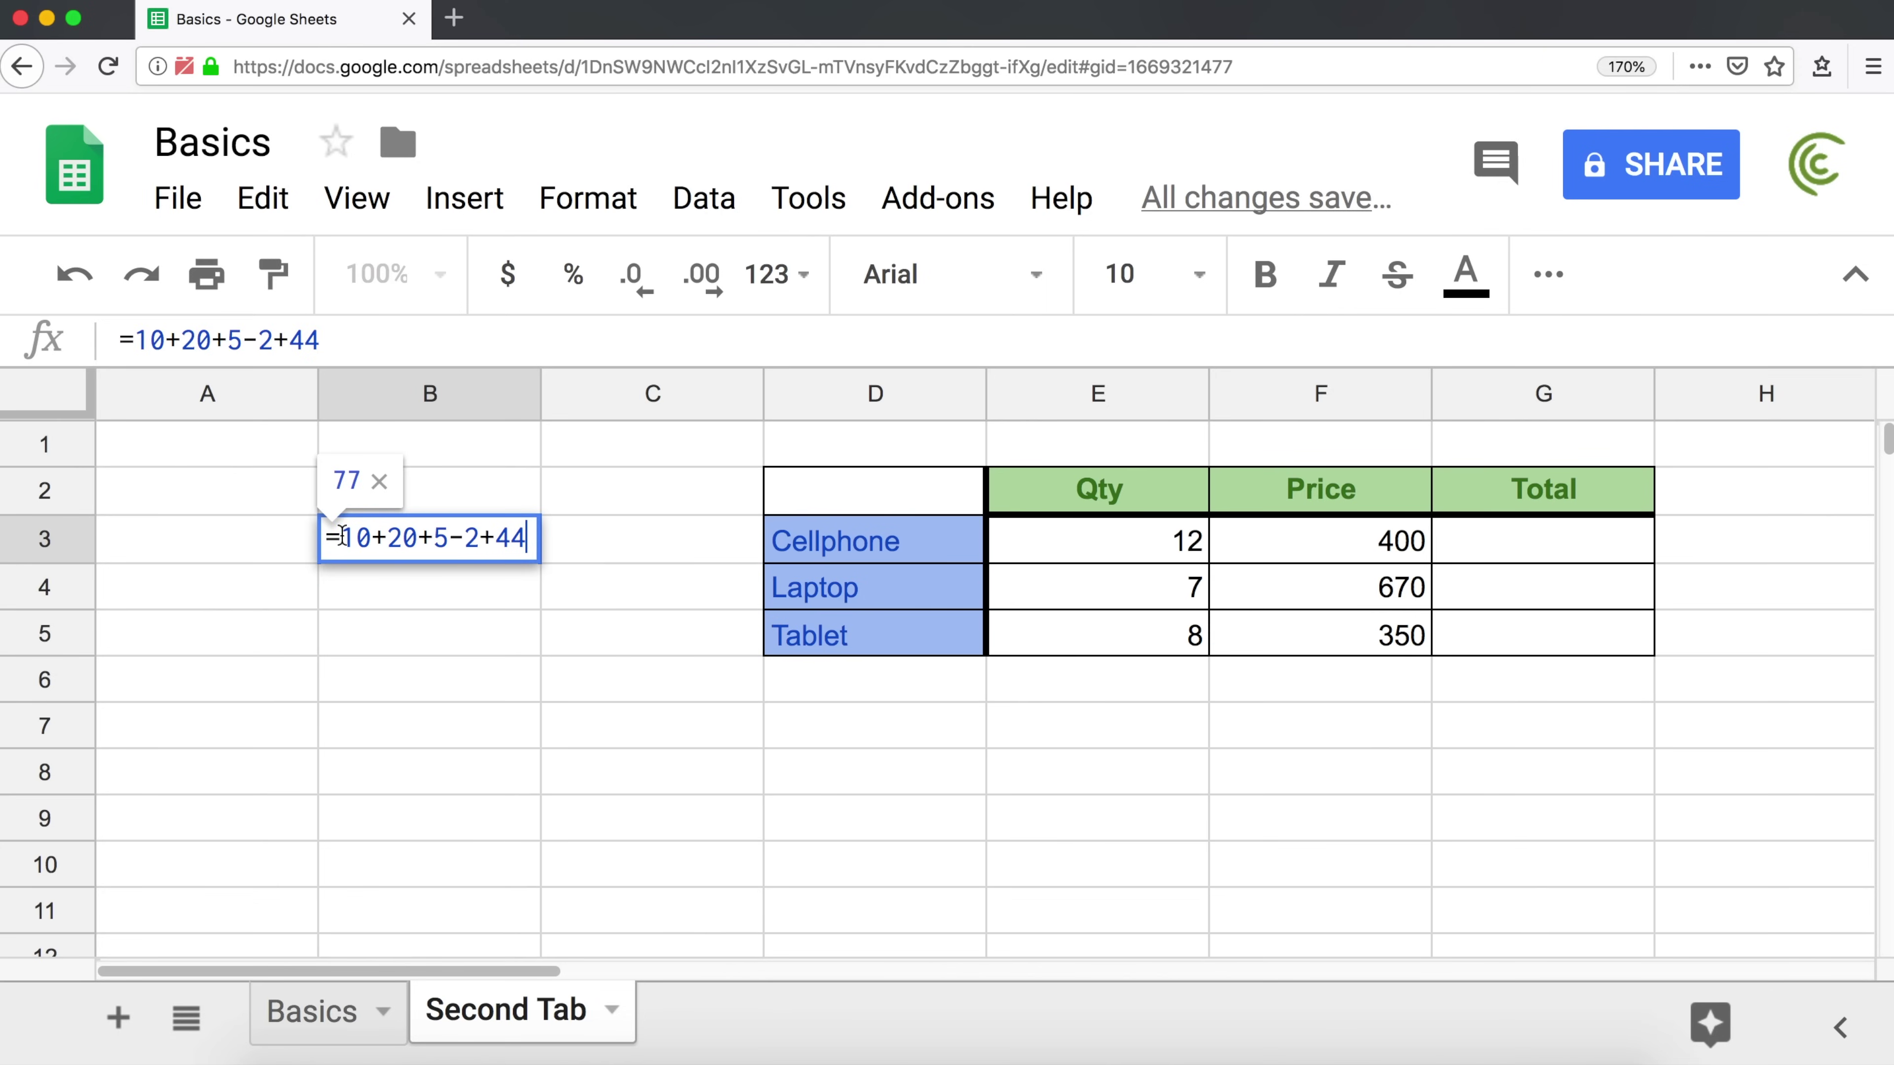
{"action": "left_click_drag", "start_coordinate": [341, 539], "coordinate": [593, 548]}
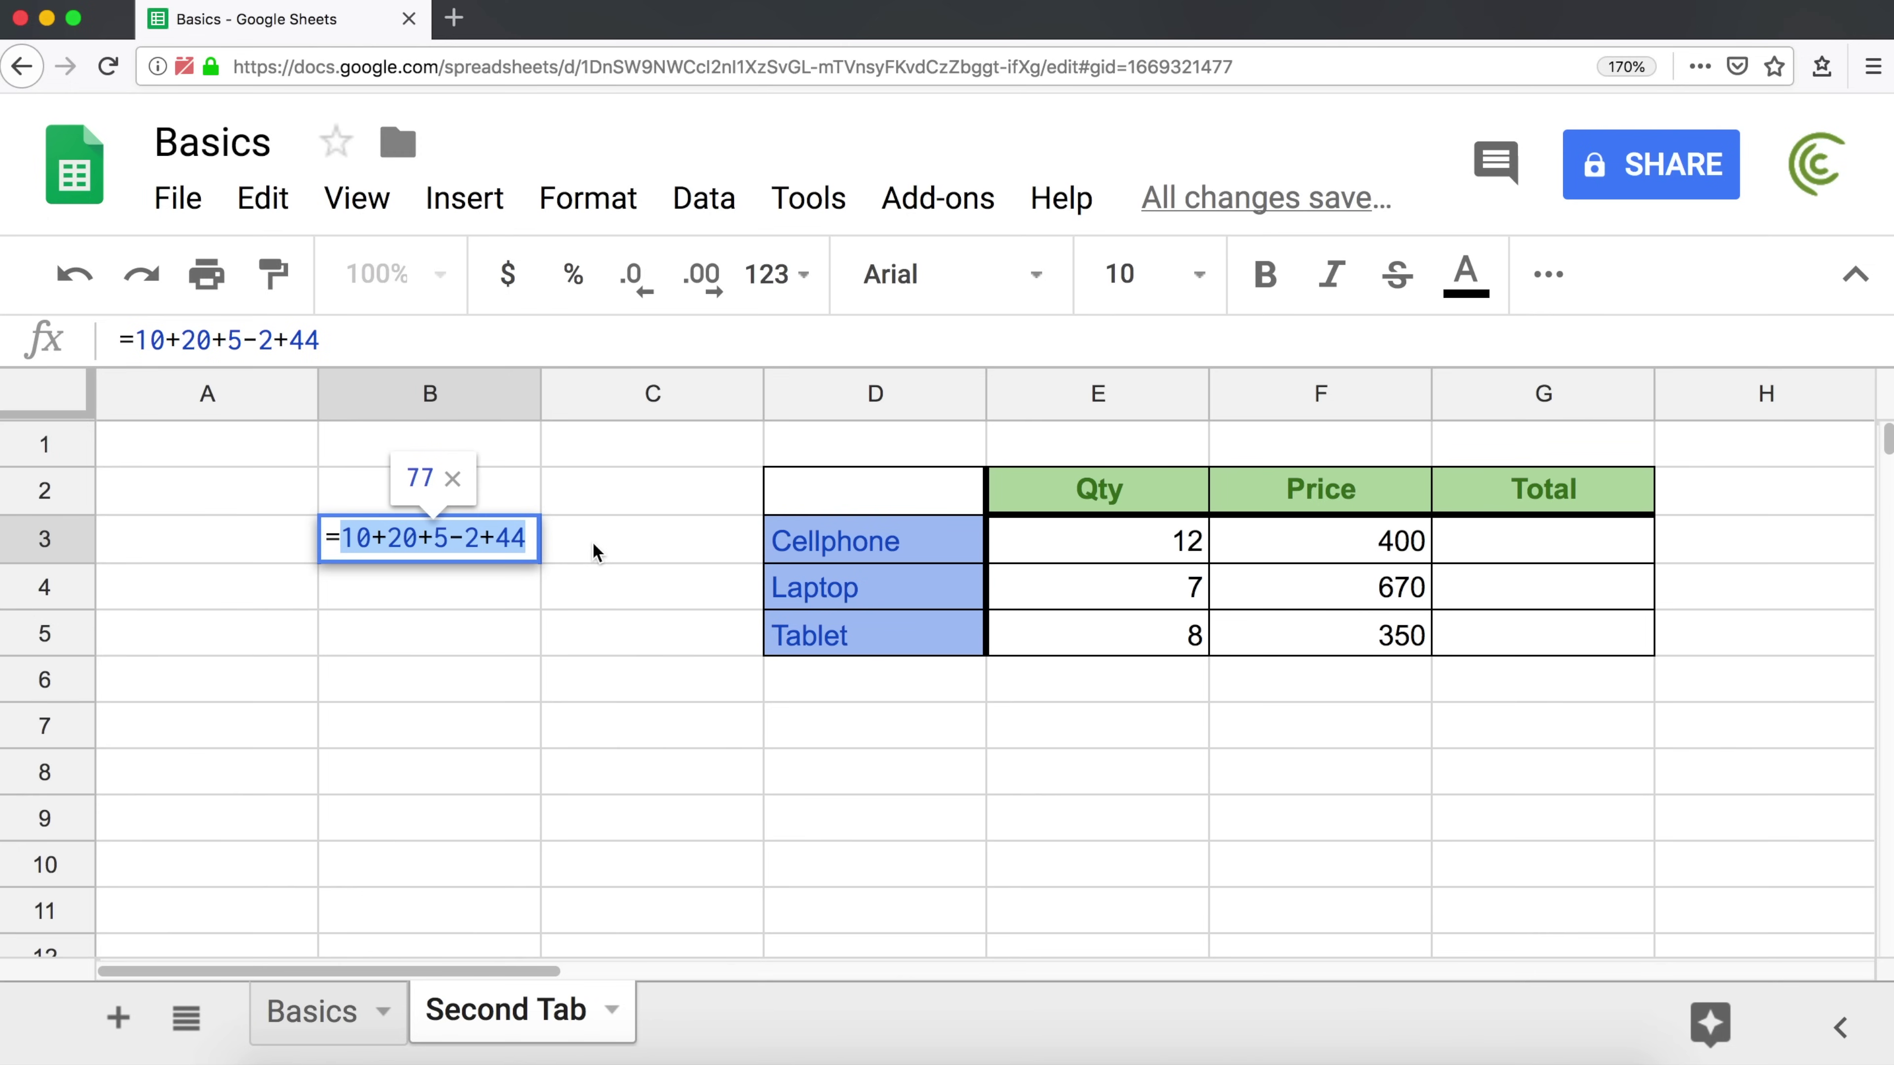
- Replace B3's formula with =2*5 so it shows 10
{"action": "key", "text": "BackSpace"}
{"action": "type", "text": "2"}
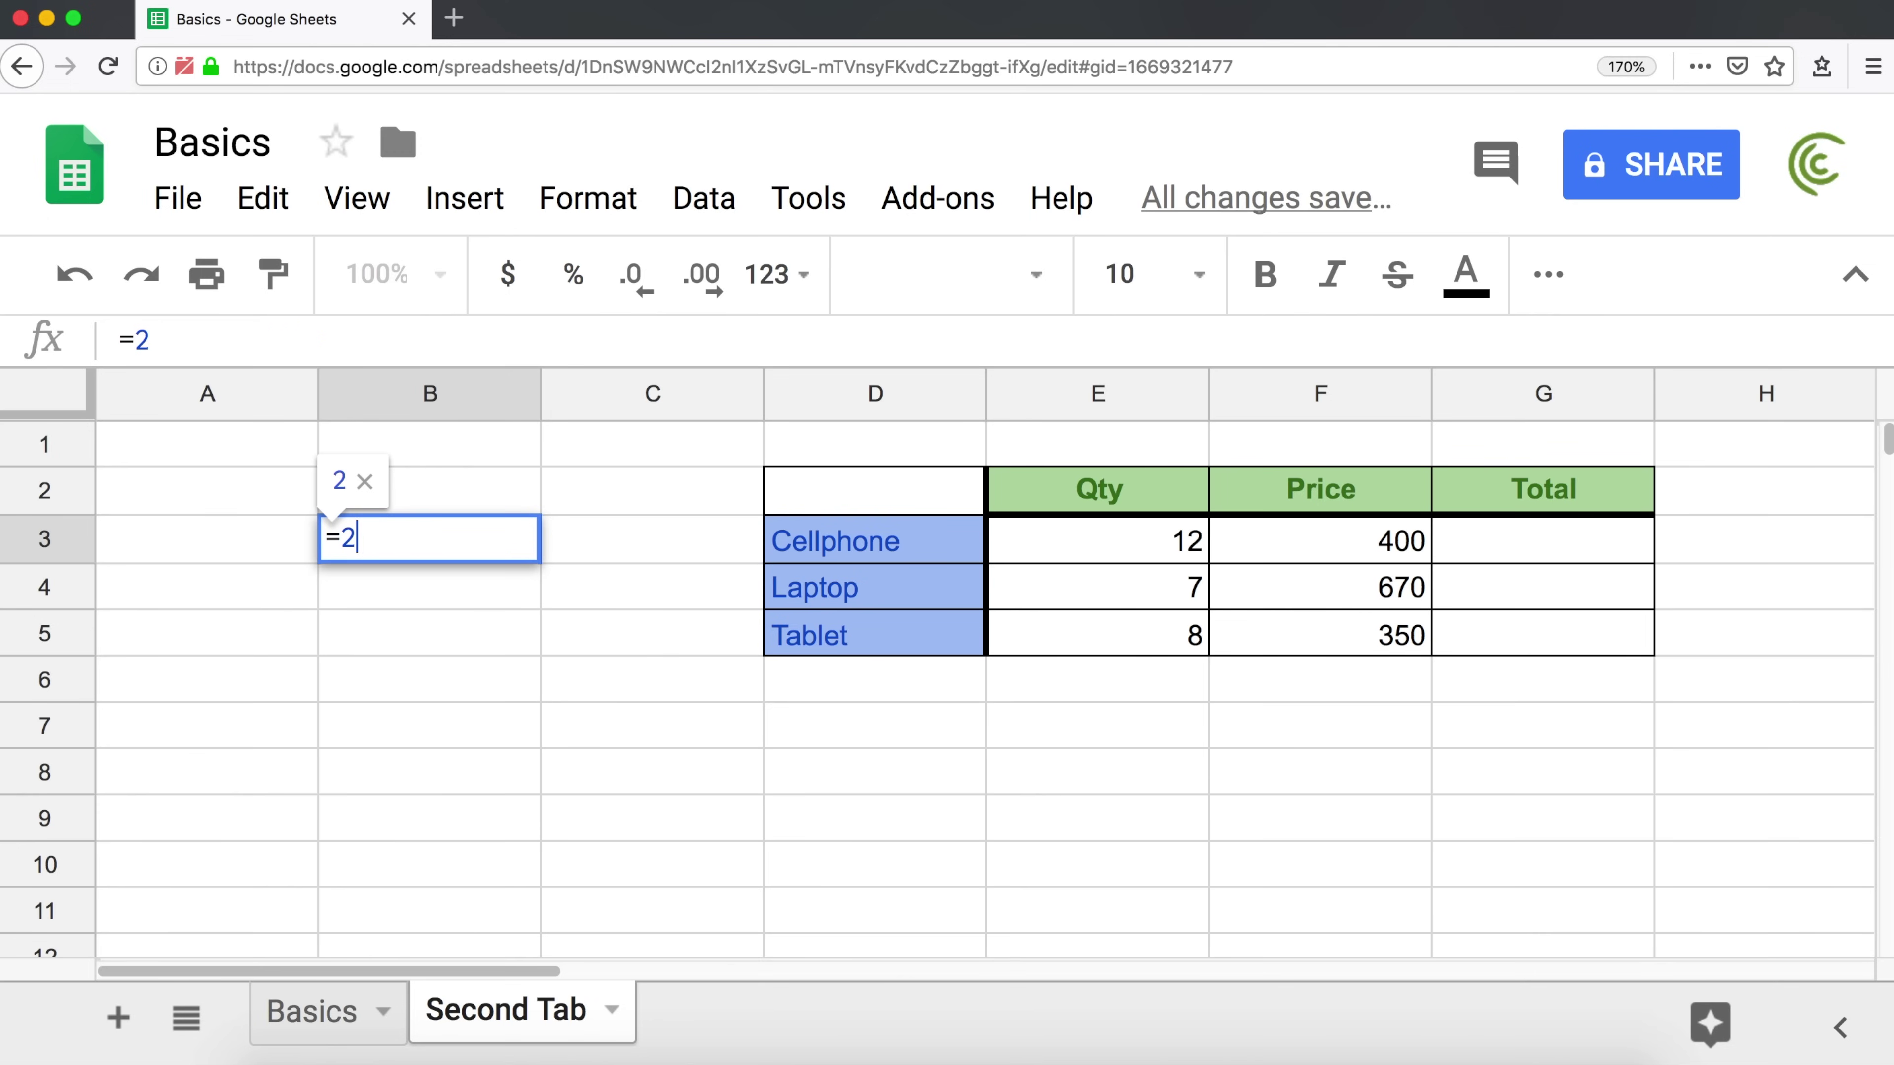
{"action": "type", "text": "*"}
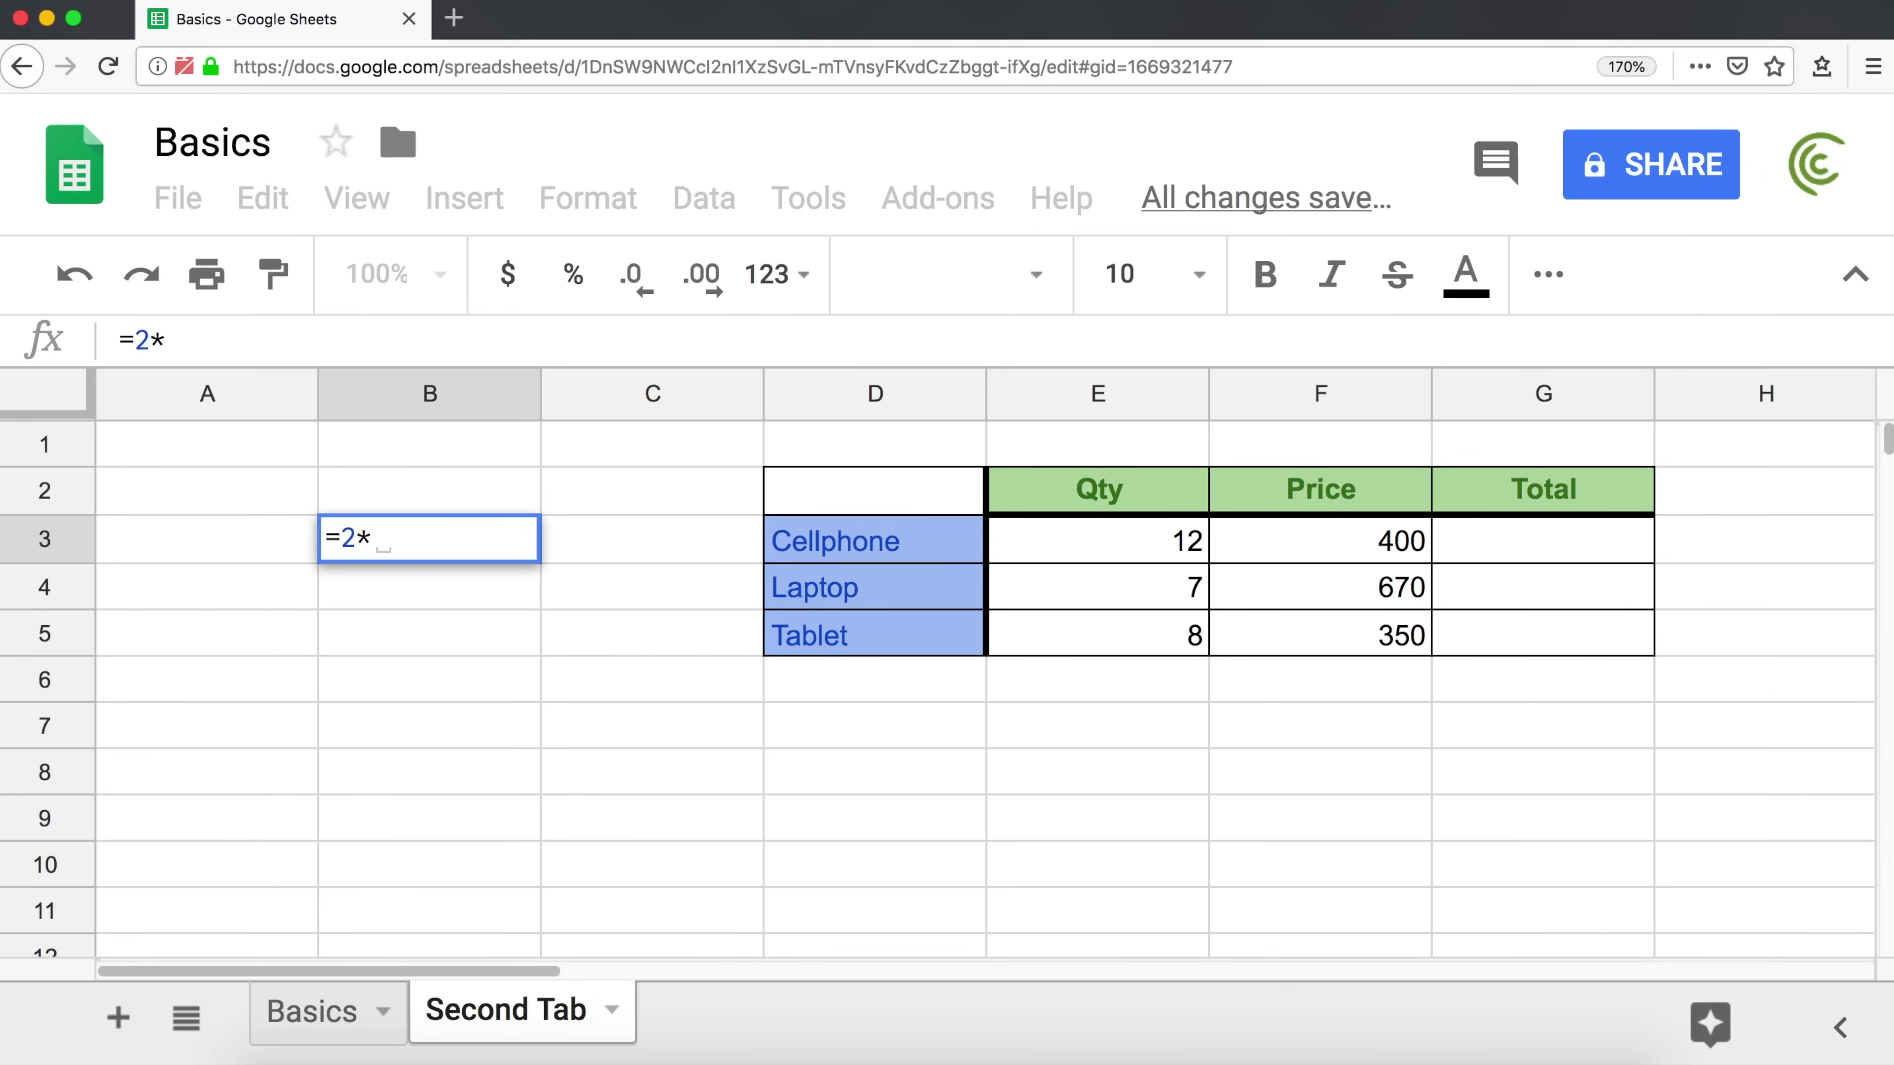
{"action": "type", "text": "5"}
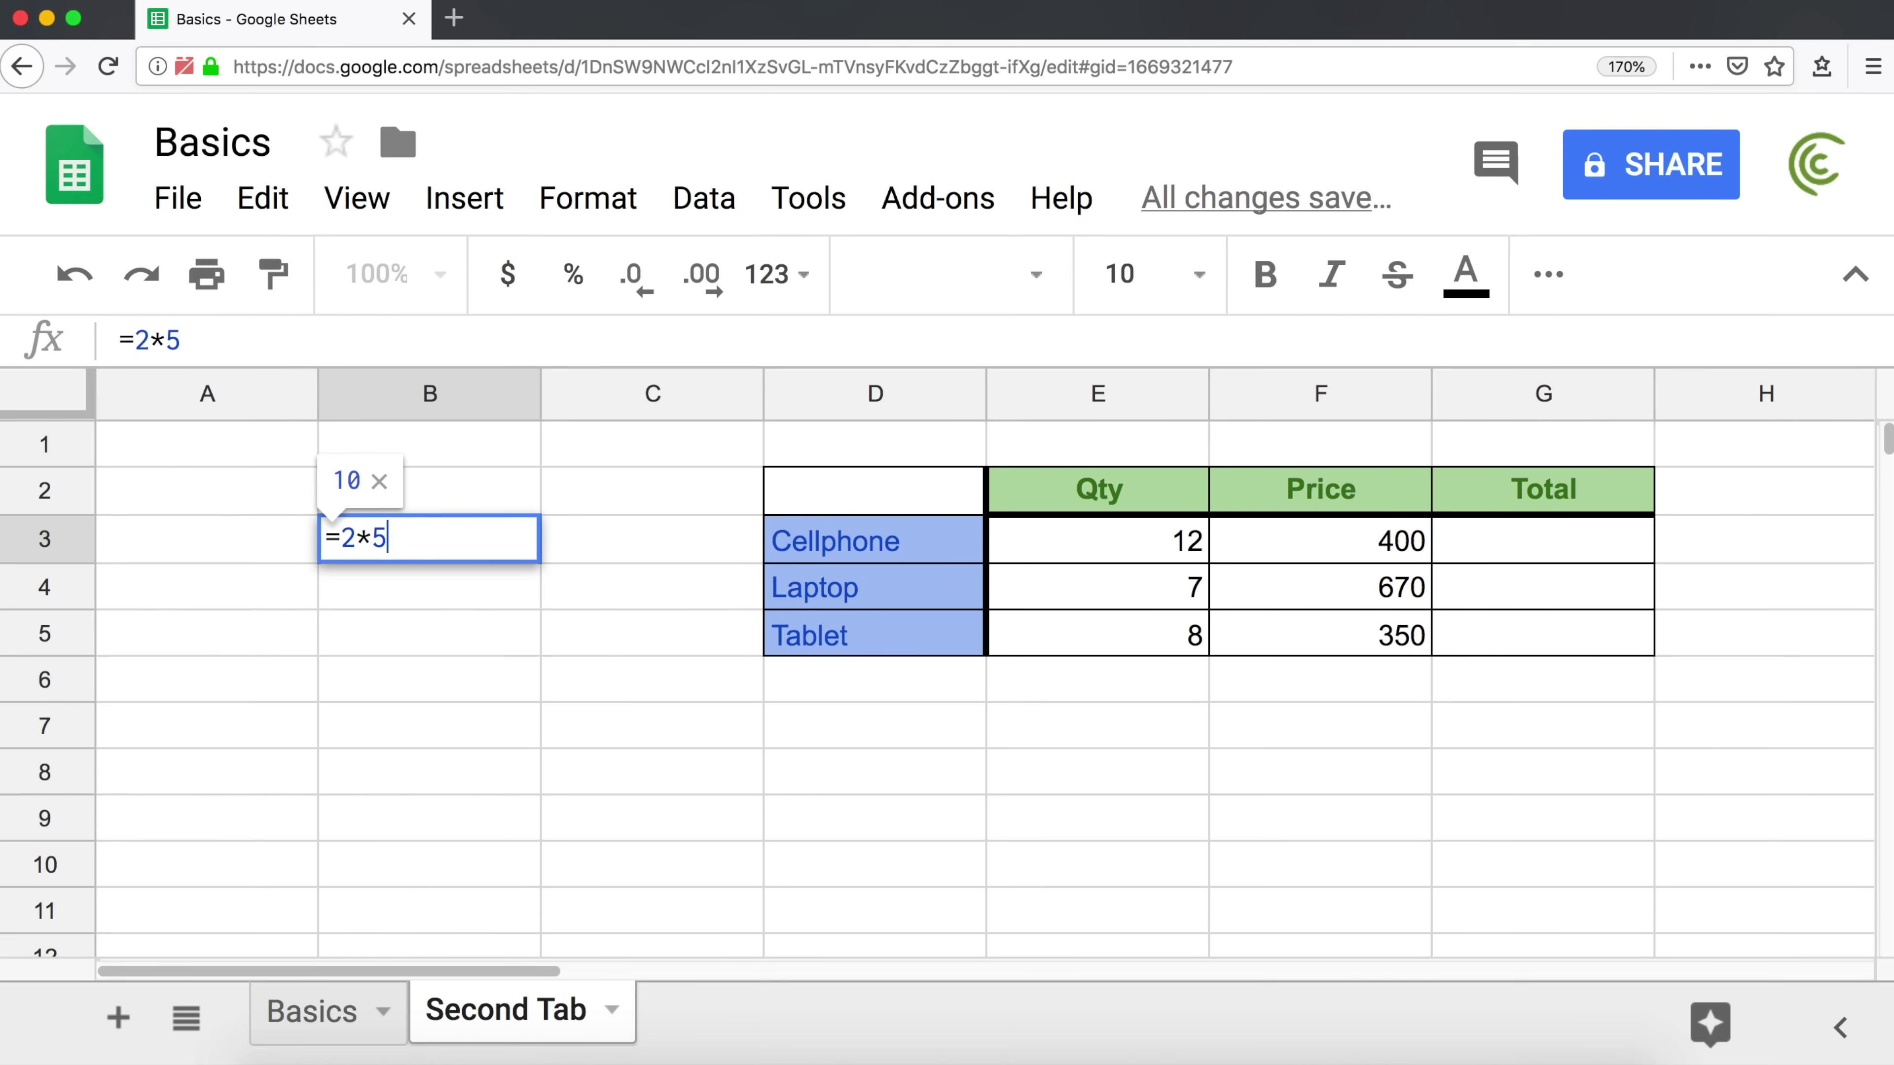
{"action": "key", "text": "Return"}
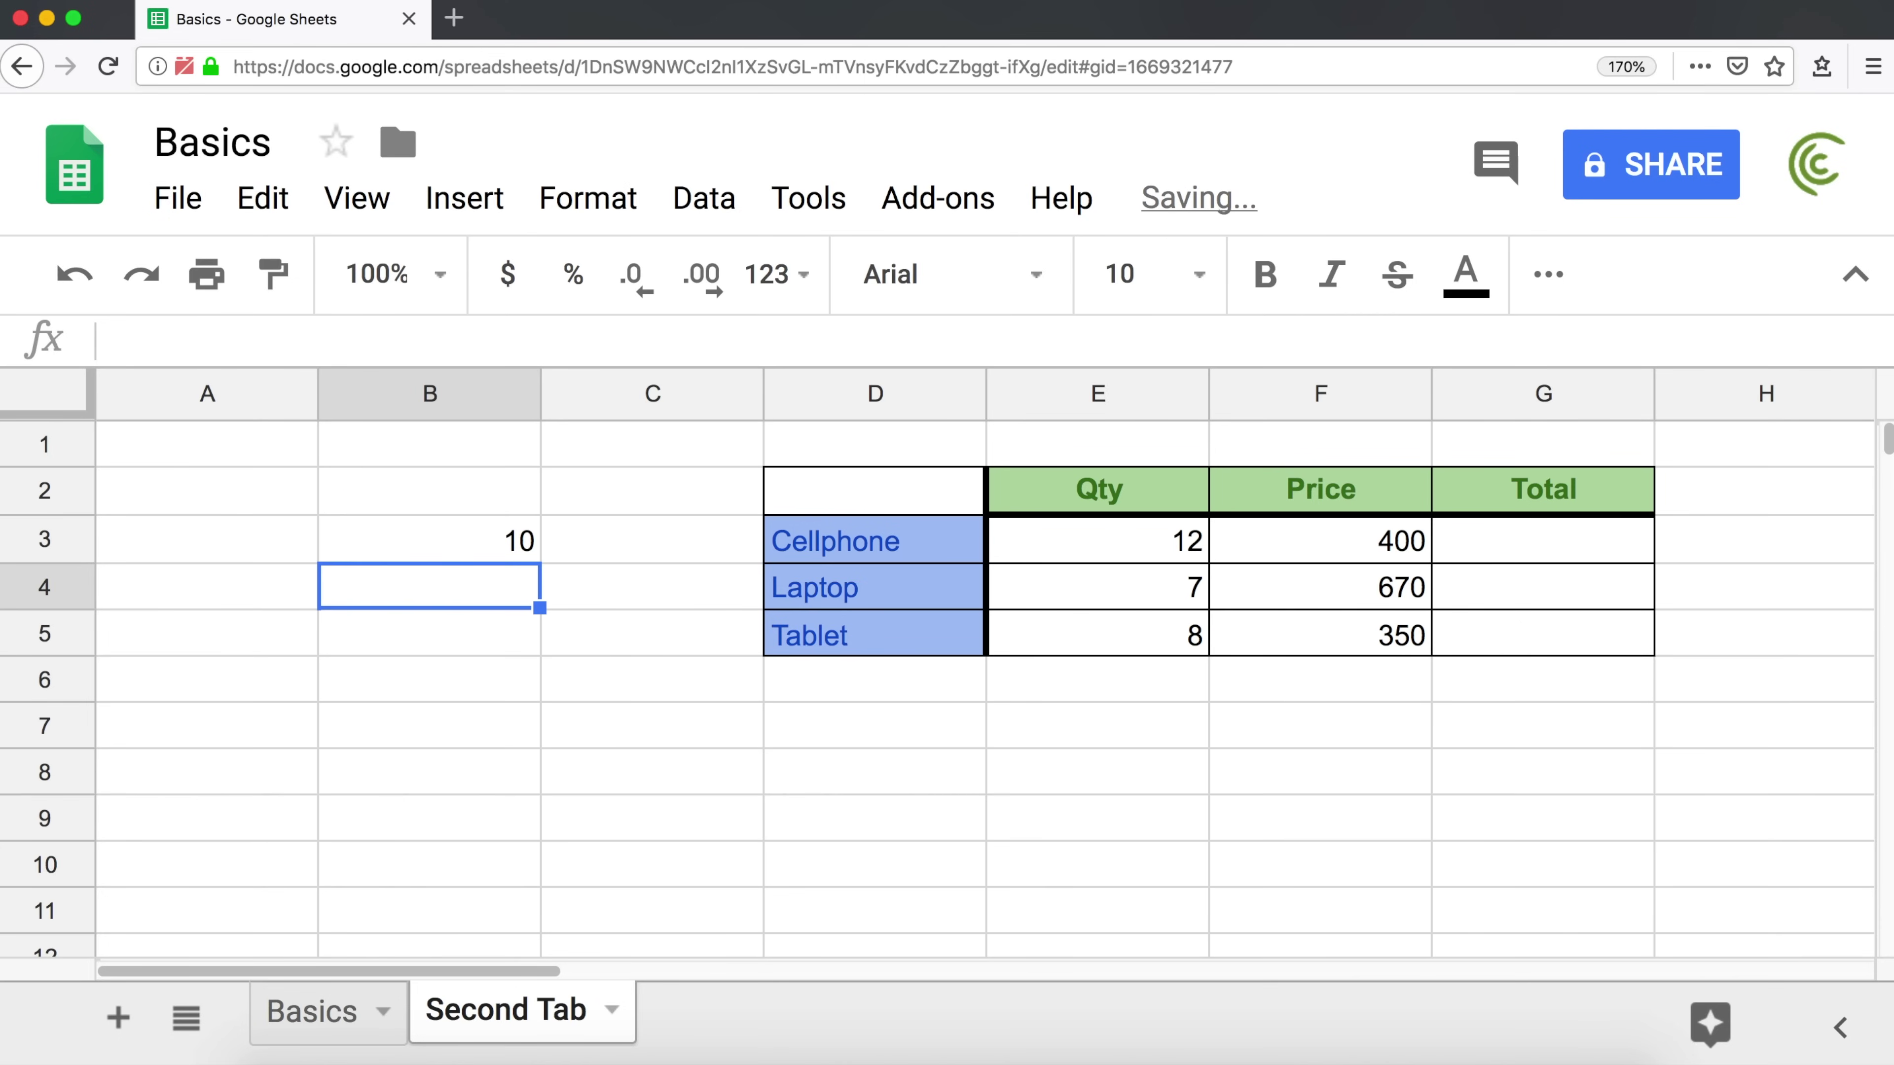
- Change B3's formula to =2/4 so it shows 0.5
{"action": "double_click", "coordinate": [478, 538]}
{"action": "key", "text": "BackSpace"}
{"action": "key", "text": "BackSpace"}
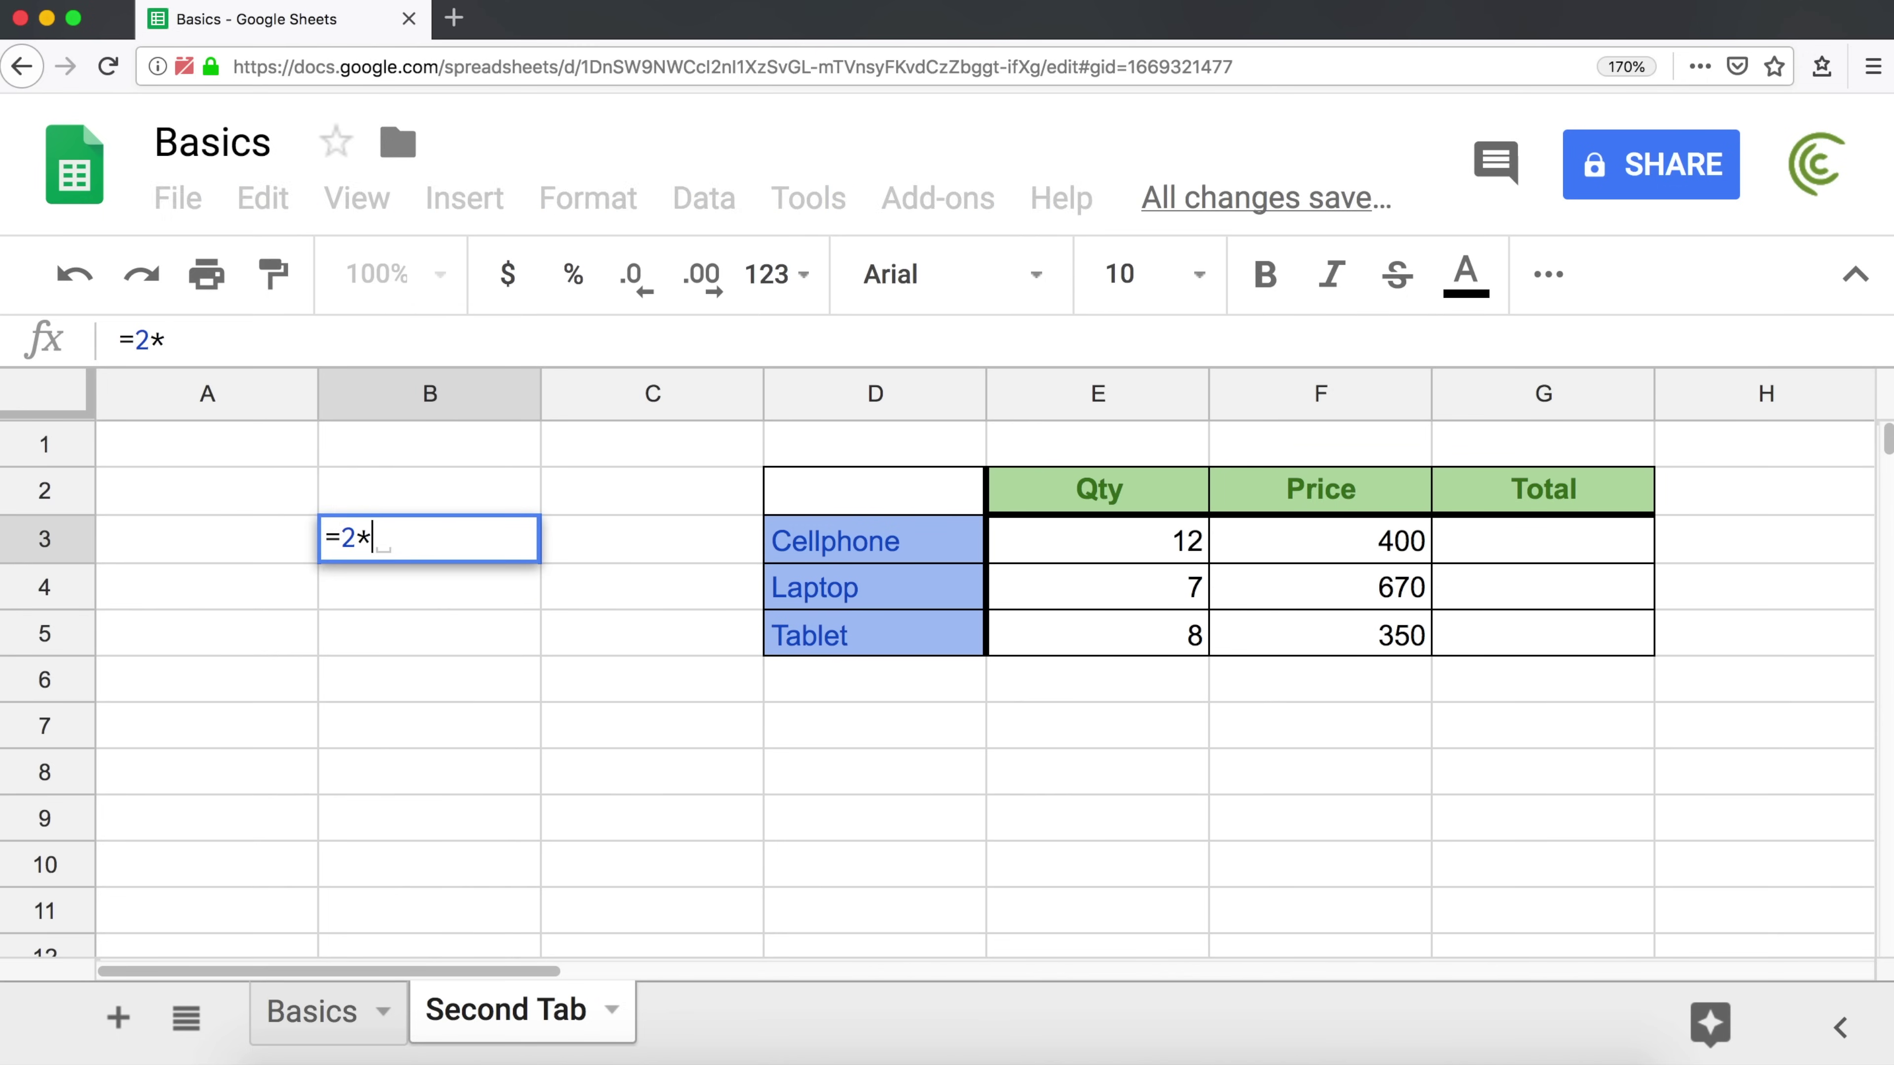
{"action": "type", "text": "/4"}
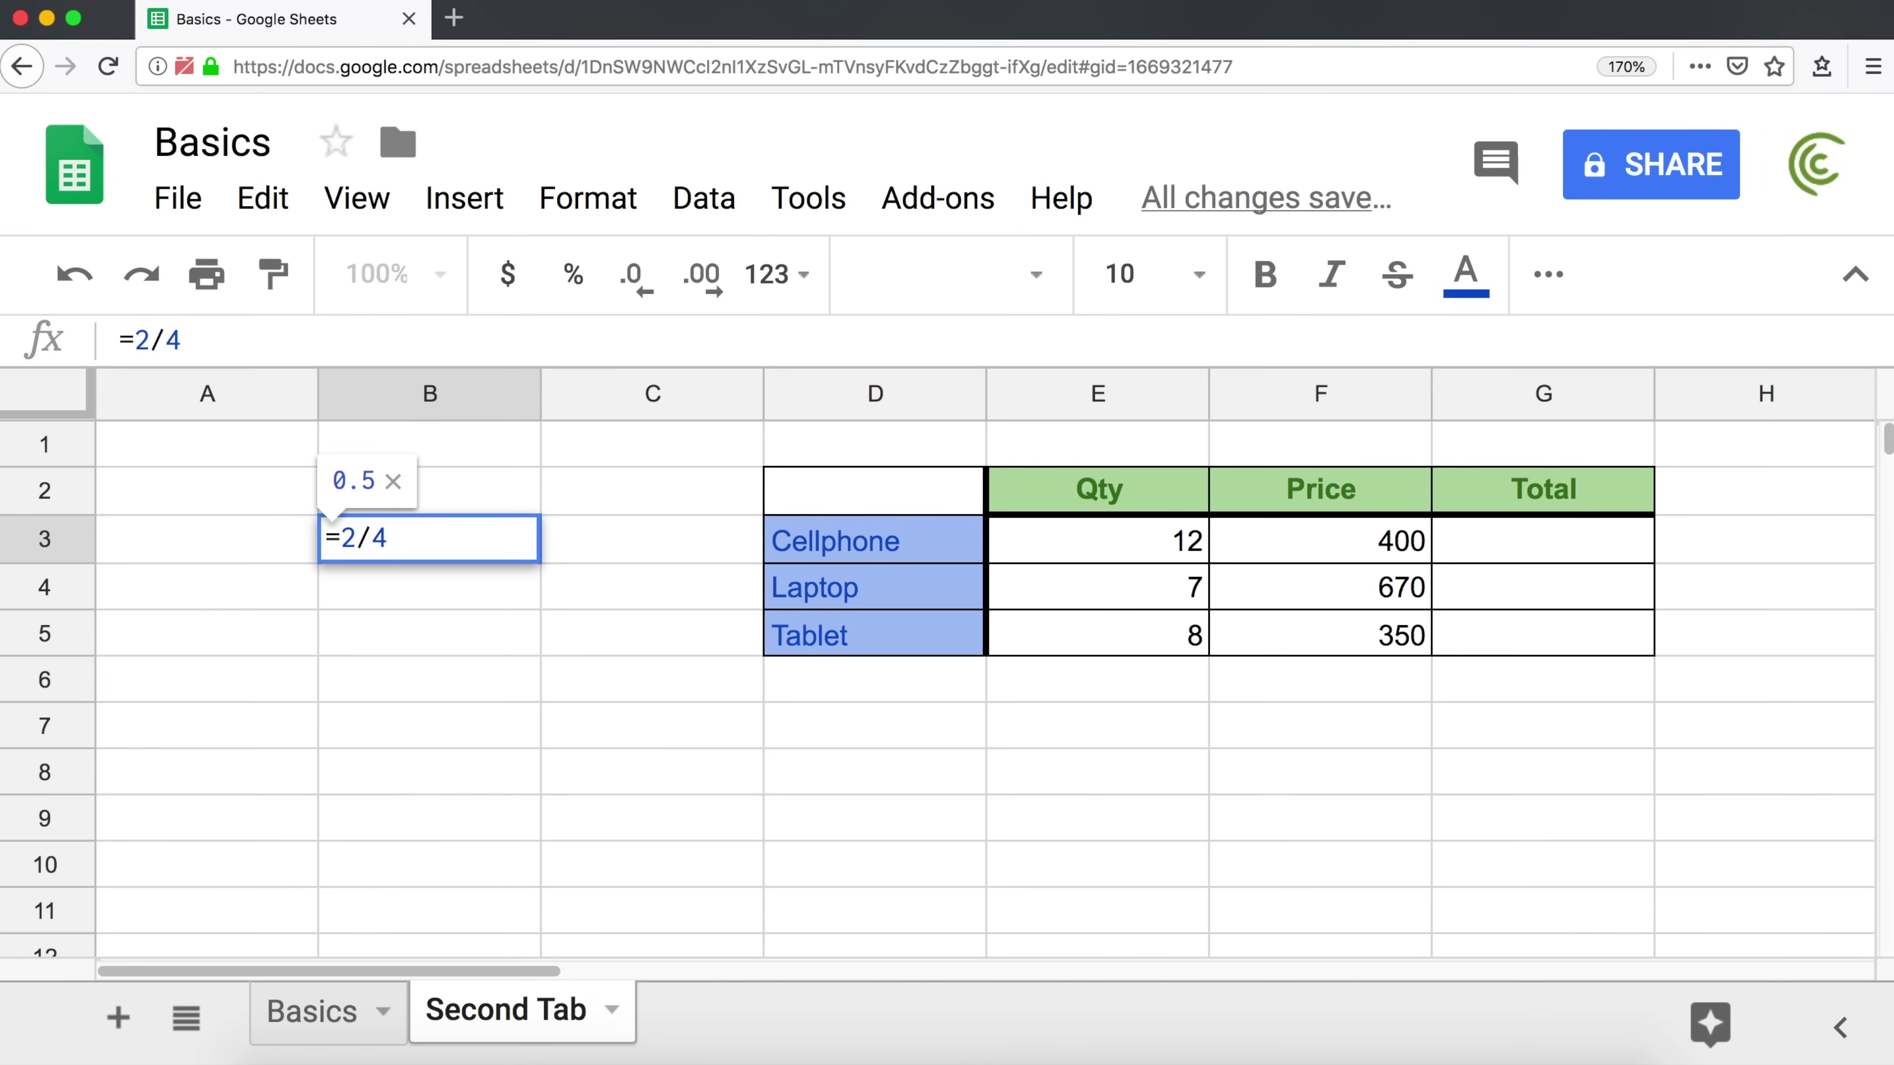
{"action": "key", "text": "Return"}
- Change B3's formula to =2^3 so it shows 8, then reopen it for editing
{"action": "left_click", "coordinate": [381, 545]}
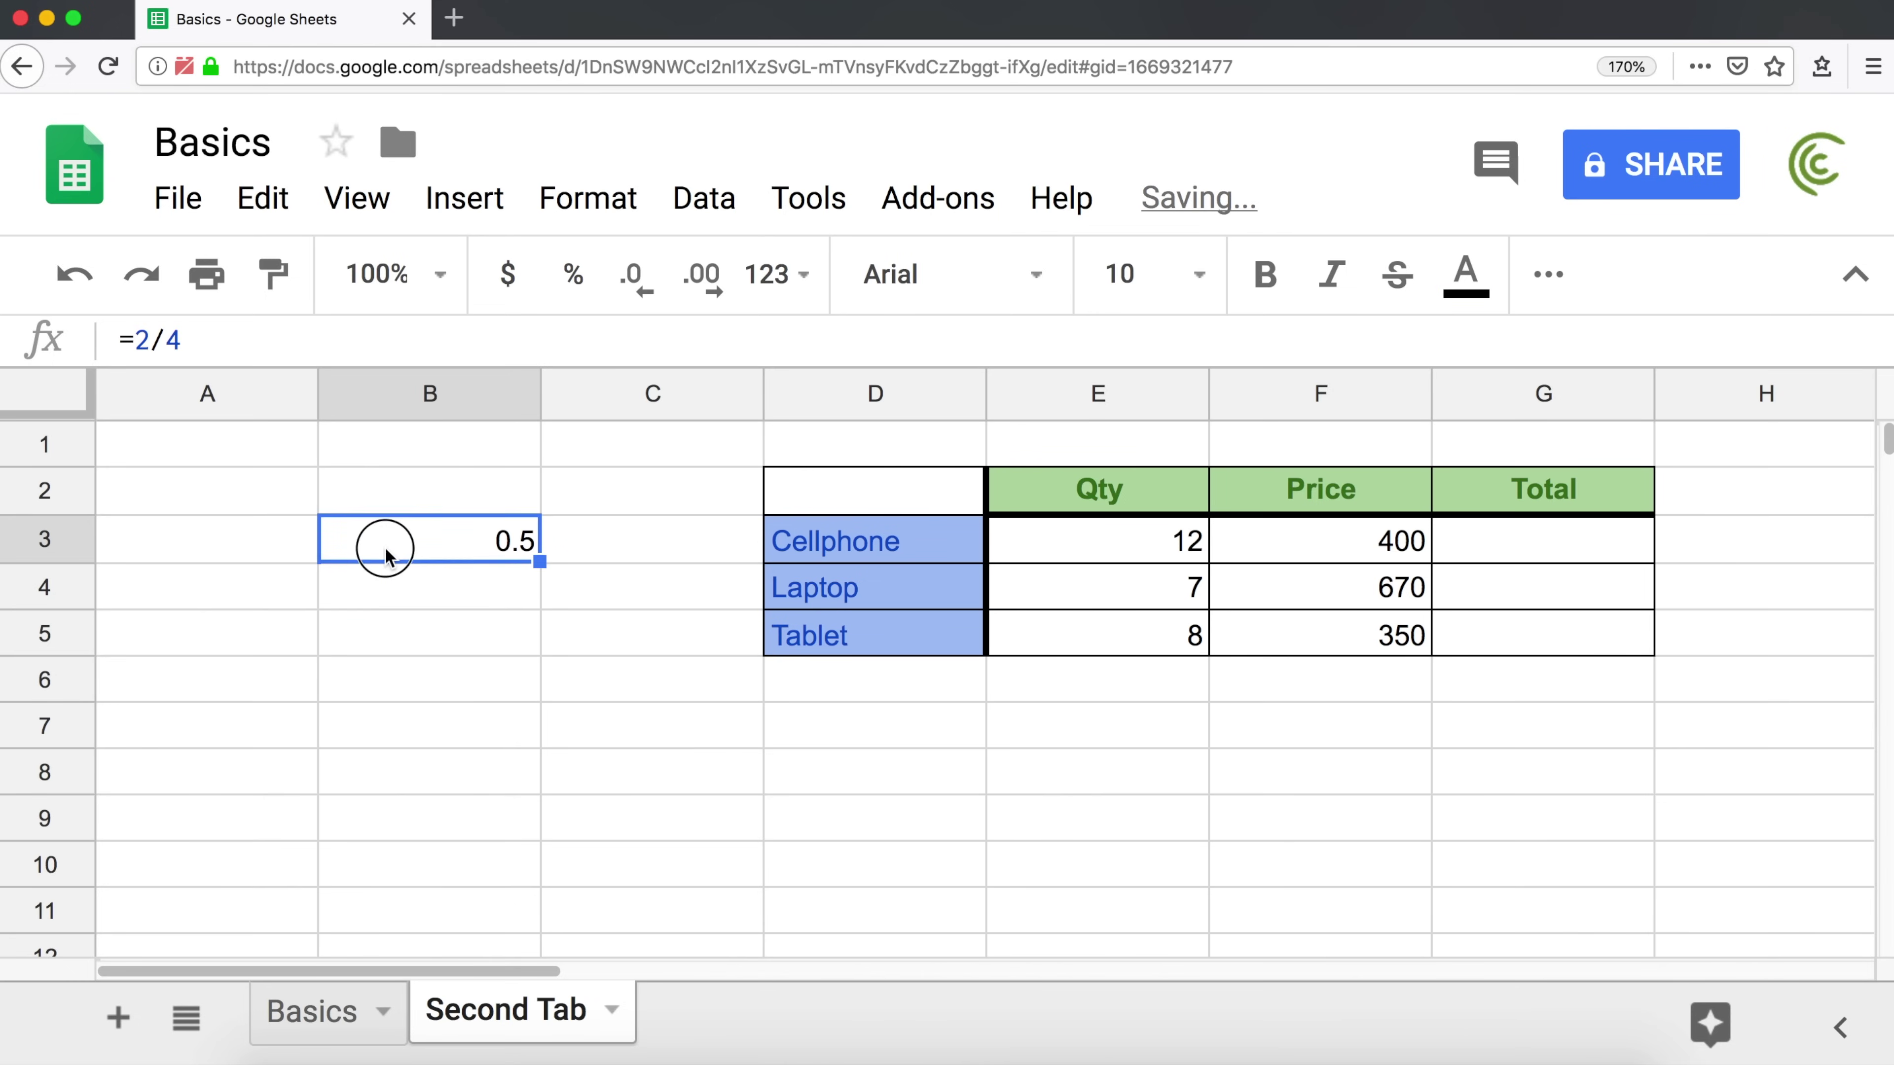
{"action": "double_click", "coordinate": [369, 539]}
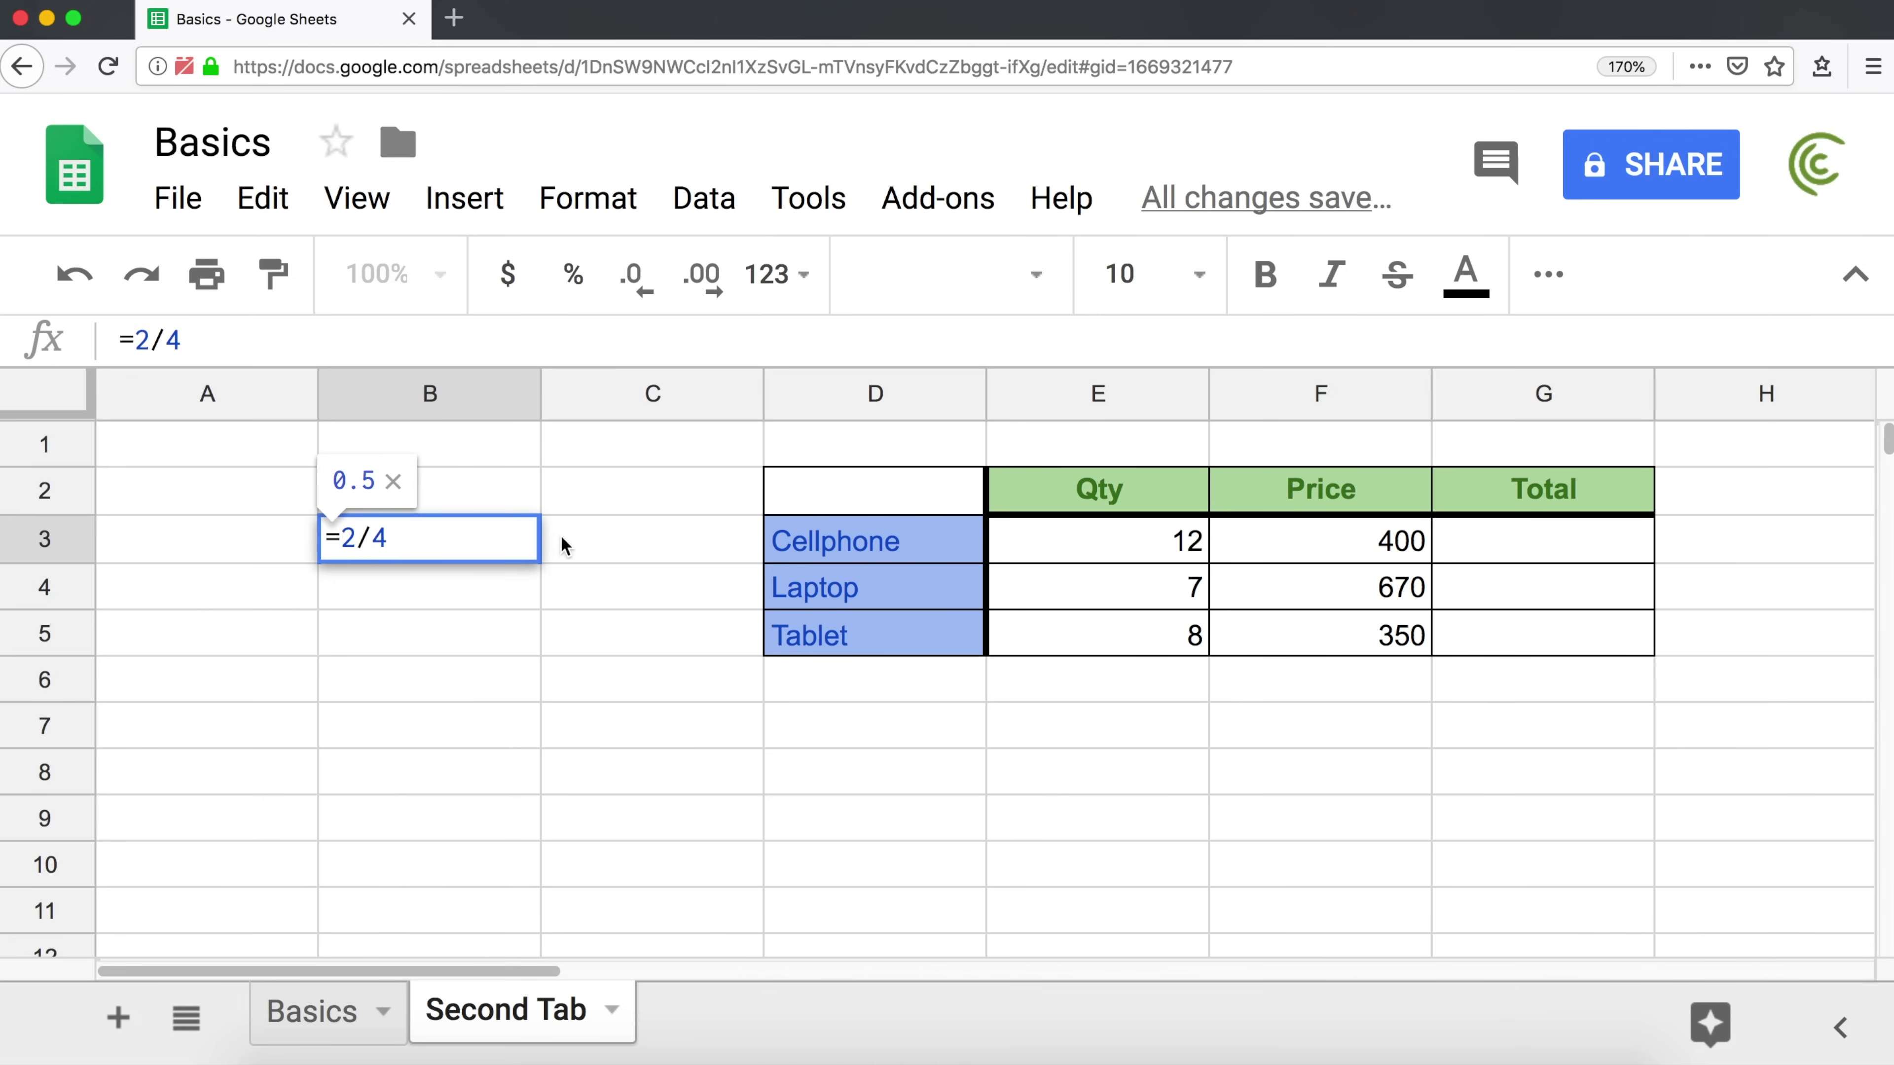
{"action": "key", "text": "BackSpace"}
{"action": "key", "text": "BackSpace"}
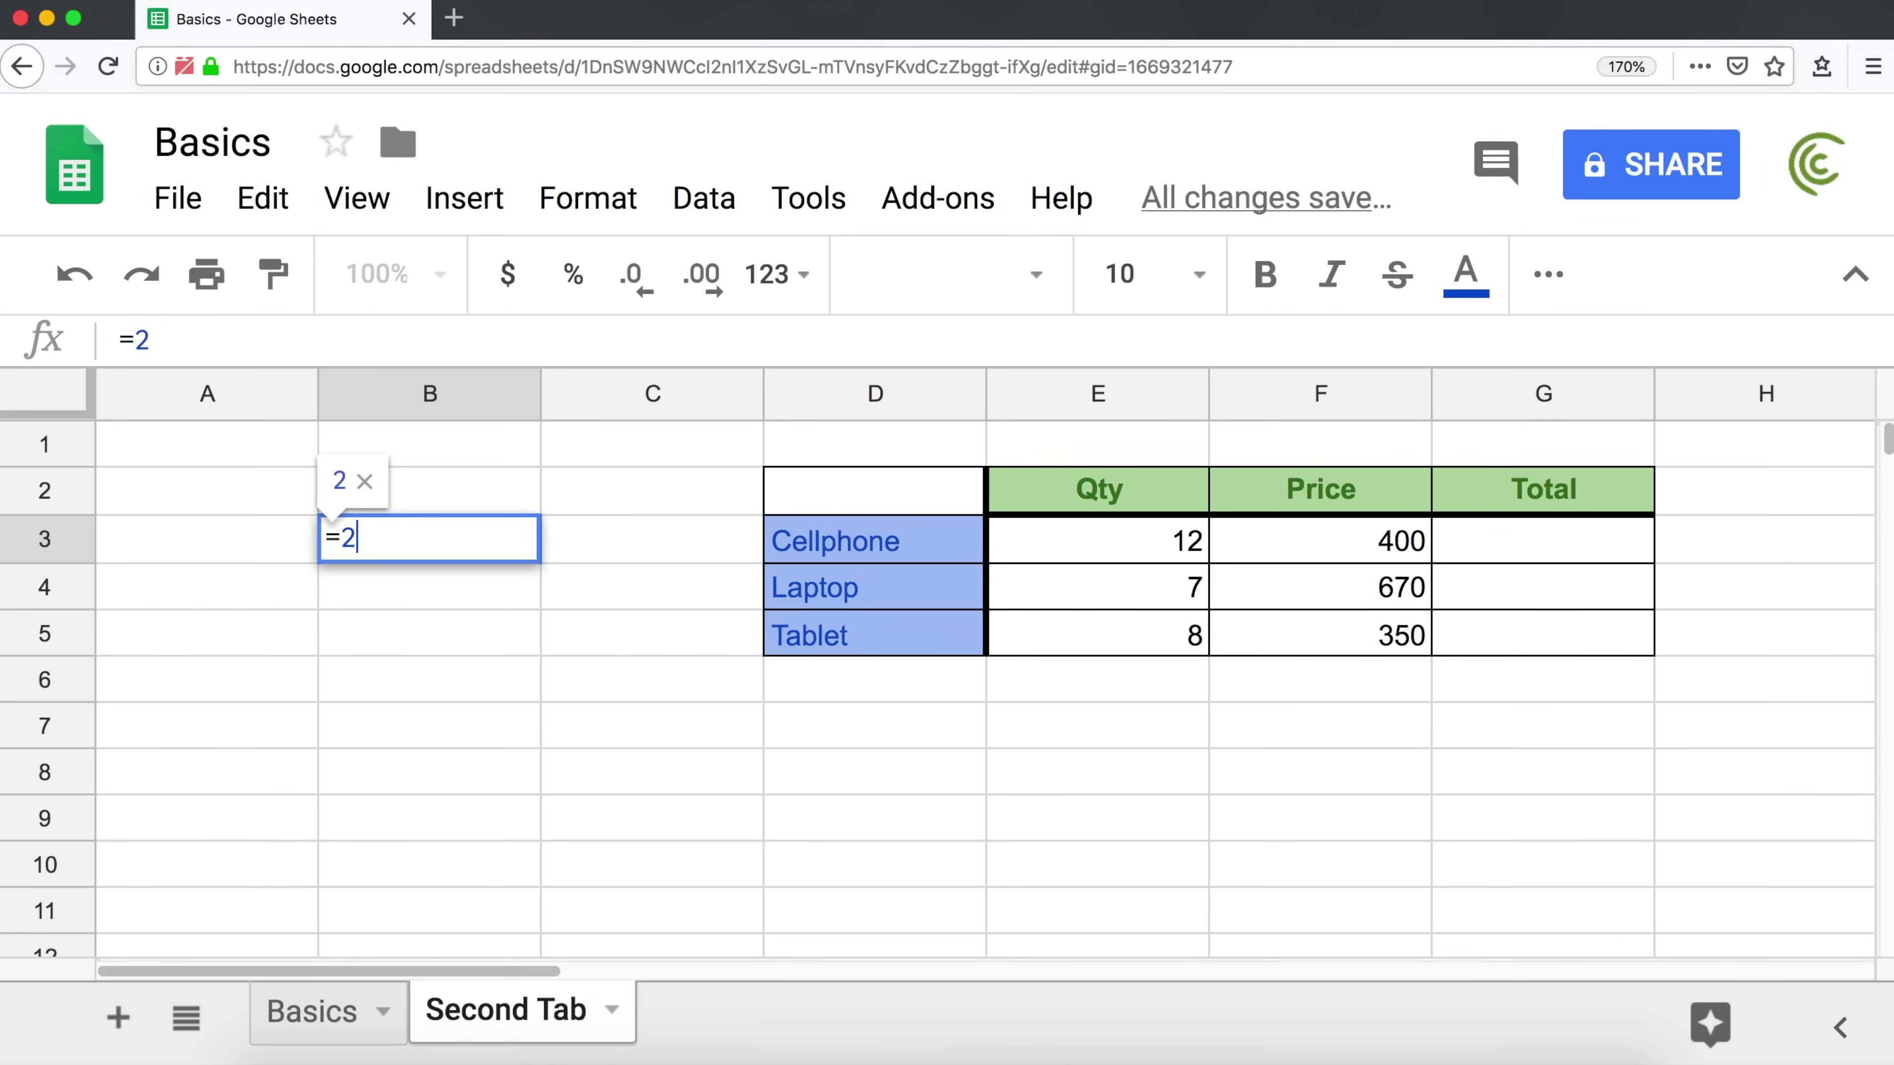
{"action": "type", "text": "^"}
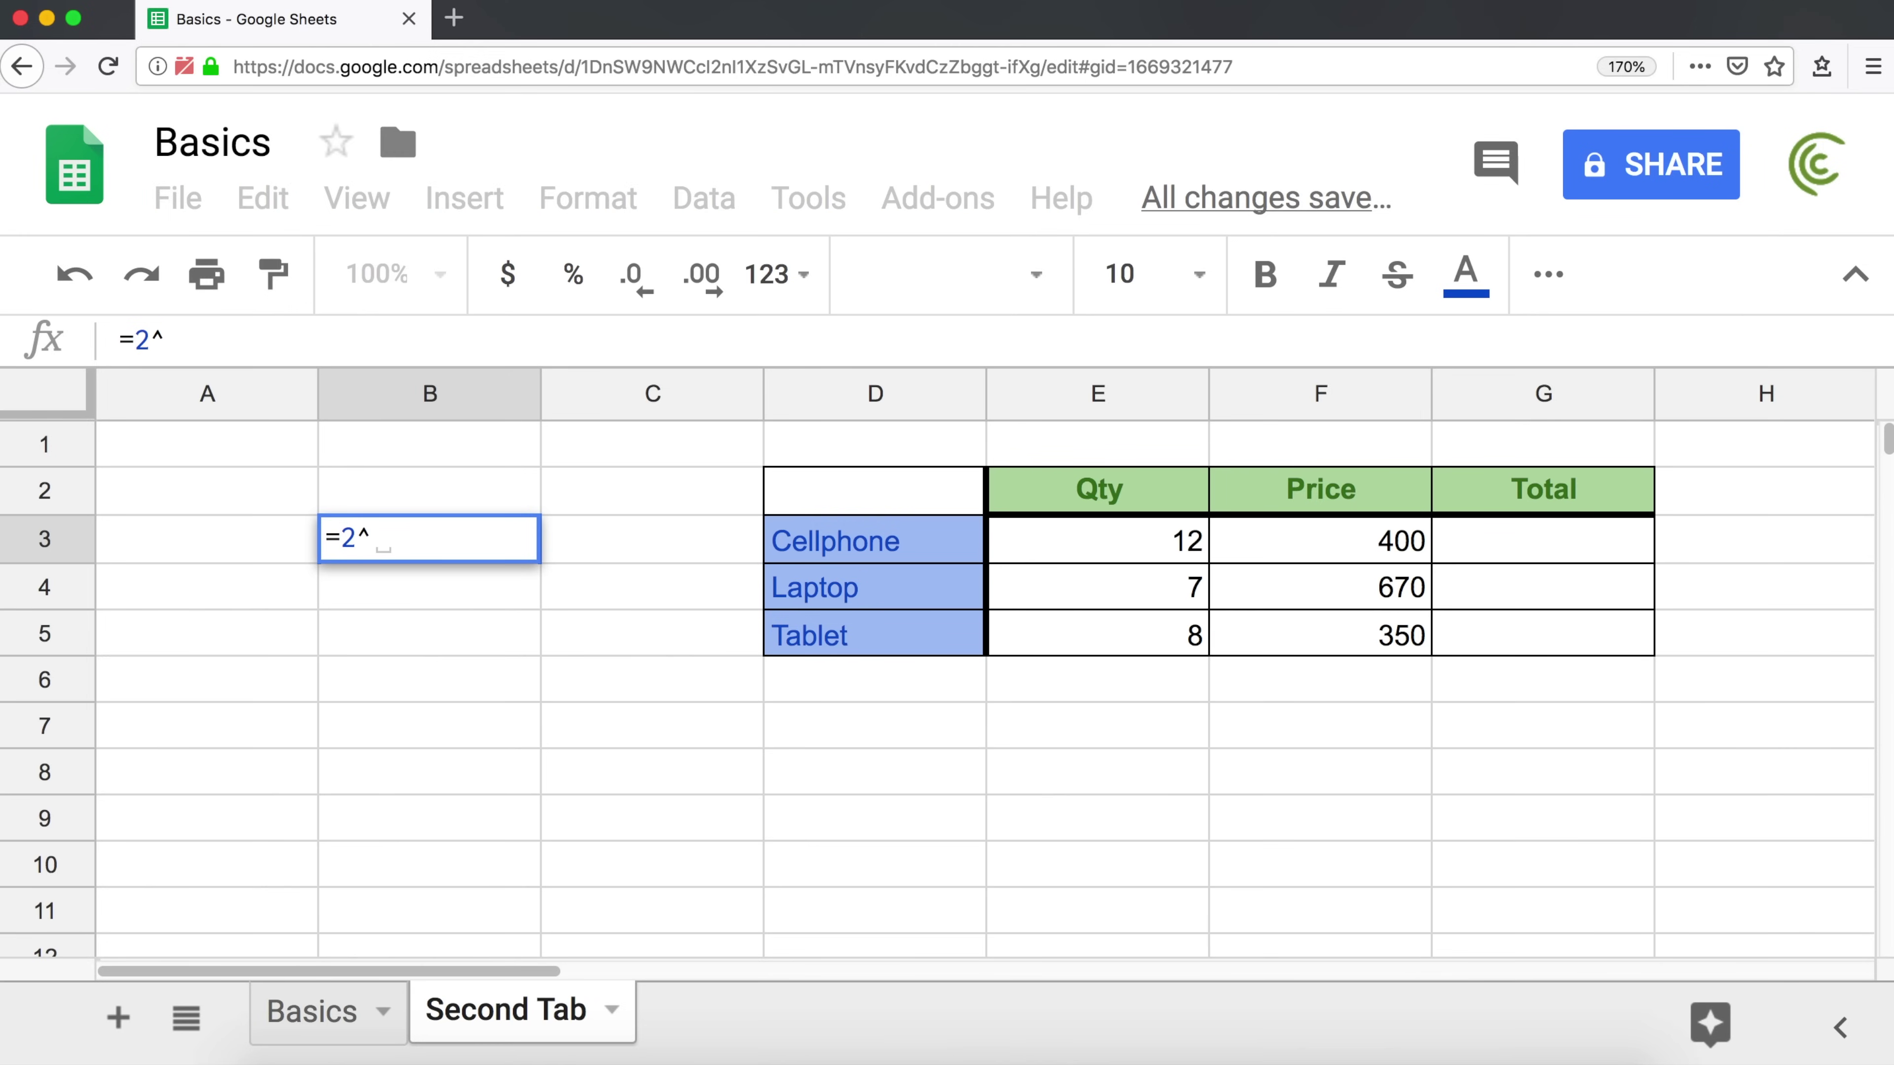
{"action": "type", "text": "3"}
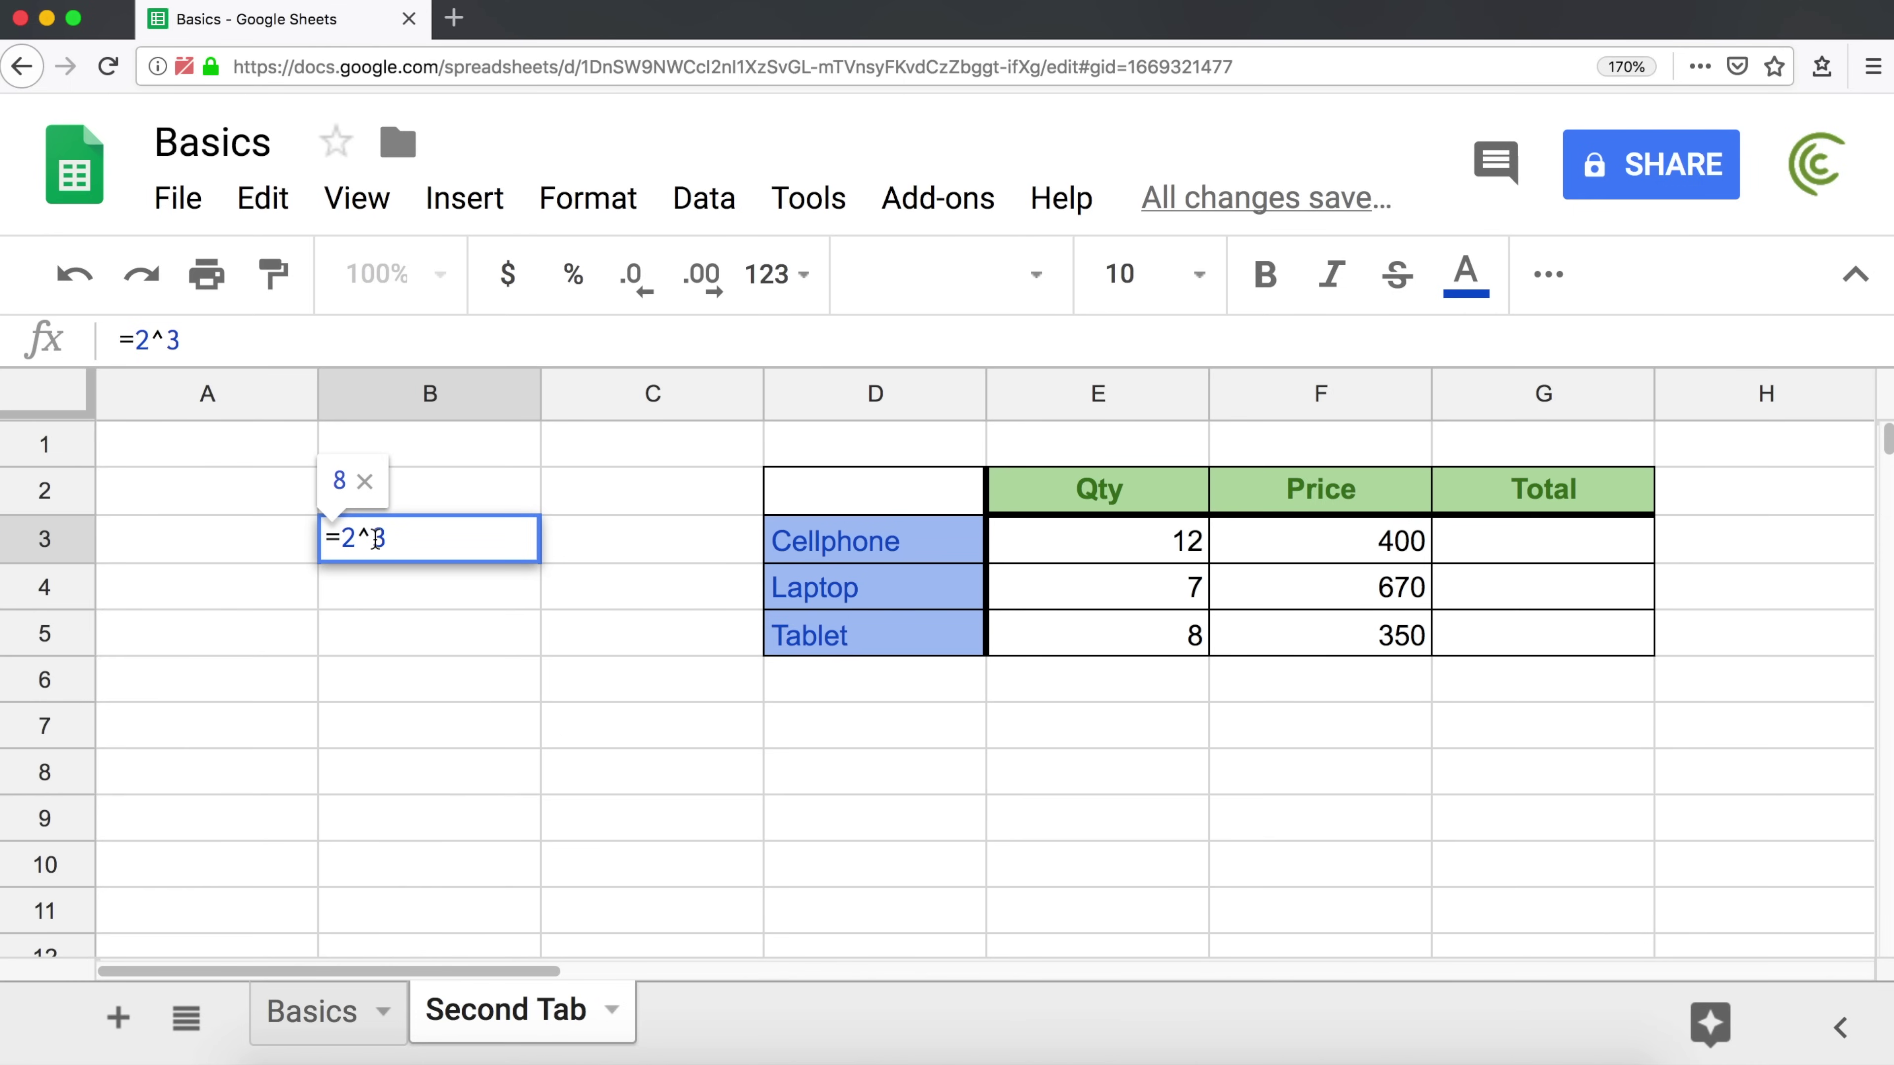
{"action": "key", "text": "Return"}
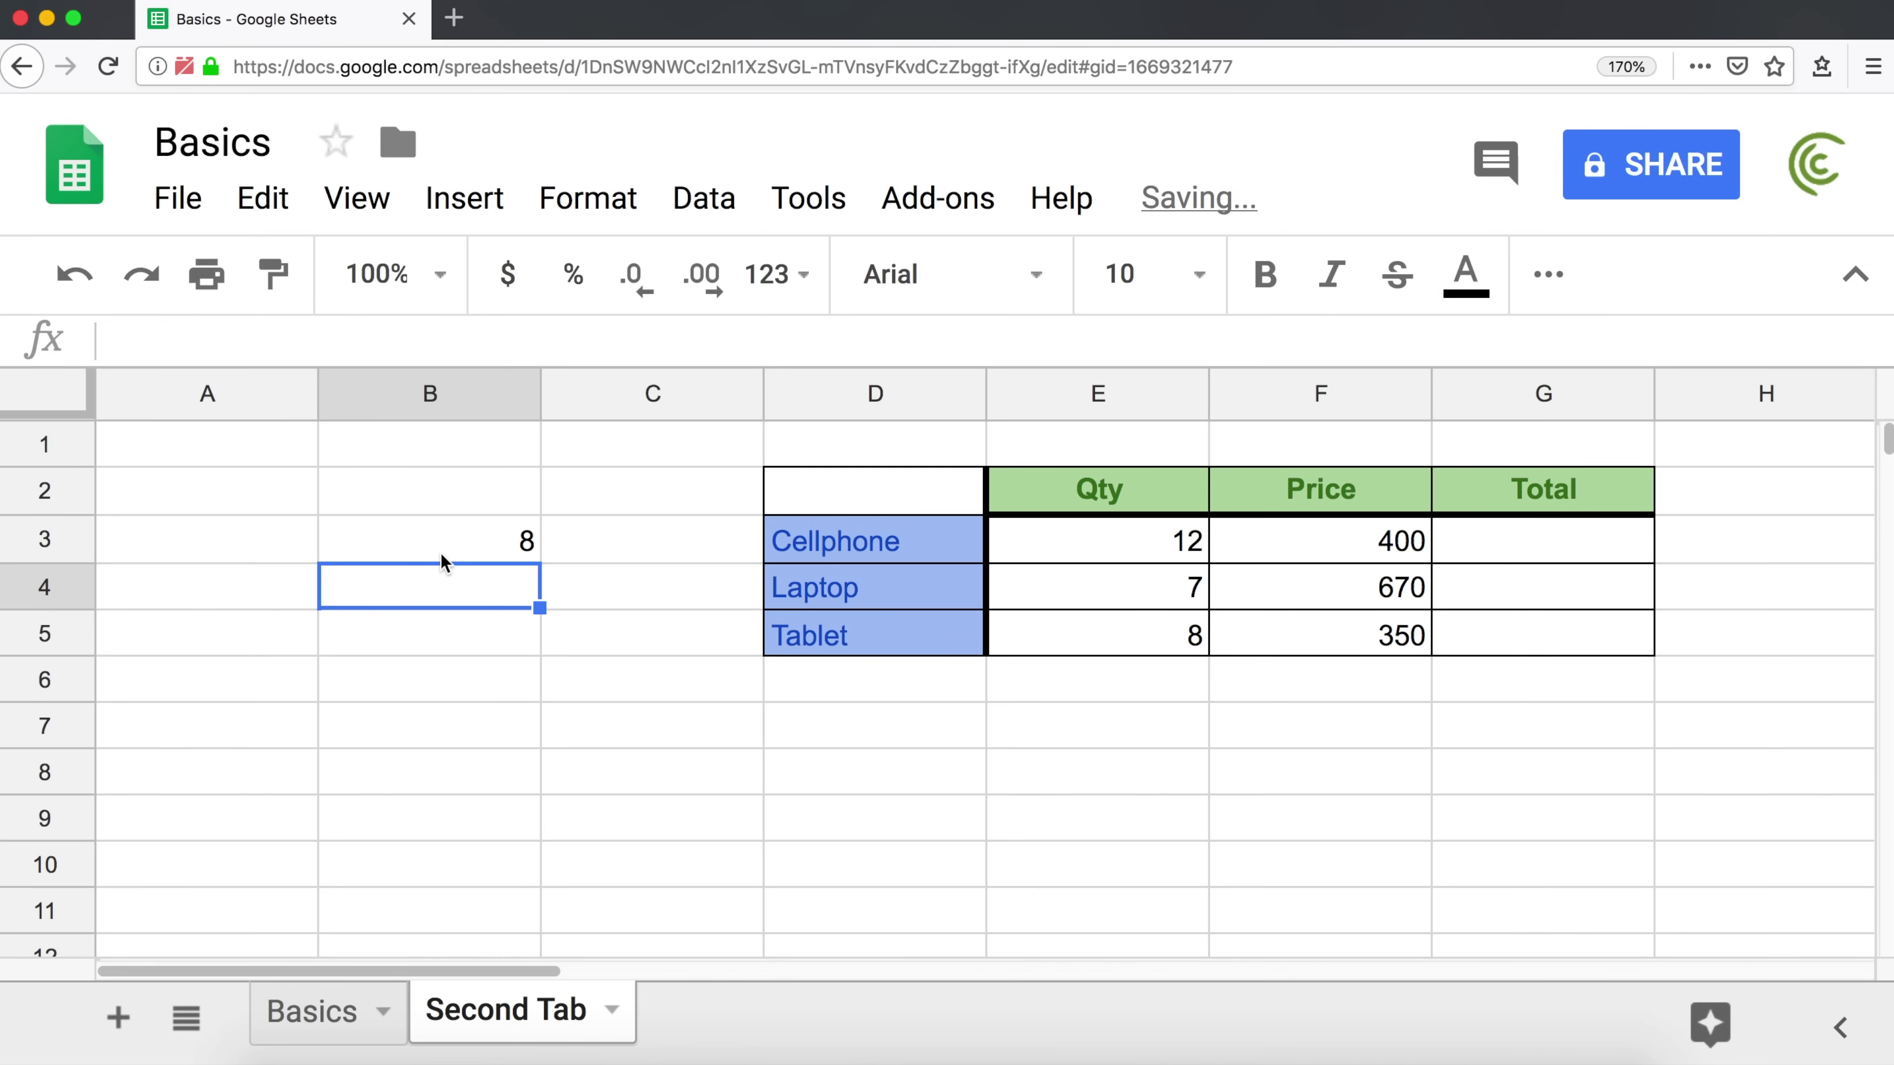
{"action": "double_click", "coordinate": [439, 545]}
{"action": "left_click_drag", "start_coordinate": [371, 537], "coordinate": [358, 538]}
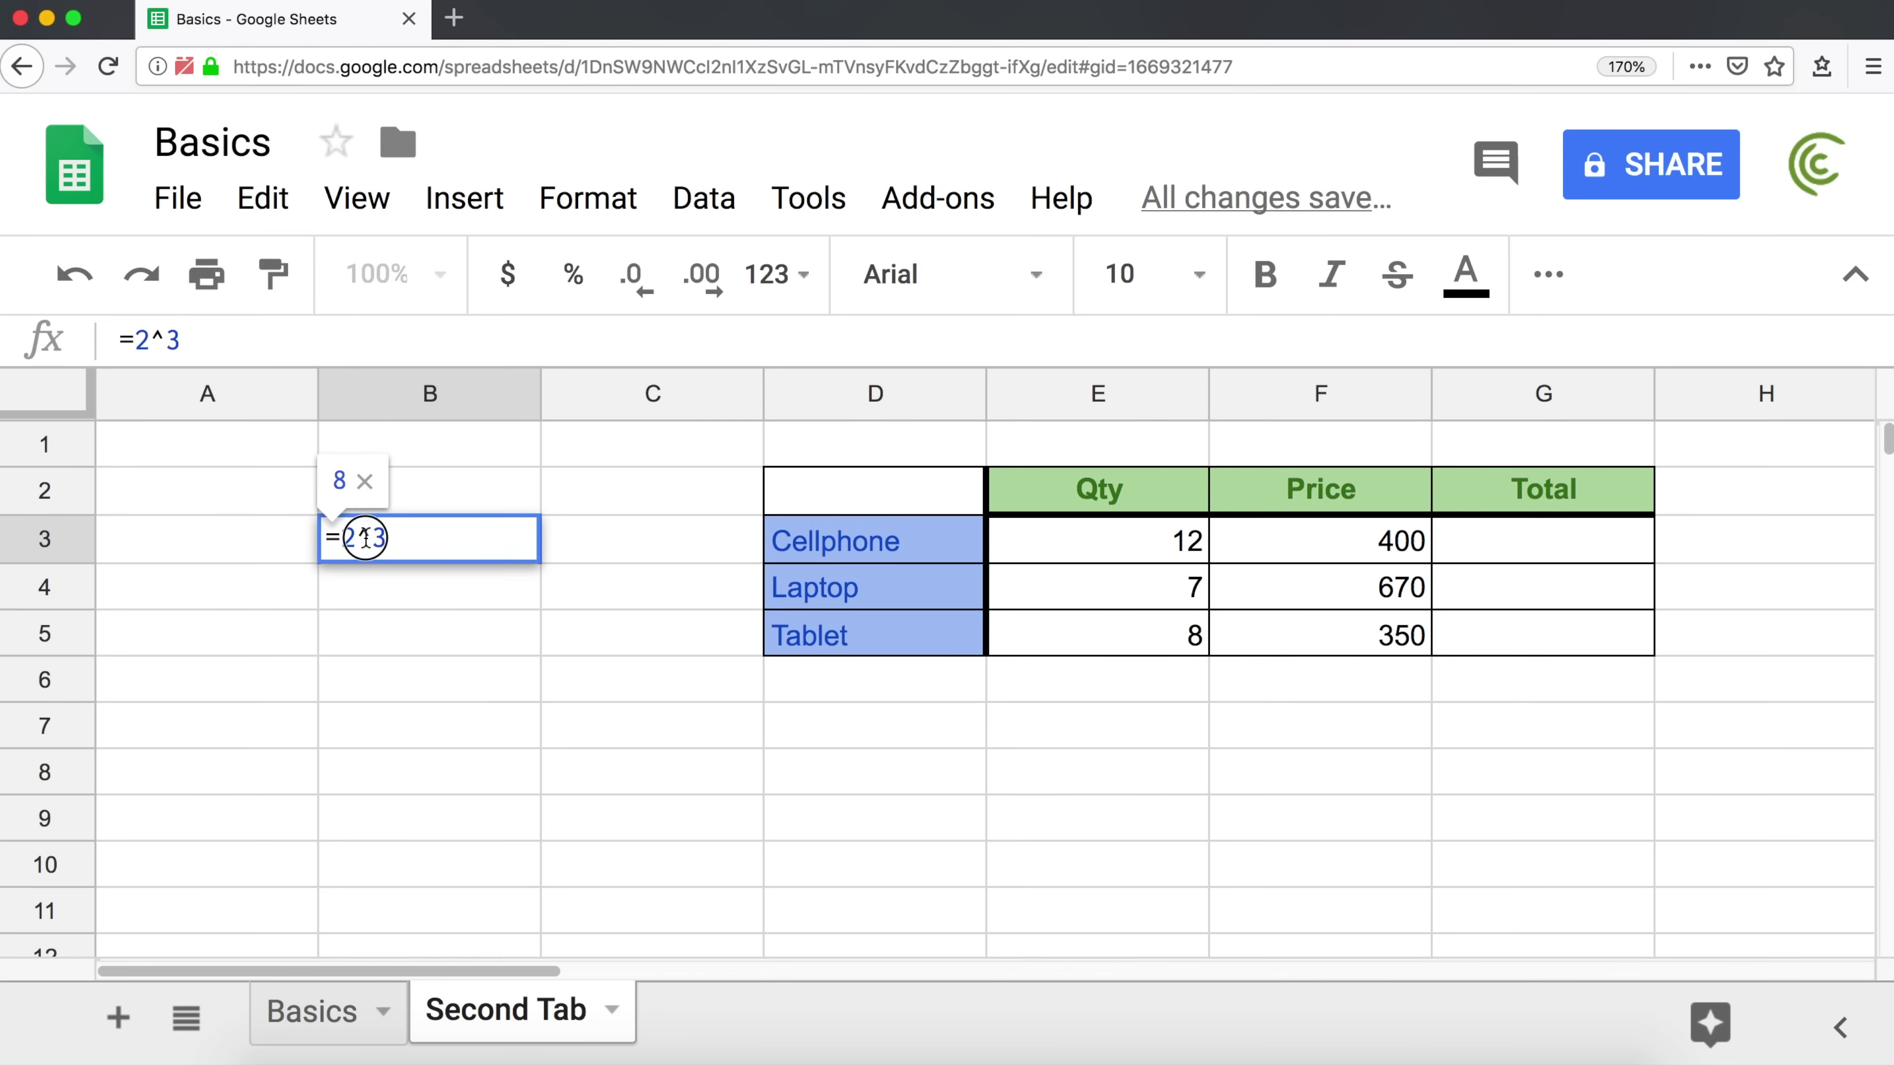
{"action": "left_click", "coordinate": [386, 537]}
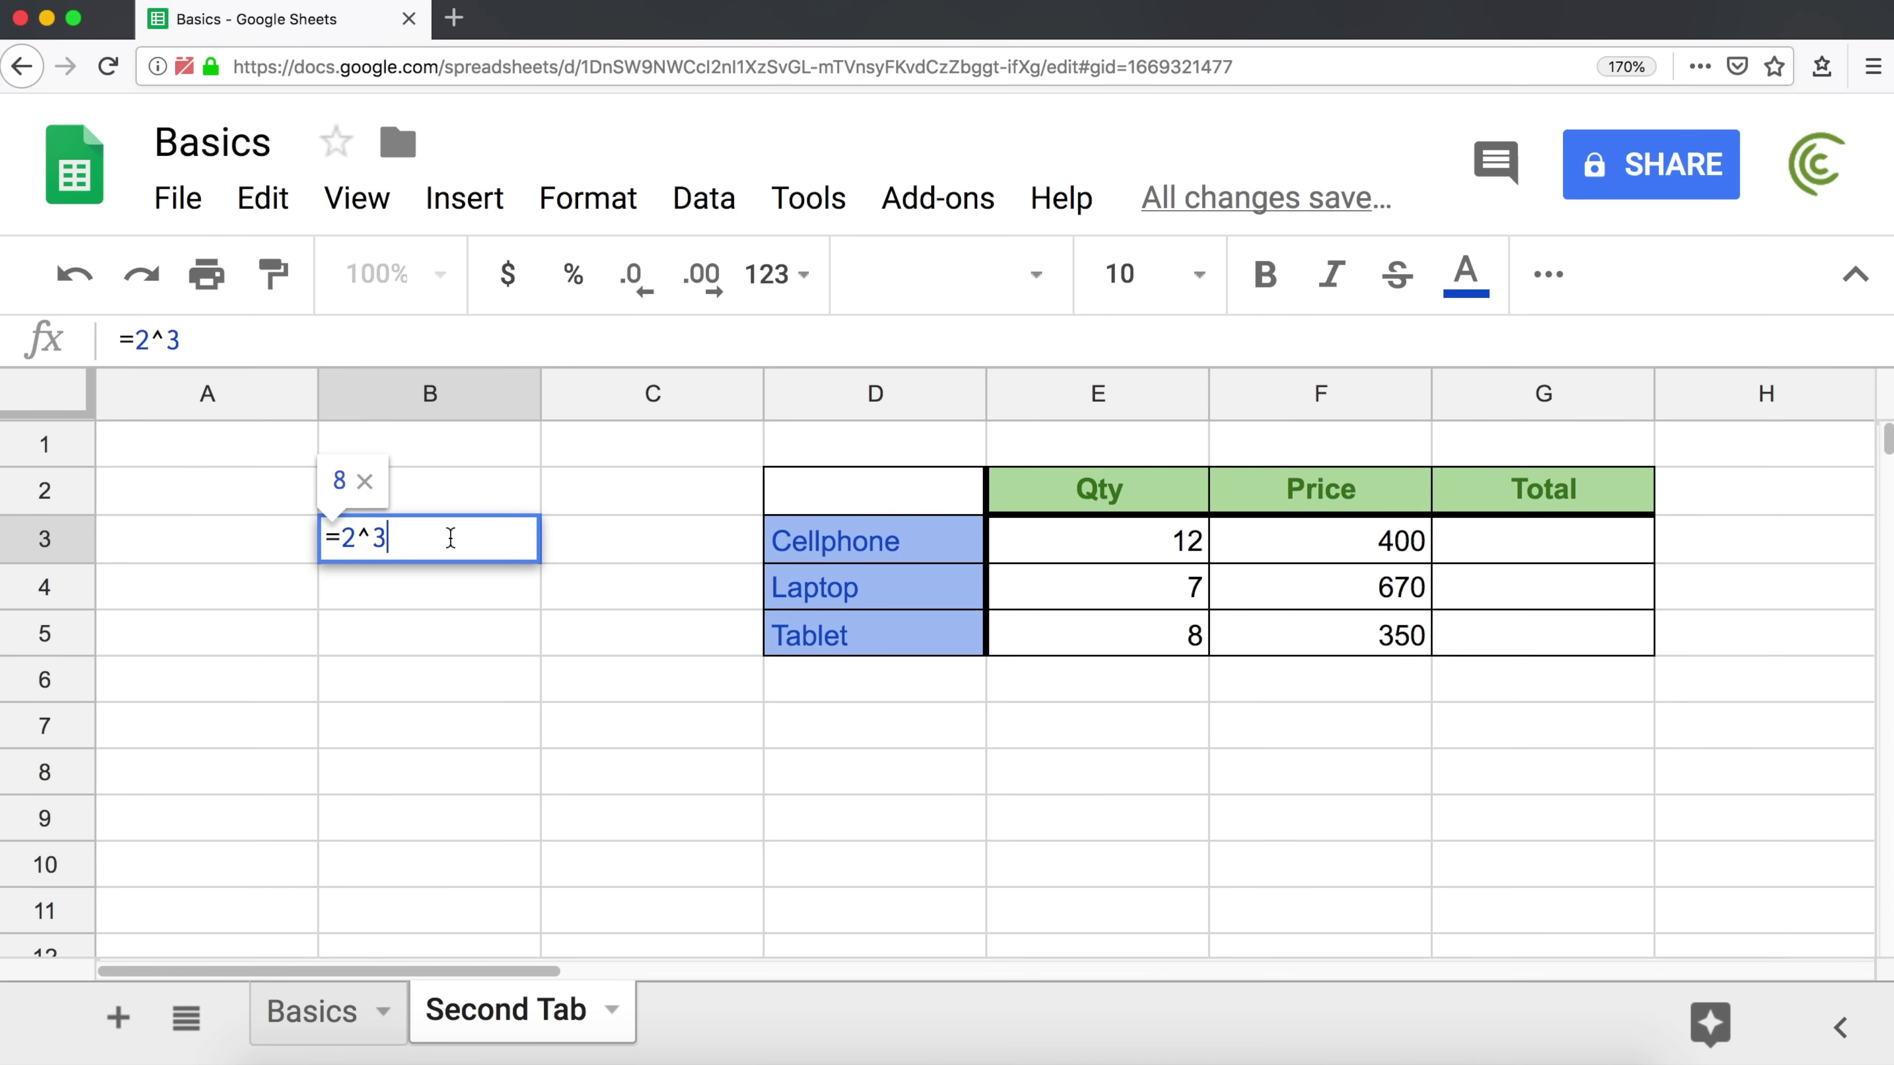
- Replace the exponent with &3 so B3's =2&3 concatenates to 23
{"action": "key", "text": "BackSpace"}
{"action": "key", "text": "BackSpace"}
{"action": "type", "text": "&"}
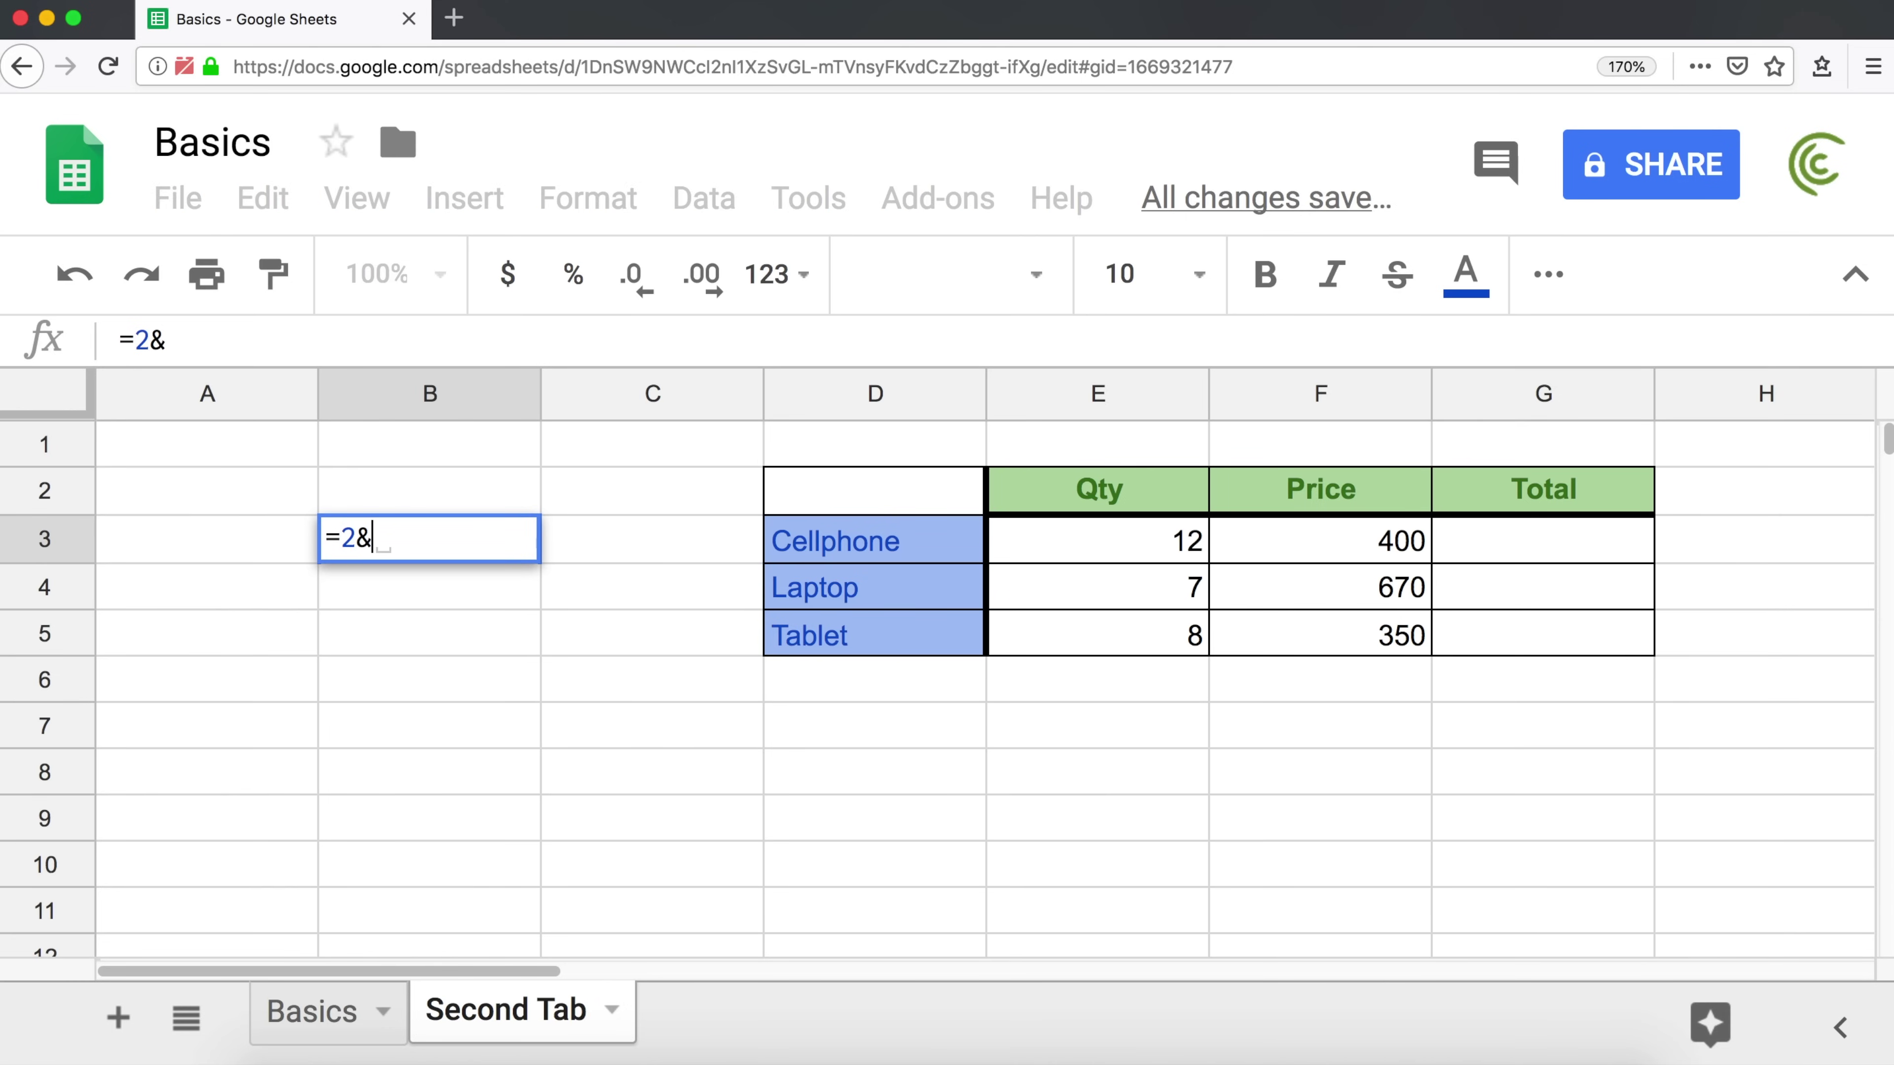
{"action": "type", "text": "3"}
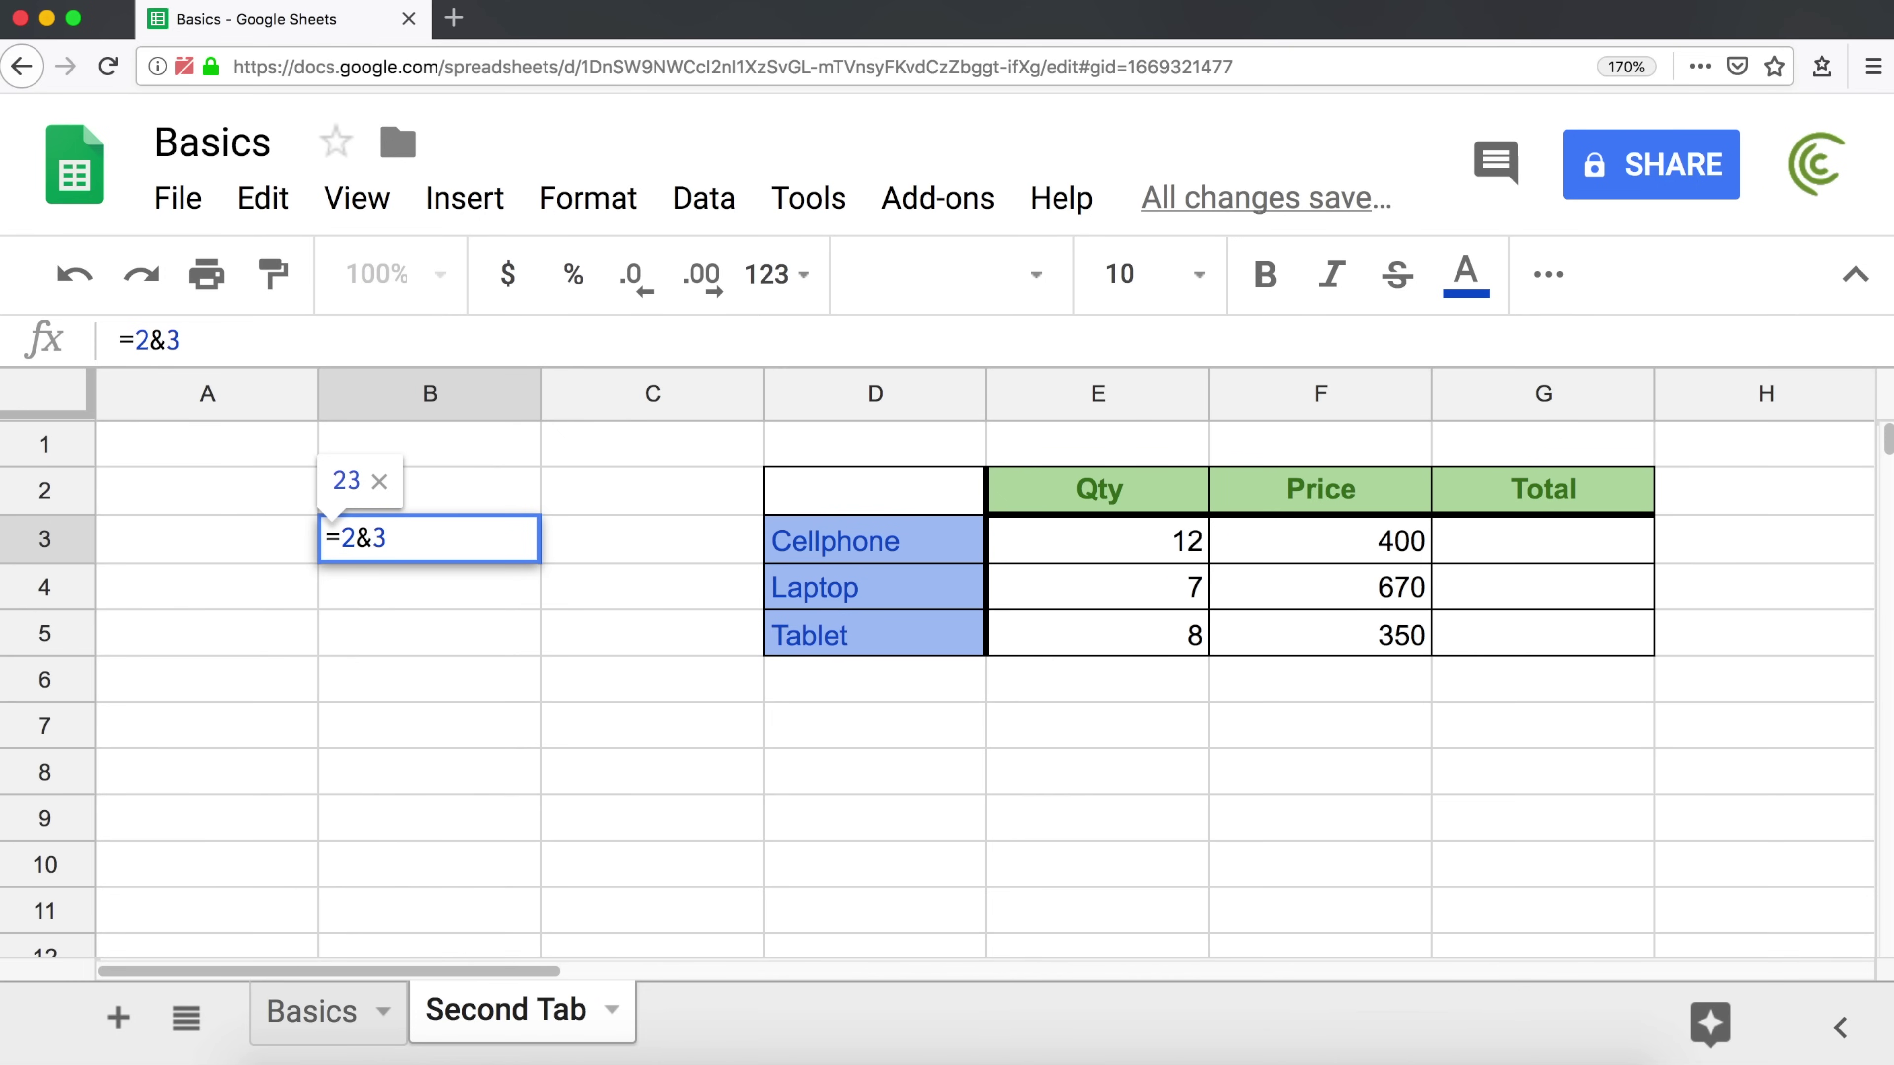
{"action": "key", "text": "Return"}
- Erase B3's formula back to a bare equals sign
{"action": "left_click", "coordinate": [480, 551]}
{"action": "key", "text": "Return"}
{"action": "key", "text": "BackSpace"}
{"action": "key", "text": "BackSpace"}
{"action": "key", "text": "BackSpace"}
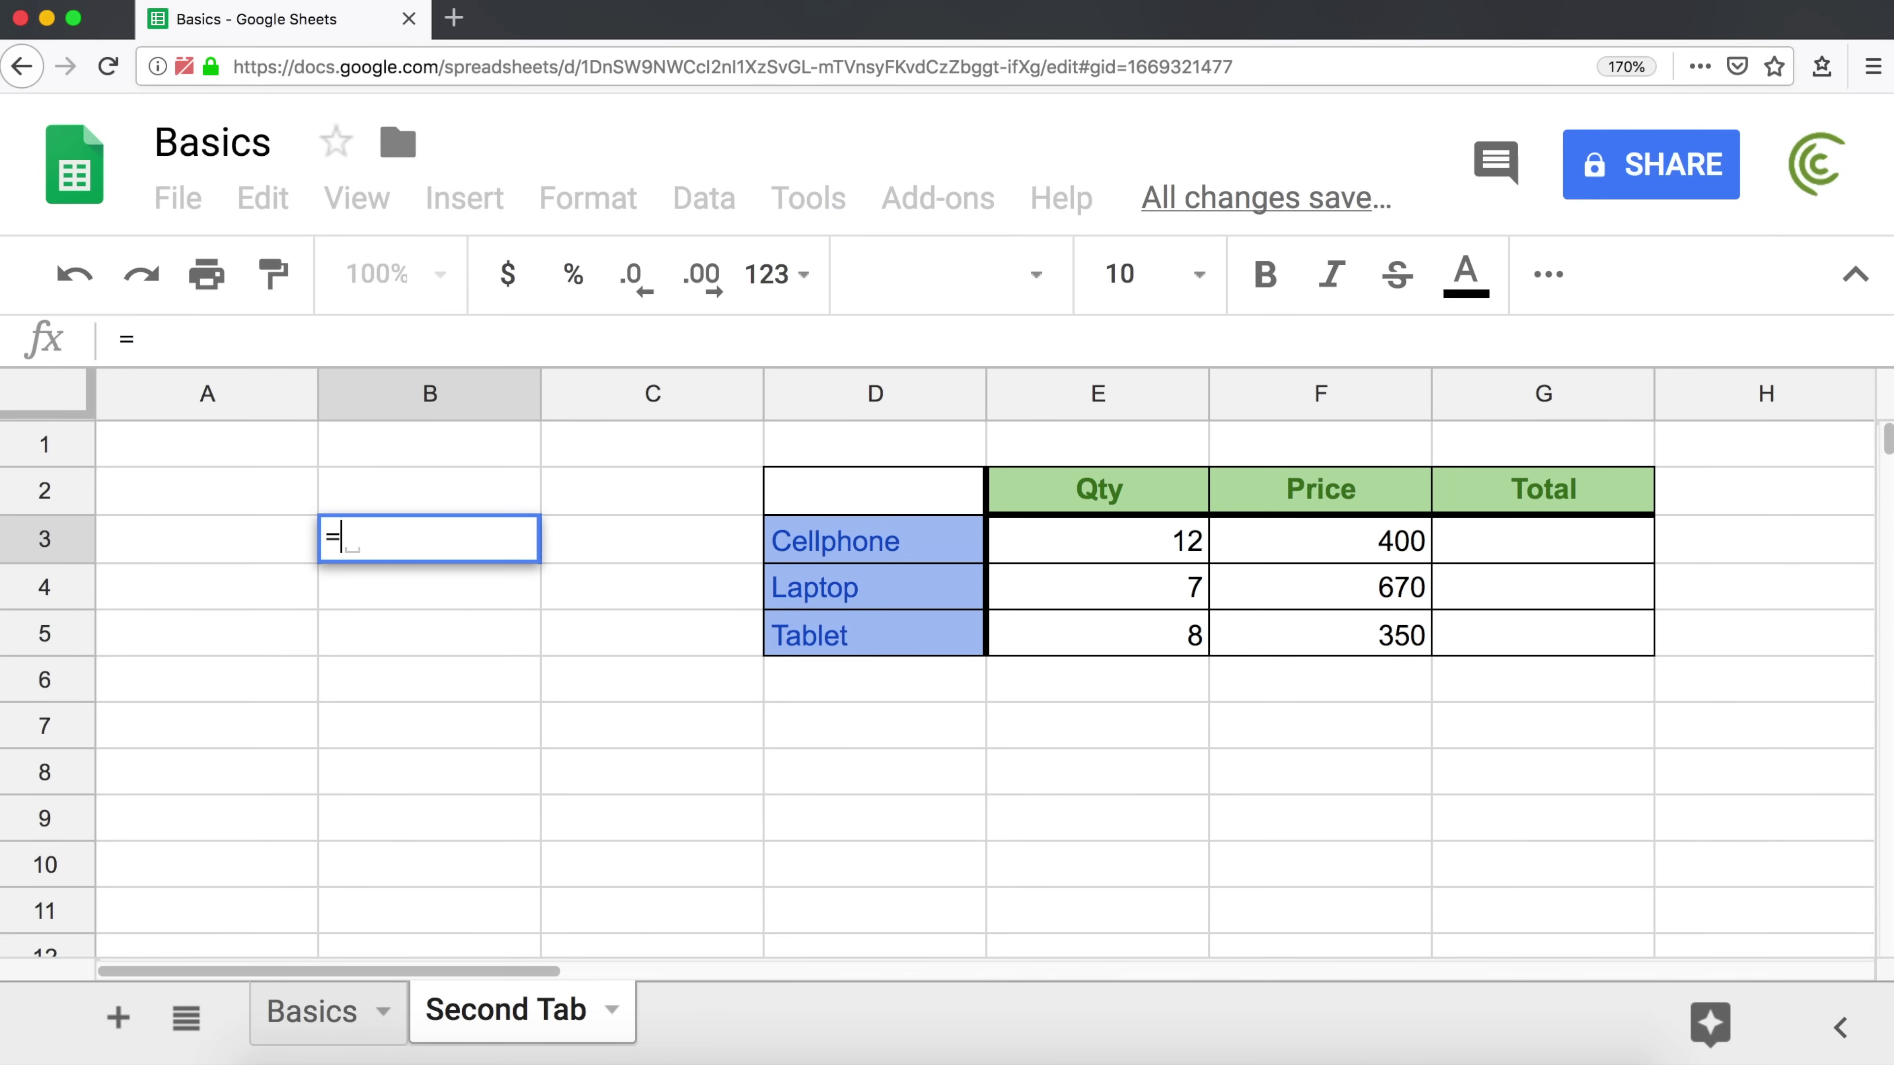
- Enter =10+20*4 in B3, previewing 10+20 and 20*4, so it shows 90
{"action": "type", "text": "10"}
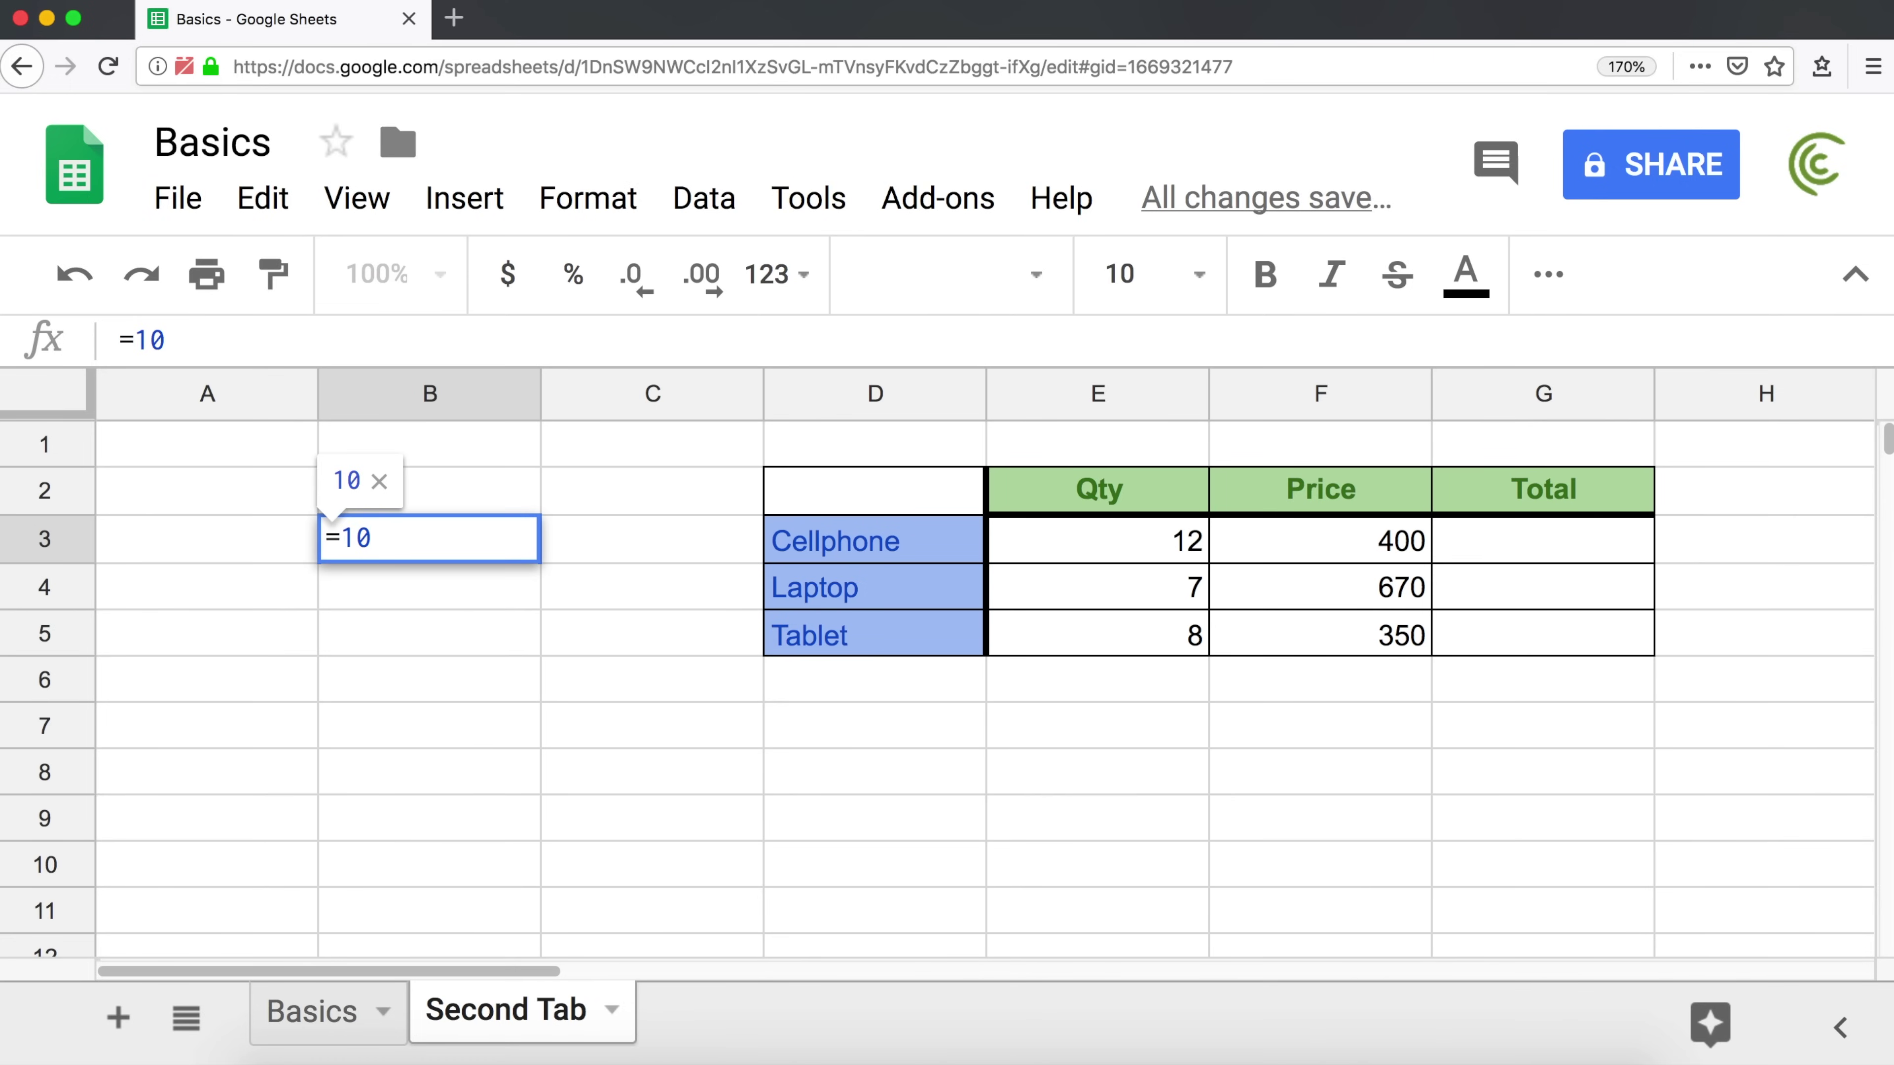
{"action": "type", "text": "+20*4"}
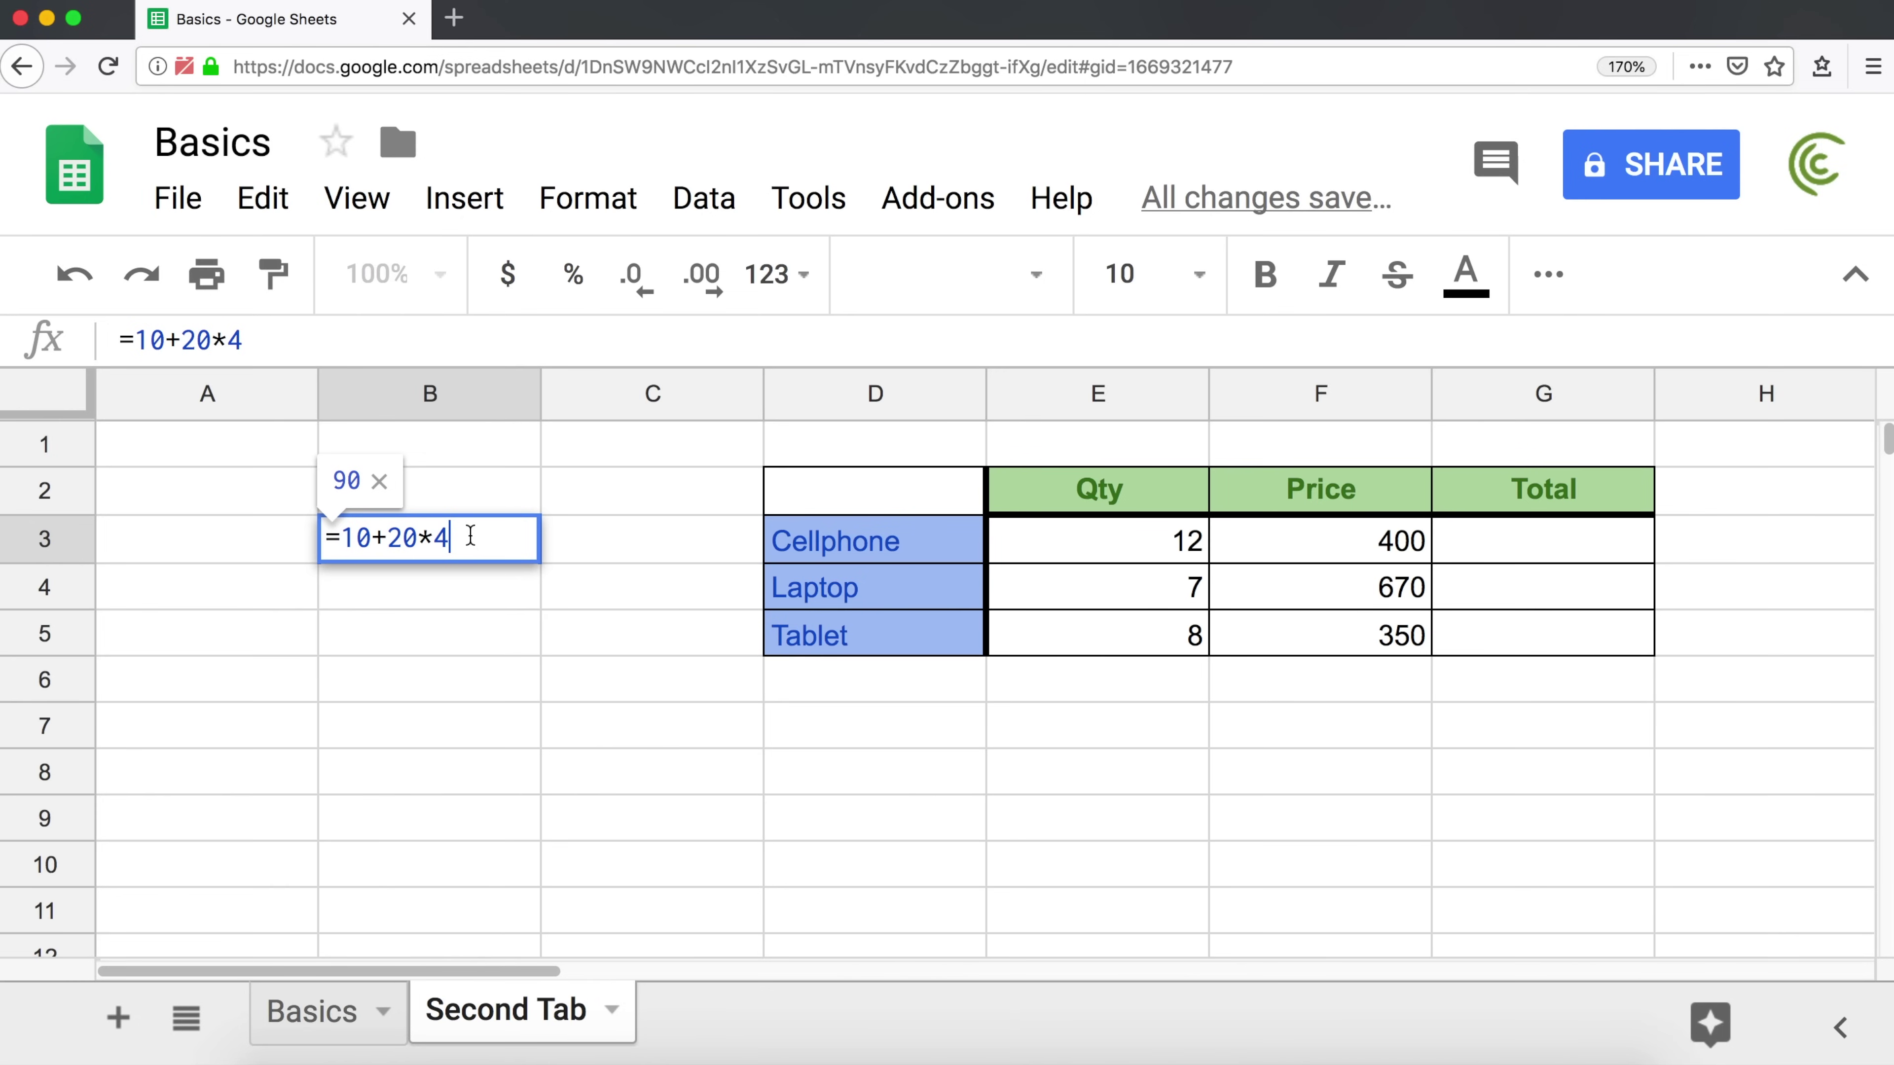
{"action": "left_click_drag", "start_coordinate": [344, 537], "coordinate": [418, 538]}
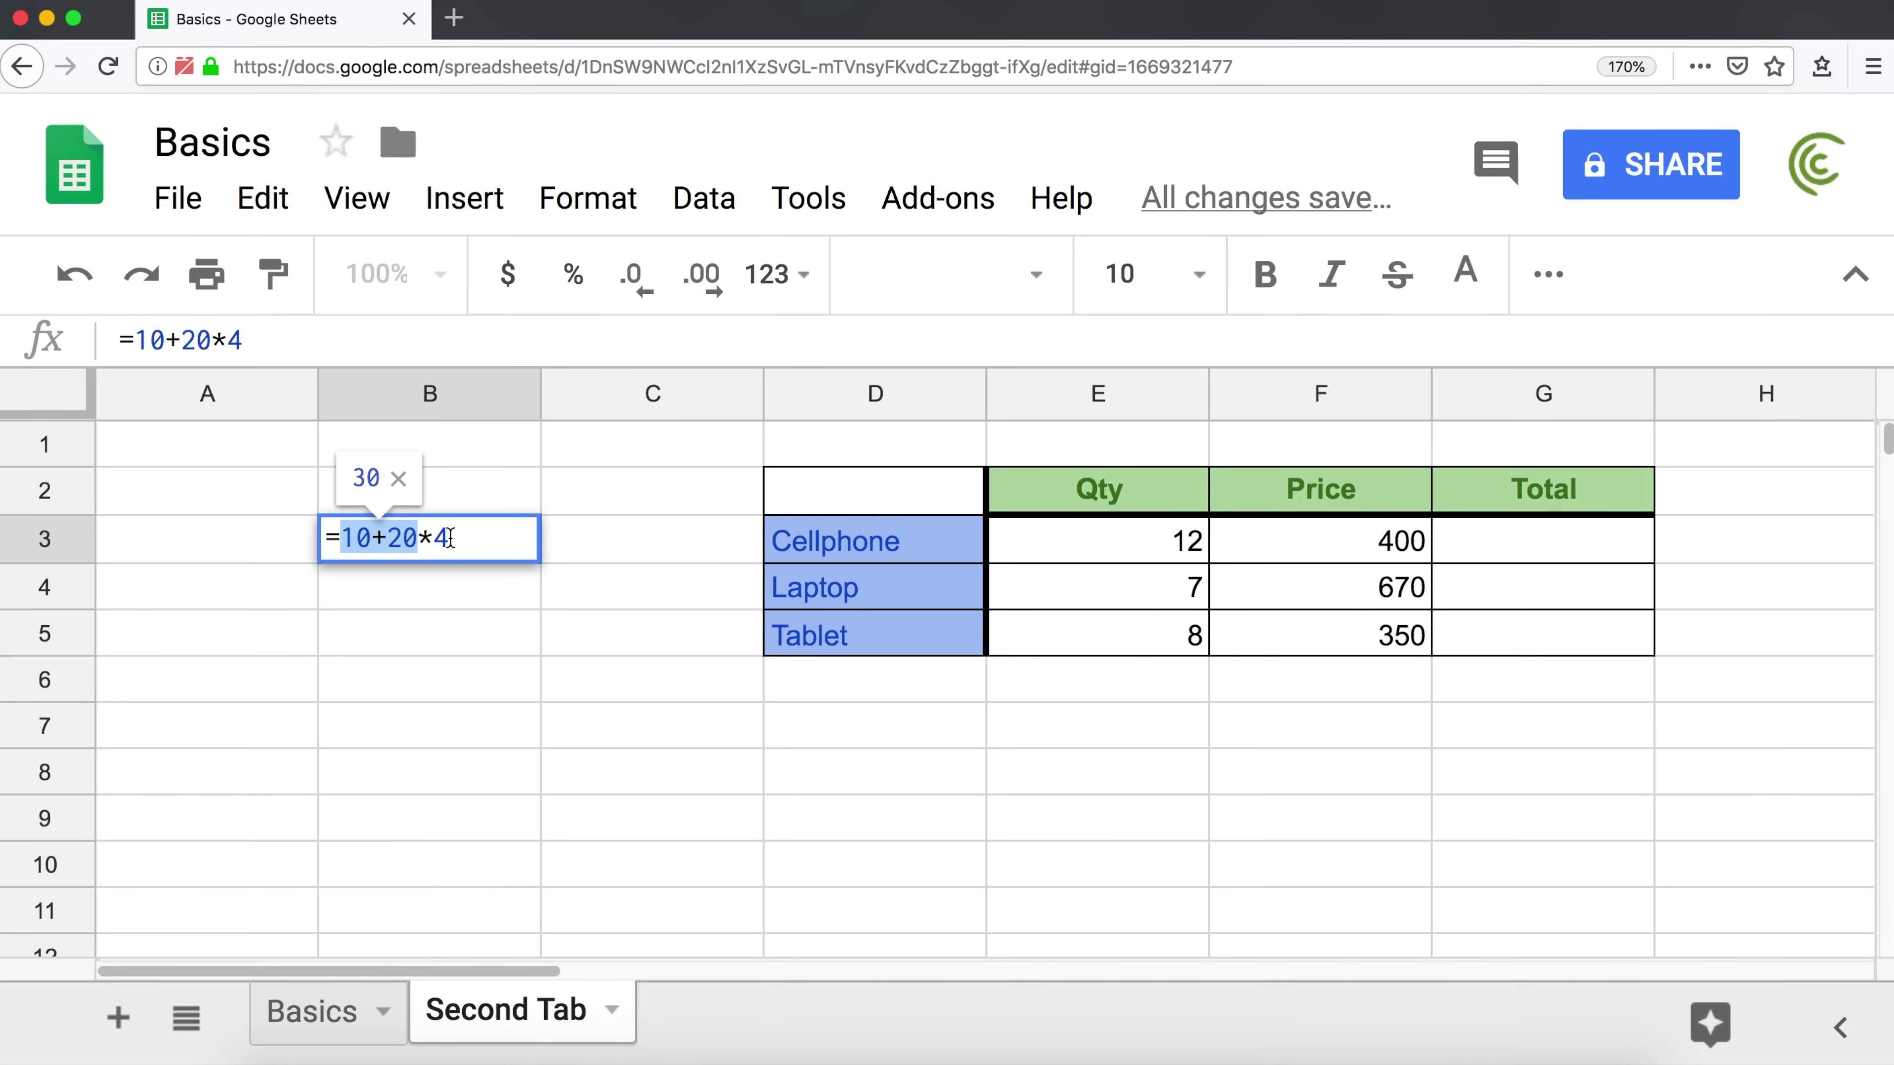
{"action": "left_click", "coordinate": [440, 537]}
{"action": "left_click", "coordinate": [438, 538]}
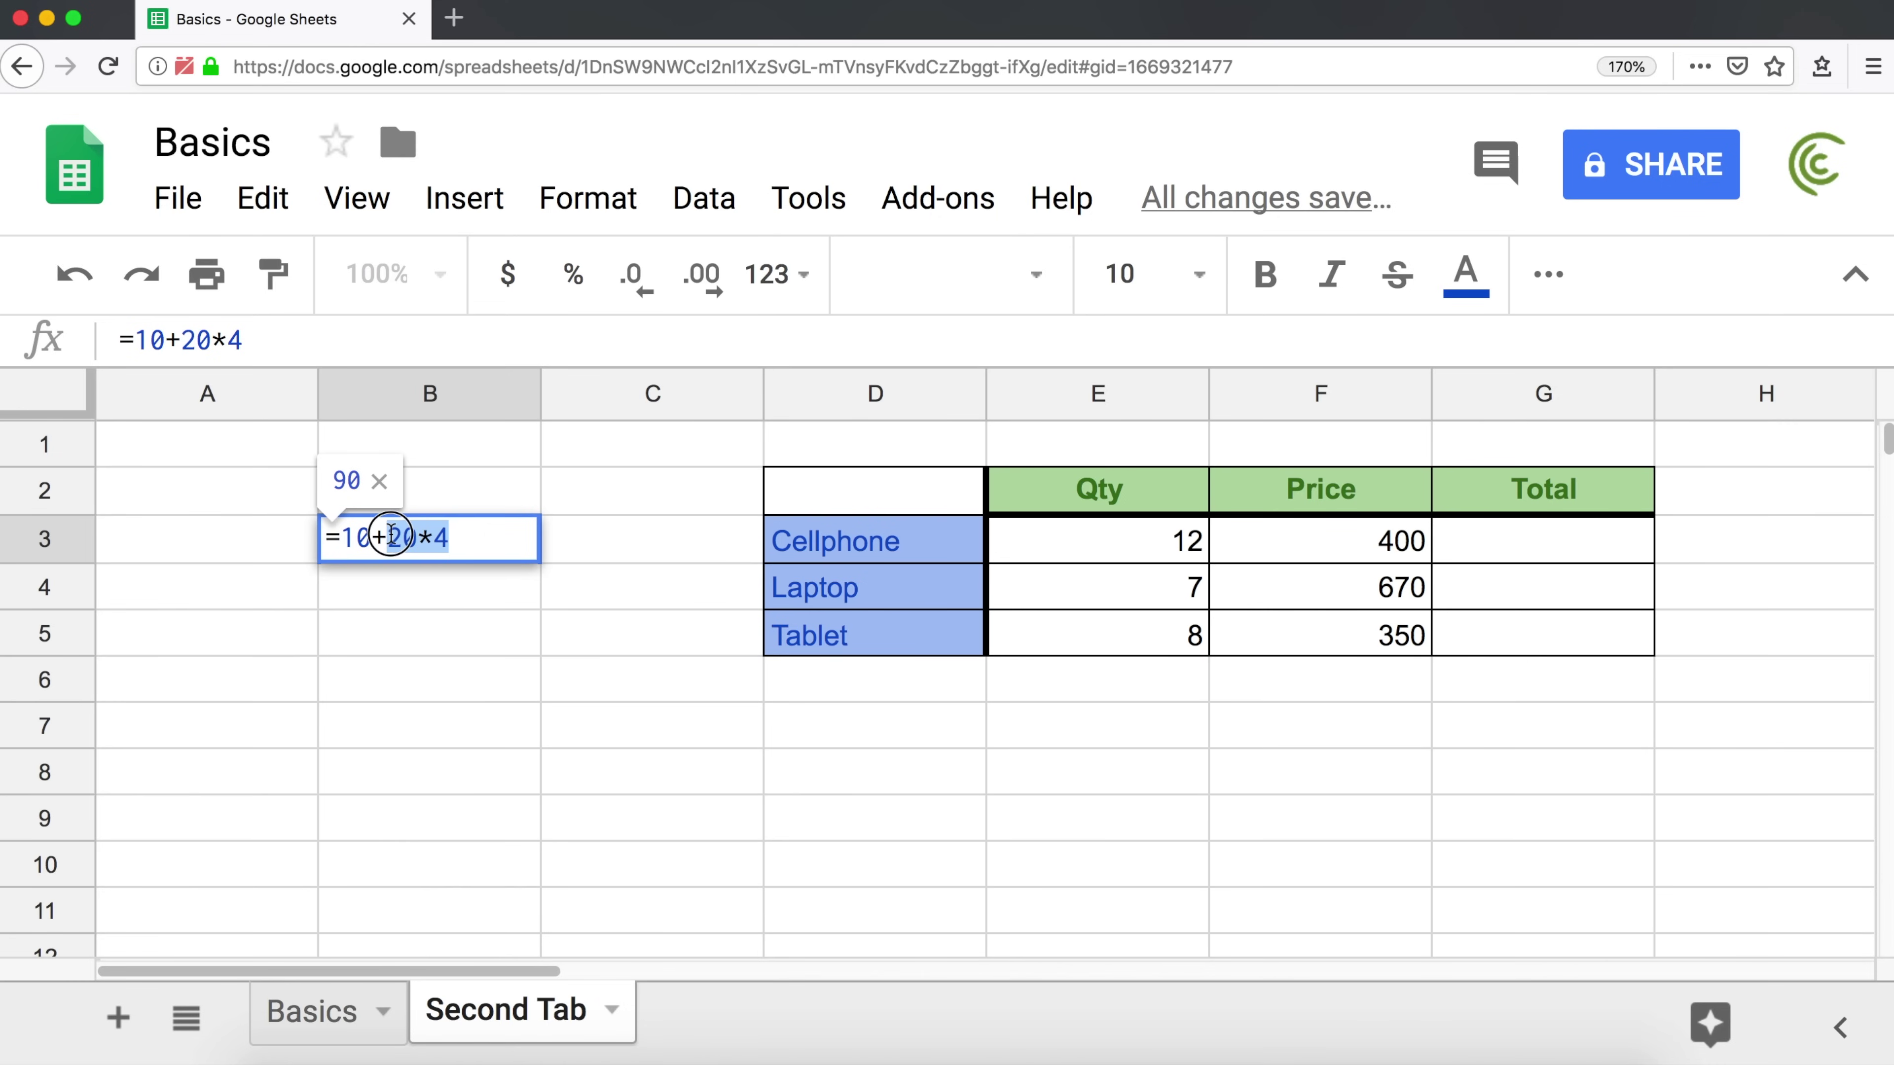
{"action": "left_click_drag", "start_coordinate": [389, 537], "coordinate": [433, 530]}
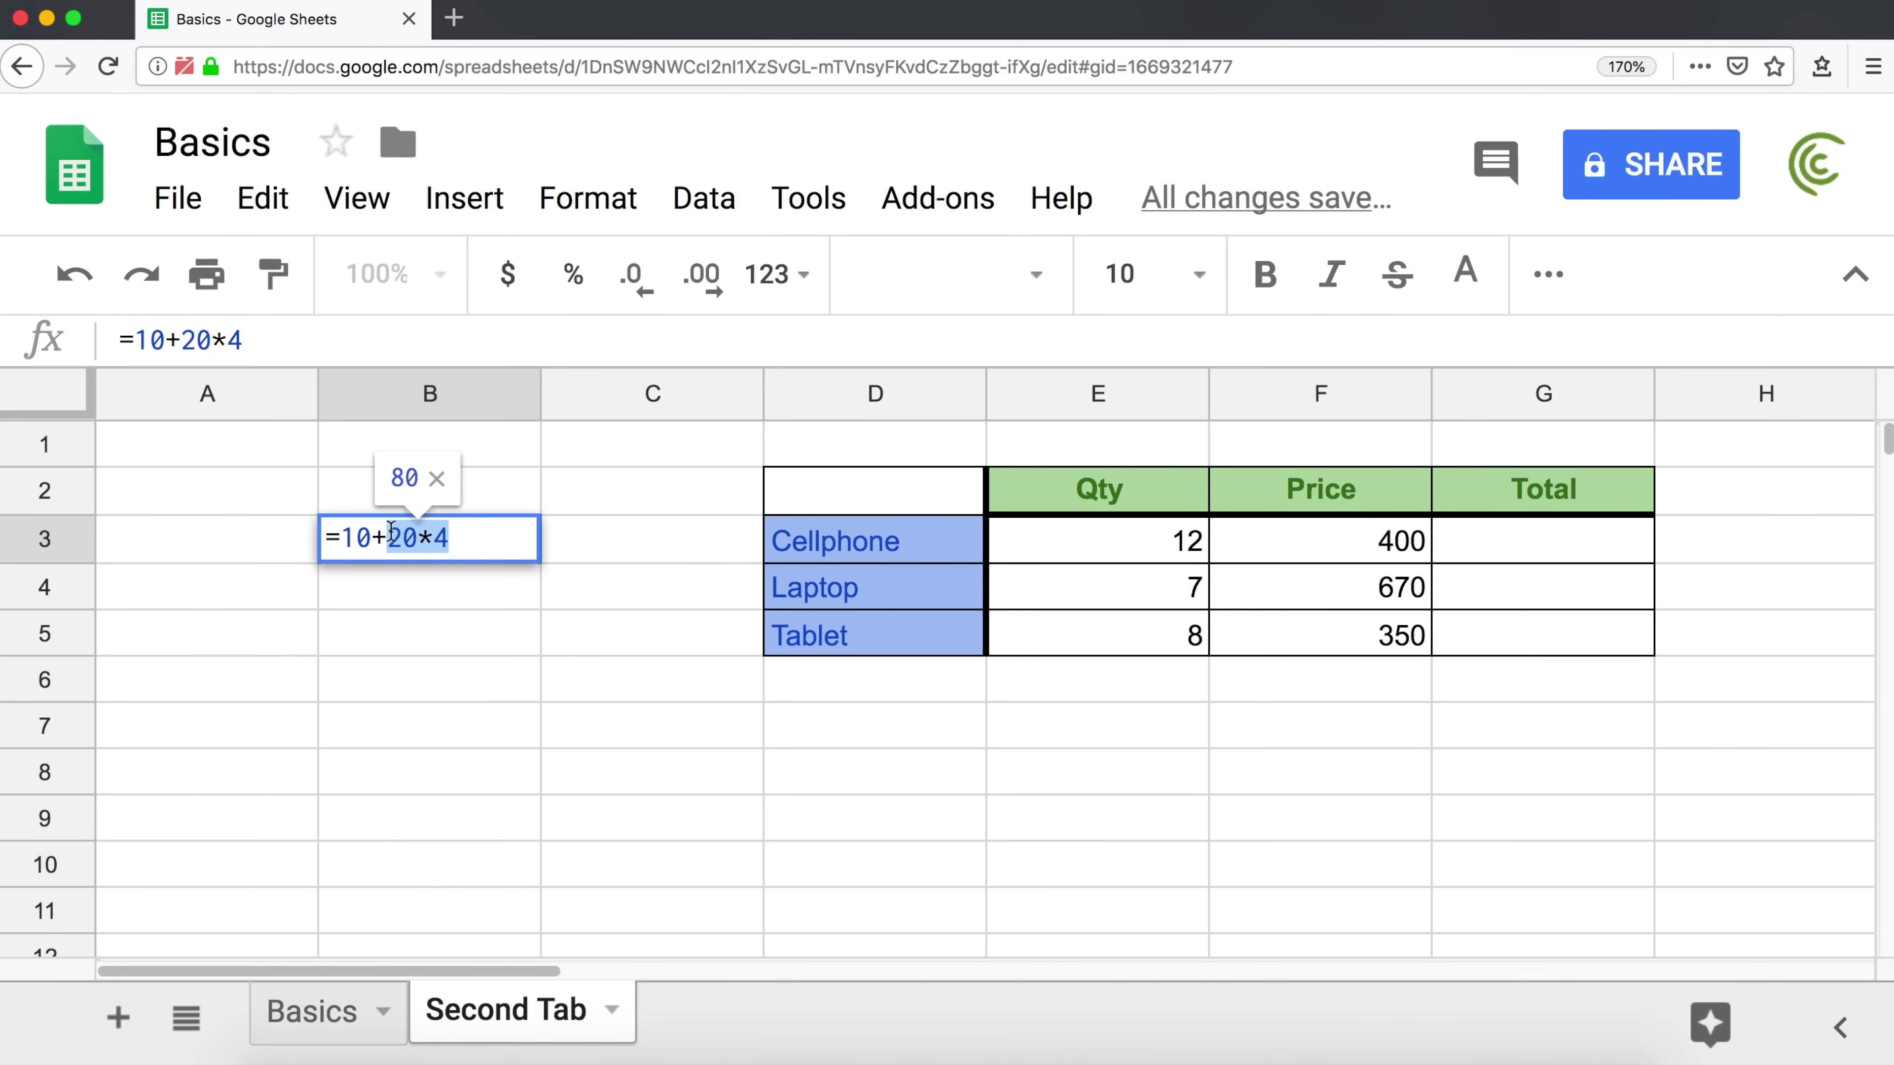
{"action": "left_click", "coordinate": [462, 542]}
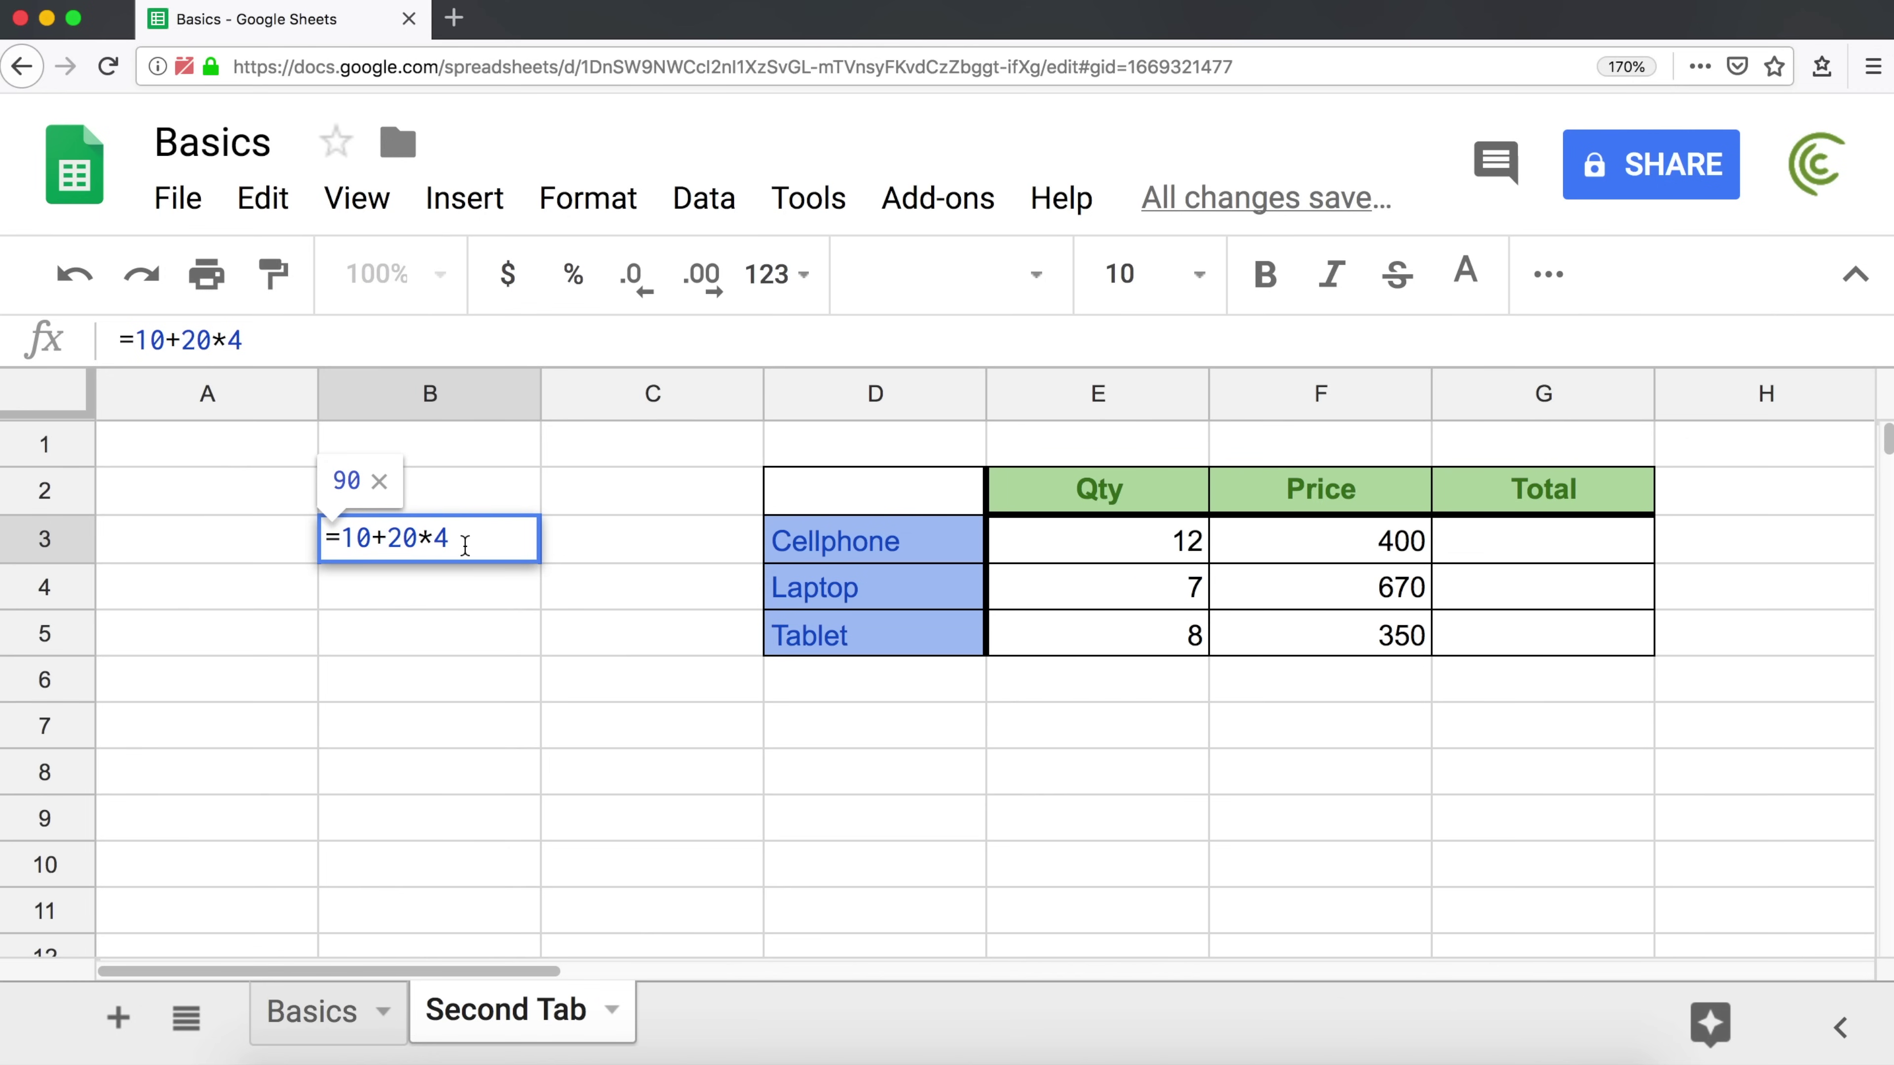
{"action": "key", "text": "Return"}
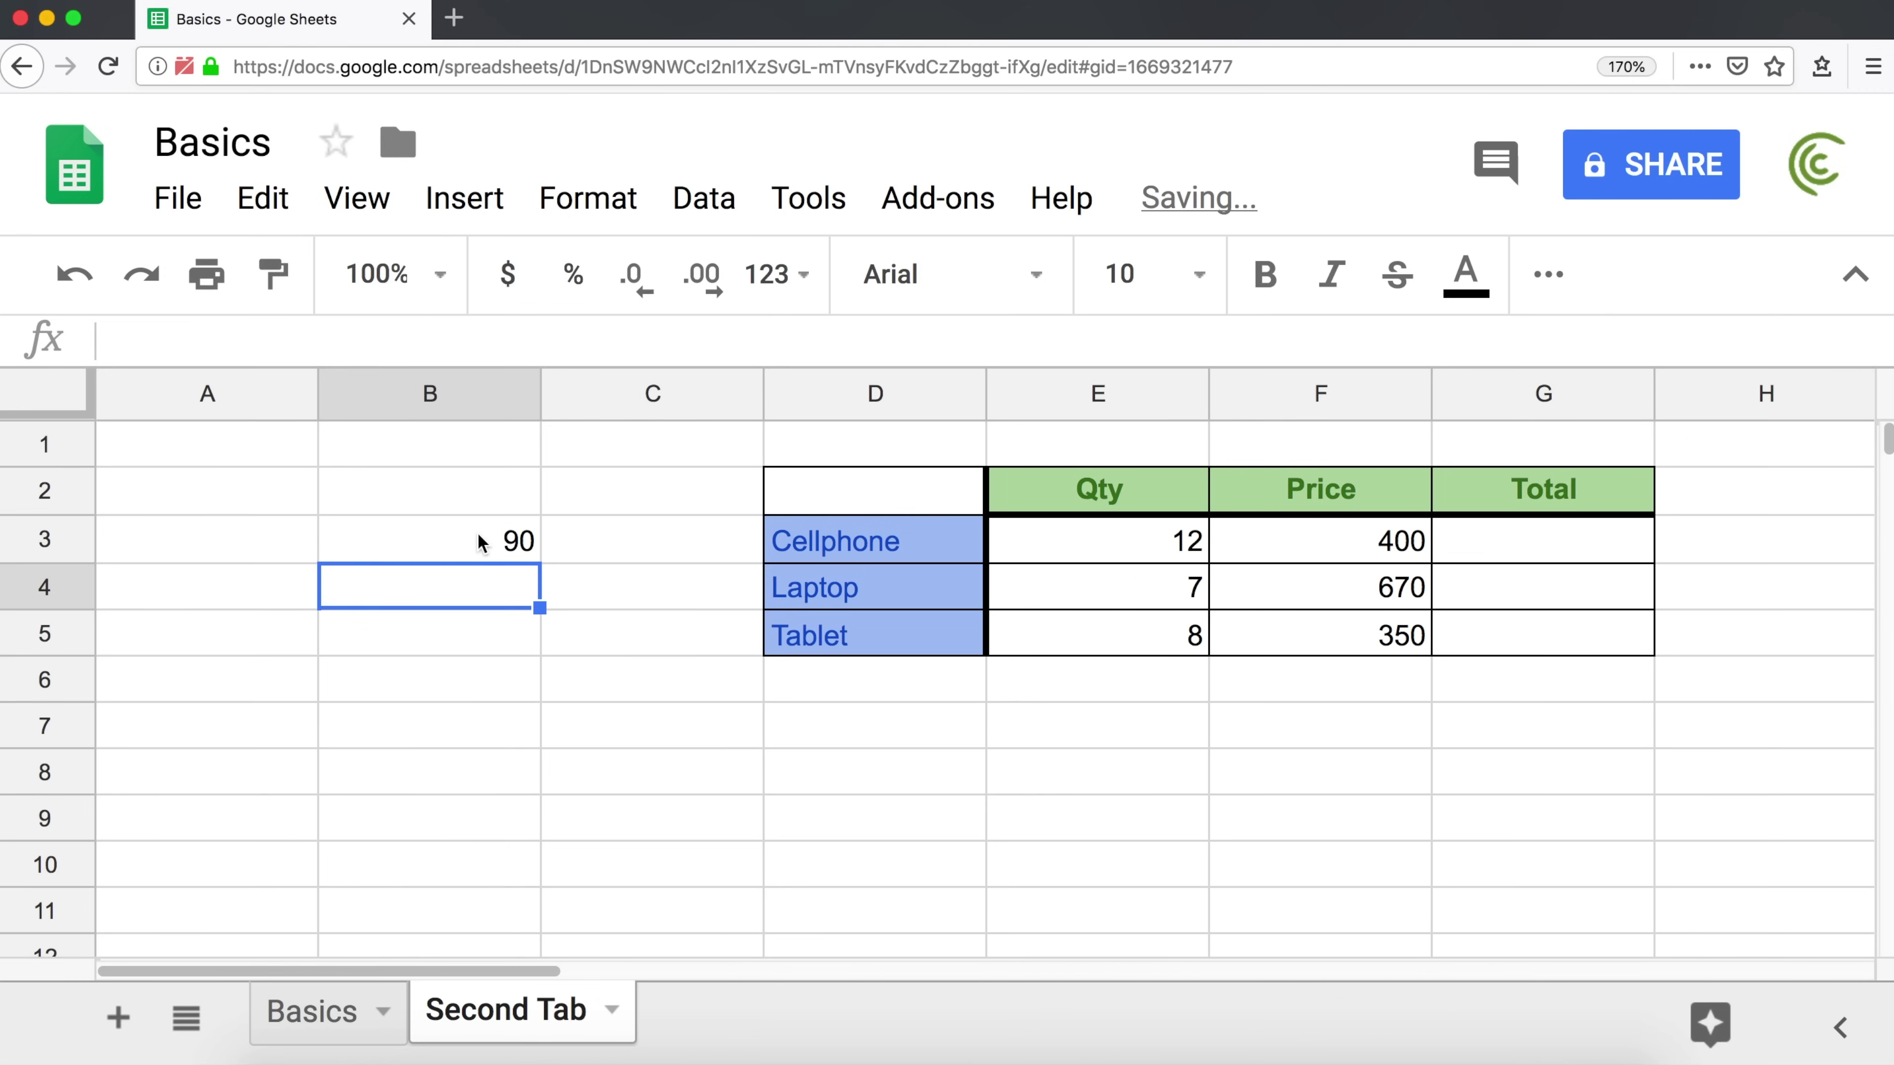
- Bracket 10+20 to make =(10+20)*4, so B3 shows 120
{"action": "double_click", "coordinate": [479, 539]}
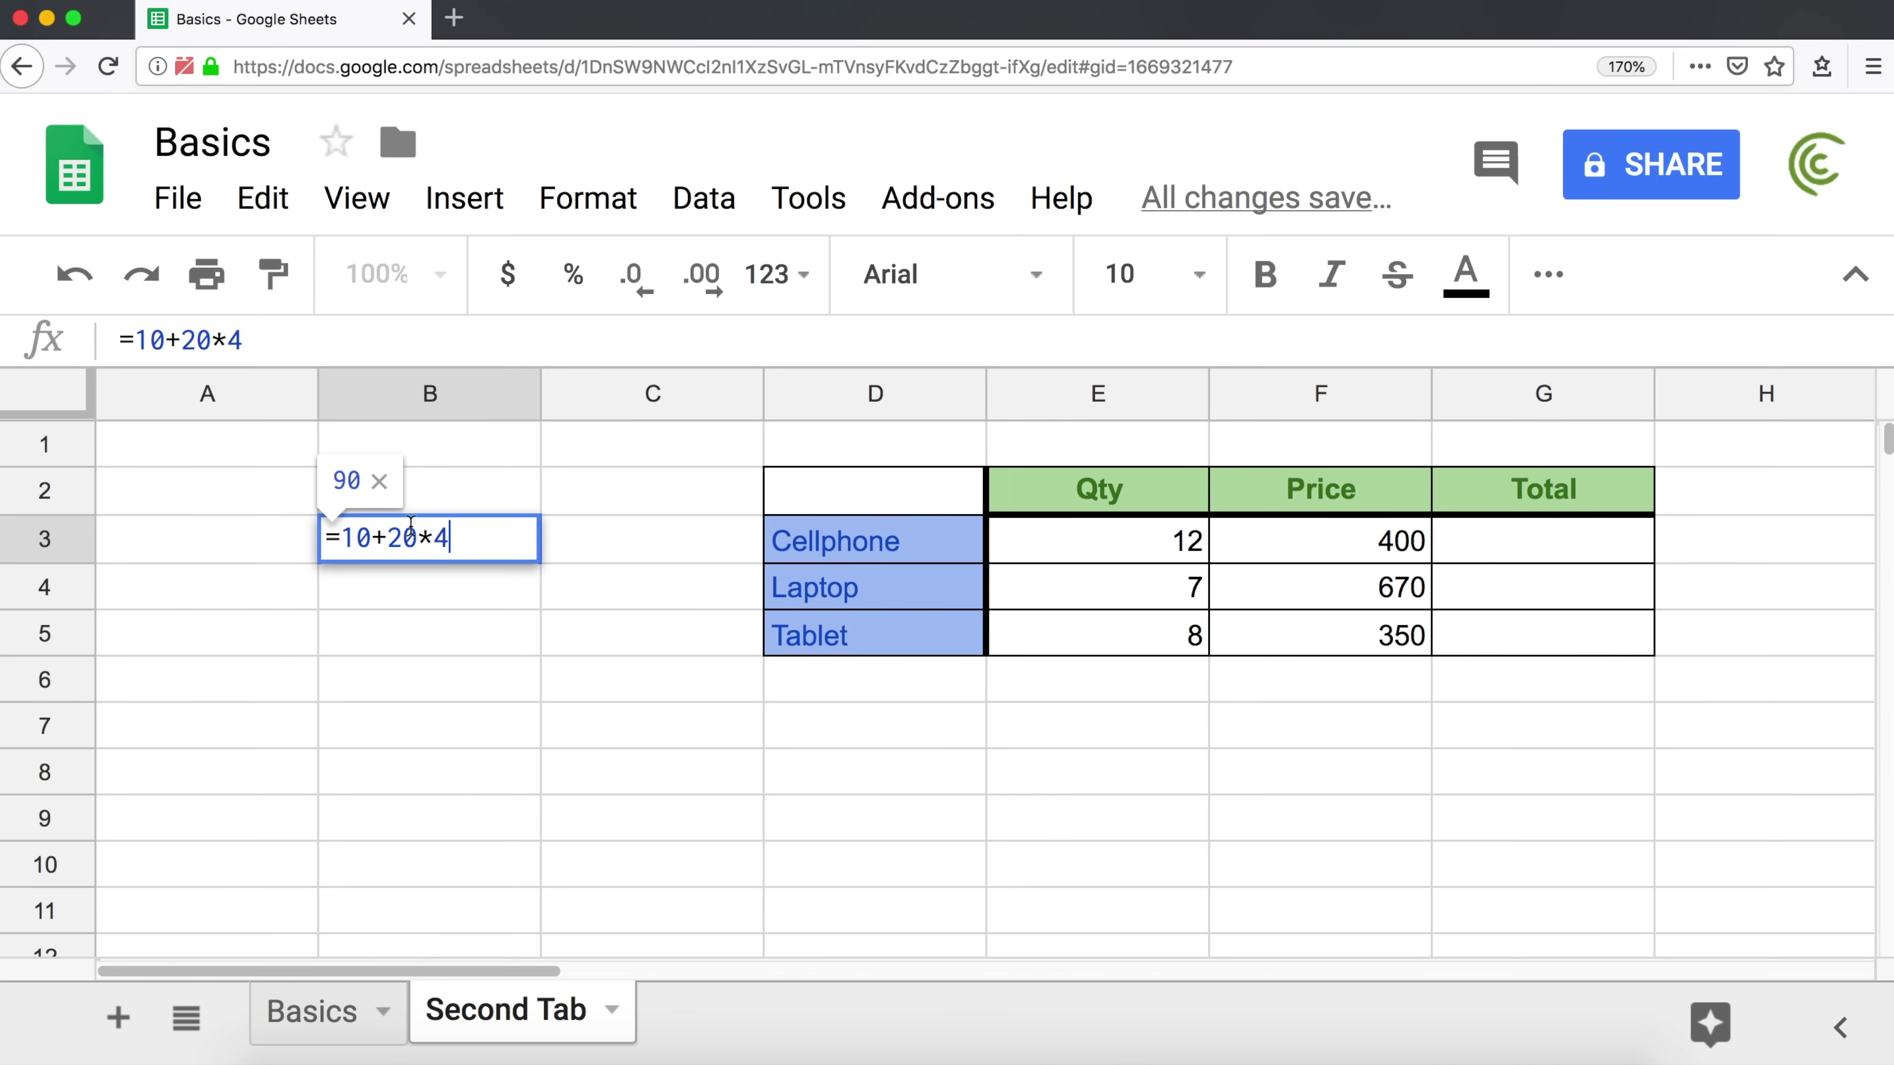
{"action": "left_click", "coordinate": [348, 539]}
{"action": "type", "text": "("}
{"action": "key", "text": "Right"}
{"action": "key", "text": "Right"}
{"action": "key", "text": "Right"}
{"action": "key", "text": "Right"}
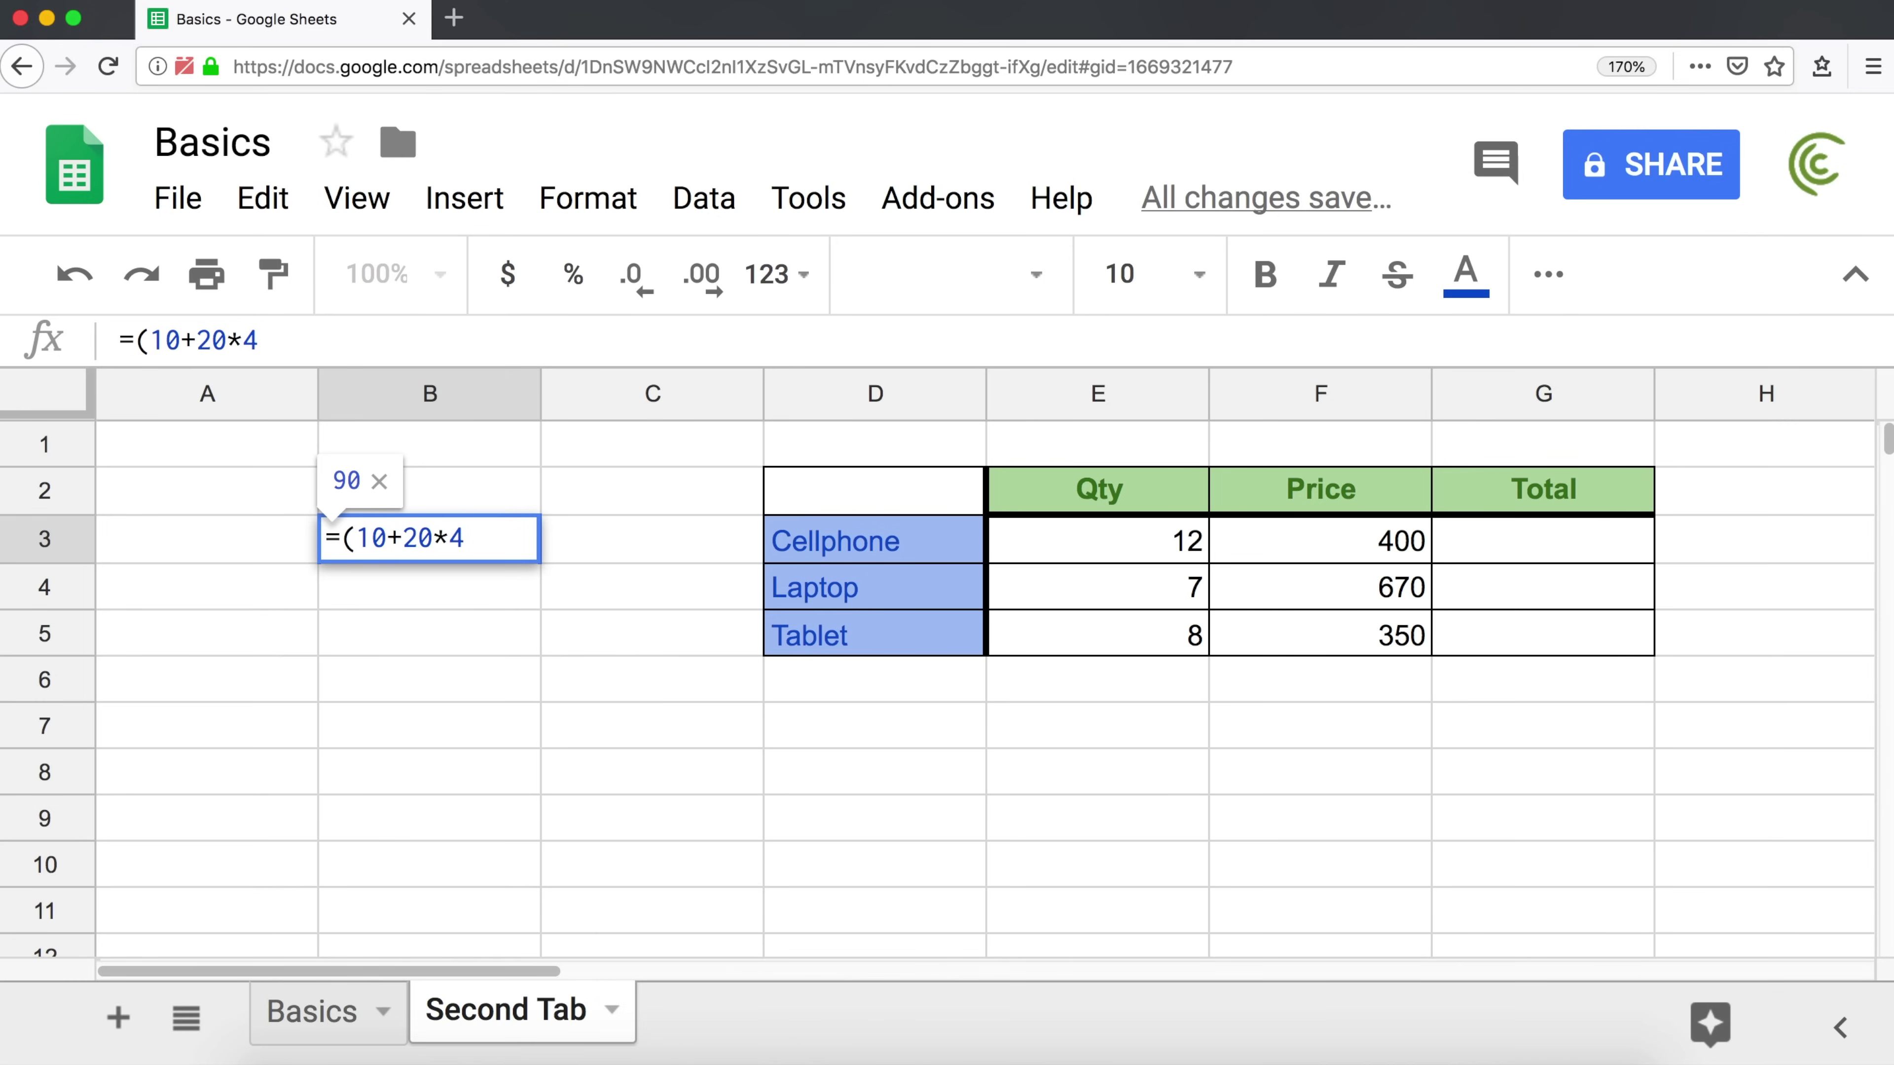
{"action": "type", "text": ")"}
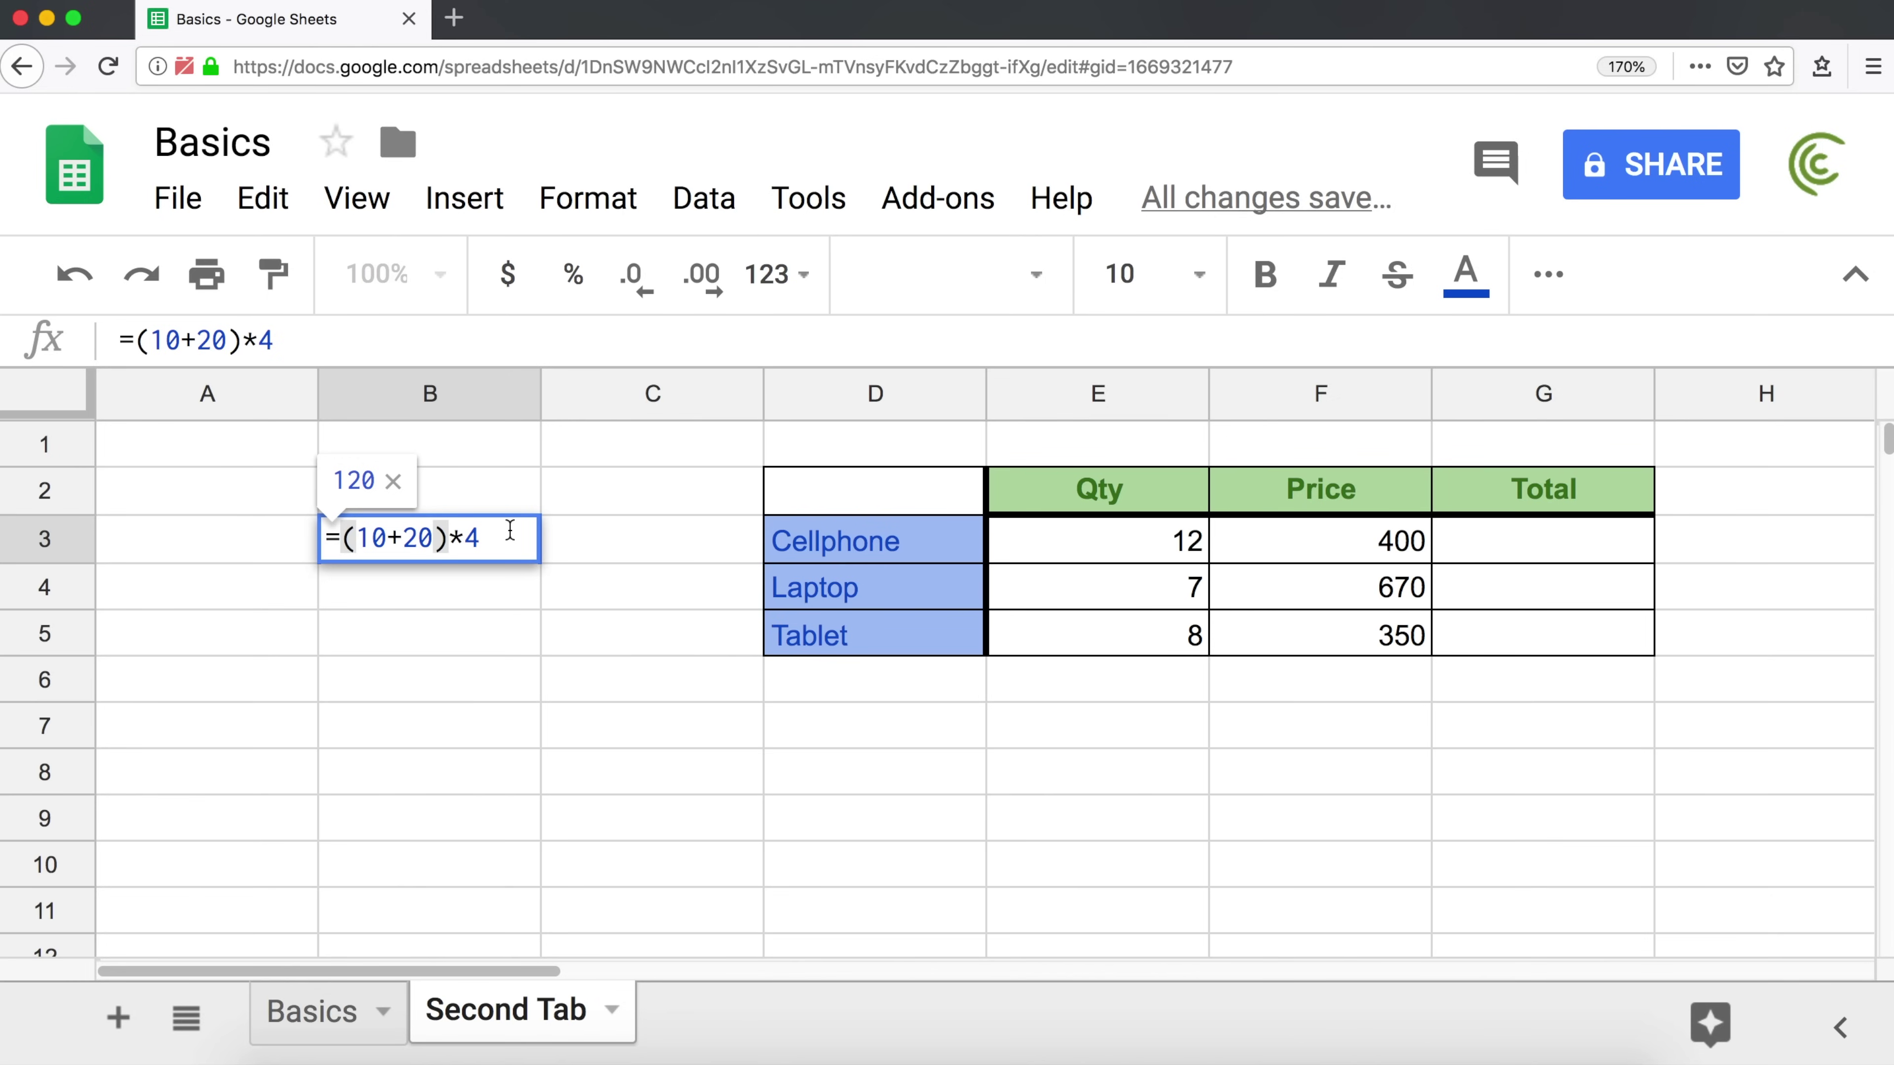
{"action": "key", "text": "Return"}
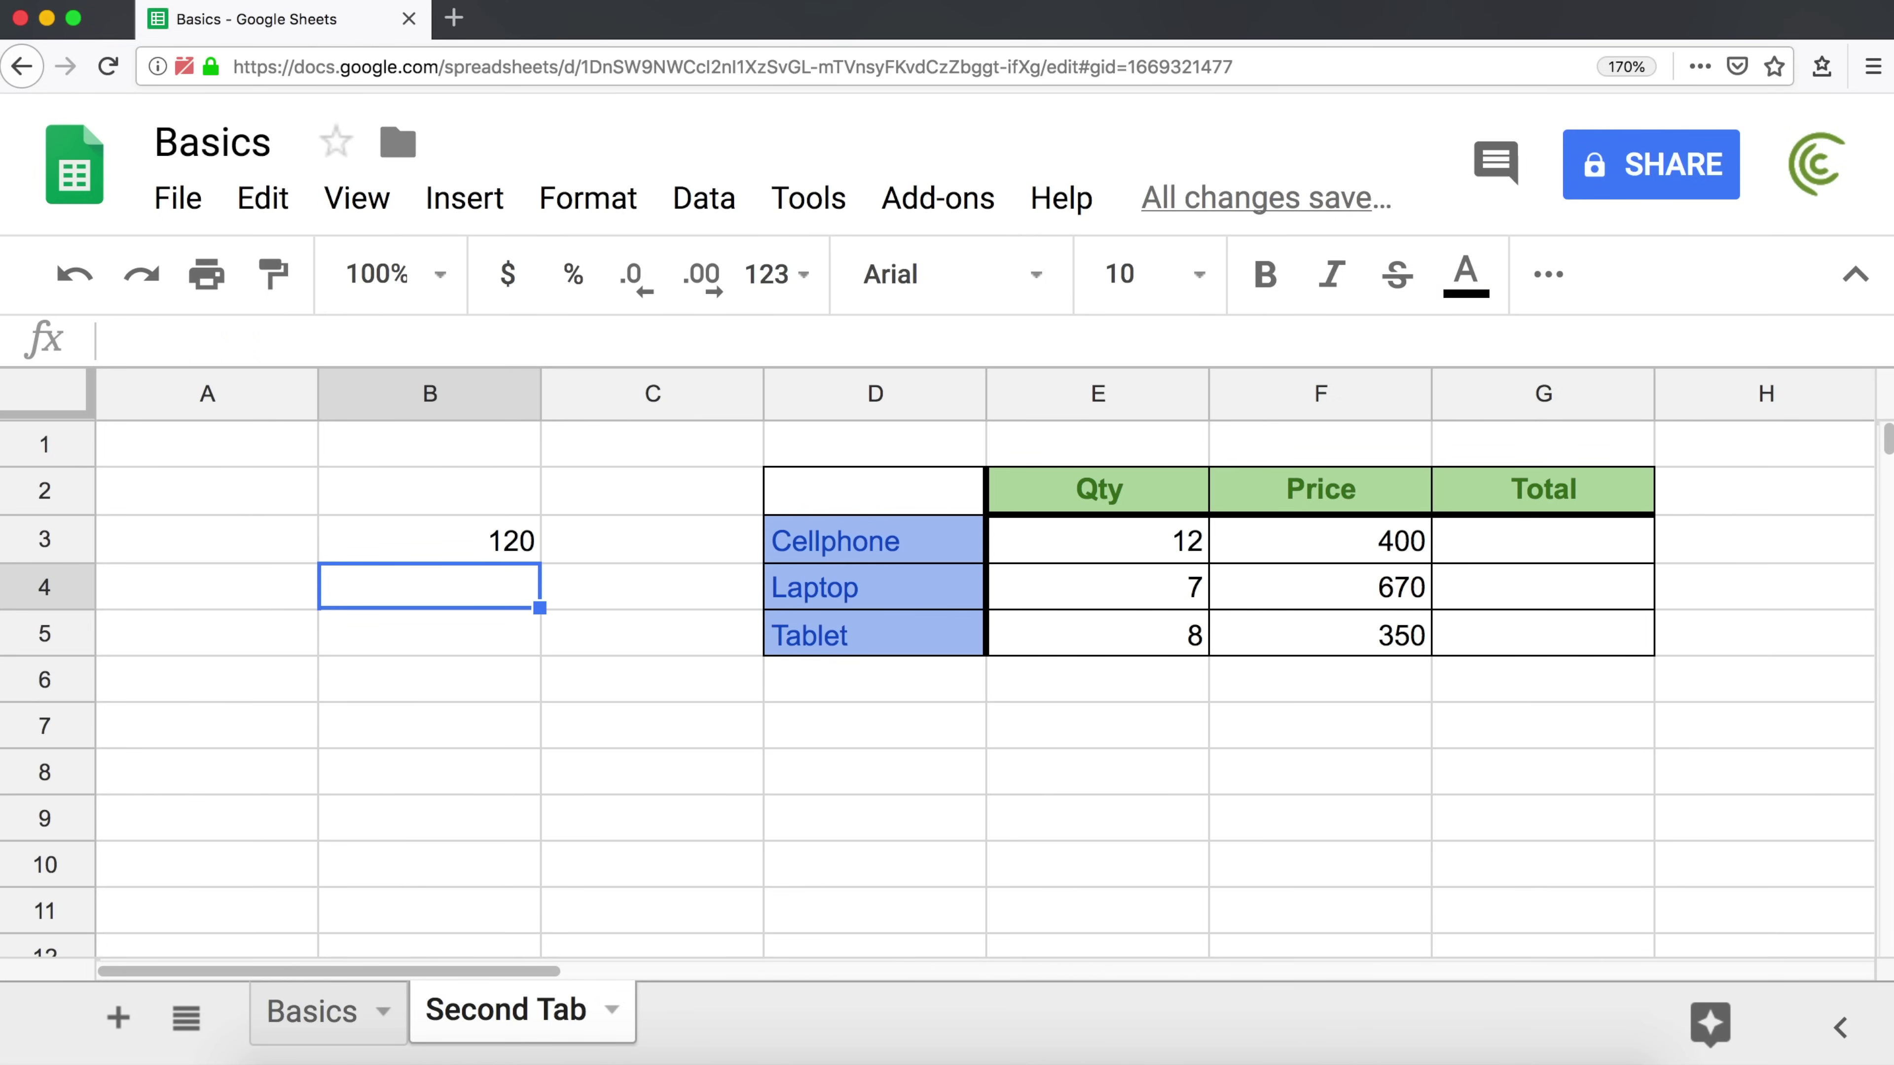
- Enter (), ^, */ and '+- into cells A3 through A6
{"action": "left_click", "coordinate": [430, 538]}
{"action": "left_click", "coordinate": [208, 538]}
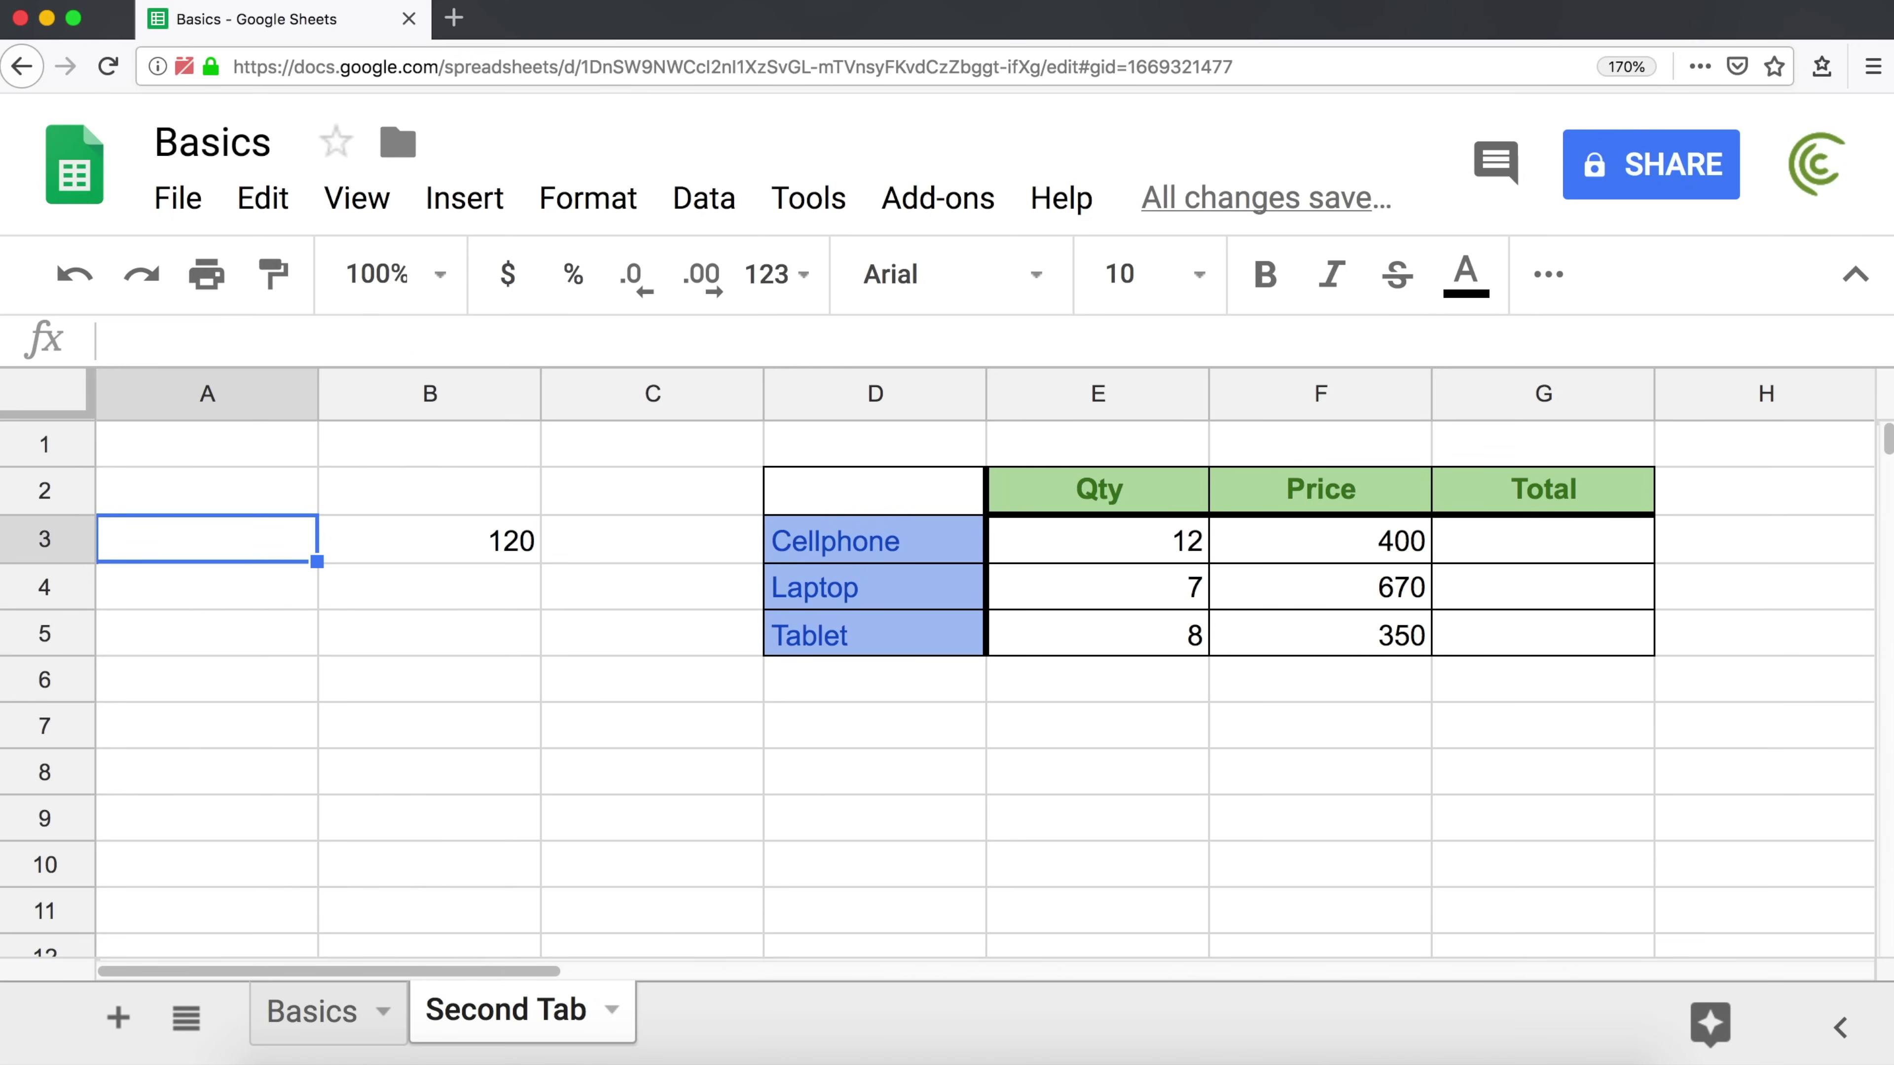
{"action": "type", "text": "()"}
{"action": "key", "text": "Return"}
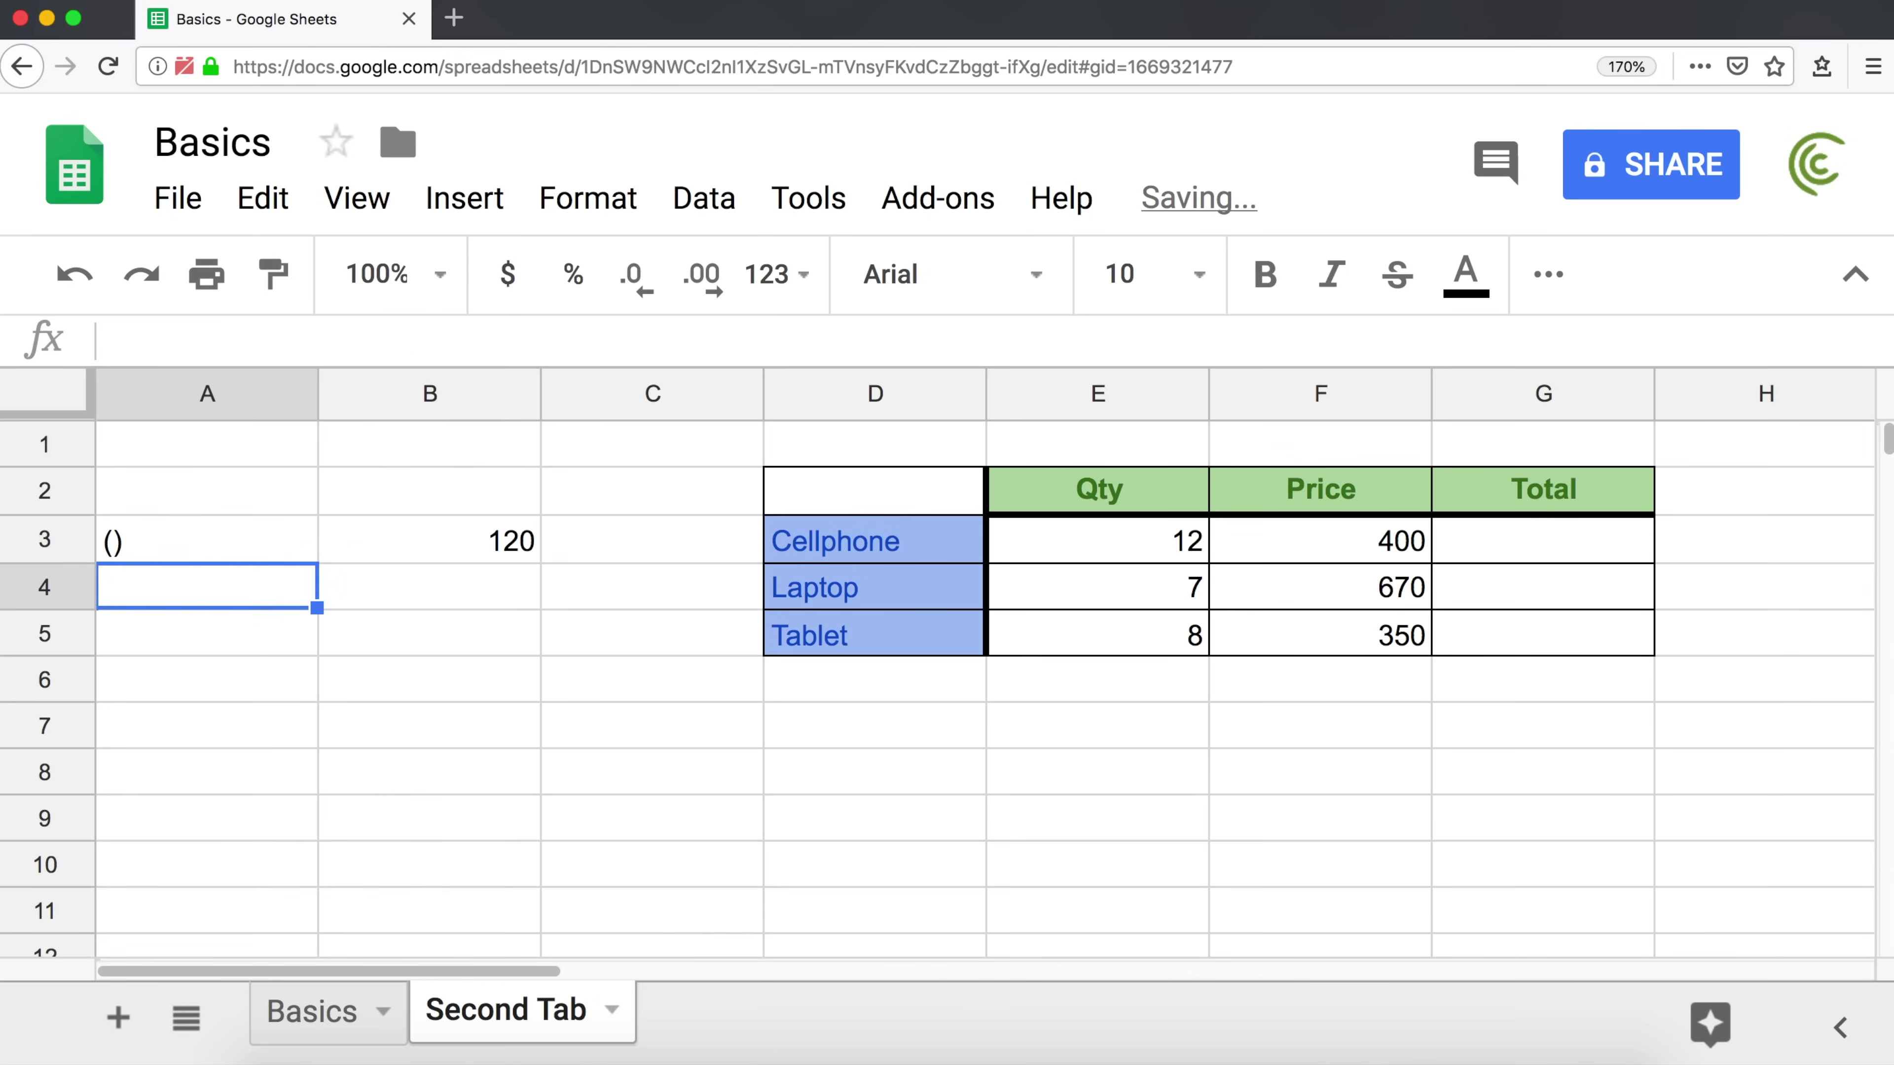
{"action": "type", "text": "^"}
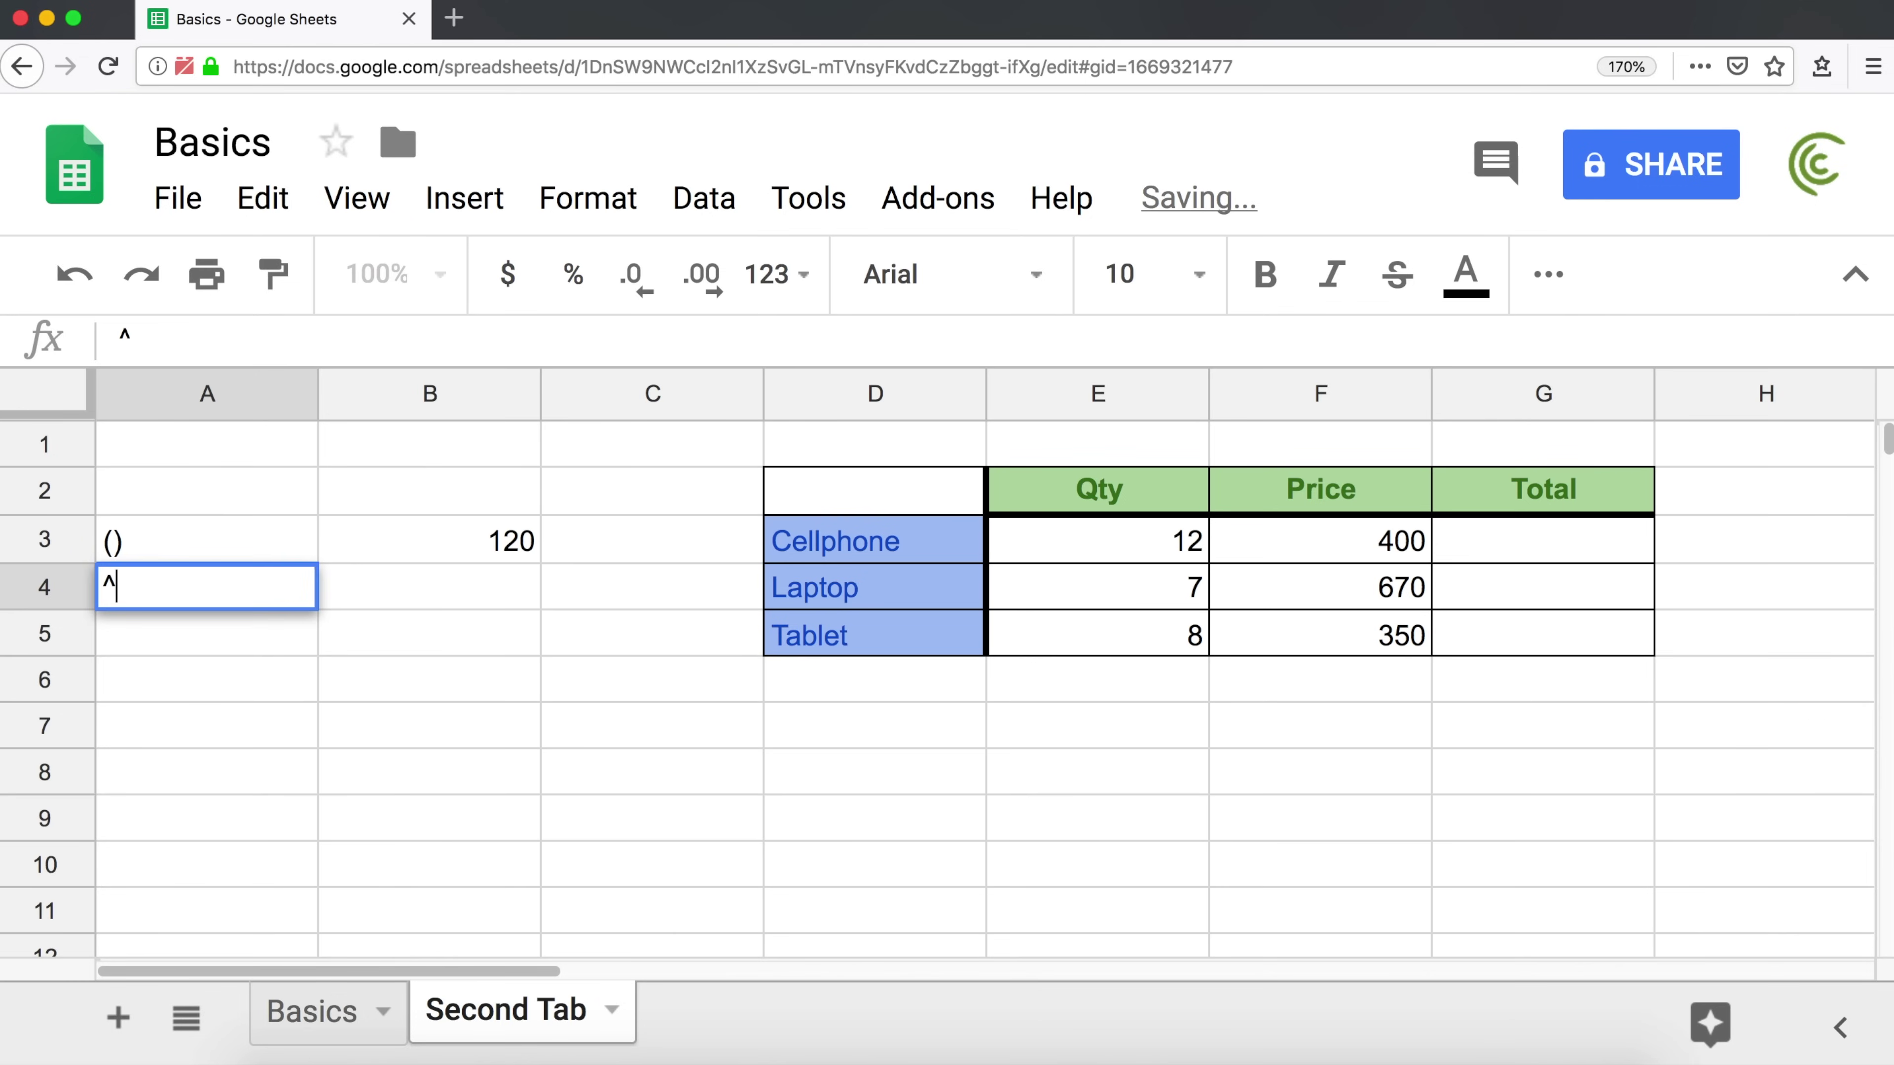
{"action": "key", "text": "Return"}
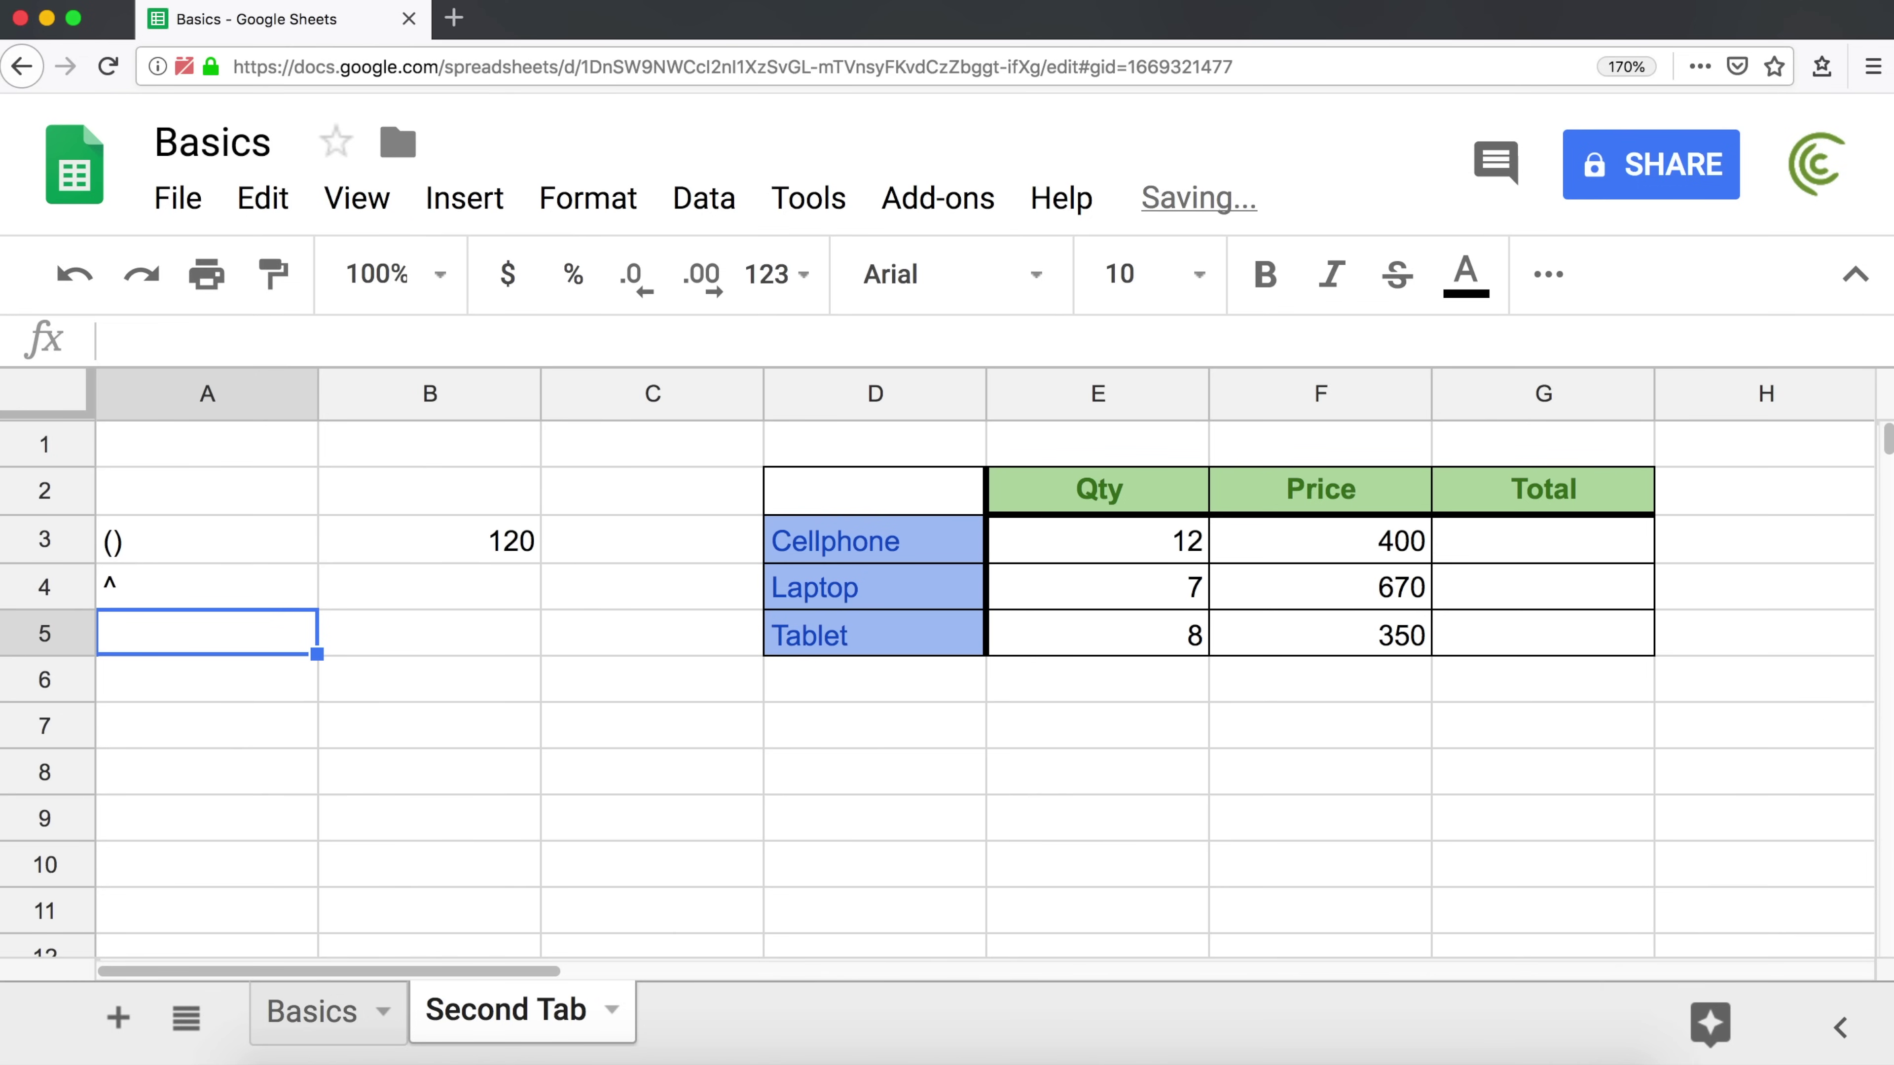
{"action": "type", "text": "*/"}
{"action": "key", "text": "Return"}
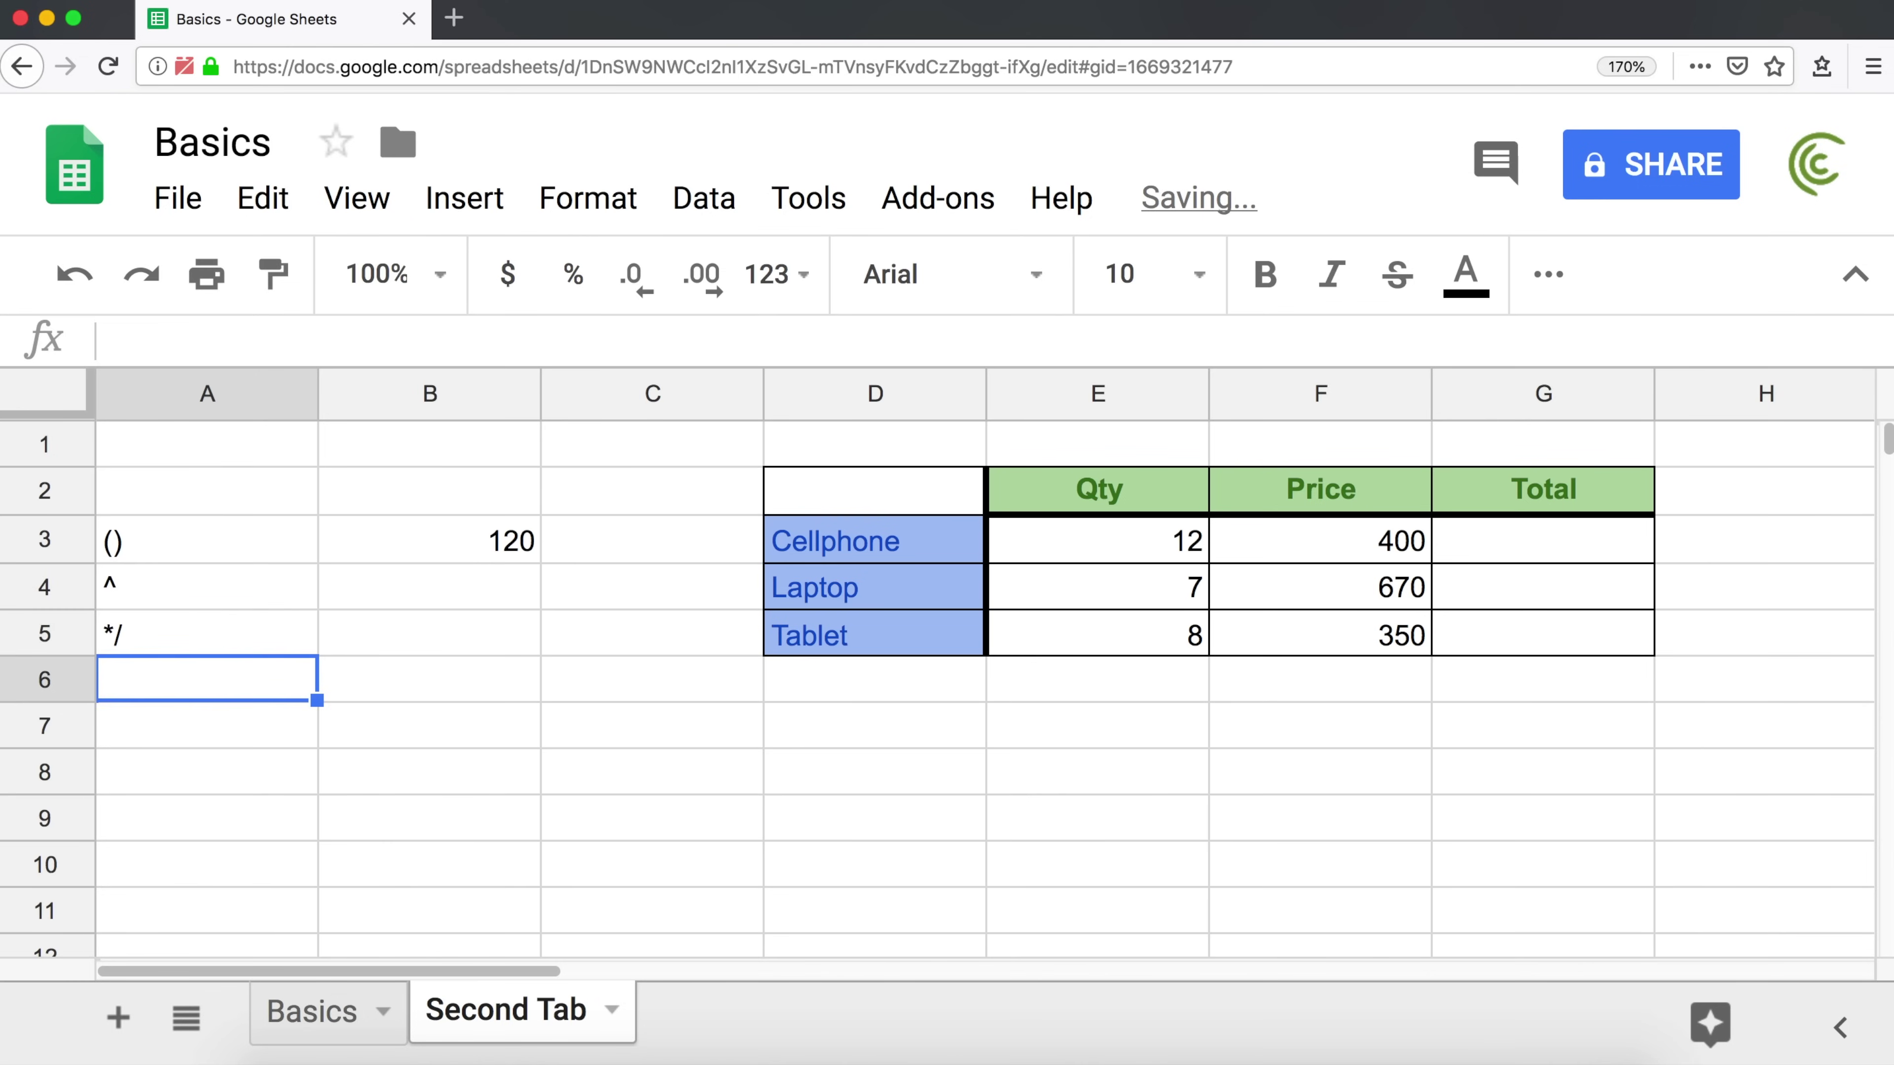
{"action": "type", "text": "'+-"}
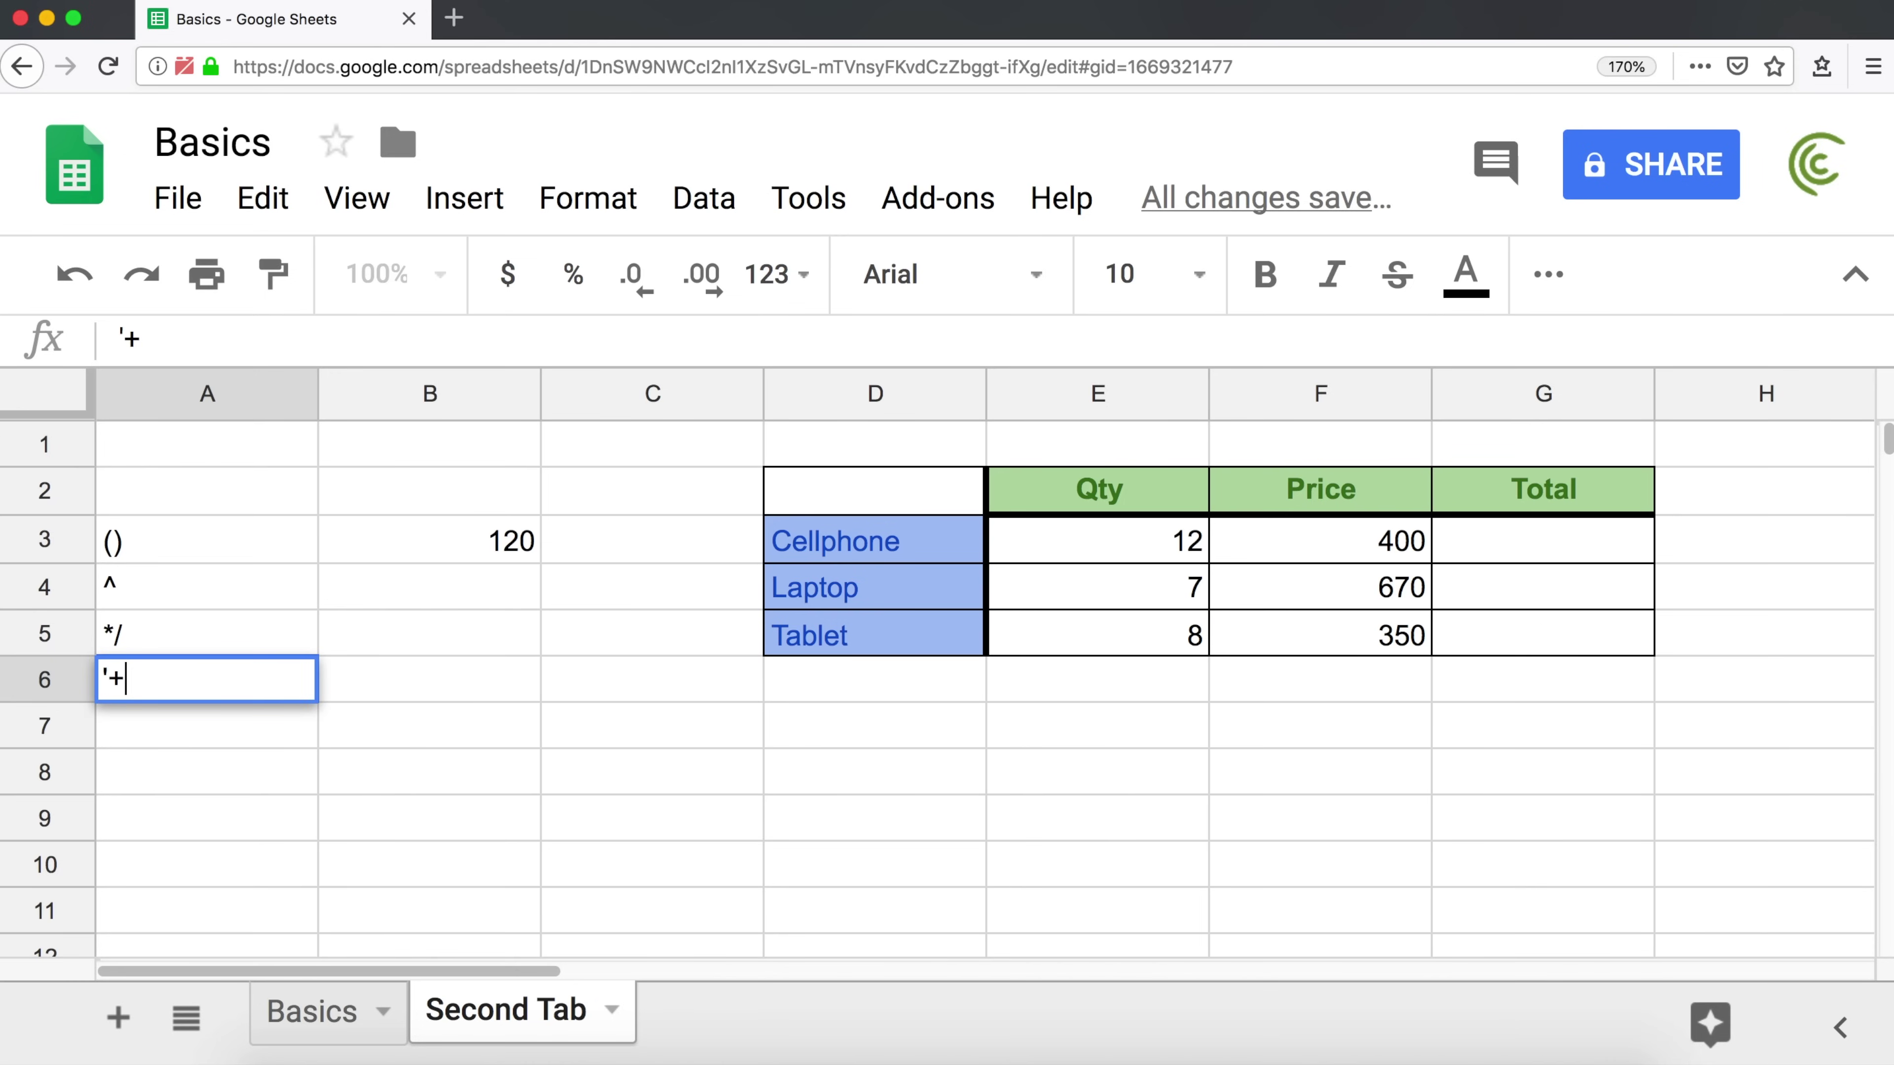
{"action": "left_click", "coordinate": [155, 642]}
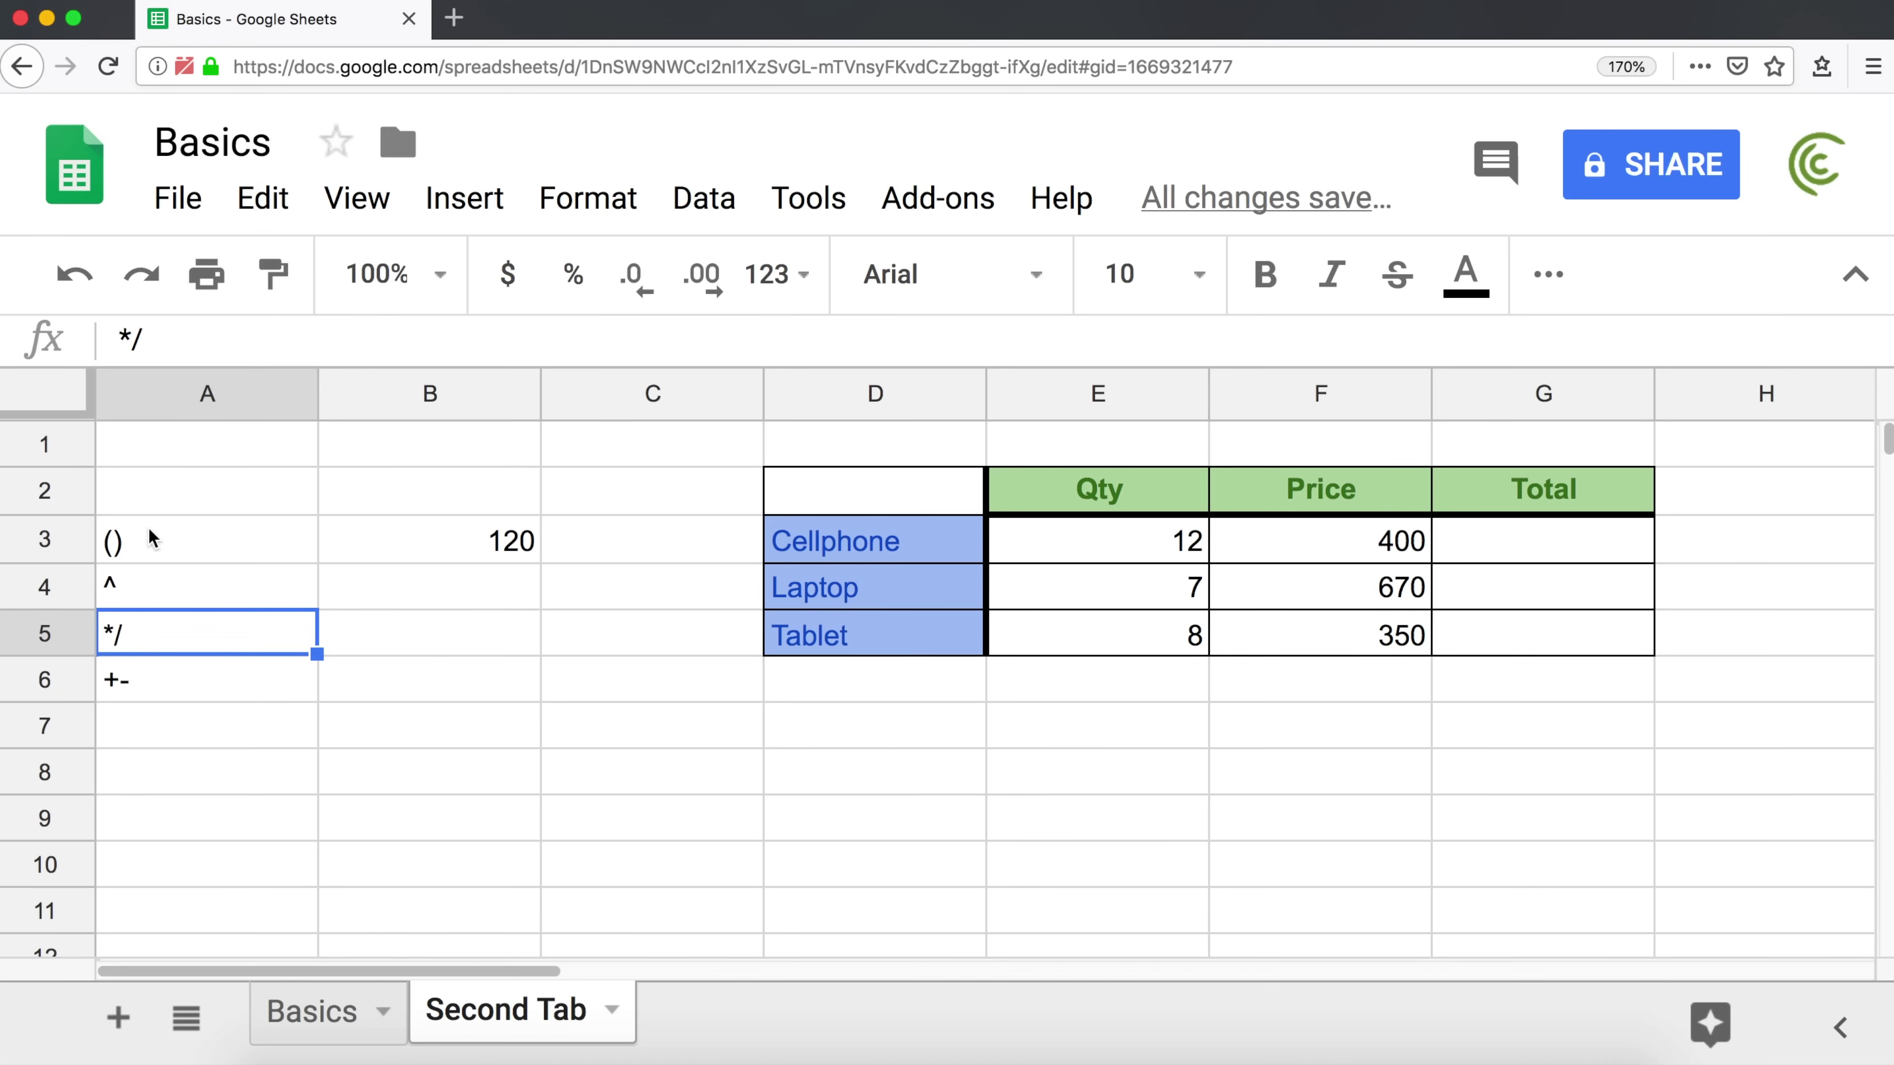
- Review each operator entry from A3 down to A6
{"action": "left_click", "coordinate": [128, 535]}
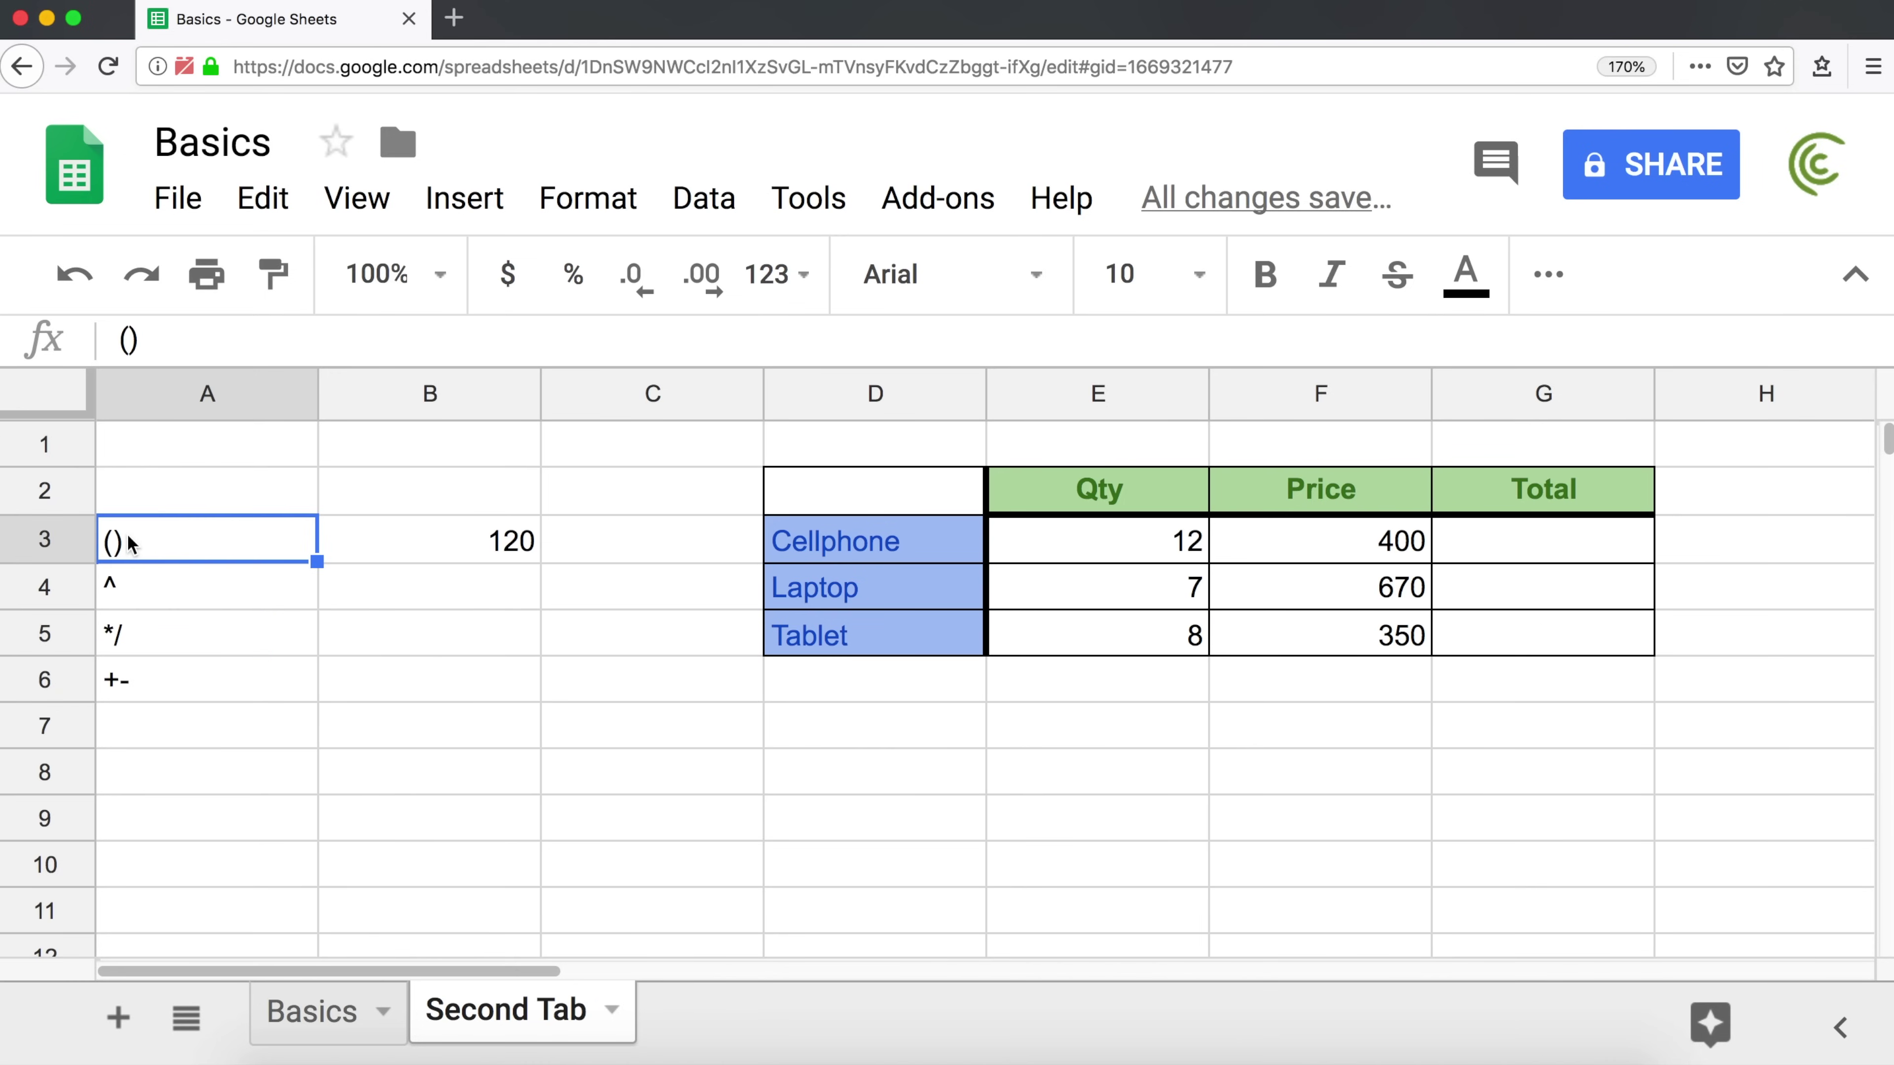
{"action": "left_click", "coordinate": [138, 588]}
{"action": "left_click", "coordinate": [122, 646]}
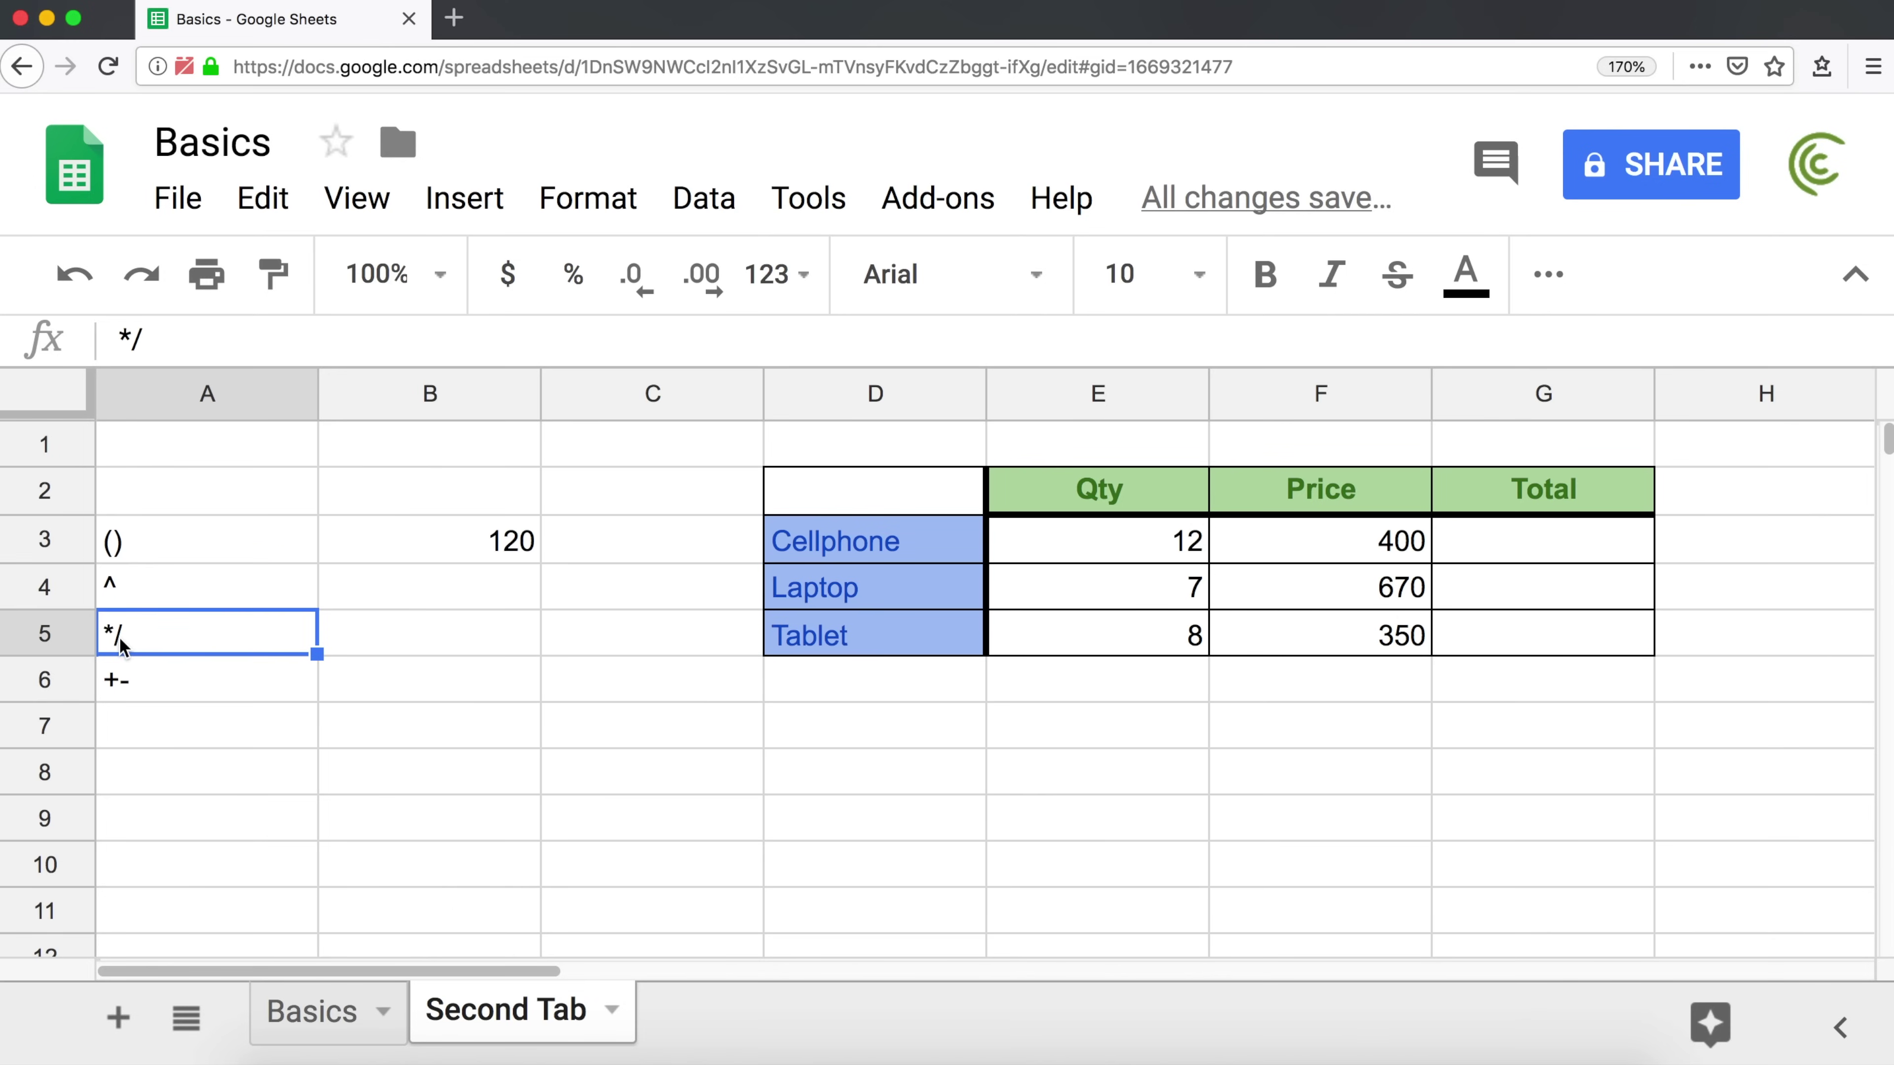
{"action": "left_click", "coordinate": [171, 688]}
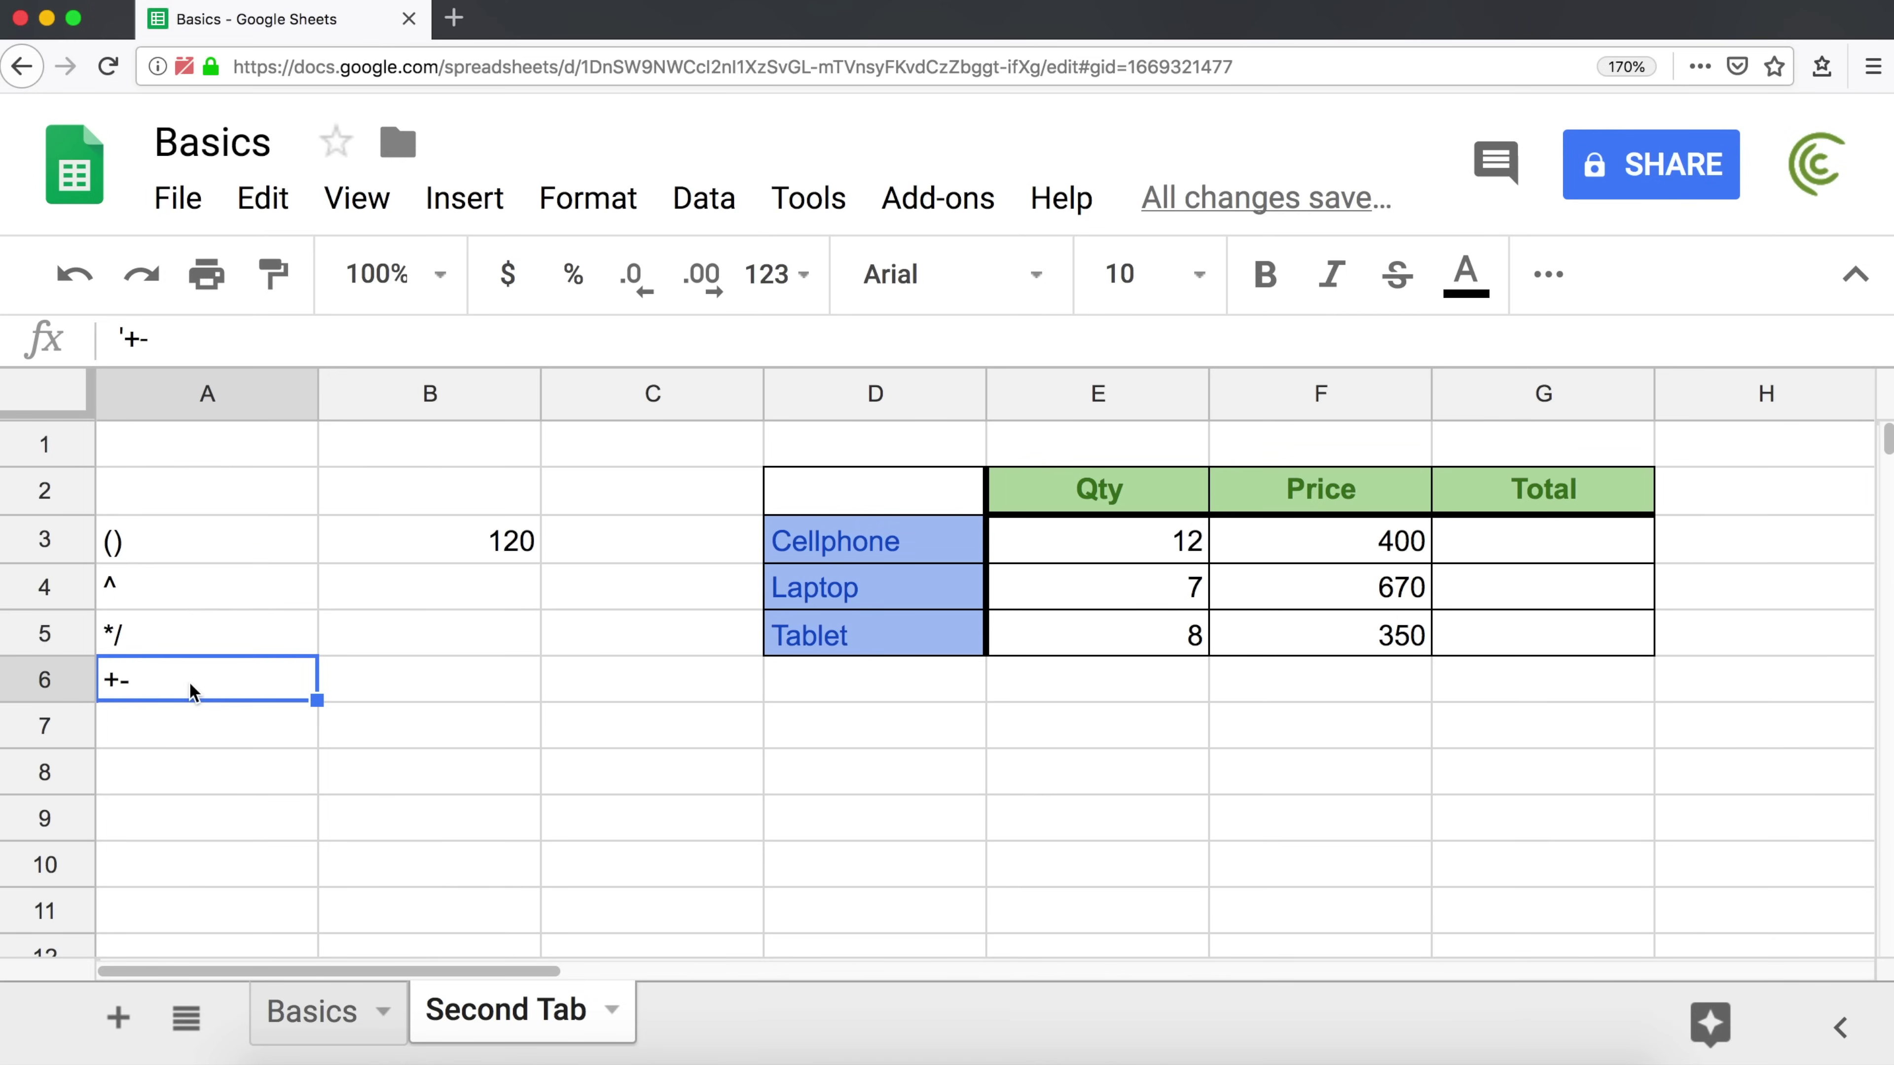
- Remove the parentheses from B3's formula and preview the value of 20*4
{"action": "double_click", "coordinate": [415, 538]}
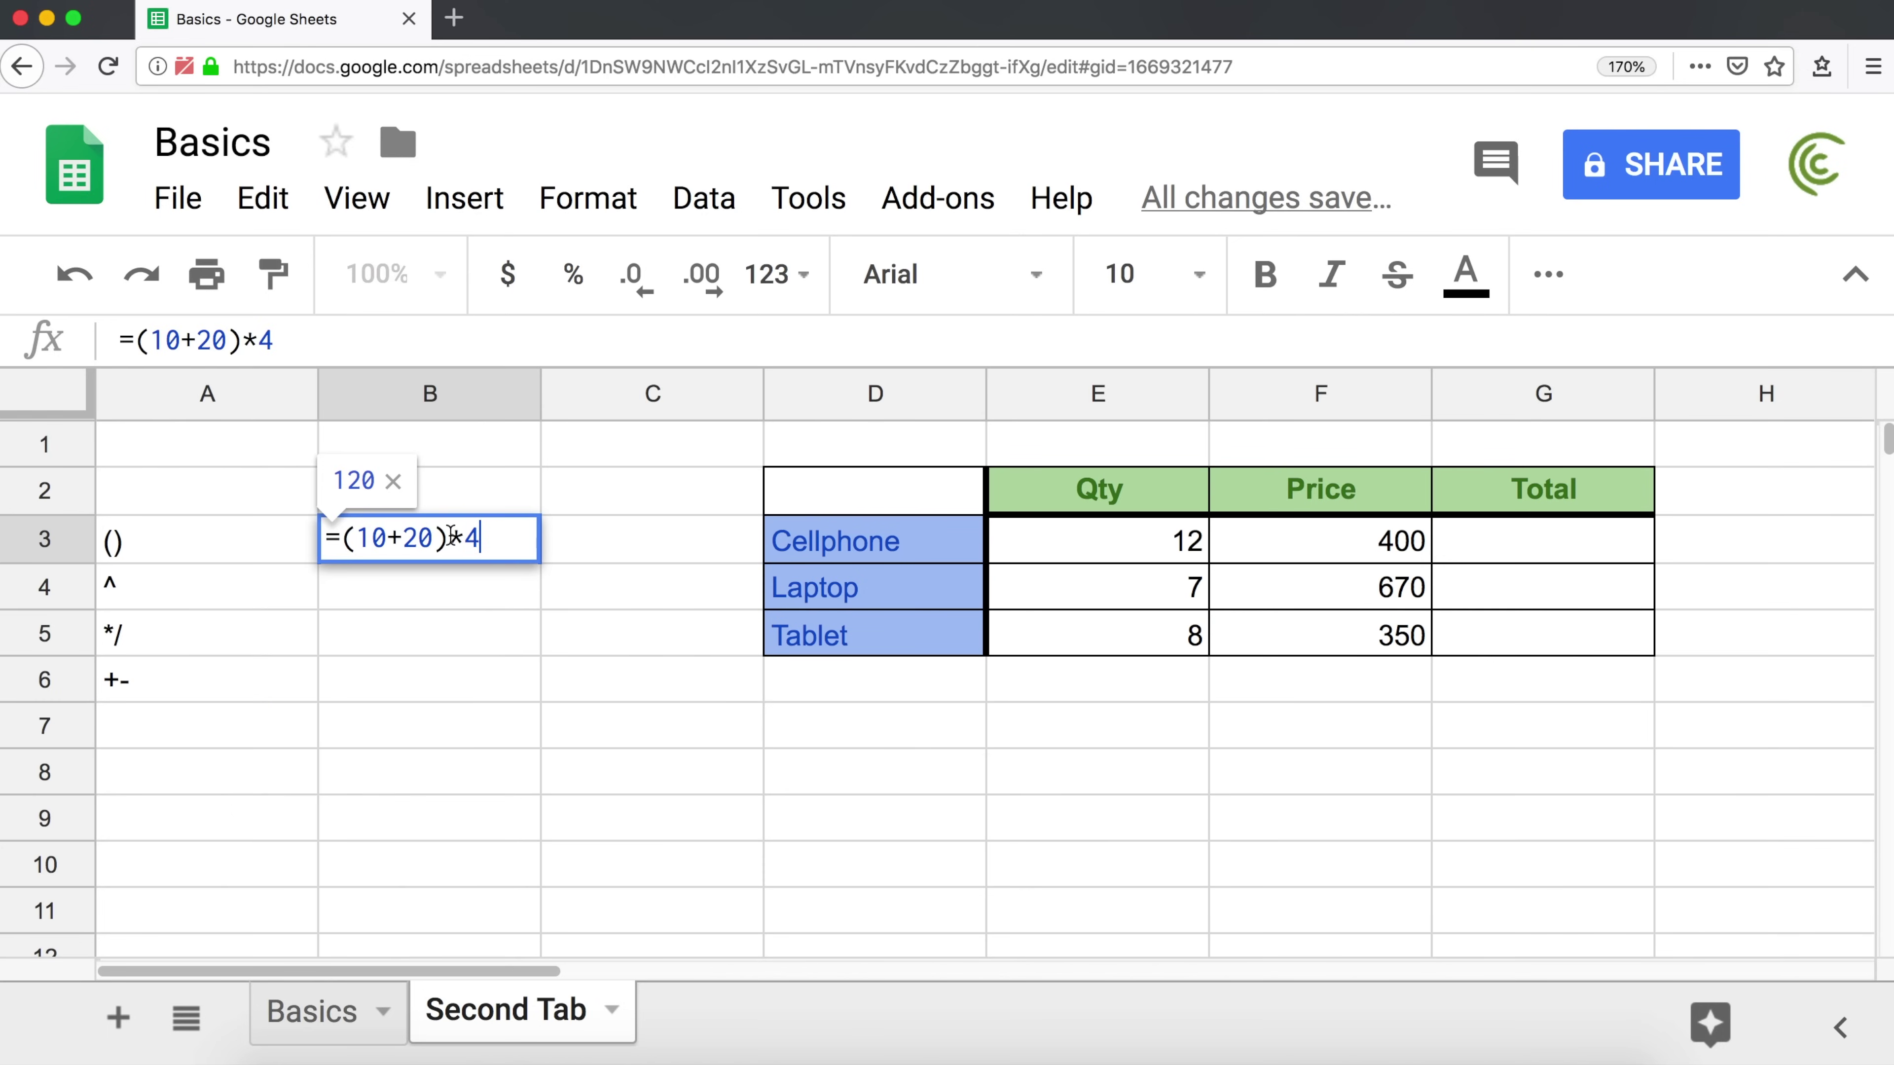
{"action": "key", "text": "Left"}
{"action": "key", "text": "Left"}
{"action": "key", "text": "BackSpace"}
{"action": "key", "text": "Left"}
{"action": "key", "text": "Left"}
{"action": "key", "text": "Left"}
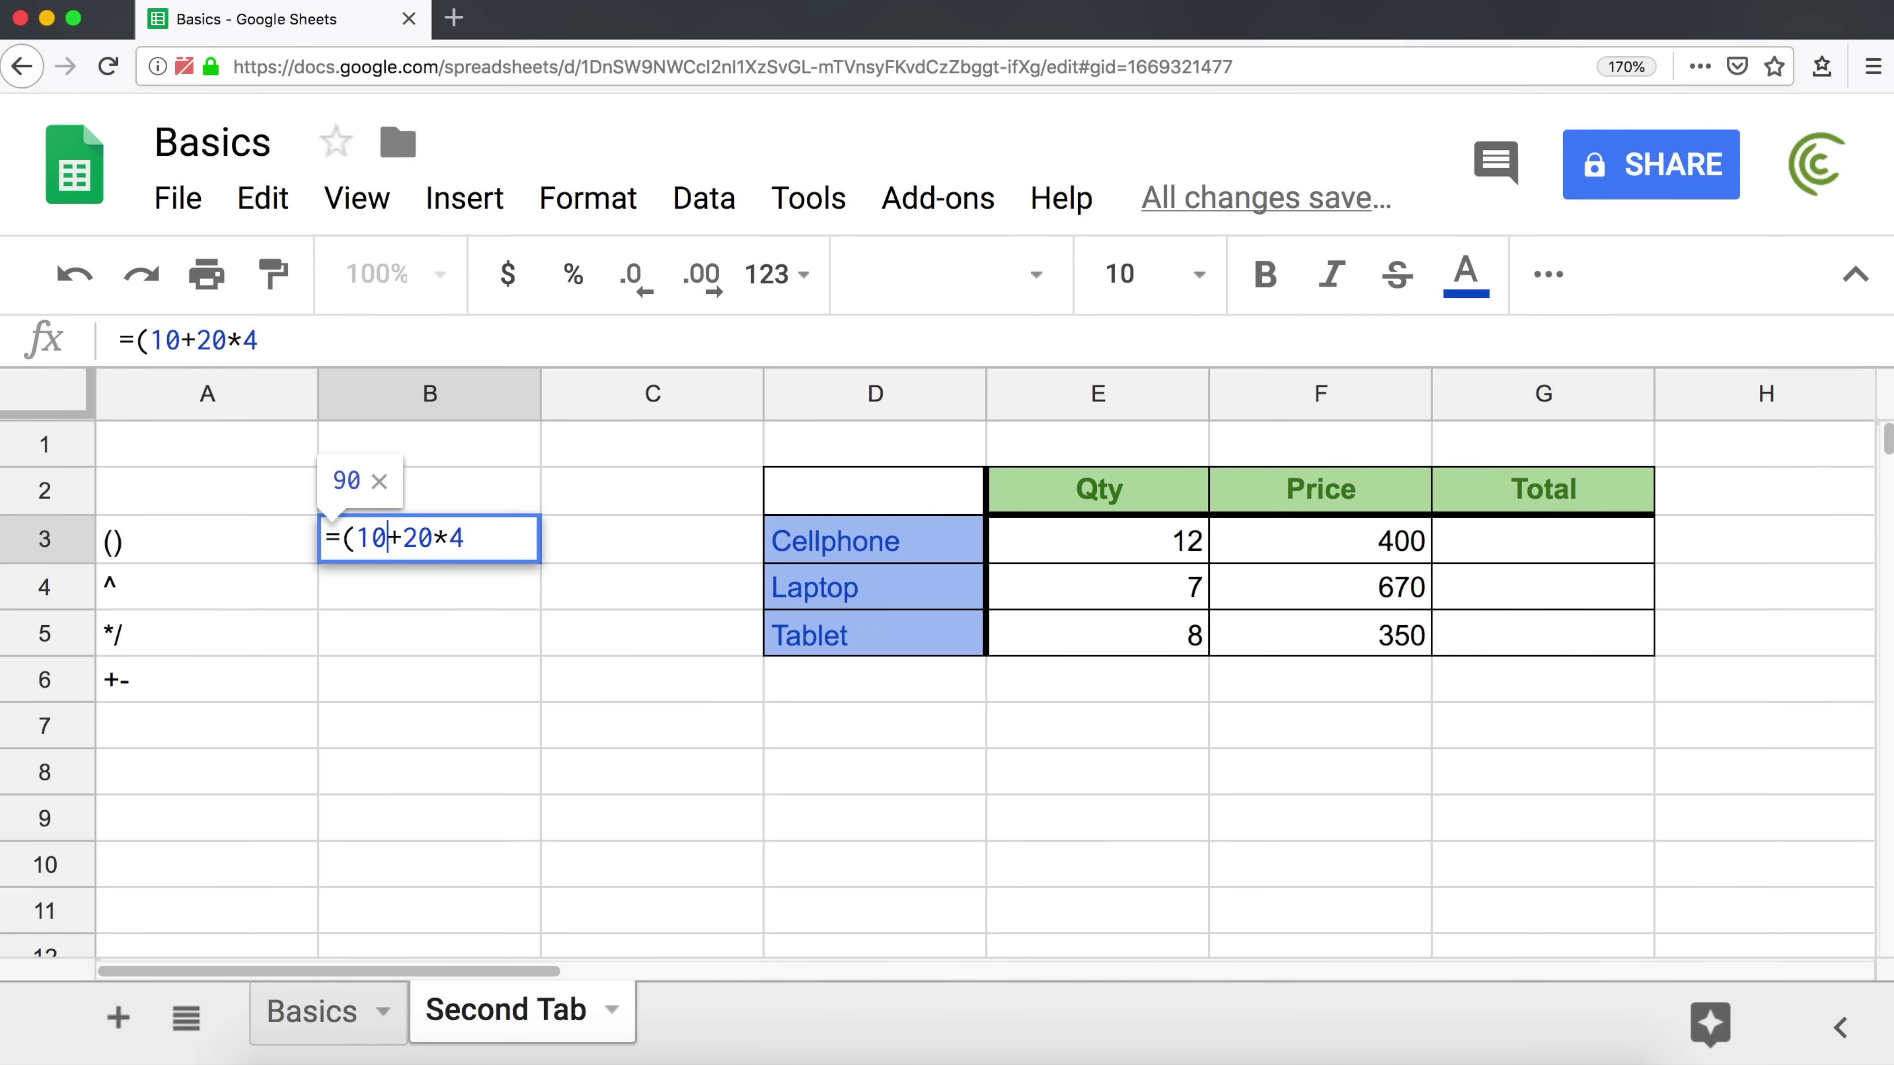
{"action": "key", "text": "Left"}
{"action": "key", "text": "Left"}
{"action": "key", "text": "BackSpace"}
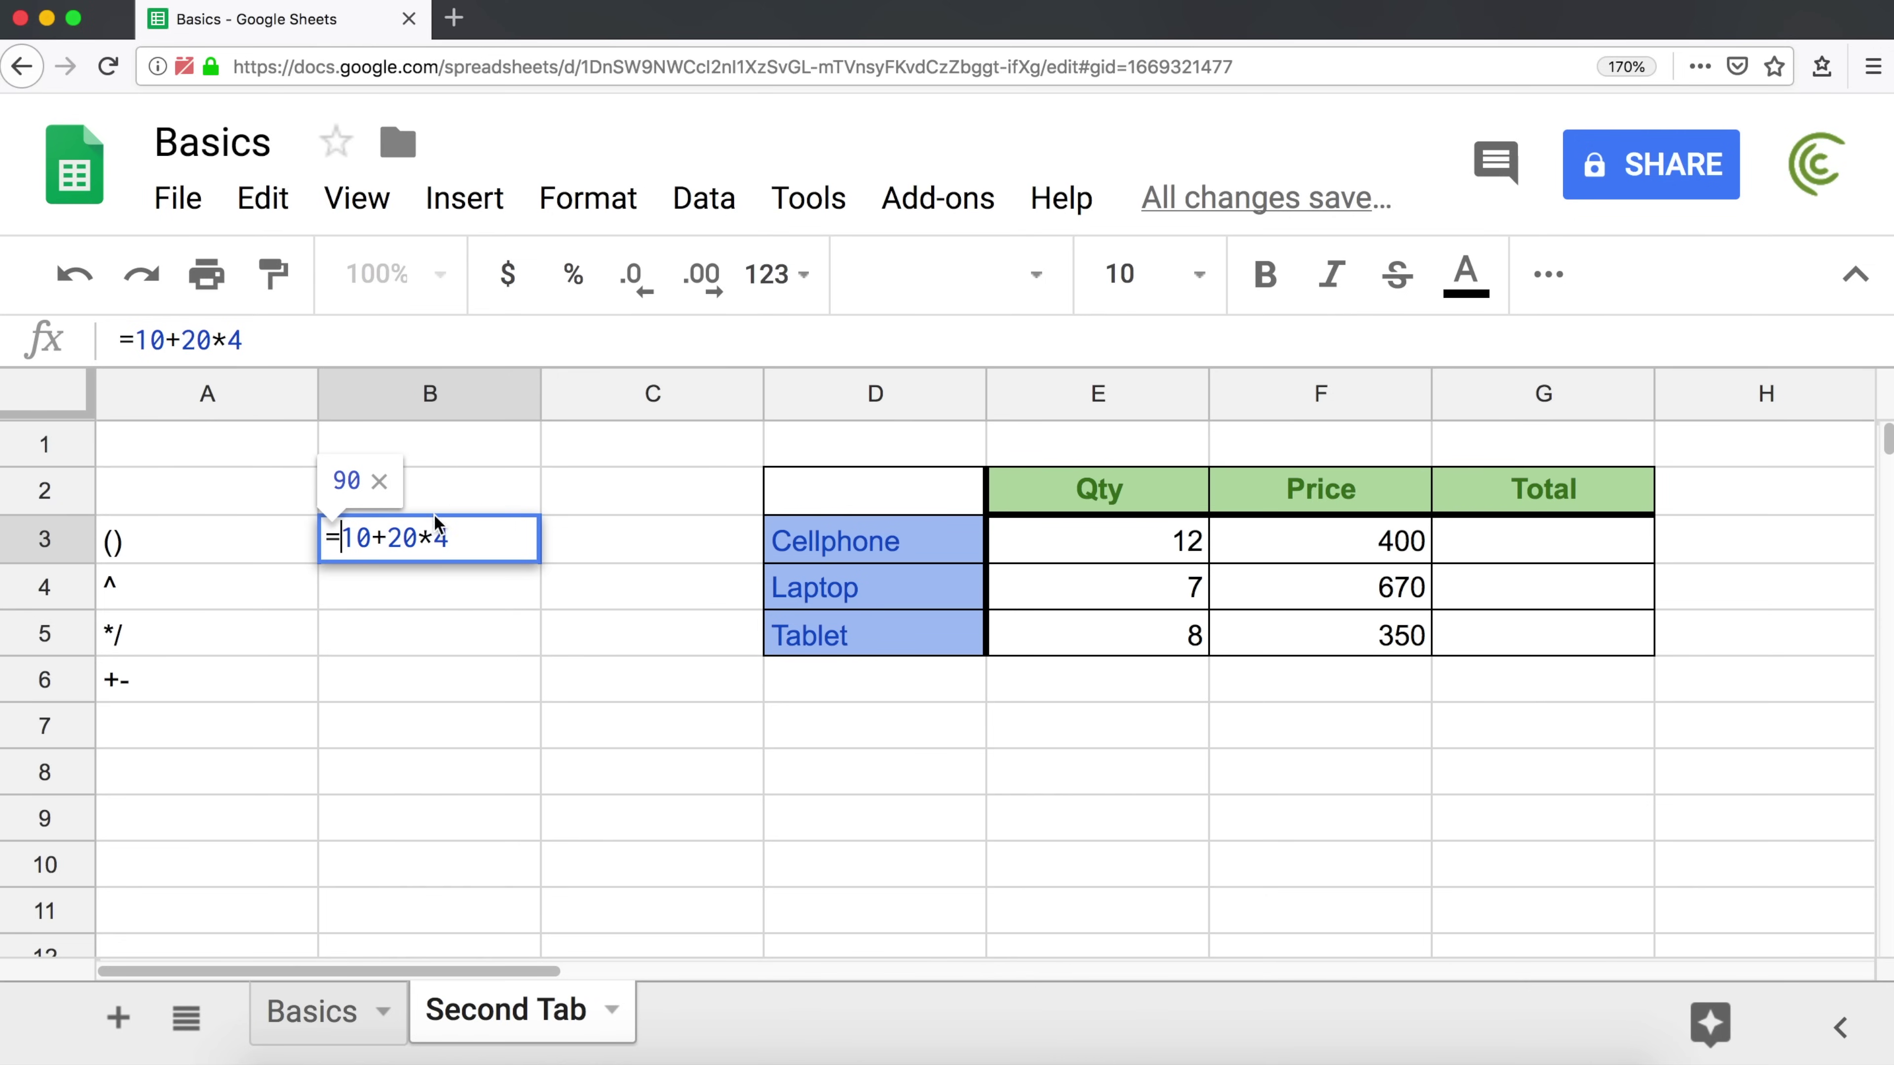
{"action": "left_click_drag", "start_coordinate": [387, 533], "coordinate": [504, 525]}
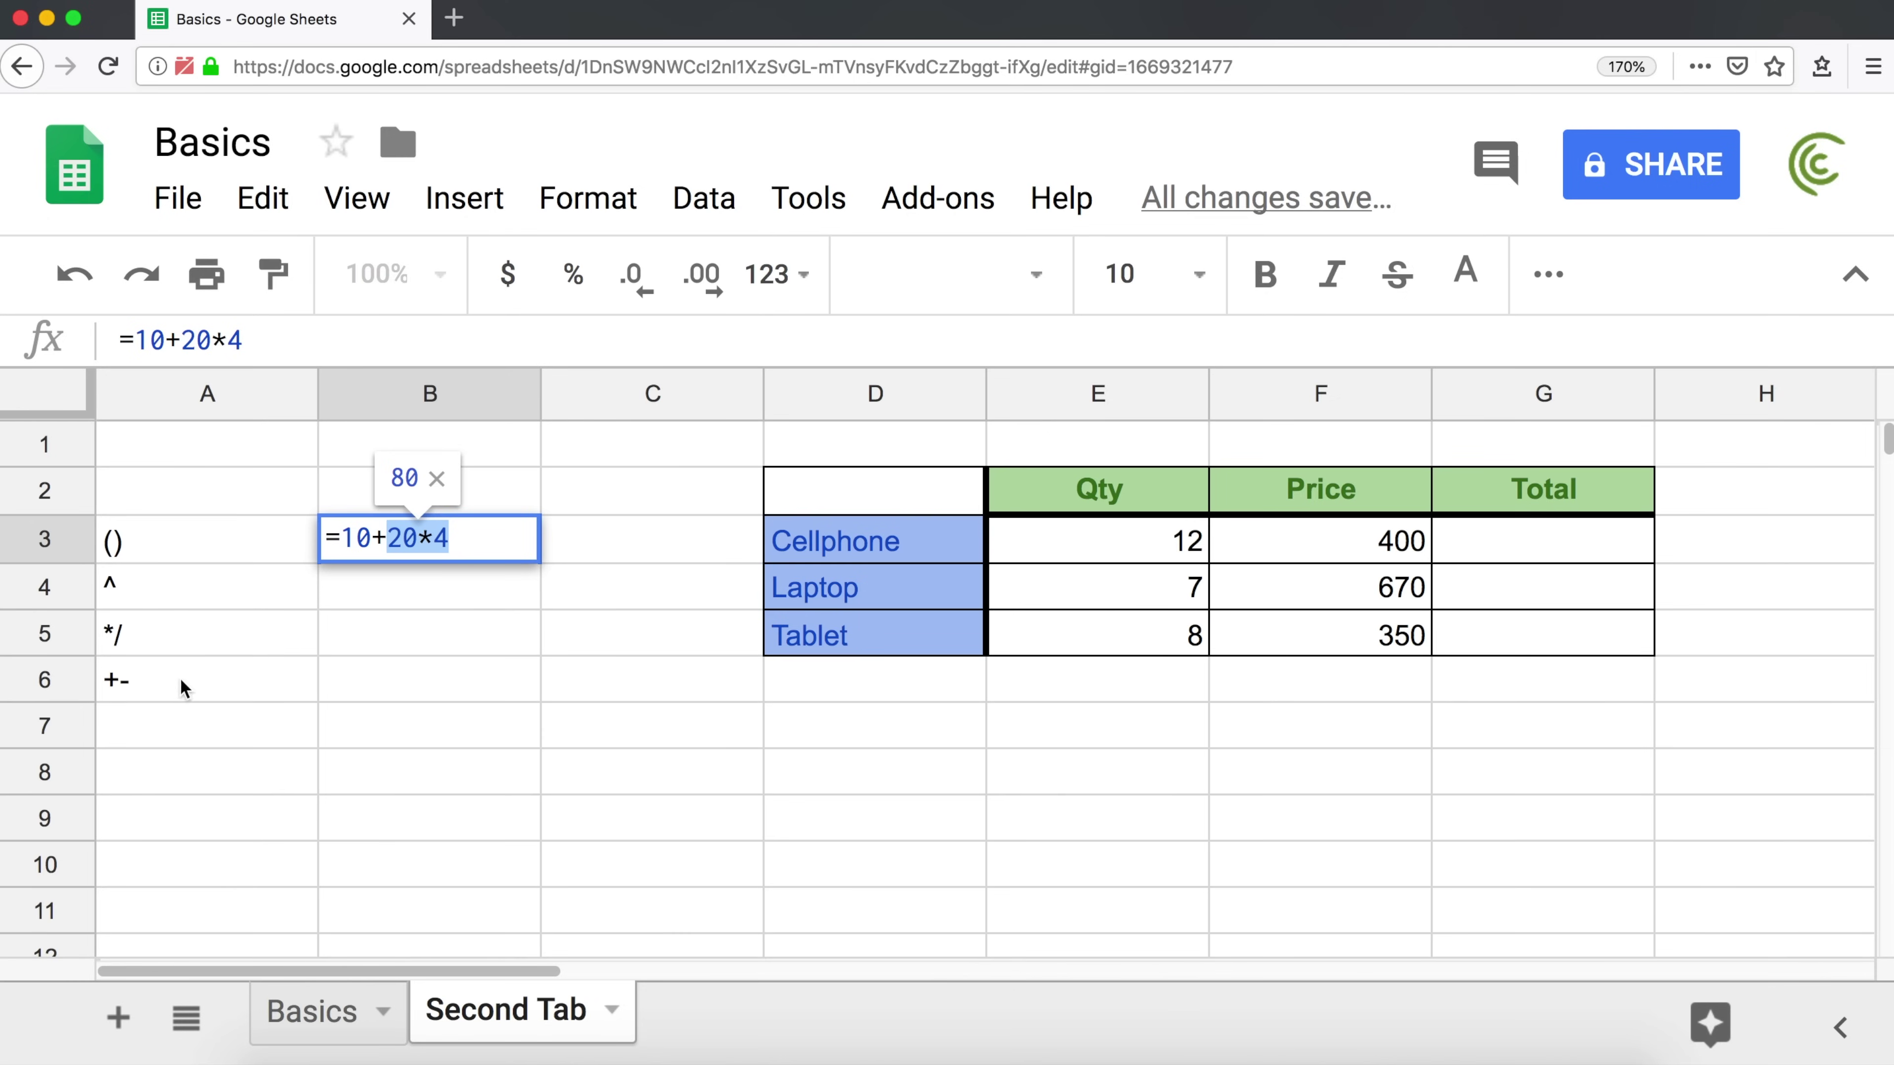
- Re-bracket 10+20, then cut B3's formula back to a bare equals sign
{"action": "left_click", "coordinate": [347, 537]}
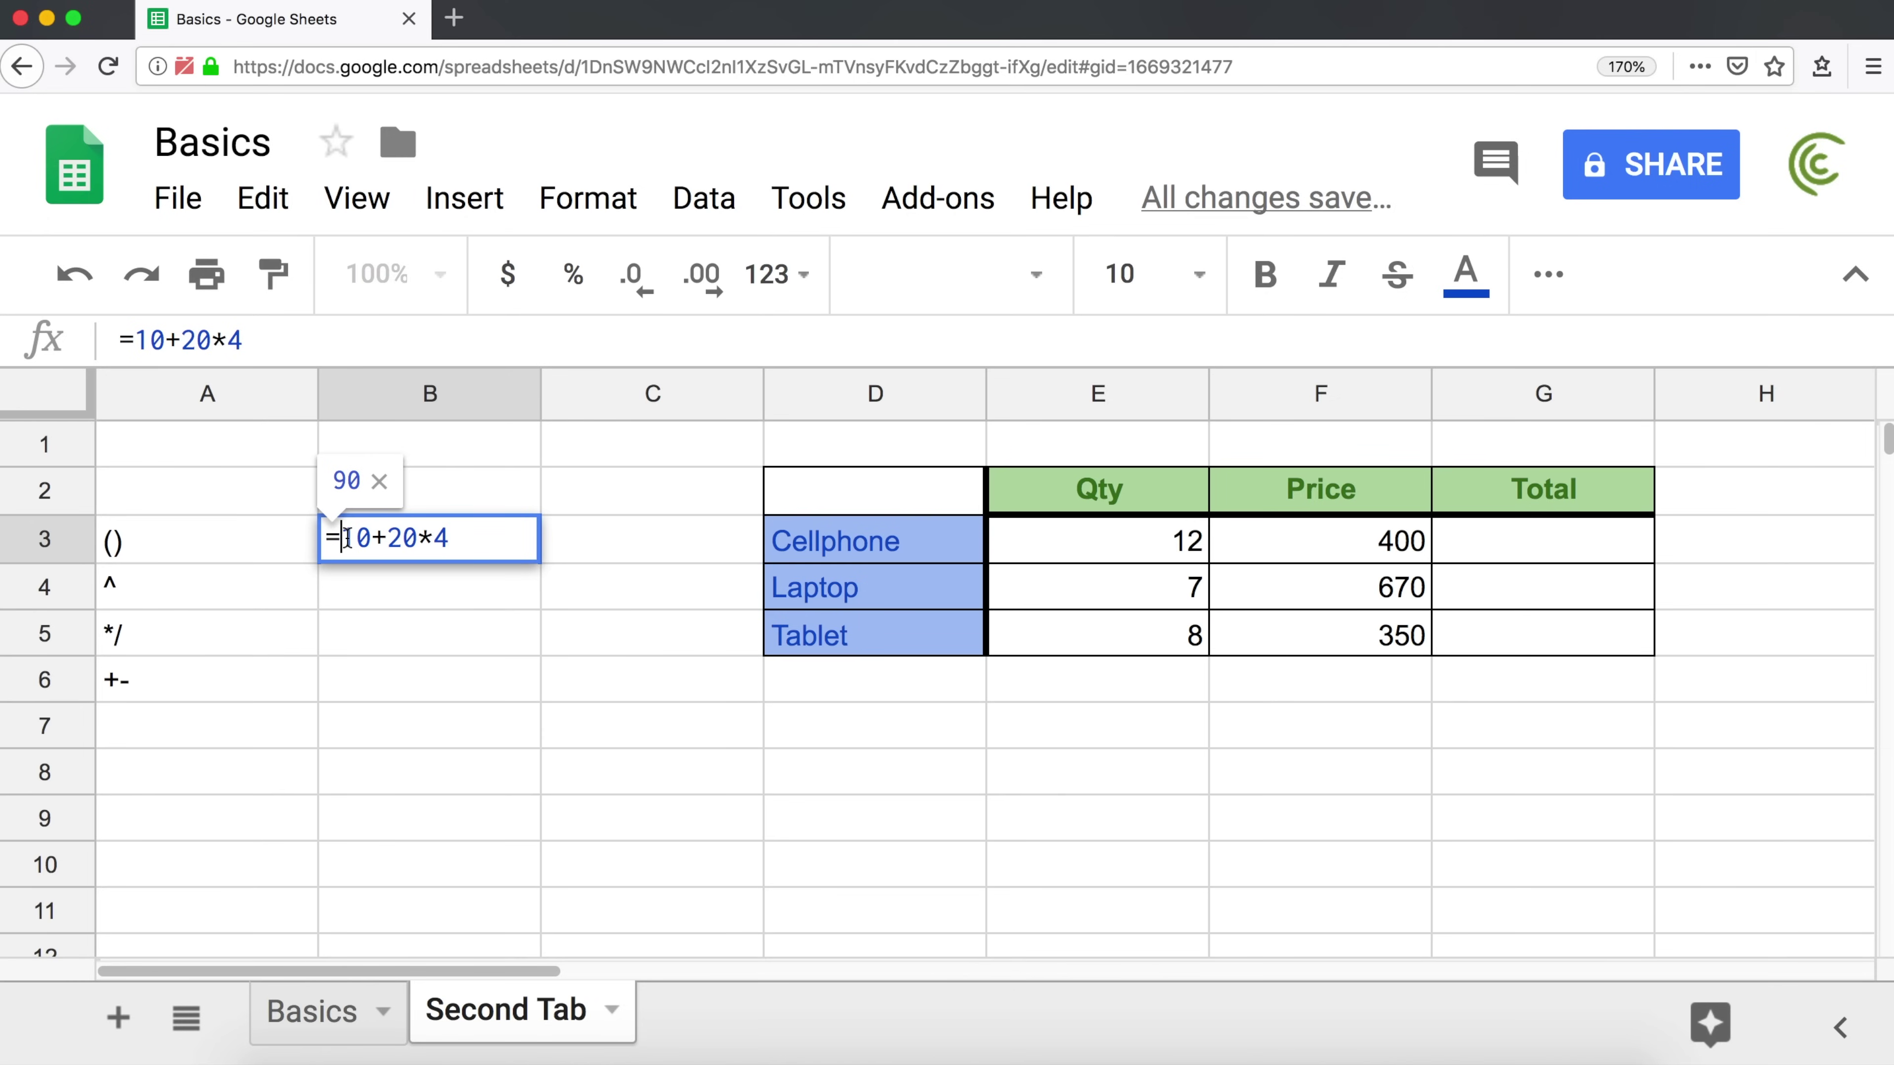
{"action": "type", "text": "("}
{"action": "key", "text": "Right"}
{"action": "key", "text": "Right"}
{"action": "key", "text": "Right"}
{"action": "key", "text": "Right"}
{"action": "key", "text": "Right"}
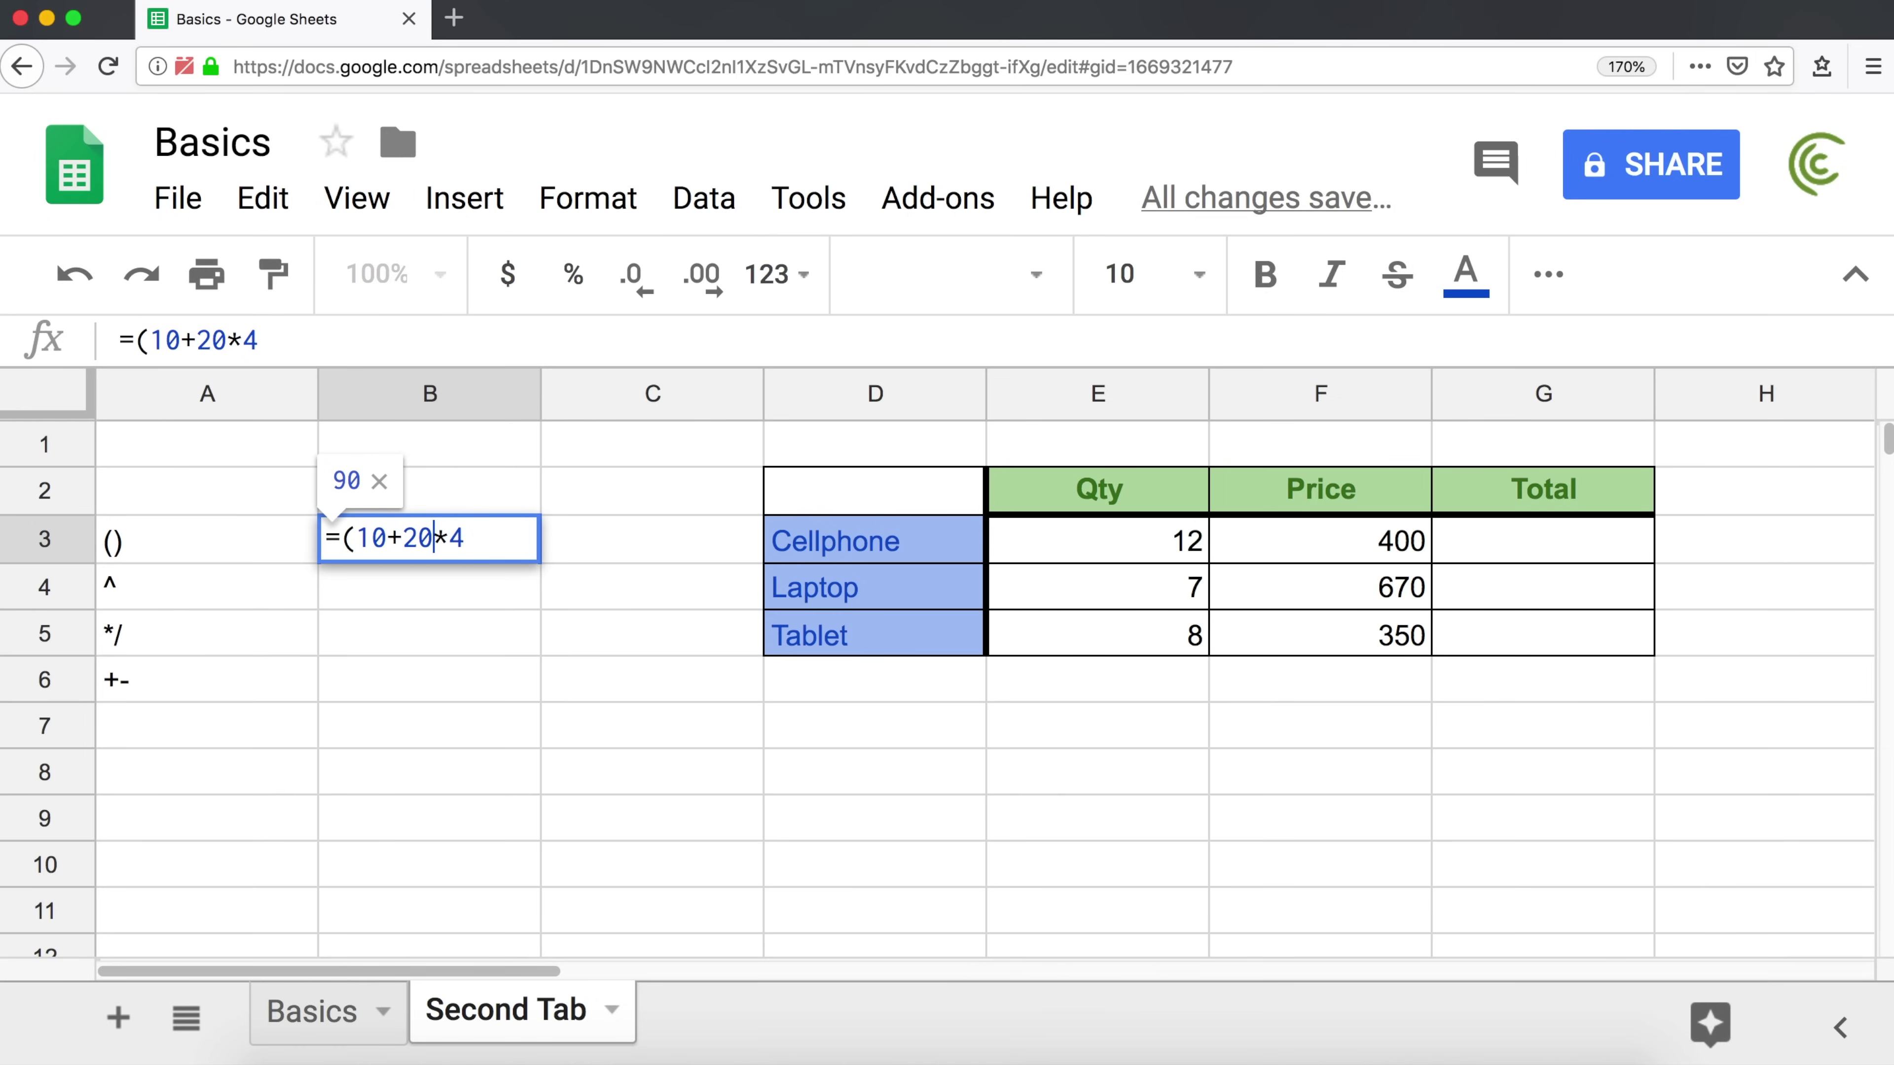
{"action": "type", "text": ")"}
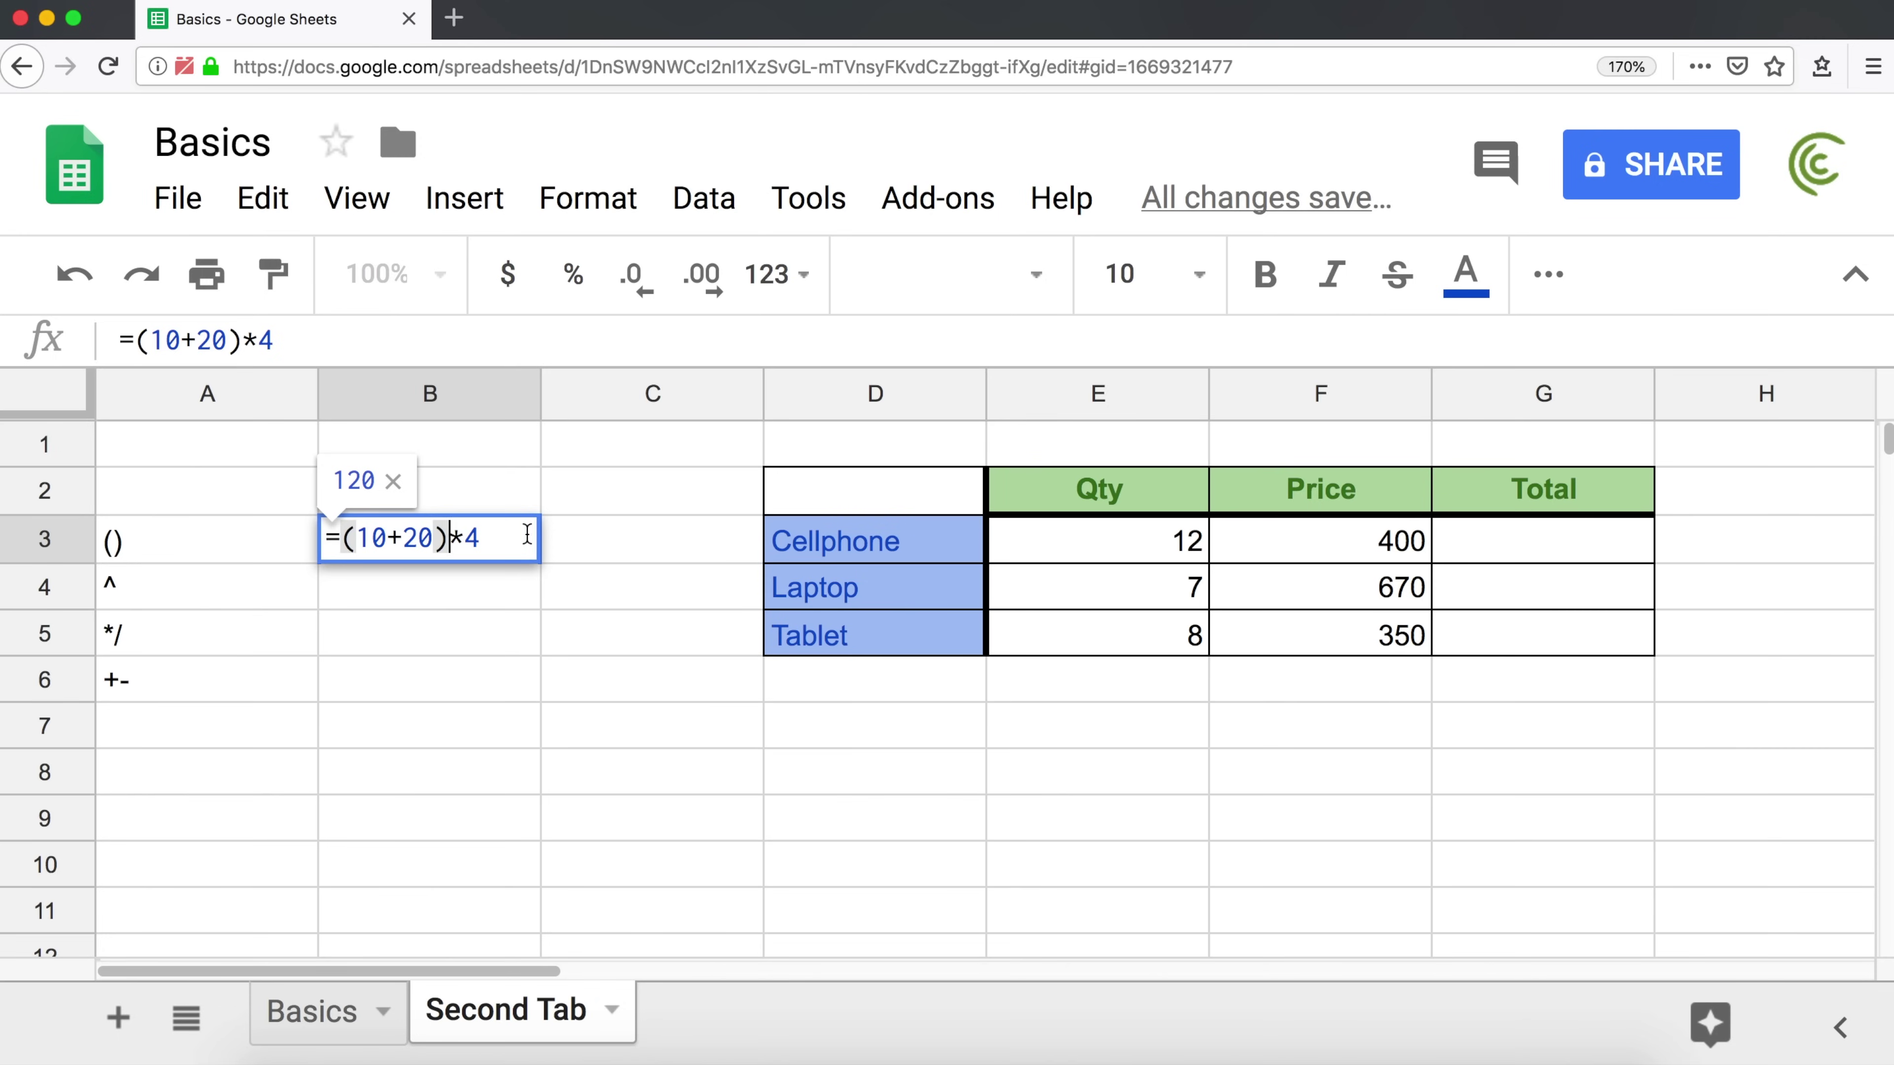
{"action": "left_click", "coordinate": [494, 538]}
{"action": "key", "text": "BackSpace"}
{"action": "key", "text": "BackSpace"}
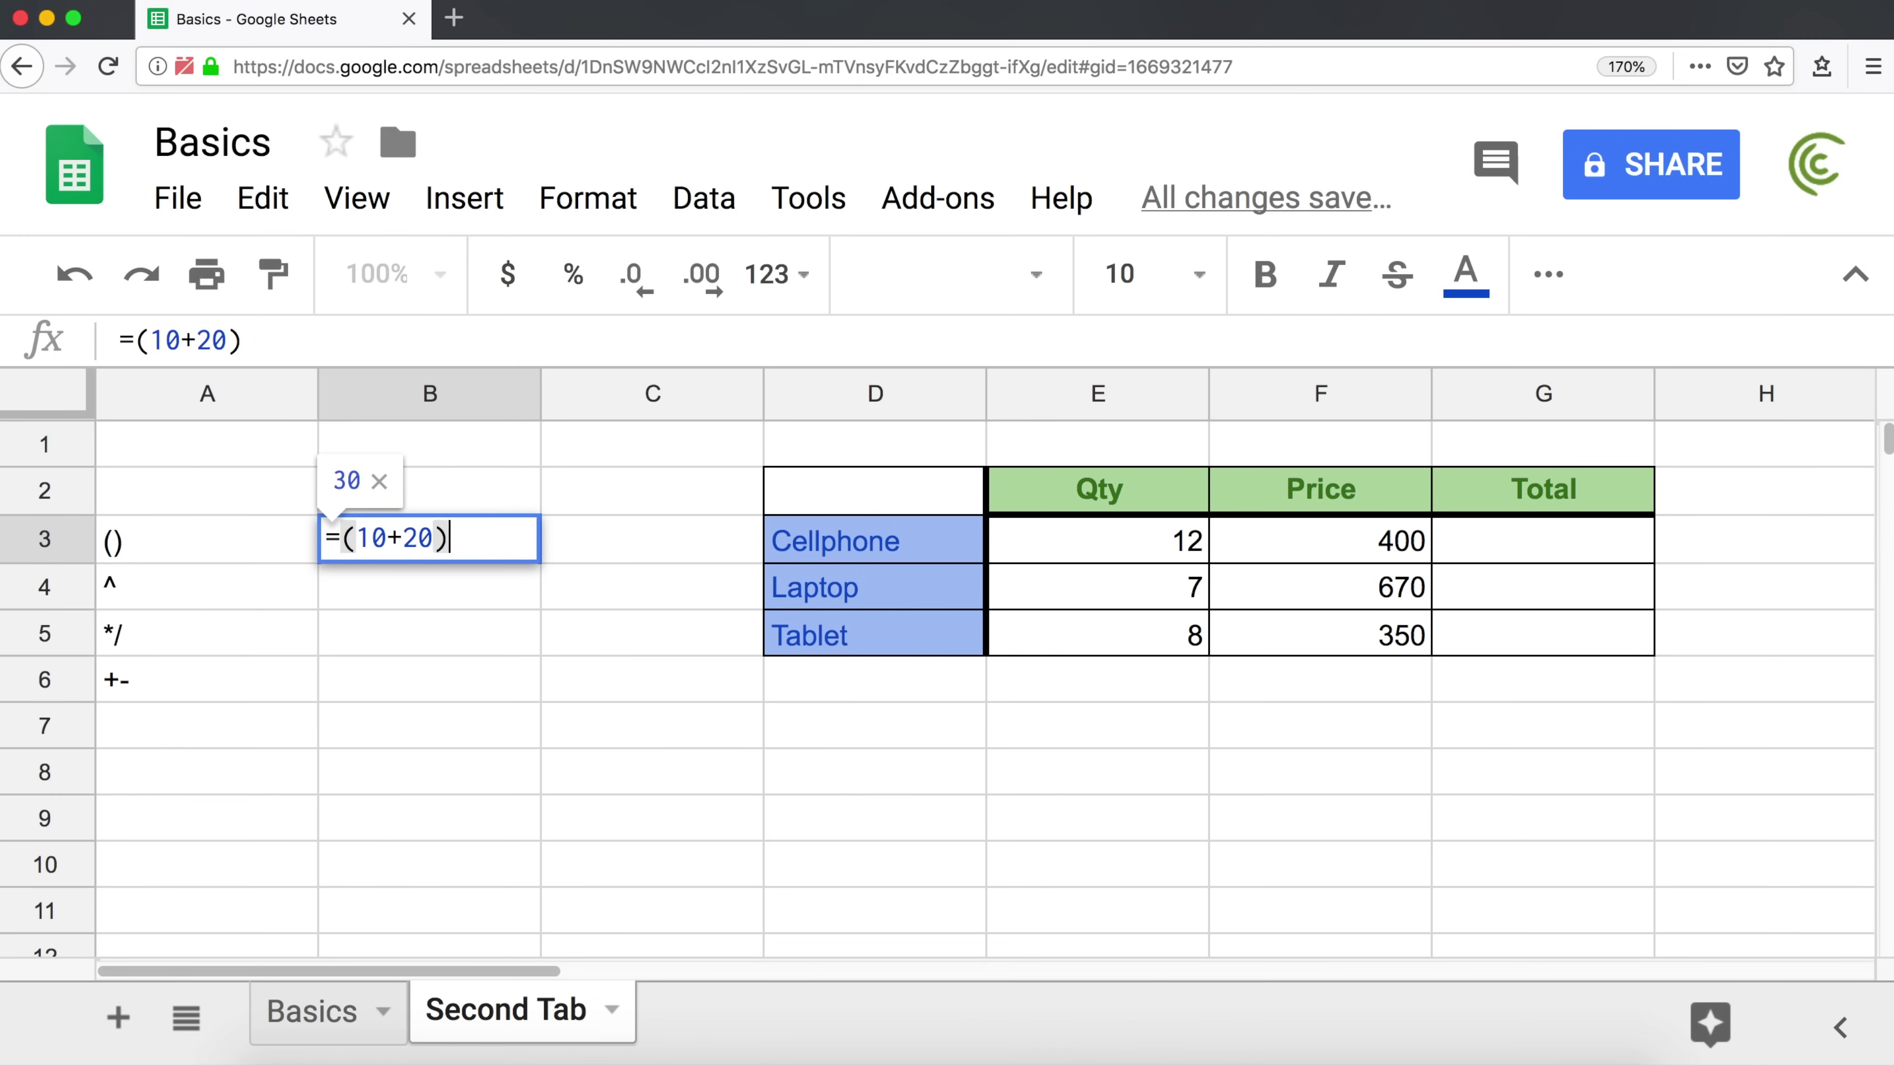
{"action": "key", "text": "BackSpace"}
{"action": "key", "text": "BackSpace"}
{"action": "key", "text": "BackSpace"}
{"action": "key", "text": "BackSpace"}
{"action": "key", "text": "BackSpace"}
{"action": "key", "text": "BackSpace"}
{"action": "key", "text": "BackSpace"}
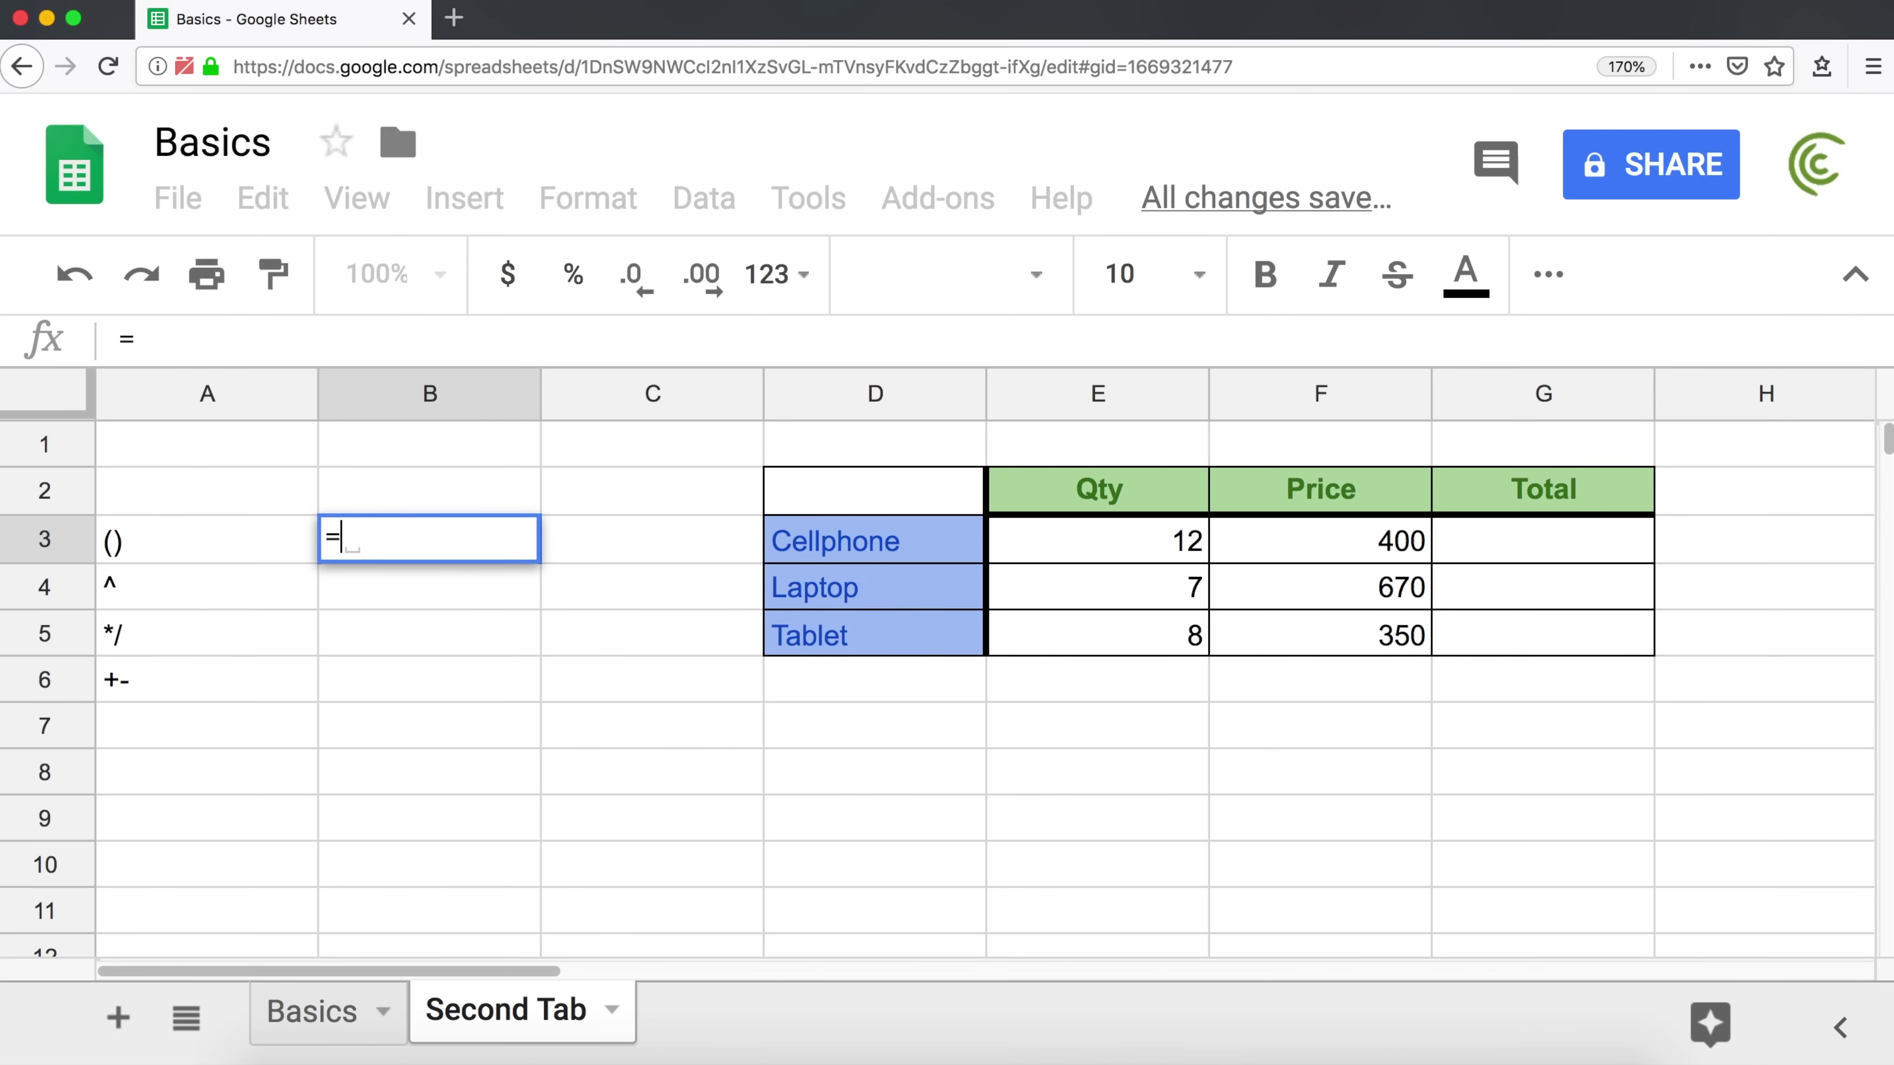
- Enter =6/3*2 in B3, previewing 6/3 and 3*2, so it shows 4
{"action": "type", "text": "6/3"}
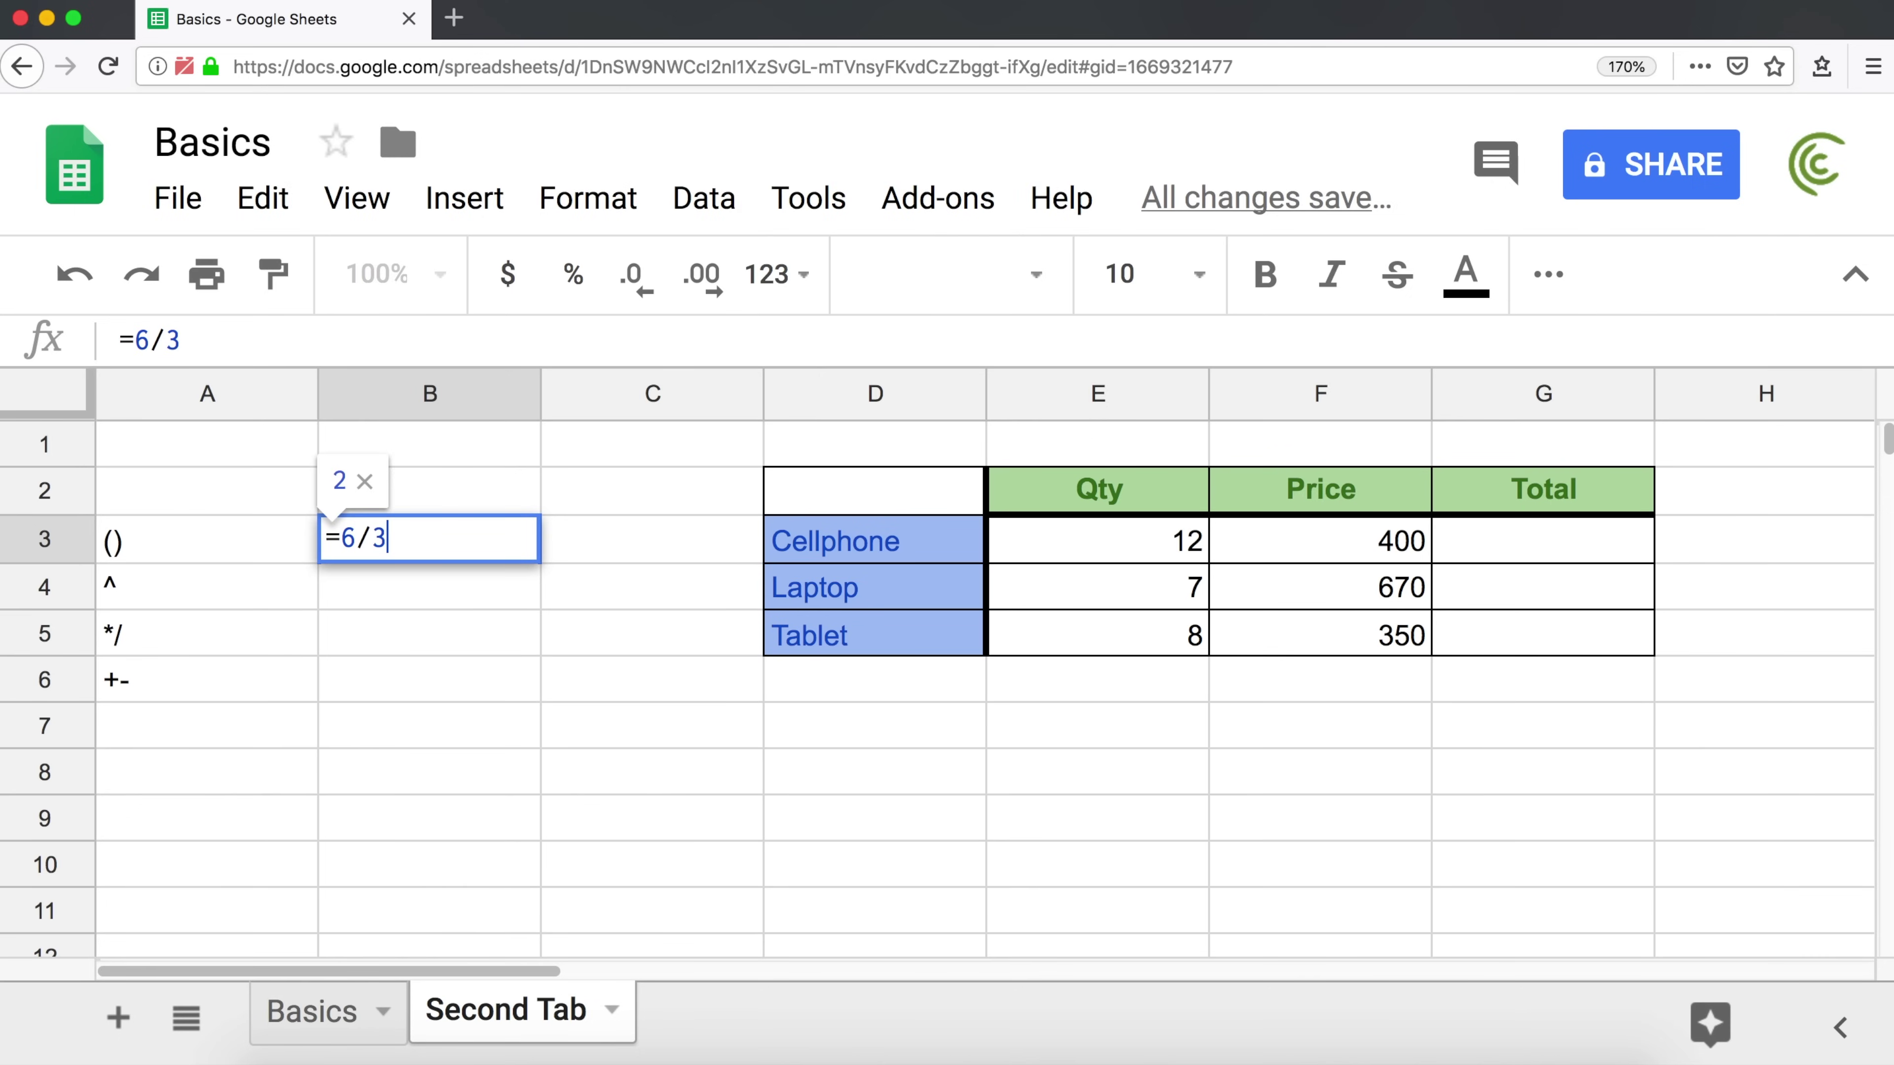
{"action": "type", "text": "*2"}
{"action": "left_click_drag", "start_coordinate": [341, 538], "coordinate": [386, 538]}
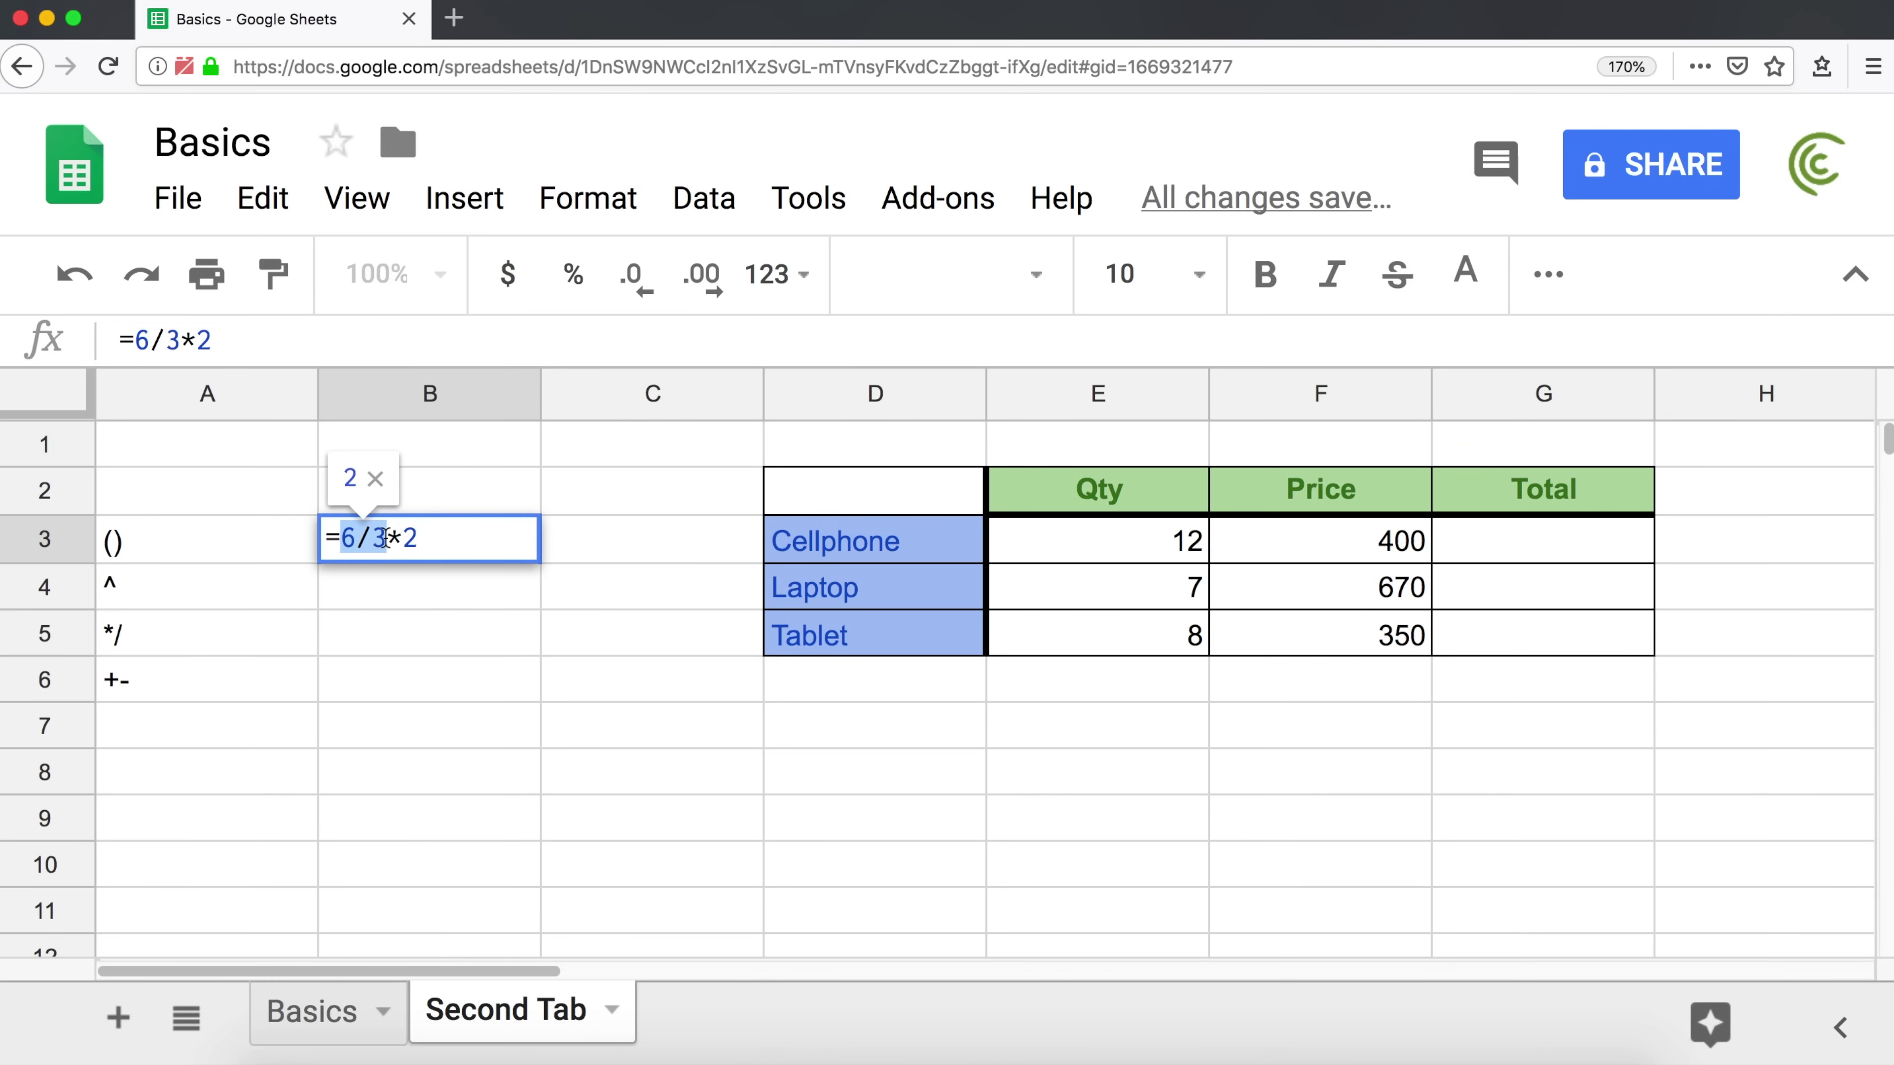
{"action": "mouse_move", "coordinate": [420, 538]}
{"action": "left_mouse_down"}
{"action": "mouse_move", "coordinate": [370, 538]}
{"action": "mouse_move", "coordinate": [385, 538]}
{"action": "left_mouse_up"}
{"action": "left_click", "coordinate": [418, 544]}
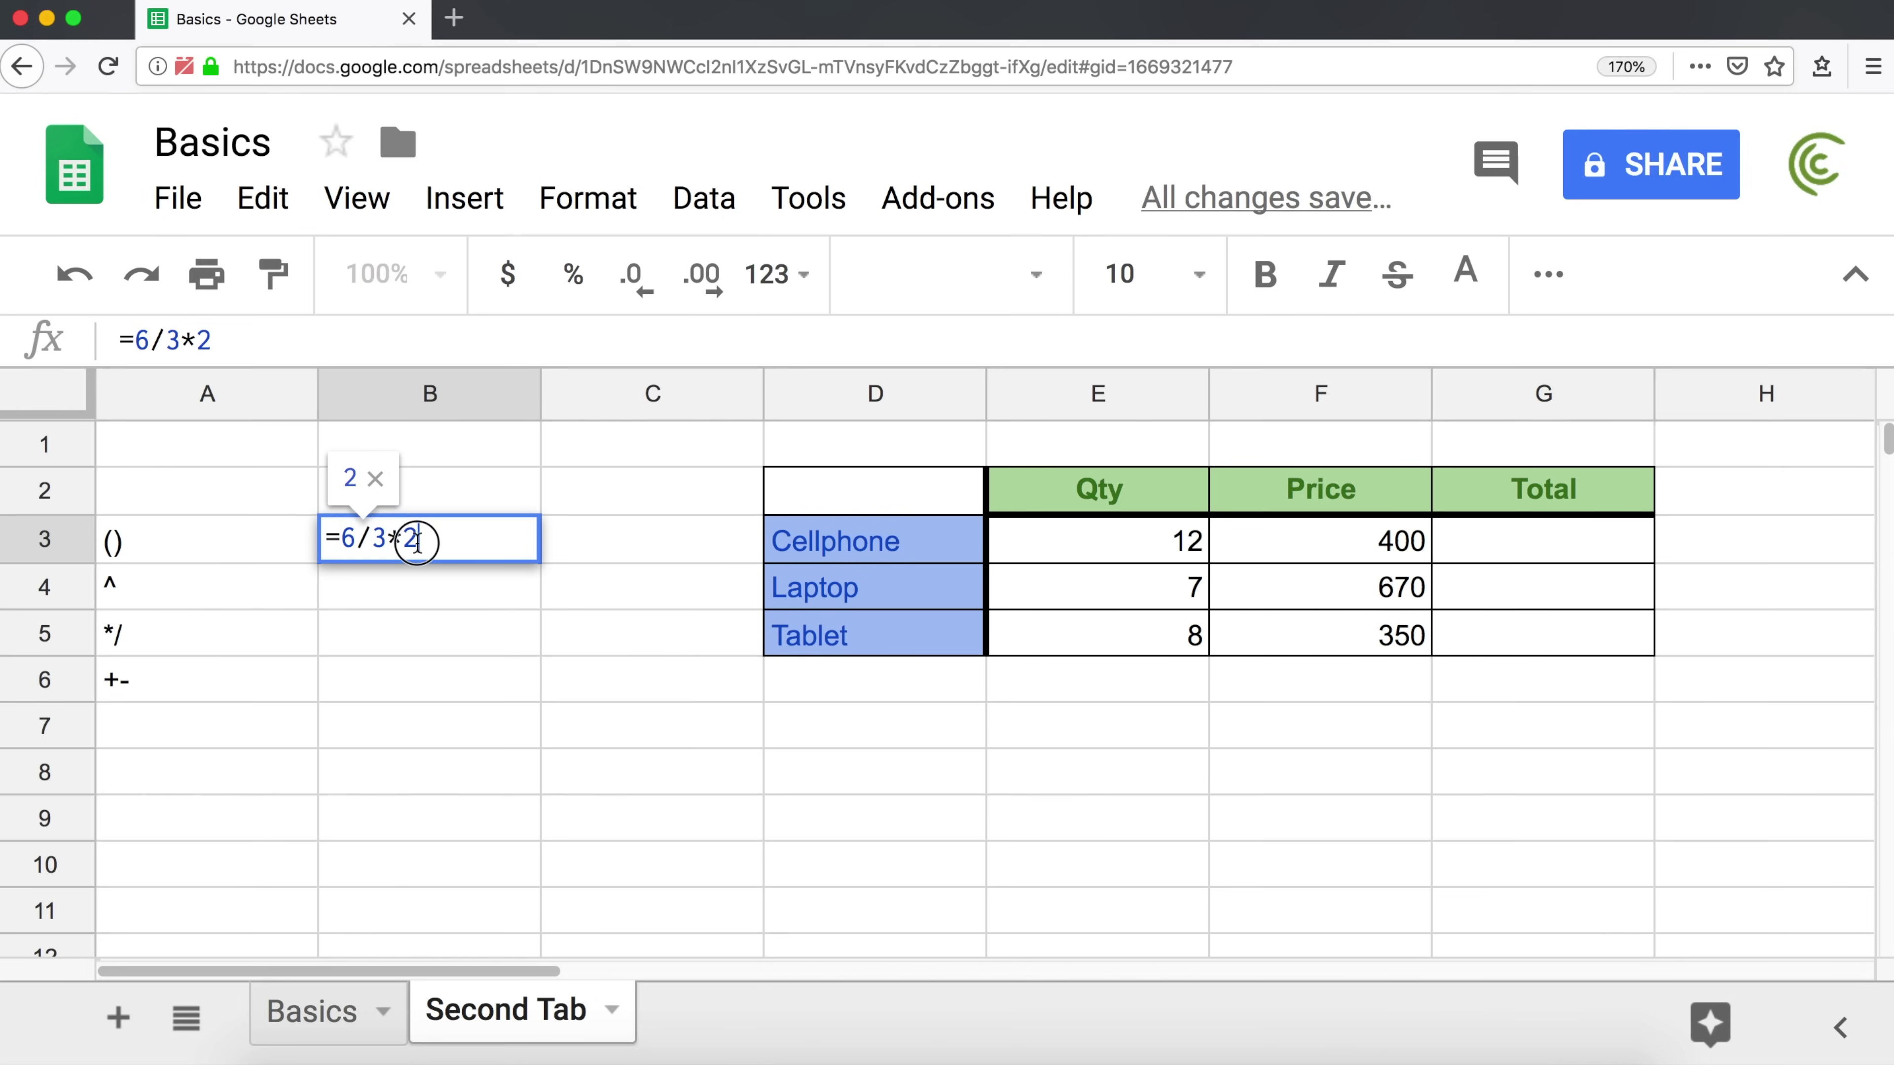
{"action": "key", "text": "Return"}
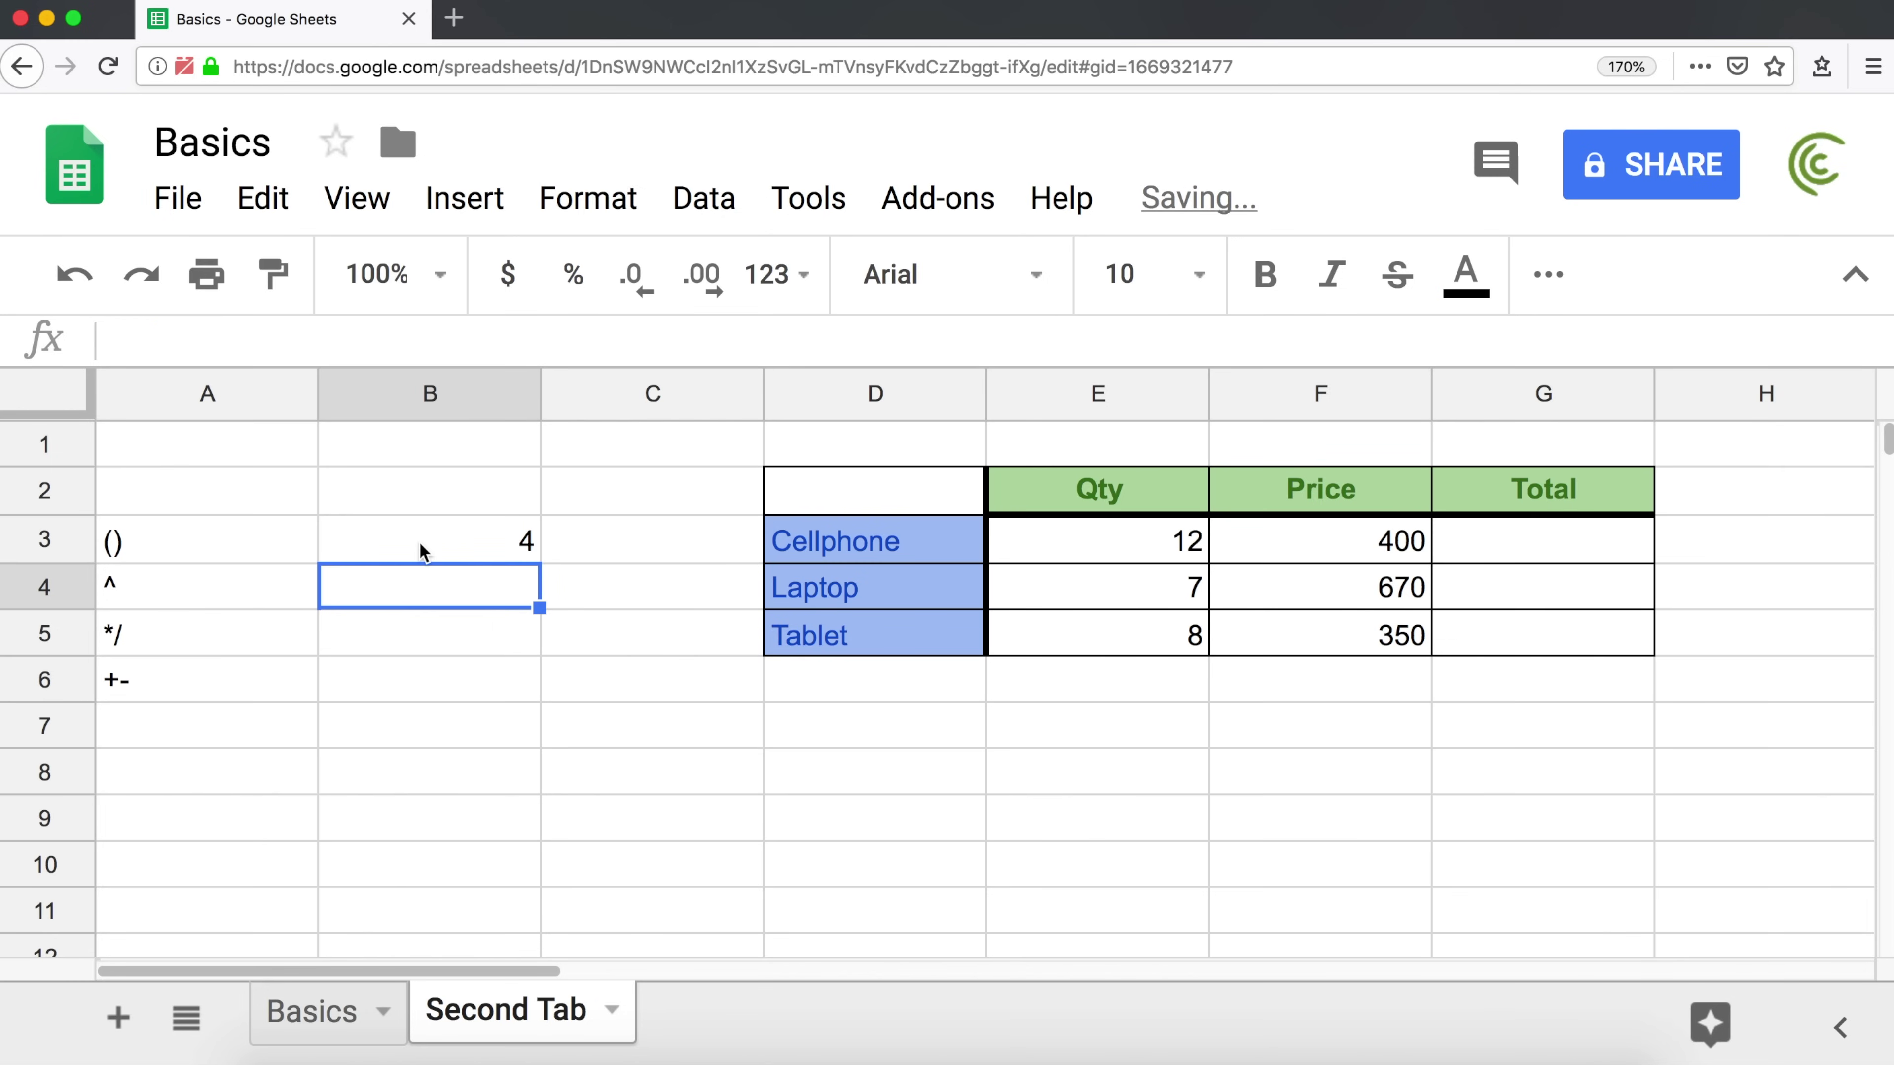
- Edit B3's formula to =6*3/2, previewing 9
{"action": "double_click", "coordinate": [425, 539]}
{"action": "left_click_drag", "start_coordinate": [421, 538], "coordinate": [363, 531]}
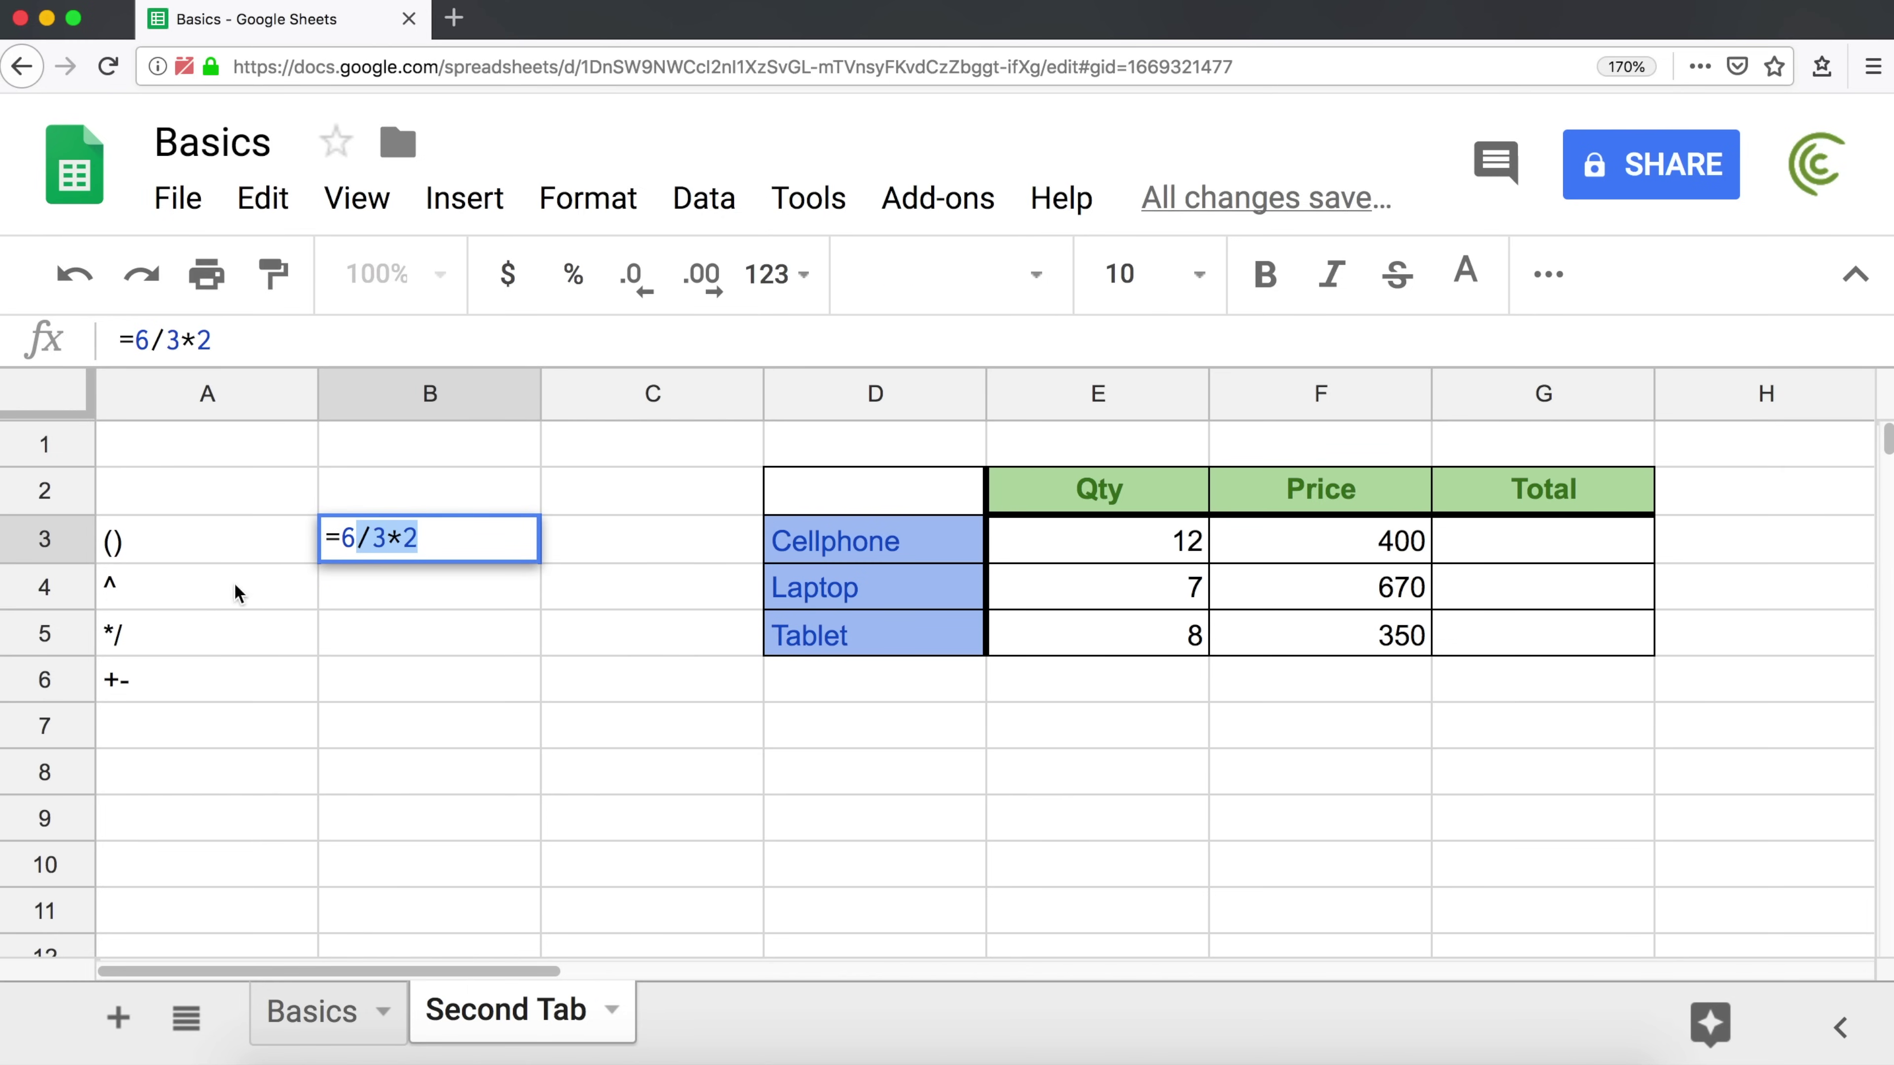
{"action": "left_click", "coordinate": [387, 539]}
{"action": "key", "text": "Left"}
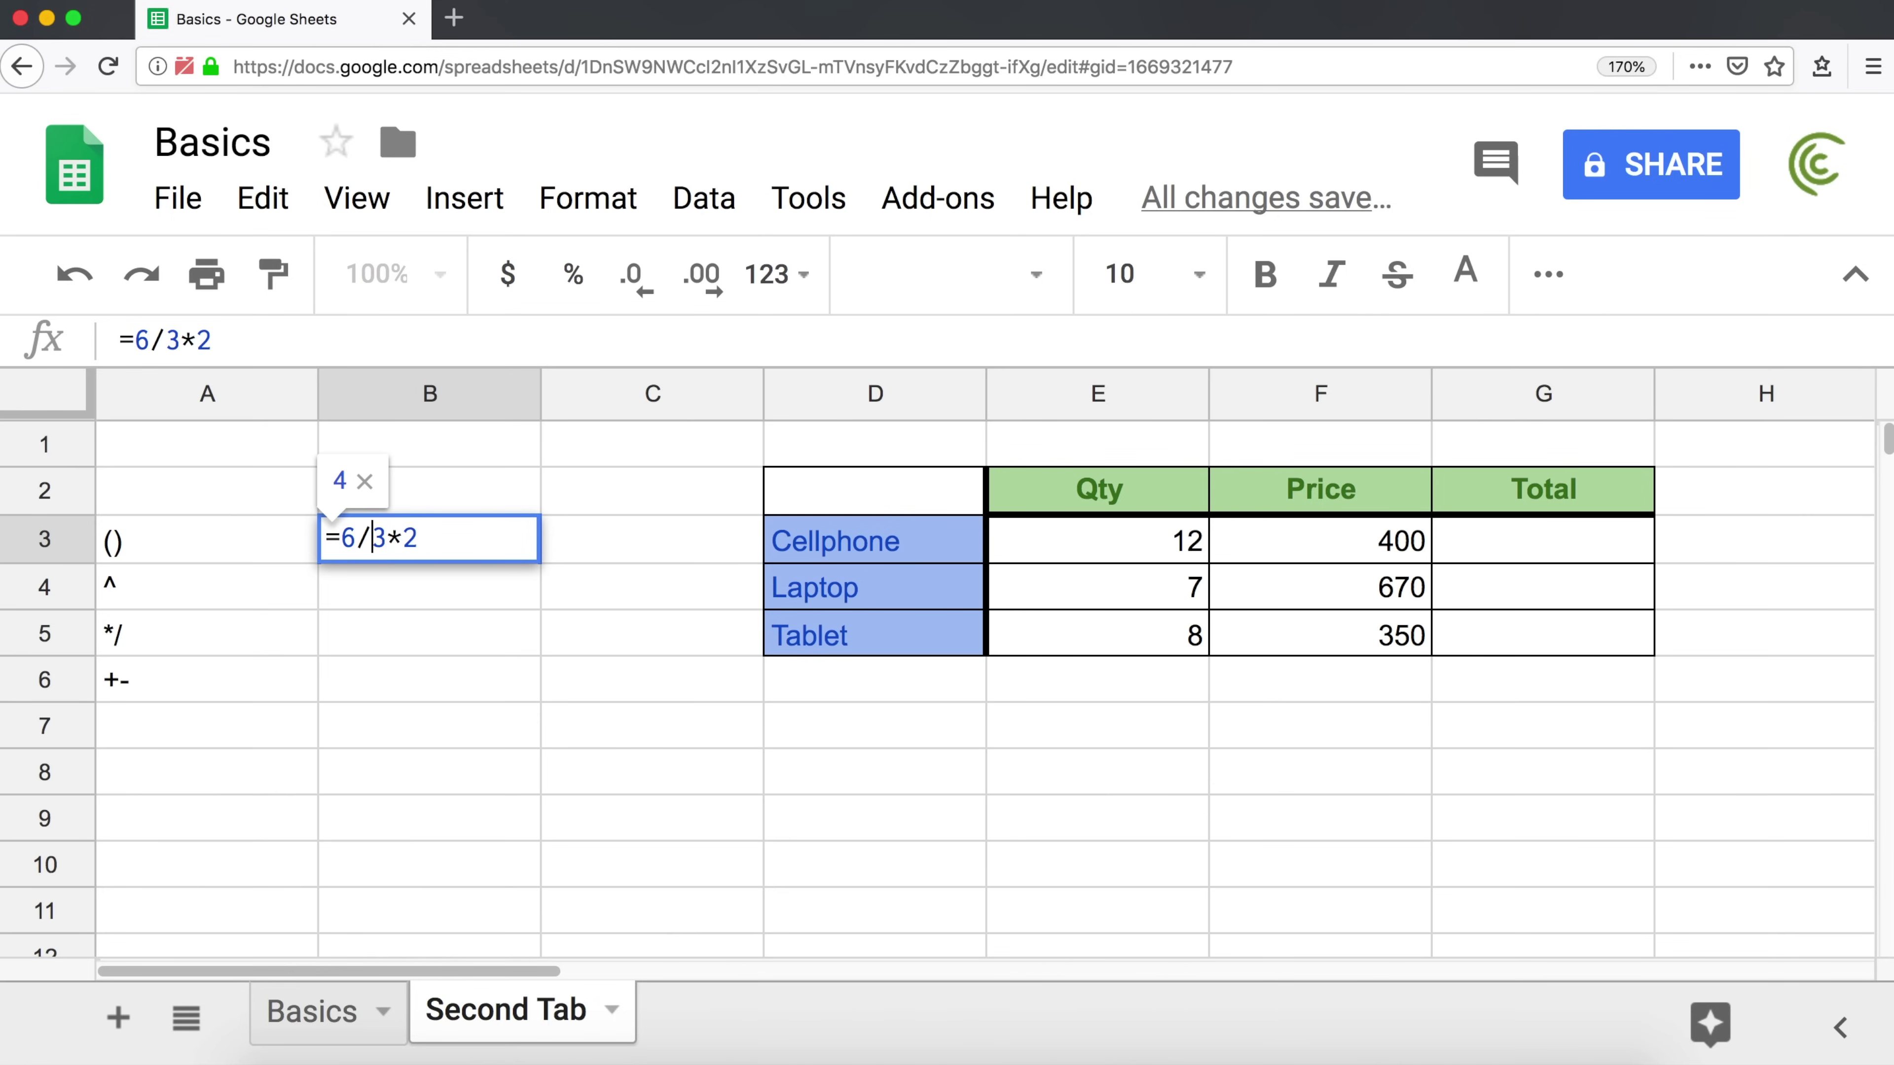
{"action": "key", "text": "BackSpace"}
{"action": "type", "text": "8"}
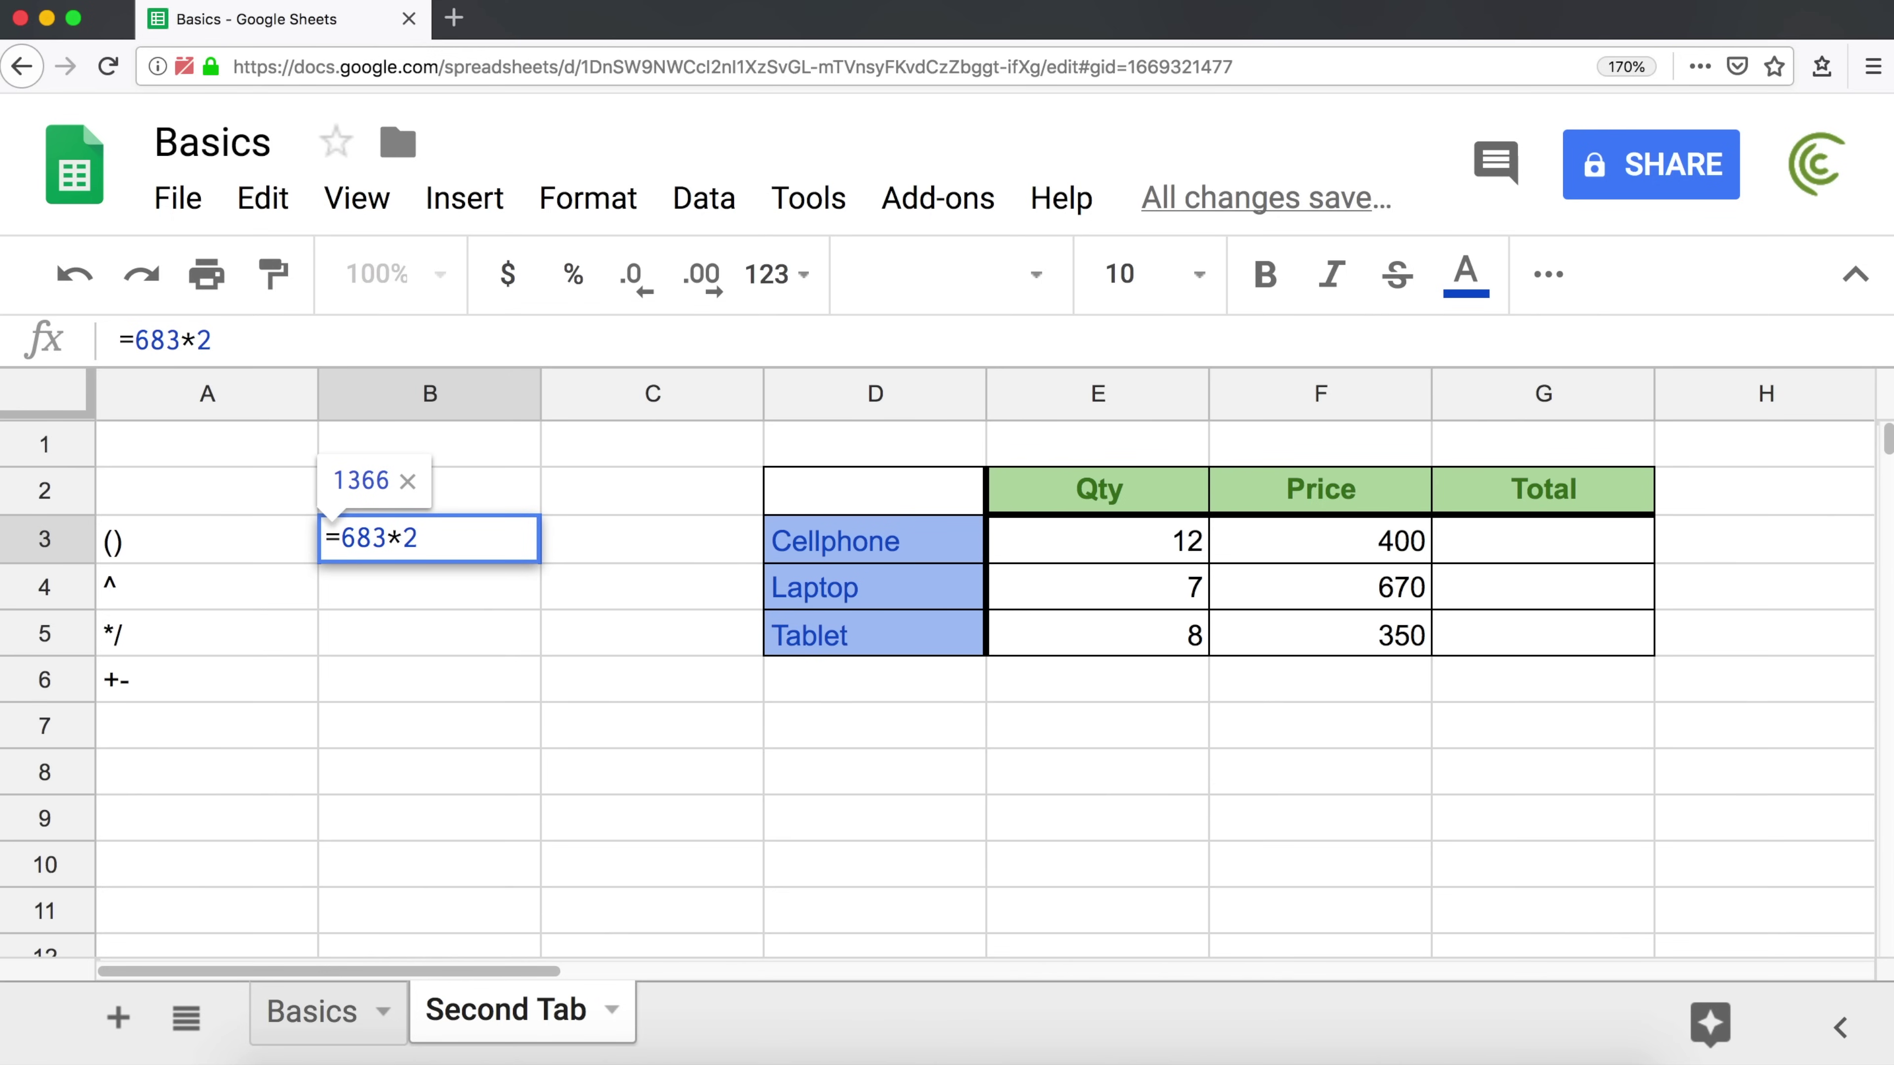
{"action": "key", "text": "BackSpace"}
{"action": "type", "text": "*"}
{"action": "key", "text": "Right"}
{"action": "key", "text": "Delete"}
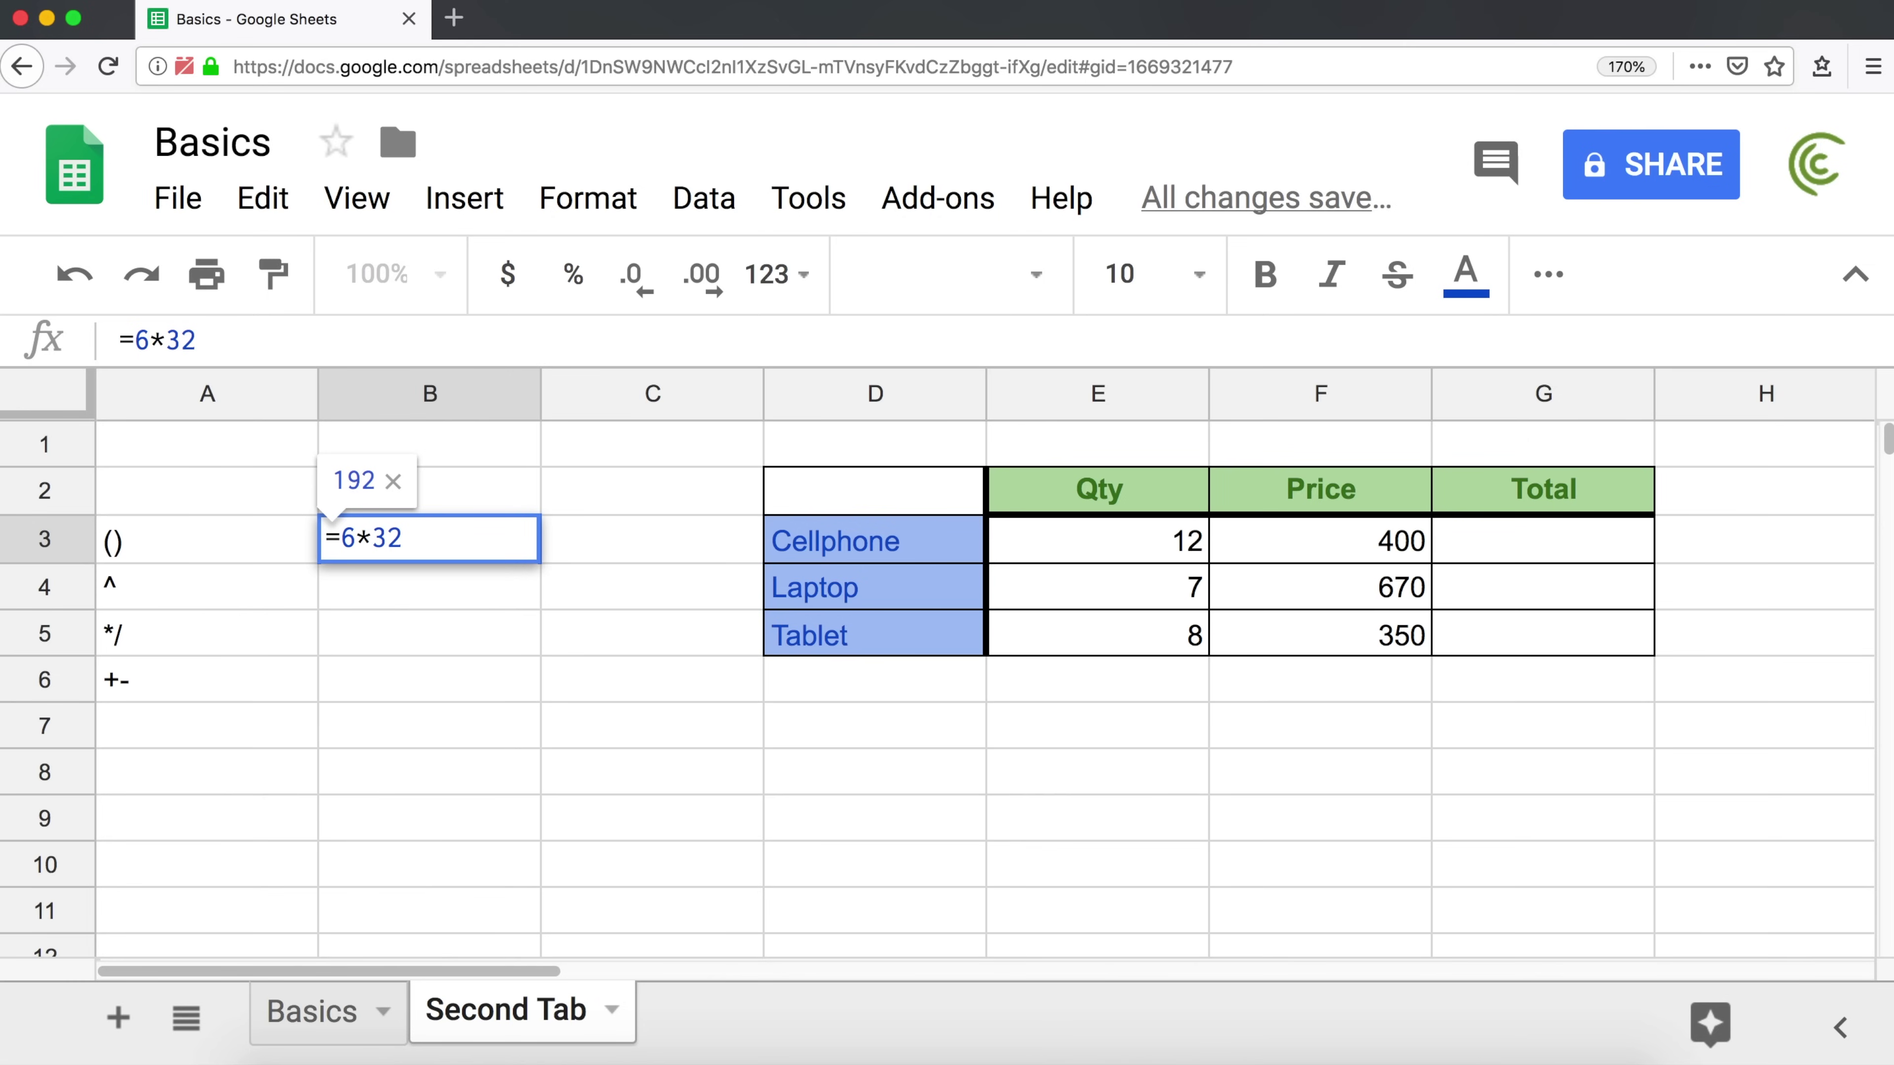
{"action": "type", "text": "/"}
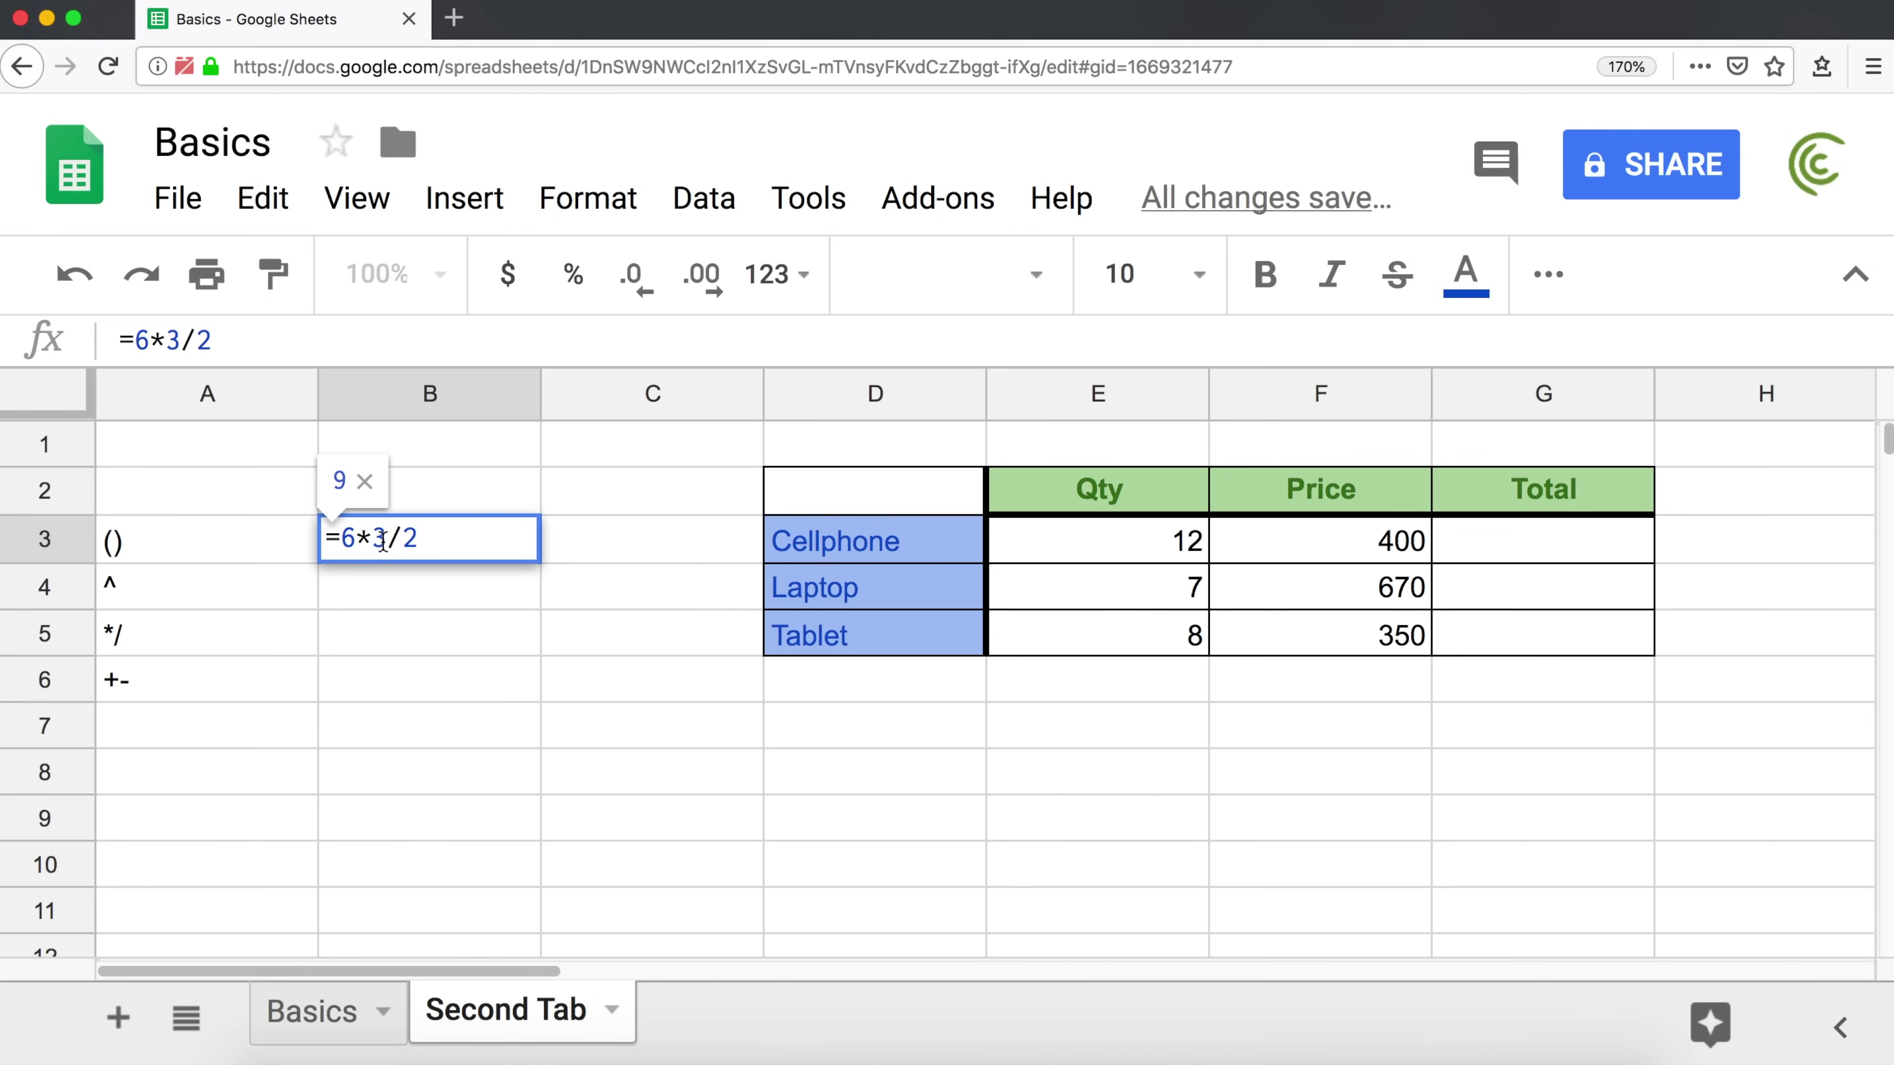
- Erase B3's formula down to a bare equals sign
{"action": "key", "text": "Left"}
{"action": "key", "text": "Delete"}
{"action": "key", "text": "BackSpace"}
{"action": "key", "text": "BackSpace"}
{"action": "key", "text": "BackSpace"}
{"action": "key", "text": "BackSpace"}
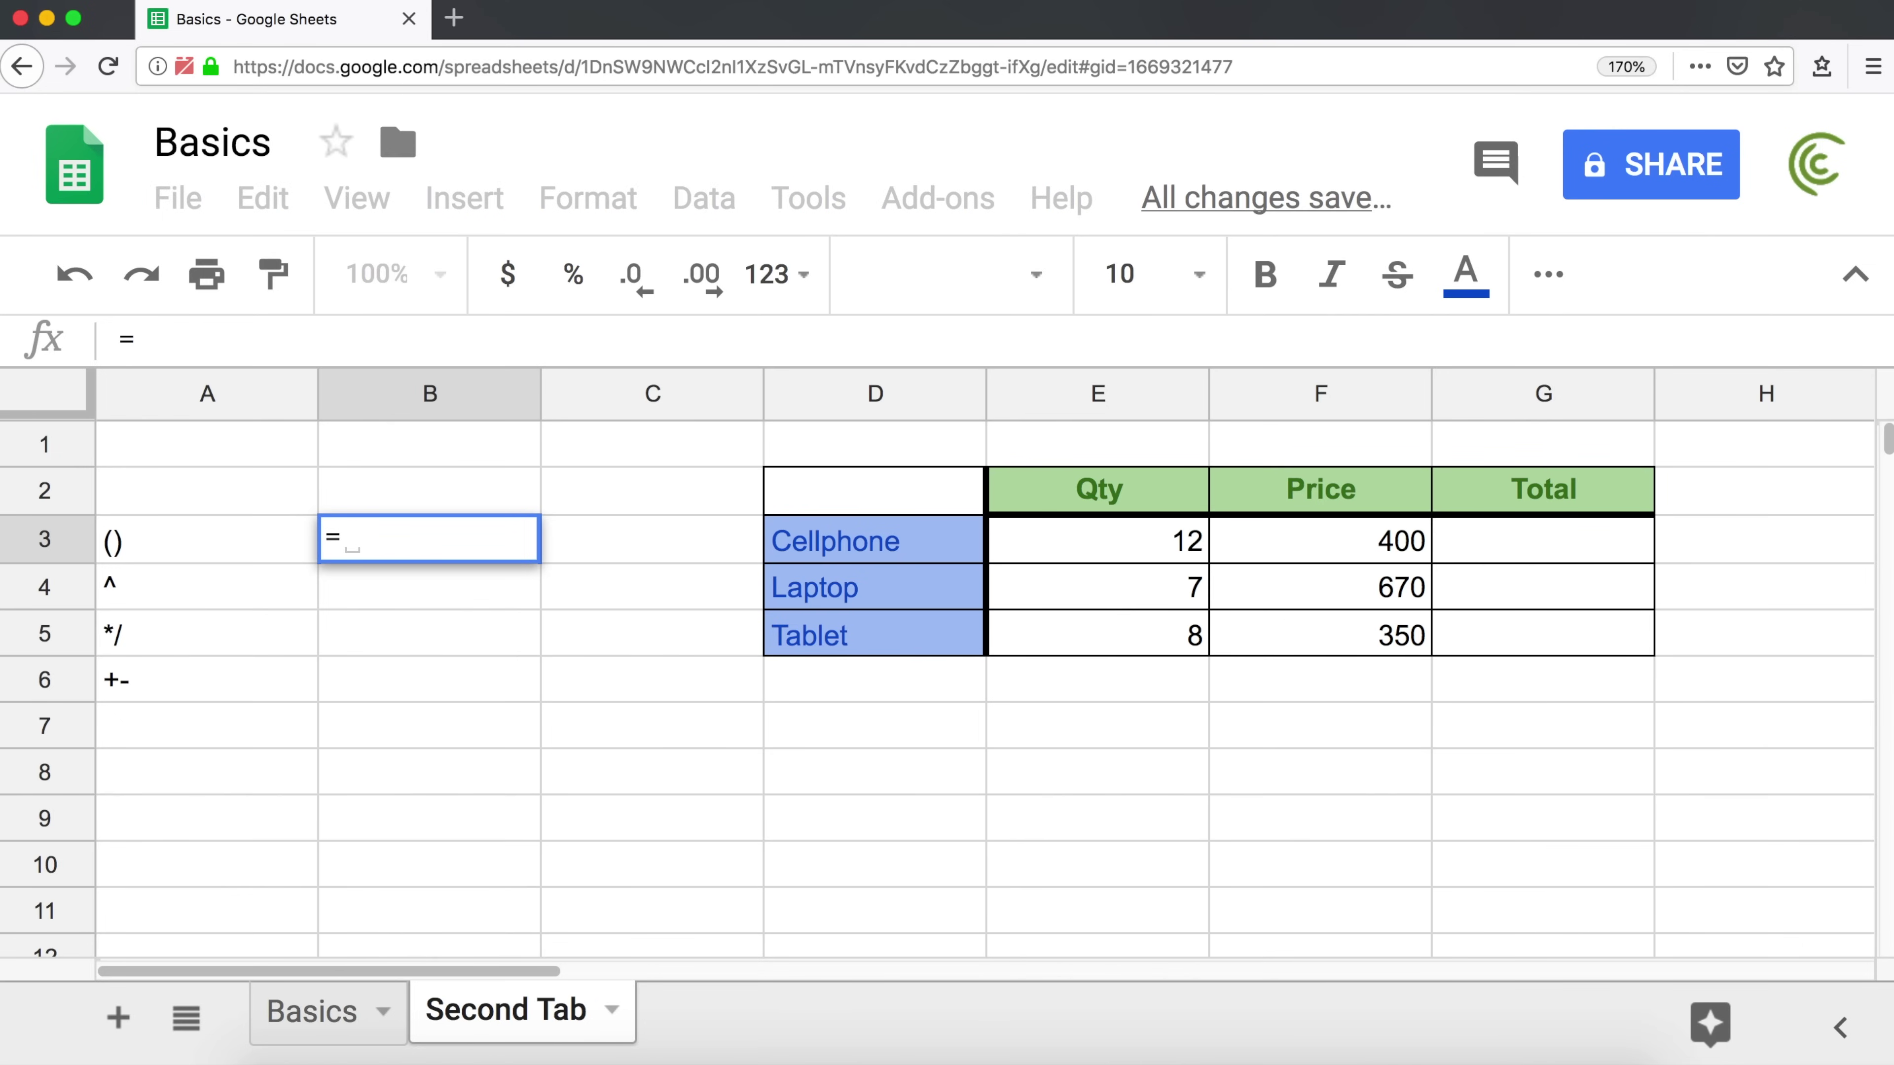
- Type =4+4*2^3-6*5-4/2 in B3, previewing 2^3=8, 4*2^3=32, 6*5=30, 4/2=2
{"action": "type", "text": "4+4*2^3-6"}
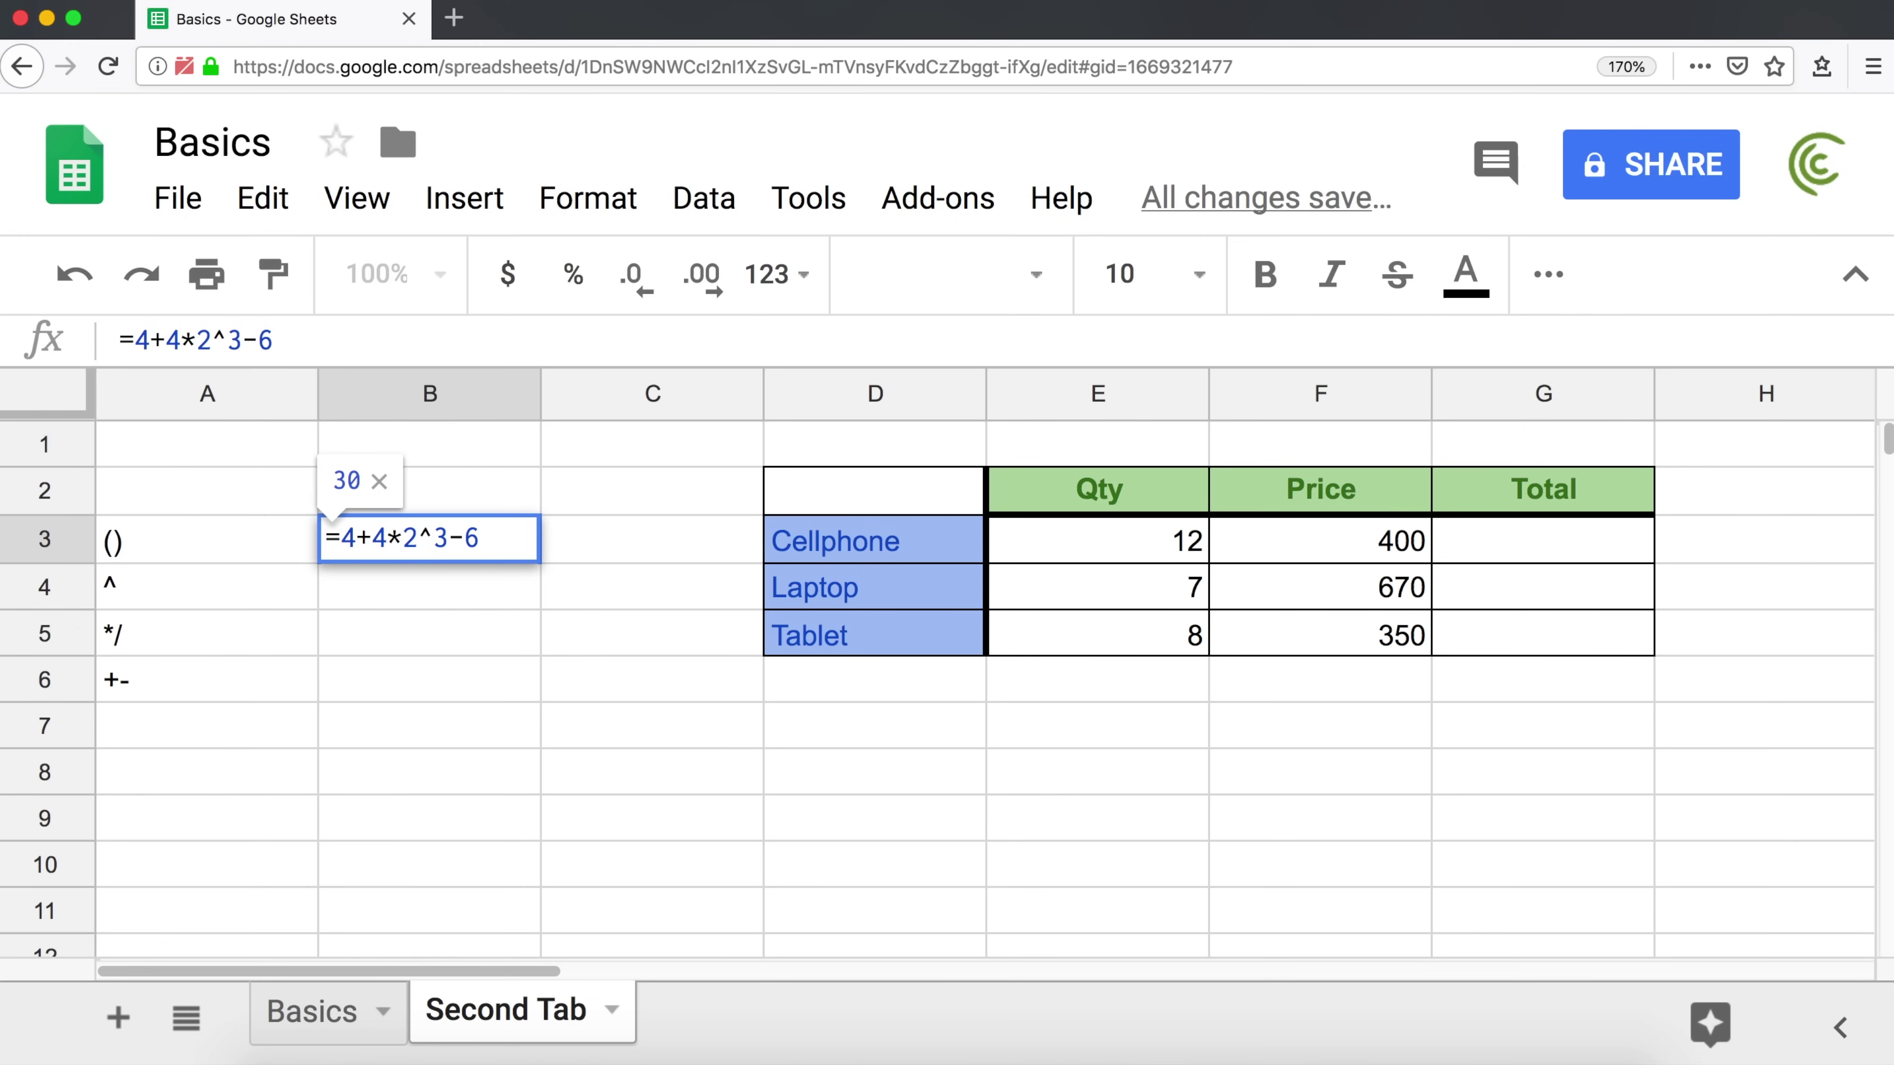
{"action": "type", "text": "*5-4/2"}
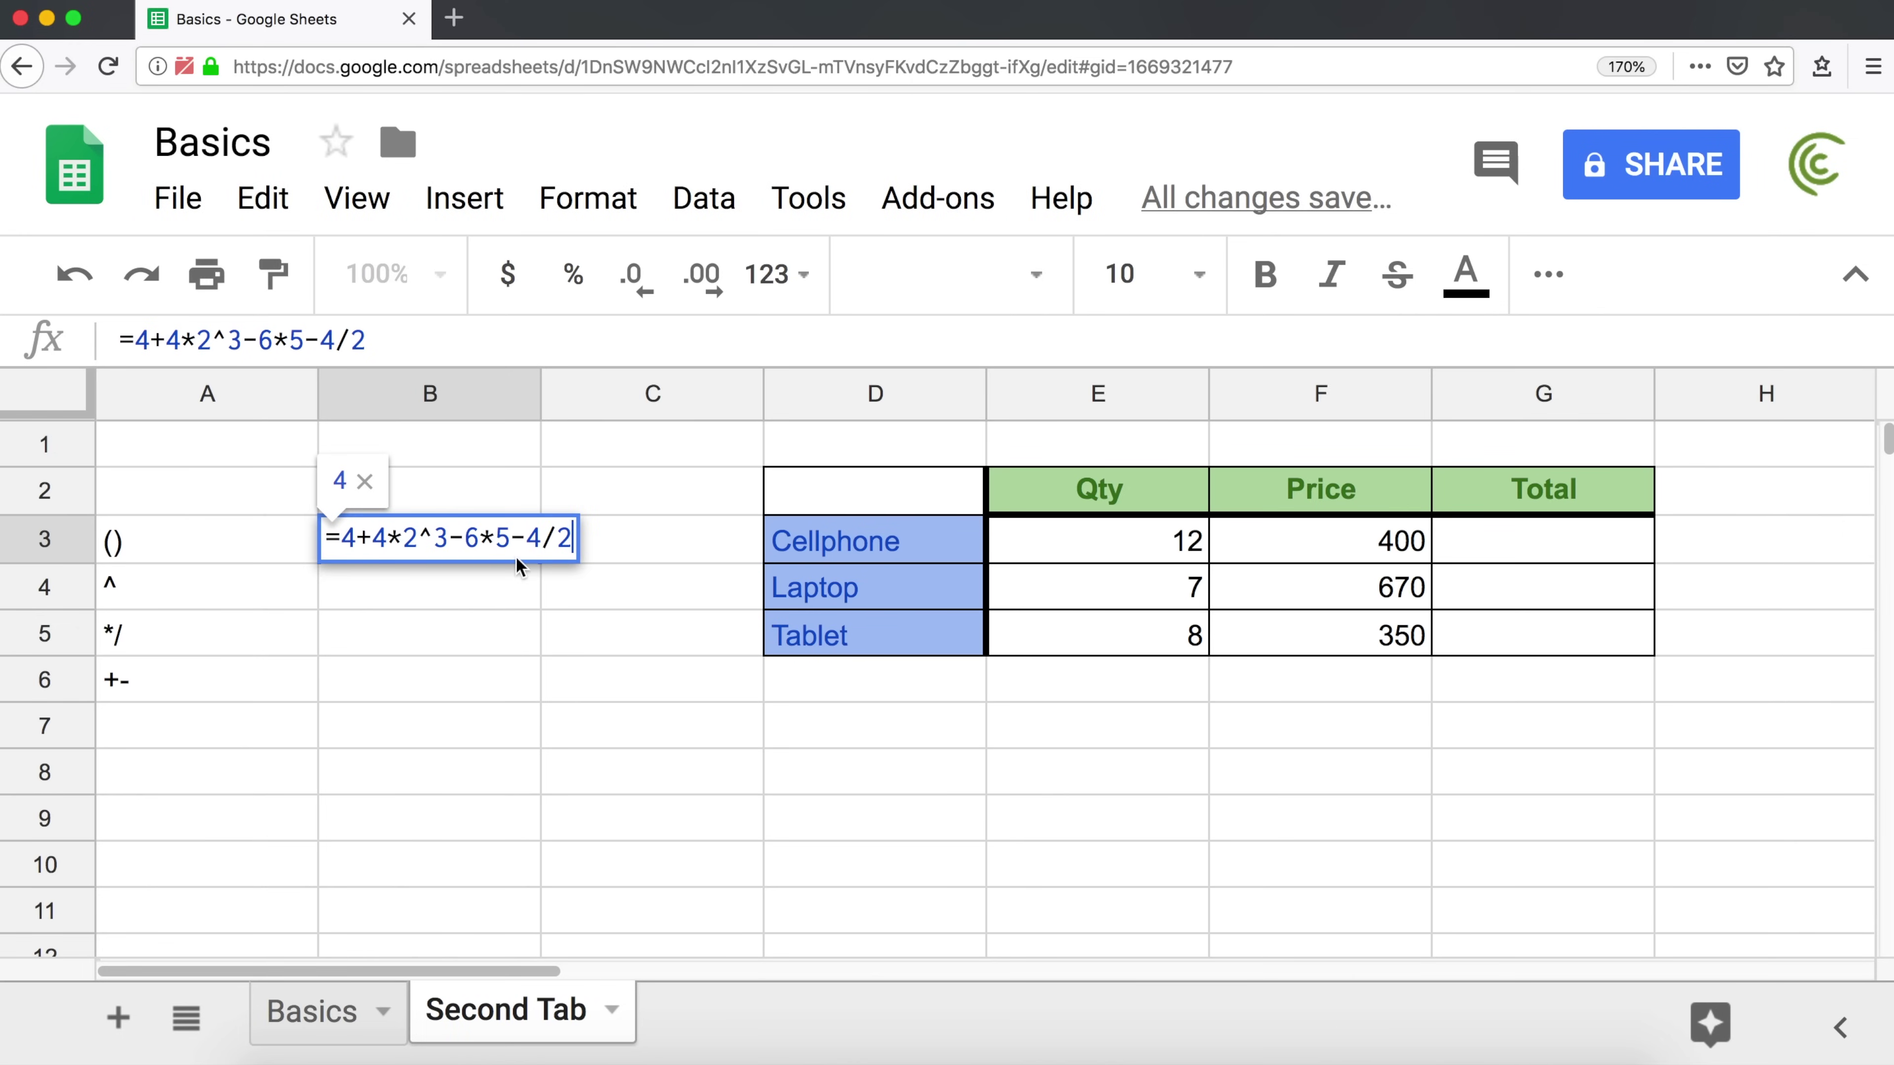
{"action": "left_click_drag", "start_coordinate": [402, 539], "coordinate": [445, 537]}
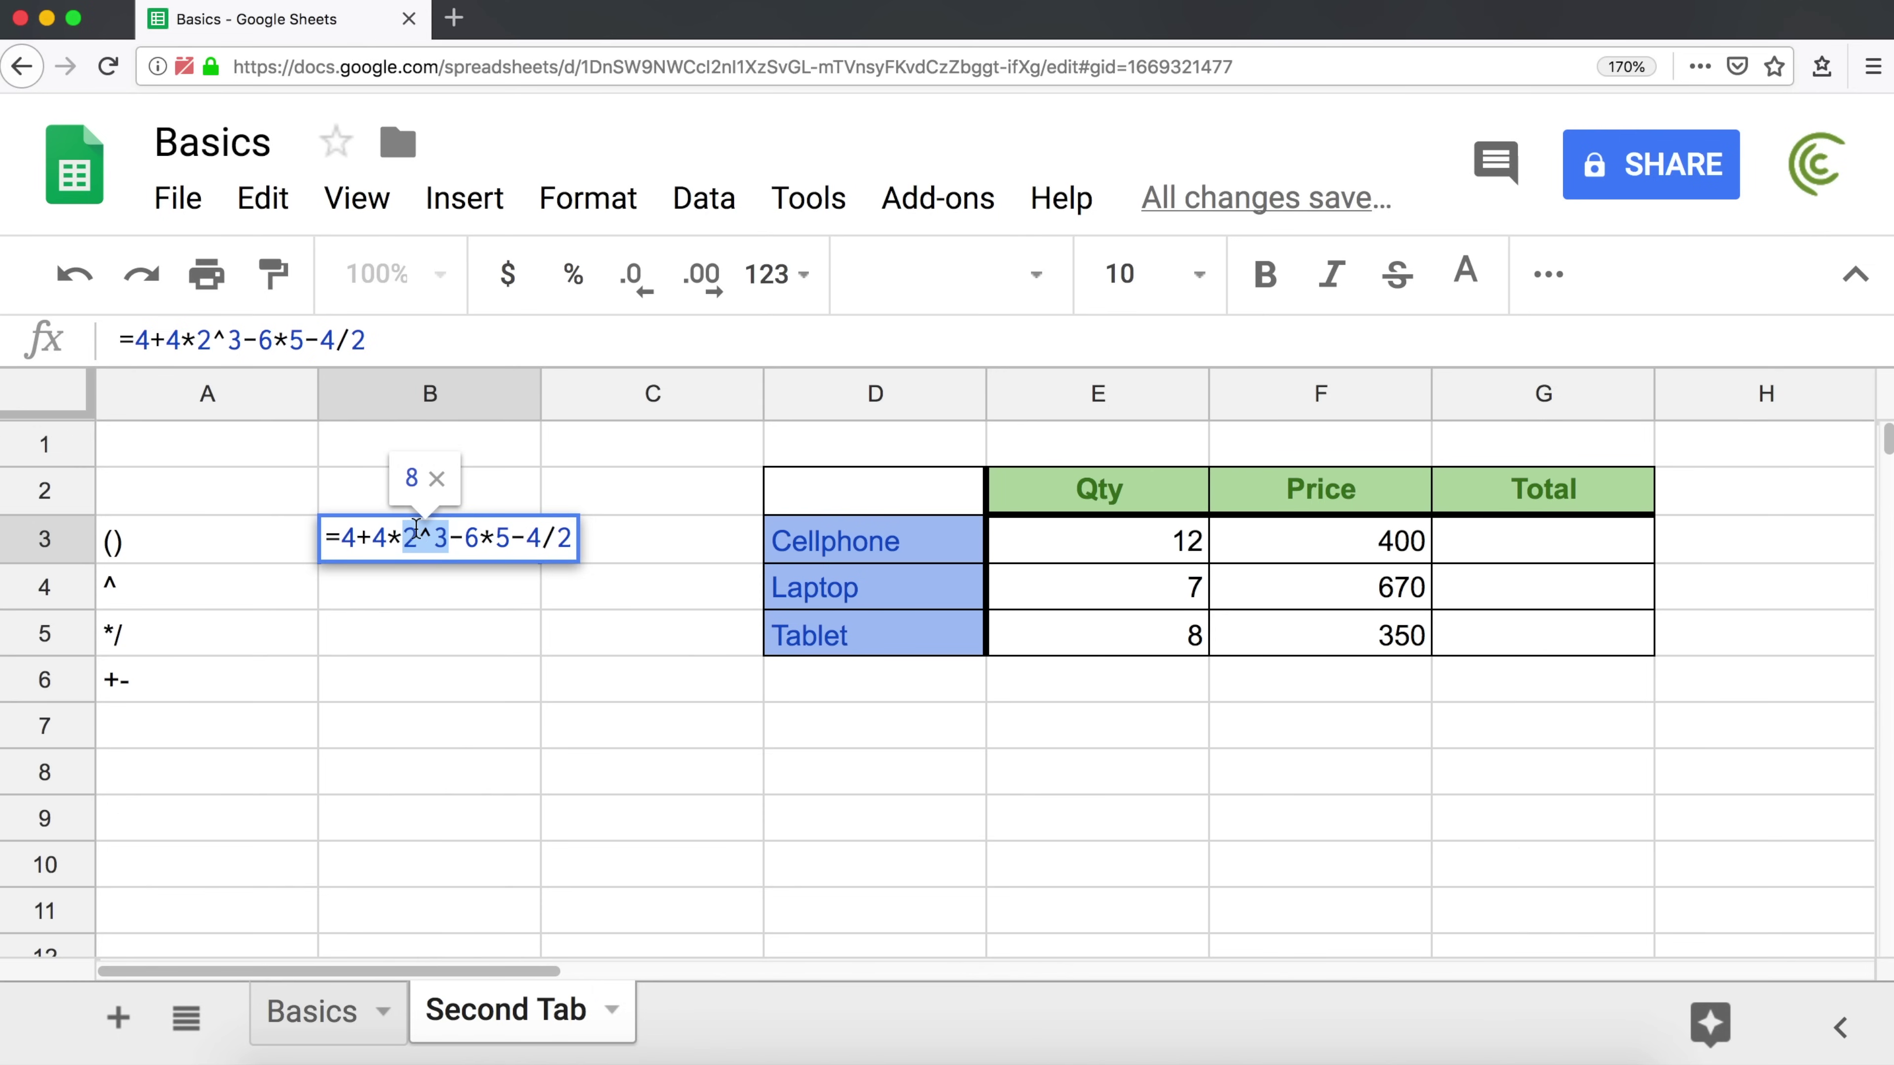
{"action": "left_click_drag", "start_coordinate": [373, 537], "coordinate": [443, 537]}
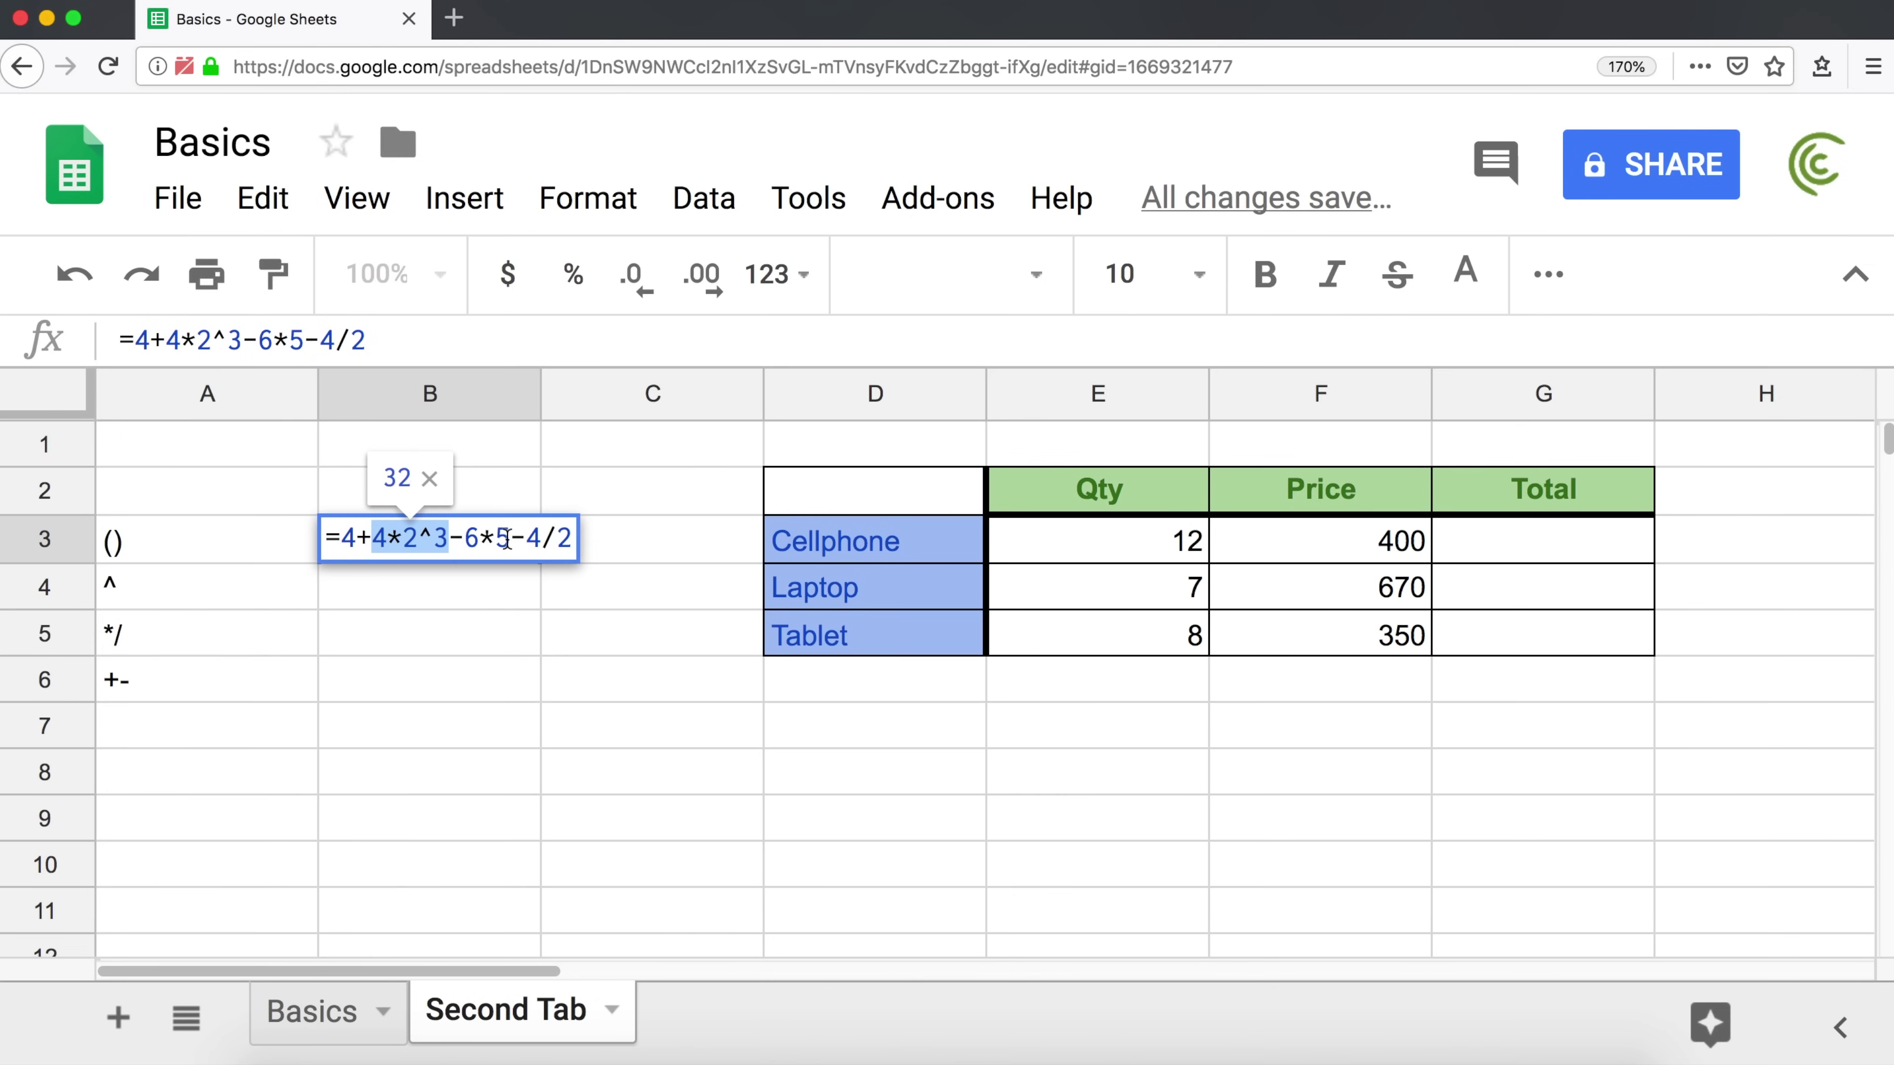
{"action": "left_click_drag", "start_coordinate": [509, 537], "coordinate": [471, 539]}
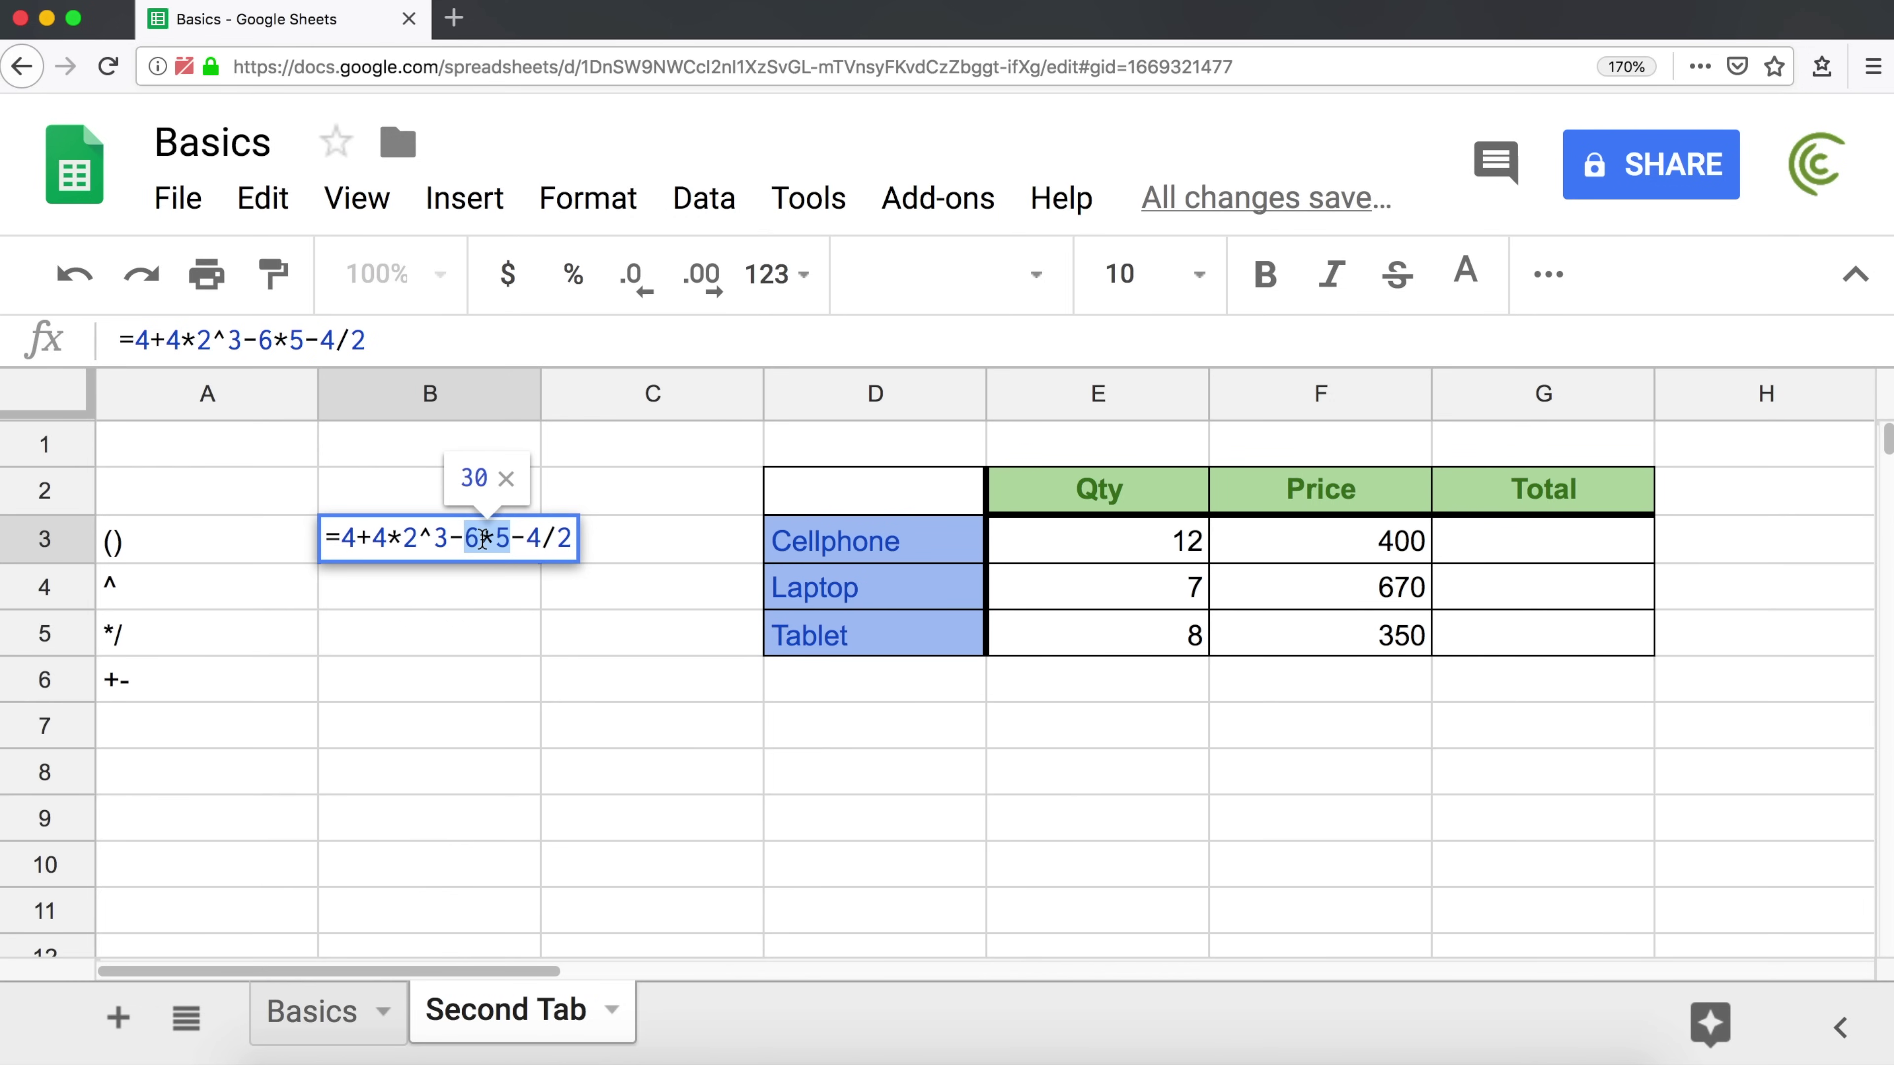
{"action": "left_click_drag", "start_coordinate": [526, 538], "coordinate": [571, 539]}
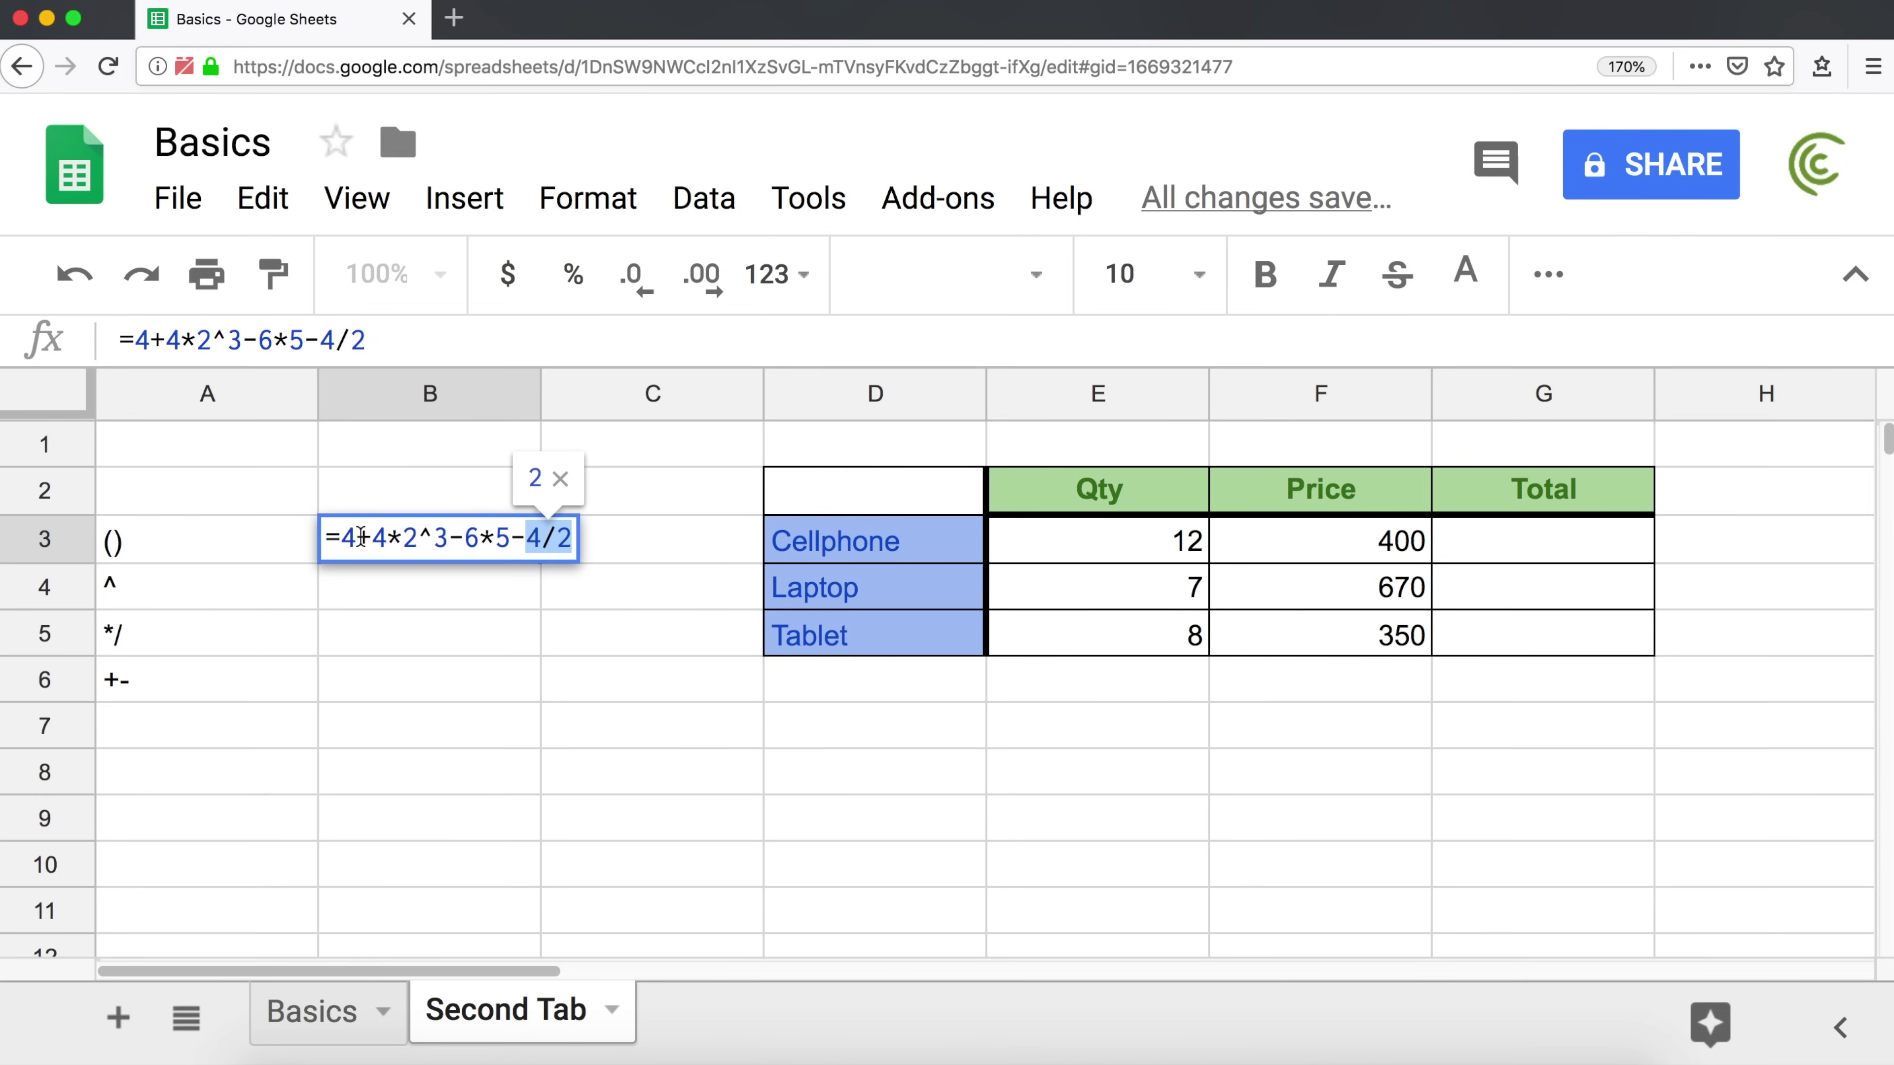
- Re-check the 32, 30 and 2 parts, then commit so B3 shows 4
{"action": "left_click_drag", "start_coordinate": [372, 537], "coordinate": [442, 541]}
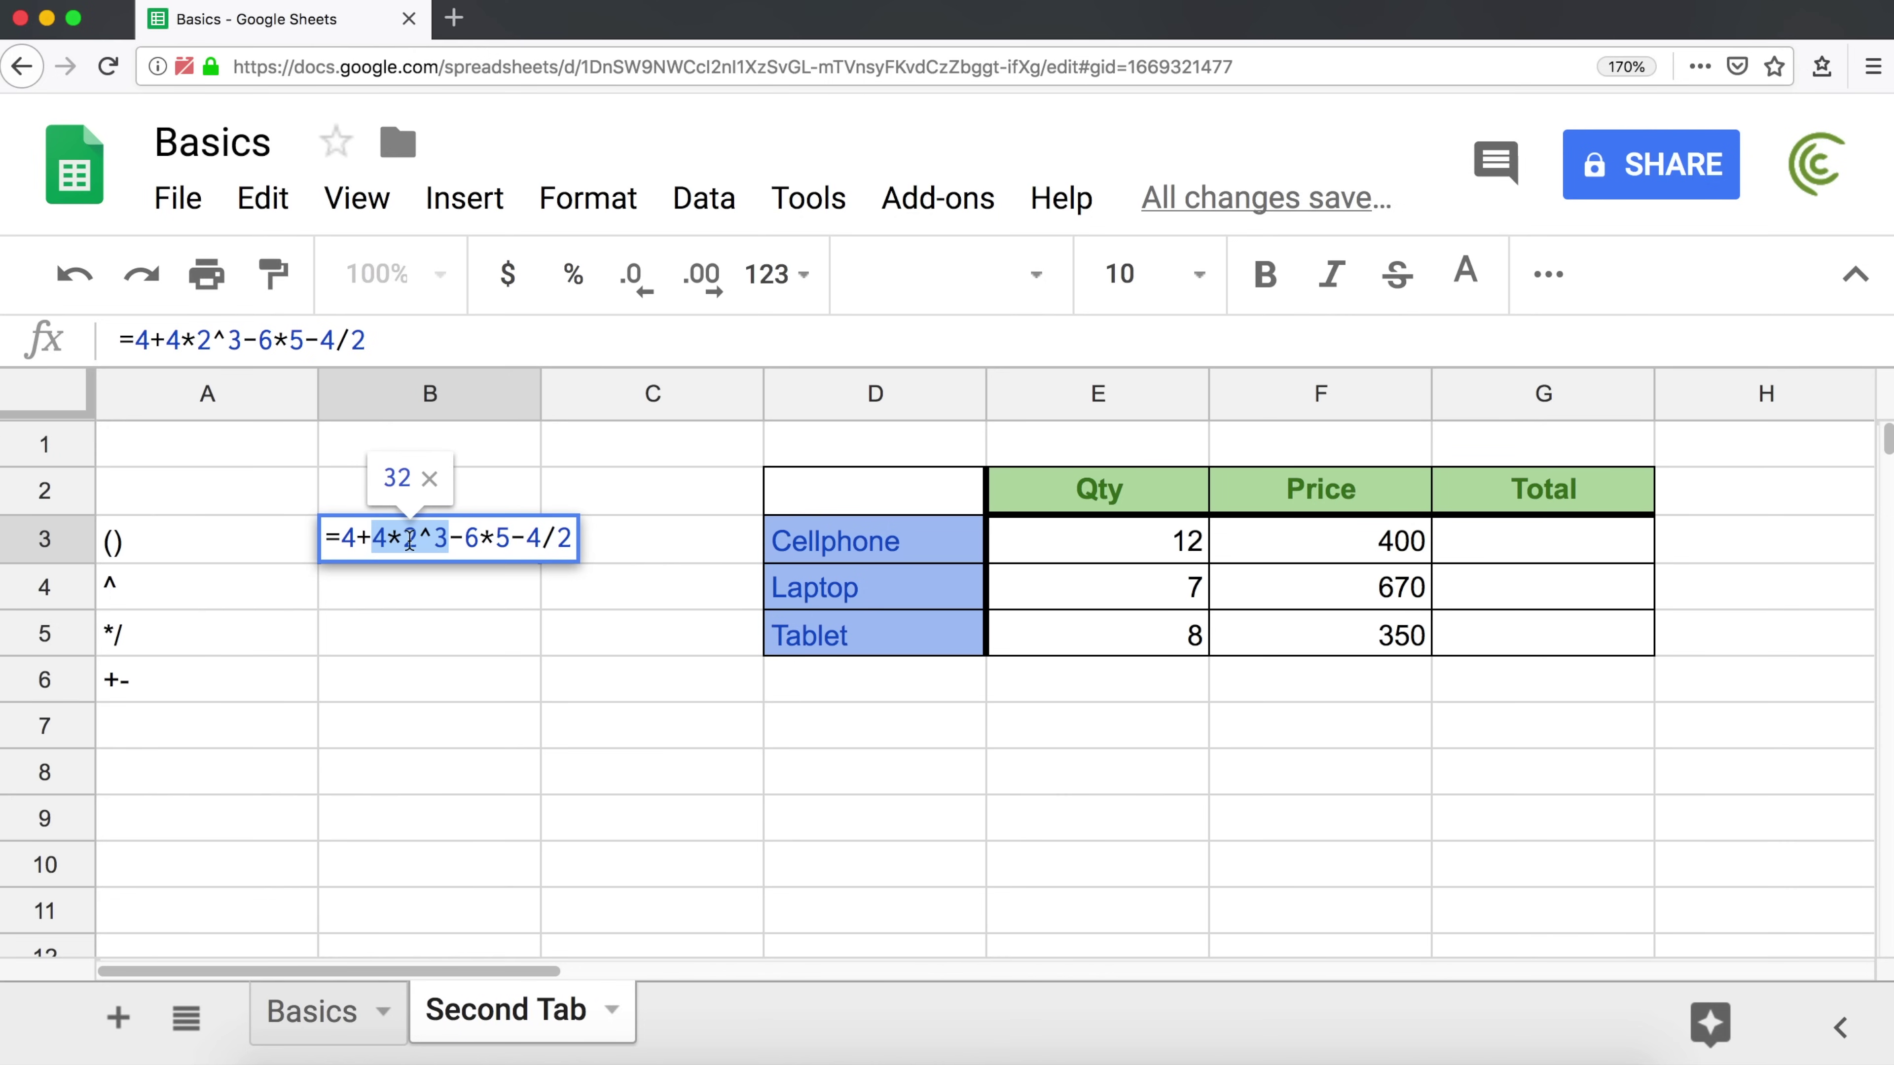
{"action": "left_click_drag", "start_coordinate": [466, 539], "coordinate": [498, 537]}
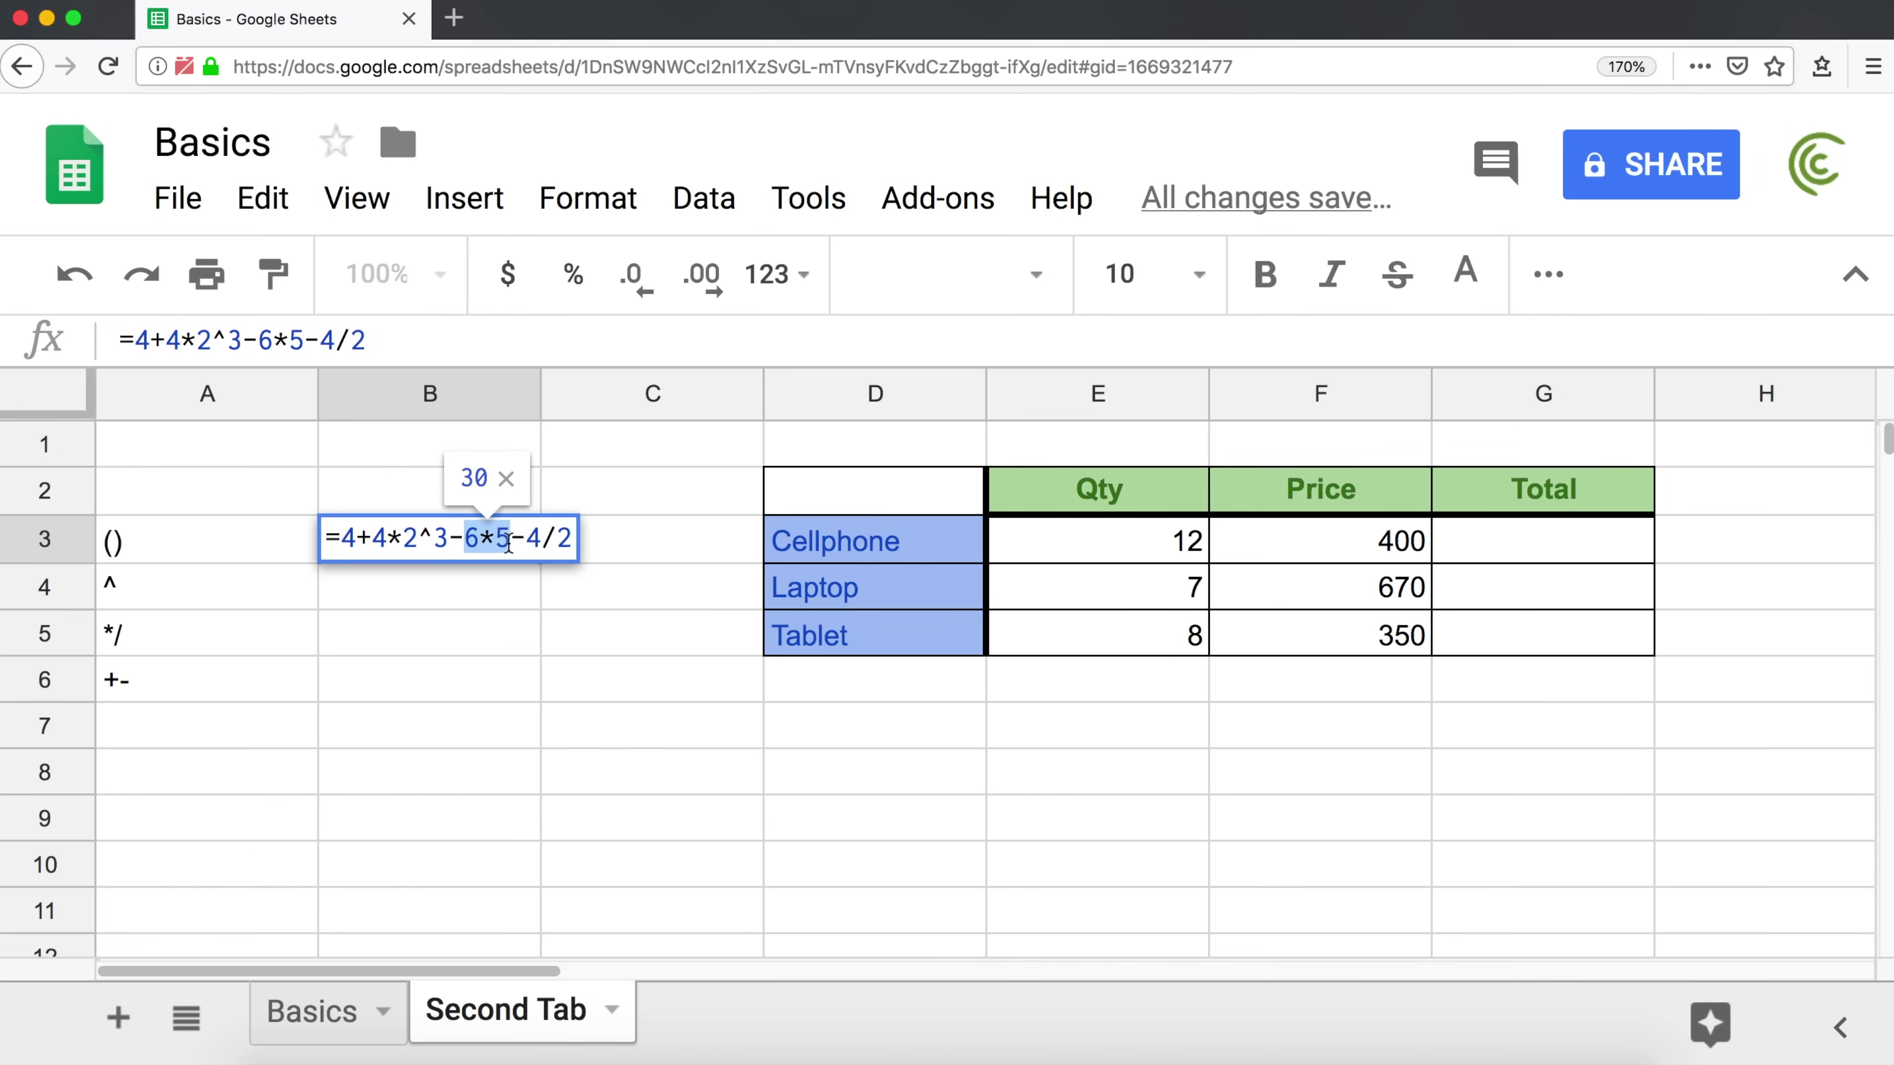
{"action": "left_click_drag", "start_coordinate": [524, 538], "coordinate": [600, 542]}
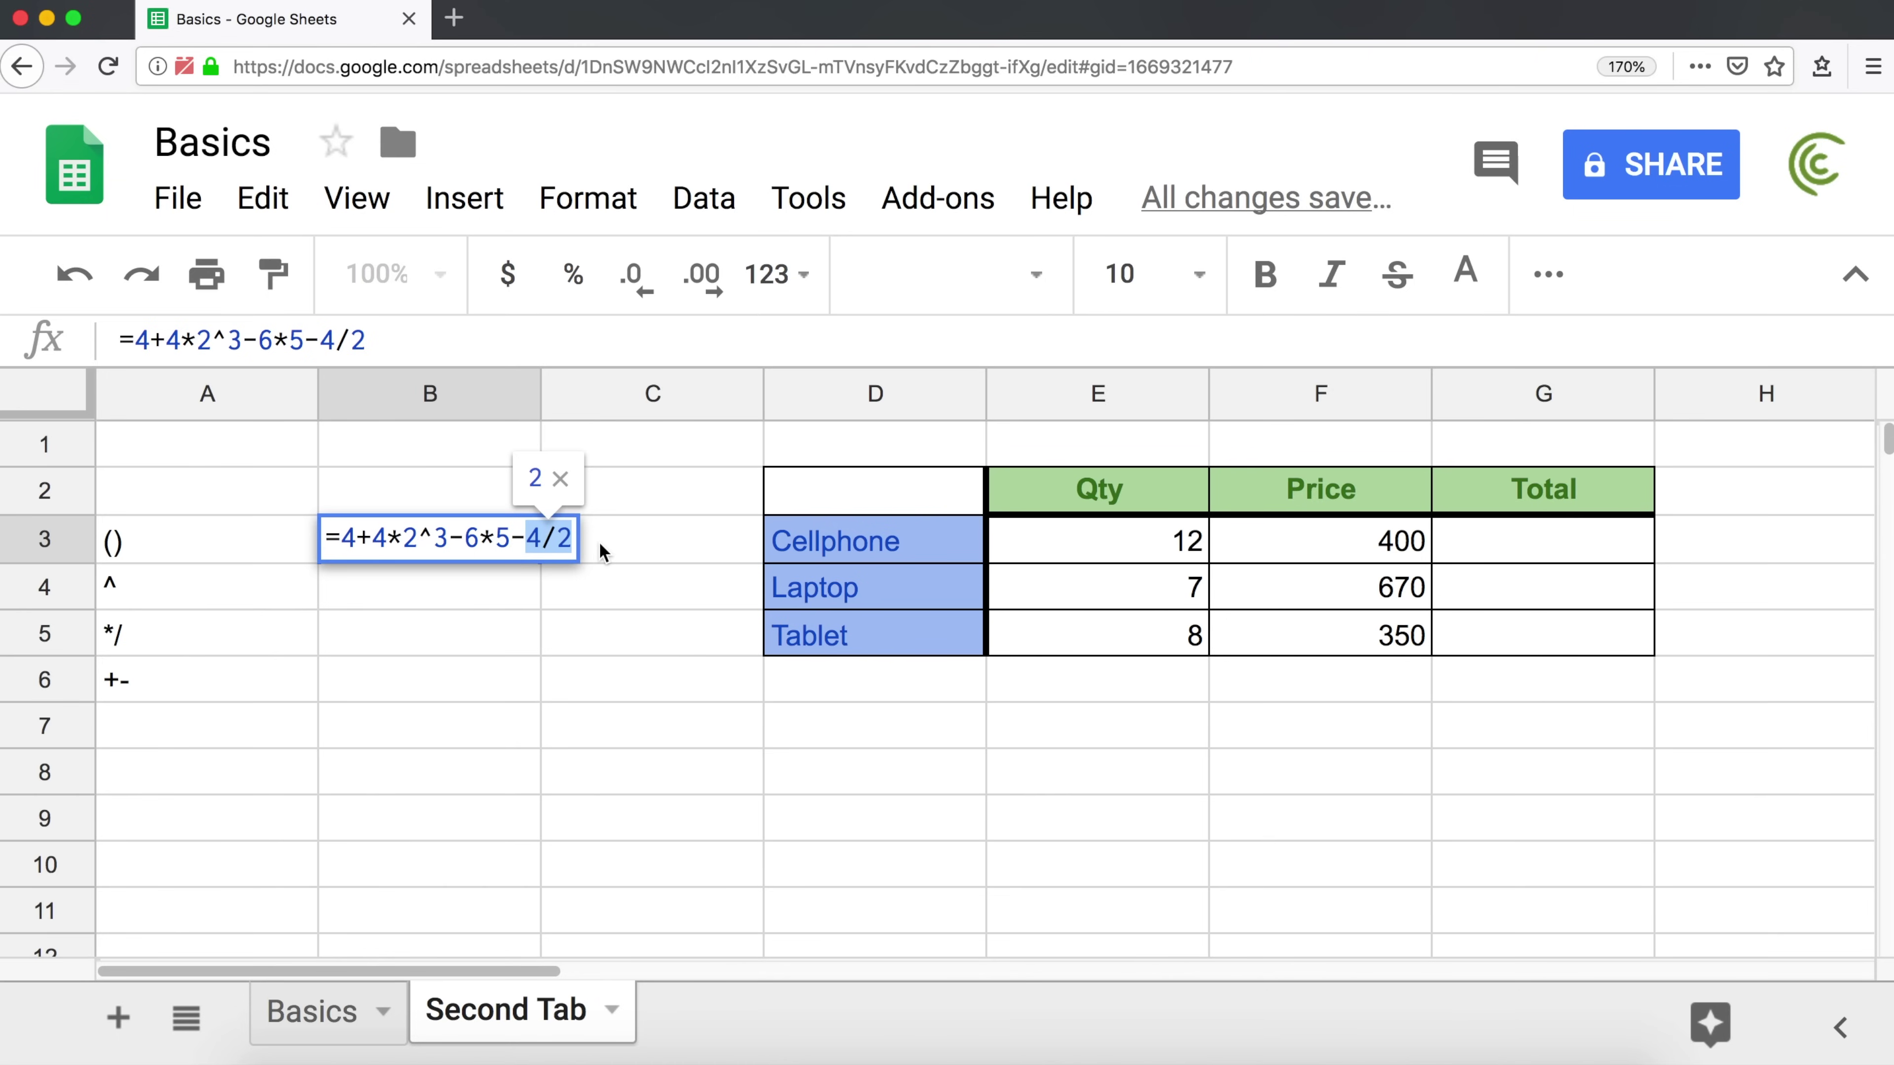
{"action": "left_click", "coordinate": [570, 539]}
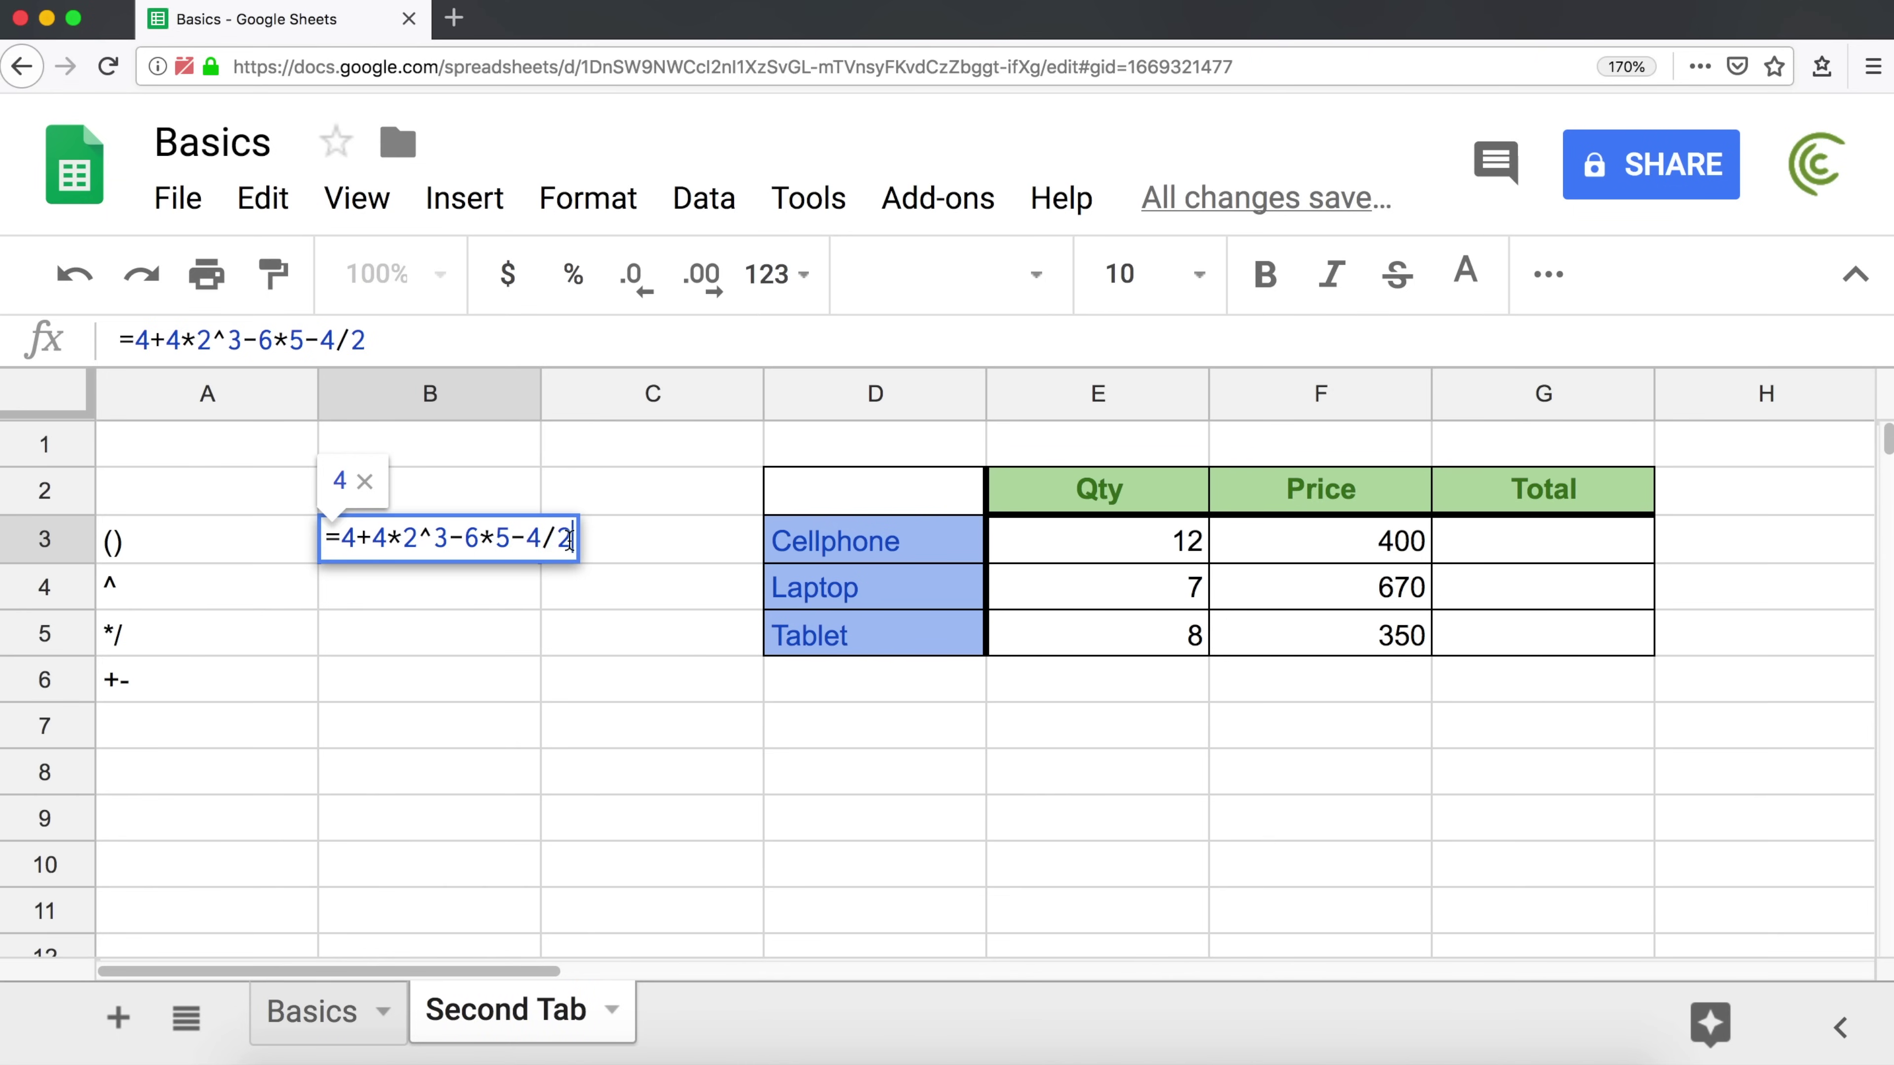
{"action": "key", "text": "Return"}
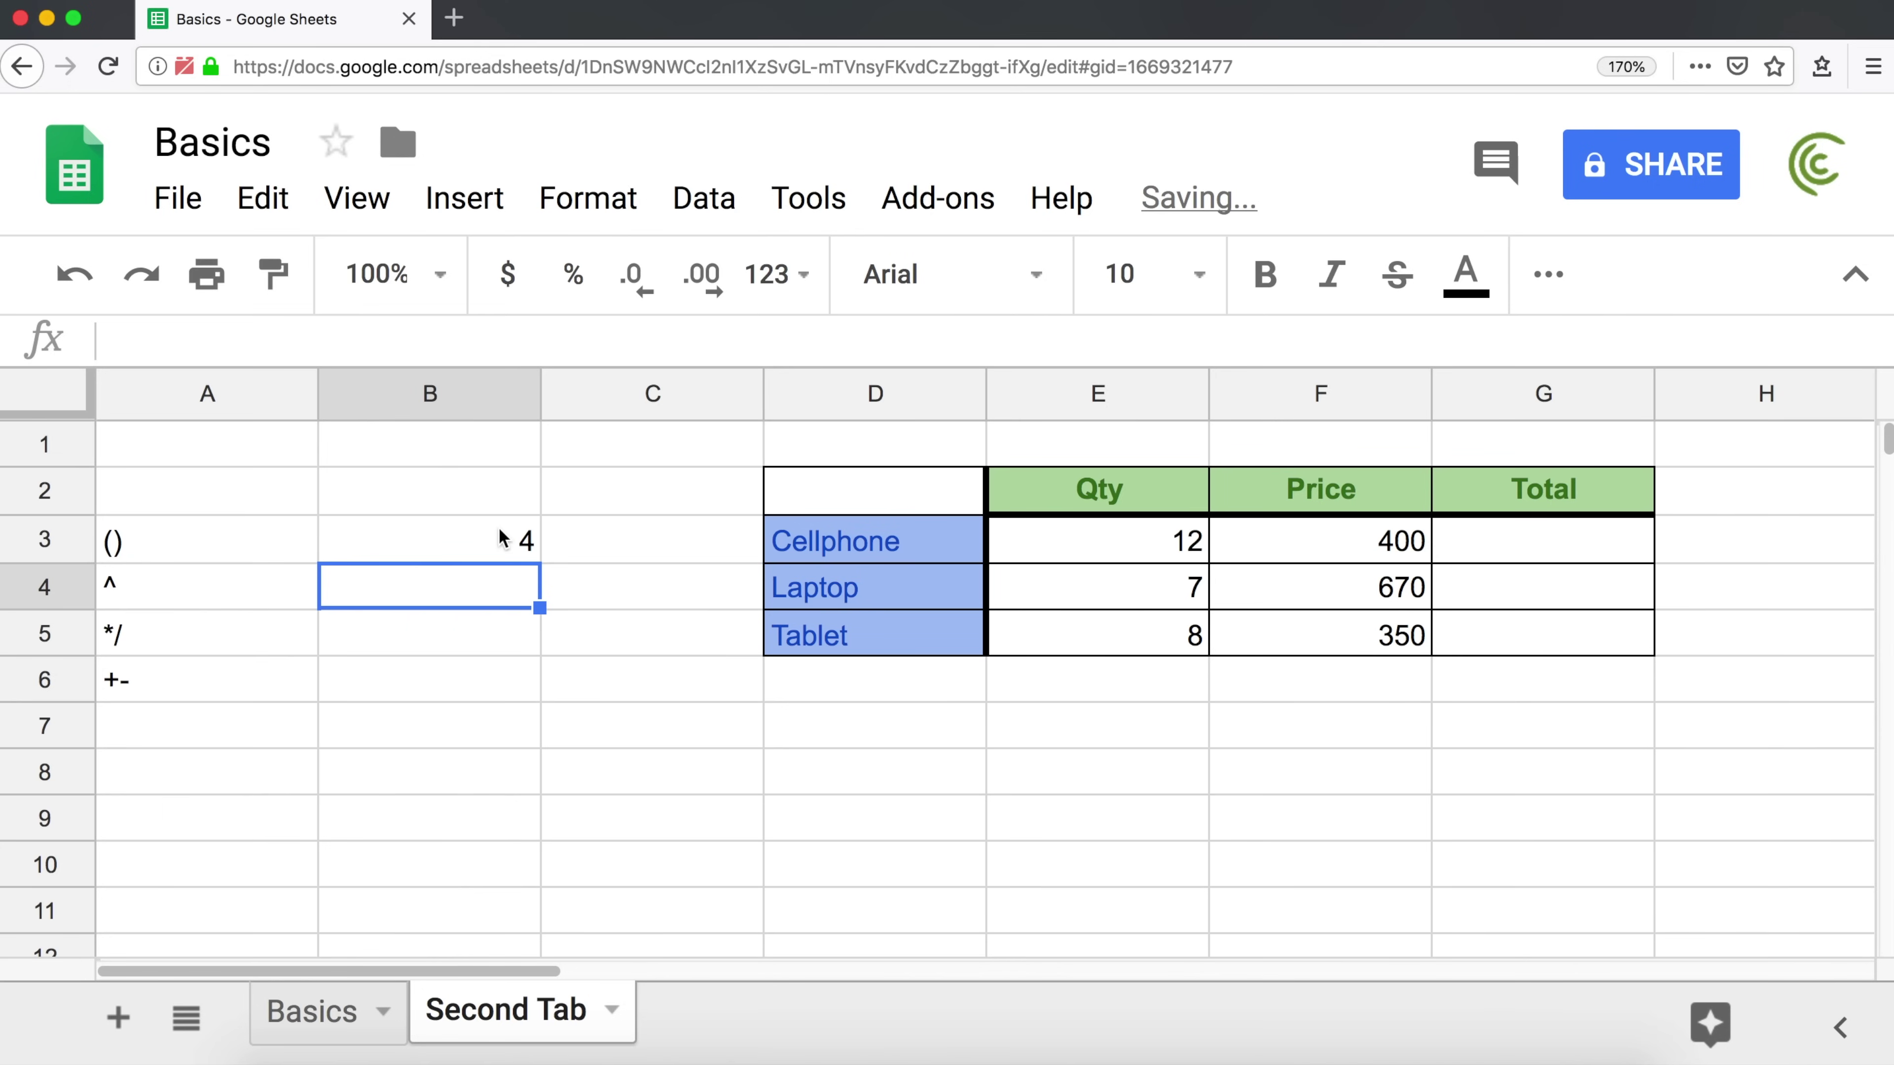
{"action": "left_click", "coordinate": [503, 538]}
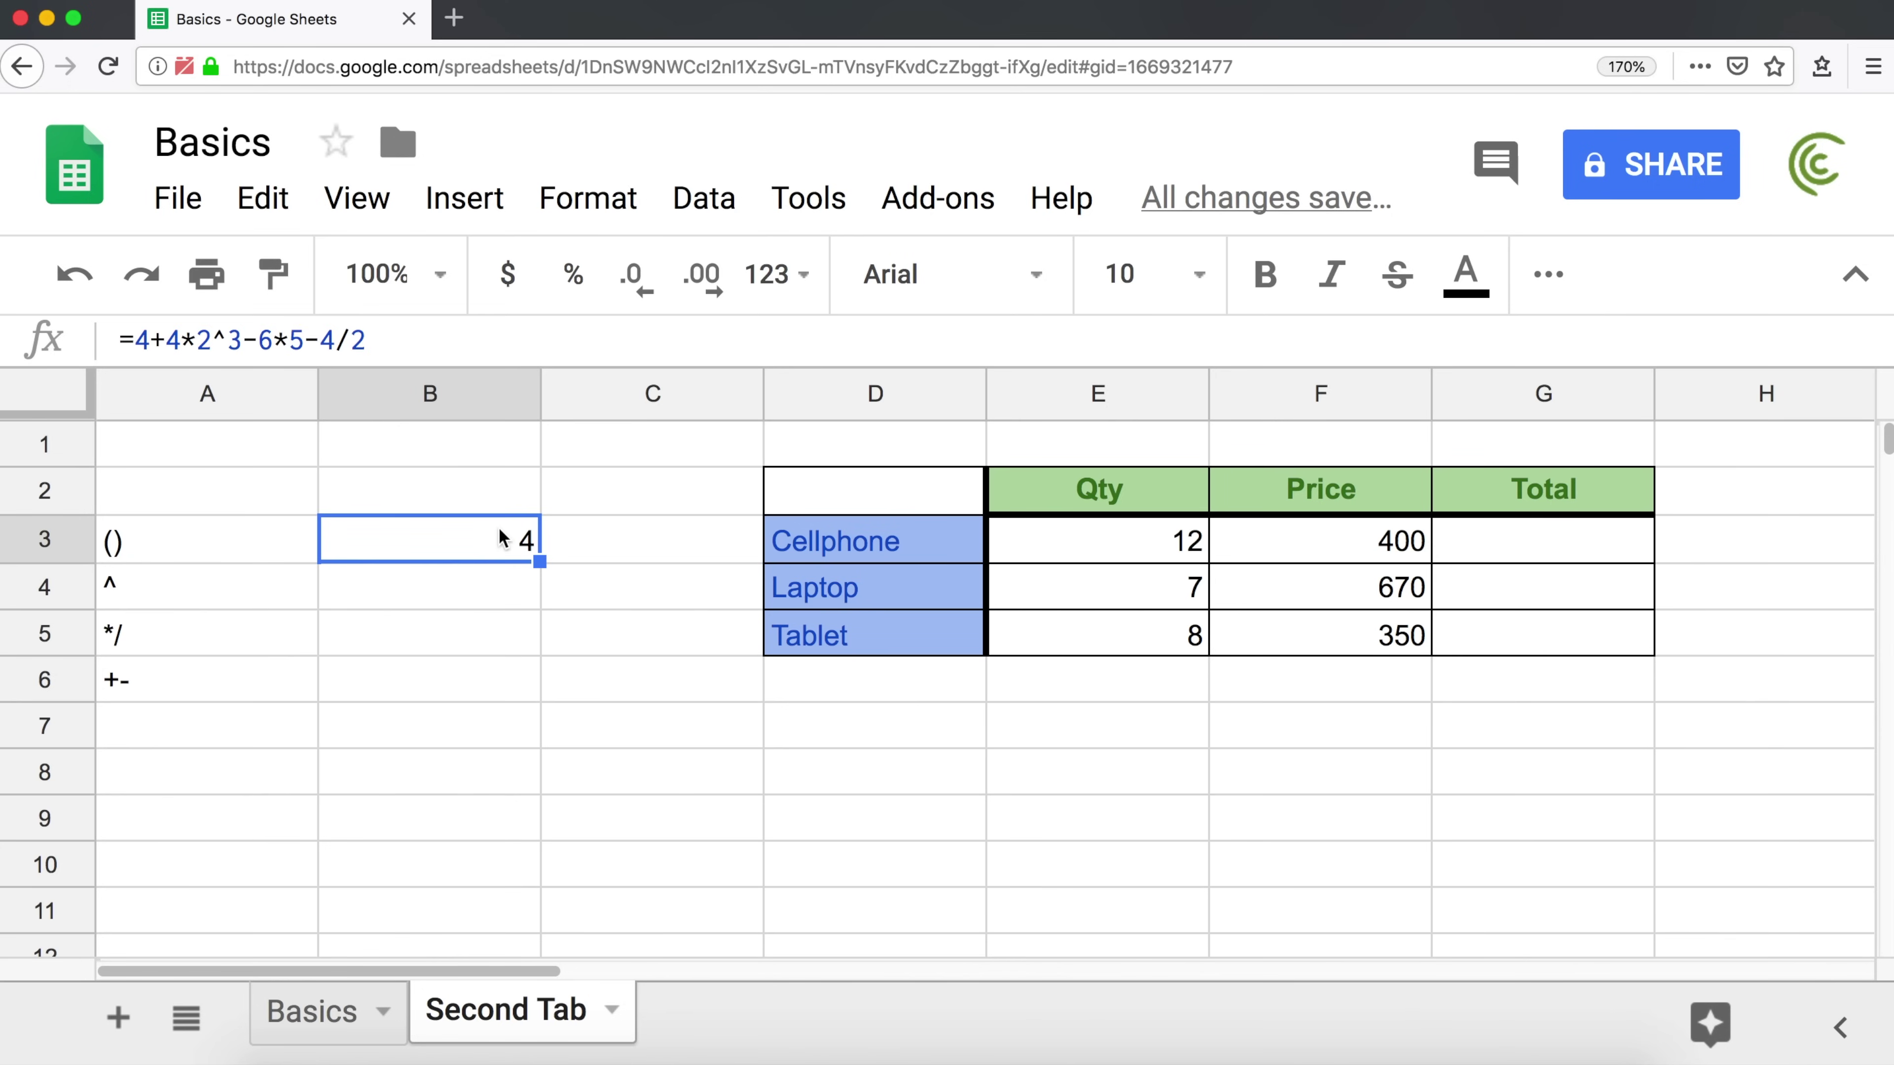
{"action": "double_click", "coordinate": [503, 539]}
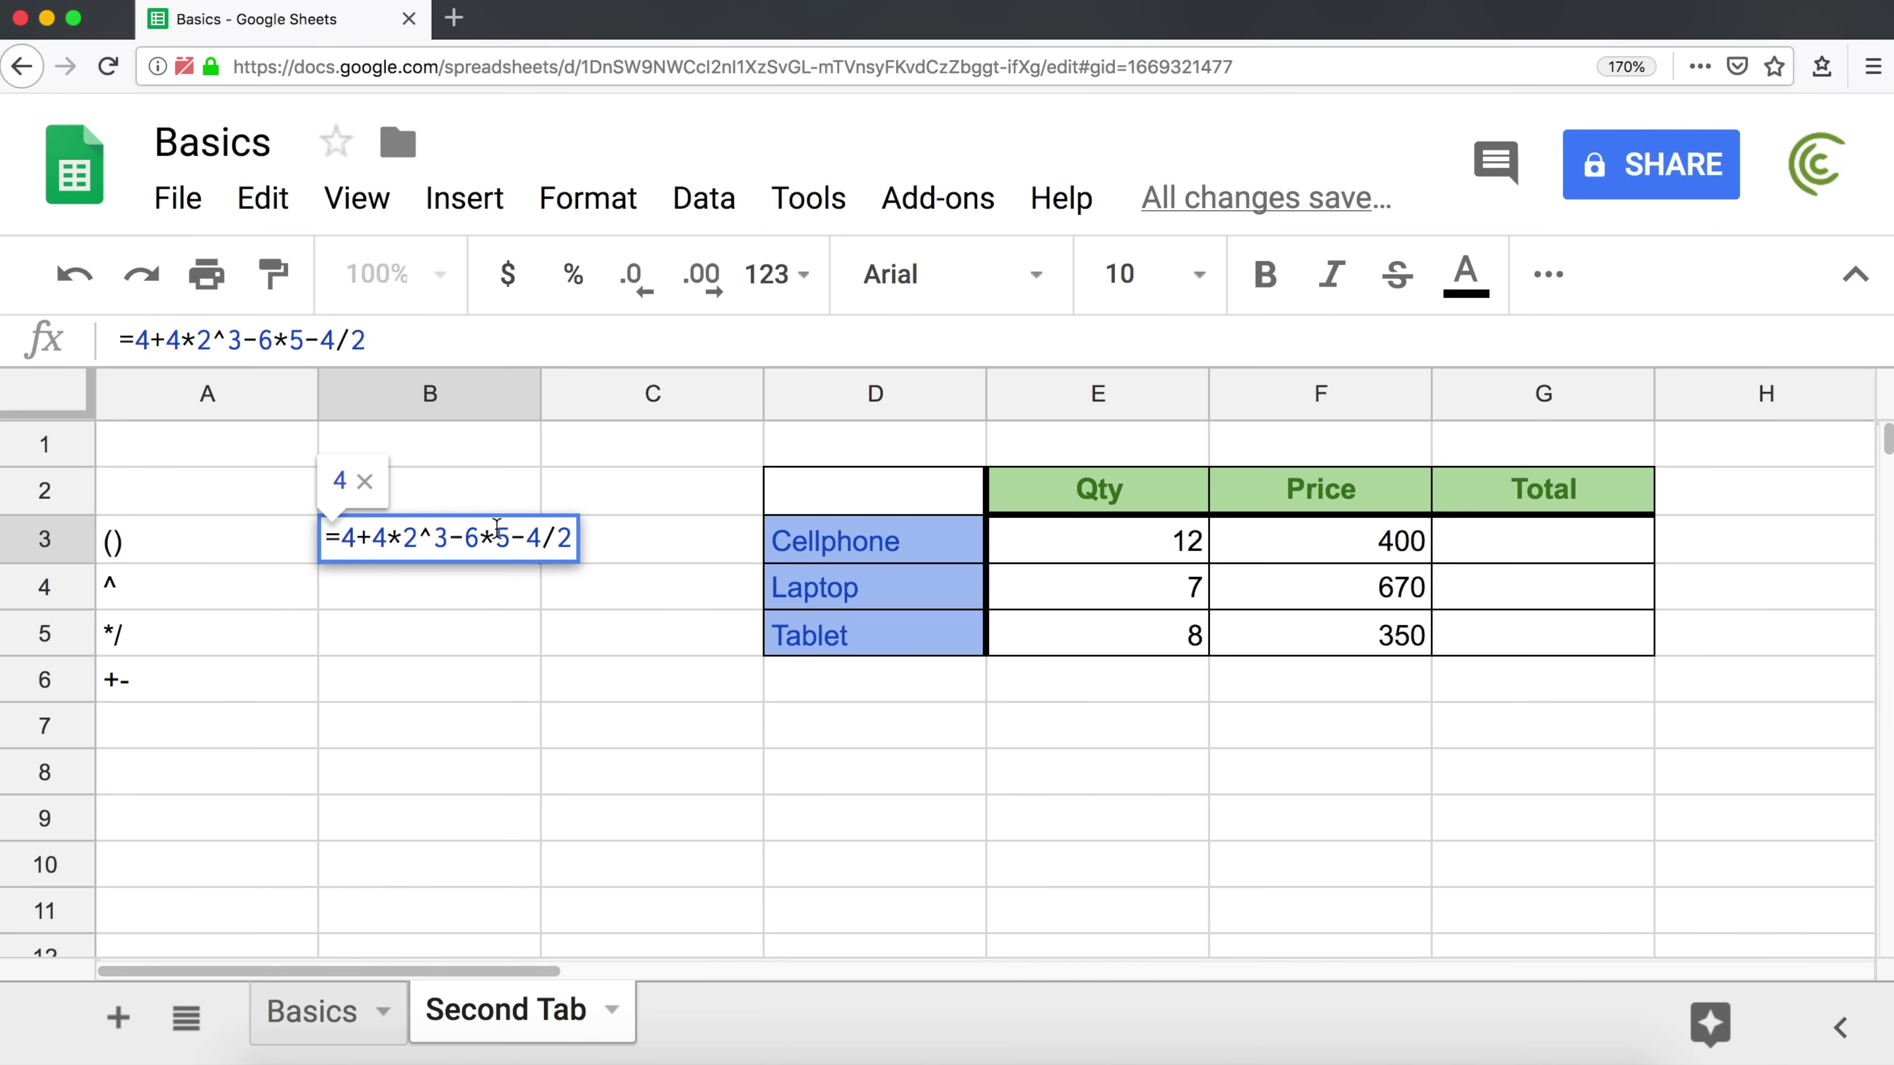
- Commit B3's =4+4*2^3-6*5-4/2 formula so the cell displays 4
{"action": "key", "text": "Return"}
- Select the product table, names, headers, and Cellphone's quantity 12 and price 400
{"action": "left_click_drag", "start_coordinate": [873, 491], "coordinate": [1459, 613]}
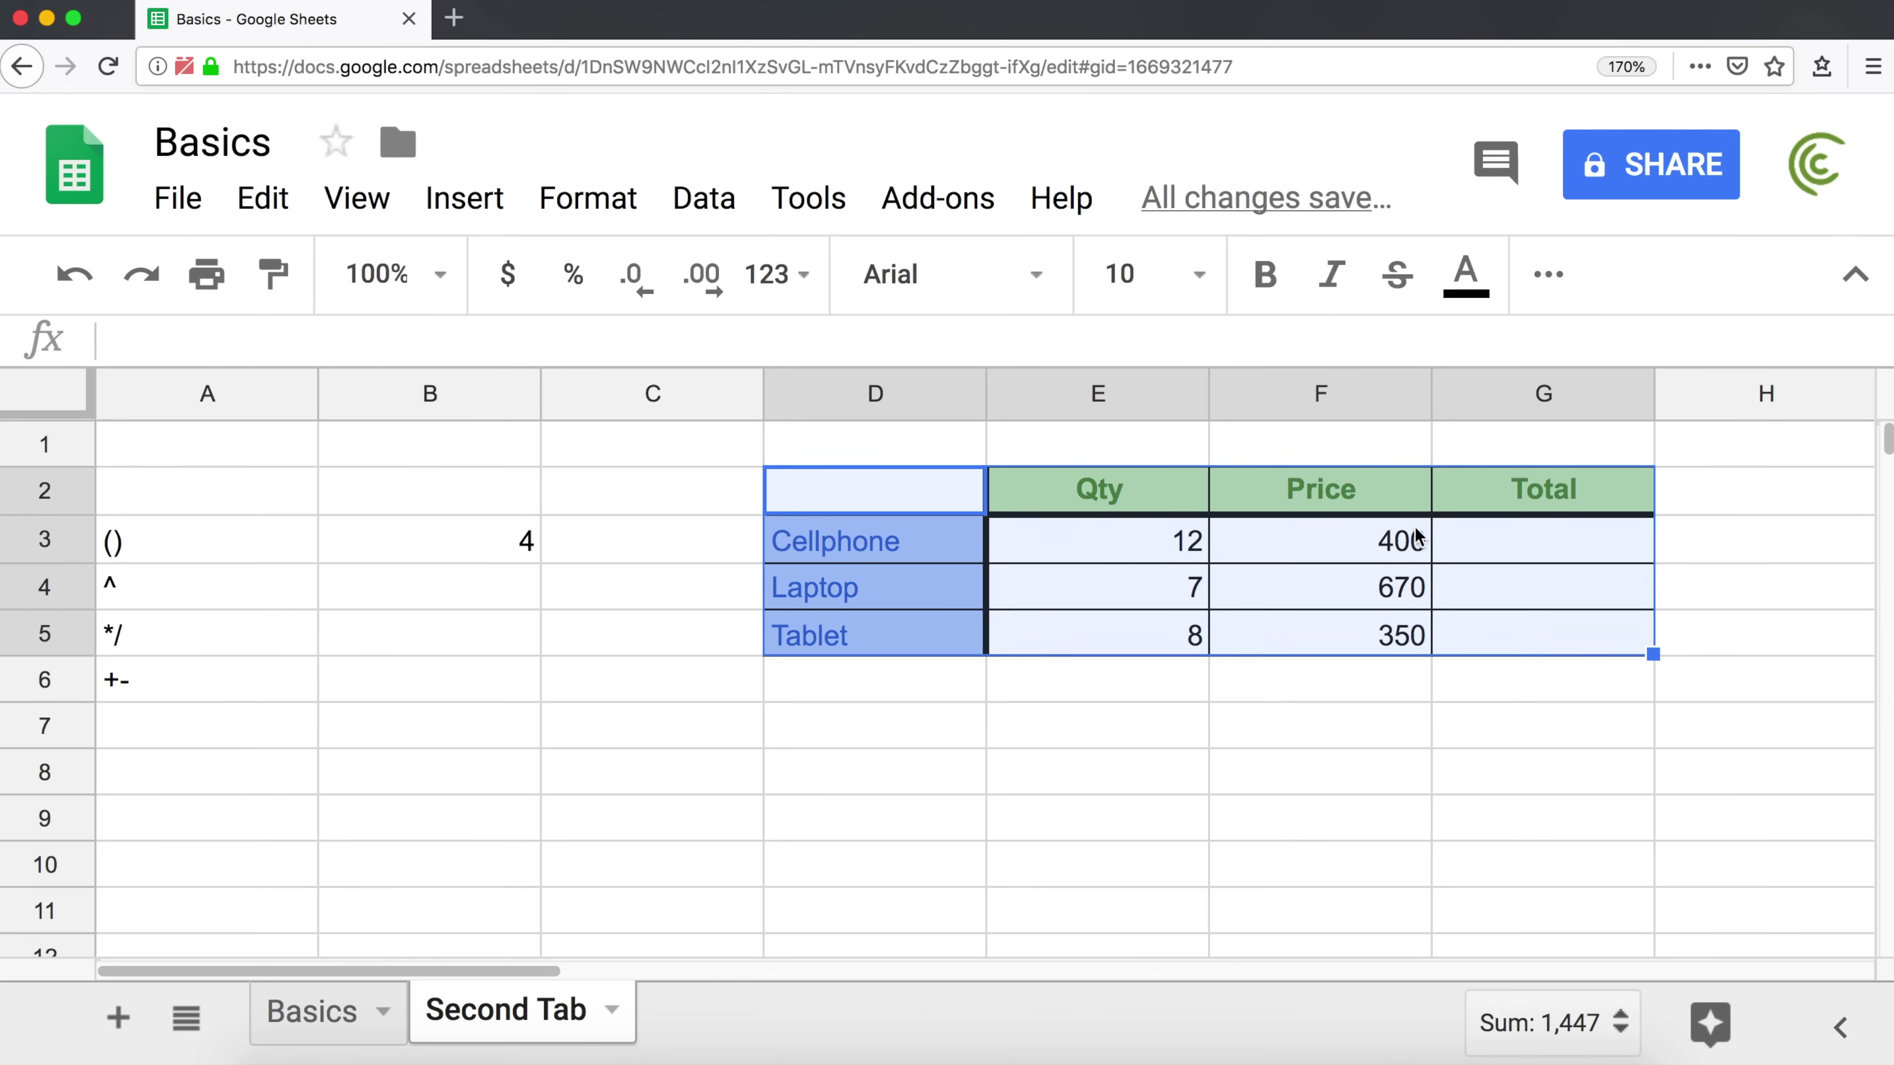
{"action": "left_click_drag", "start_coordinate": [869, 541], "coordinate": [869, 675]}
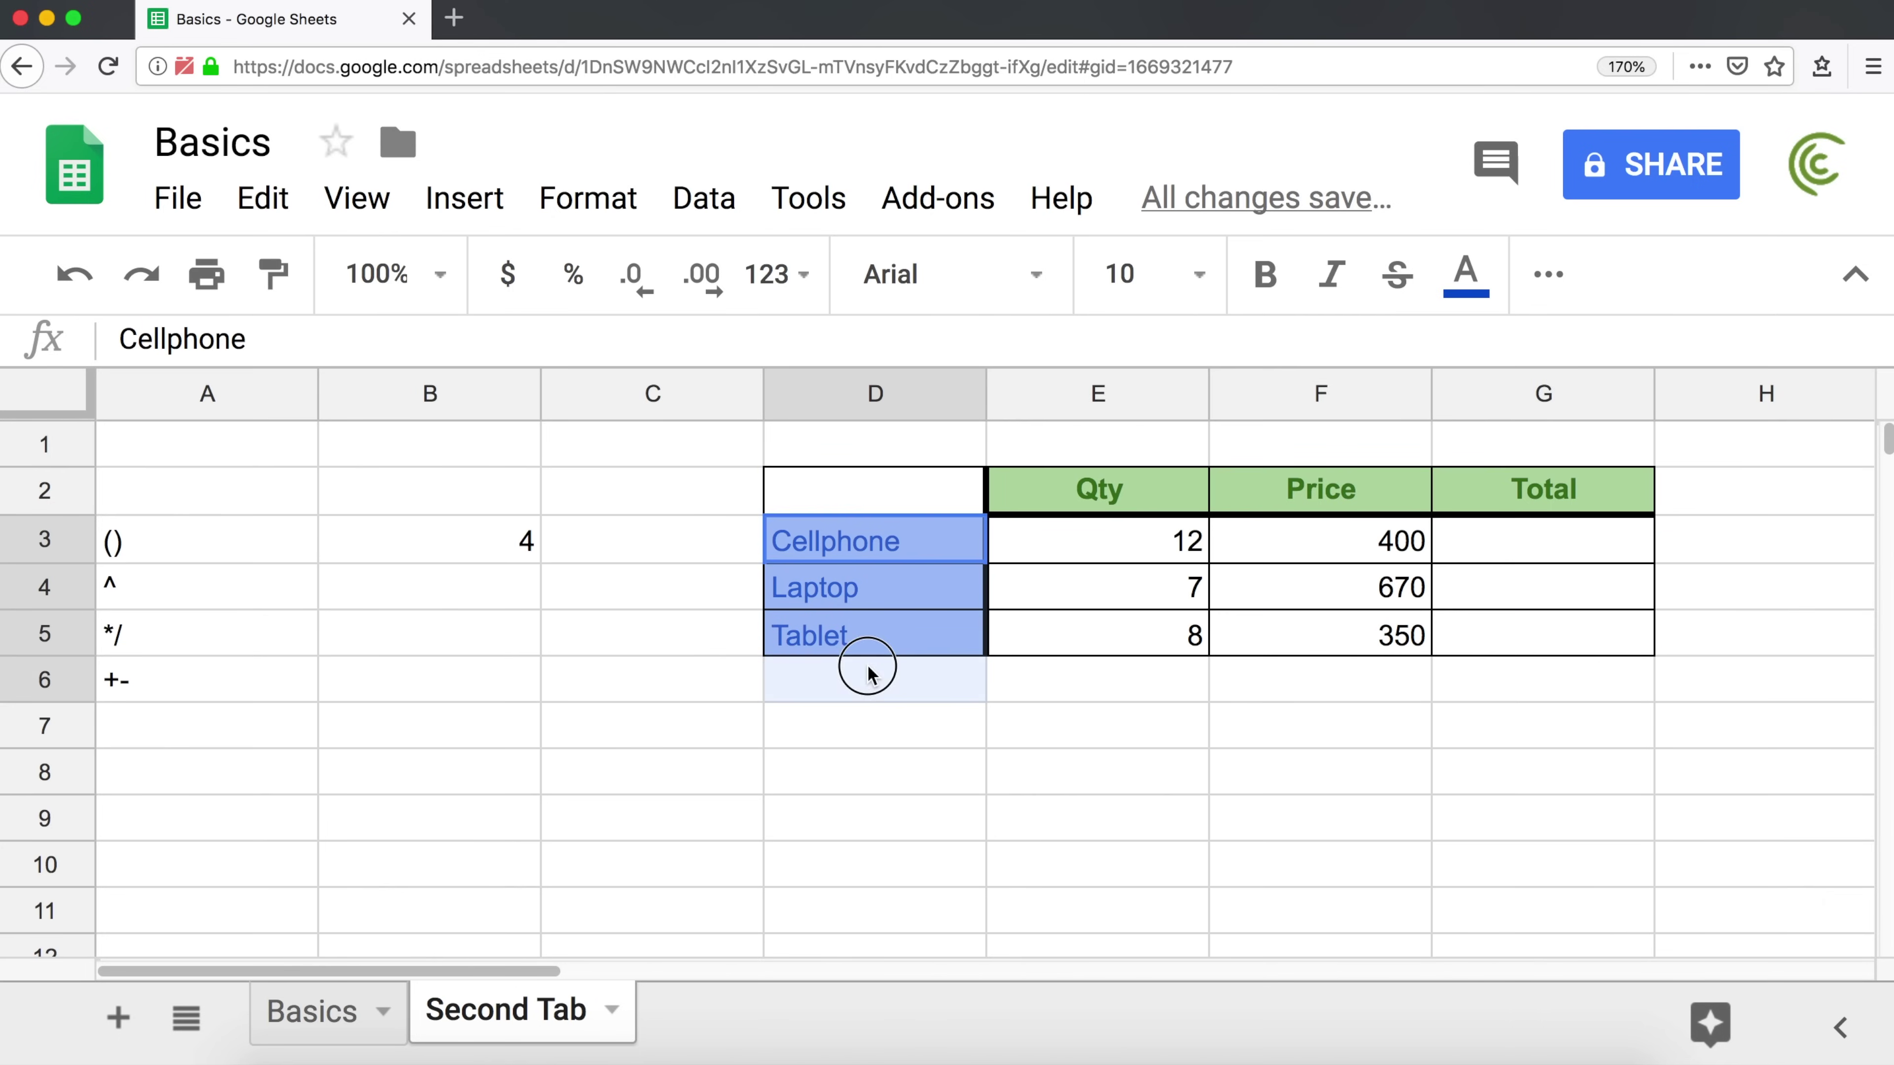
{"action": "left_click", "coordinate": [1090, 500]}
{"action": "left_click", "coordinate": [1376, 497]}
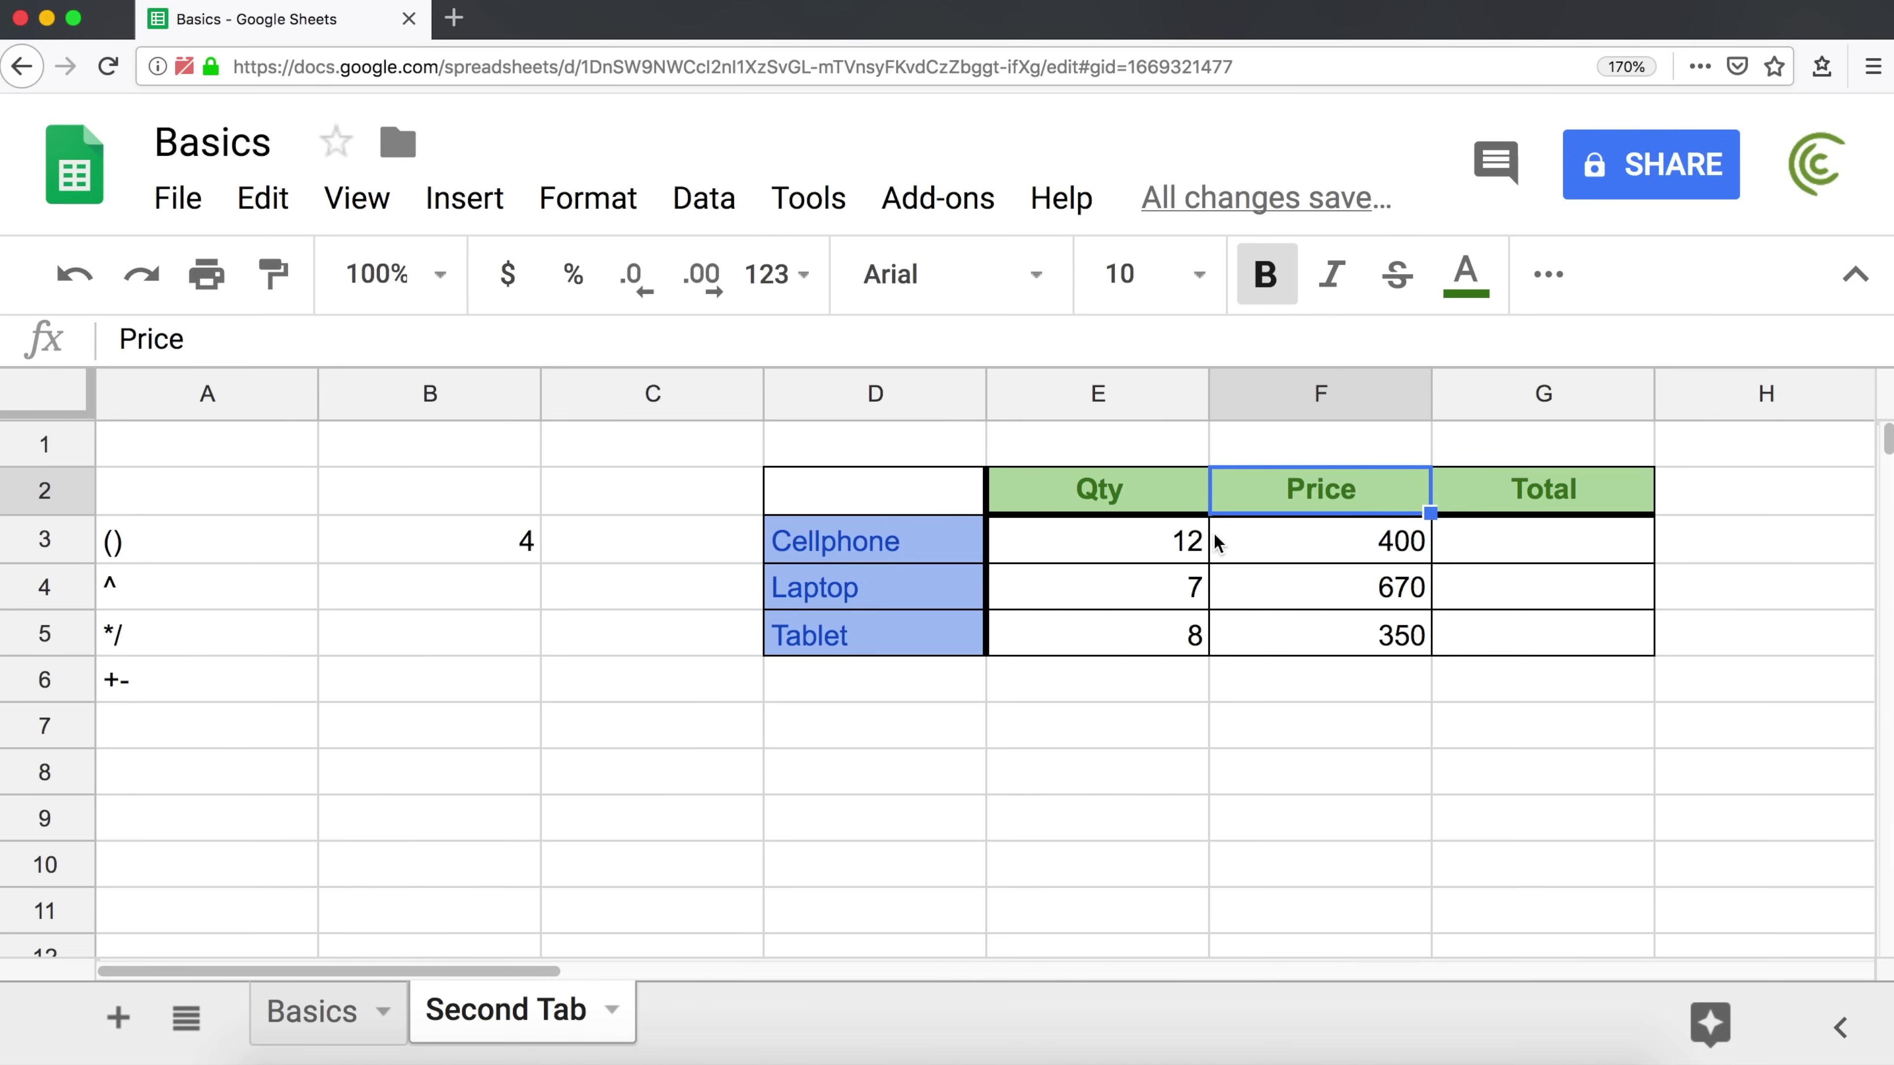
{"action": "left_click", "coordinate": [1174, 548]}
{"action": "left_click", "coordinate": [1370, 556]}
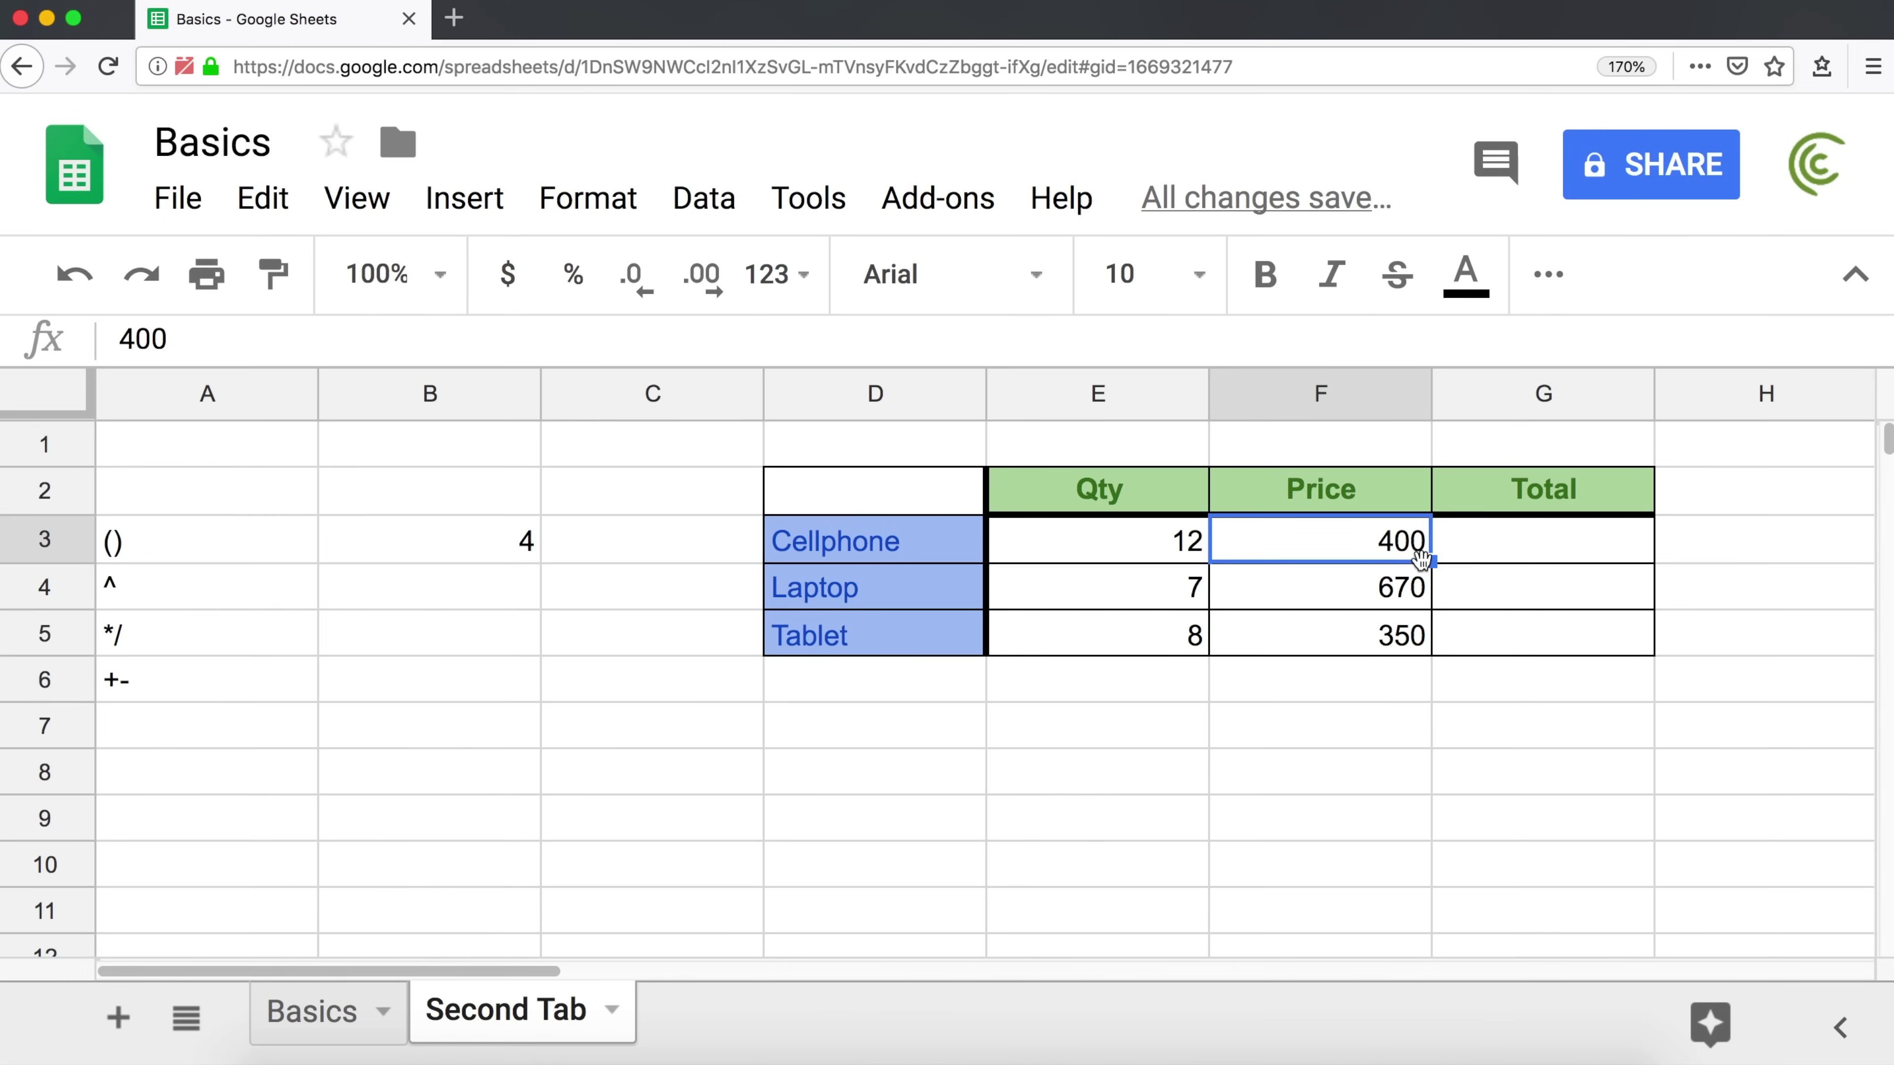
- Enter =12*400 as the Cellphone Total in G3
{"action": "left_click", "coordinate": [1517, 553]}
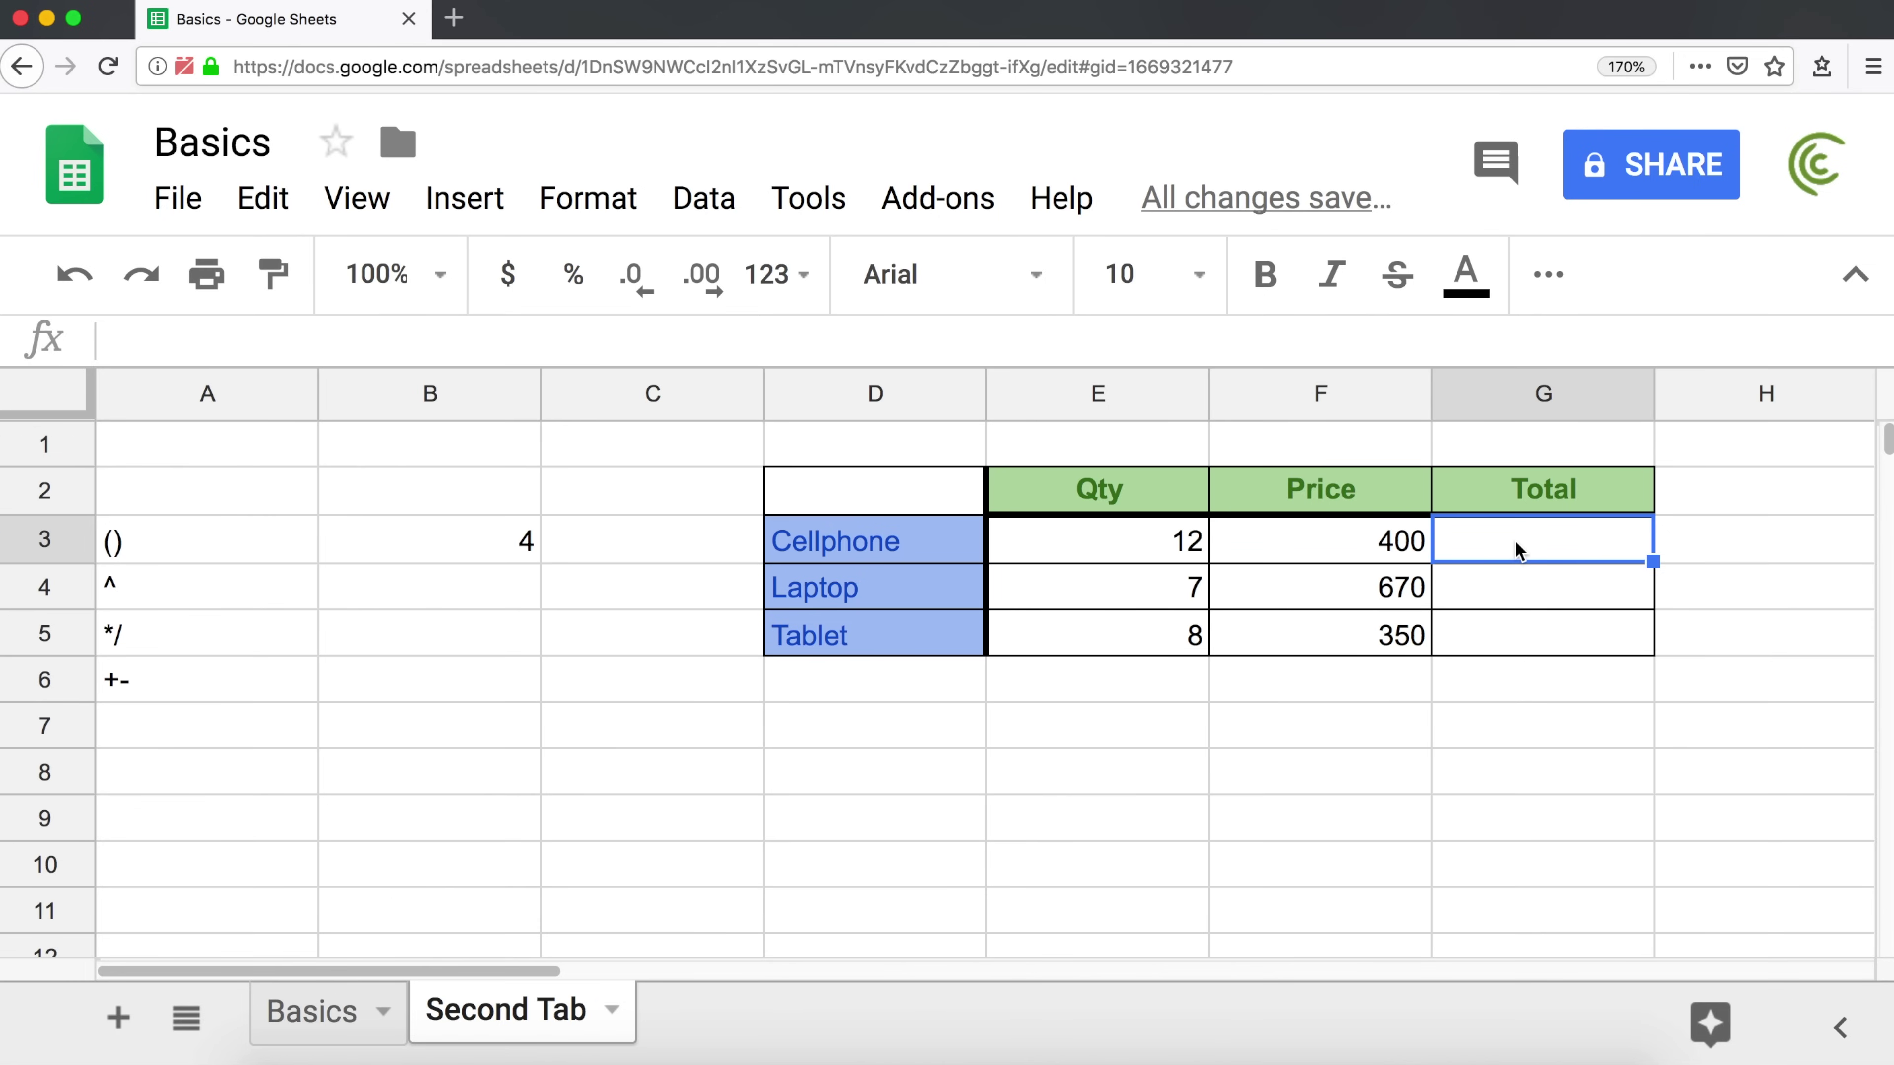
{"action": "type", "text": "="}
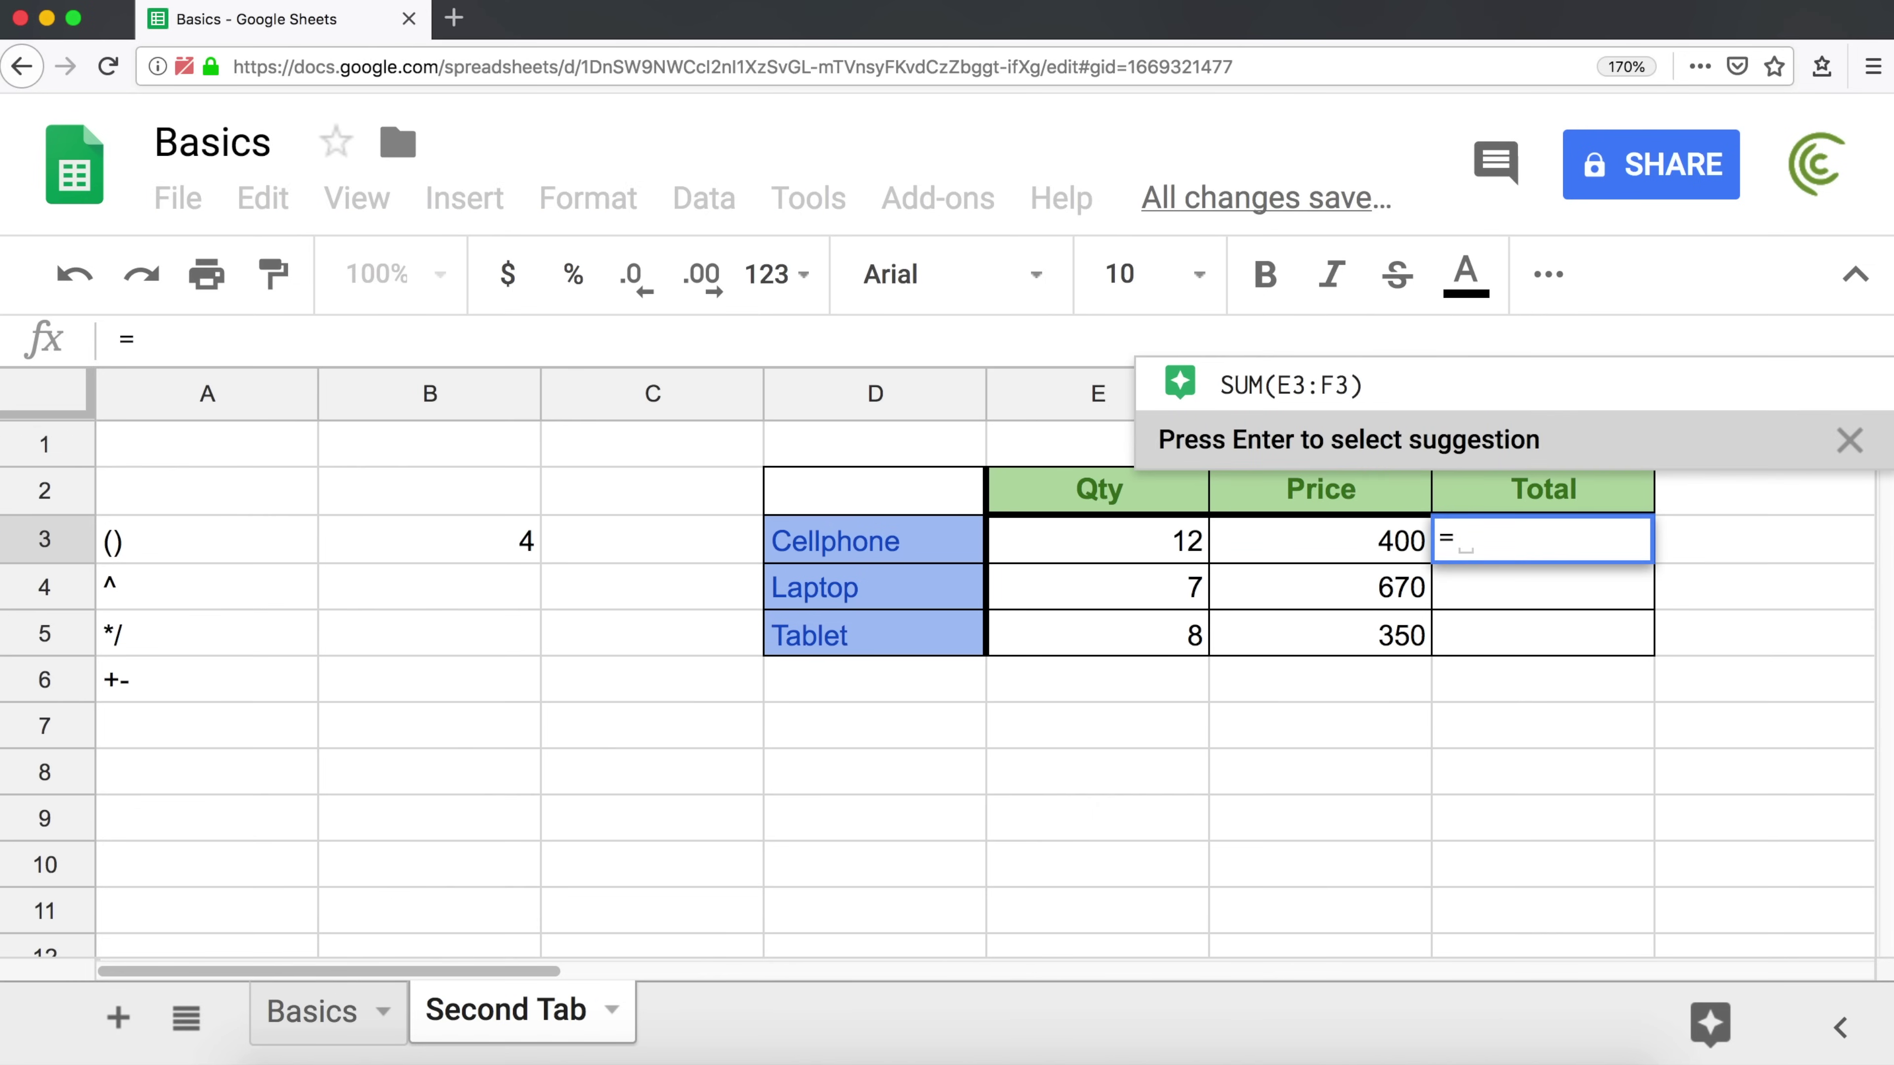
{"action": "type", "text": "12*"}
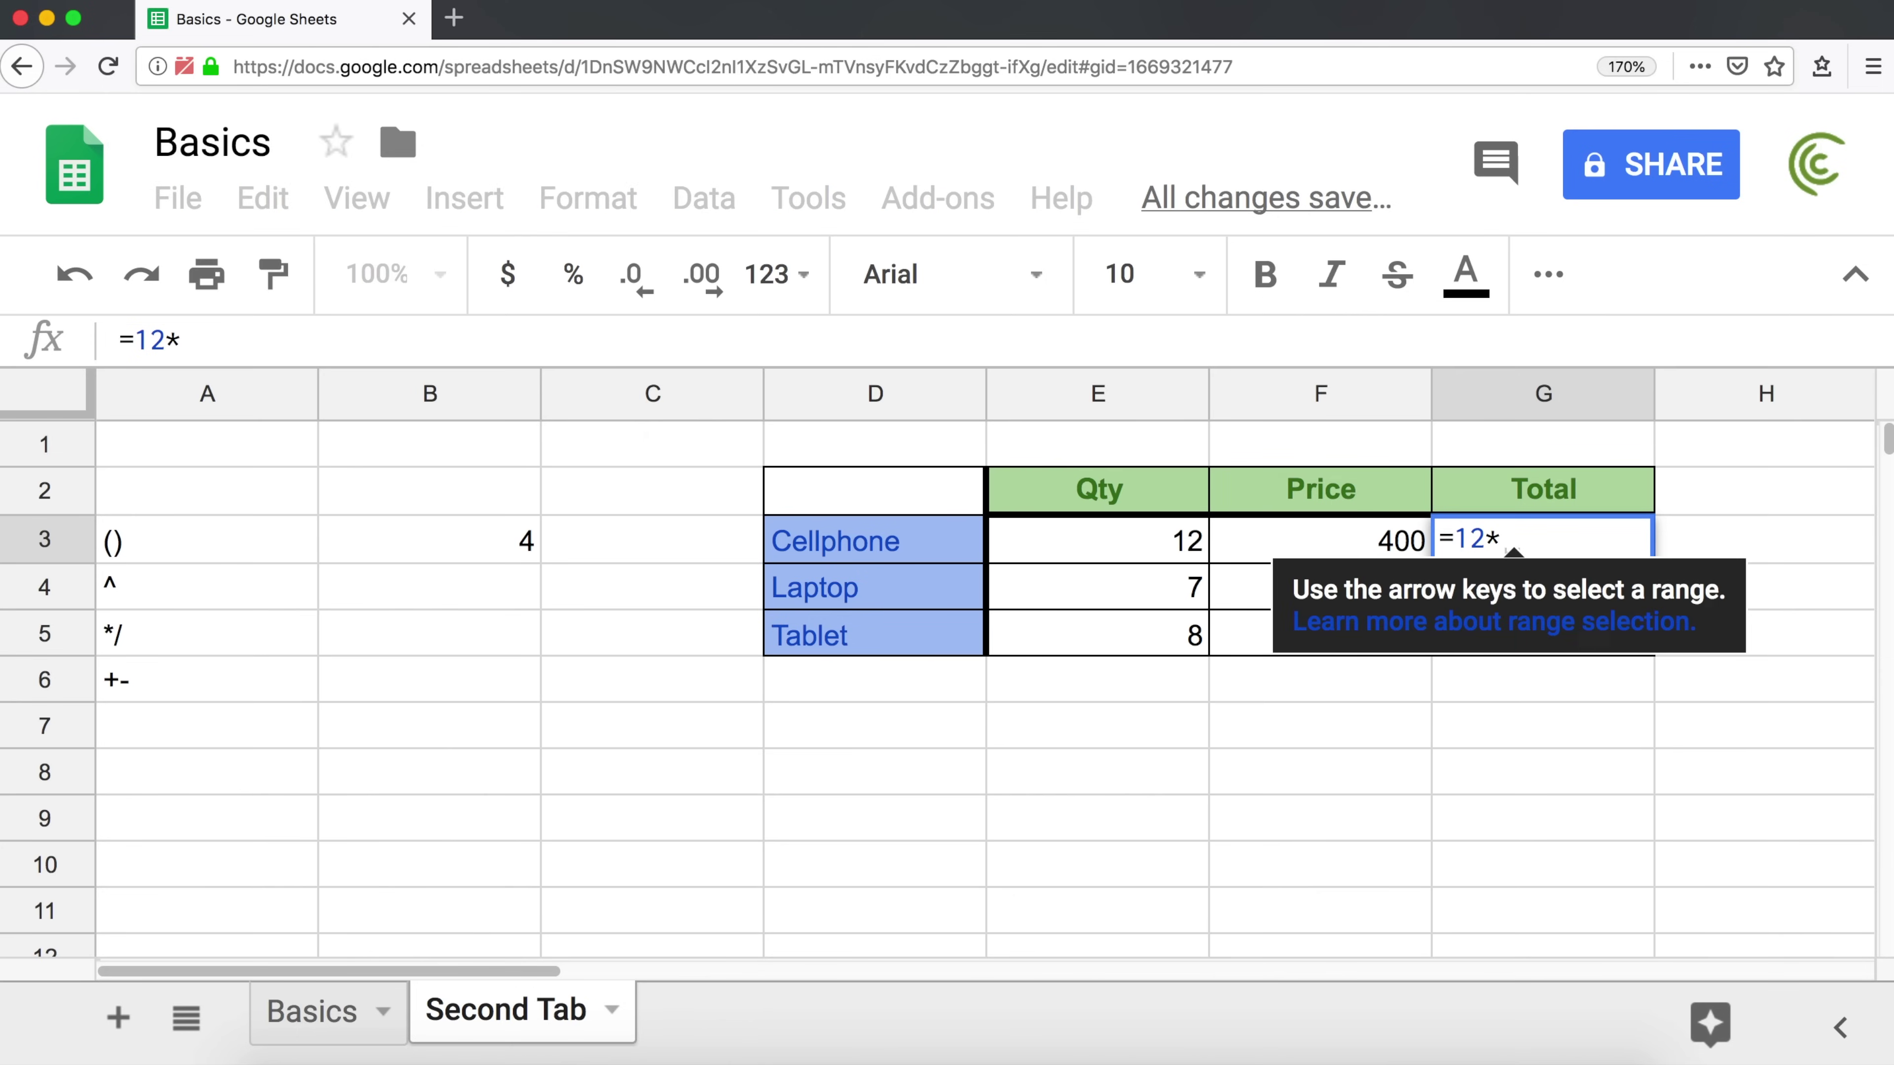
{"action": "type", "text": "400"}
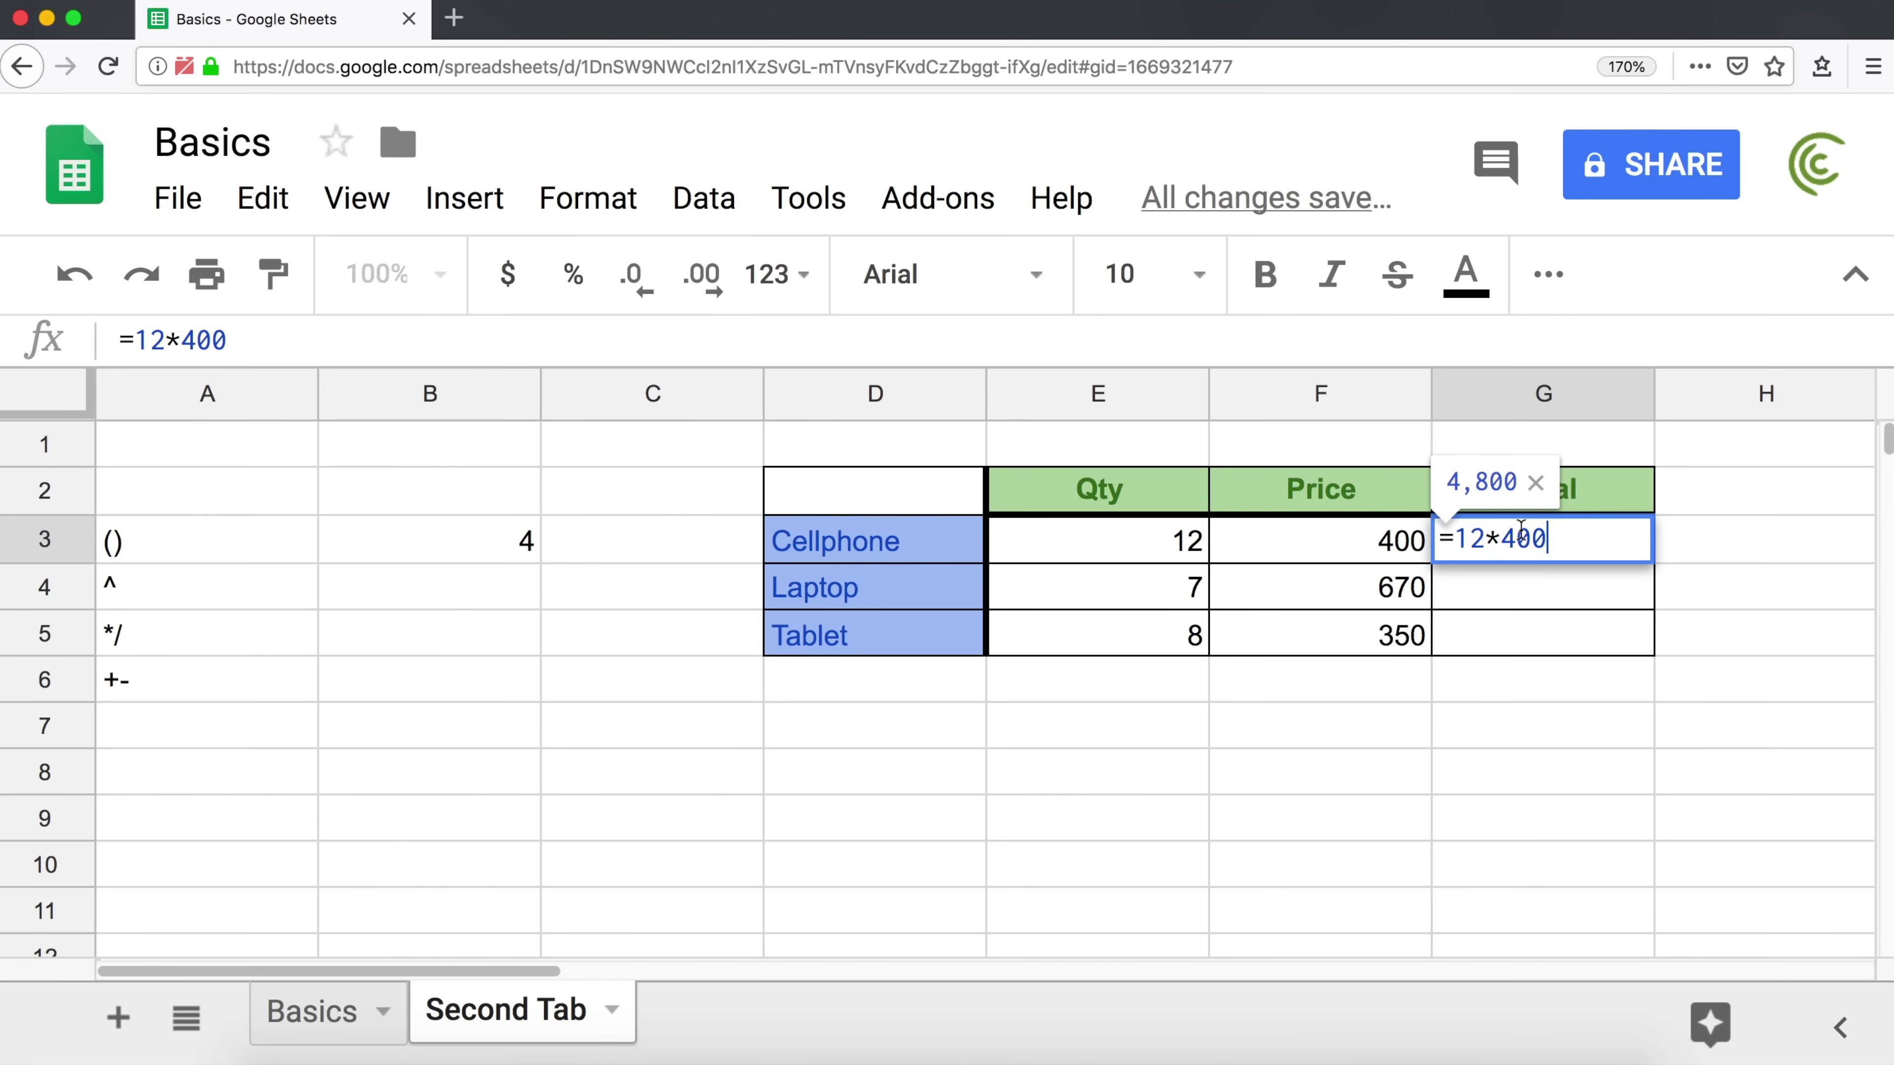
{"action": "key", "text": "Return"}
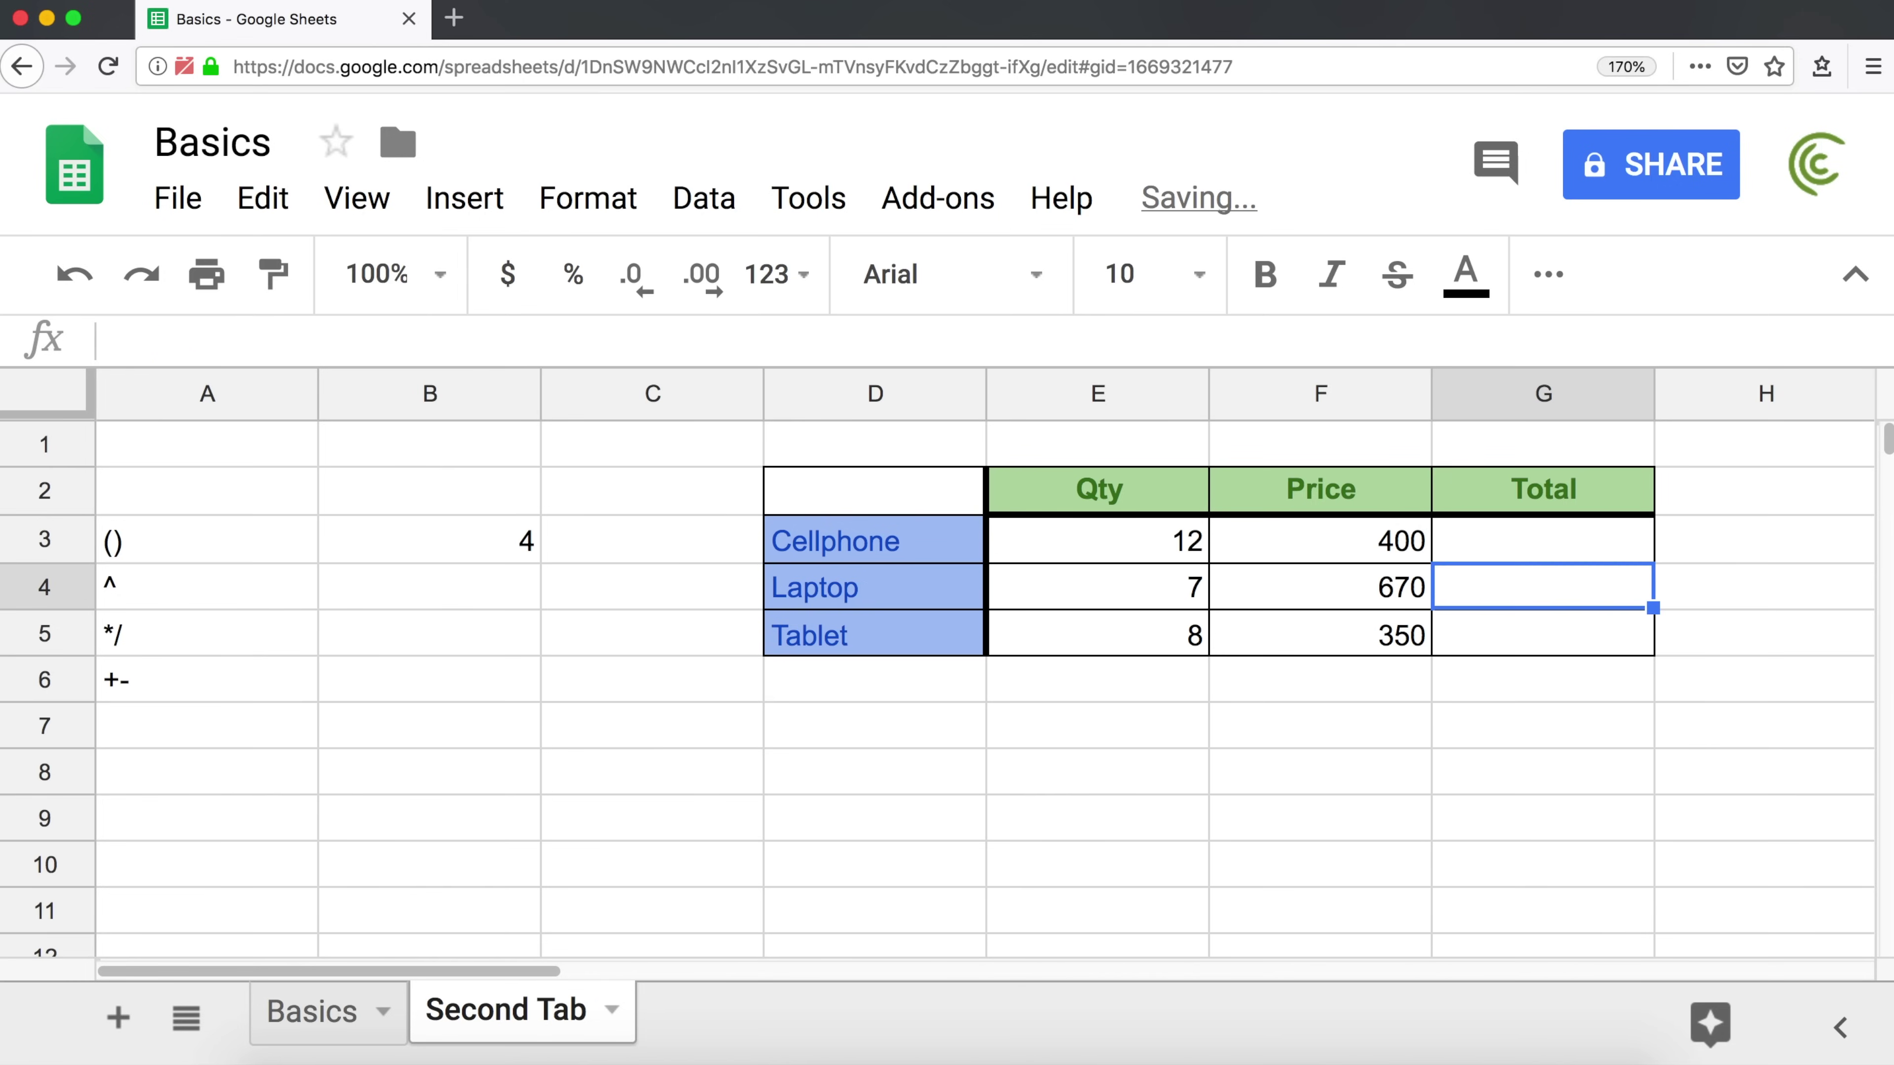
{"action": "left_click", "coordinate": [1610, 544]}
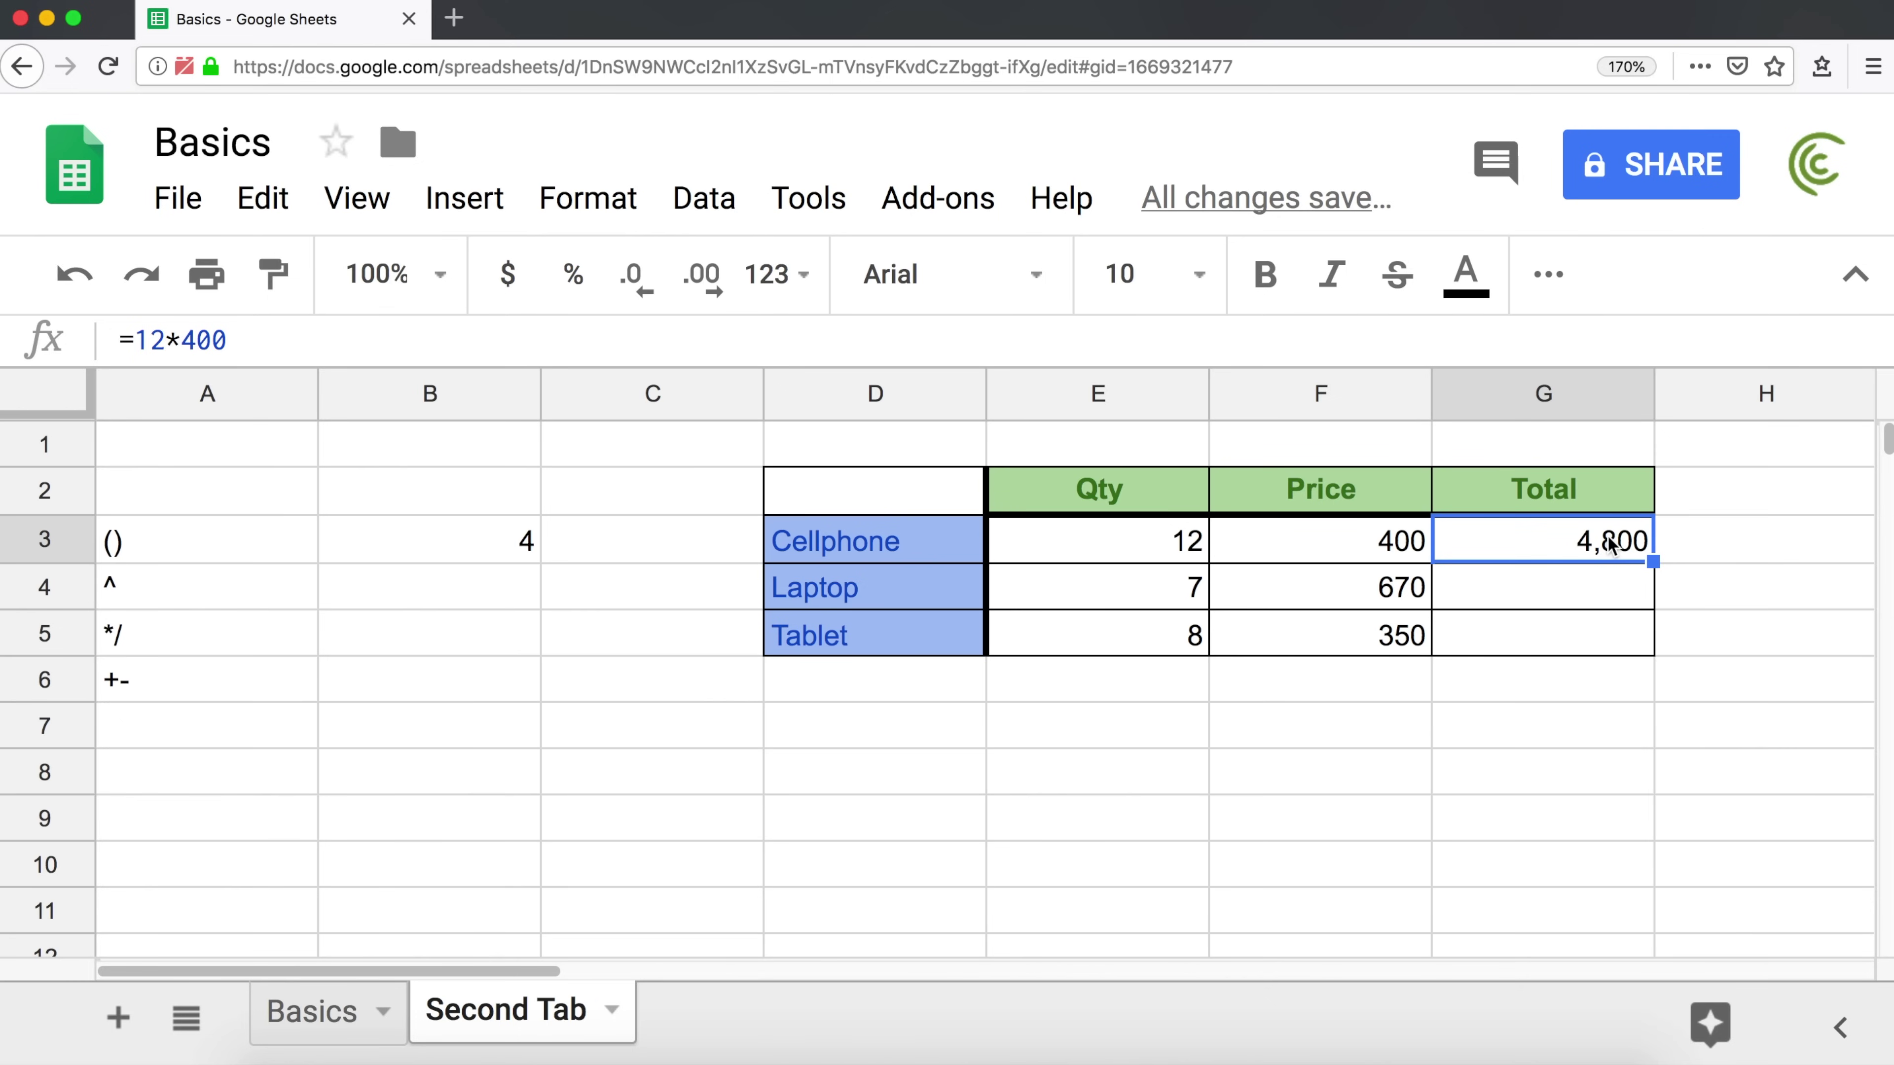
{"action": "double_click", "coordinate": [1611, 544]}
{"action": "key", "text": "Escape"}
- Change the Cellphone price in F3 from 400 to 380
{"action": "left_click", "coordinate": [1389, 544]}
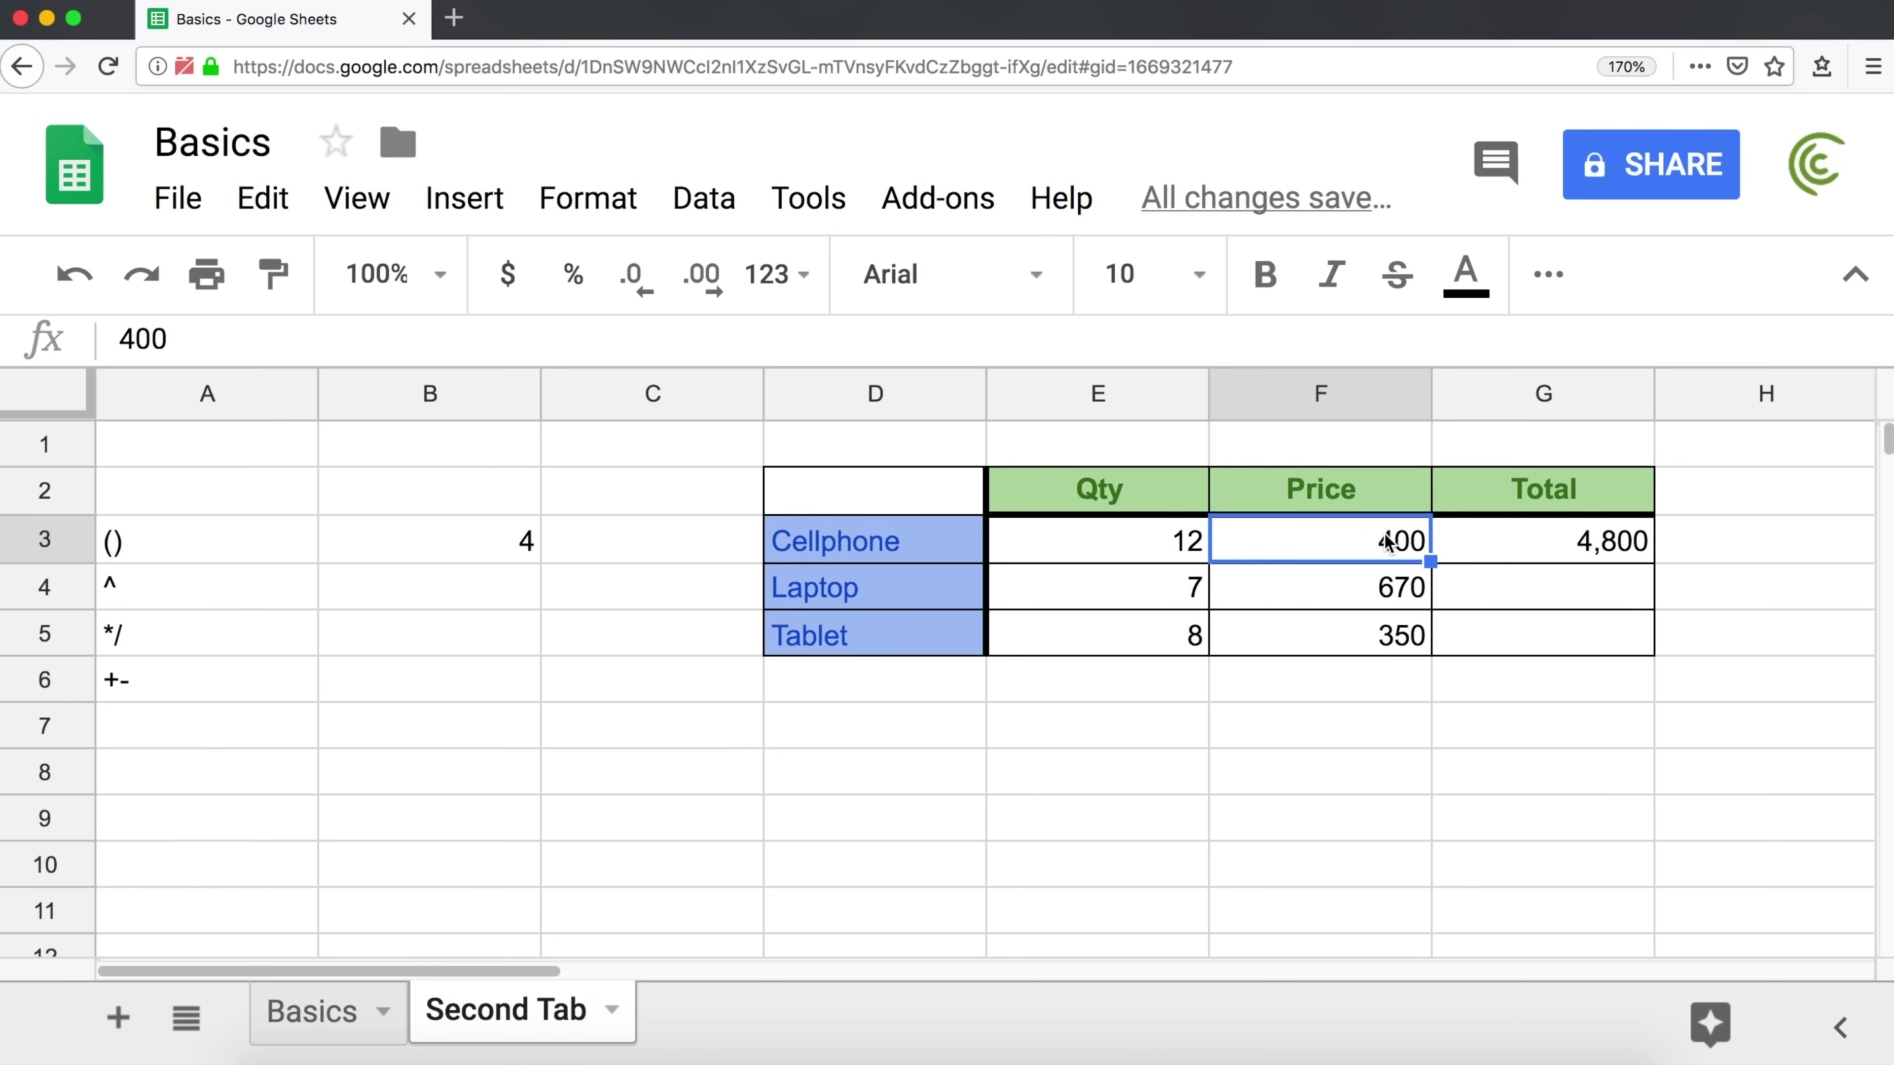
{"action": "double_click", "coordinate": [1387, 543]}
{"action": "double_click", "coordinate": [1391, 536]}
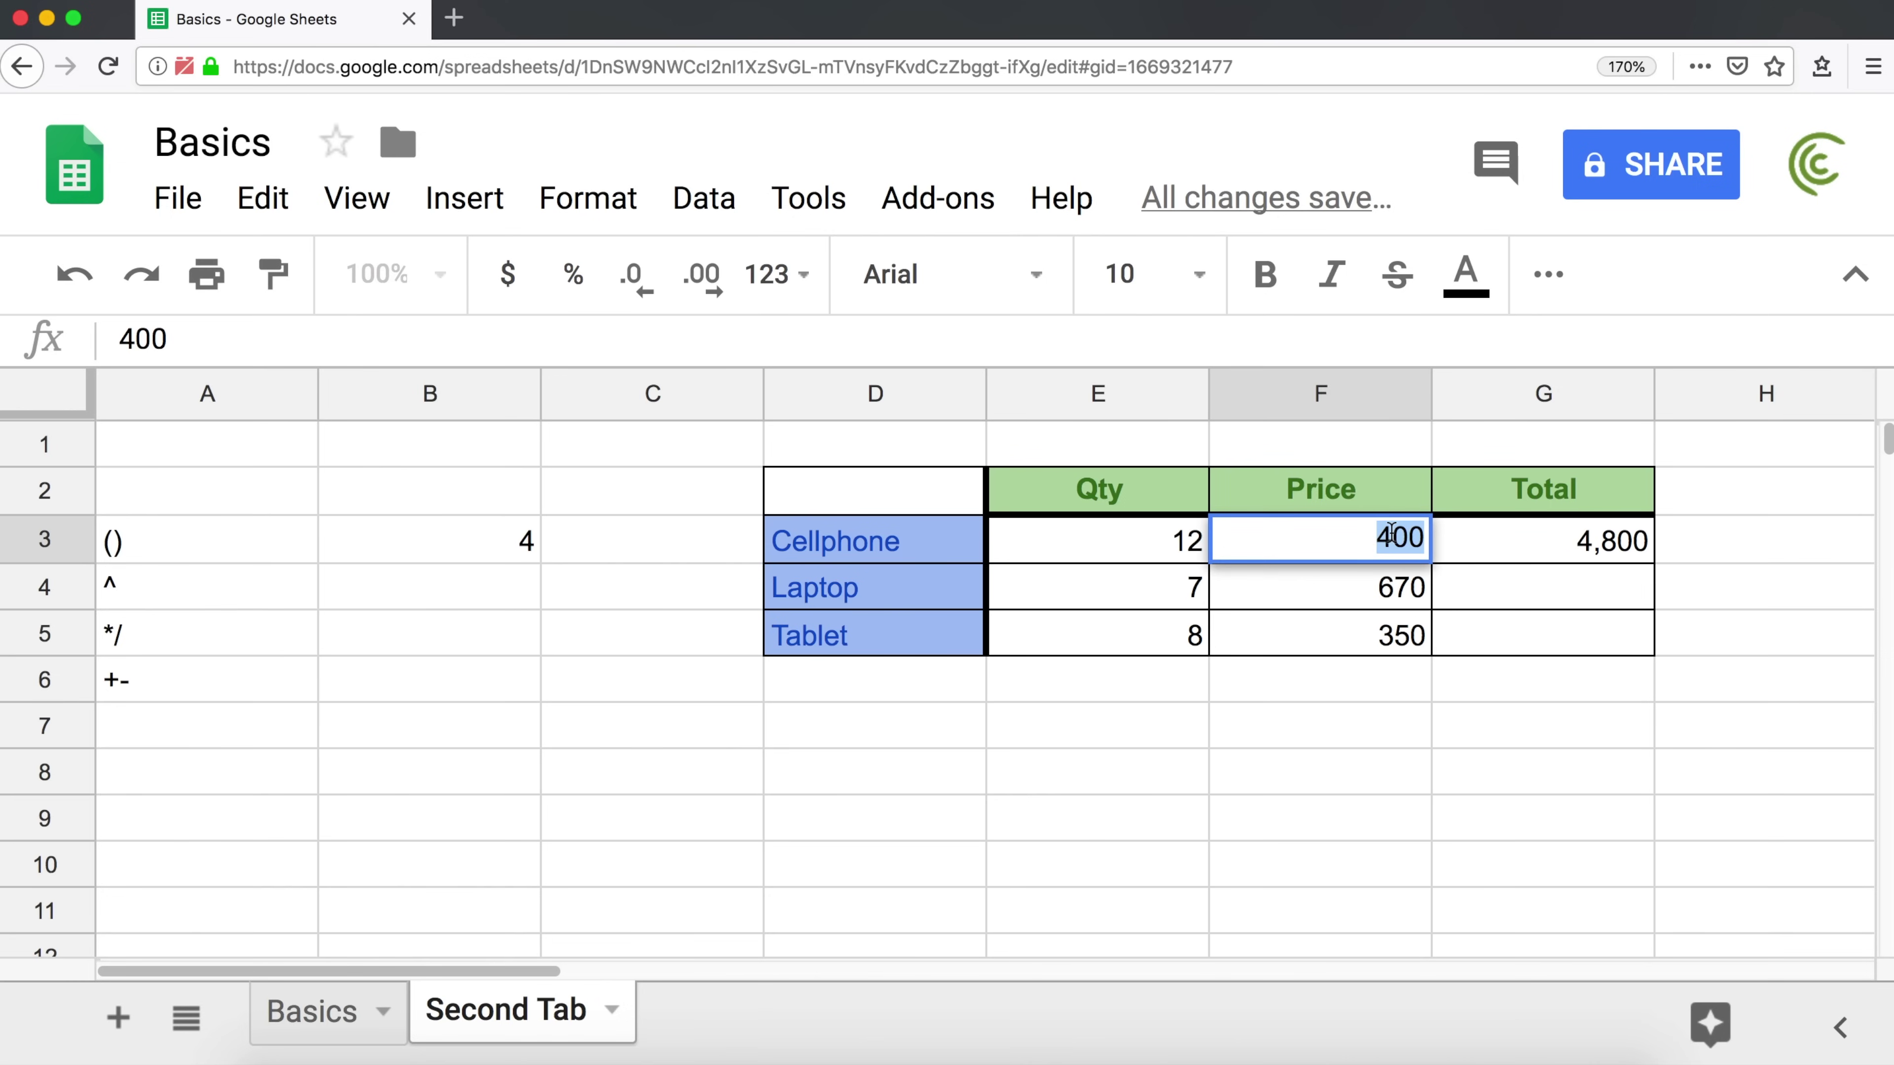
{"action": "type", "text": "380"}
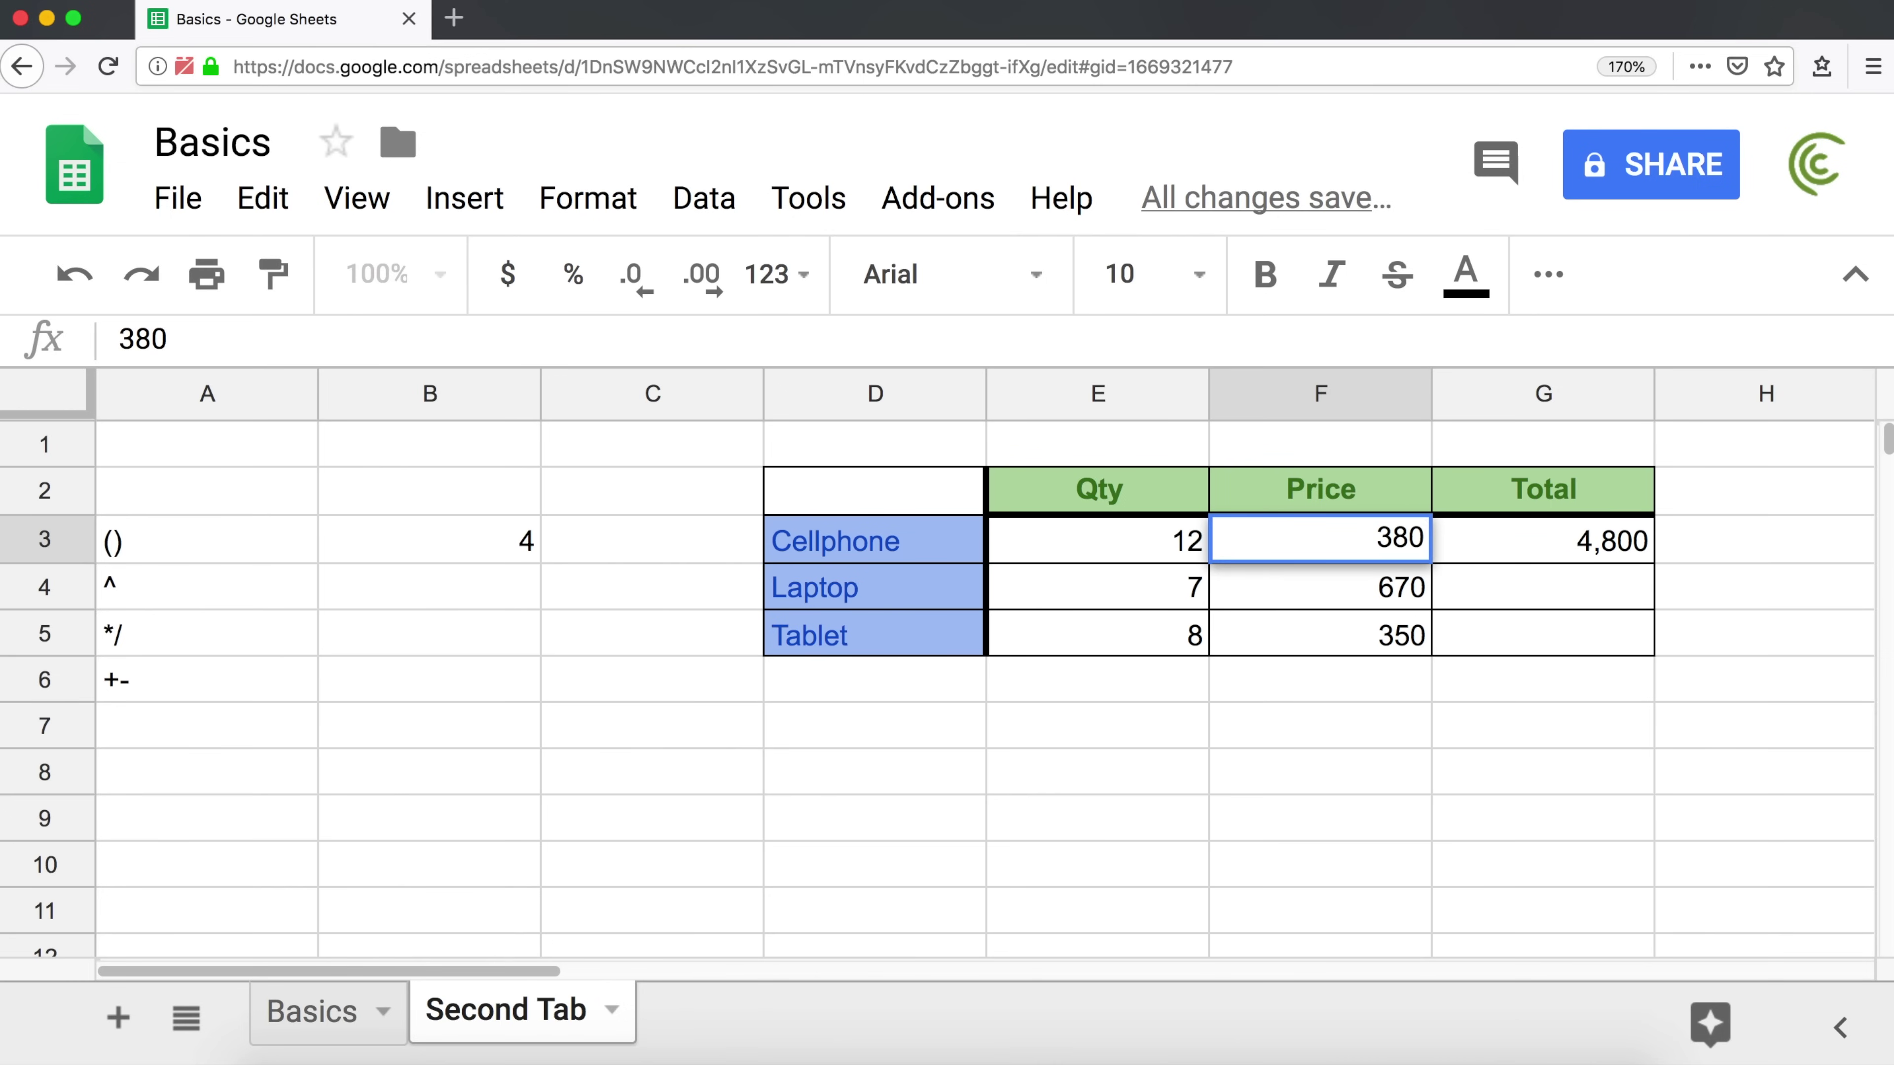
{"action": "key", "text": "Return"}
- Edit the G3 formula to =12*380 so it gives 4,560
{"action": "left_click", "coordinate": [1491, 540]}
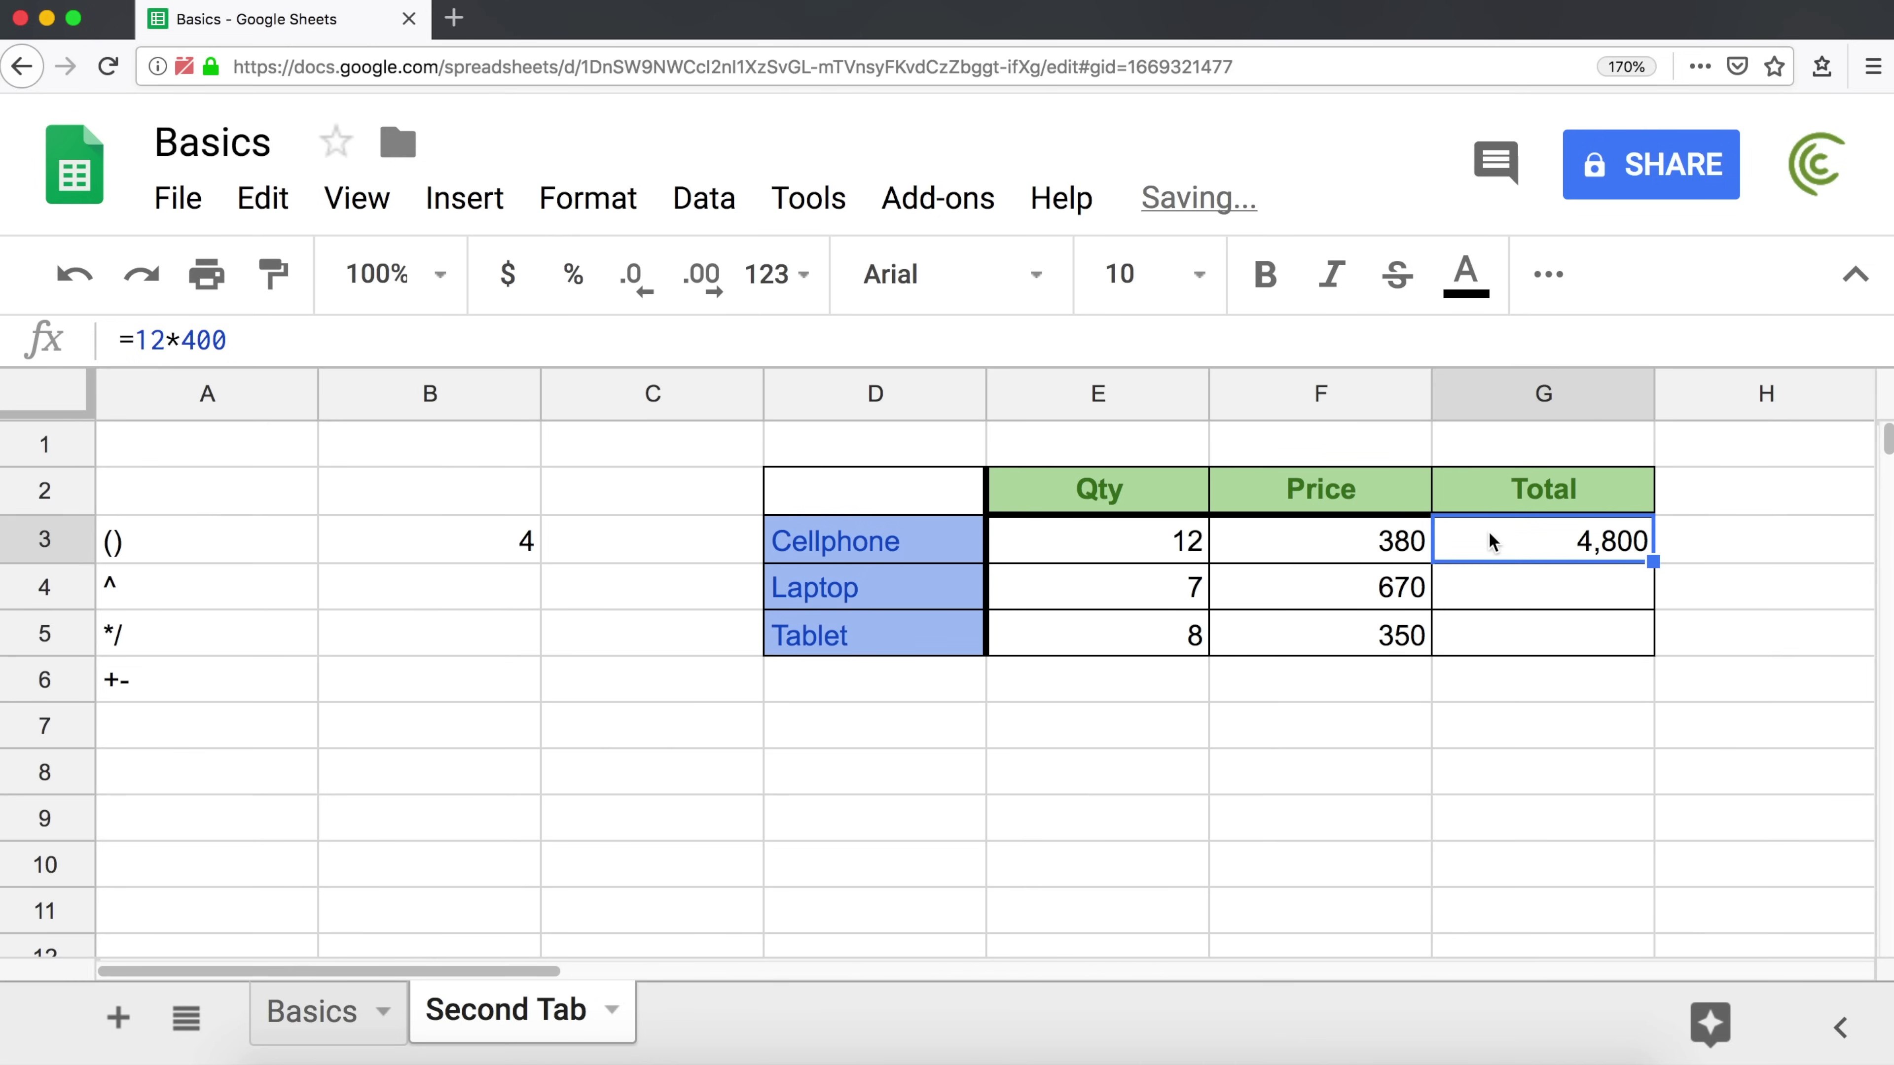
{"action": "double_click", "coordinate": [1491, 540]}
{"action": "left_click_drag", "start_coordinate": [1504, 542], "coordinate": [1573, 547]}
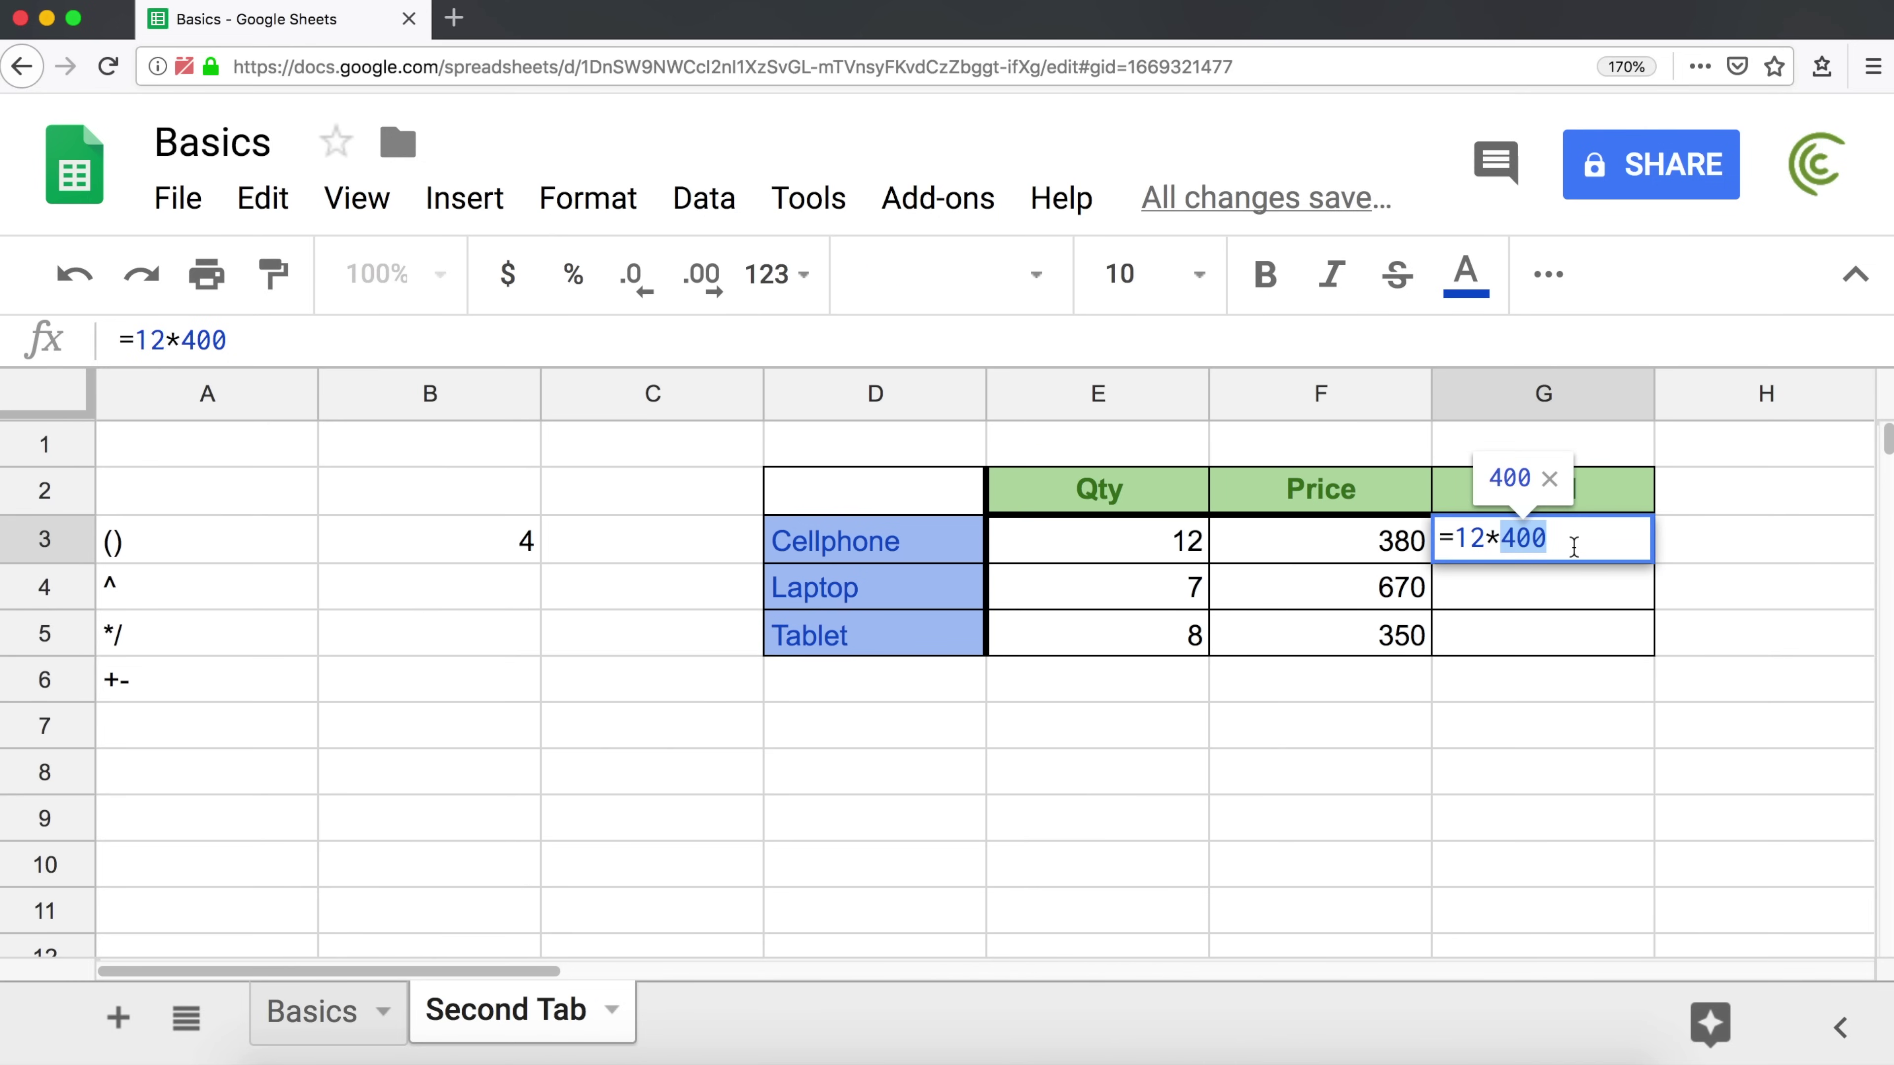
{"action": "type", "text": "380"}
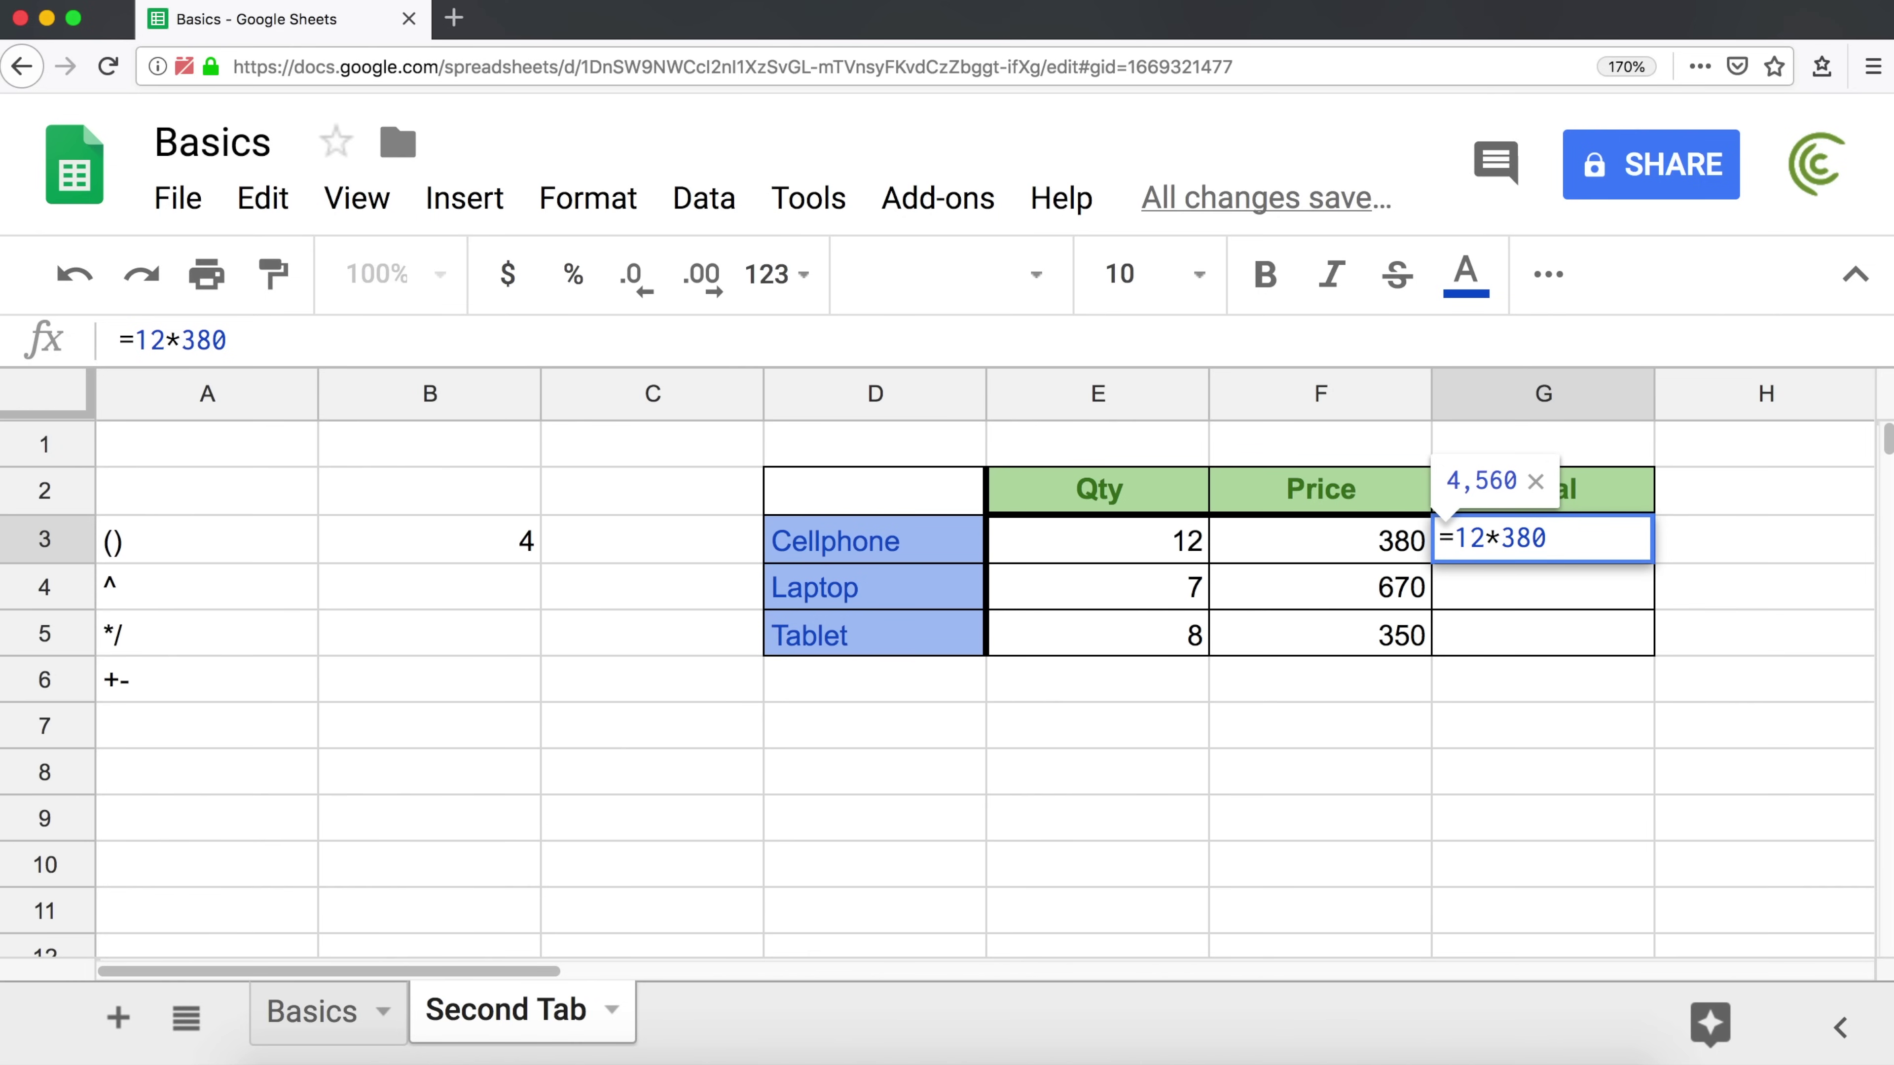
{"action": "key", "text": "Return"}
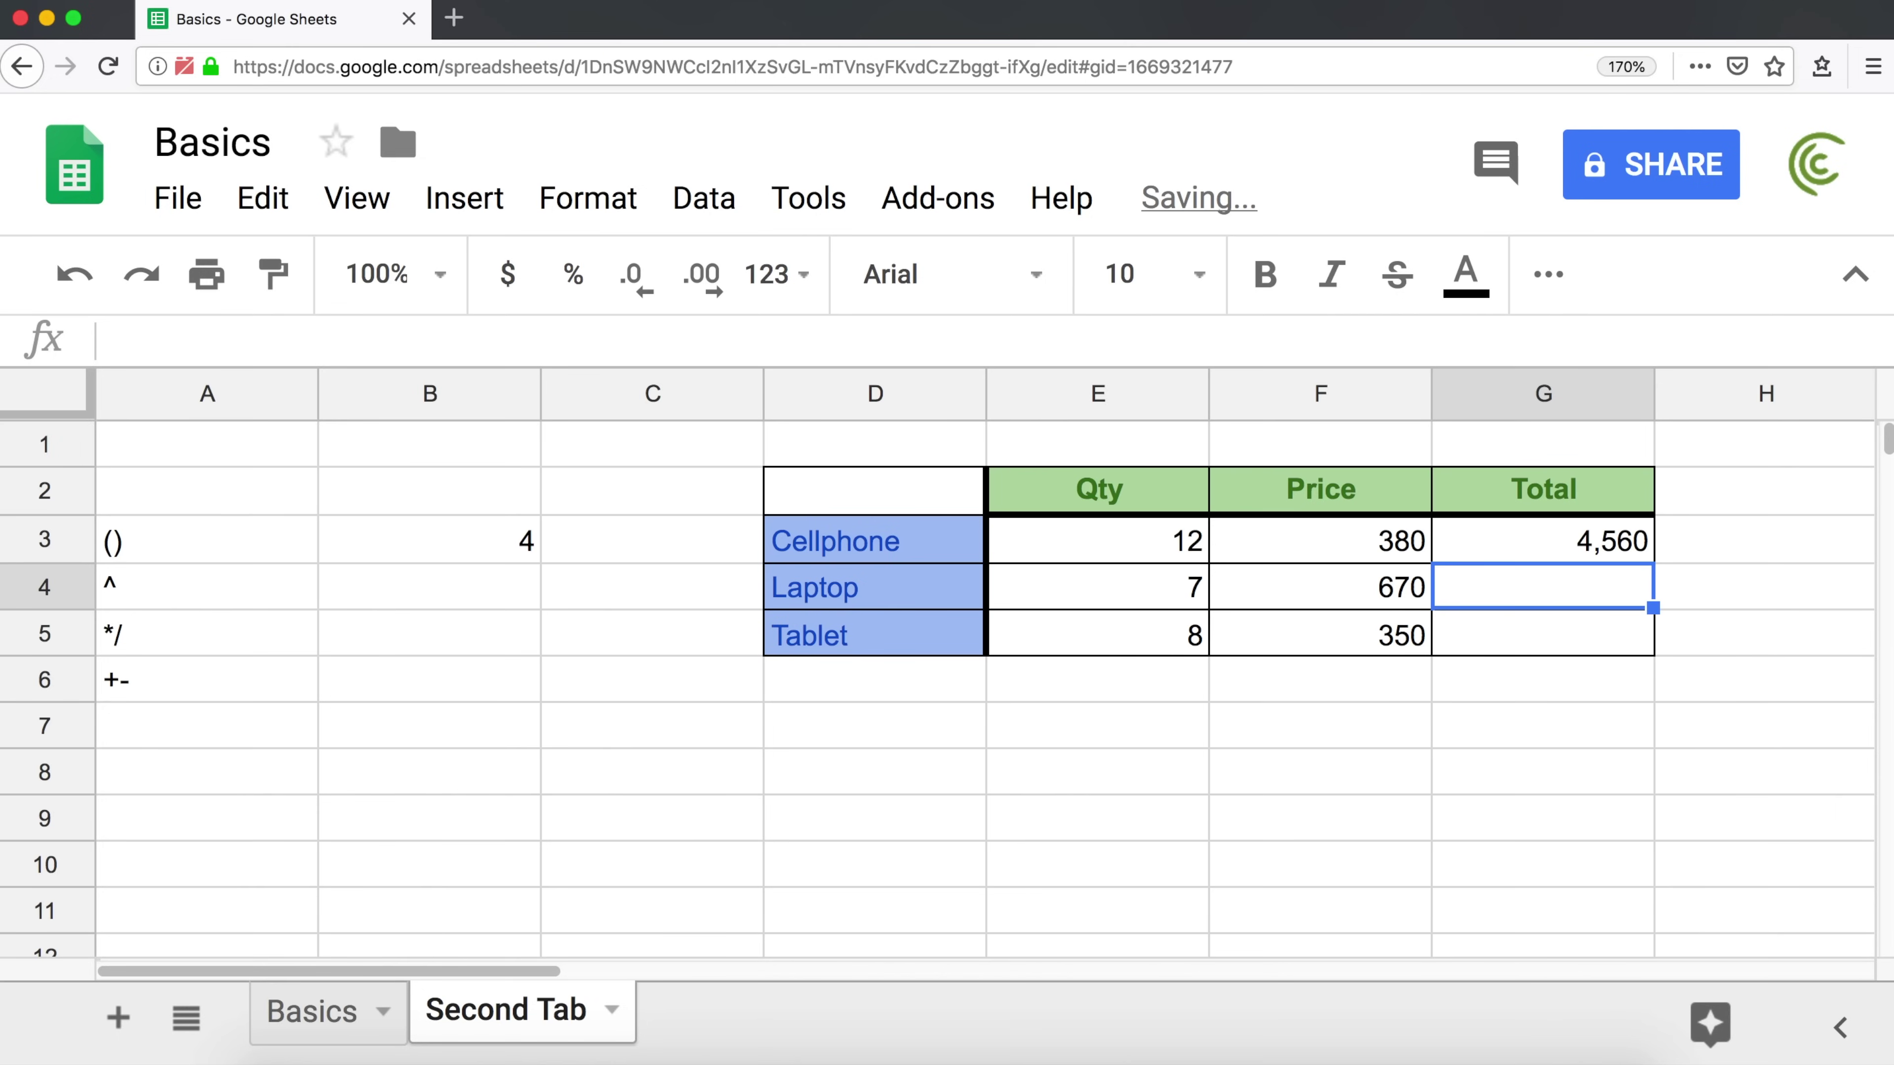
{"action": "left_click", "coordinate": [1589, 531]}
- Replace the hardcoded 12 in G3 with E3, making the formula =E3*380
{"action": "double_click", "coordinate": [1590, 533]}
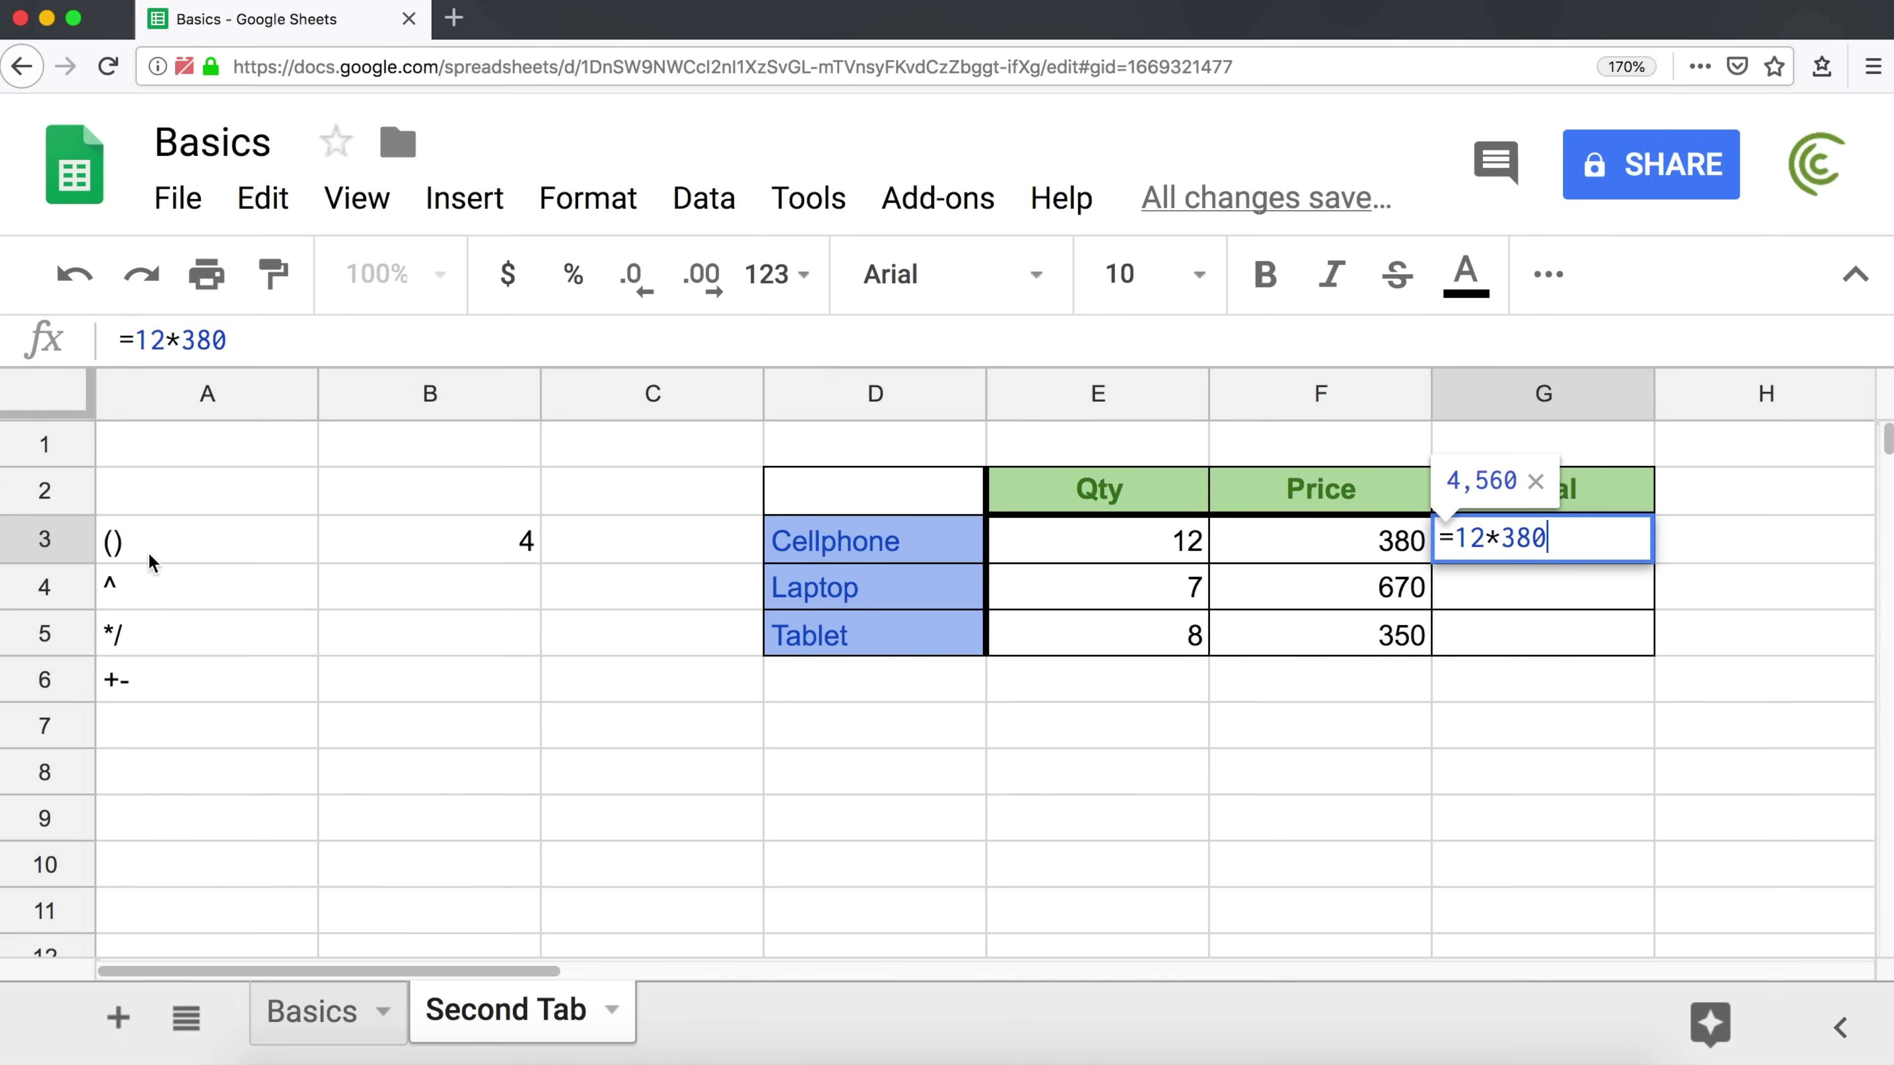
{"action": "left_click", "coordinate": [1487, 537]}
{"action": "key", "text": "BackSpace"}
{"action": "key", "text": "BackSpace"}
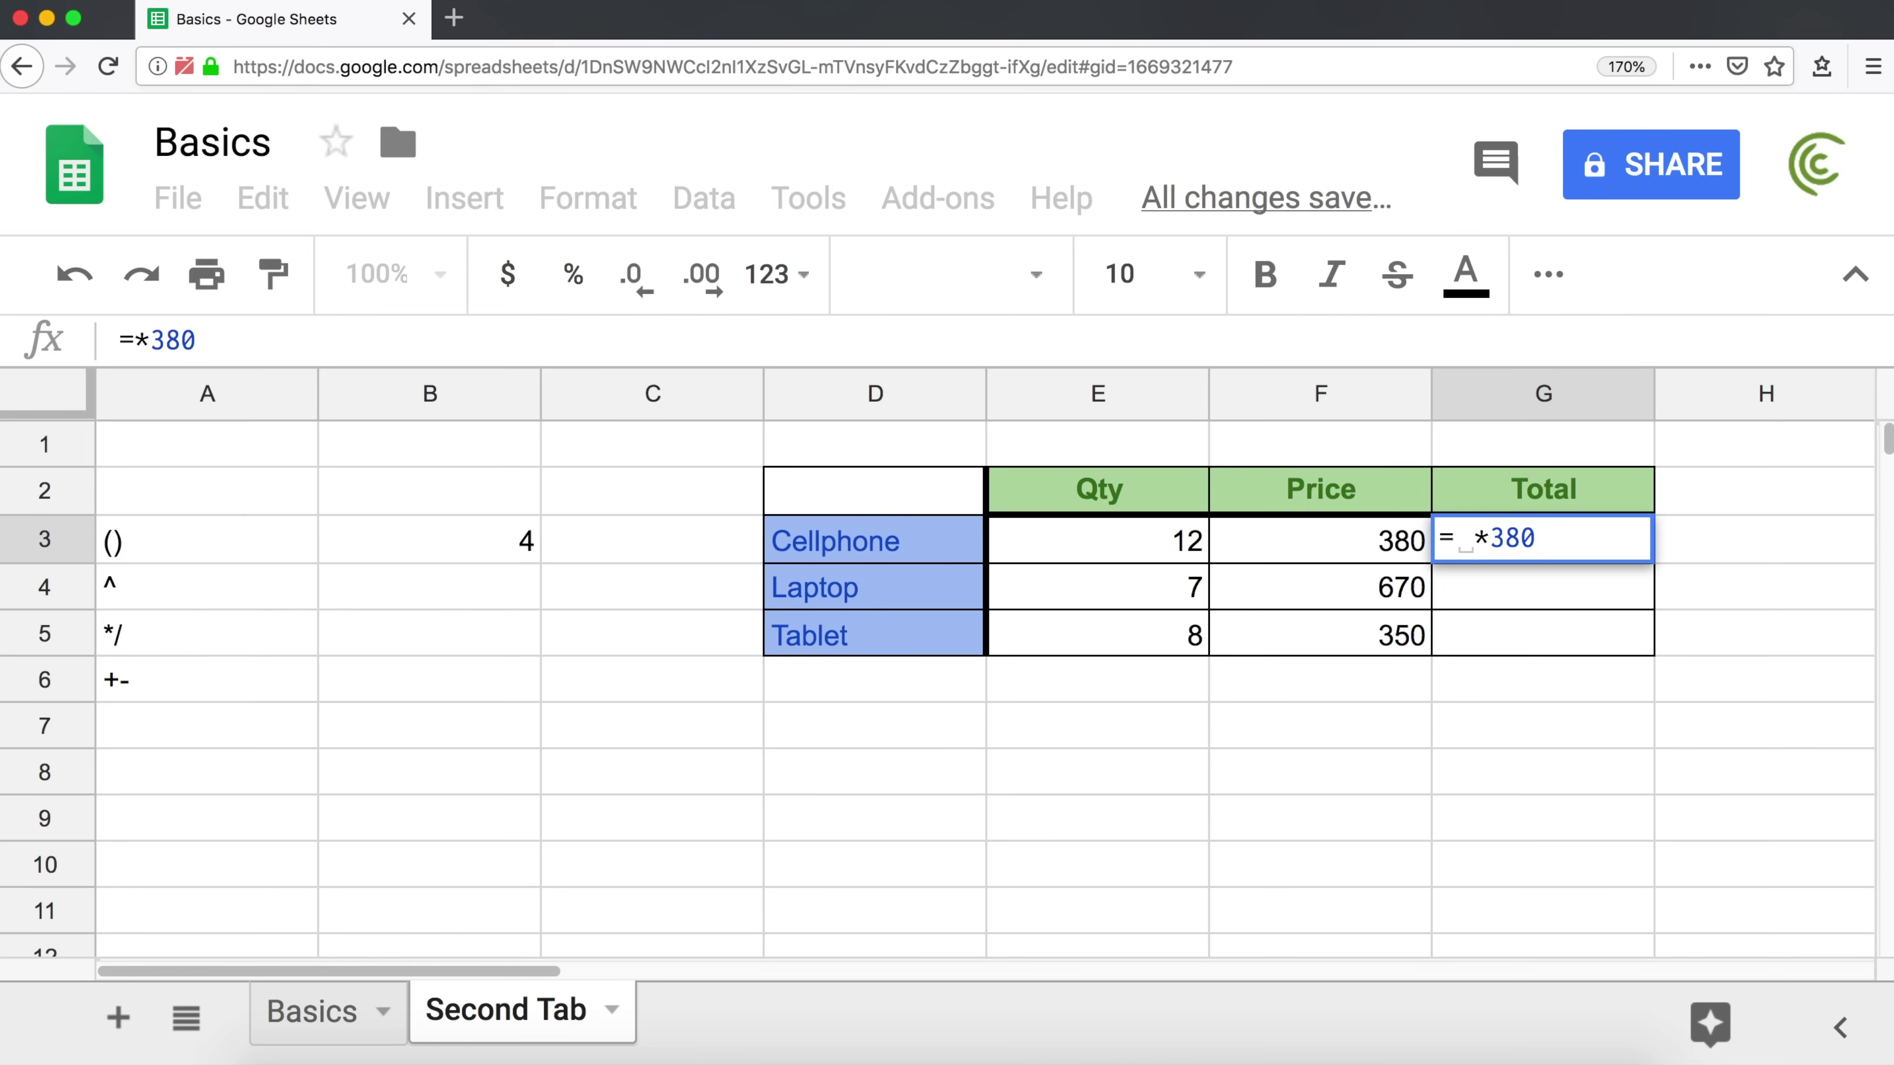
{"action": "type", "text": "E3"}
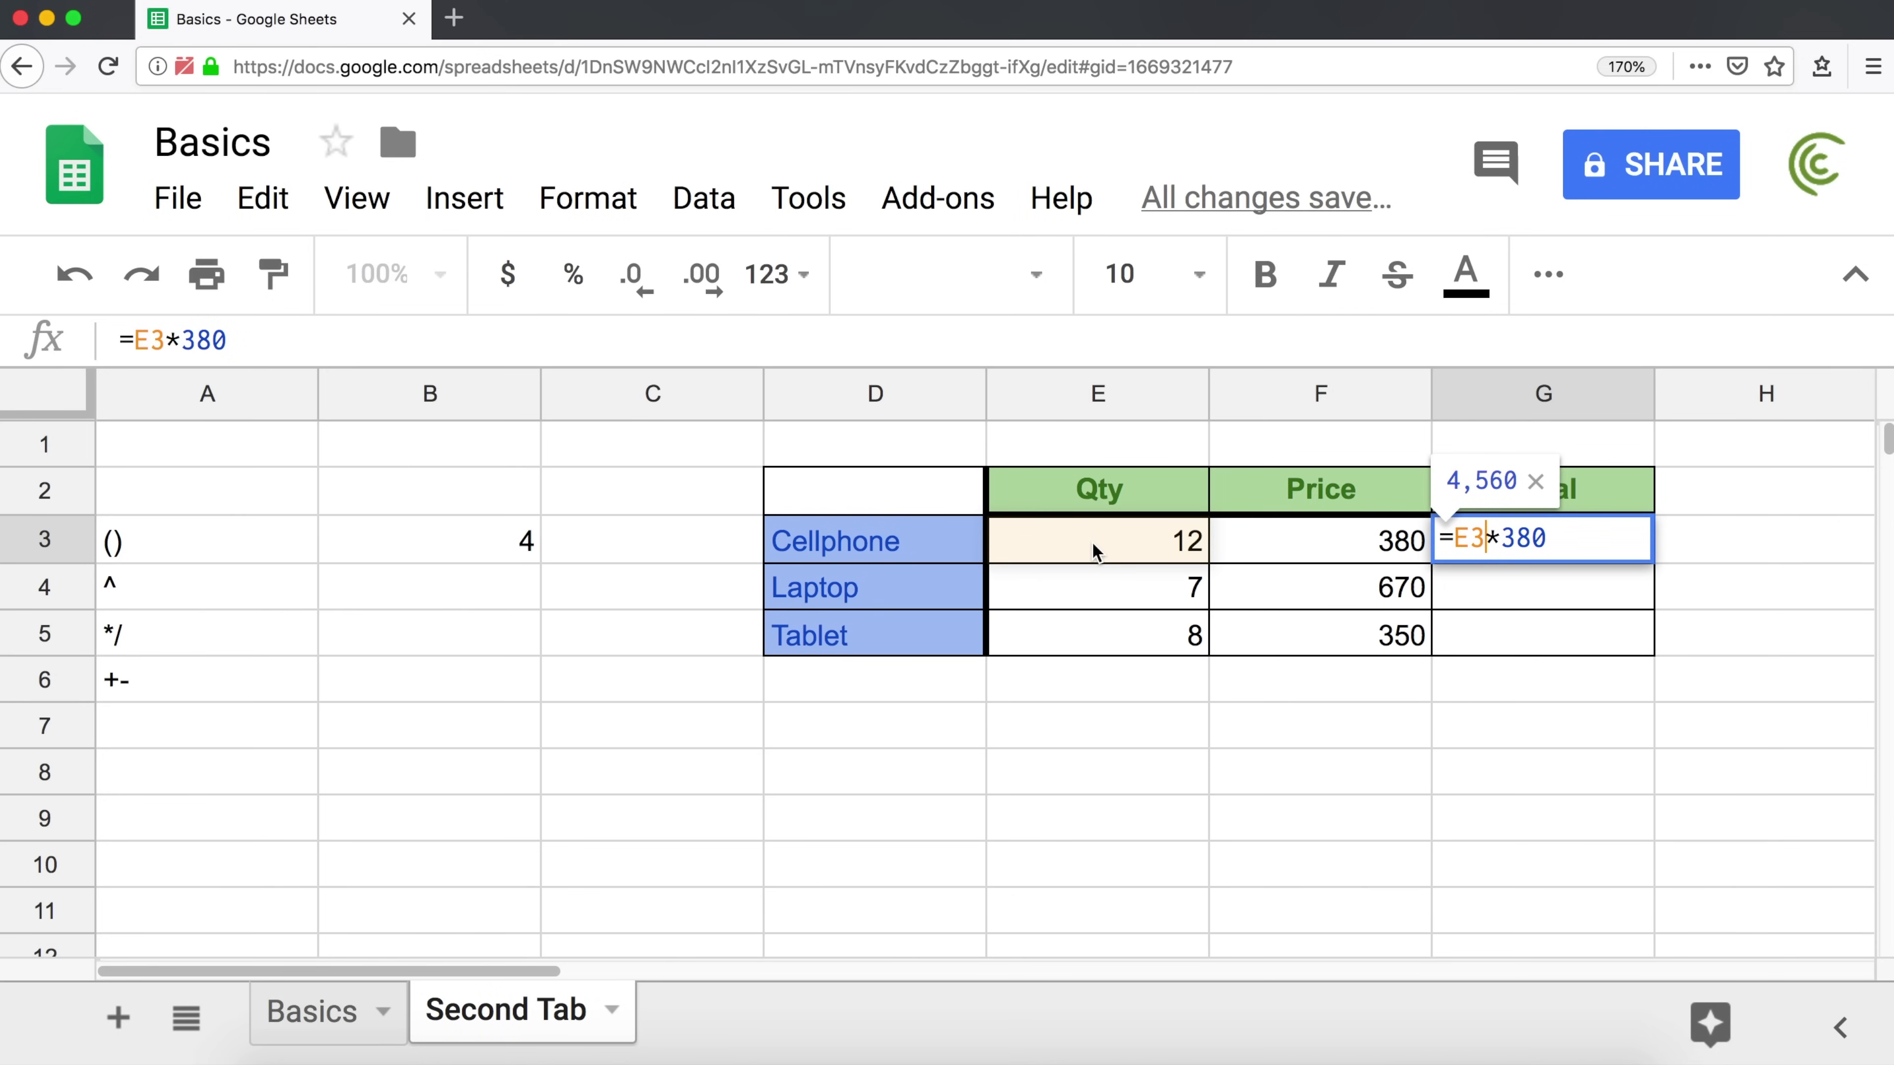
{"action": "key", "text": "Return"}
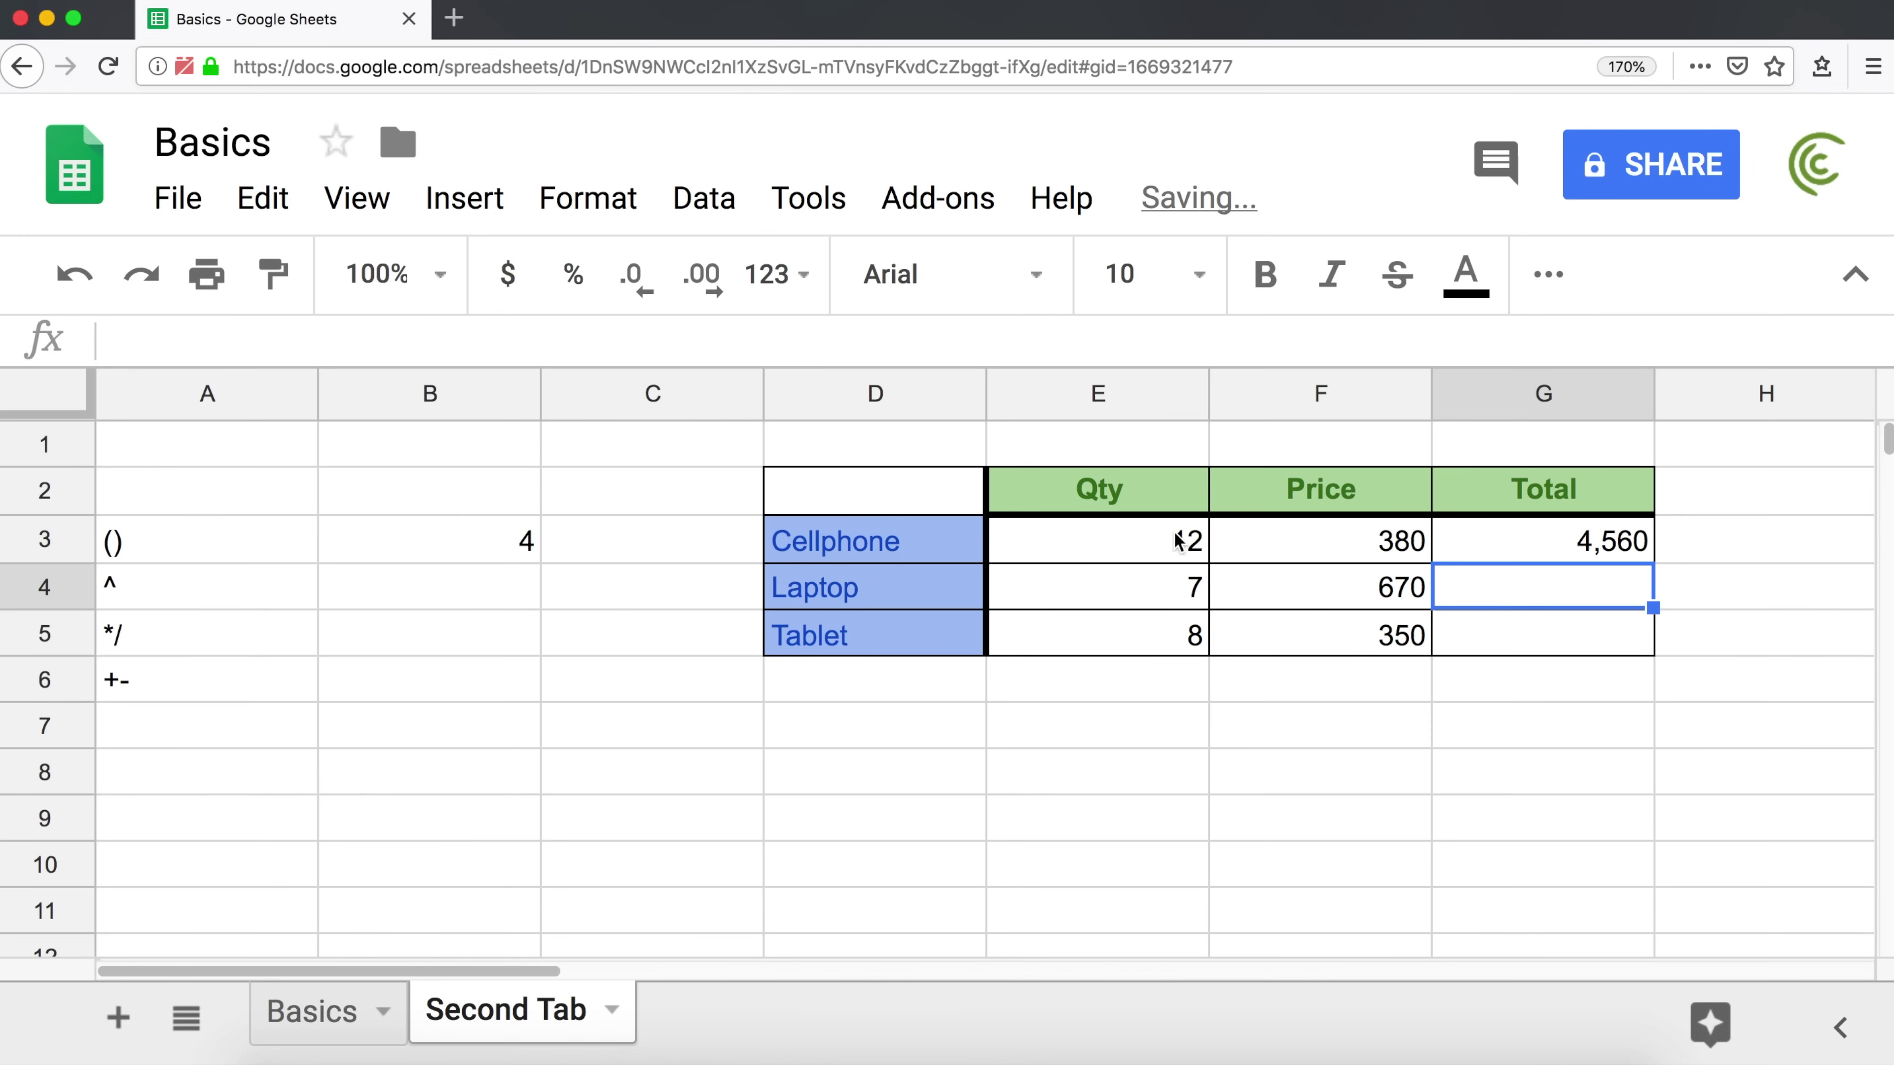
{"action": "left_click", "coordinate": [1568, 530]}
{"action": "double_click", "coordinate": [1568, 530]}
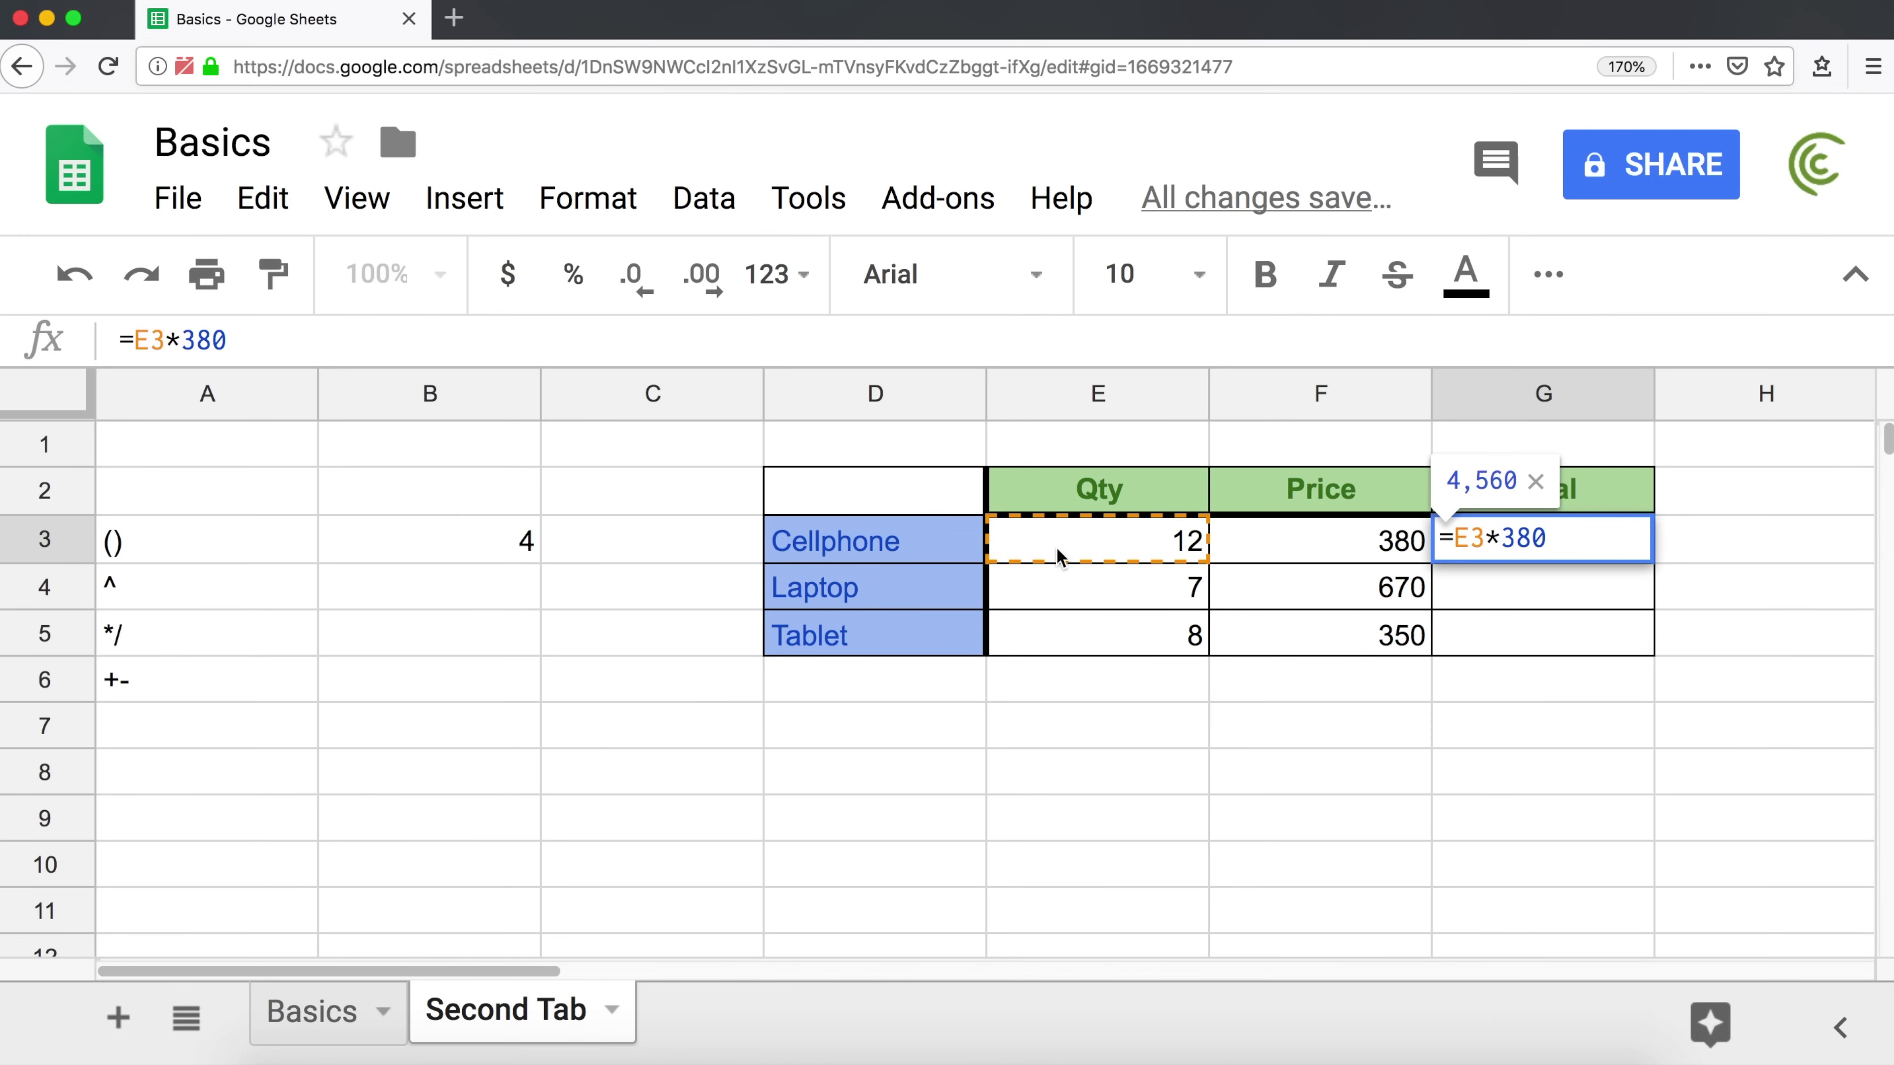
{"action": "key", "text": "Return"}
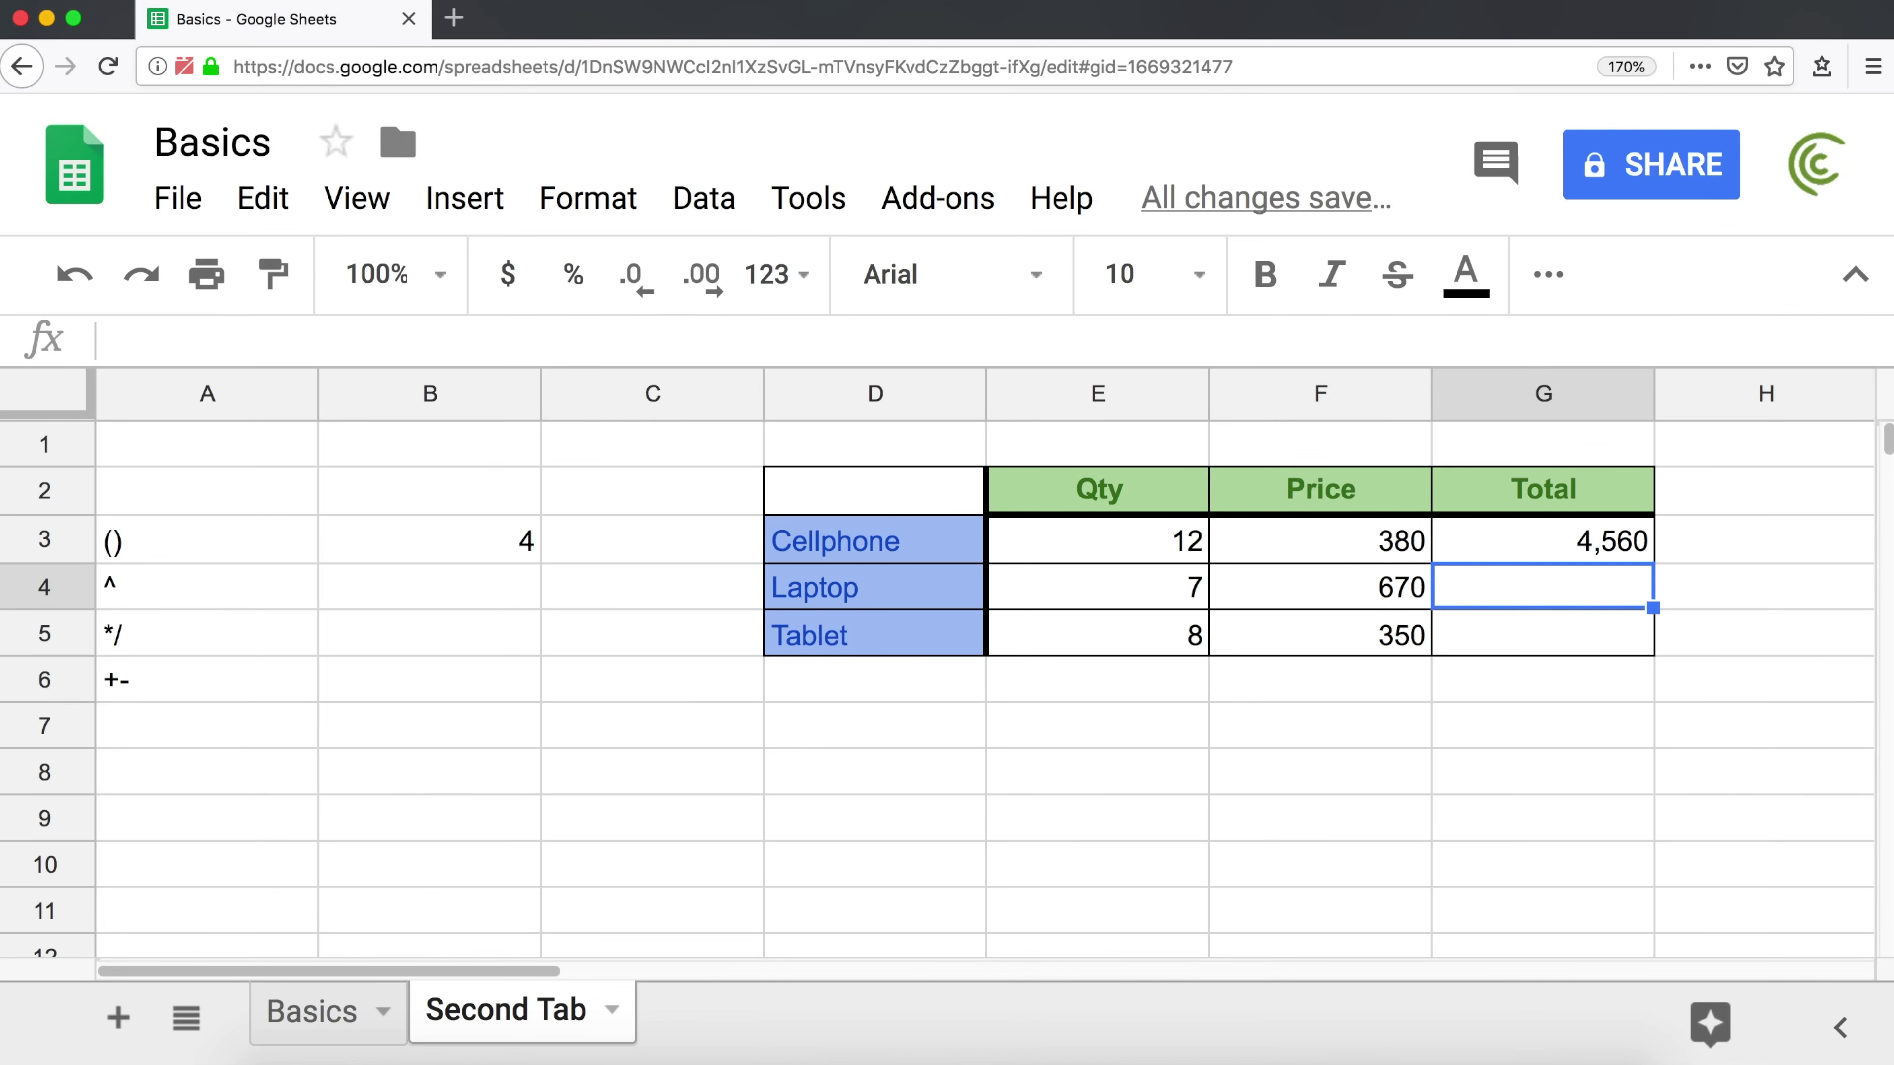
- Change the Cellphone quantity in E3 to 11, updating the Total to 4,180
{"action": "left_click", "coordinate": [1138, 553]}
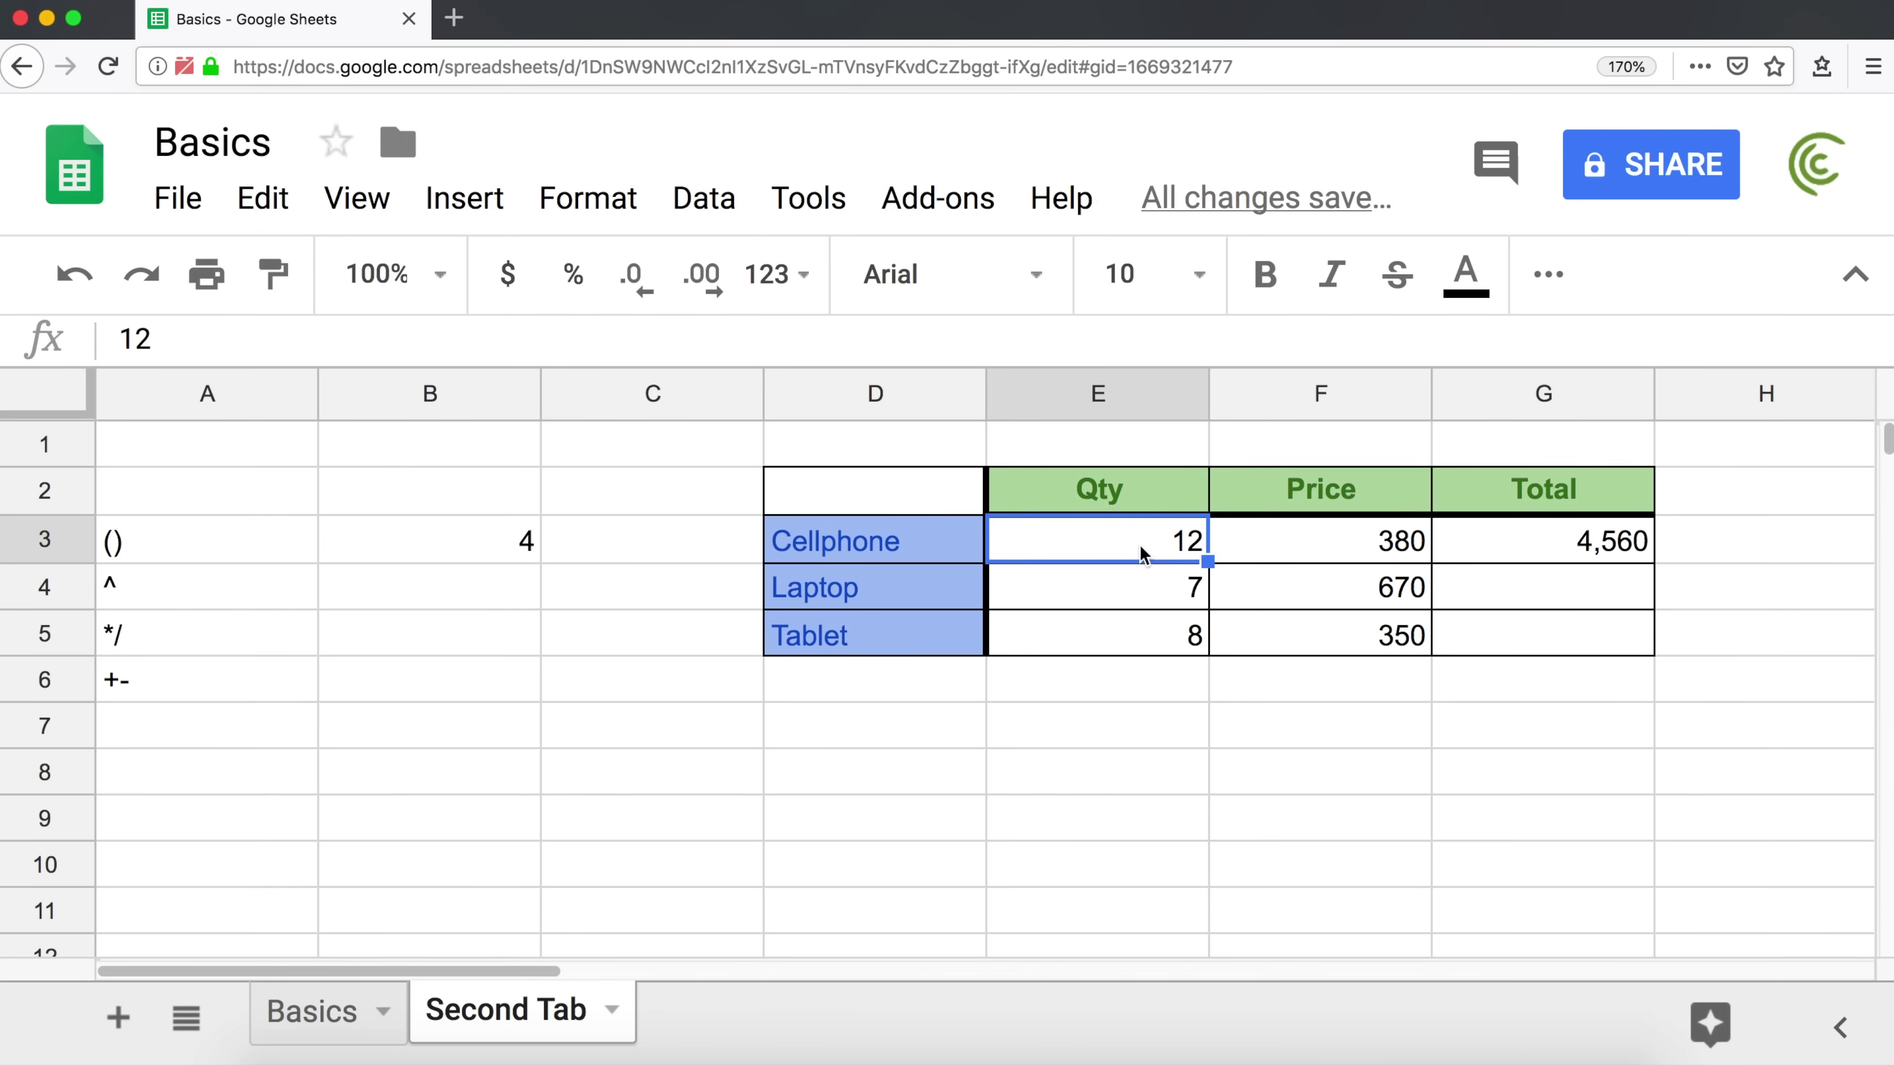
{"action": "type", "text": "11"}
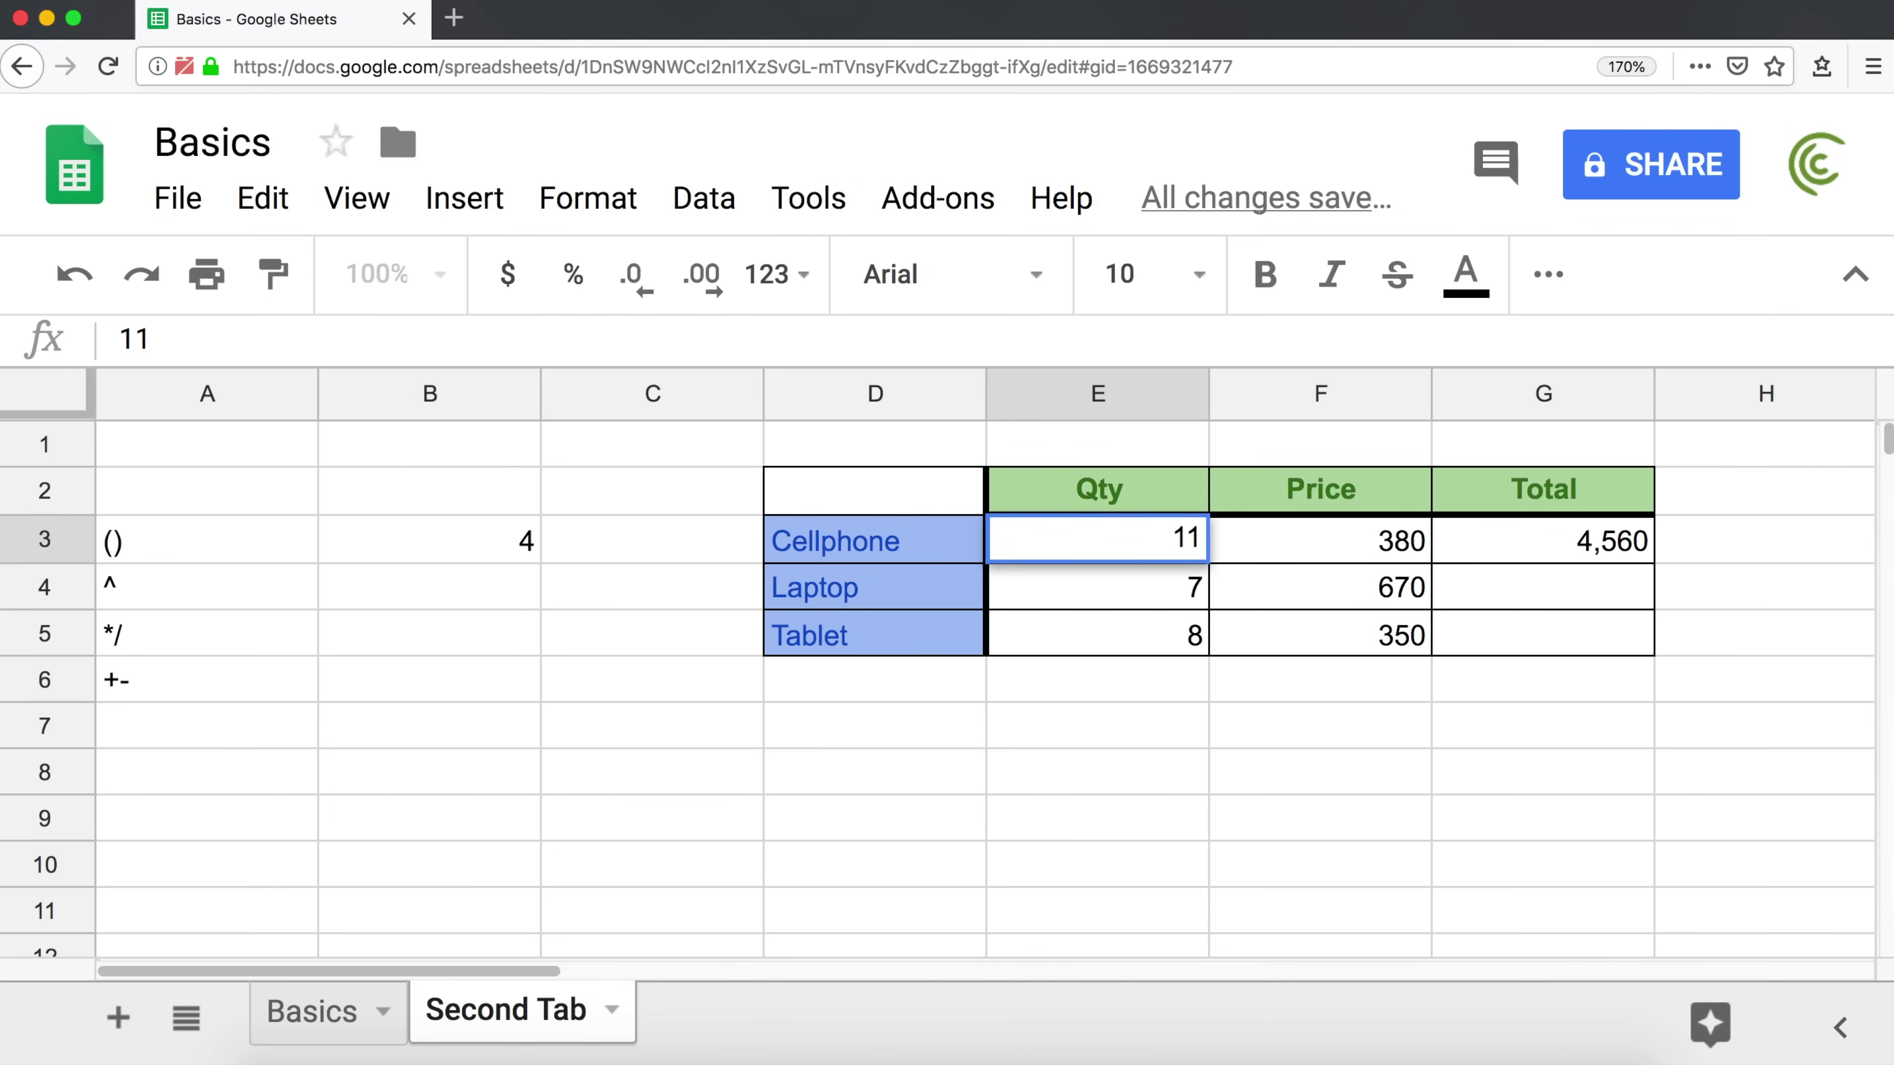
{"action": "key", "text": "Return"}
{"action": "left_click", "coordinate": [1555, 558]}
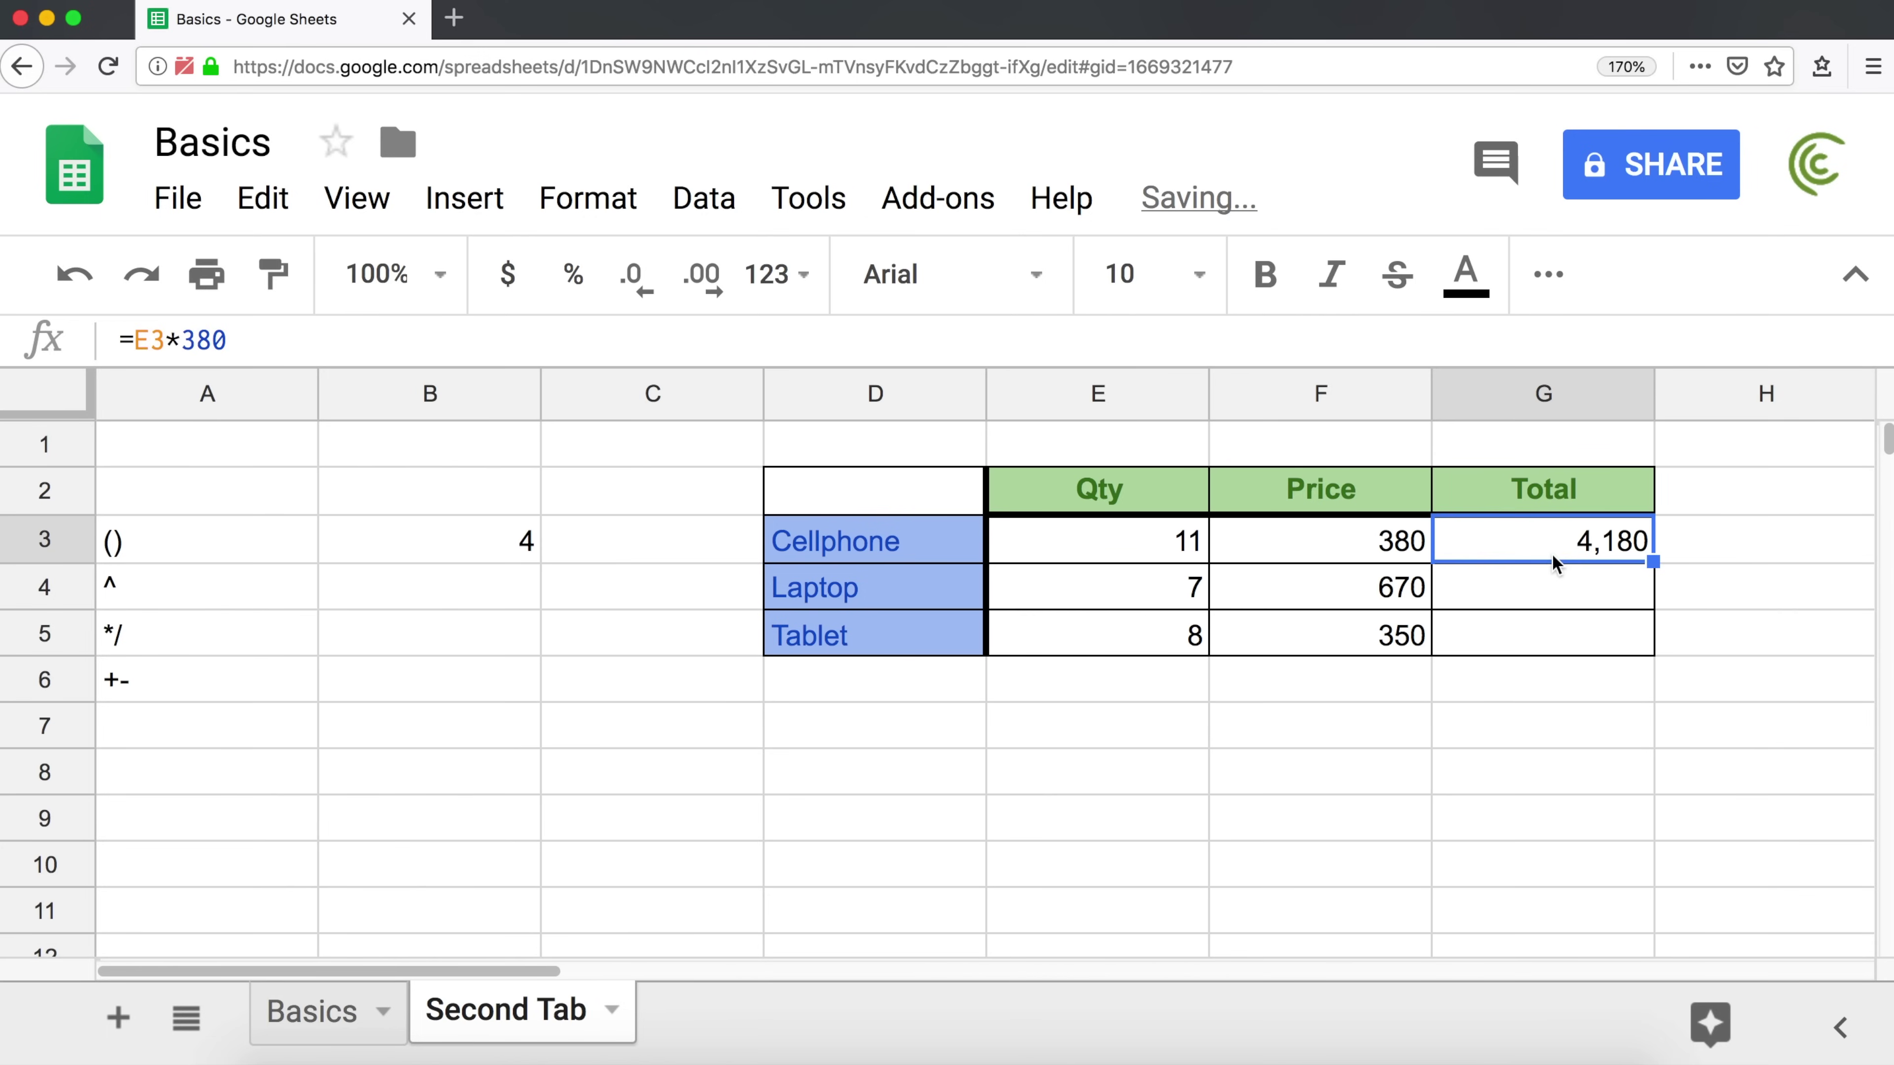
- Replace the hardcoded 380 in G3 with F3, making the formula =E3*F3
{"action": "double_click", "coordinate": [1575, 544]}
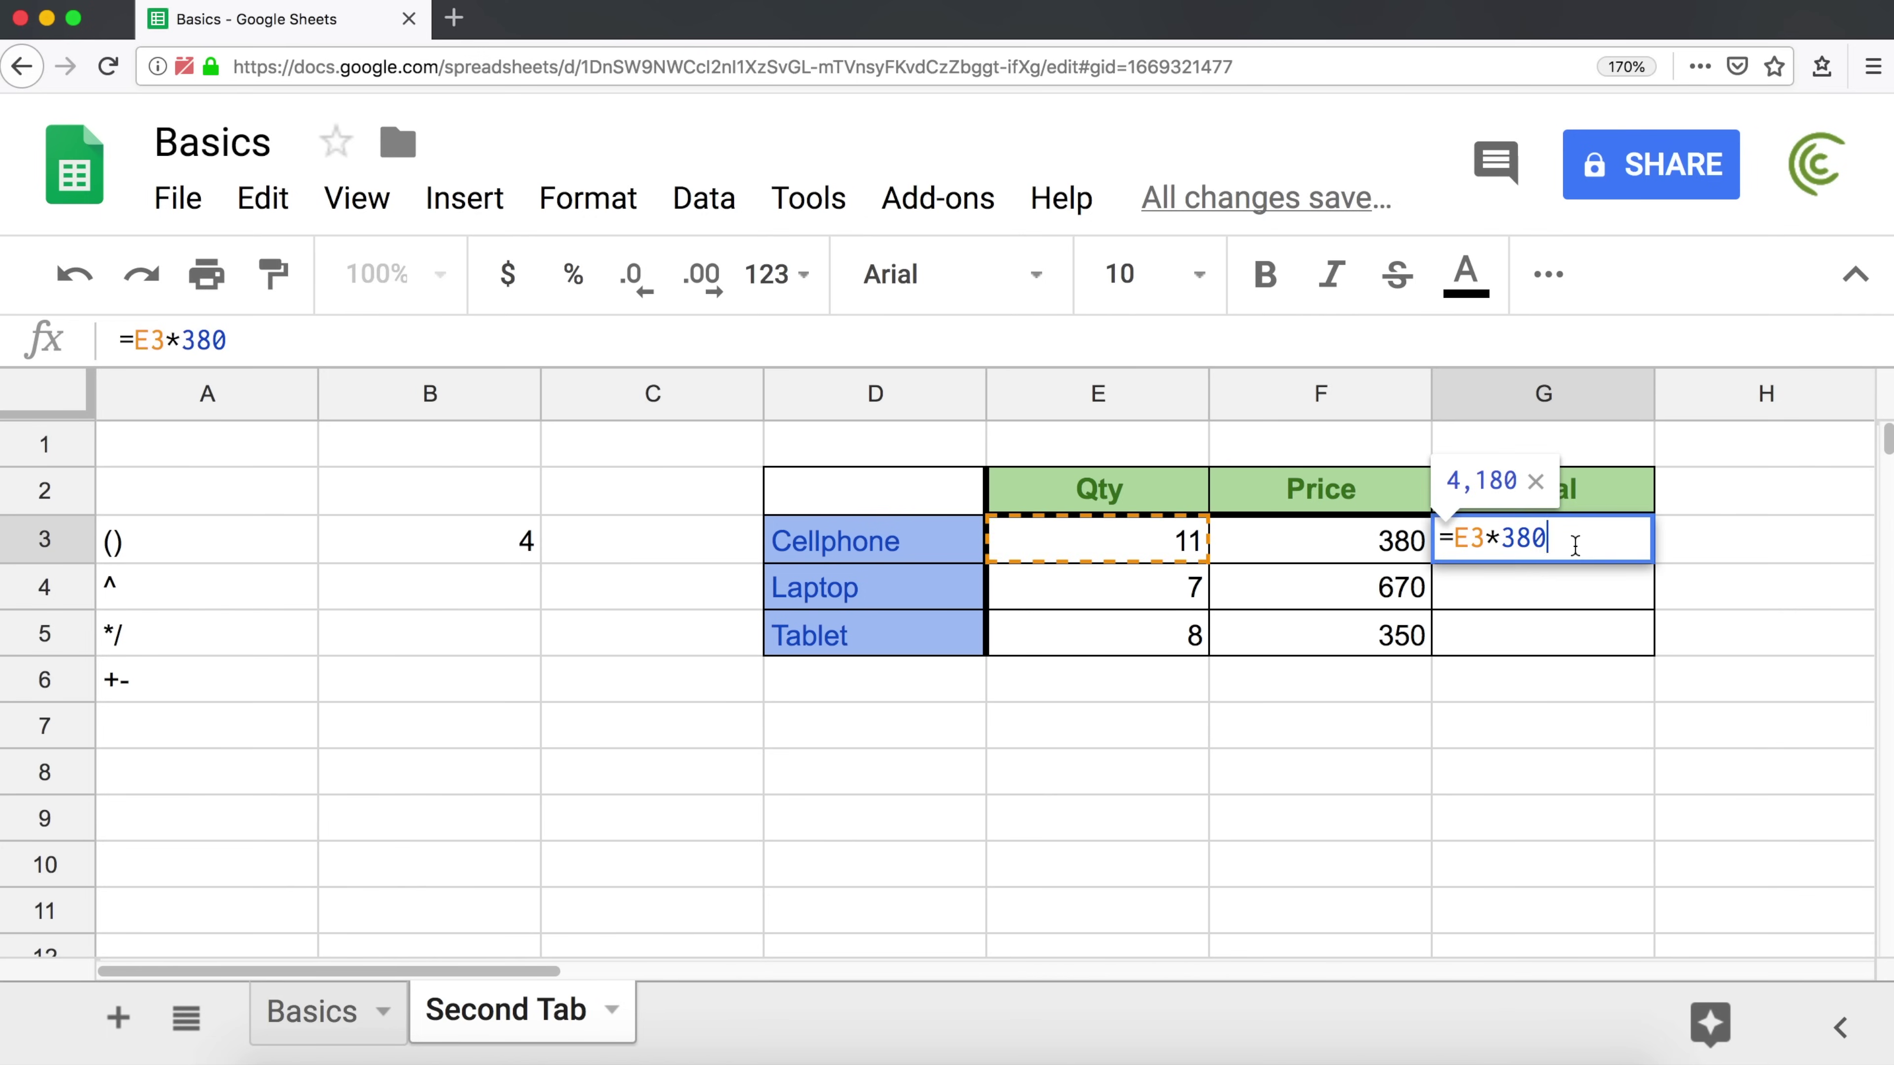
{"action": "left_click_drag", "start_coordinate": [1500, 539], "coordinate": [1565, 542]}
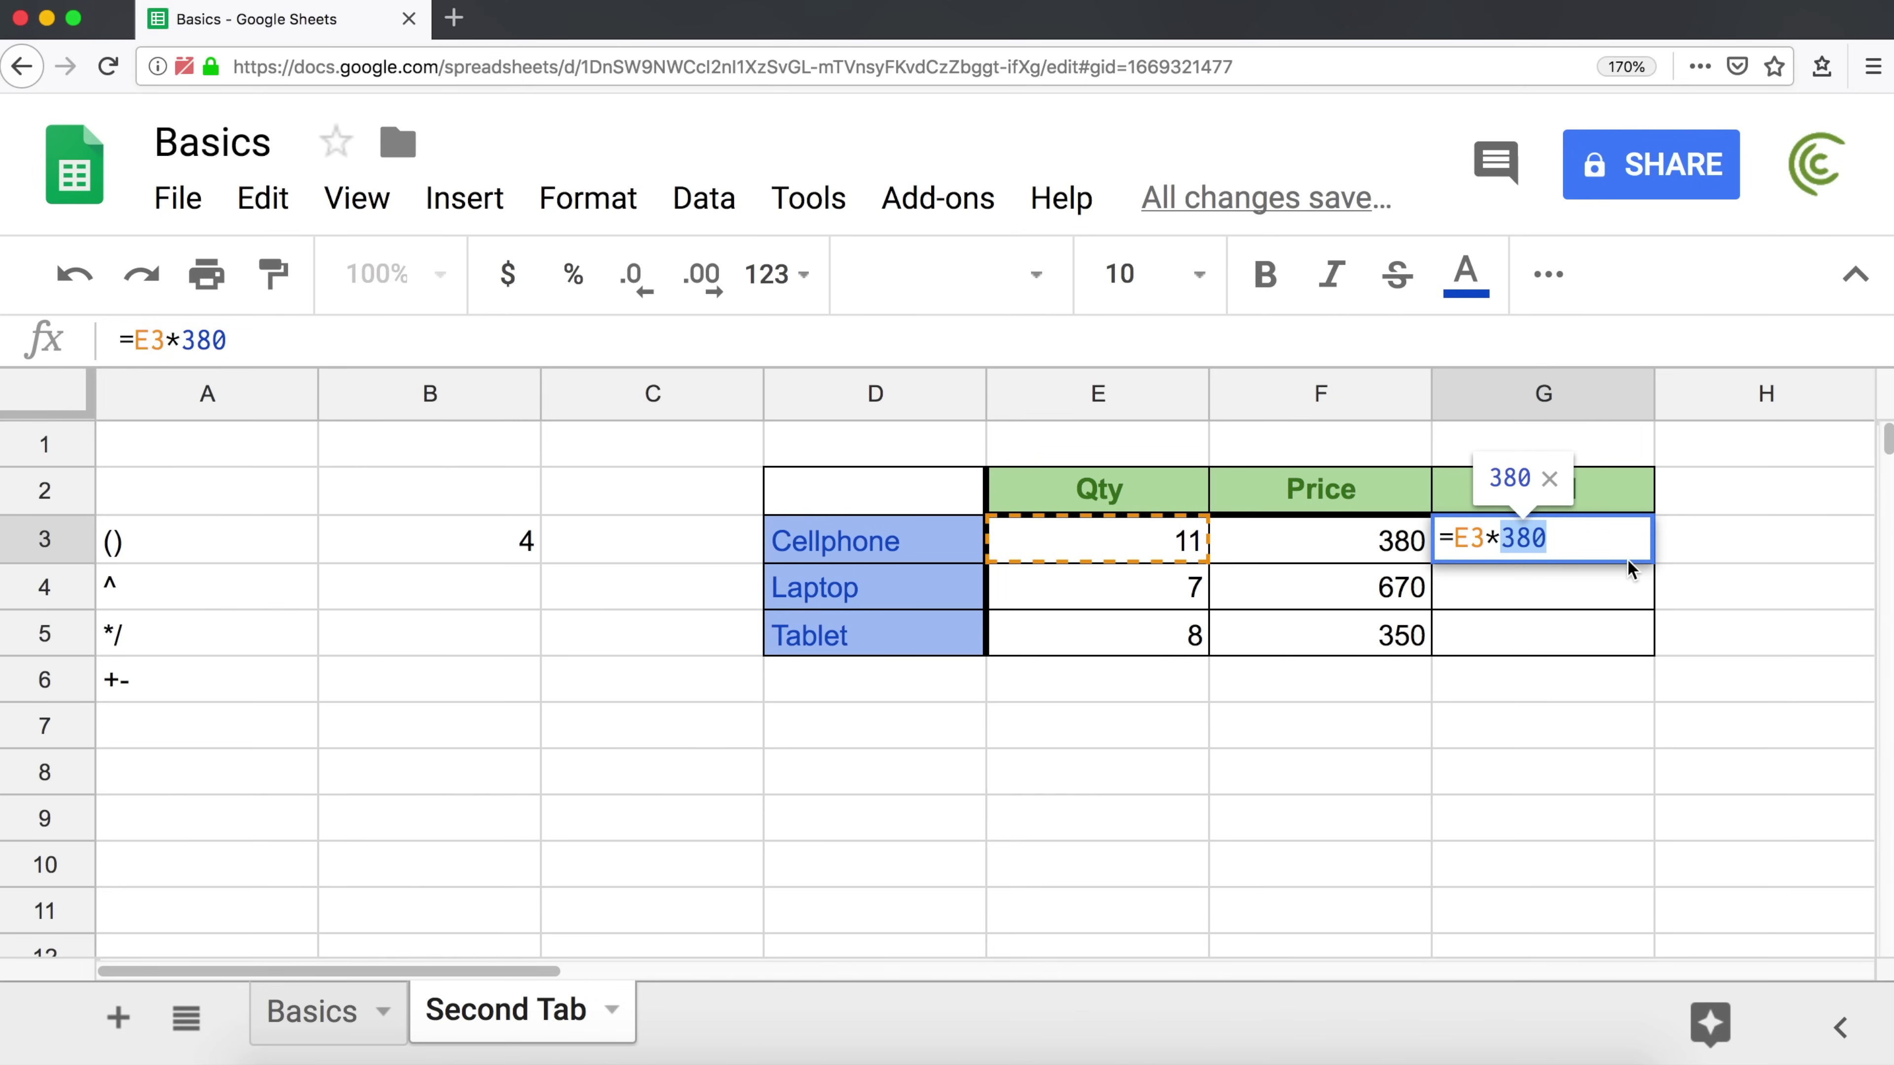
{"action": "key", "text": "BackSpace"}
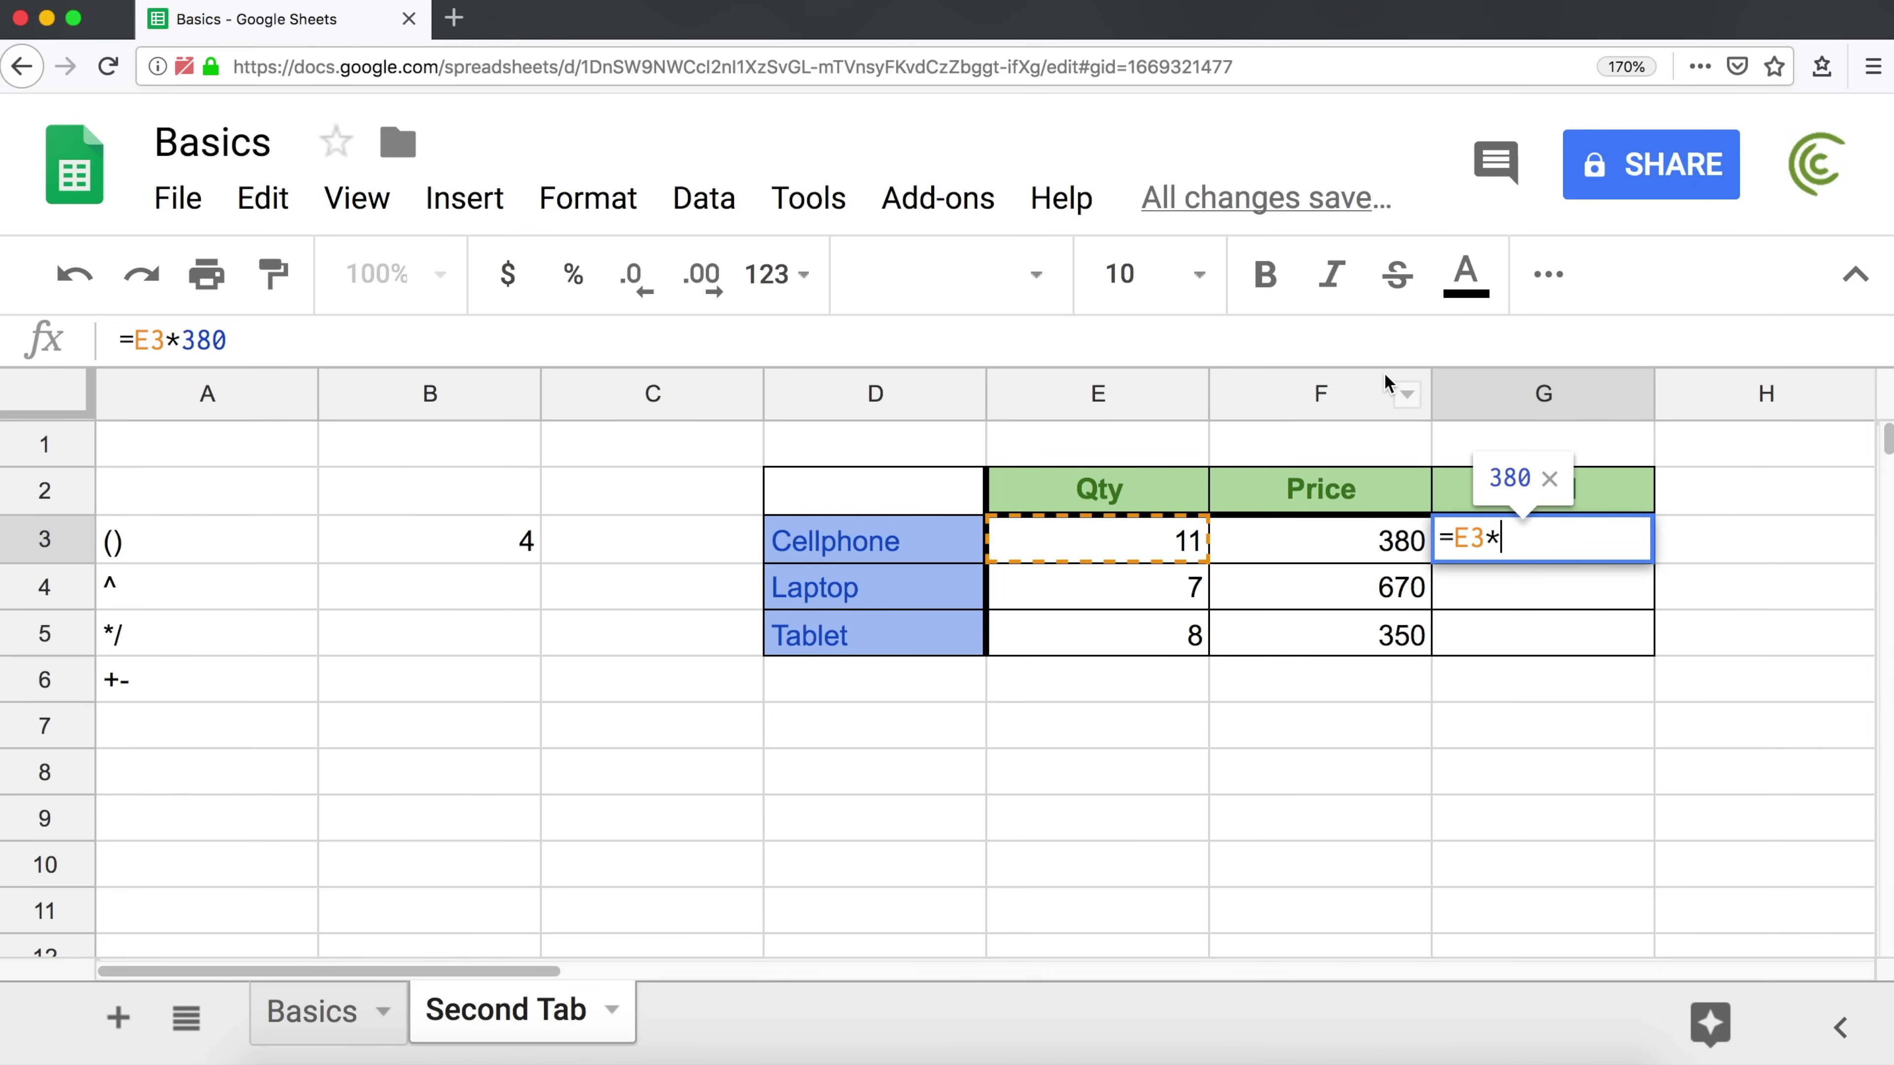
{"action": "type", "text": "F"}
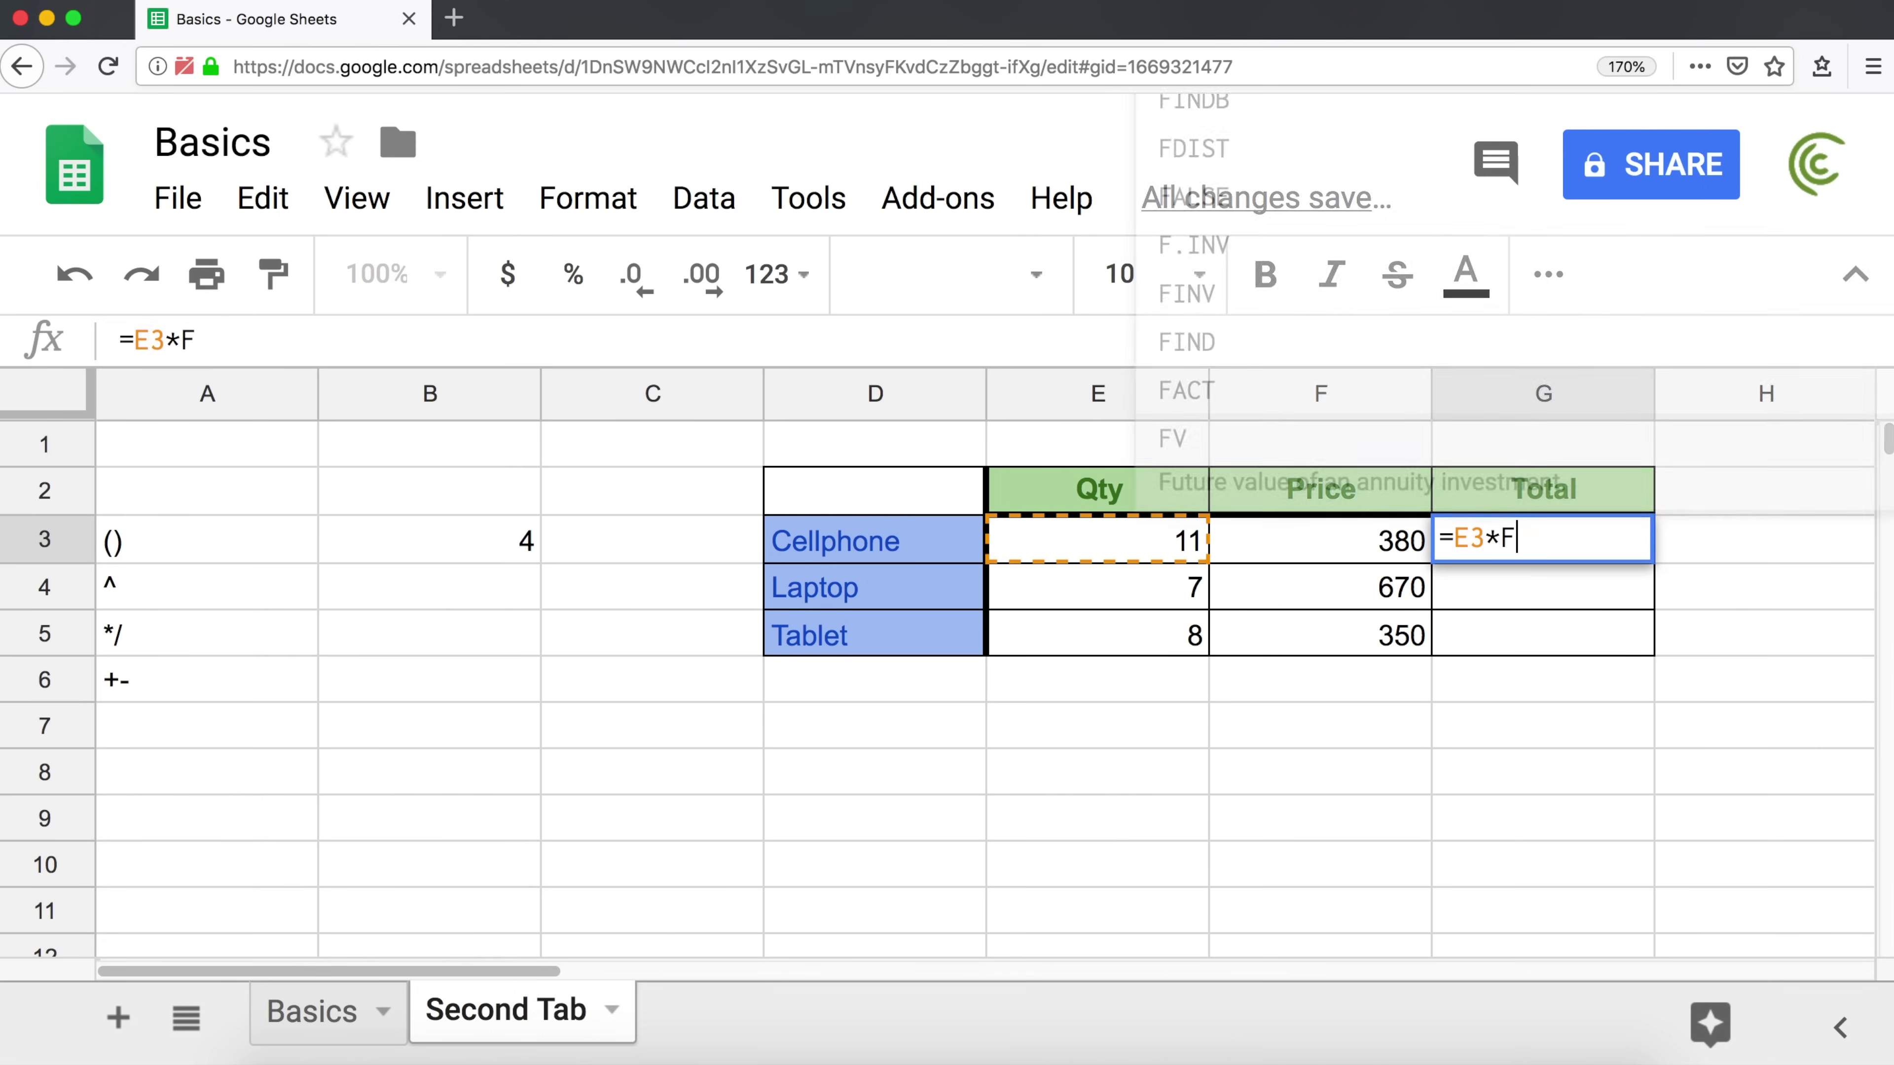
{"action": "type", "text": "3"}
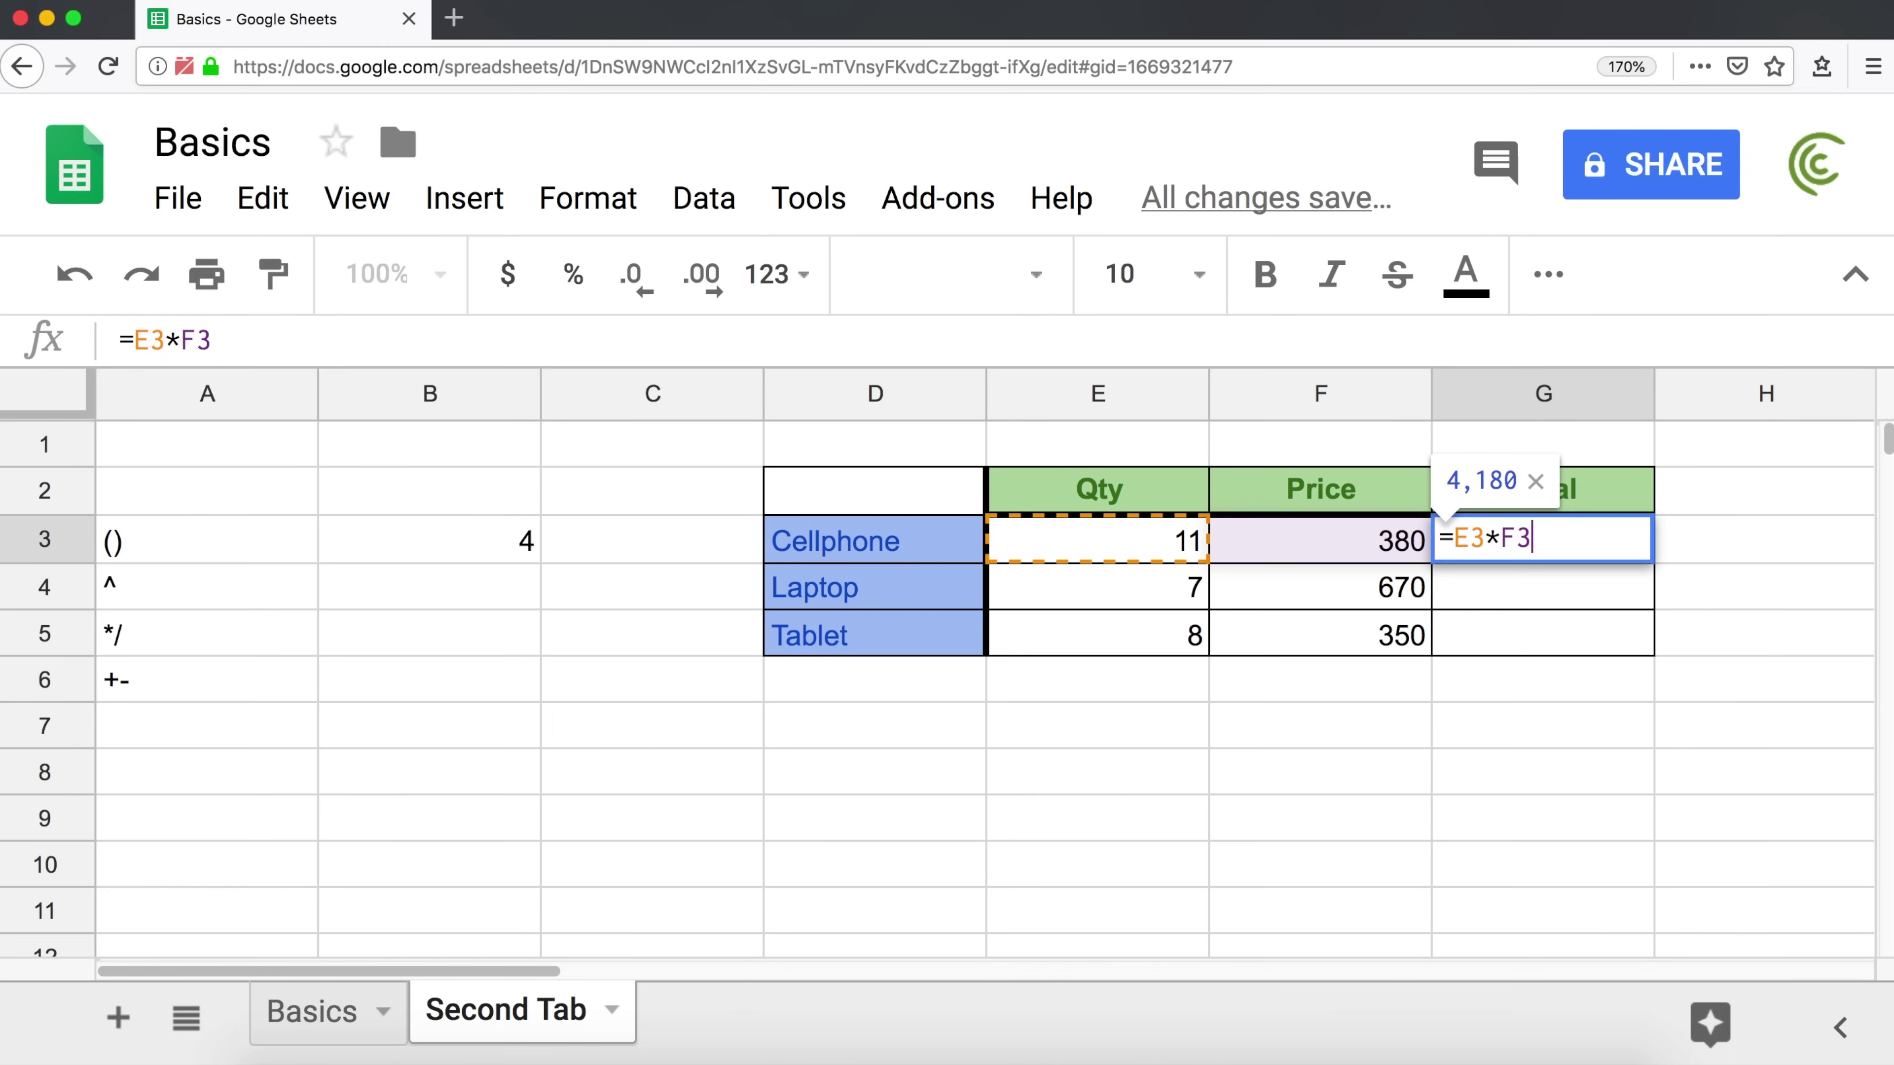
{"action": "key", "text": "Return"}
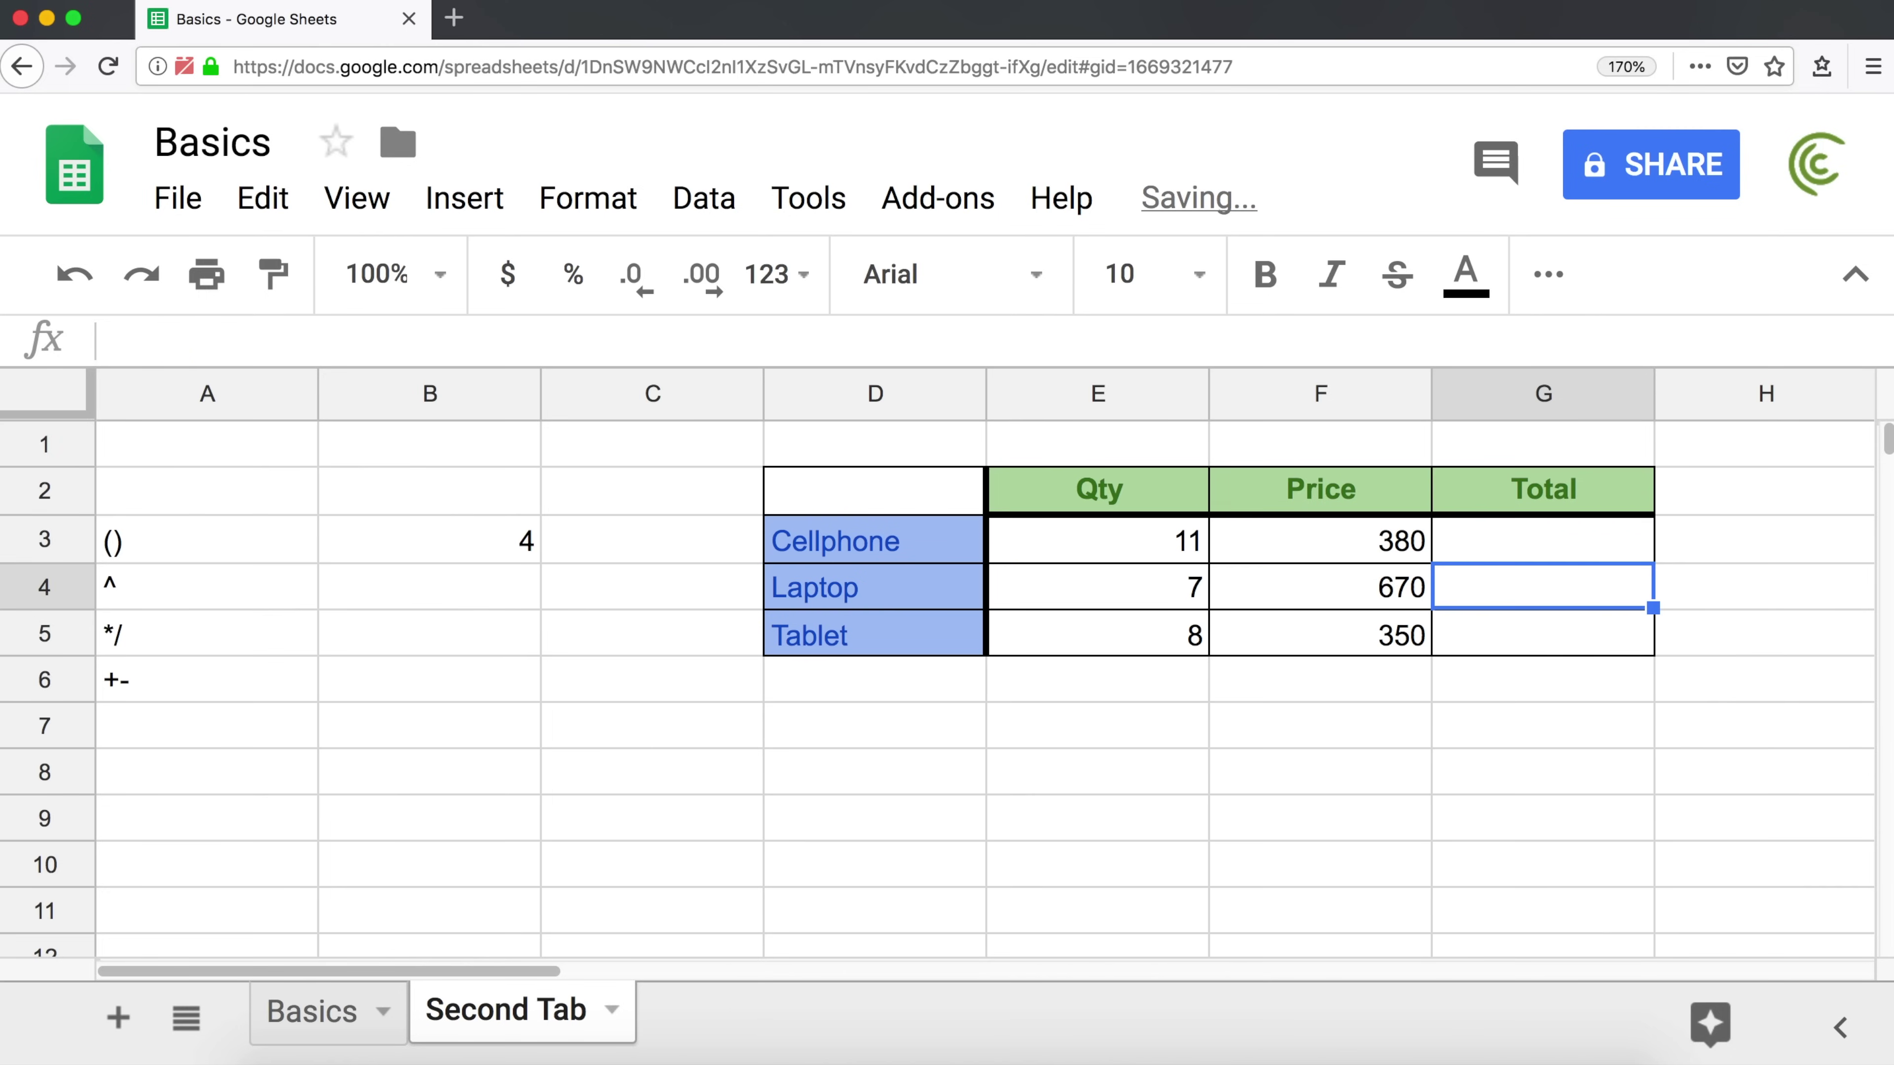
{"action": "left_click", "coordinate": [1497, 539]}
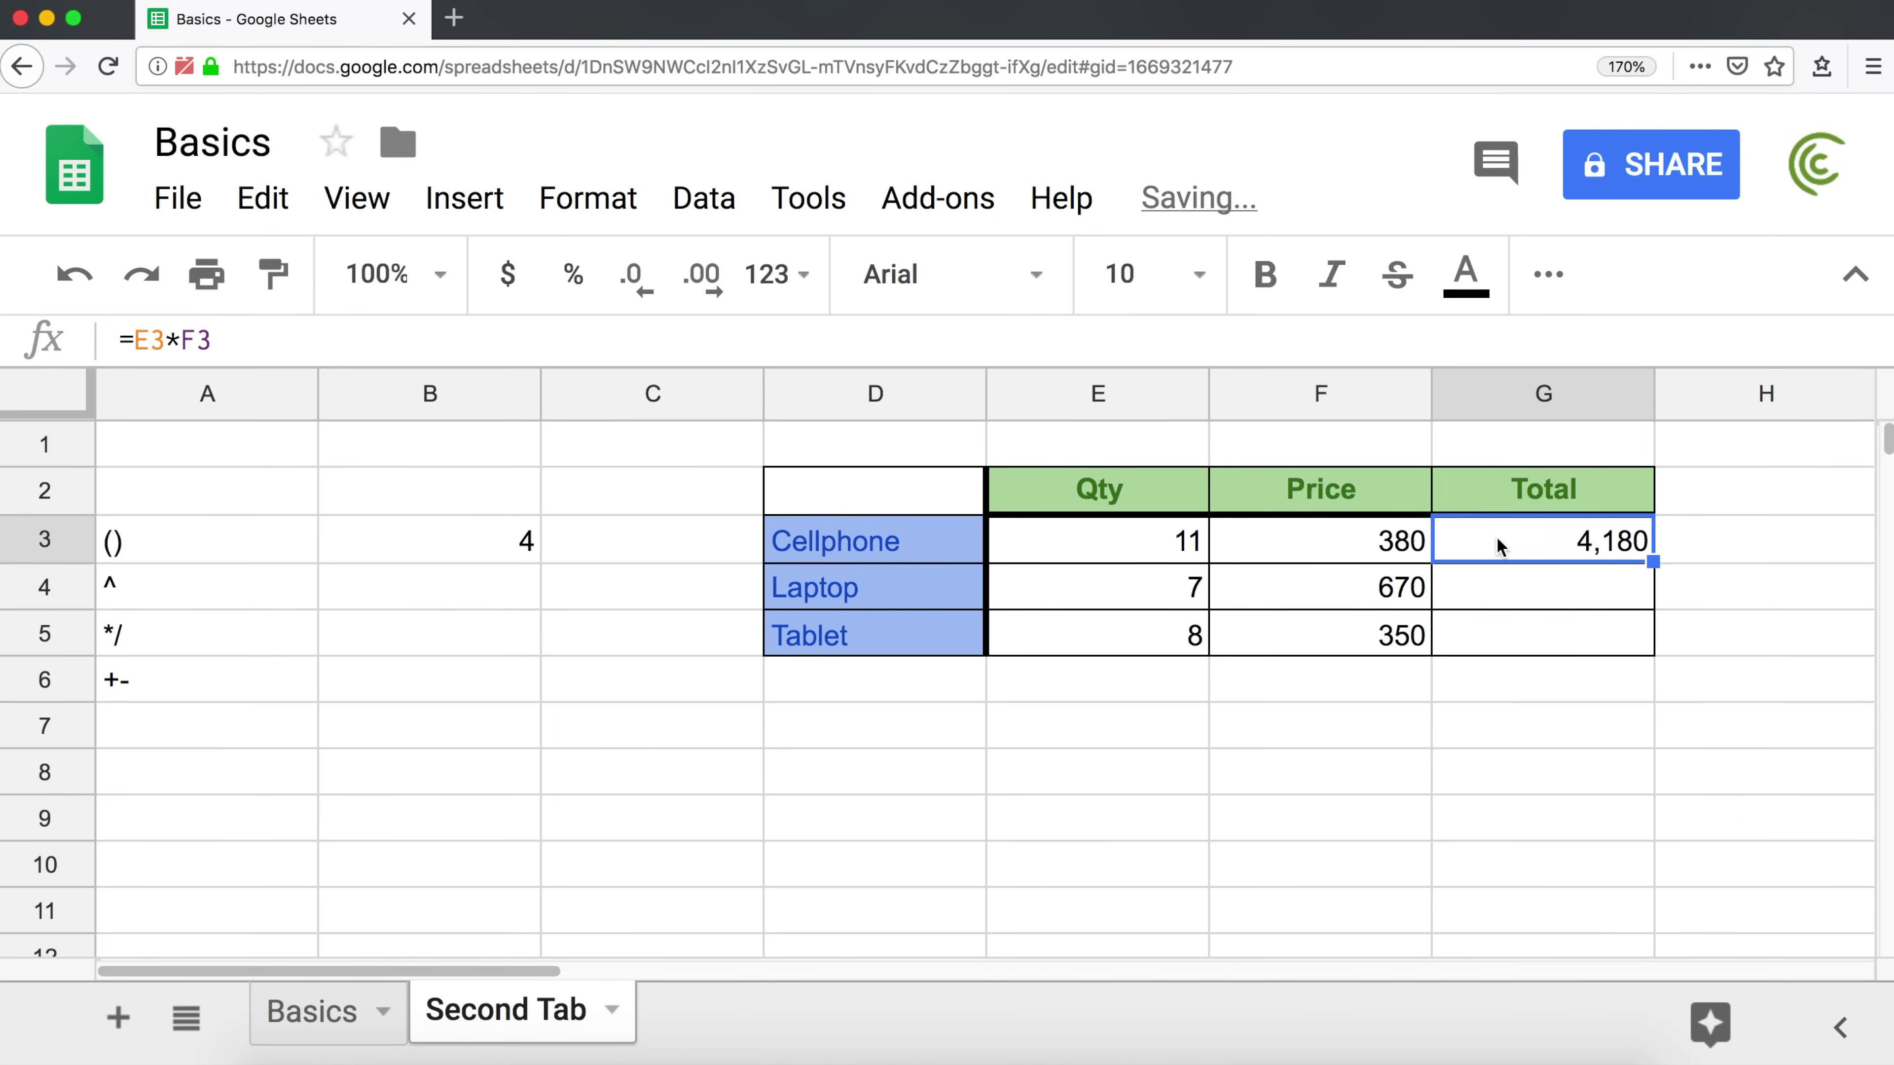
- Set the Cellphone price to 400 and quantity to 14, giving a Total of 5,600
{"action": "left_click", "coordinate": [1361, 542]}
{"action": "type", "text": "400"}
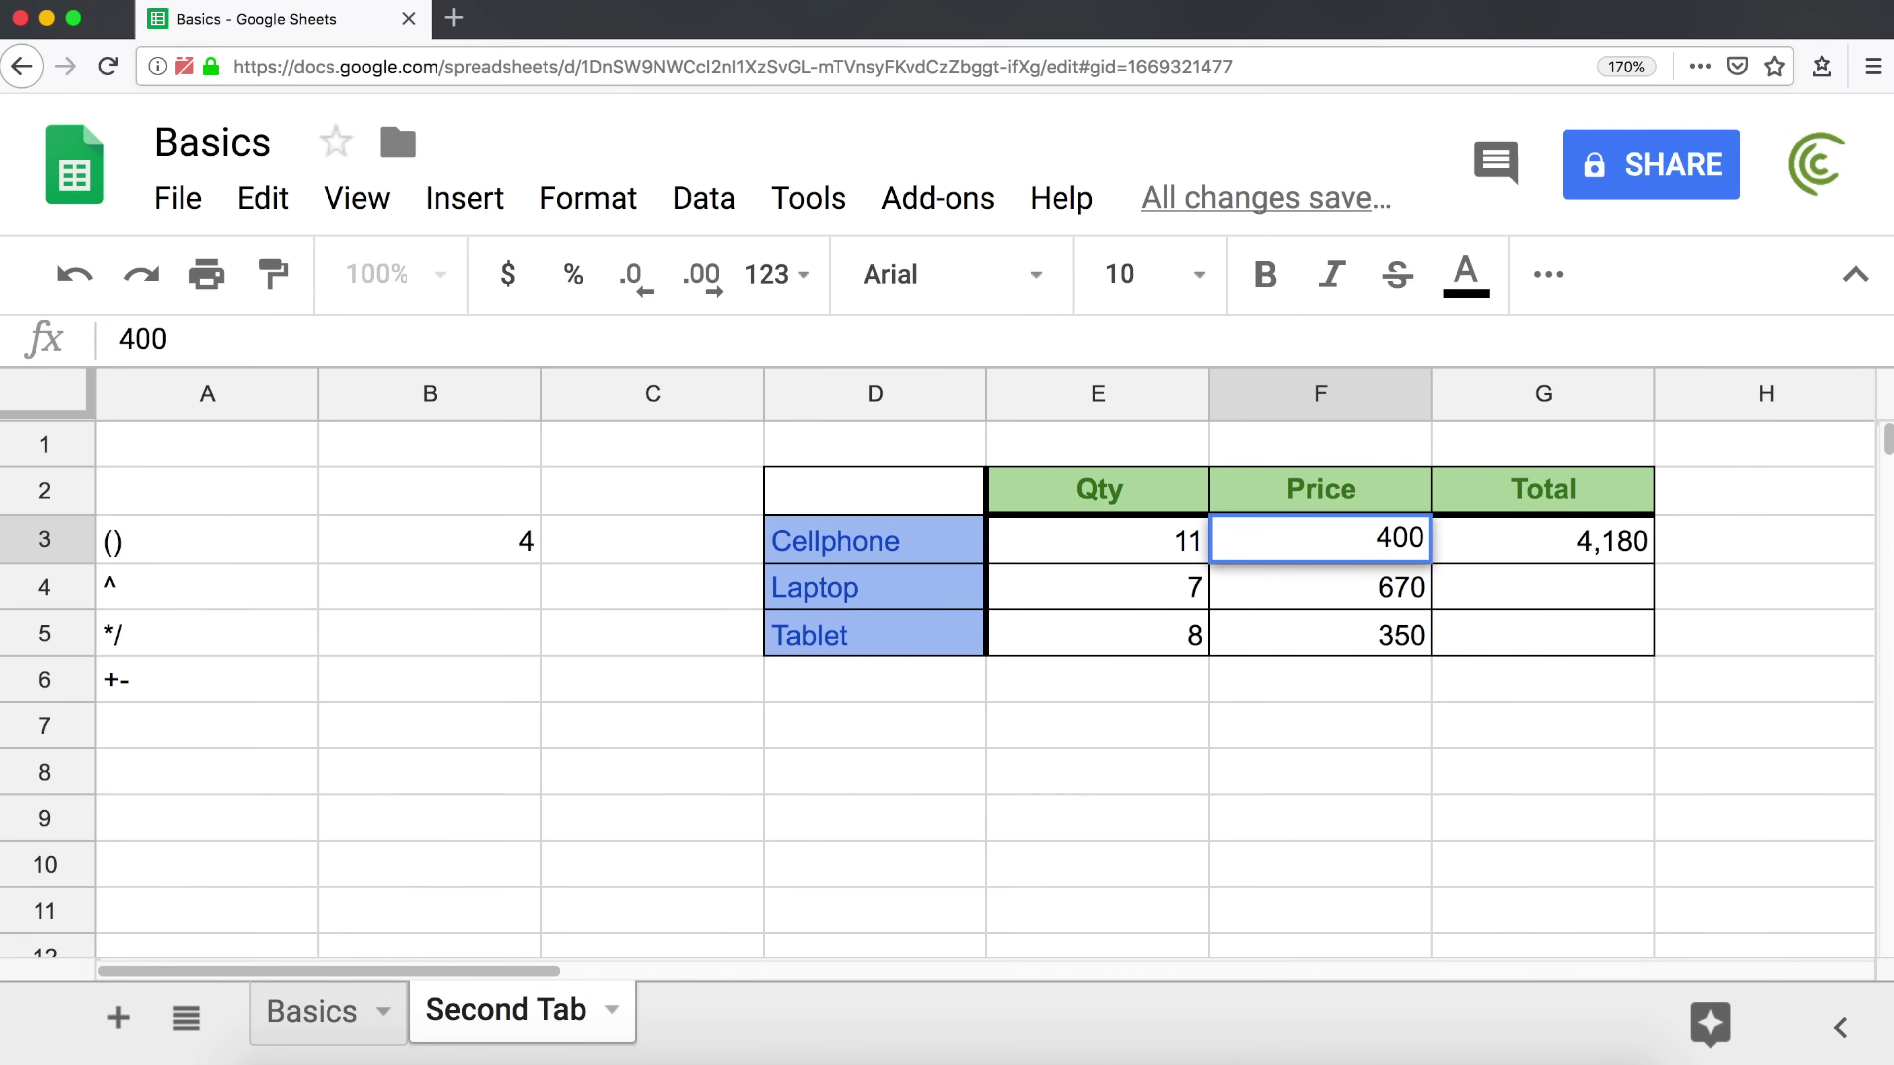
{"action": "key", "text": "Return"}
{"action": "left_click", "coordinate": [1320, 539]}
{"action": "left_click", "coordinate": [1098, 540]}
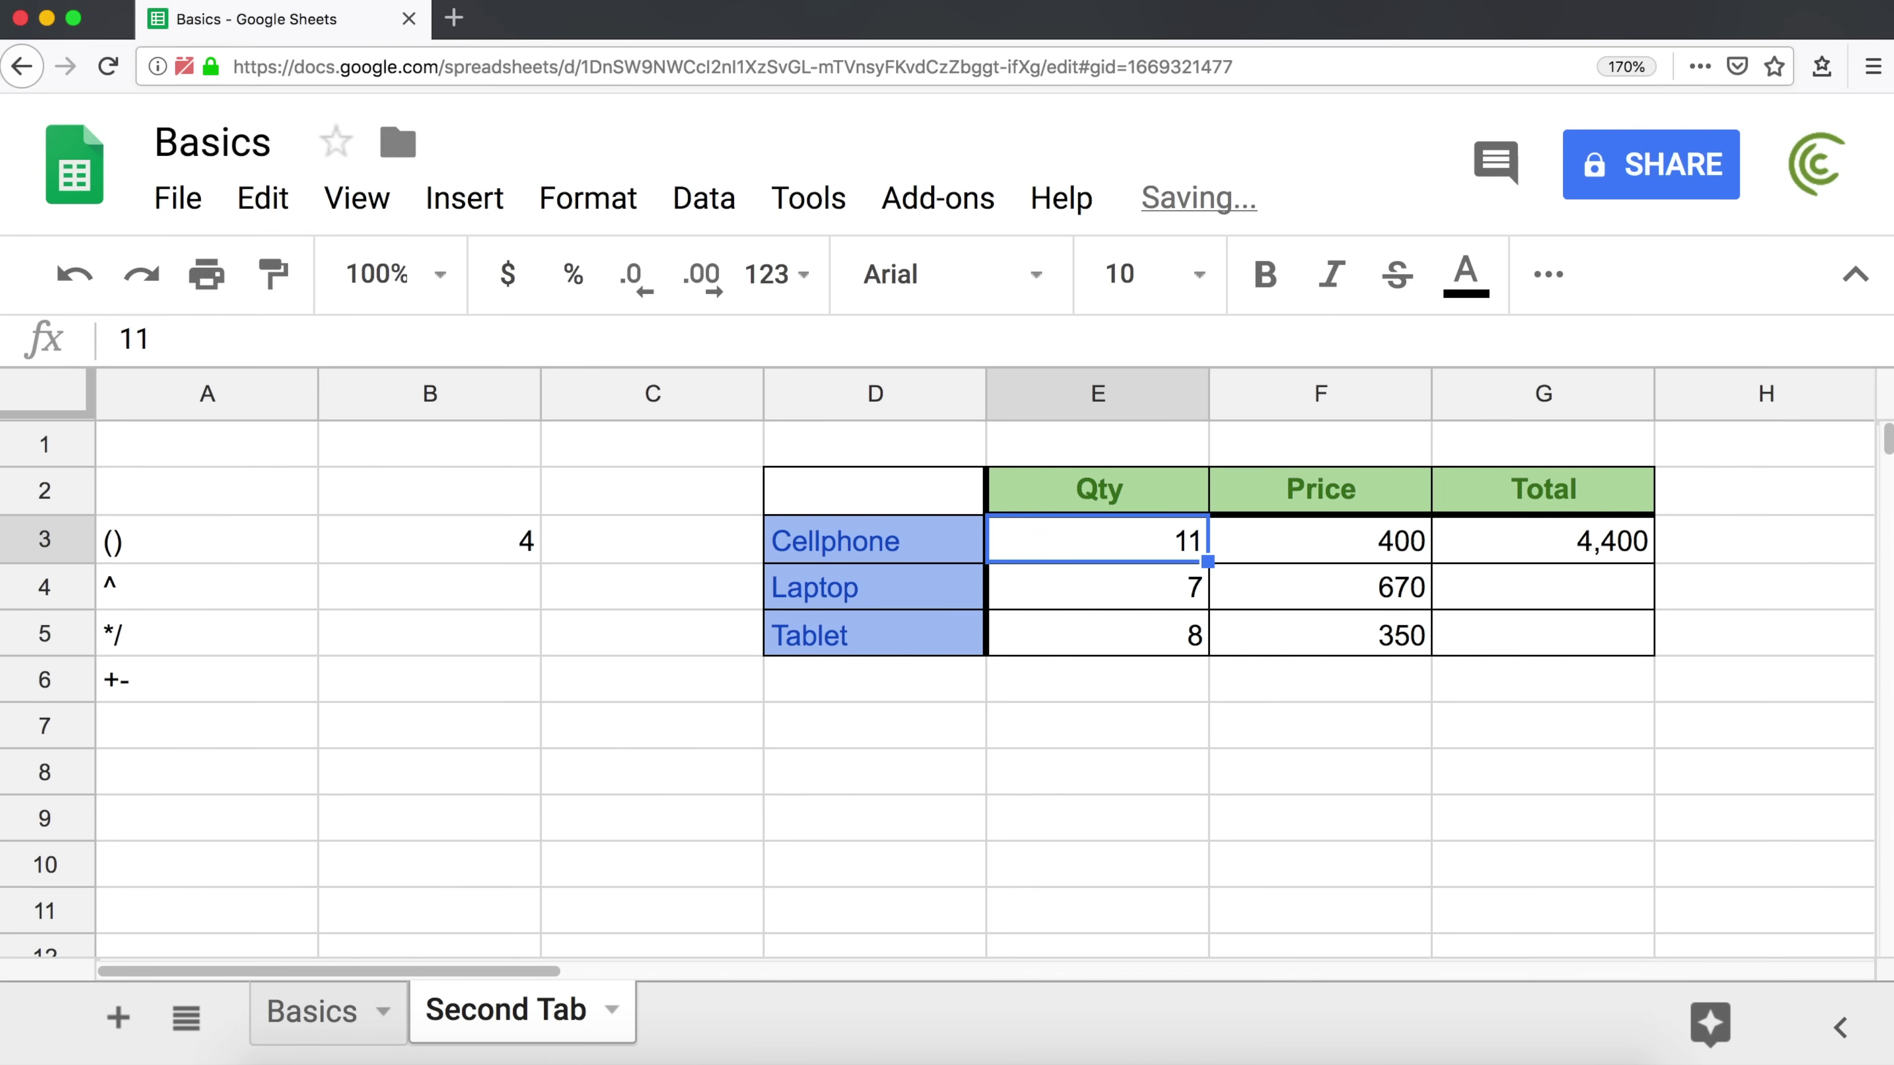
{"action": "type", "text": "14"}
{"action": "key", "text": "Tab"}
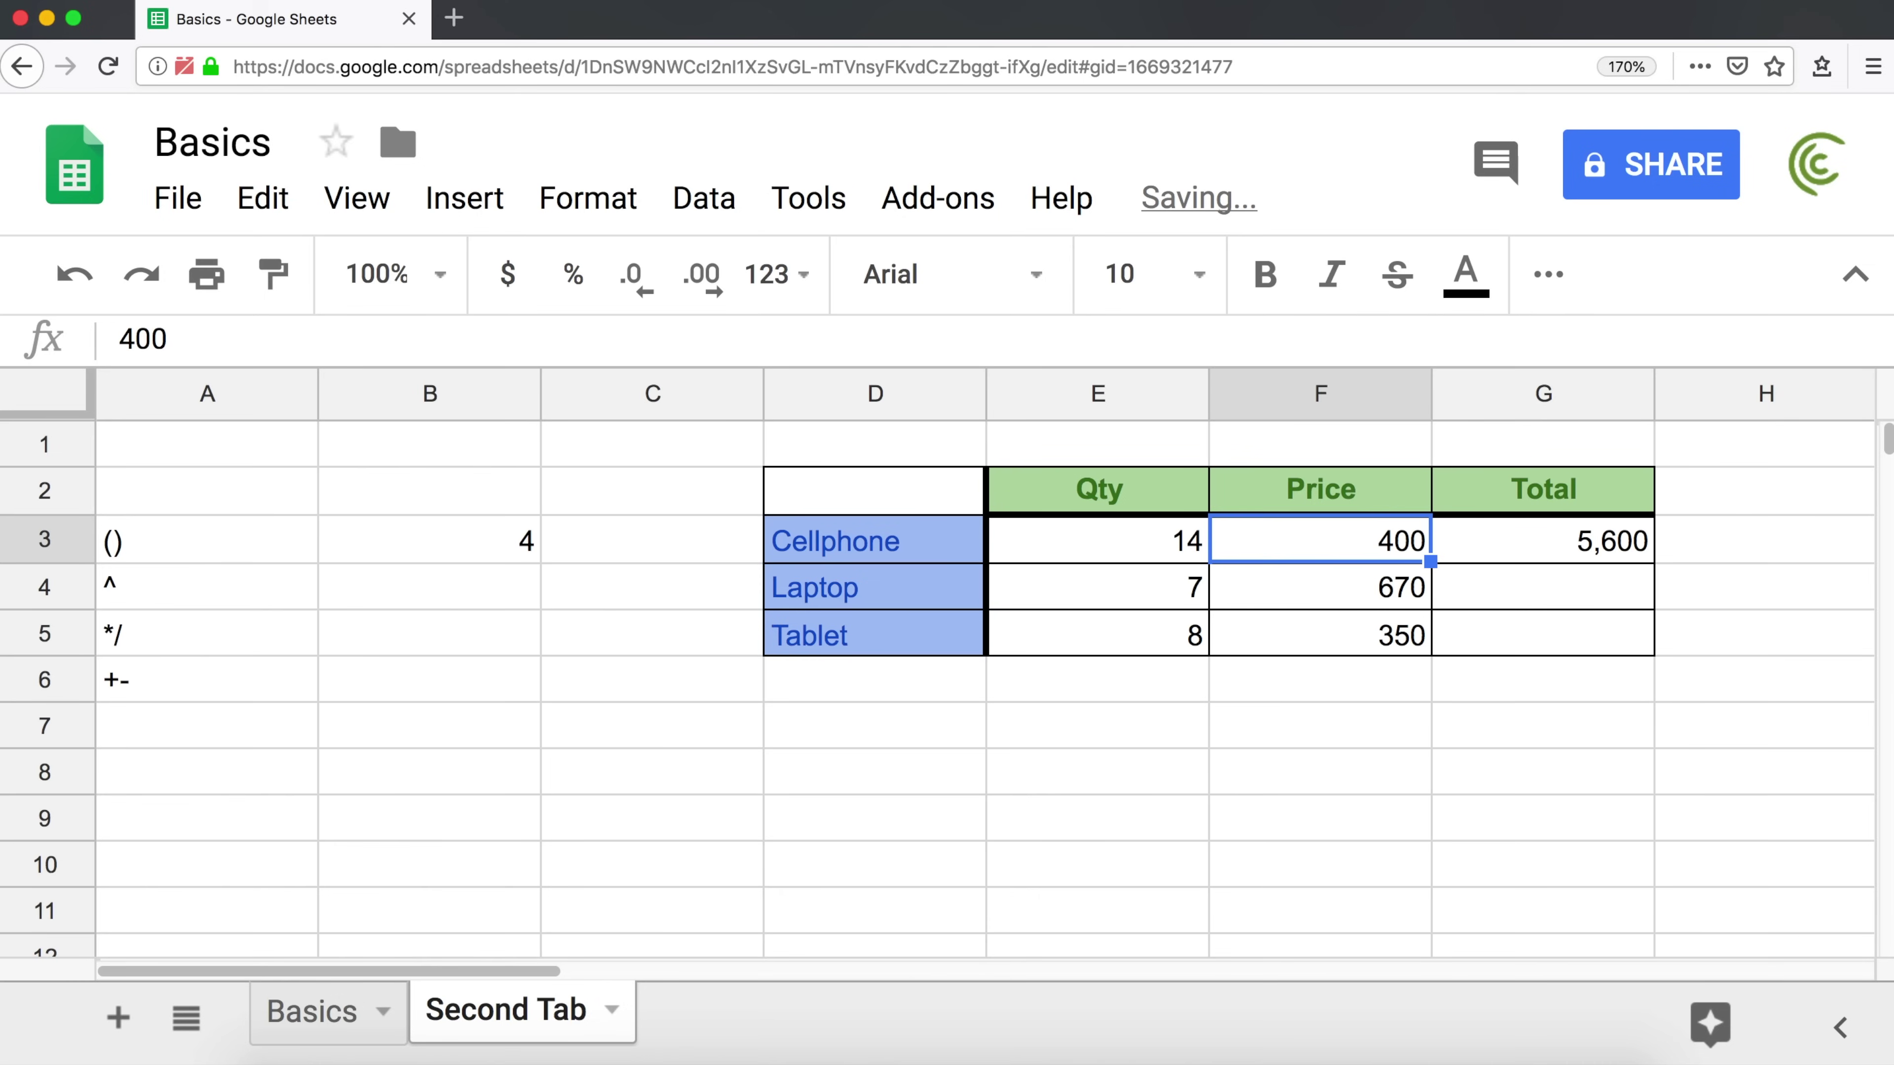
{"action": "double_click", "coordinate": [1512, 533]}
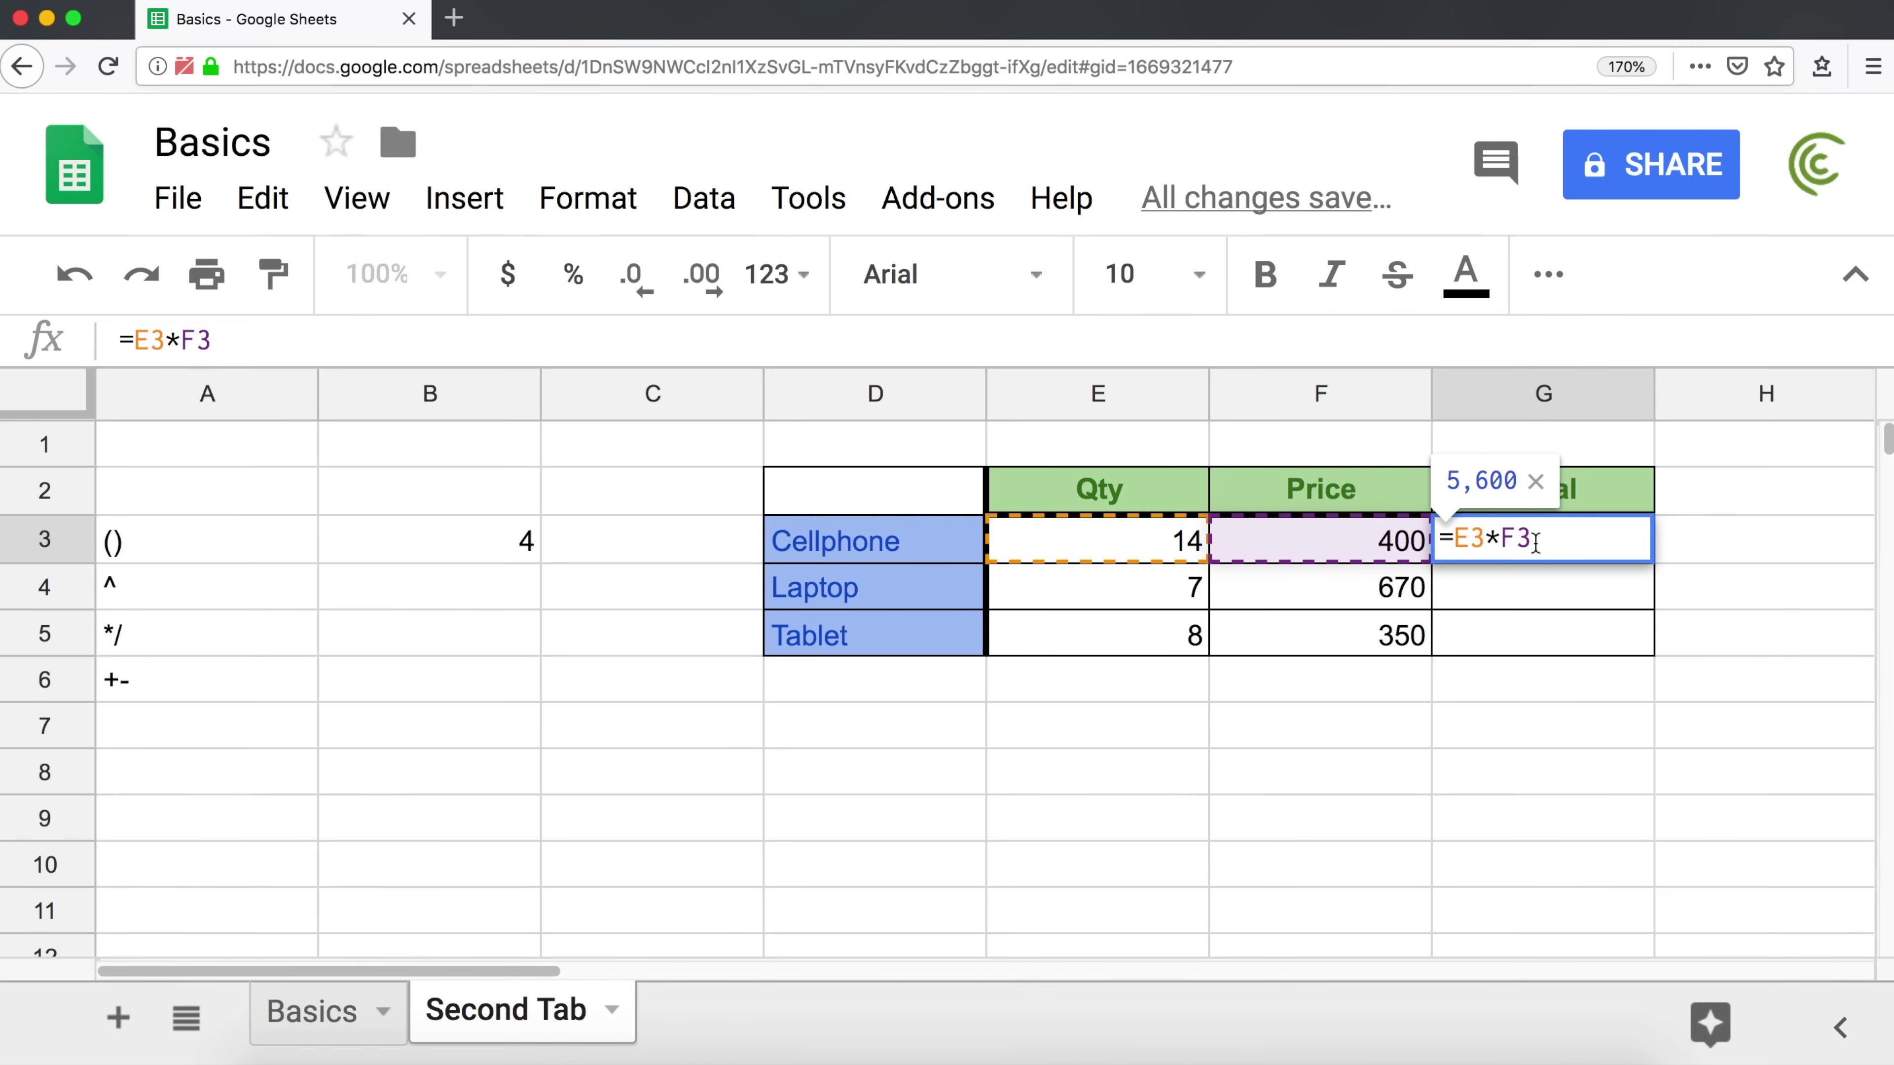
{"action": "key", "text": "Return"}
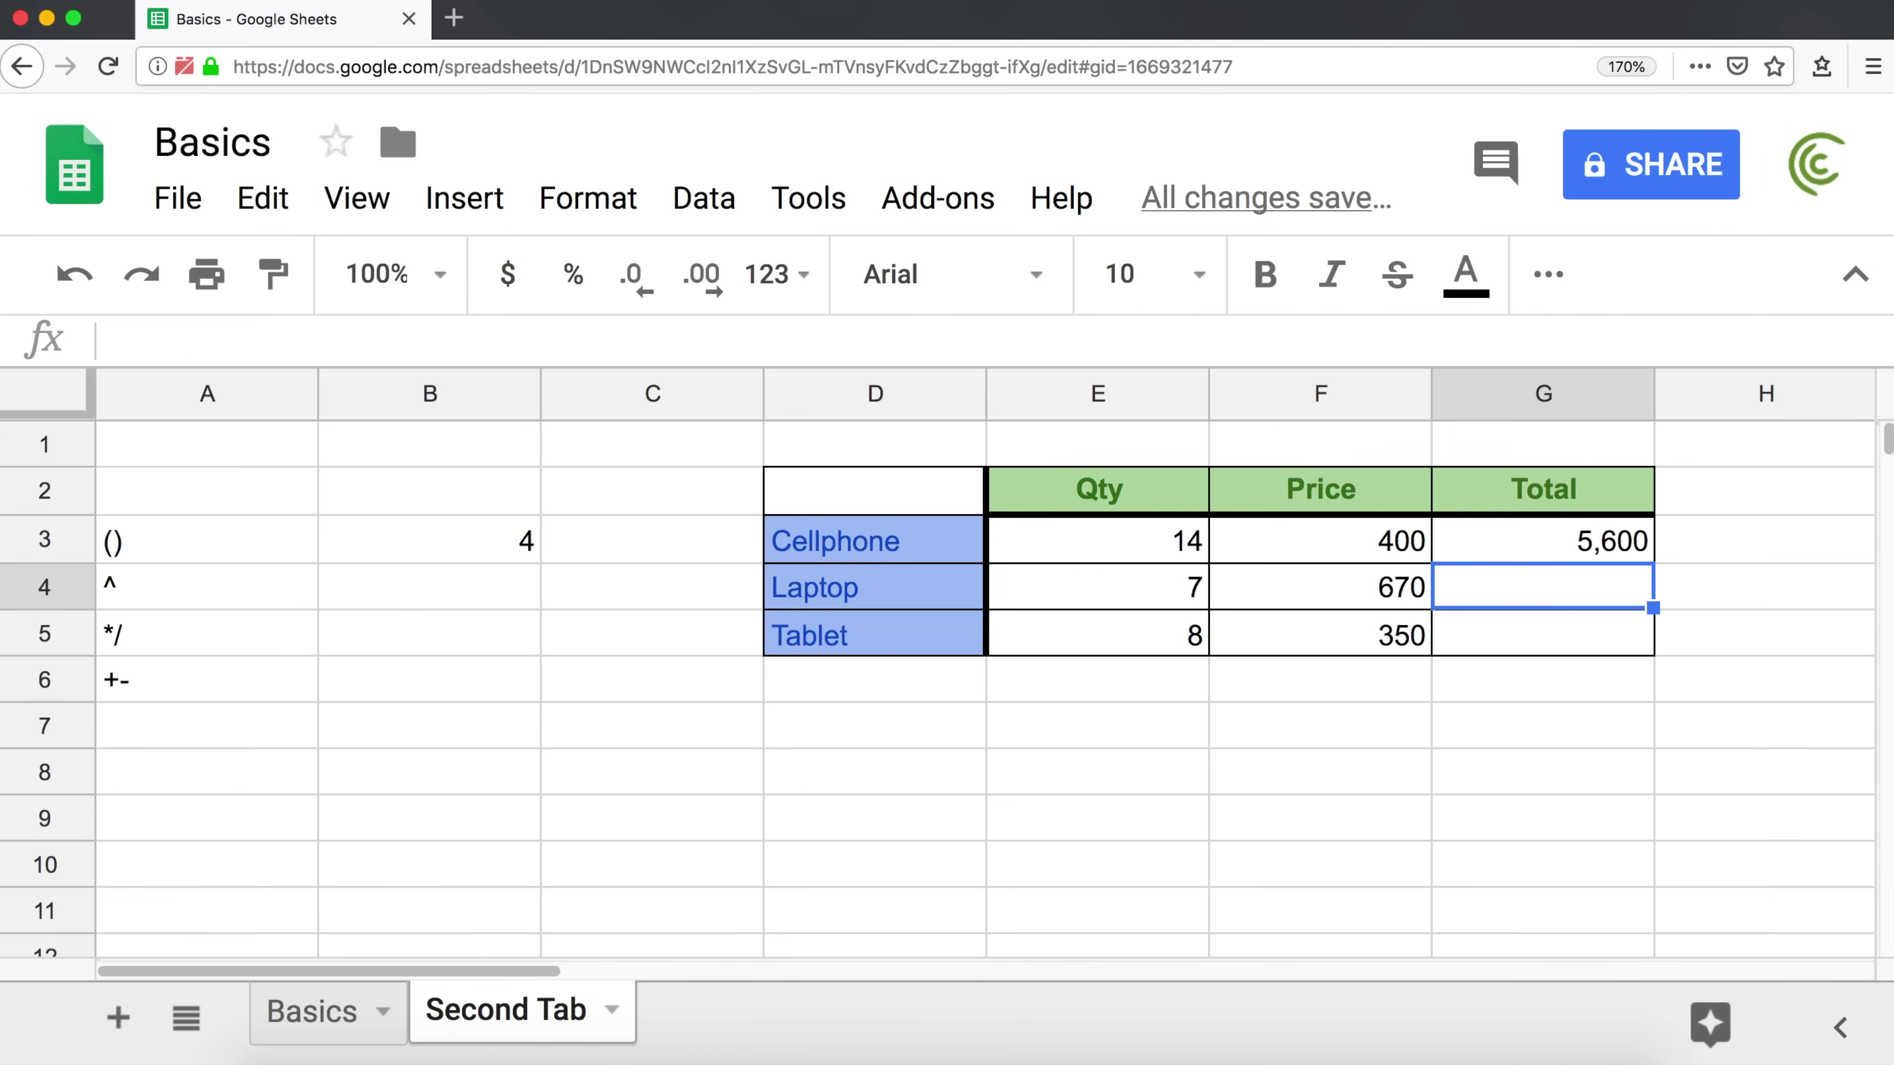
{"action": "left_click", "coordinate": [1126, 586]}
- Fill G3's =E3*F3 down to G5 so Laptop and Tablet show 4,690 and 2,800
{"action": "key", "text": "shift+Right"}
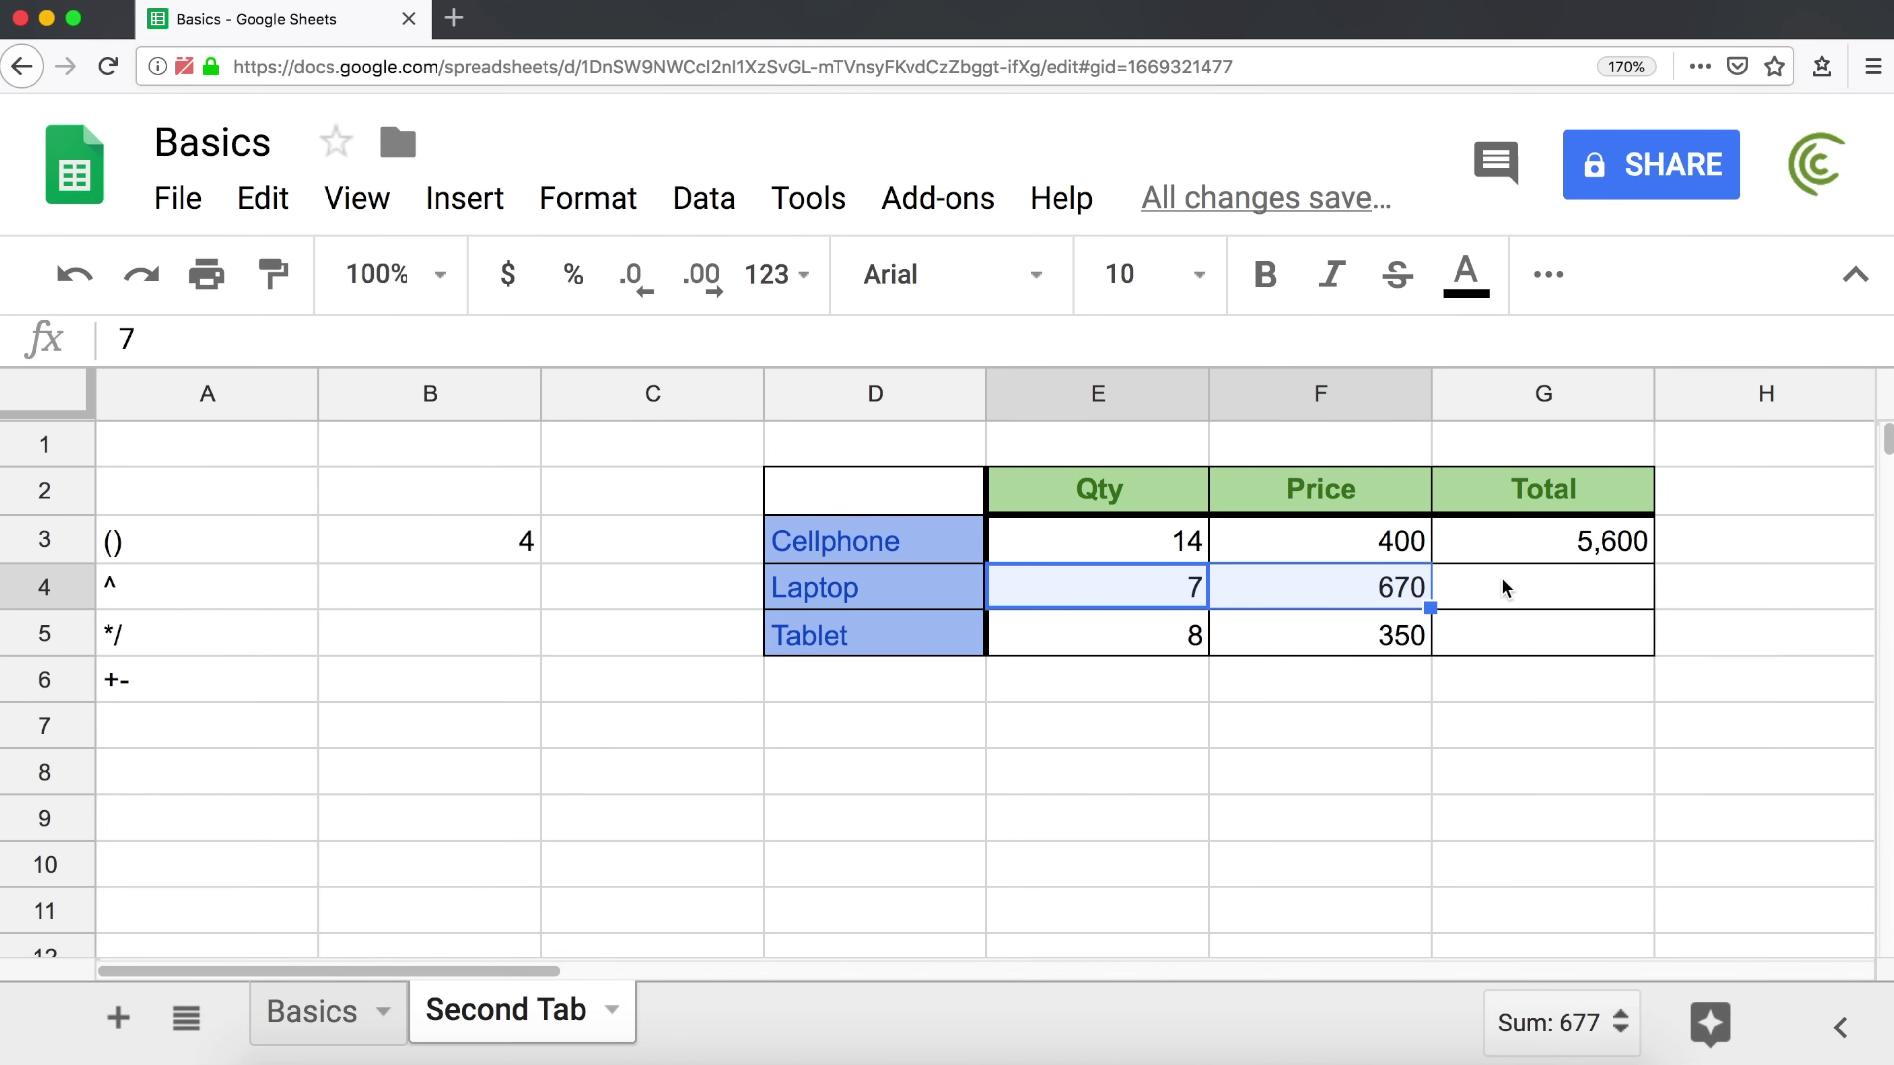
{"action": "left_click", "coordinate": [1609, 541]}
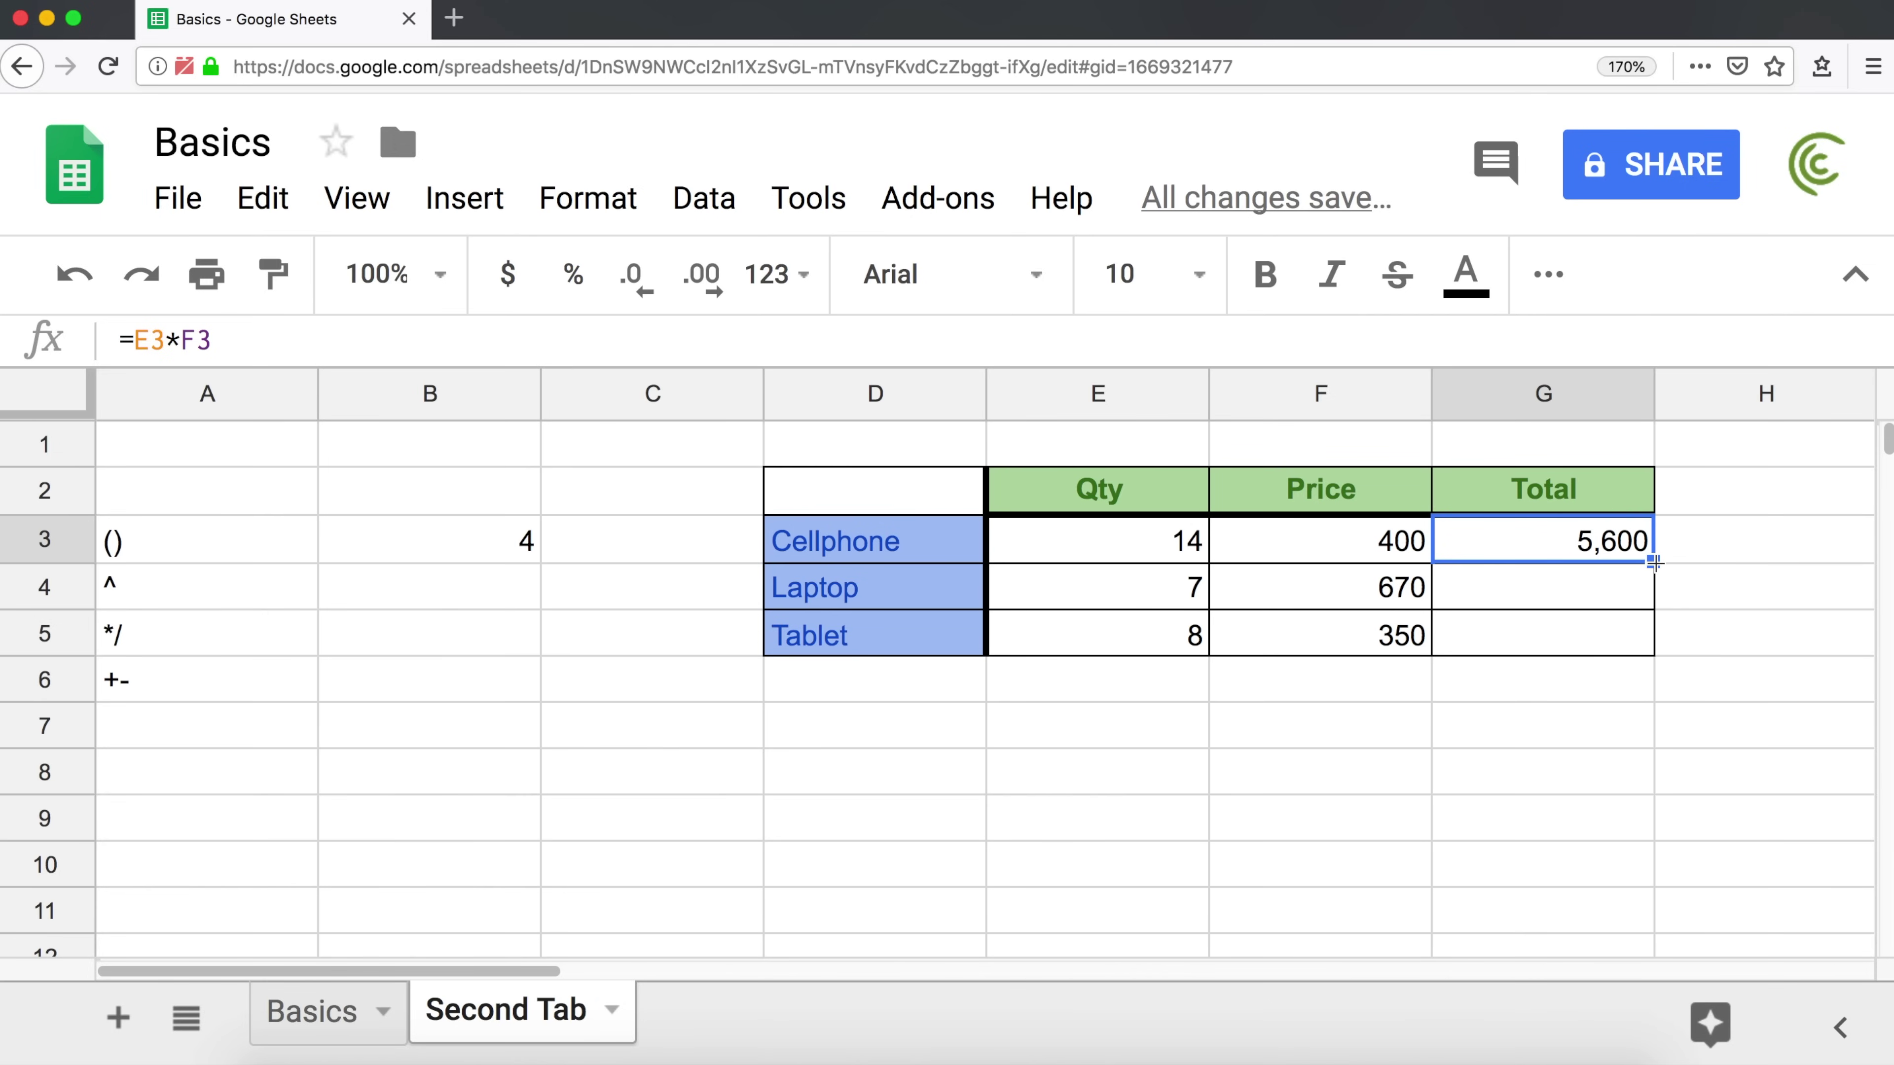
{"action": "left_click_drag", "start_coordinate": [1653, 563], "coordinate": [1645, 650]}
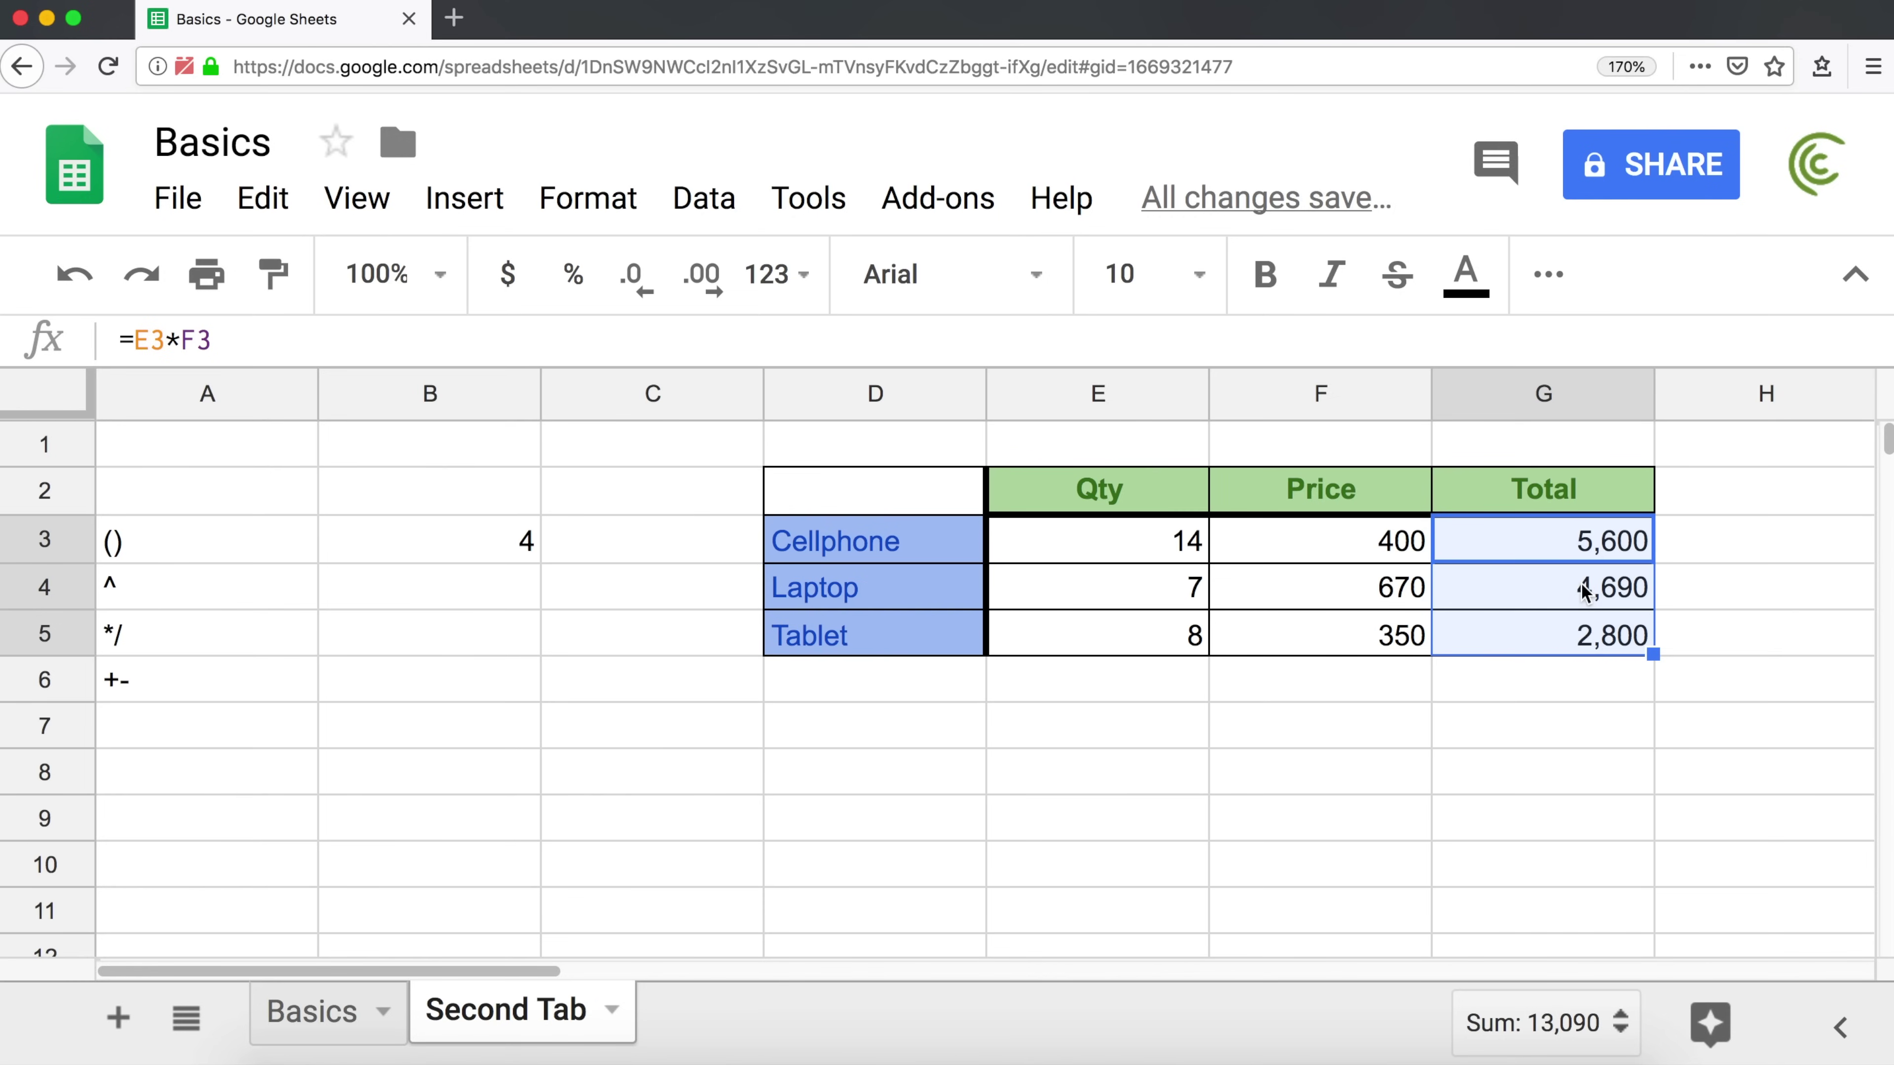
{"action": "double_click", "coordinate": [1547, 589]}
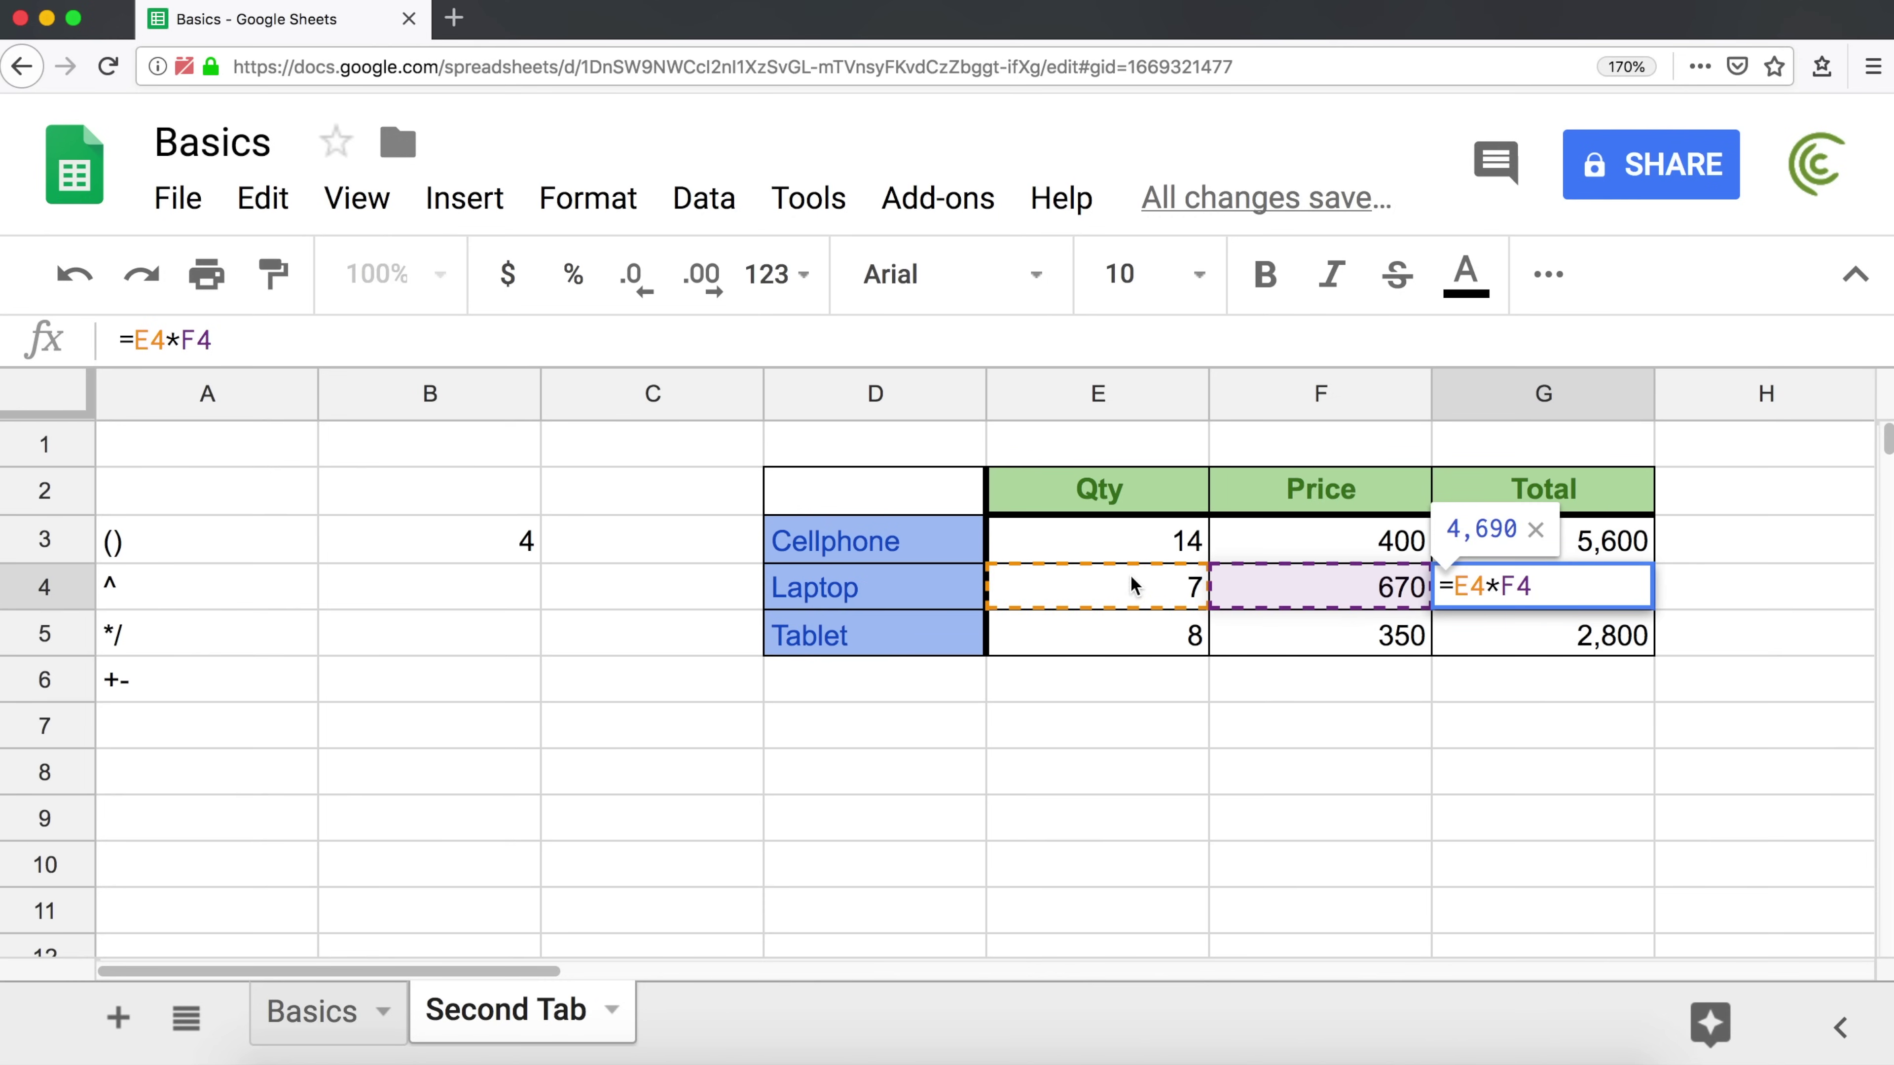
{"action": "key", "text": "Return"}
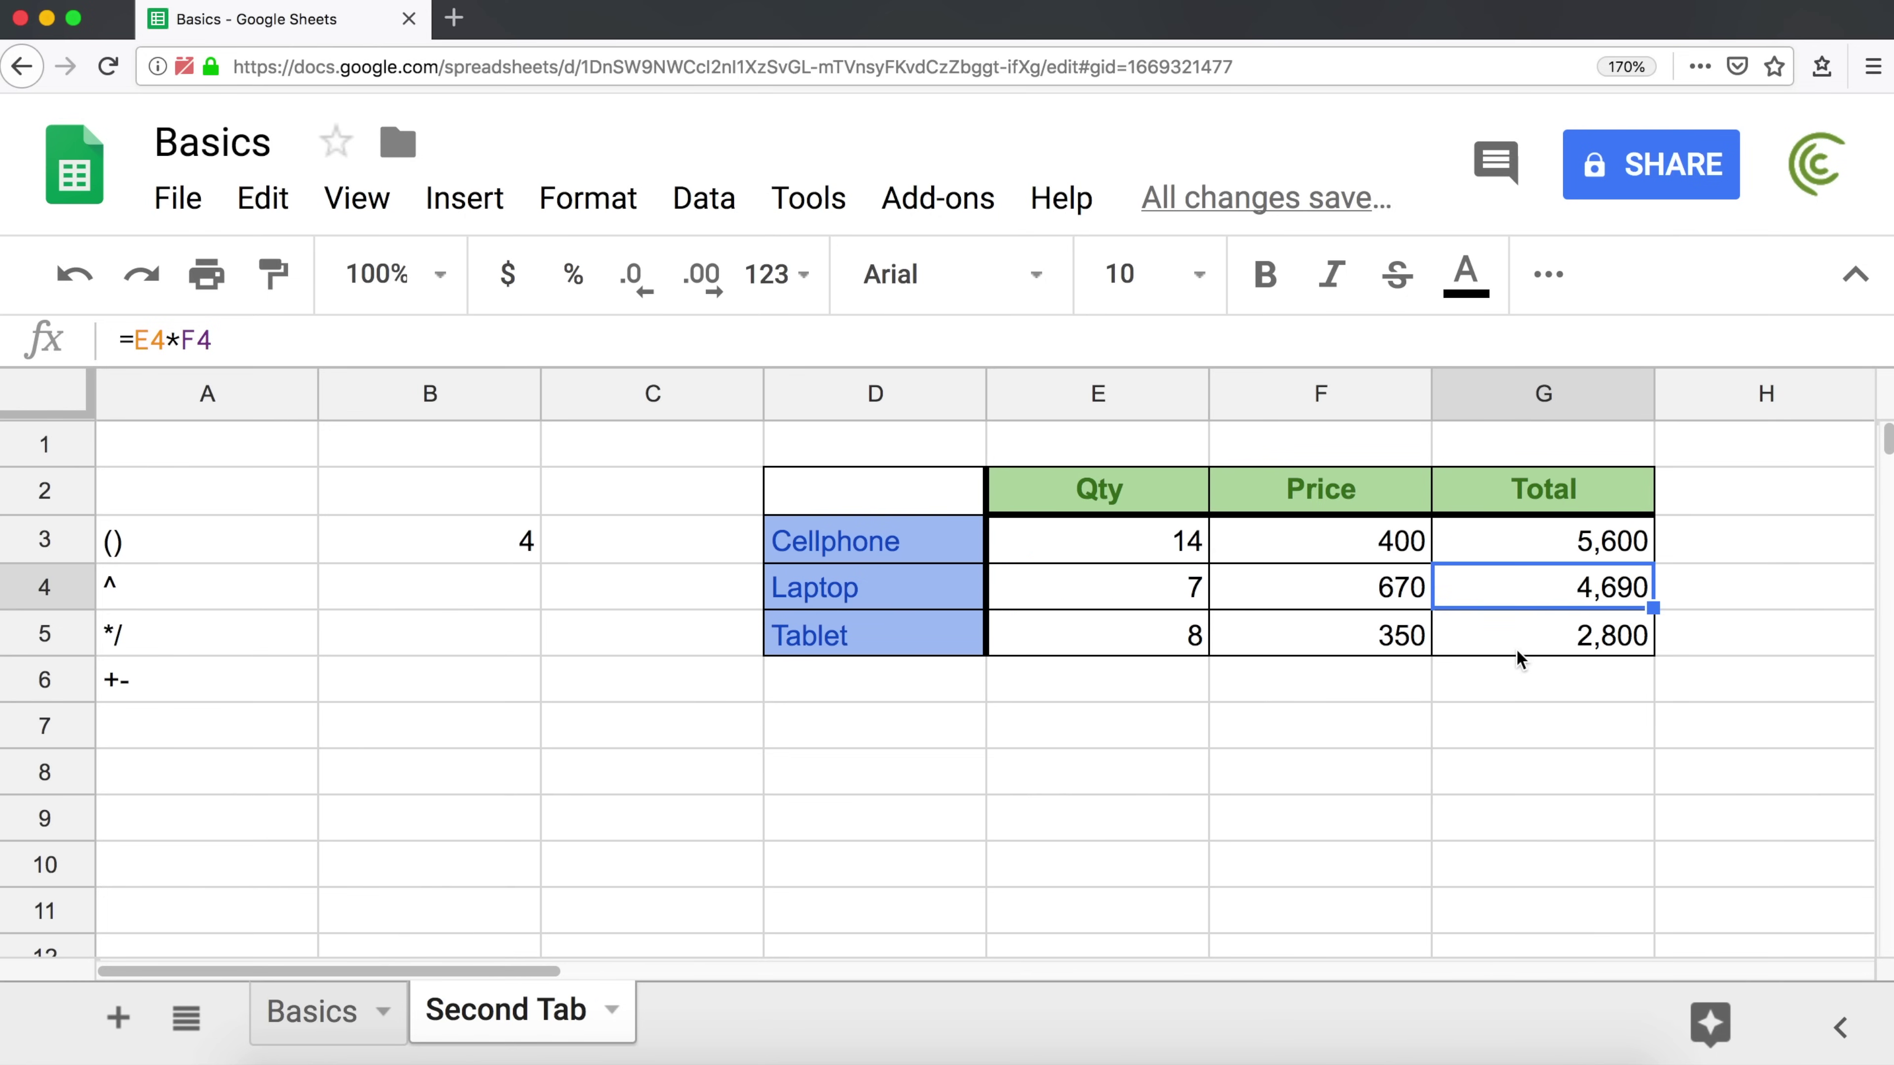
{"action": "double_click", "coordinate": [1513, 634]}
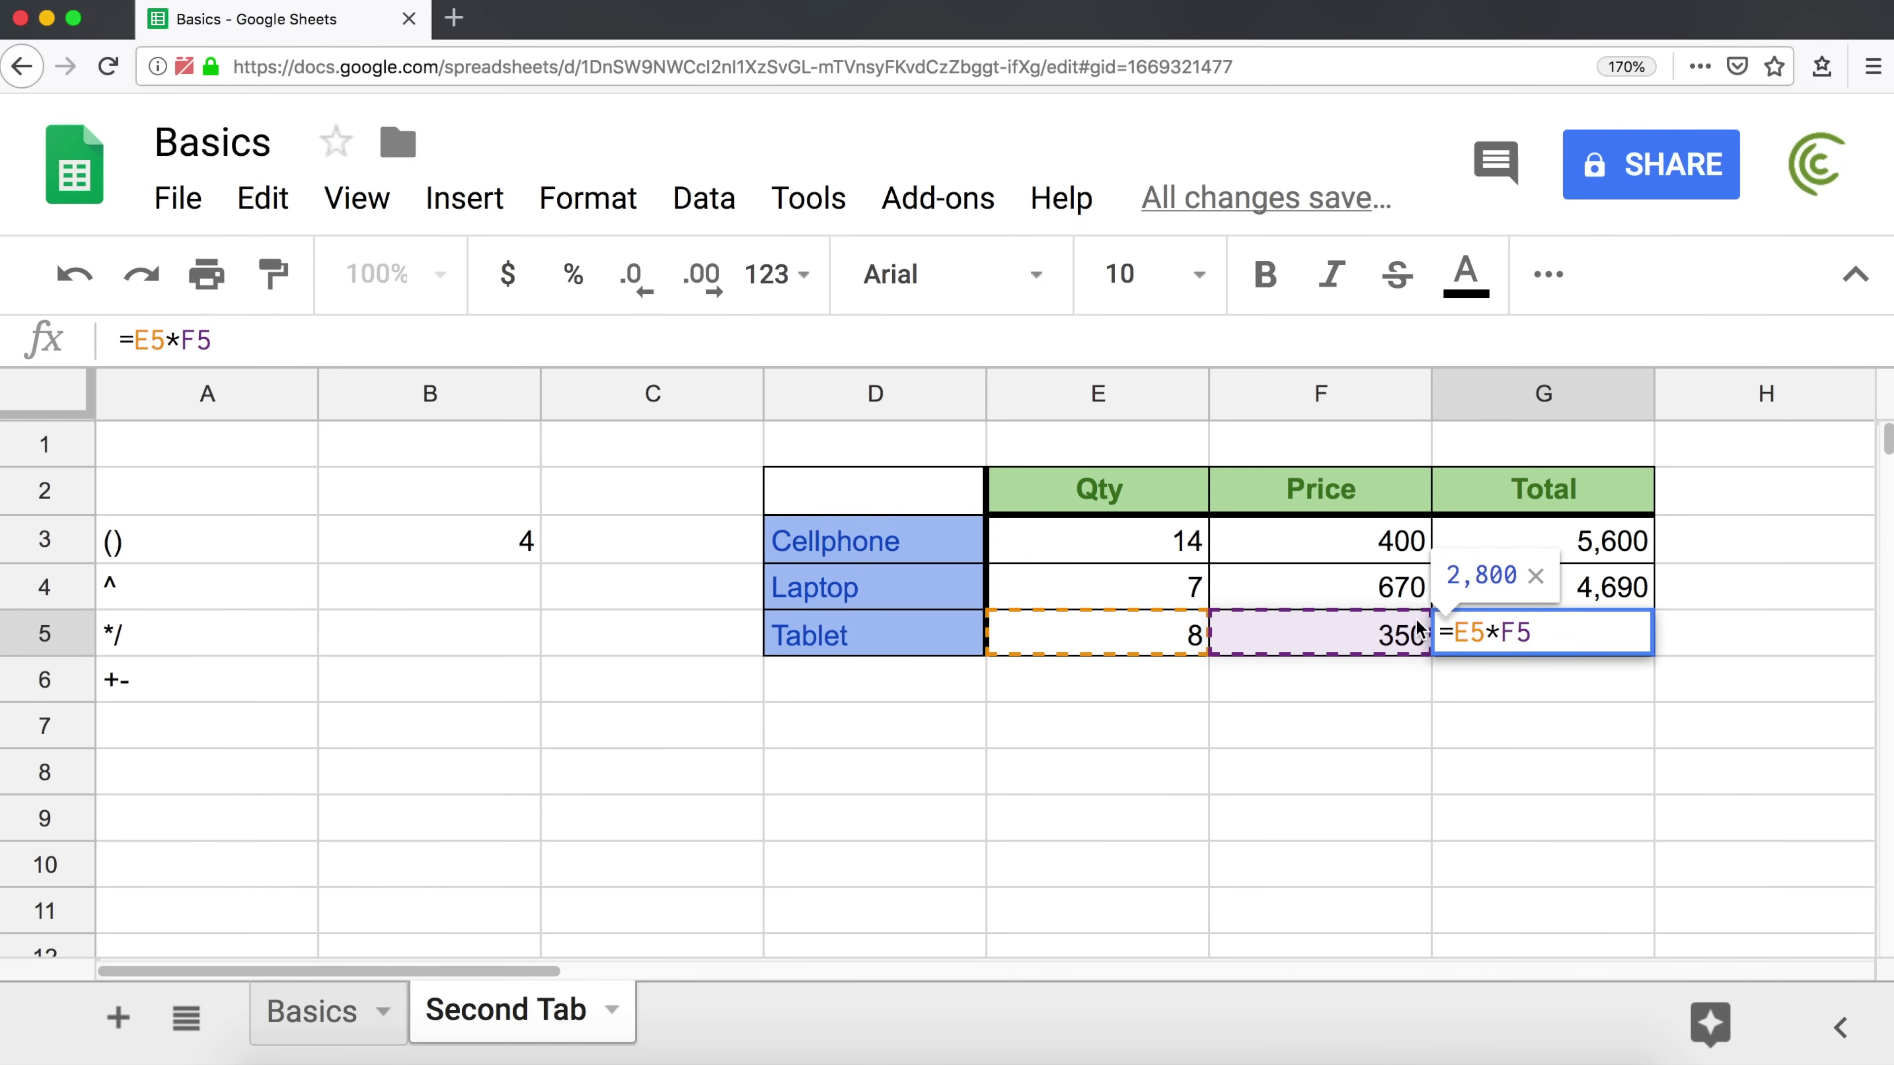
{"action": "key", "text": "Escape"}
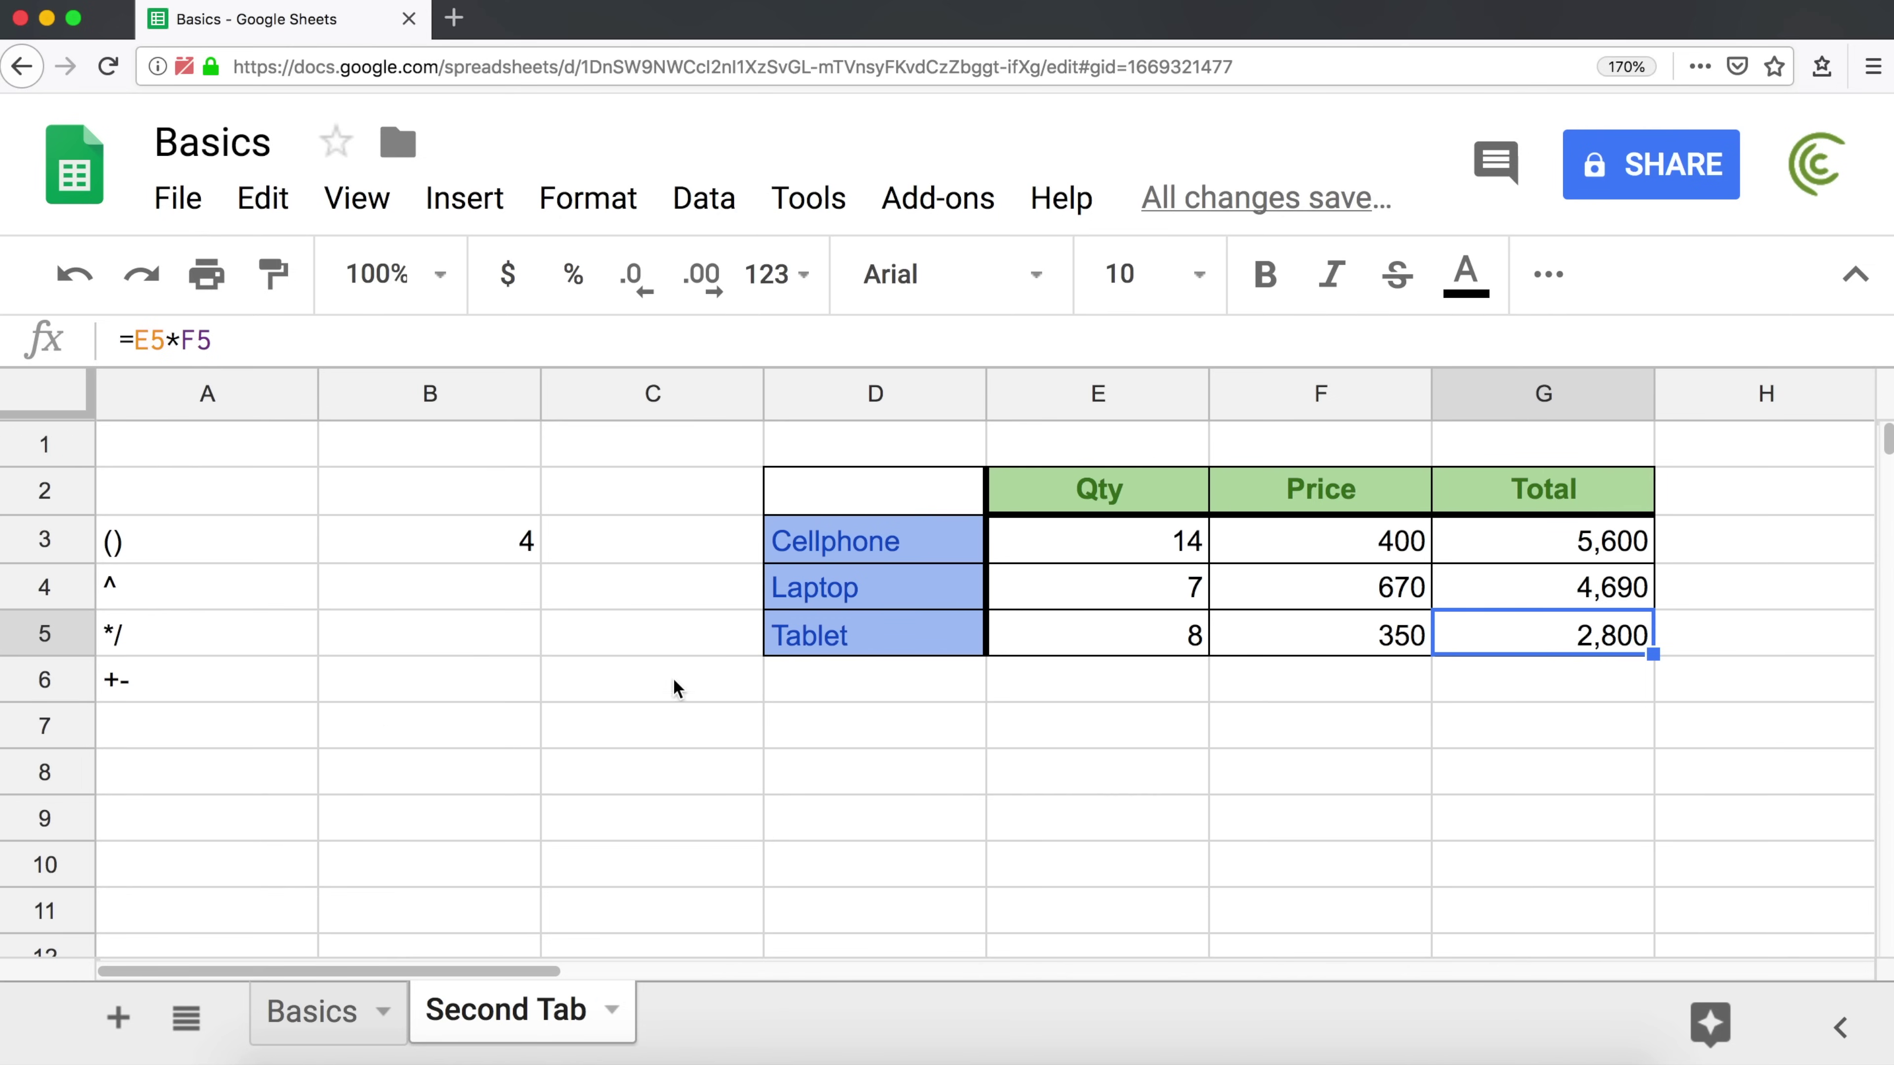
- Enter TV under Tablet with quantity 5 and price 300, then select the table rows
{"action": "left_click", "coordinate": [868, 683]}
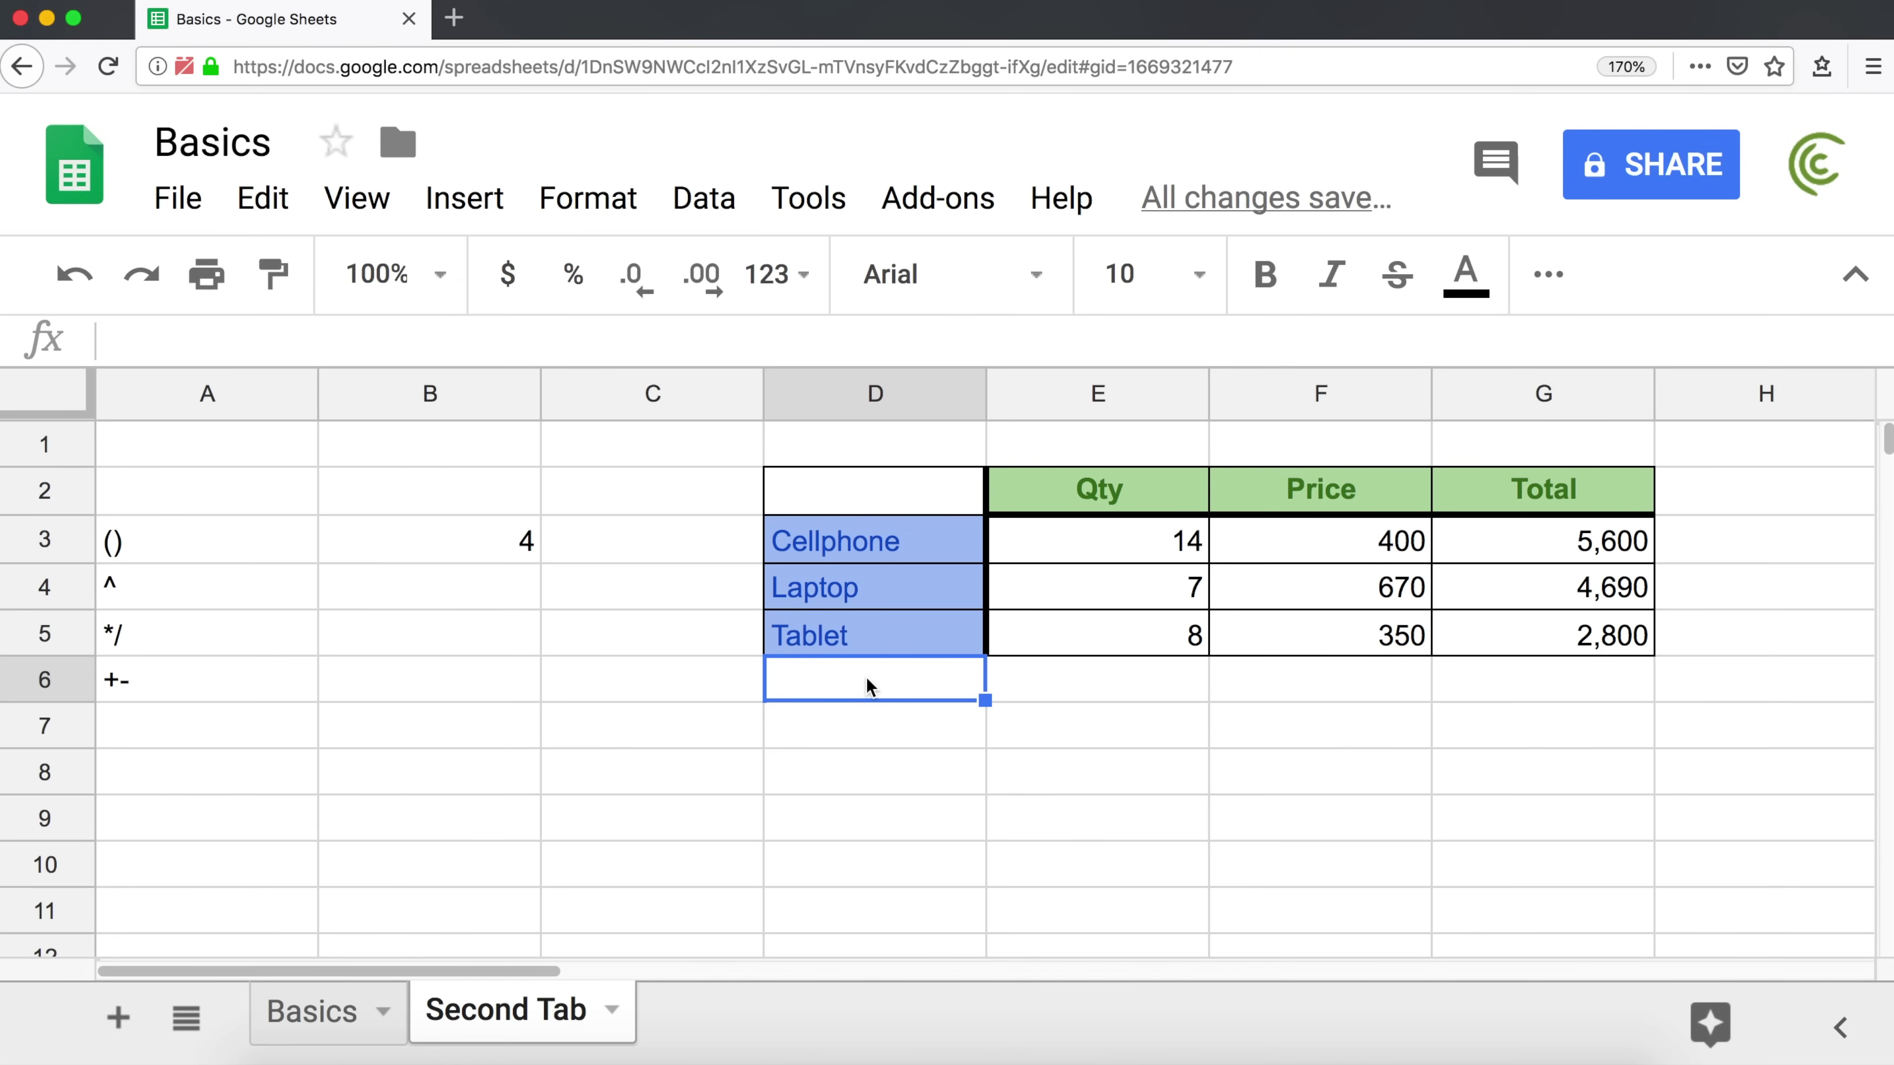
{"action": "type", "text": "TV"}
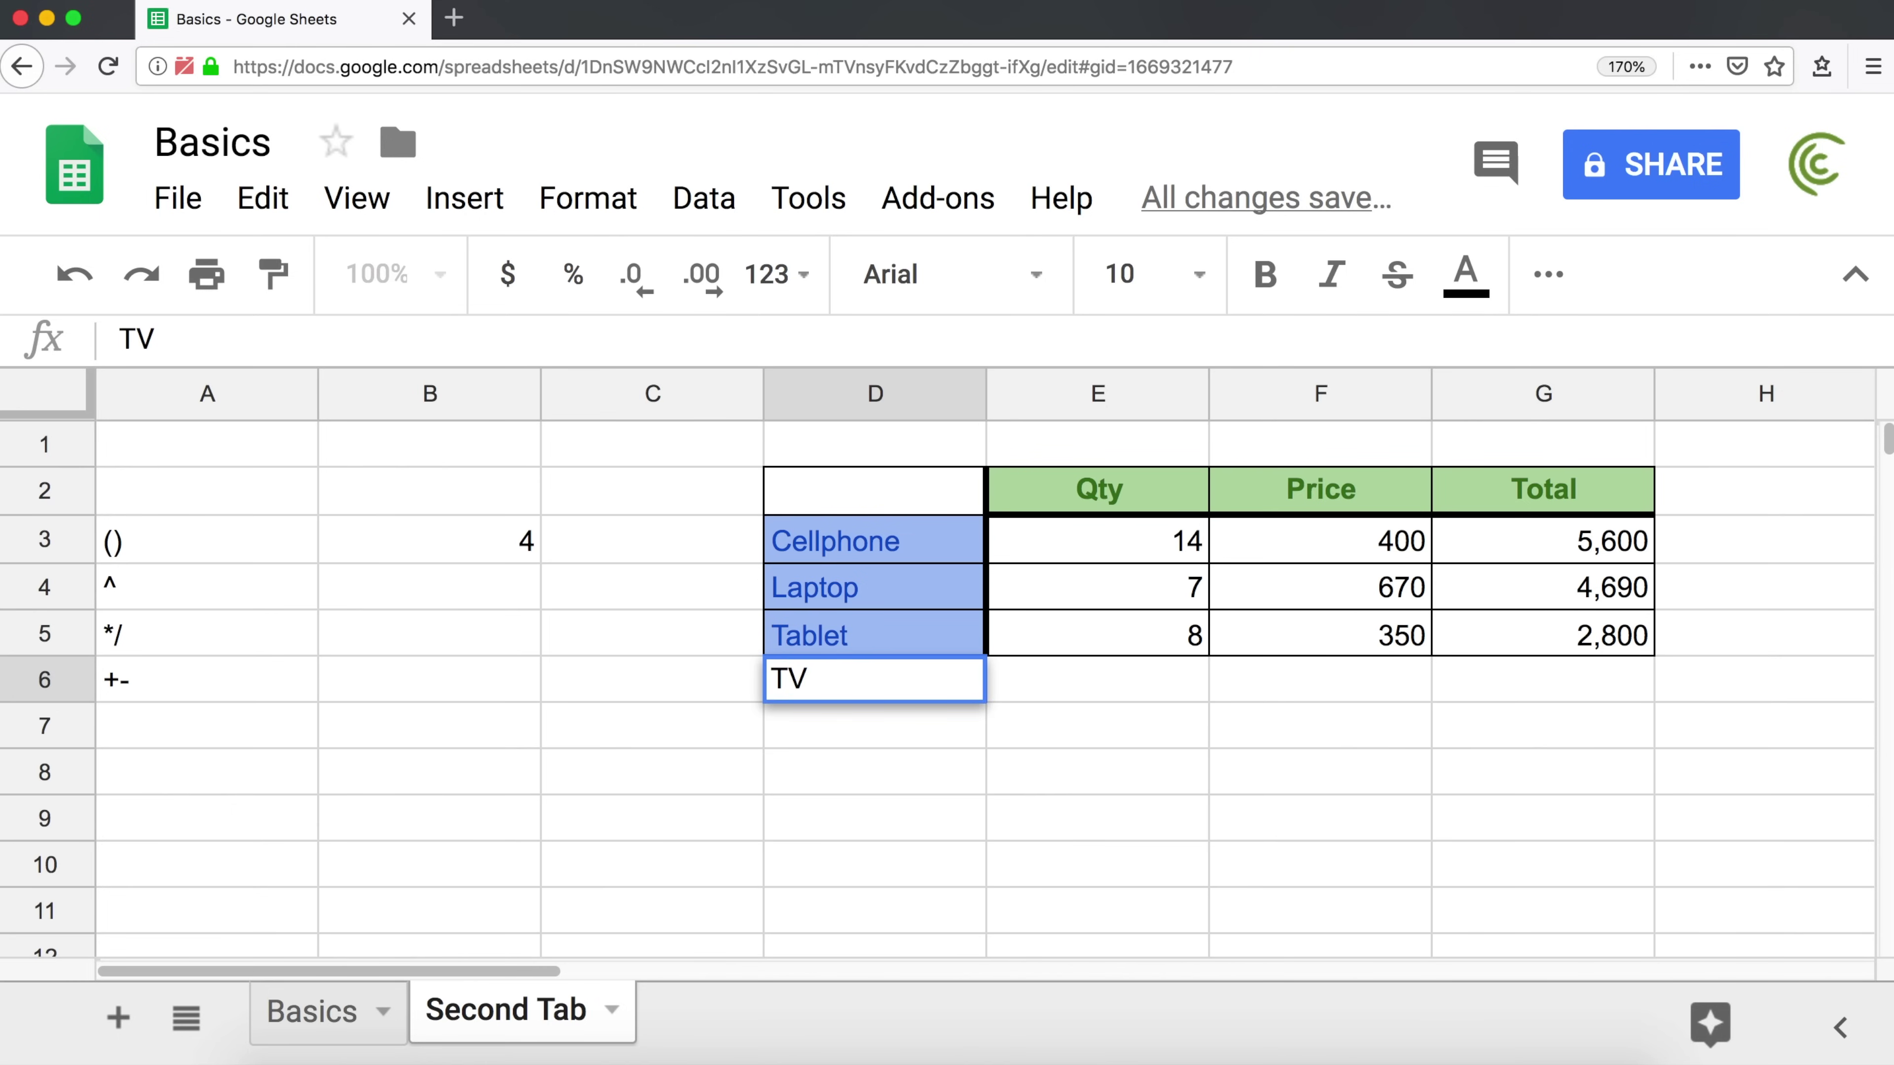
{"action": "key", "text": "Return"}
{"action": "left_click", "coordinate": [1097, 679]}
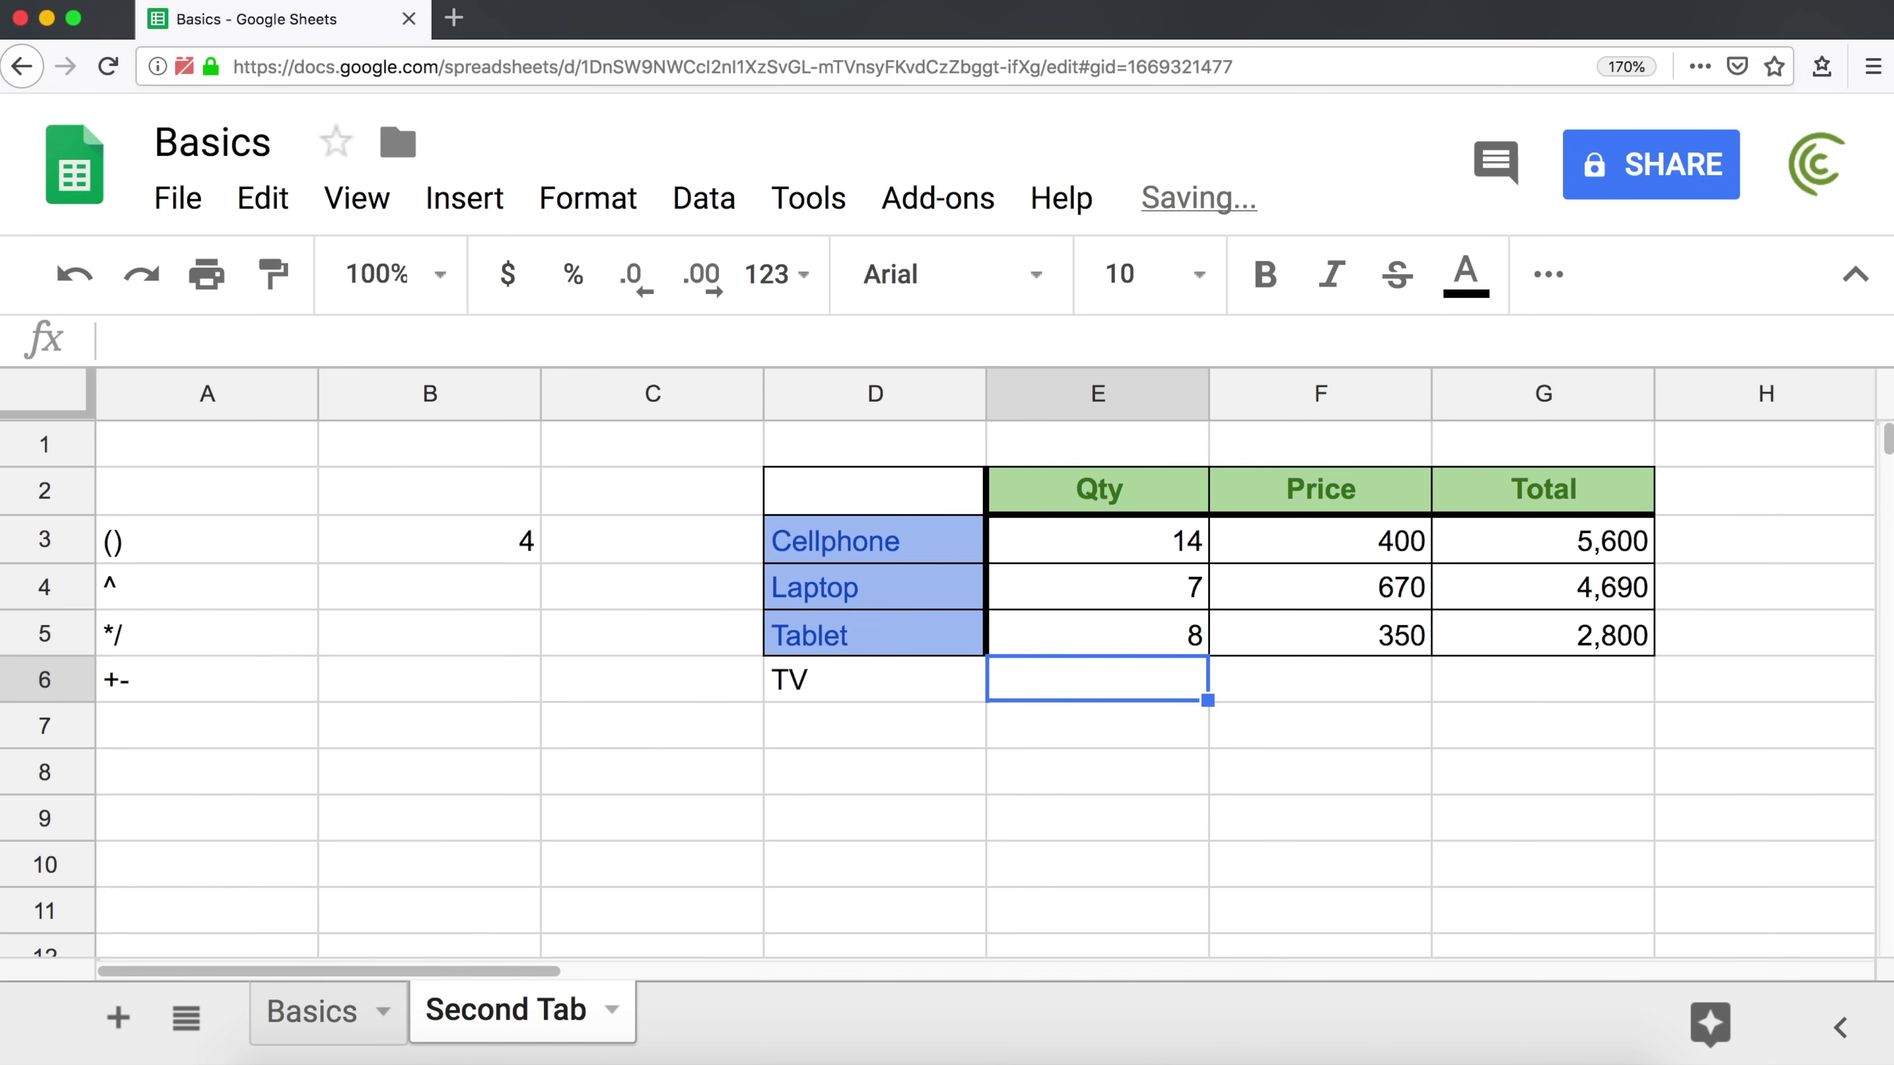
{"action": "type", "text": "5"}
{"action": "key", "text": "Tab"}
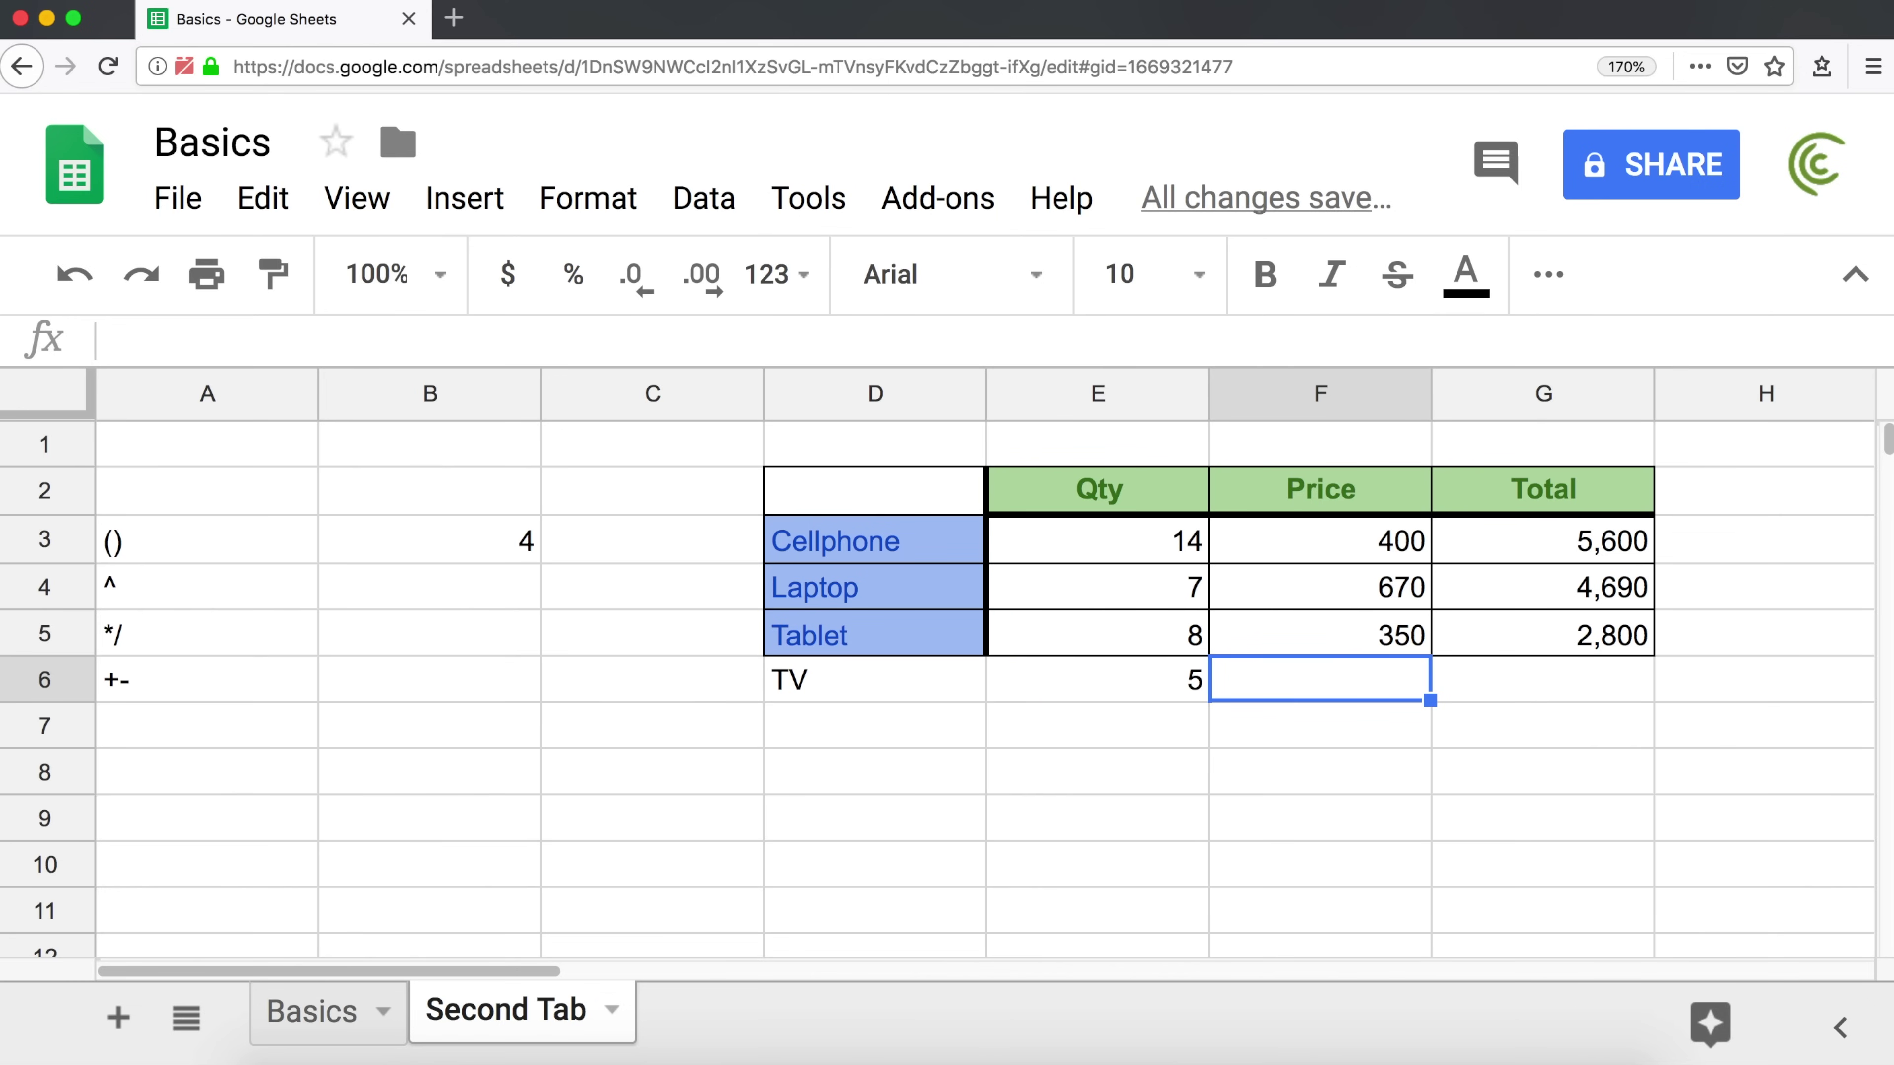
{"action": "type", "text": "300"}
{"action": "key", "text": "Tab"}
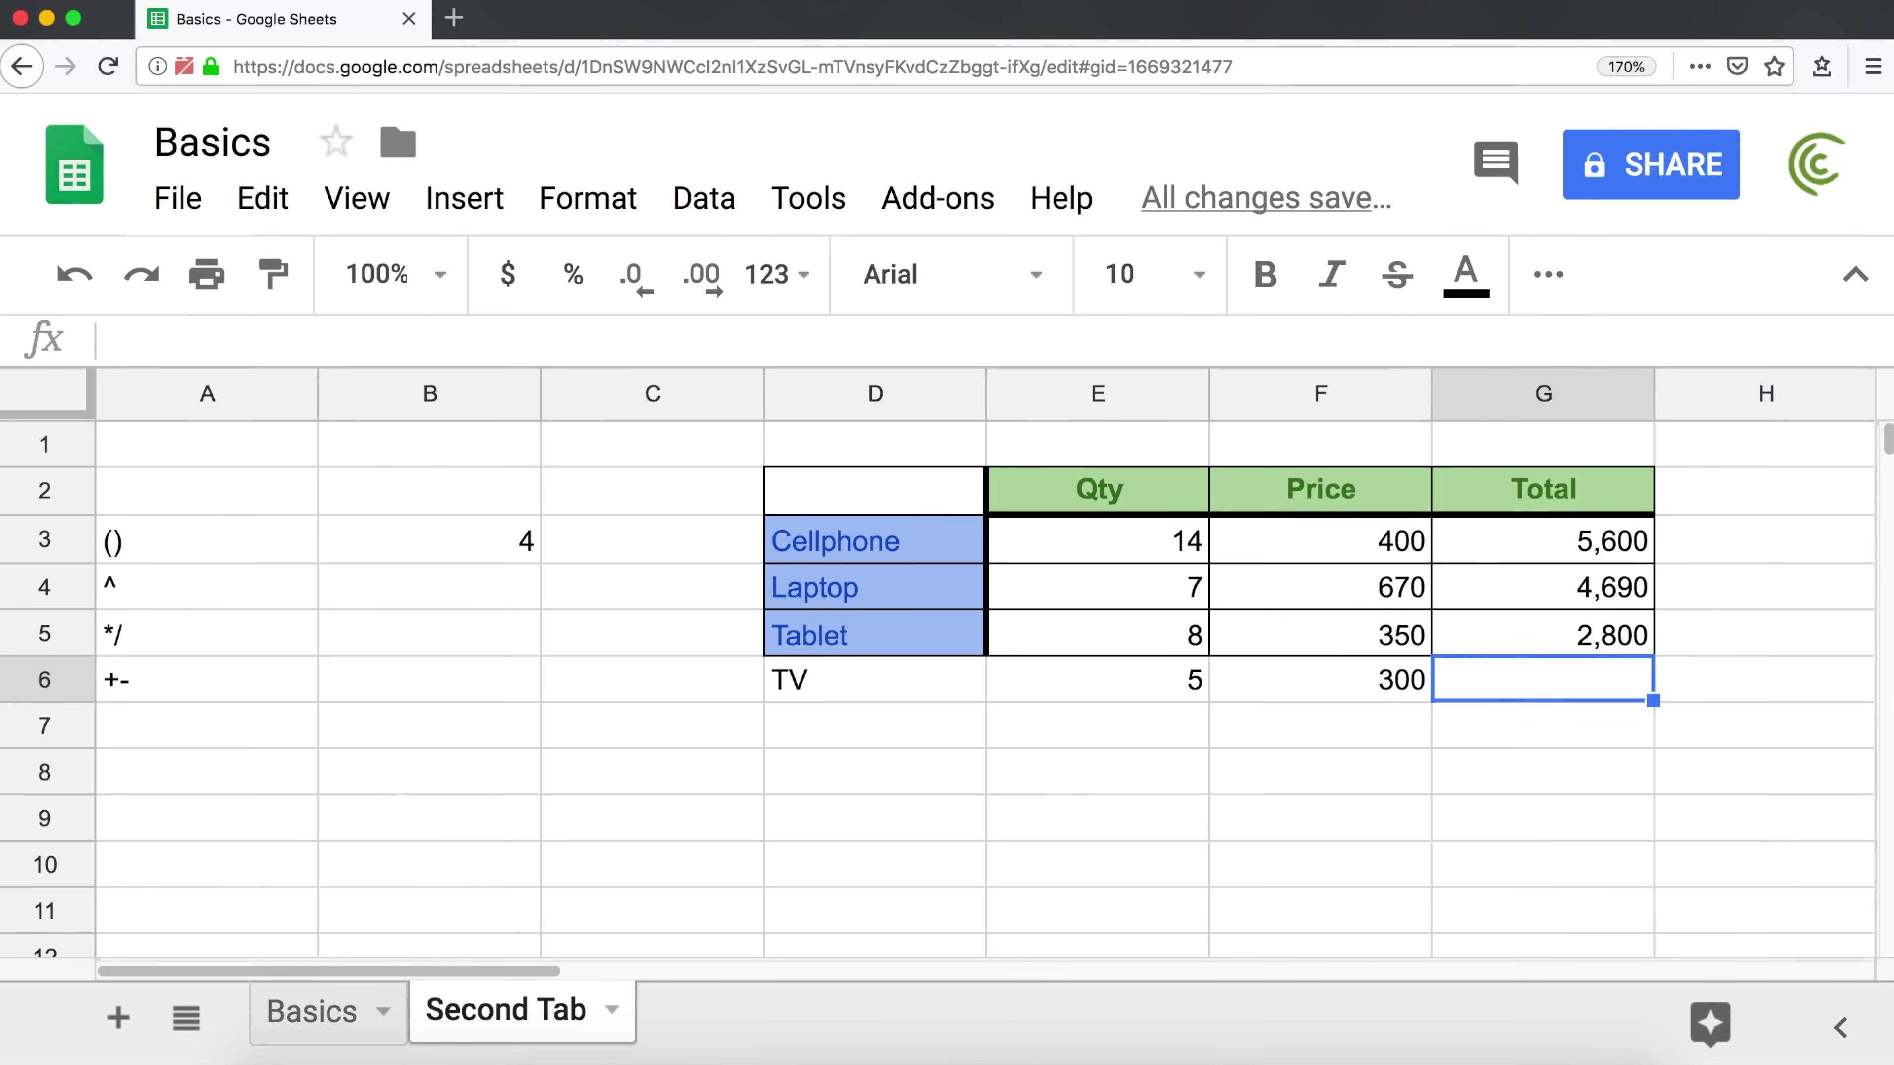
{"action": "left_click_drag", "start_coordinate": [816, 542], "coordinate": [824, 659]}
{"action": "left_click", "coordinate": [948, 675], "text": "super"}
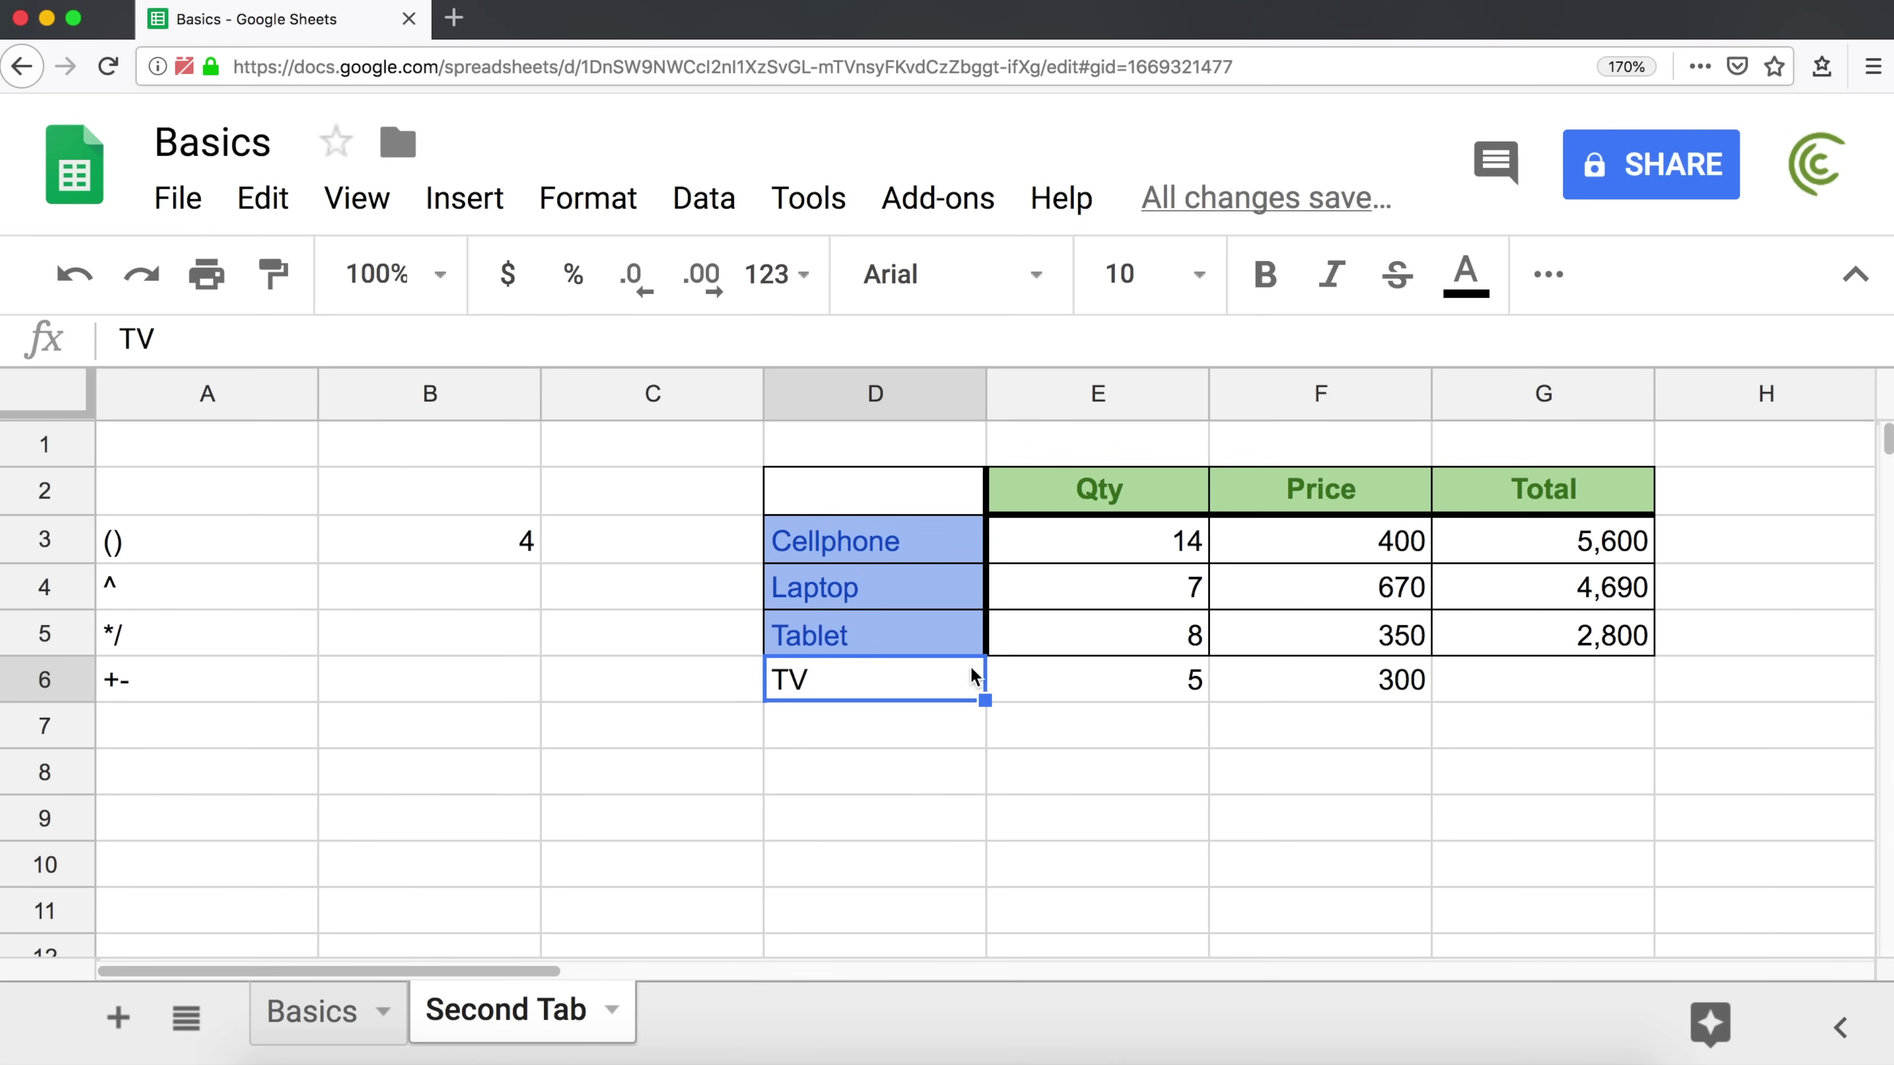
{"action": "left_click_drag", "start_coordinate": [902, 645], "coordinate": [1312, 633]}
- Paint the Tablet row's formatting onto the TV row, then undo everything to remove TV
{"action": "left_click_drag", "start_coordinate": [909, 627], "coordinate": [1611, 638]}
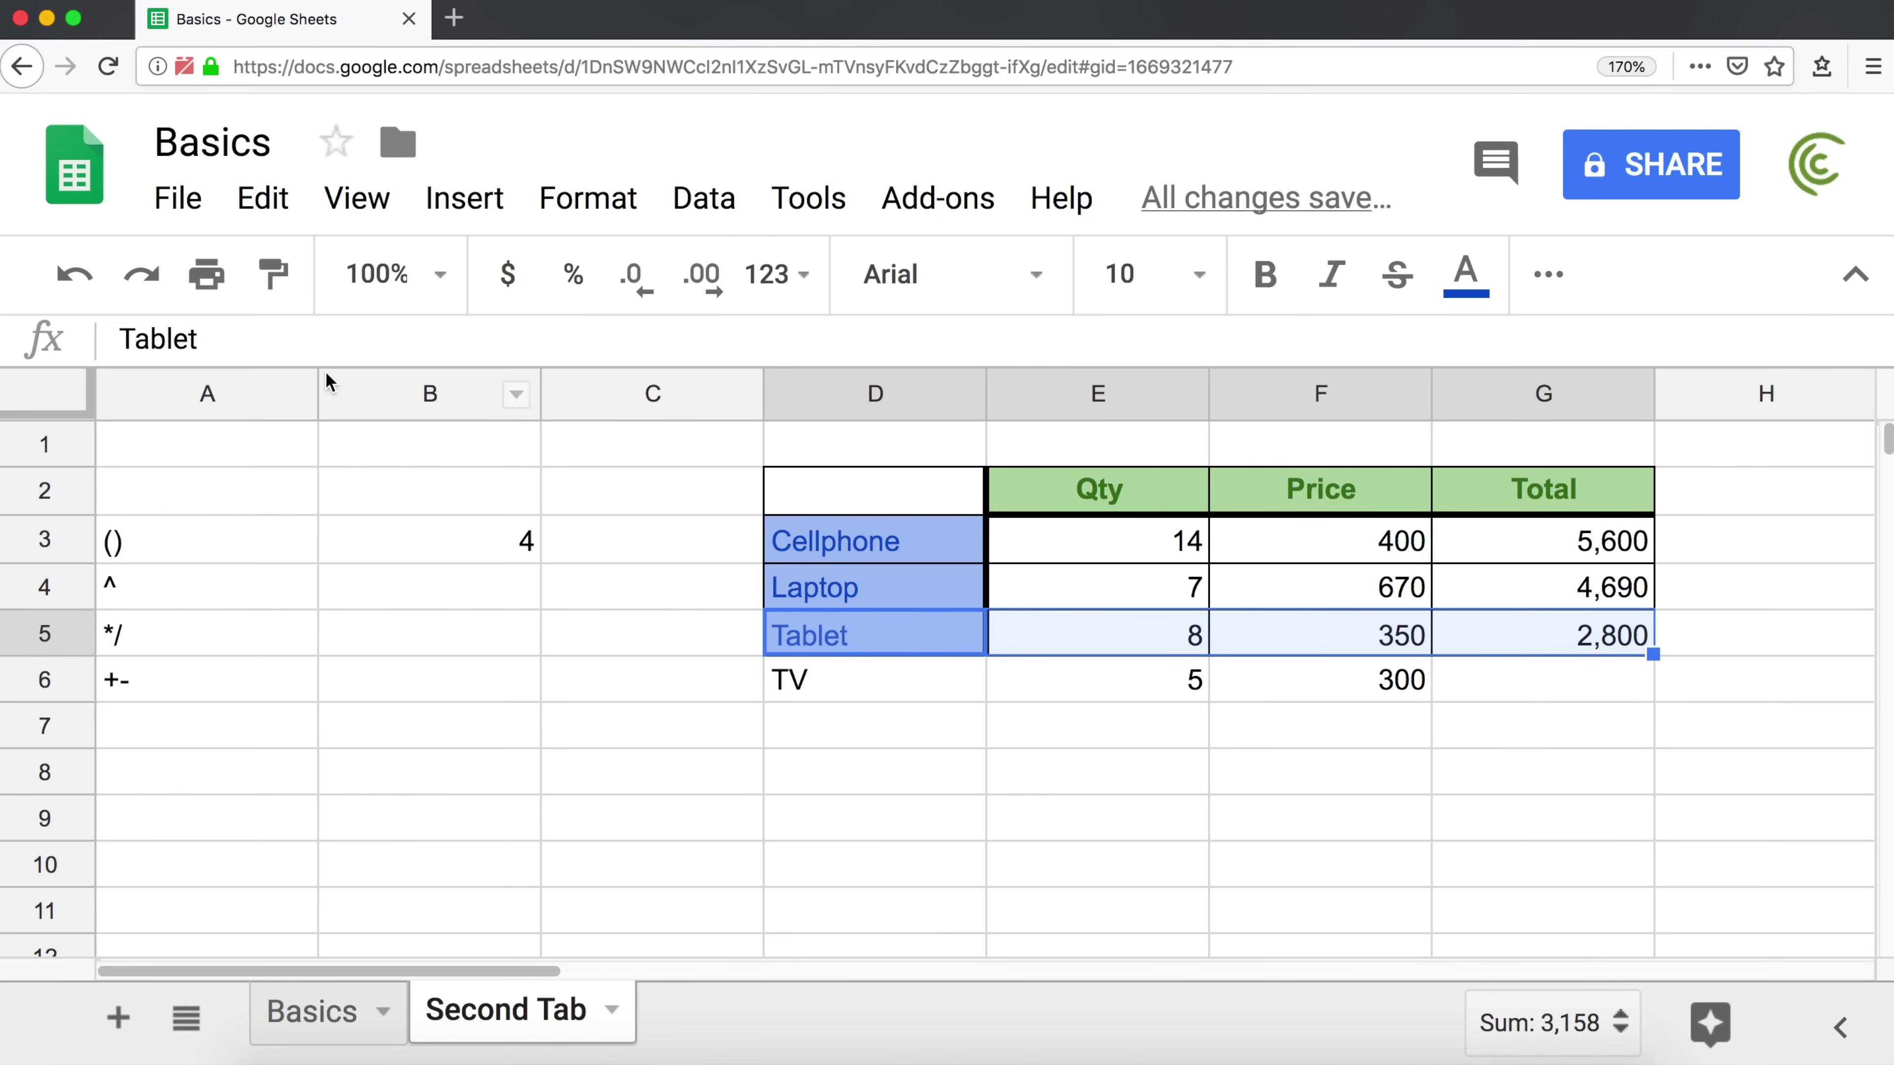
{"action": "left_click", "coordinate": [254, 286]}
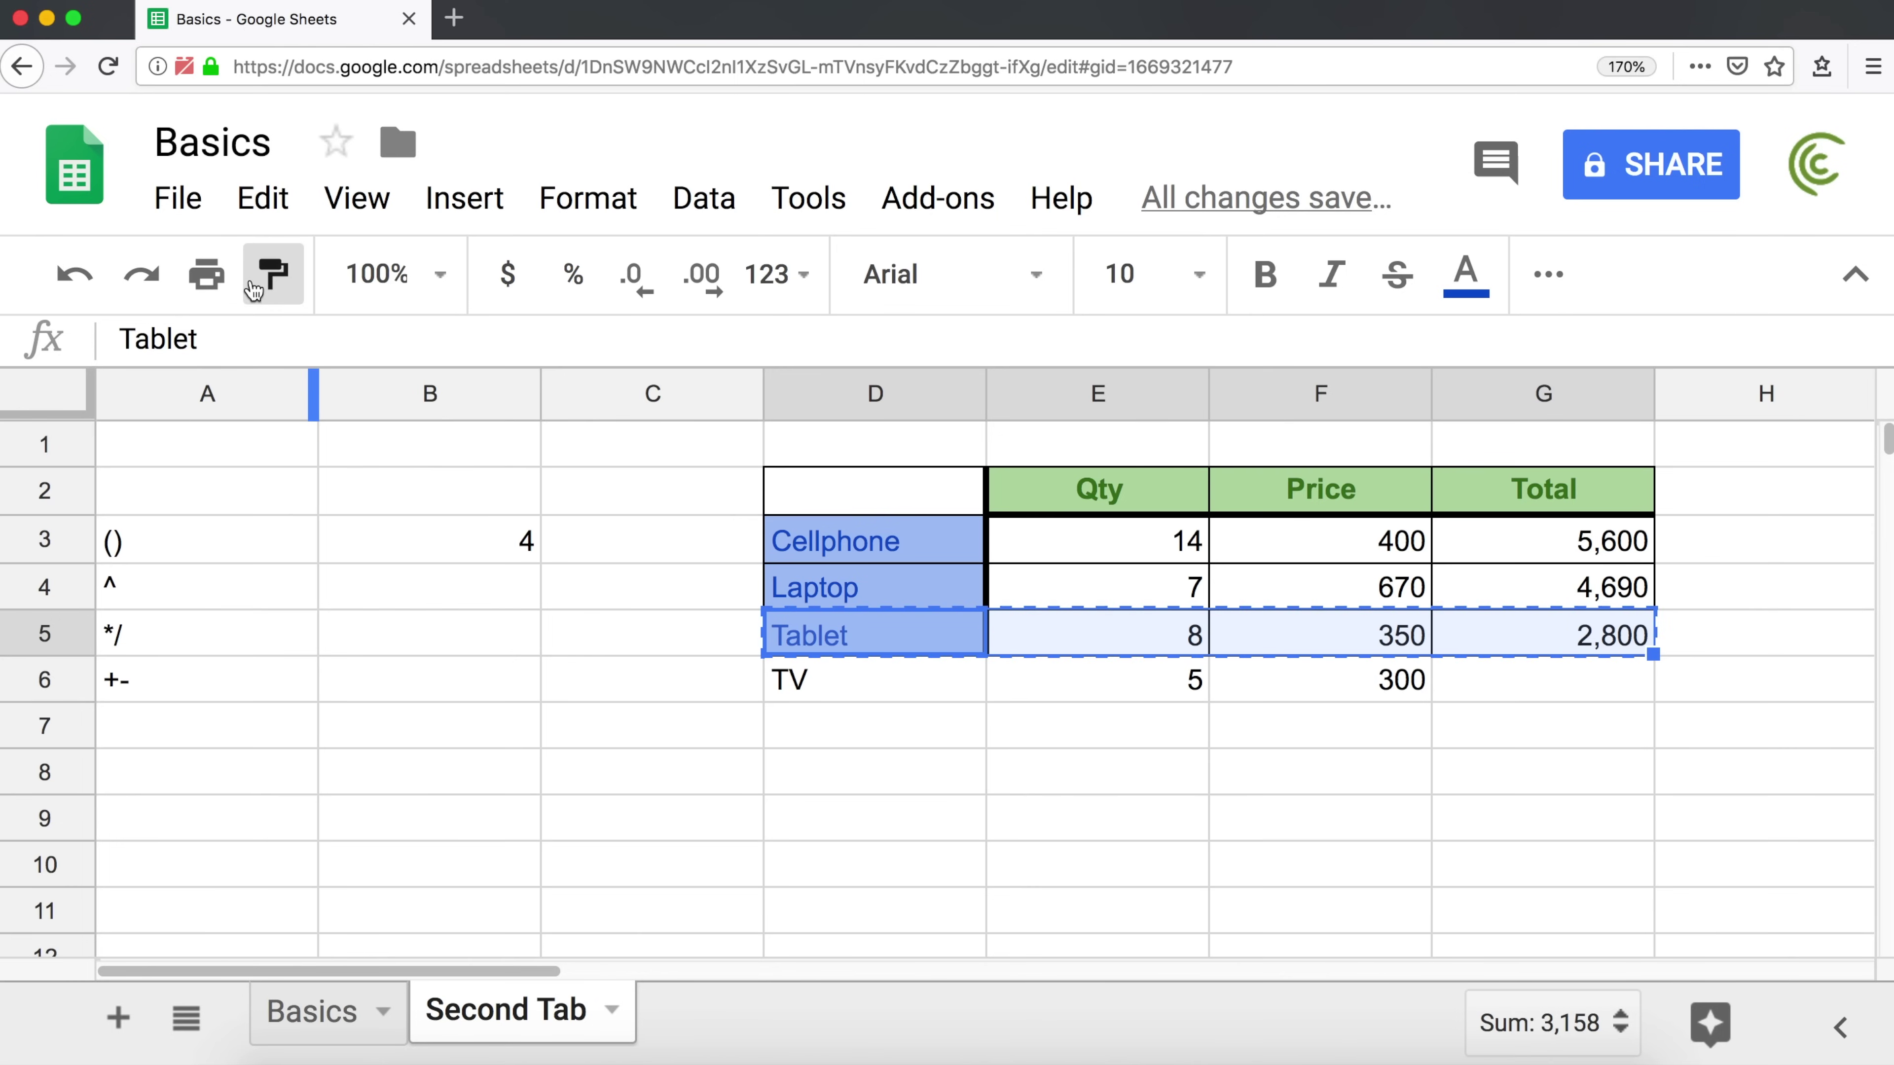
{"action": "left_click", "coordinate": [861, 675]}
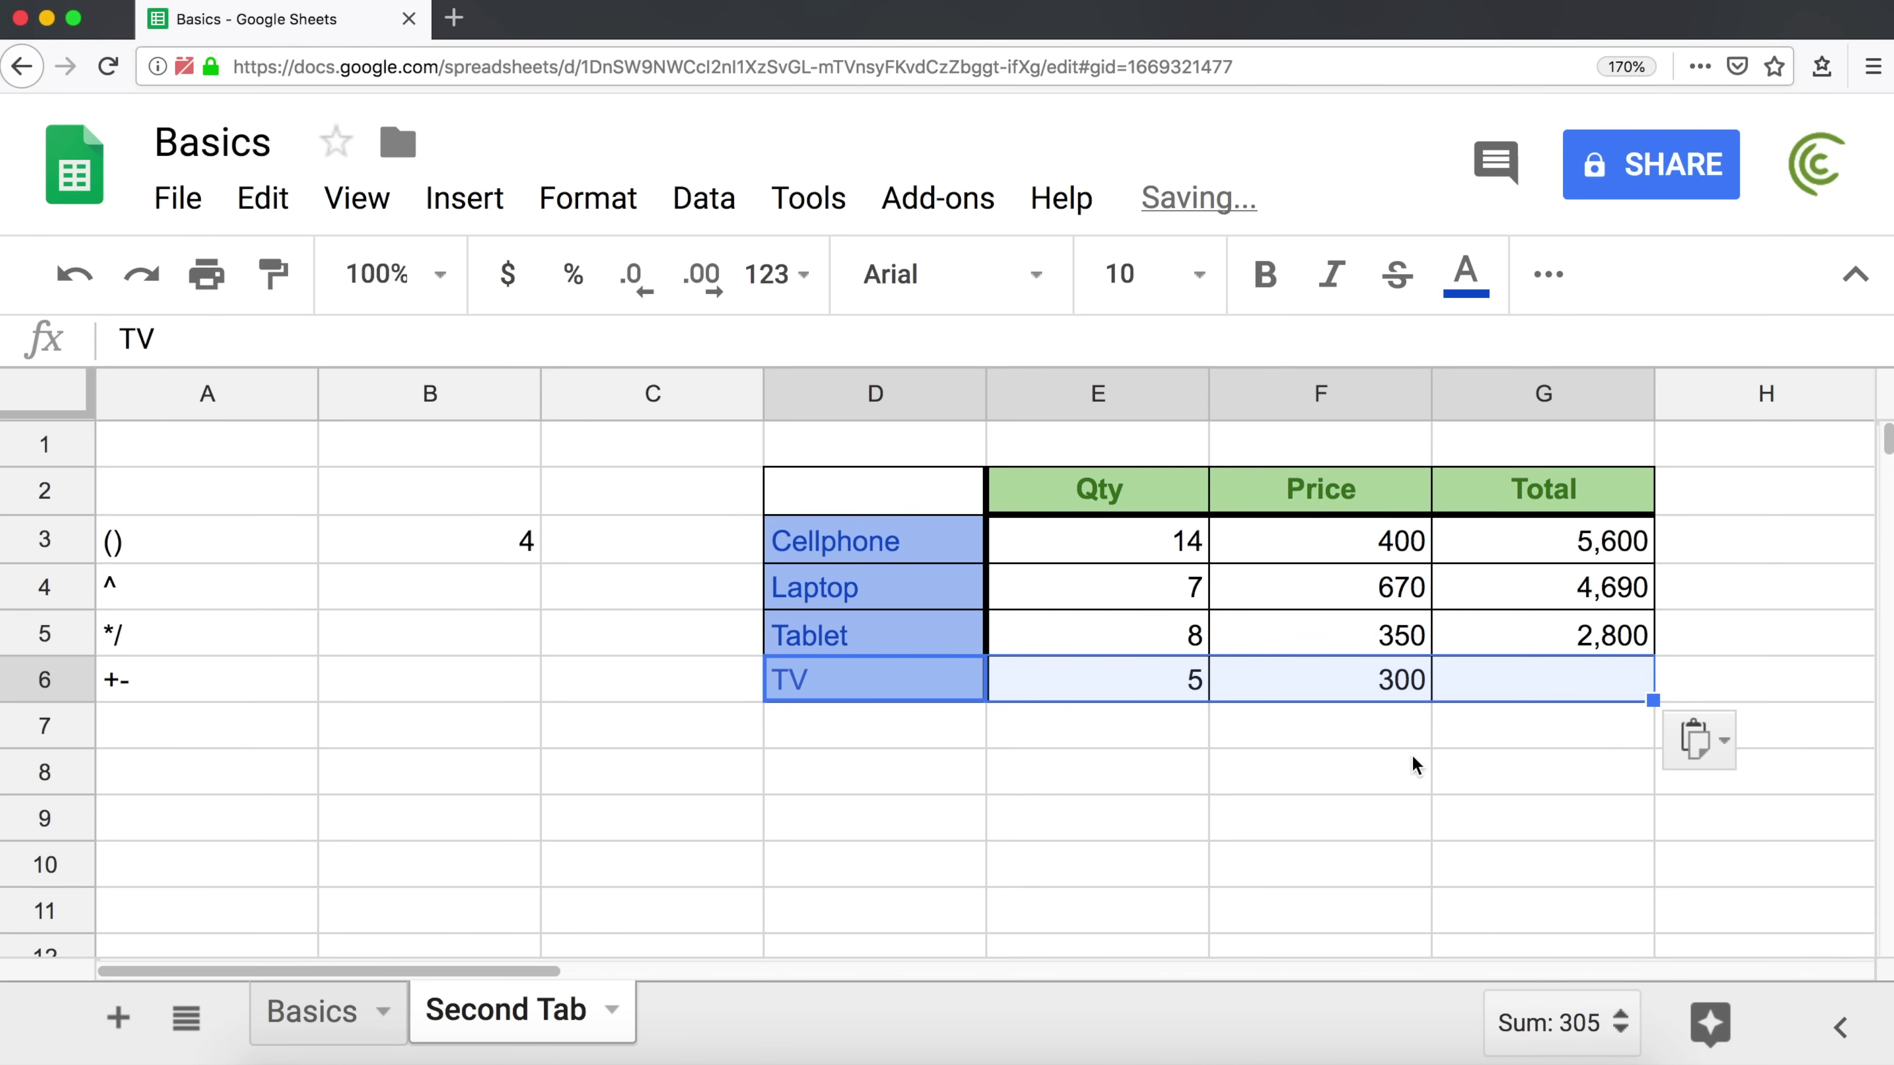
{"action": "left_click", "coordinate": [1430, 780]}
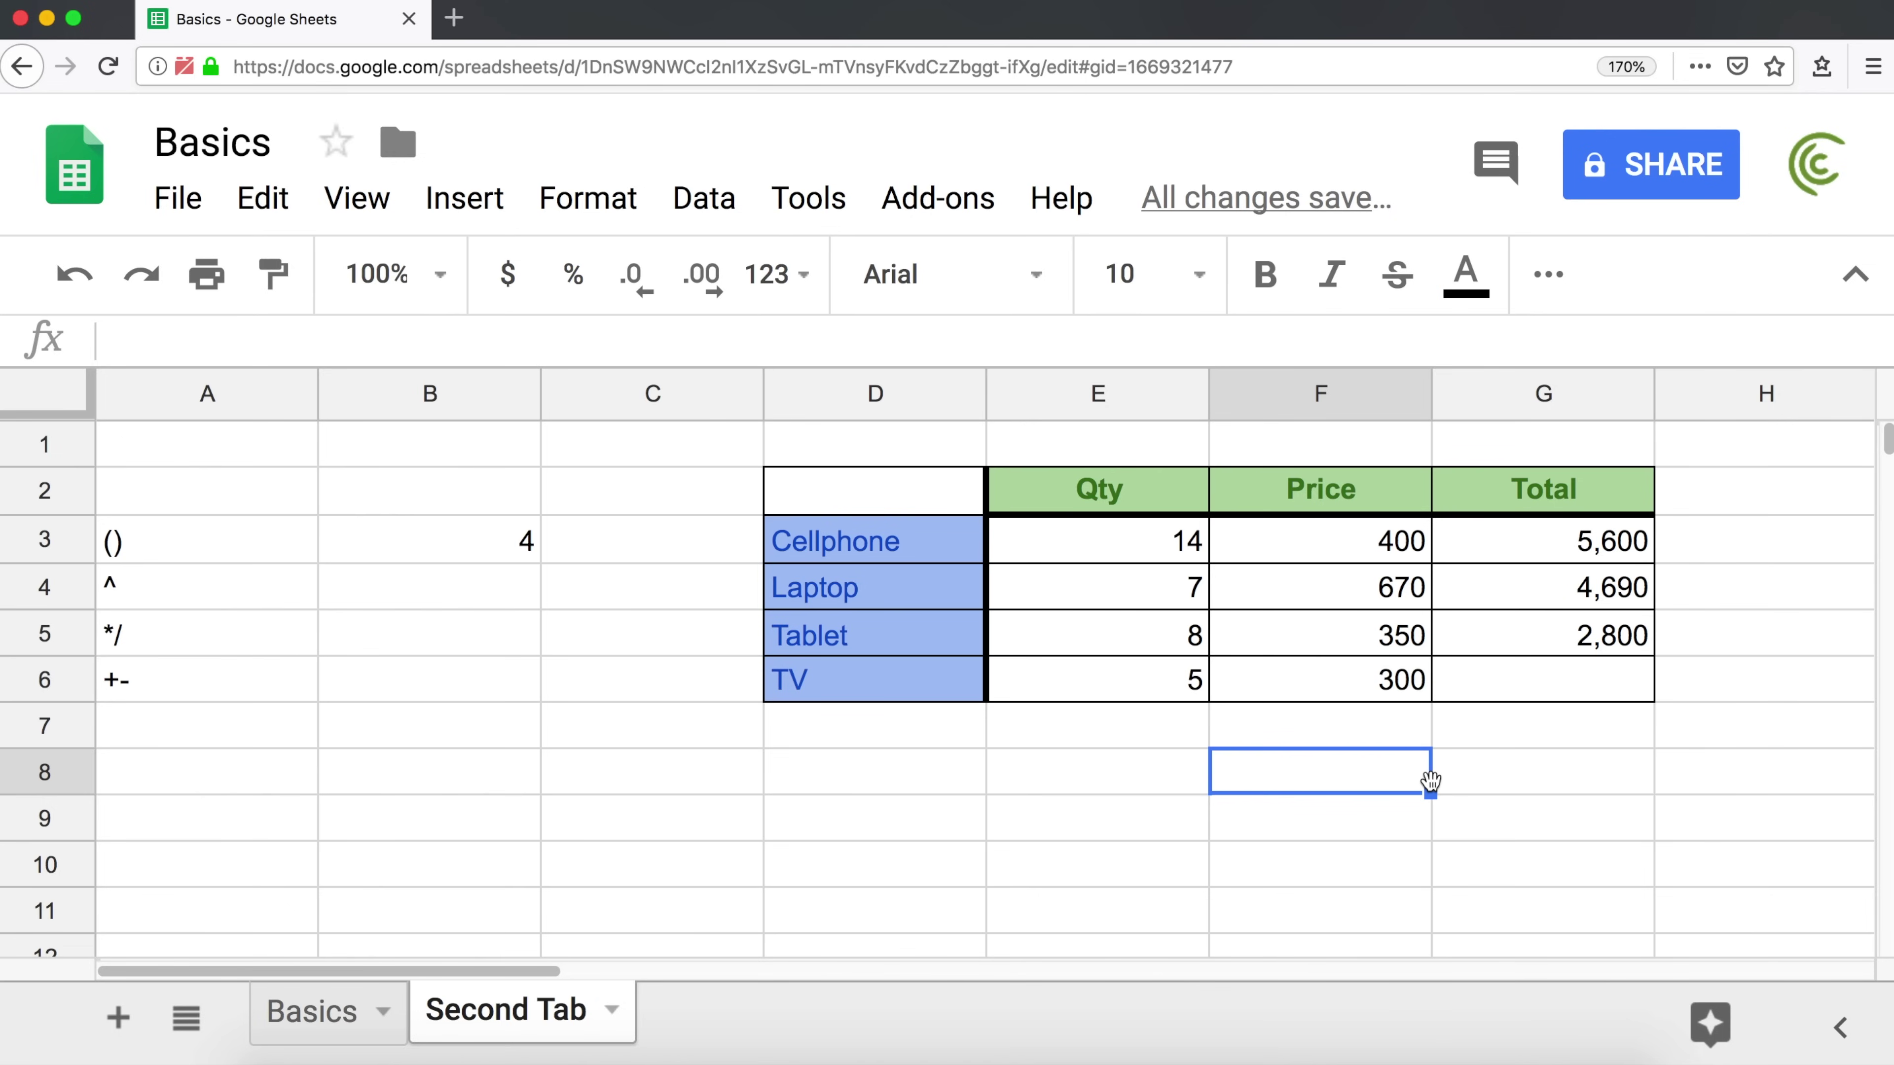
{"action": "key", "text": "ctrl+z"}
{"action": "key", "text": "ctrl+z"}
{"action": "key", "text": "ctrl+z"}
{"action": "key", "text": "ctrl+z"}
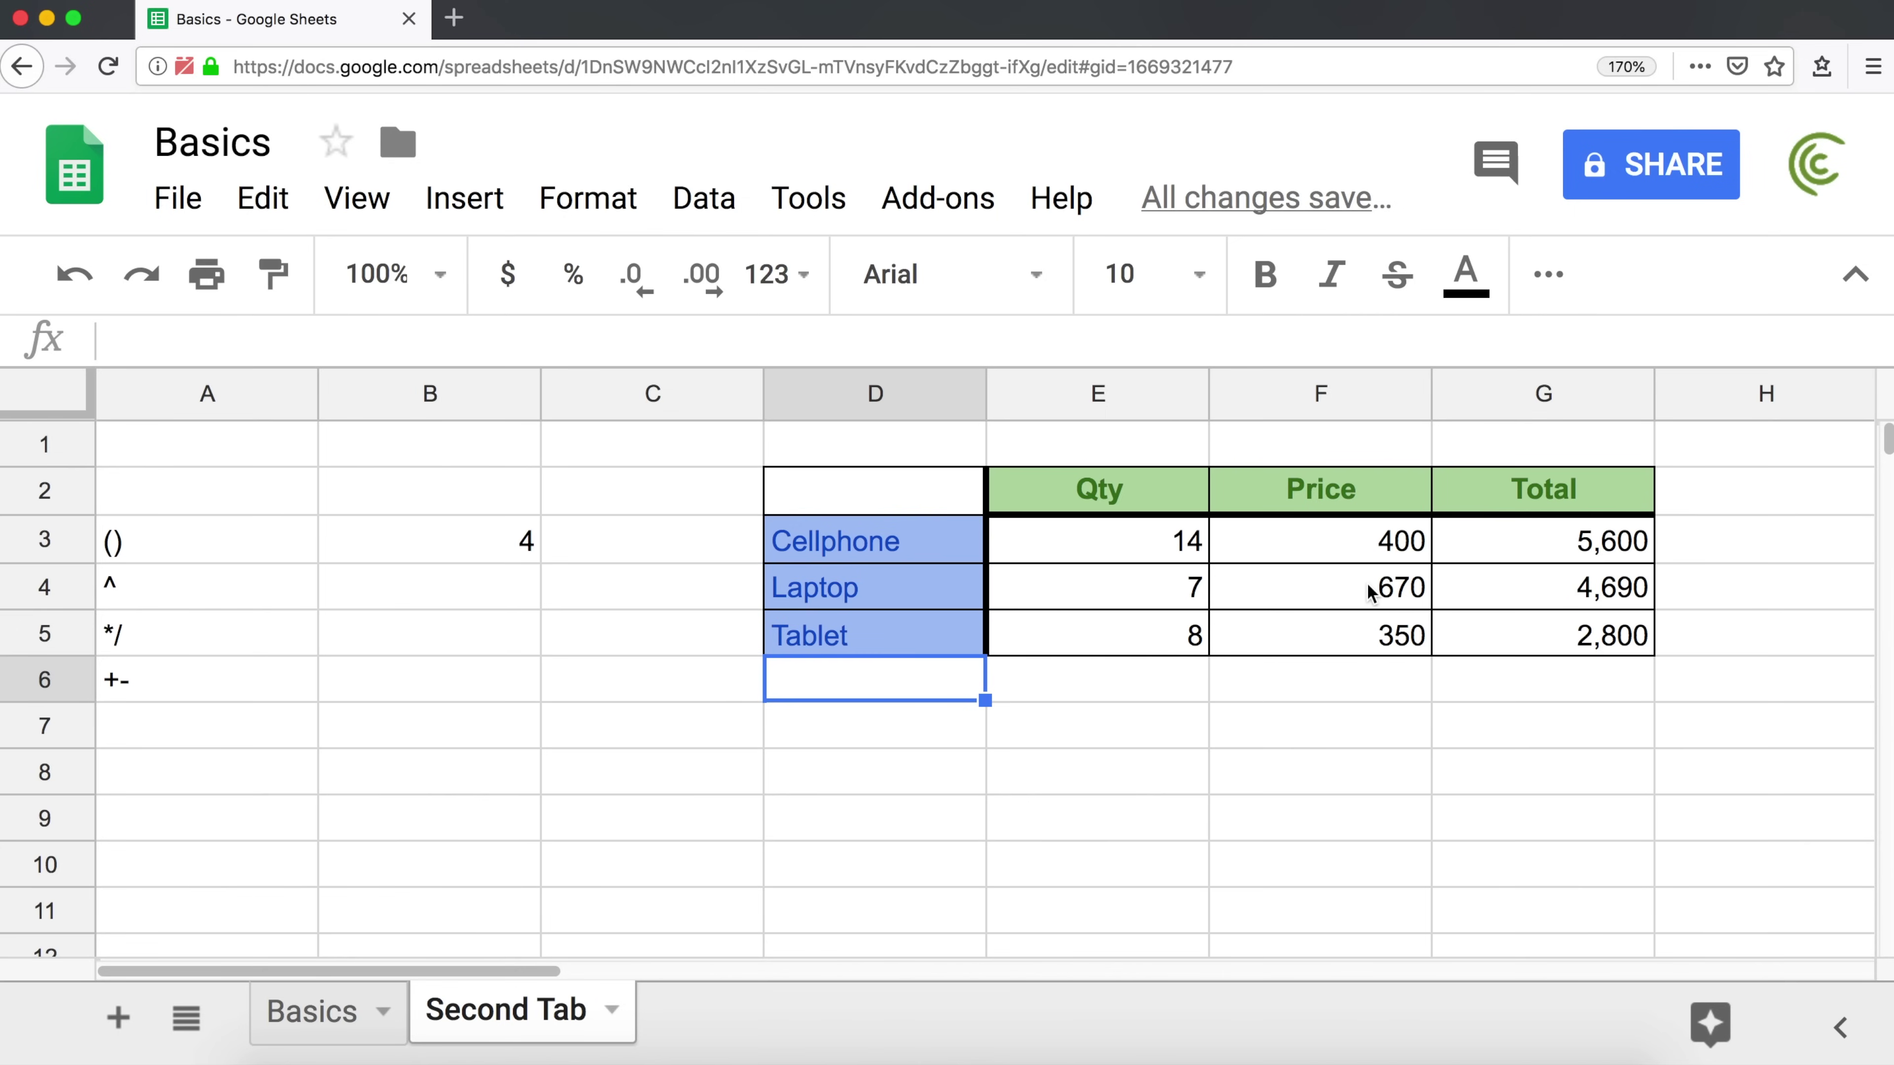
- Insert a blank row 5 above Tablet and select its name cell D5
{"action": "right_click", "coordinate": [49, 634]}
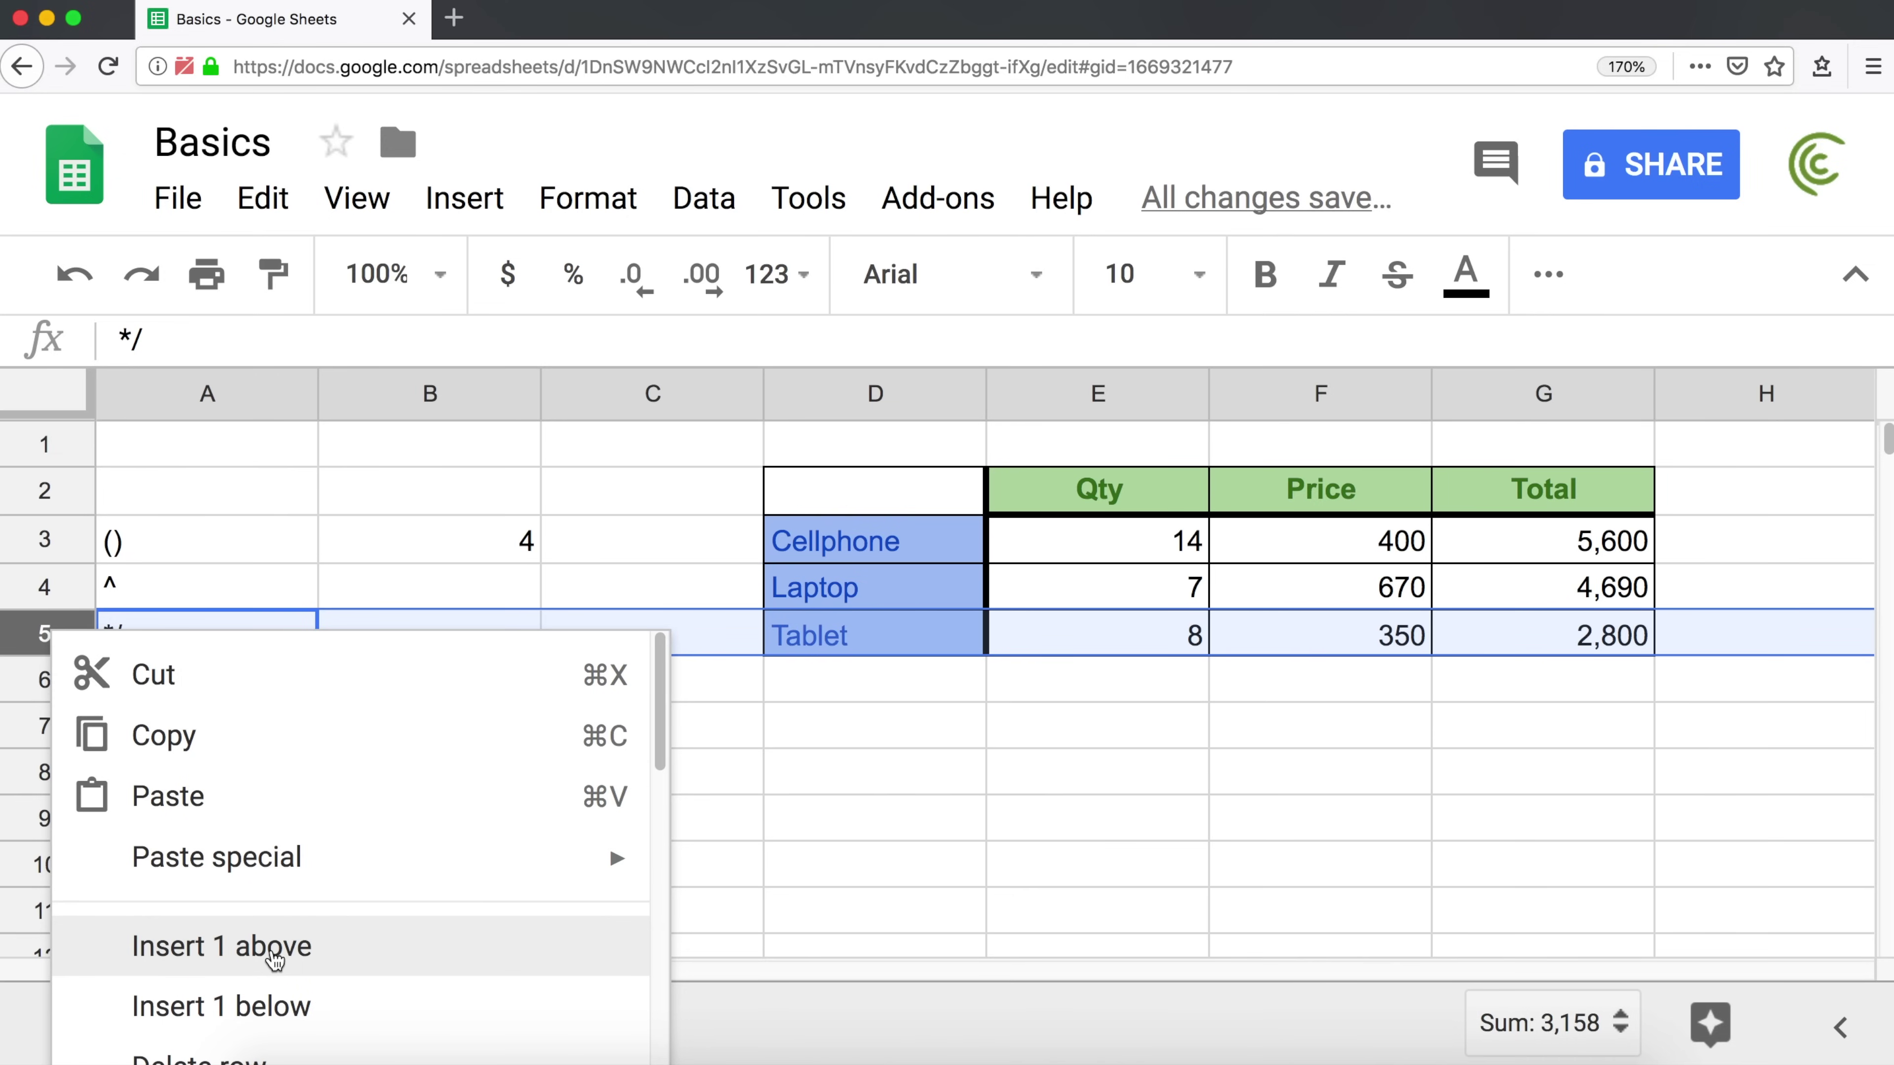
{"action": "left_click", "coordinate": [274, 956]}
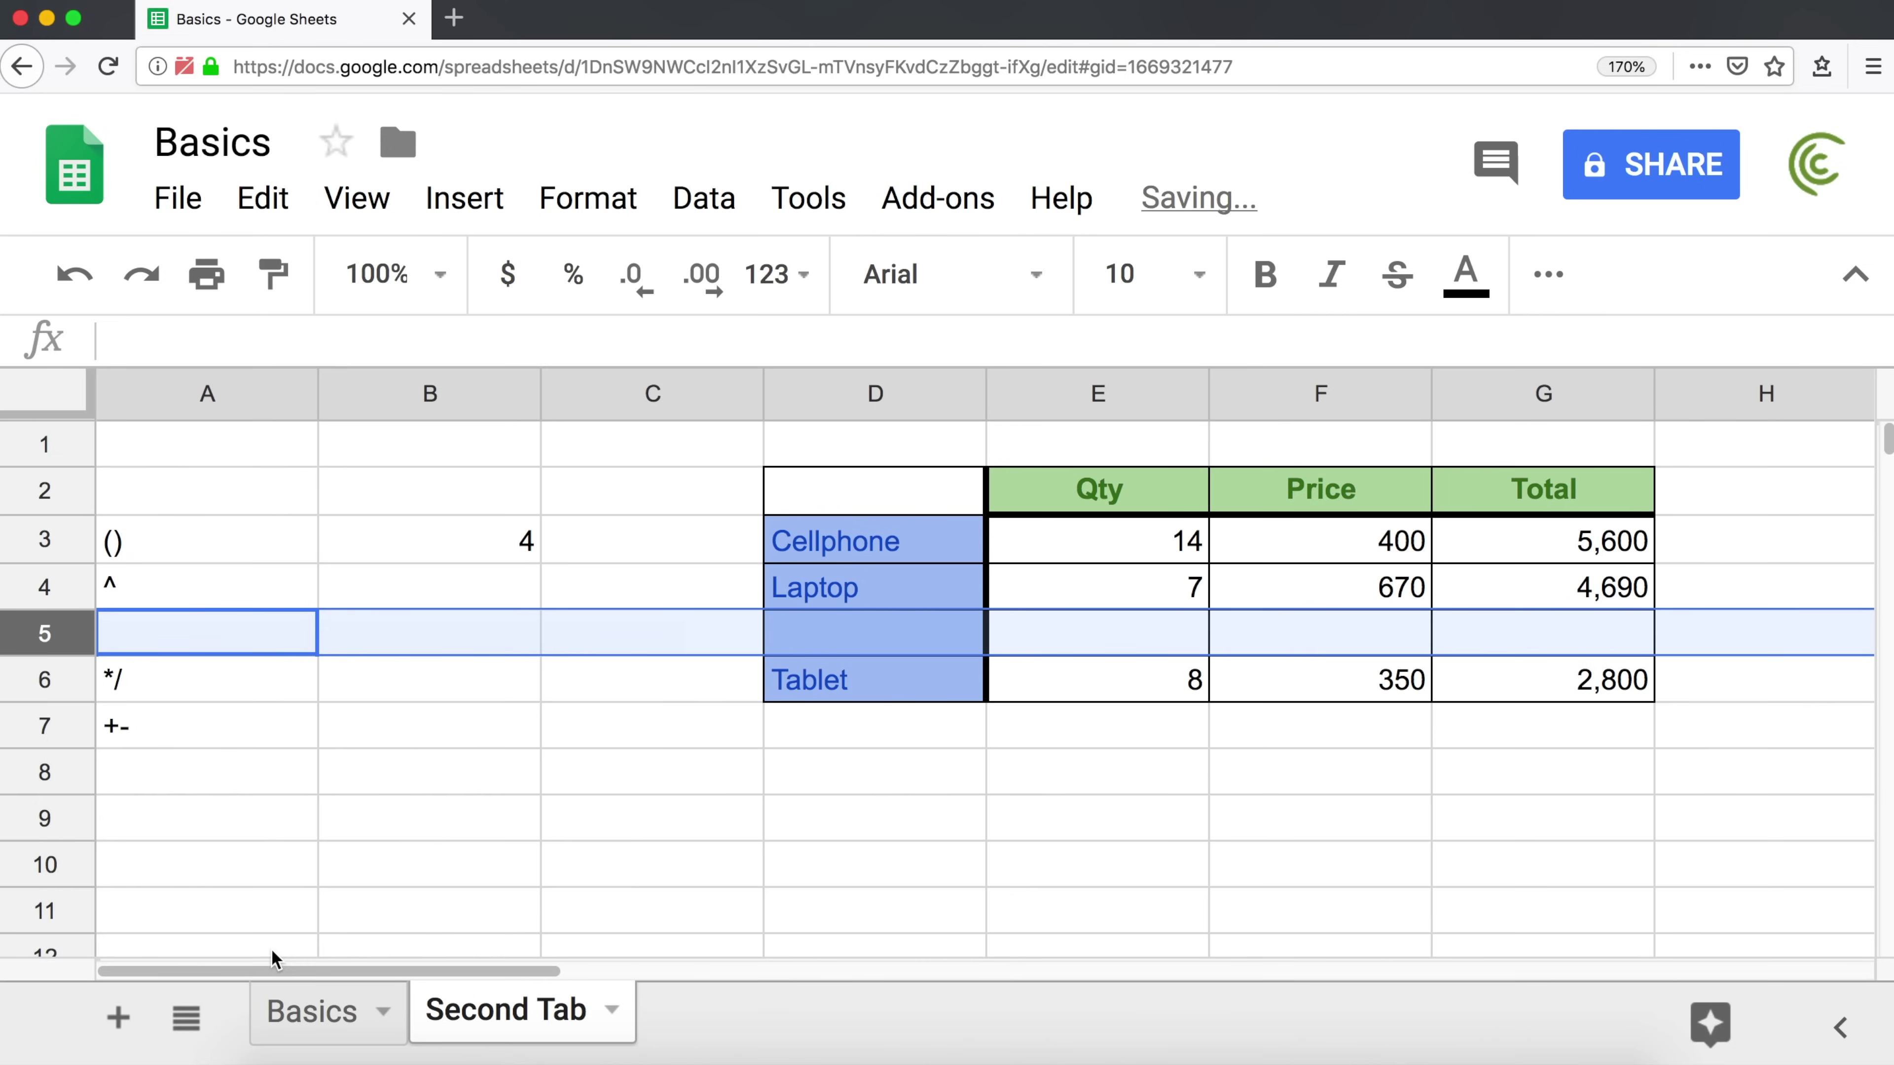
{"action": "left_click", "coordinate": [945, 651]}
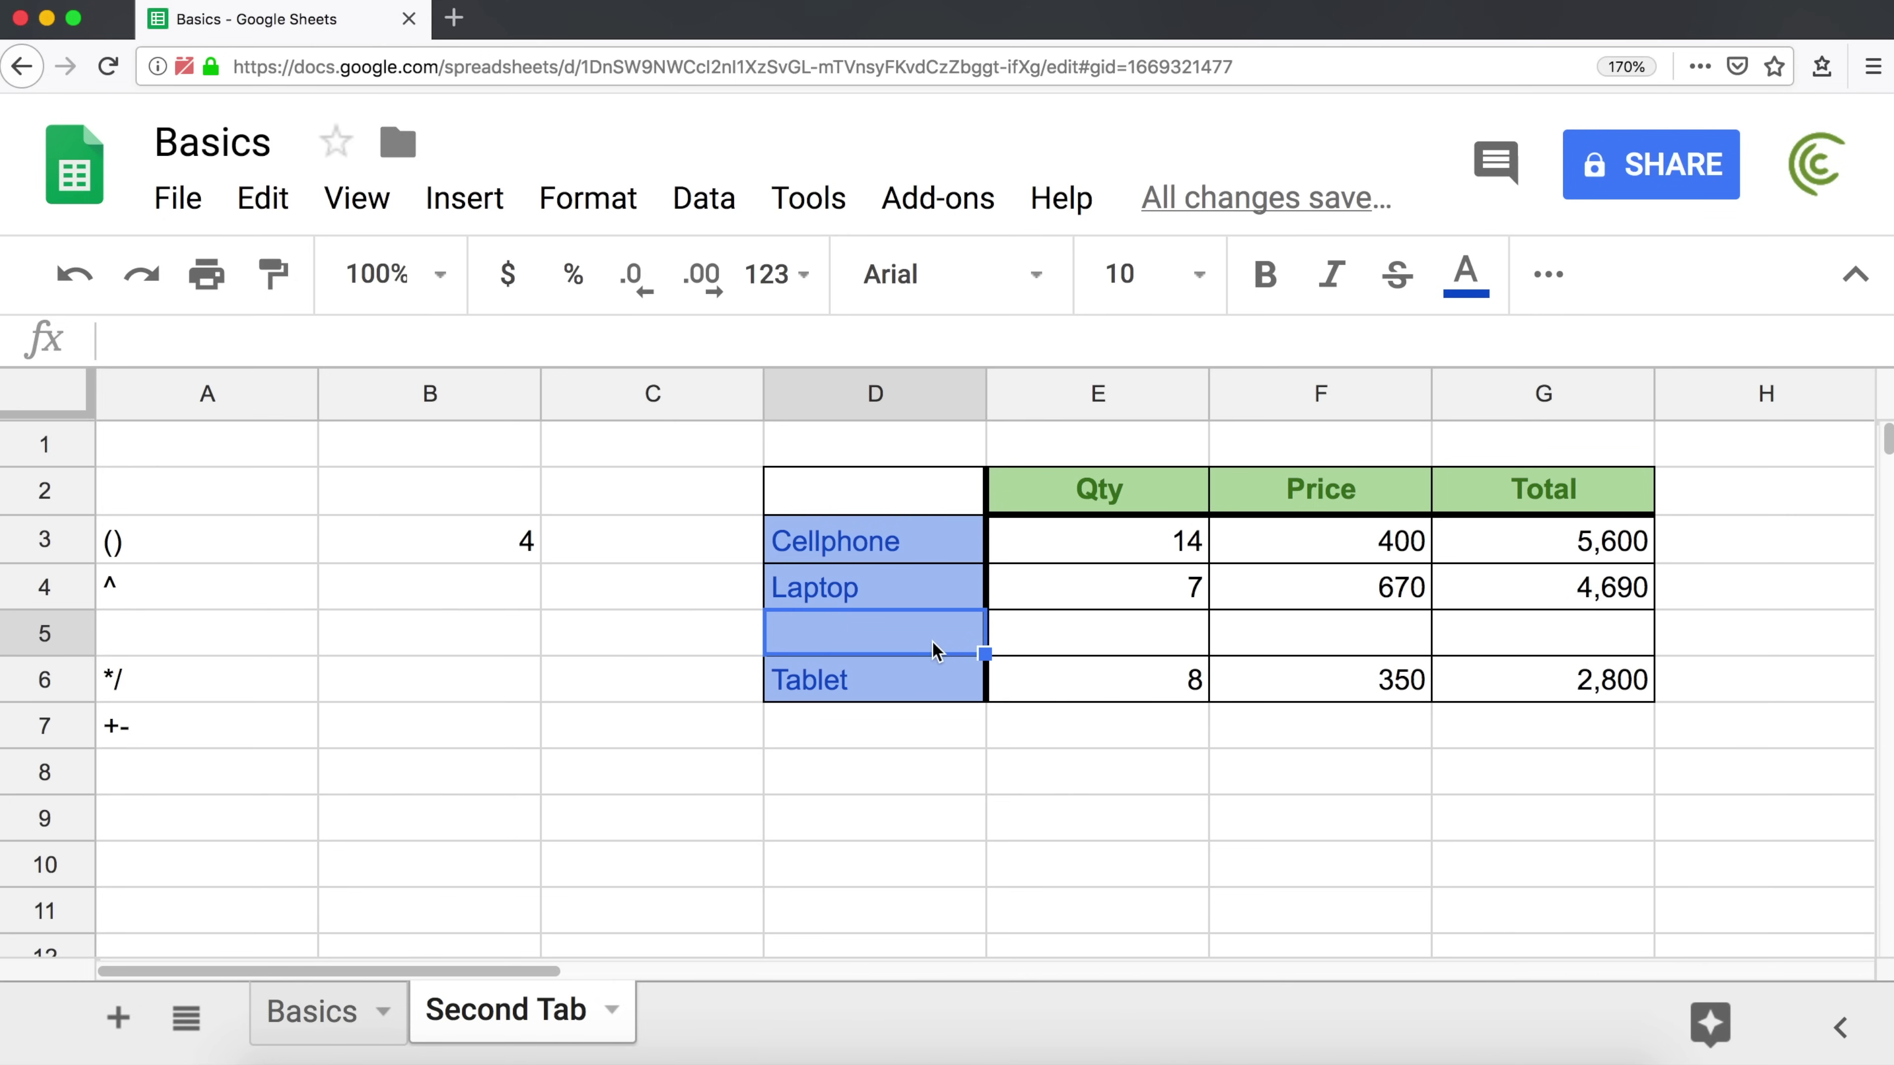
- Enter TV with quantity 4 and price 330, and fill the Laptop formula down to give 1,320
{"action": "type", "text": "TV"}
{"action": "key", "text": "Tab"}
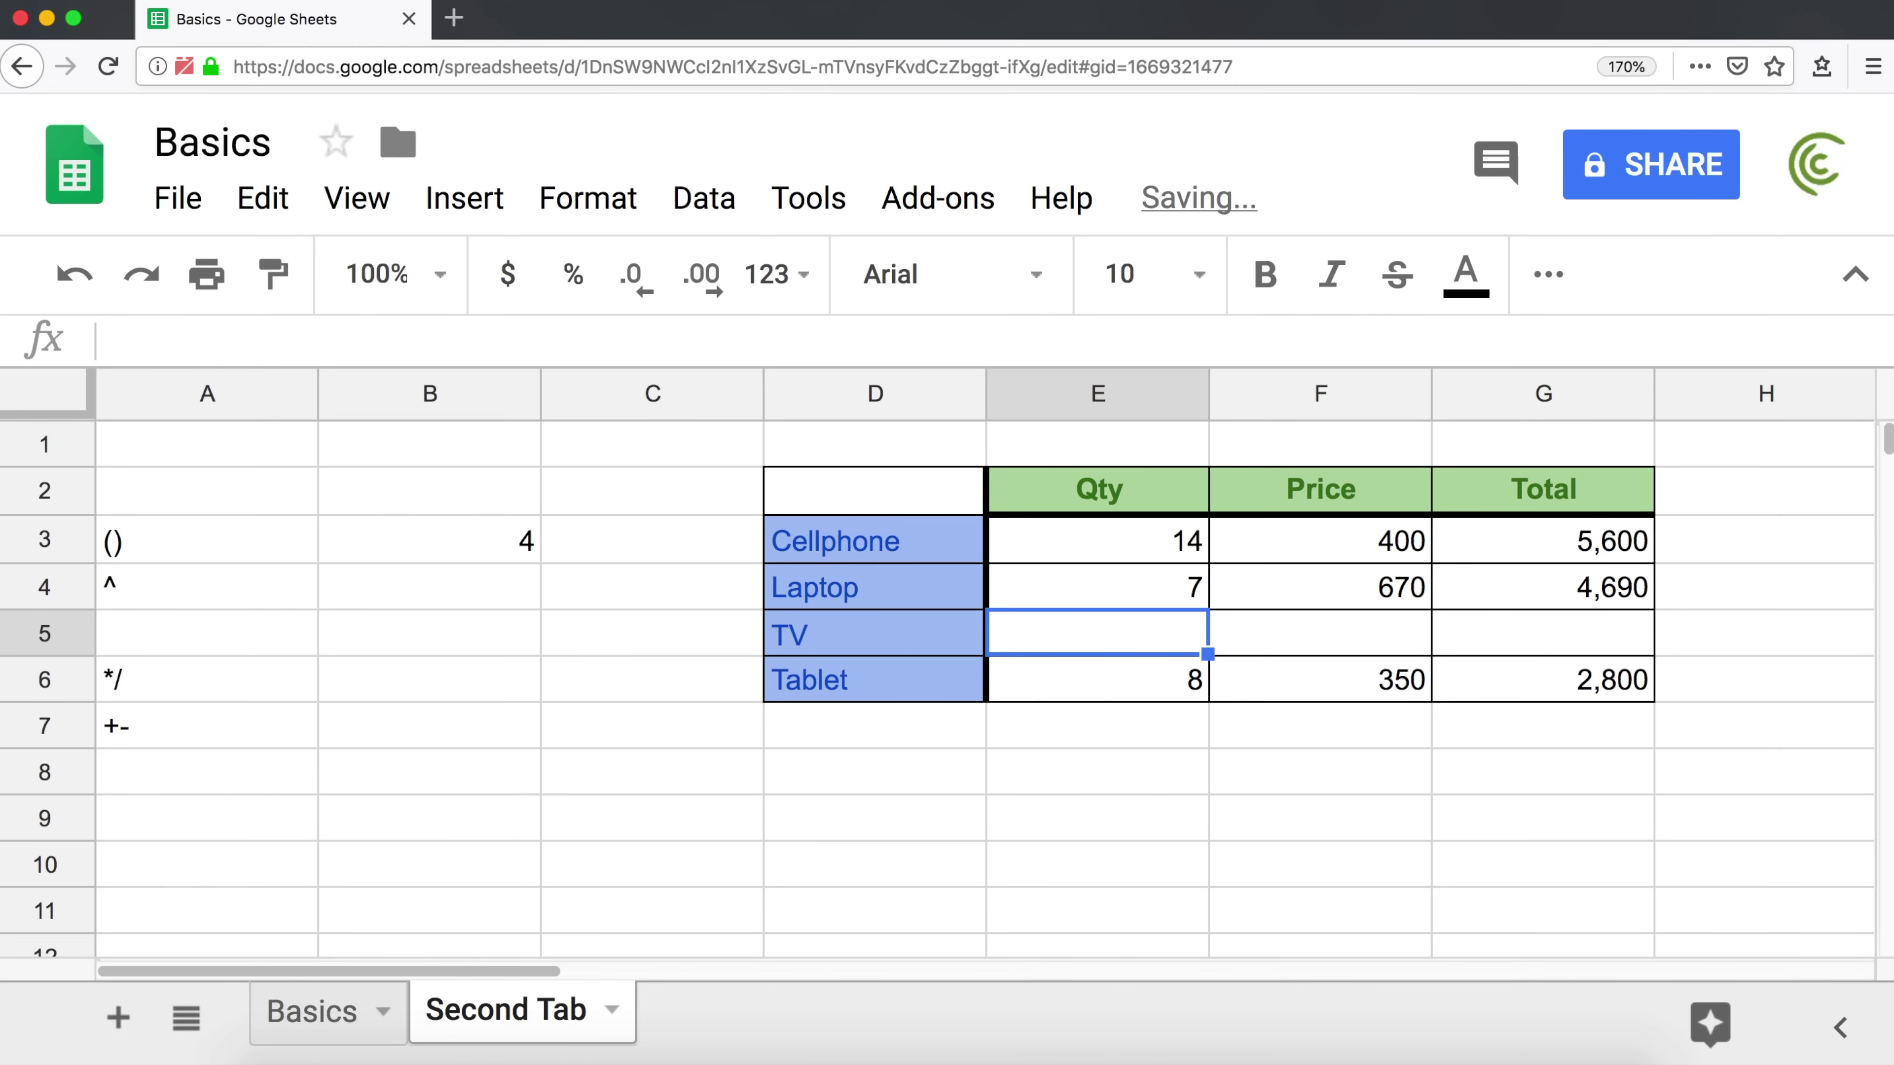
{"action": "type", "text": "4"}
{"action": "key", "text": "Tab"}
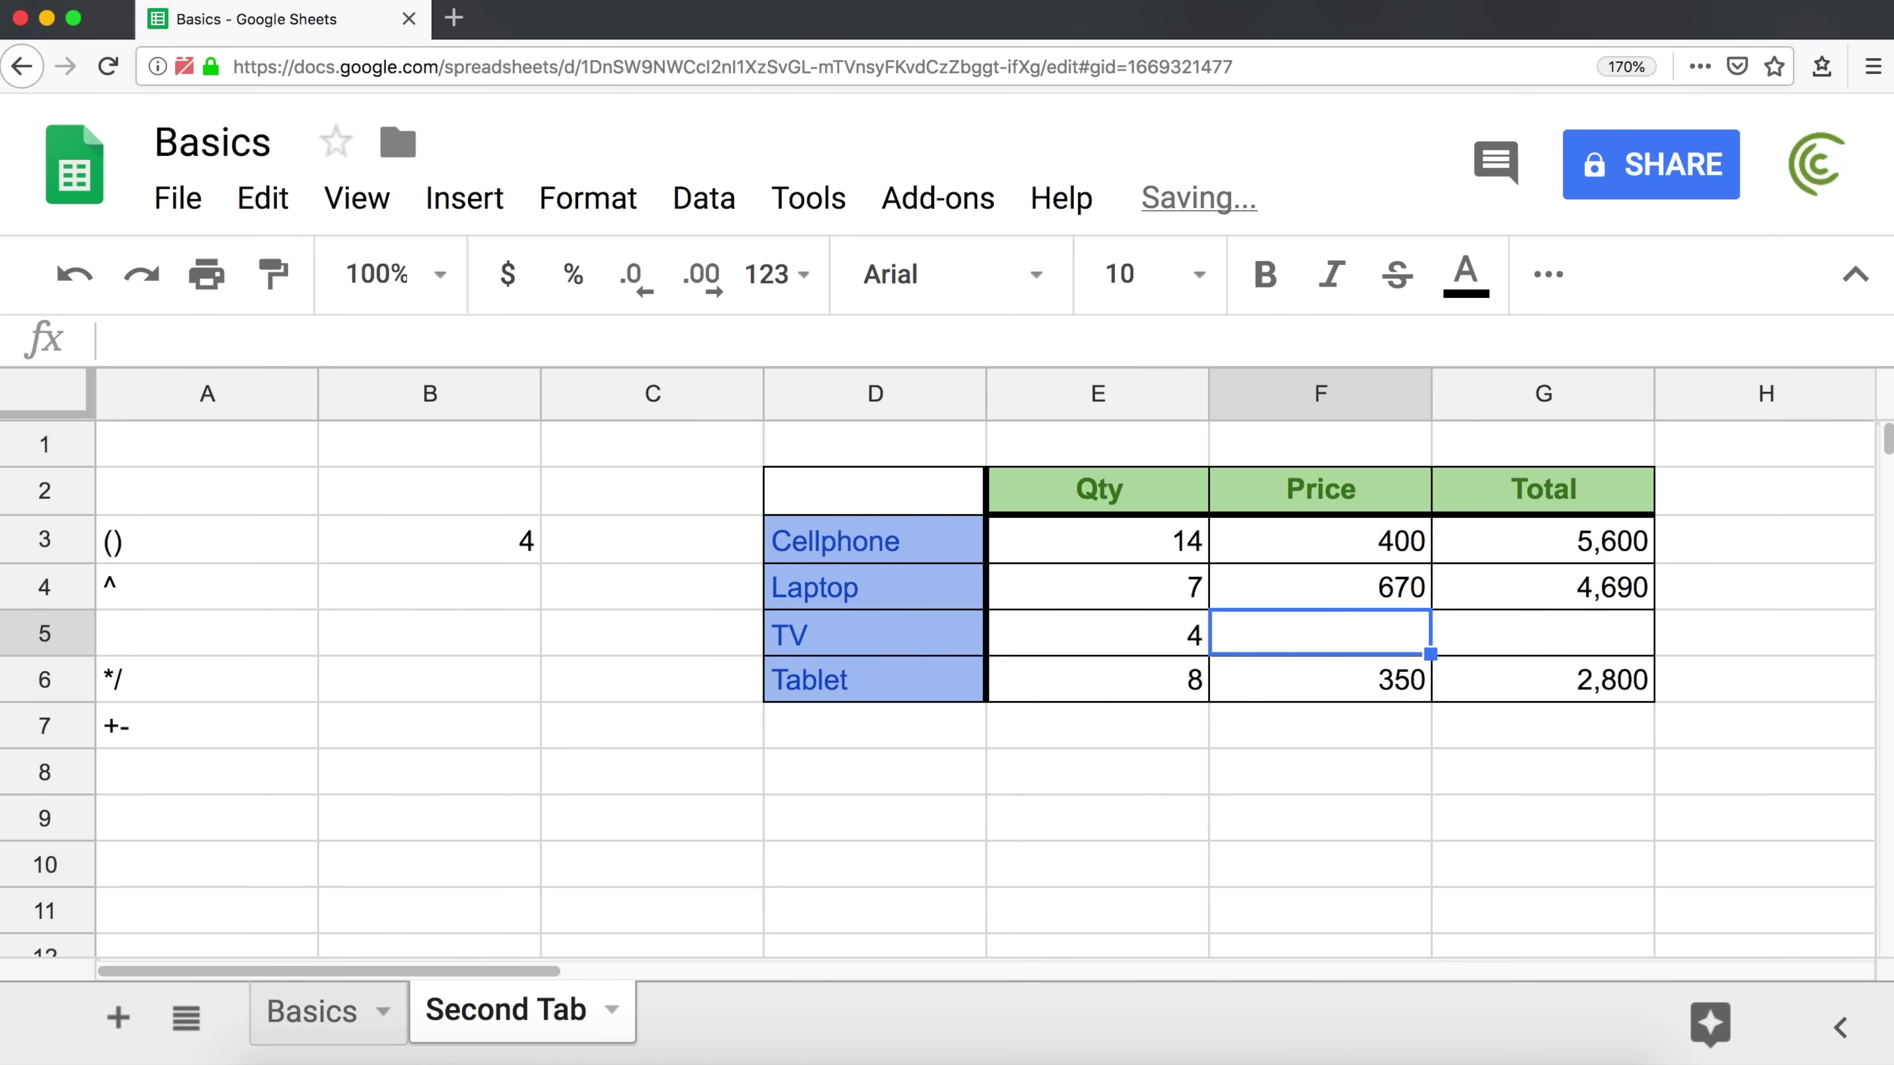
{"action": "type", "text": "330"}
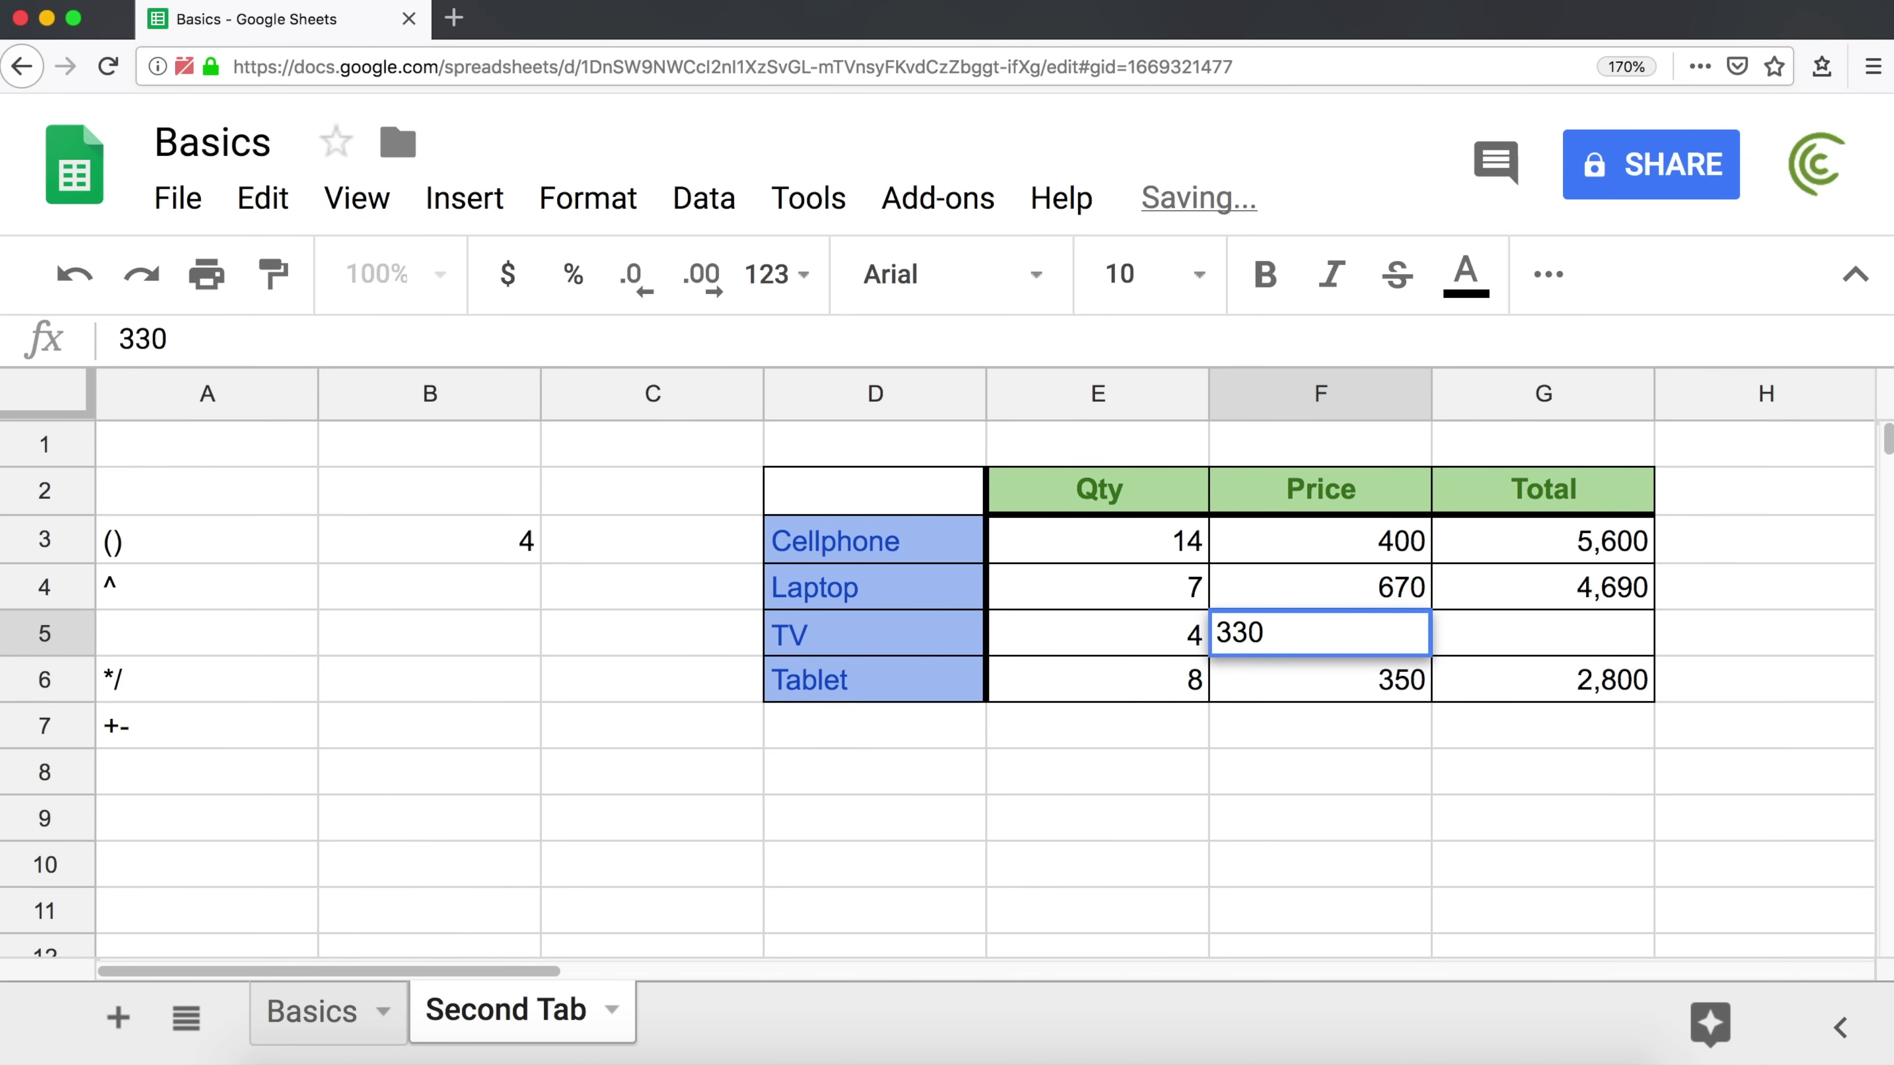
{"action": "key", "text": "Tab"}
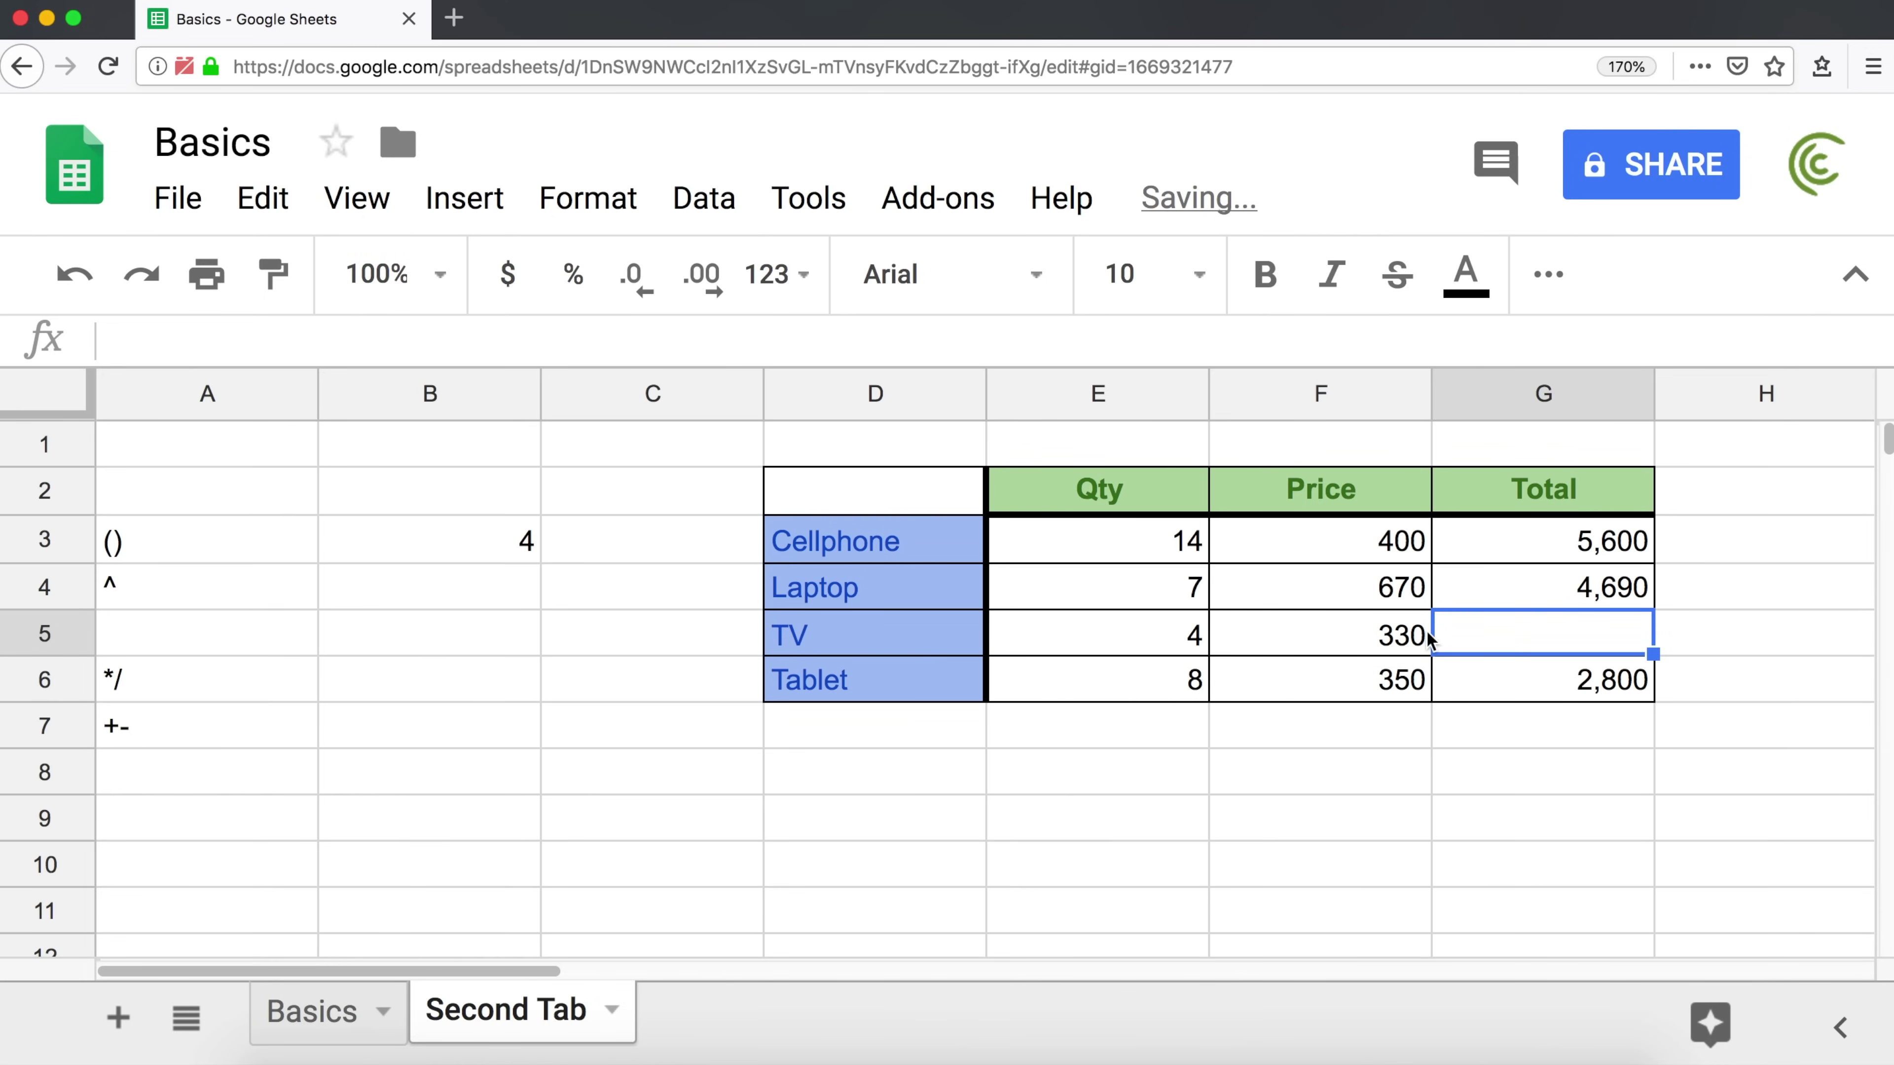
{"action": "left_click", "coordinate": [1575, 597]}
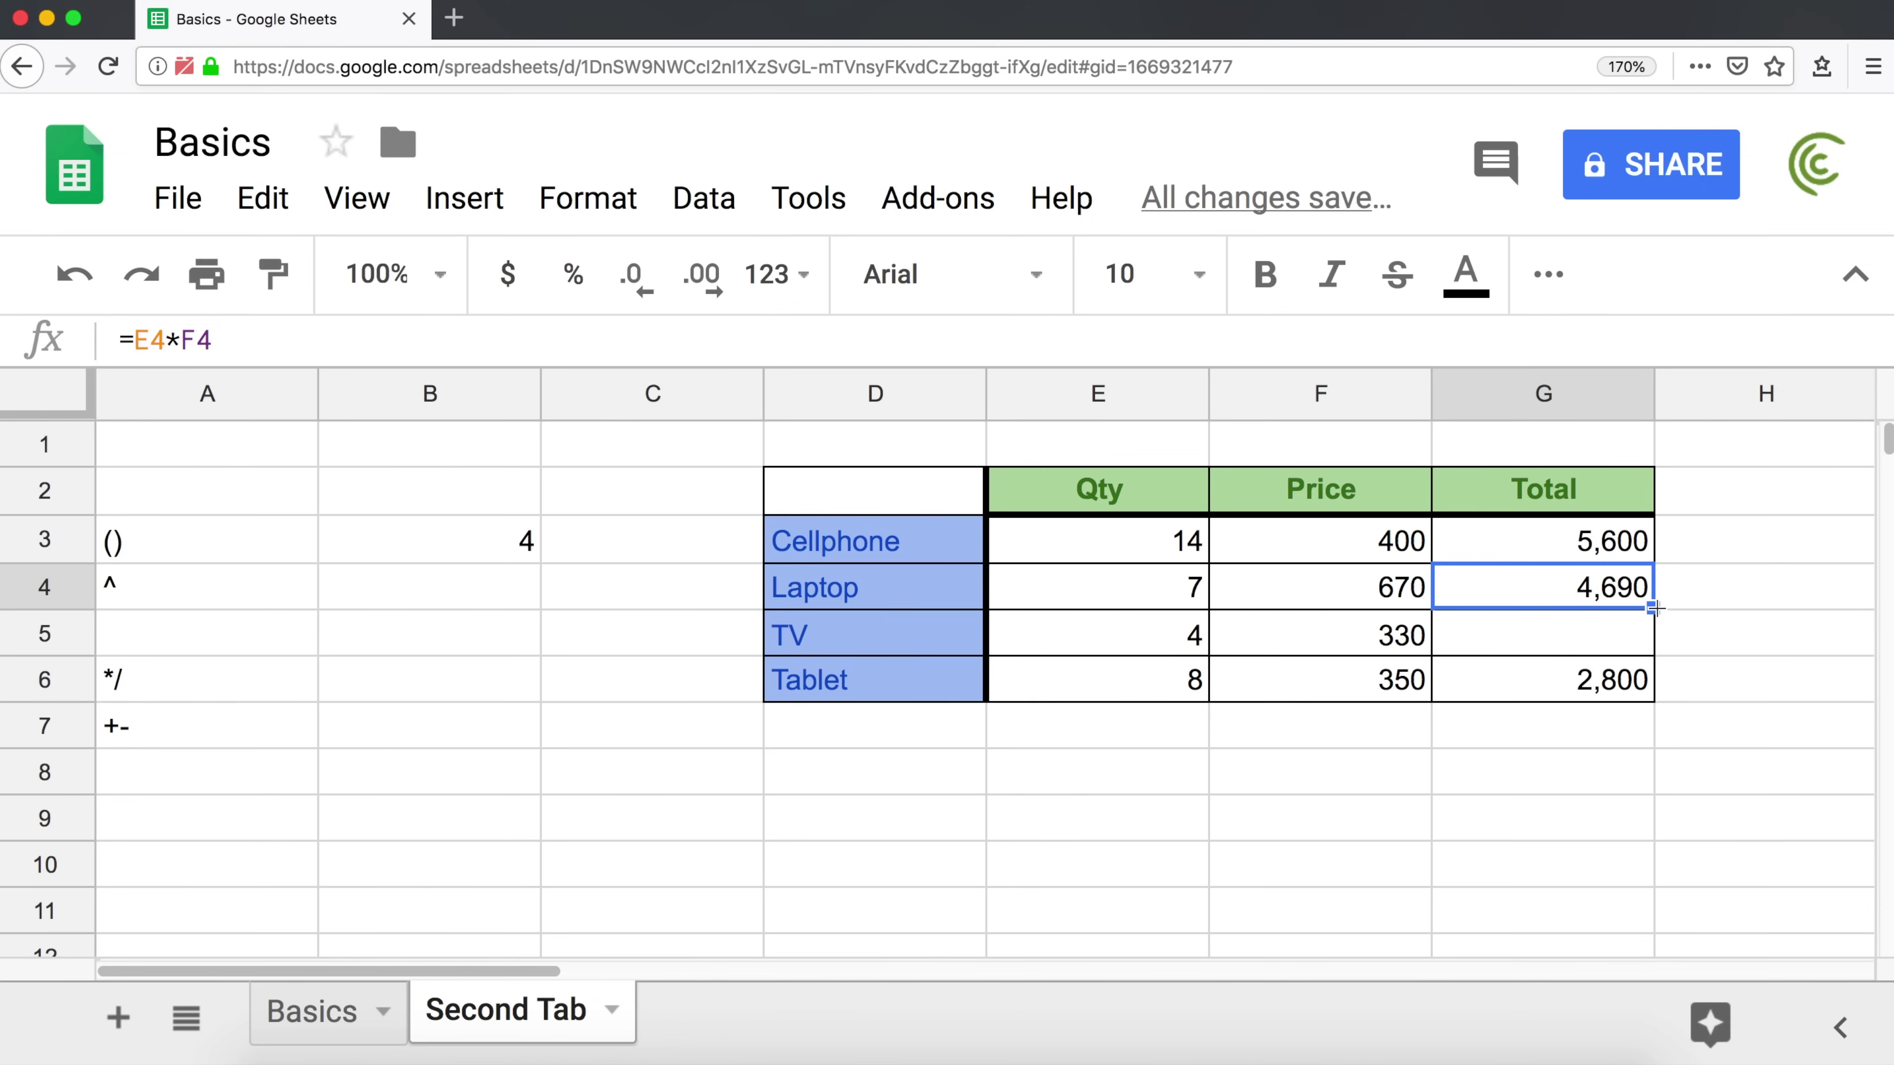
{"action": "left_click_drag", "start_coordinate": [1653, 608], "coordinate": [1657, 643]}
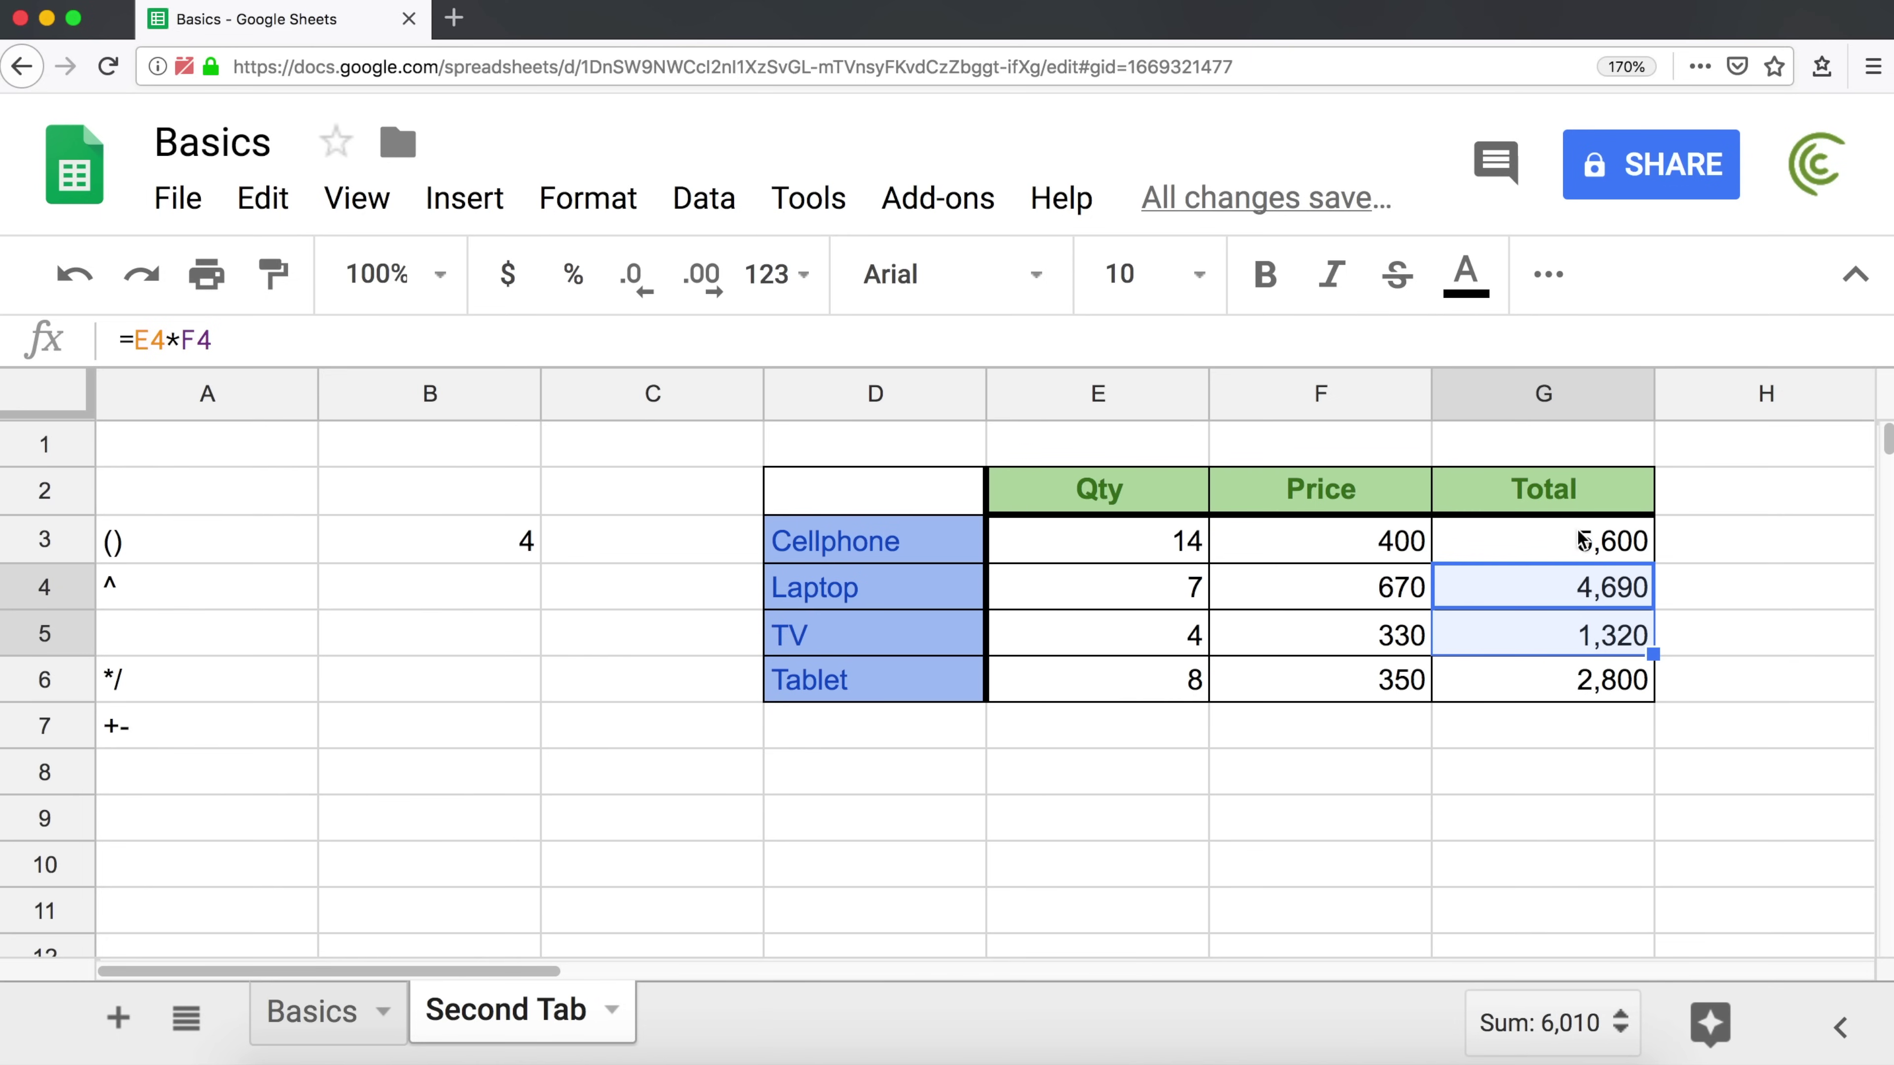
- Use Explore on G3:G6 to place the 14,410 SUM into G9, then close Explore
{"action": "left_click", "coordinate": [1523, 765]}
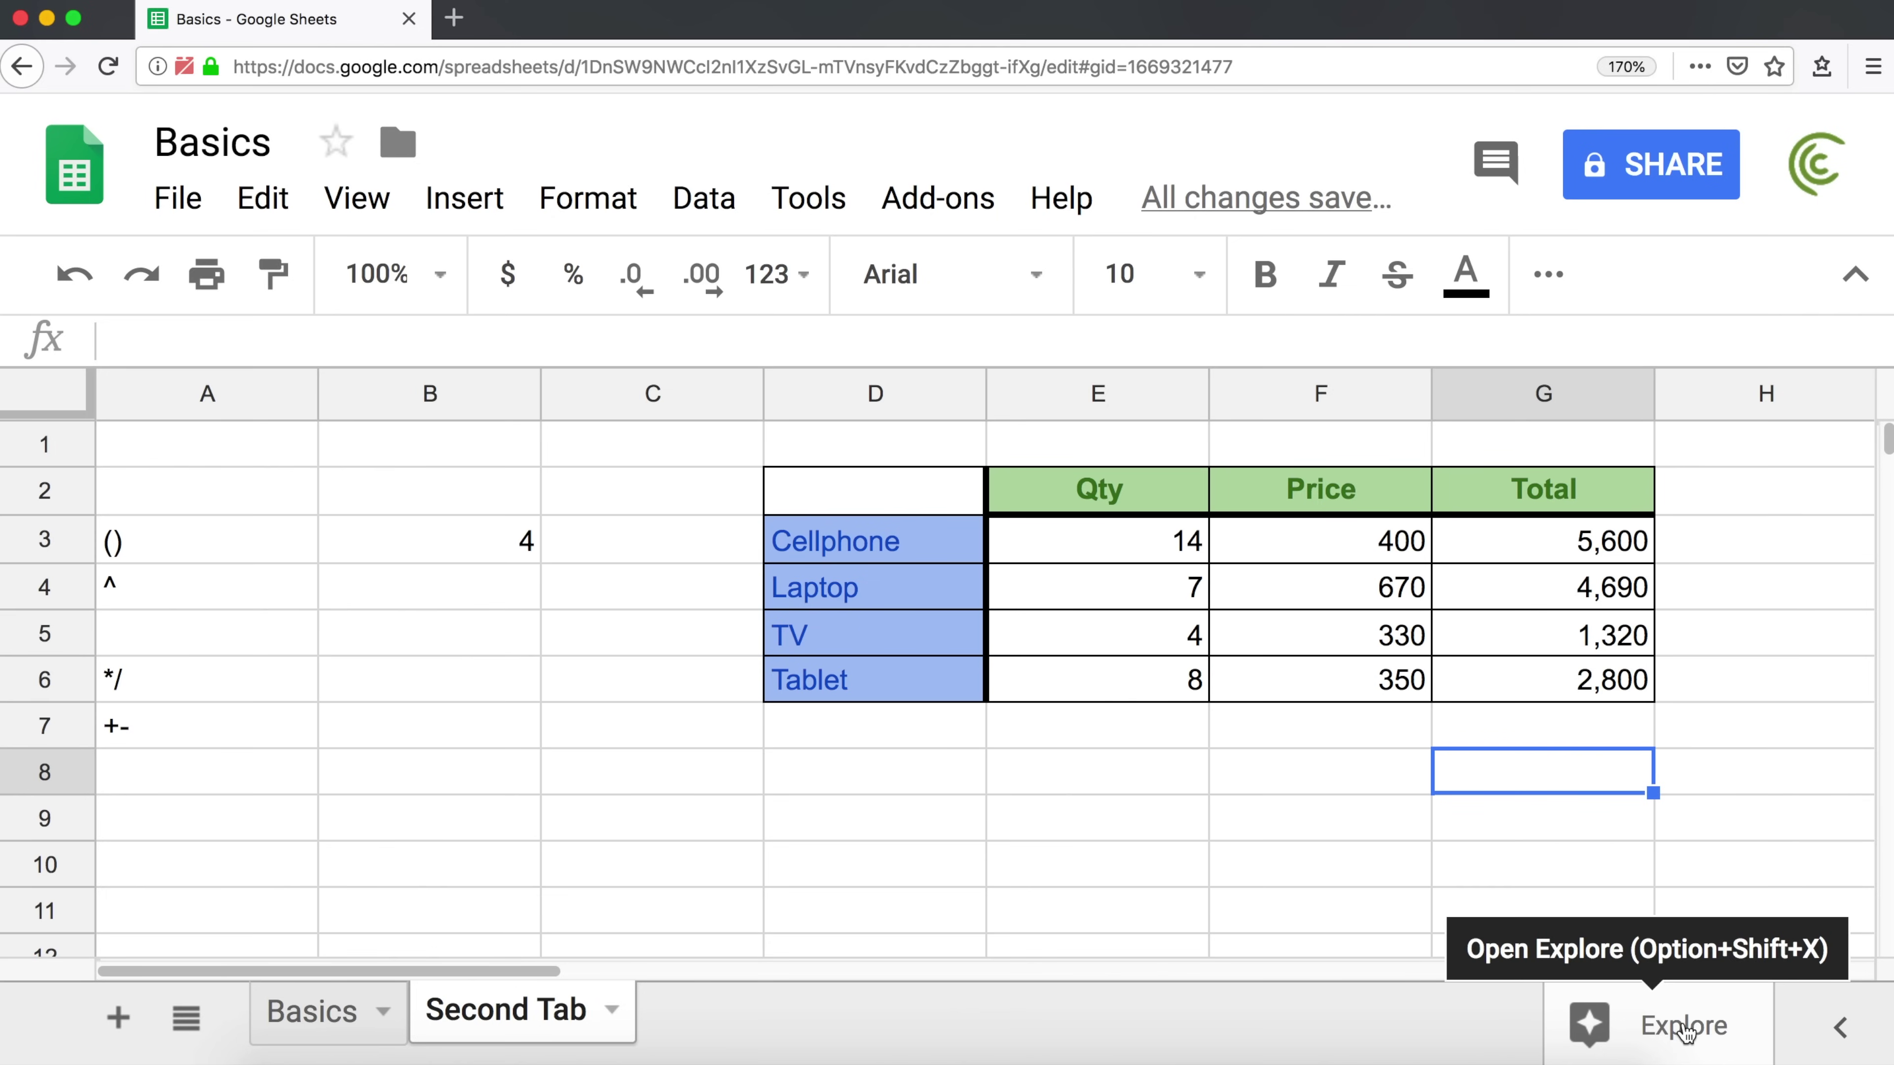
{"action": "left_click", "coordinate": [1687, 1033]}
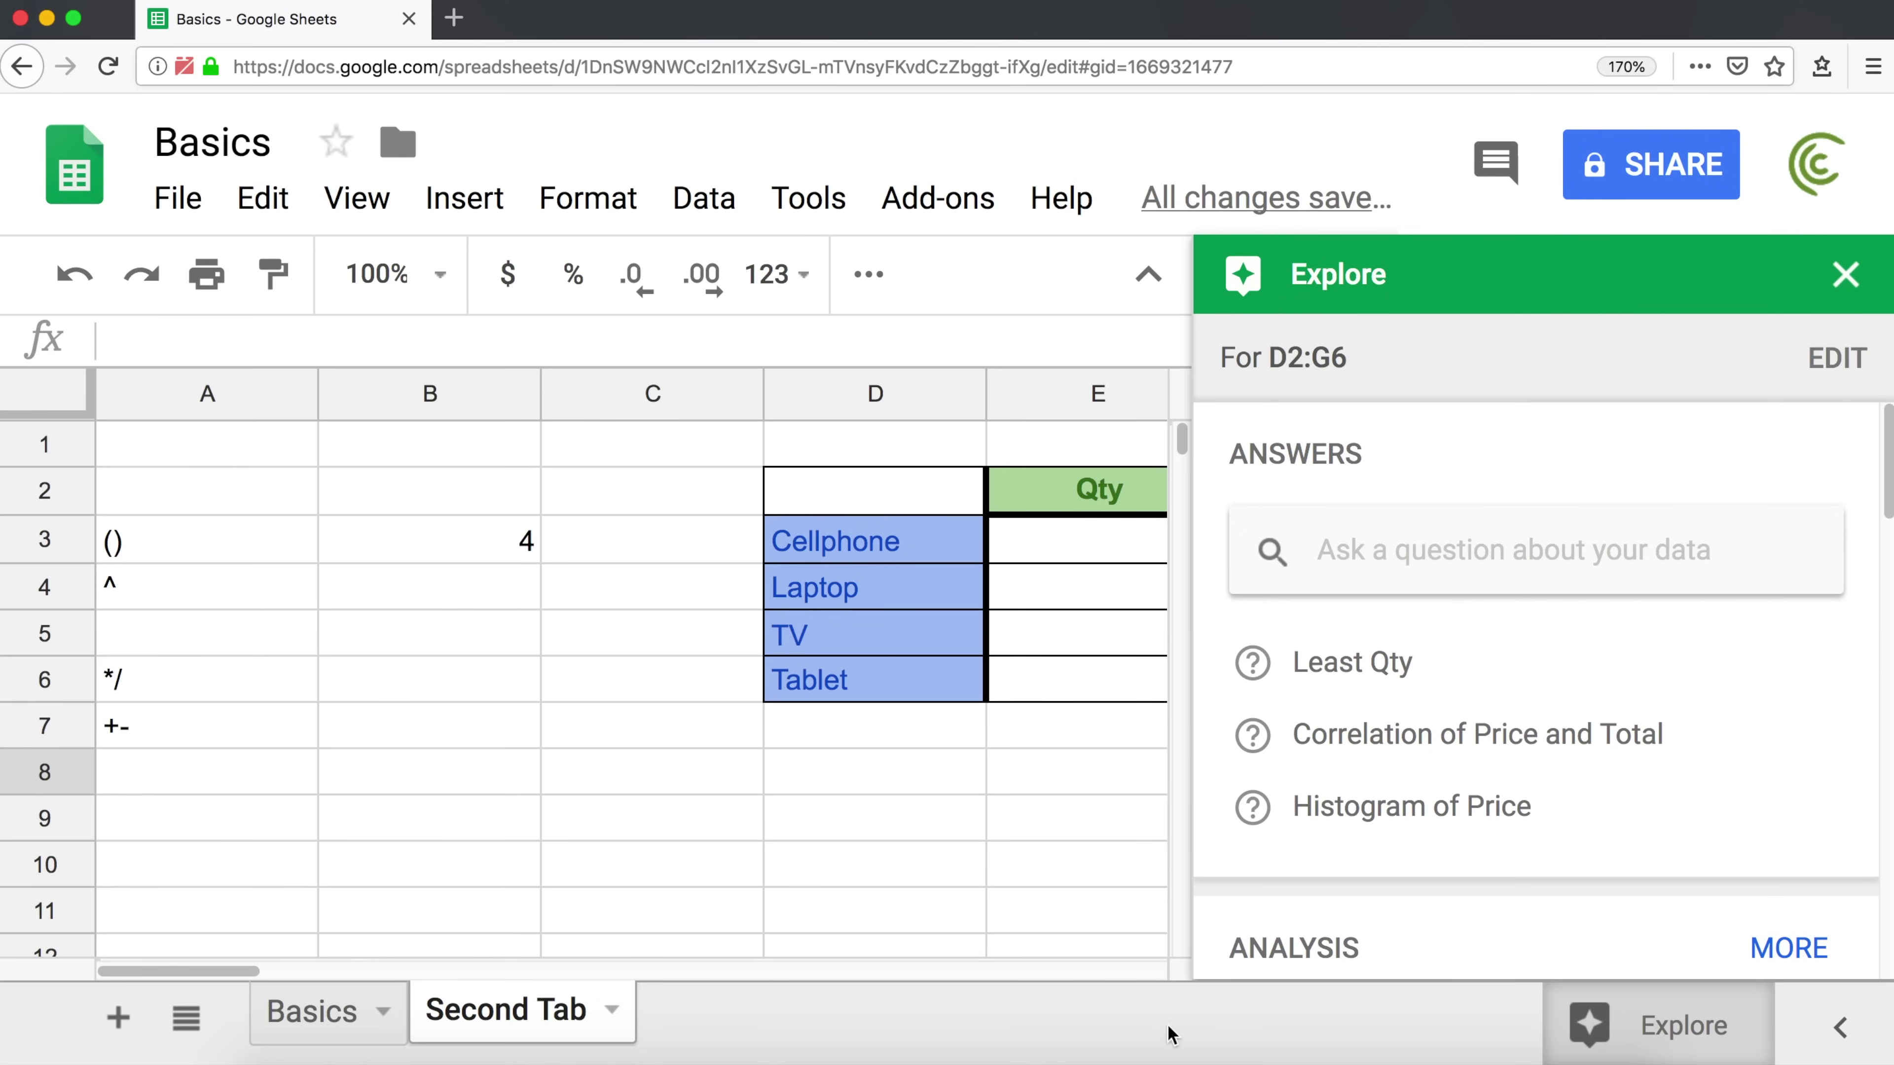
{"action": "left_click_drag", "start_coordinate": [224, 972], "coordinate": [464, 992]}
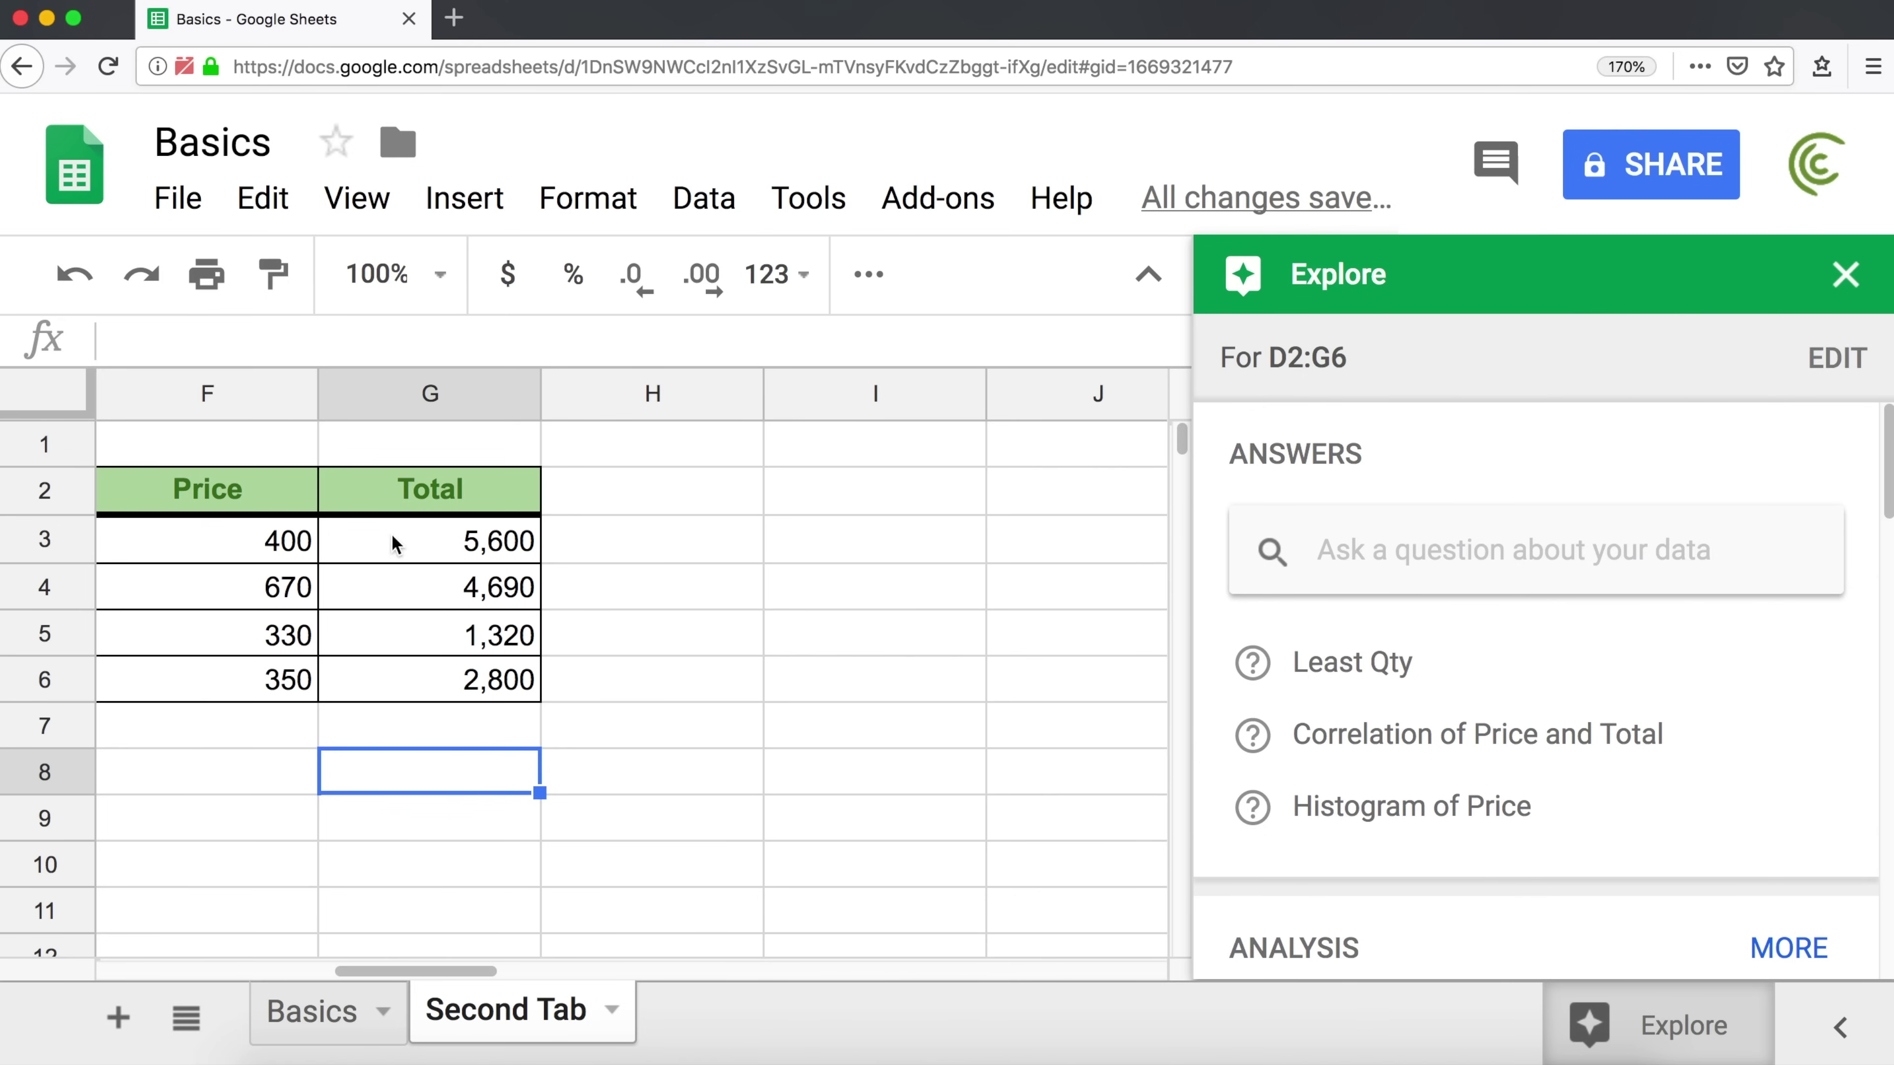
{"action": "left_click", "coordinate": [415, 543]}
{"action": "left_click_drag", "start_coordinate": [415, 543], "coordinate": [419, 683]}
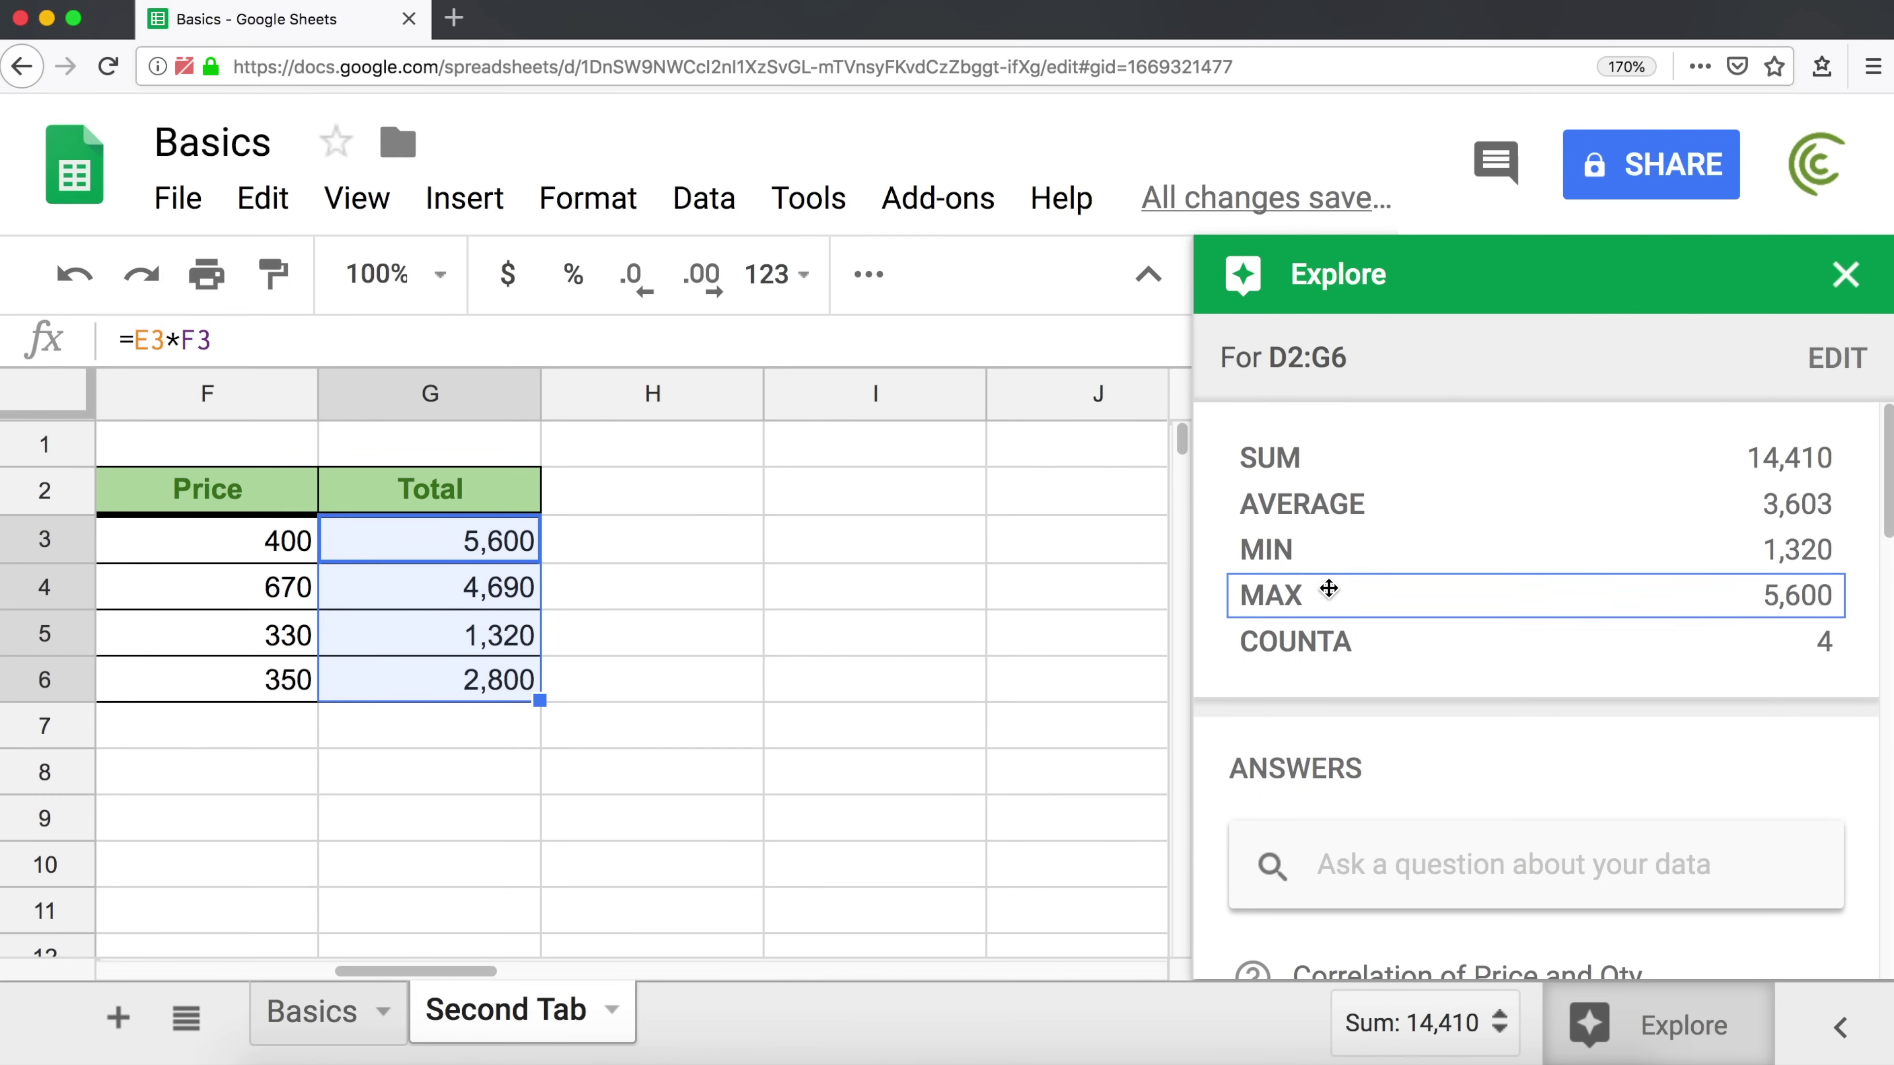
{"action": "left_click_drag", "start_coordinate": [1372, 438], "coordinate": [445, 845]}
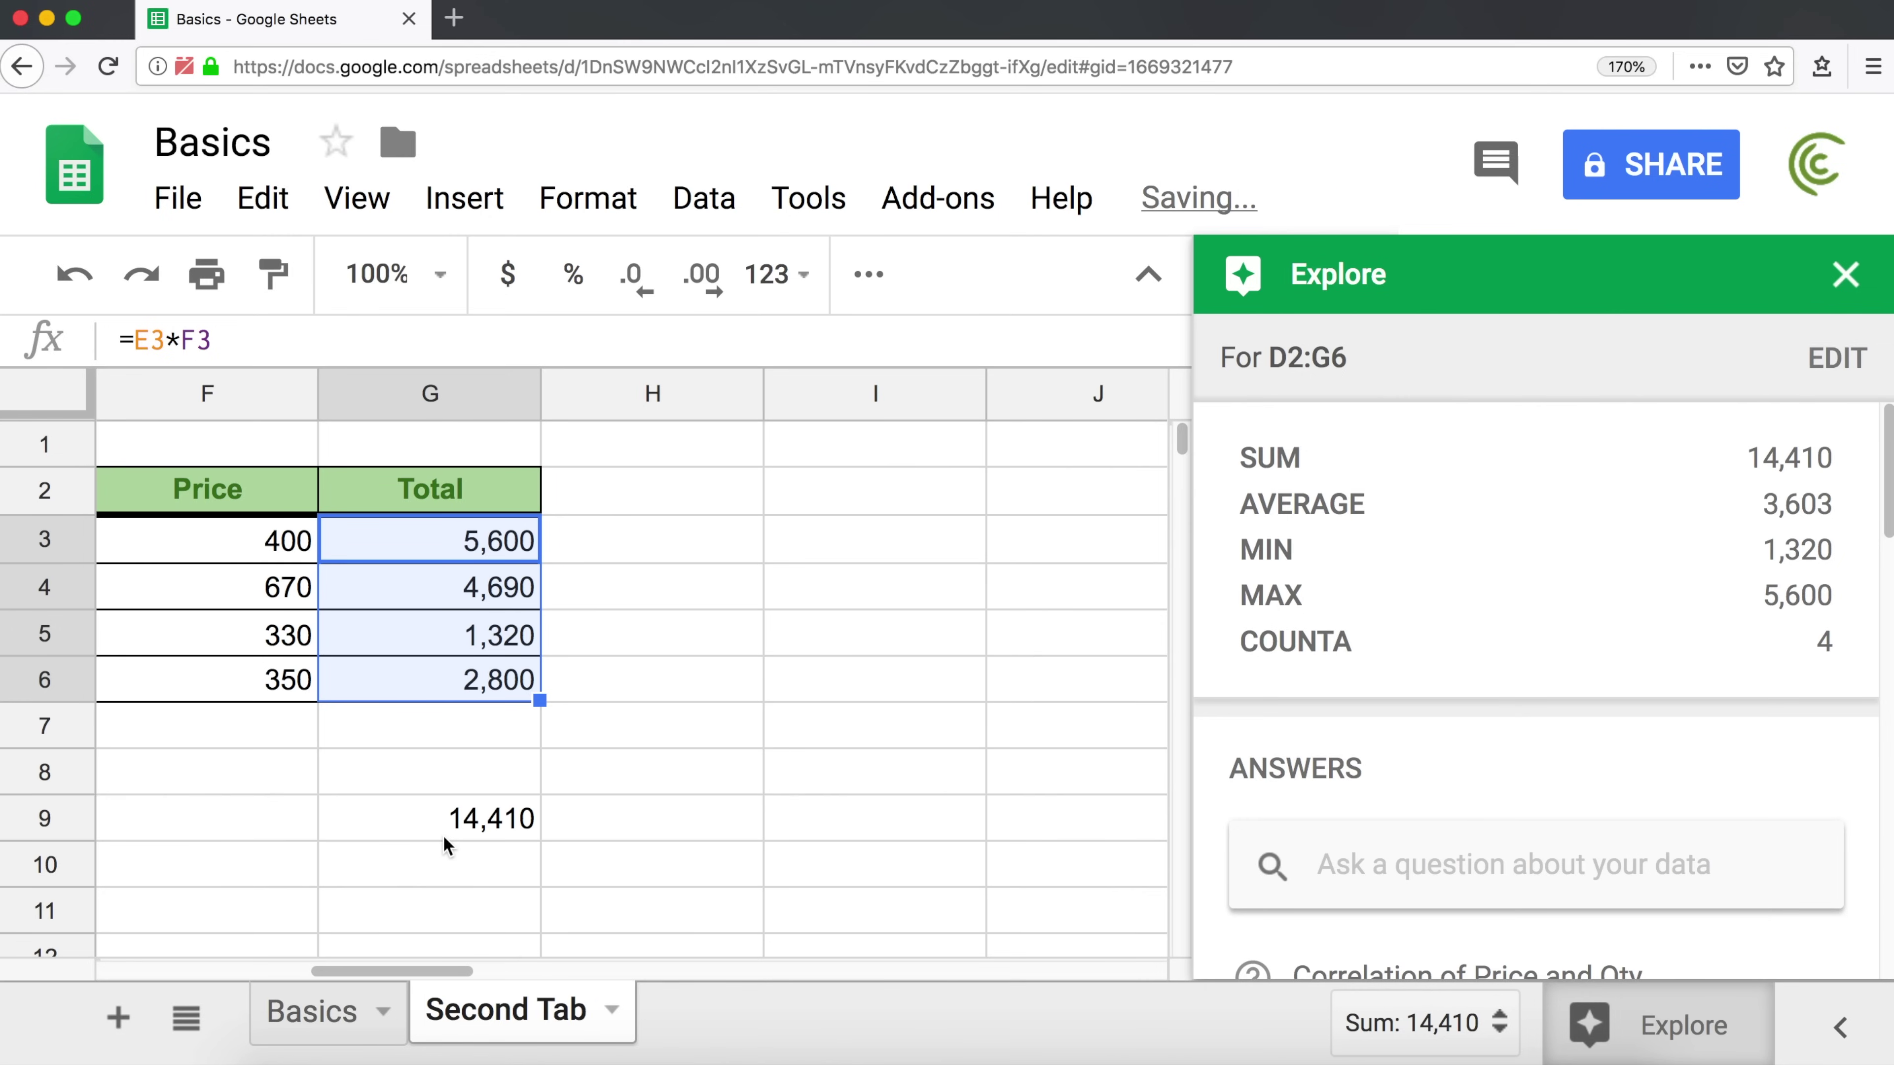
{"action": "left_click", "coordinate": [1846, 275]}
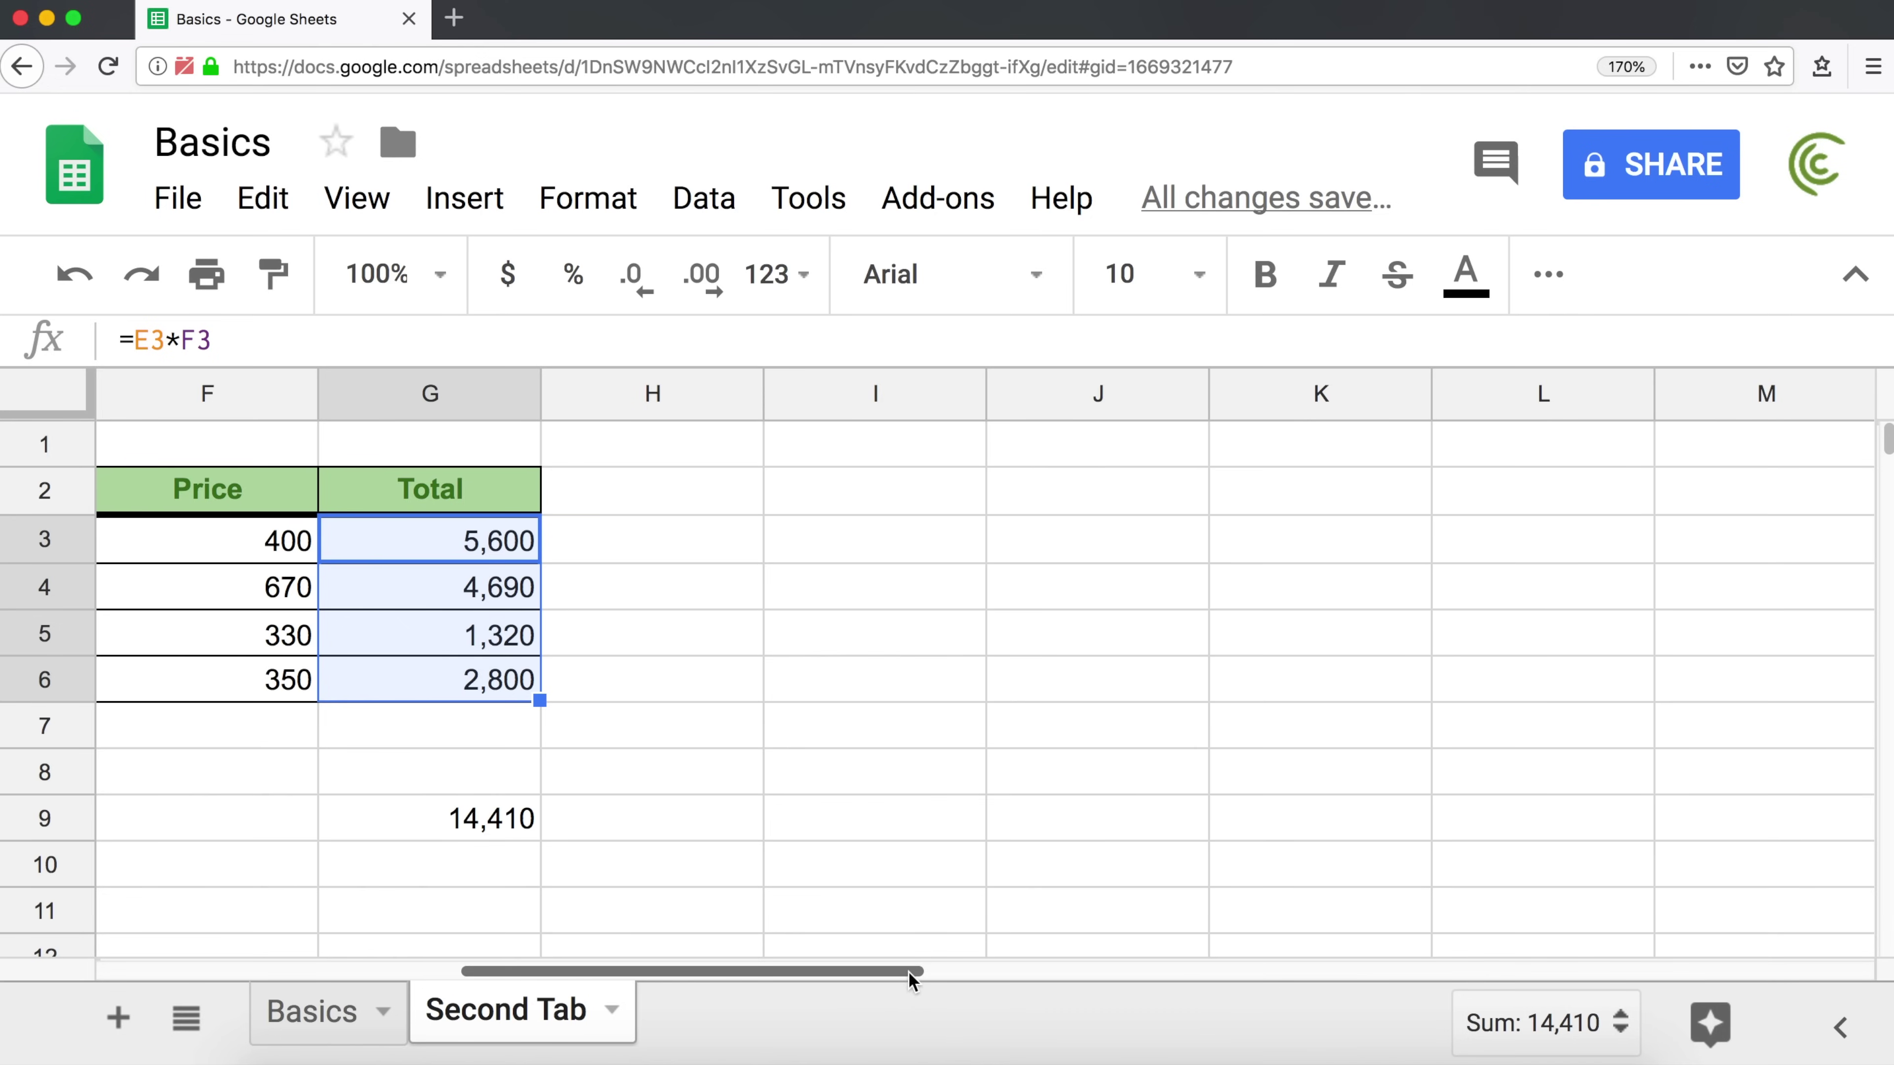
{"action": "left_click_drag", "start_coordinate": [911, 980], "coordinate": [368, 968]}
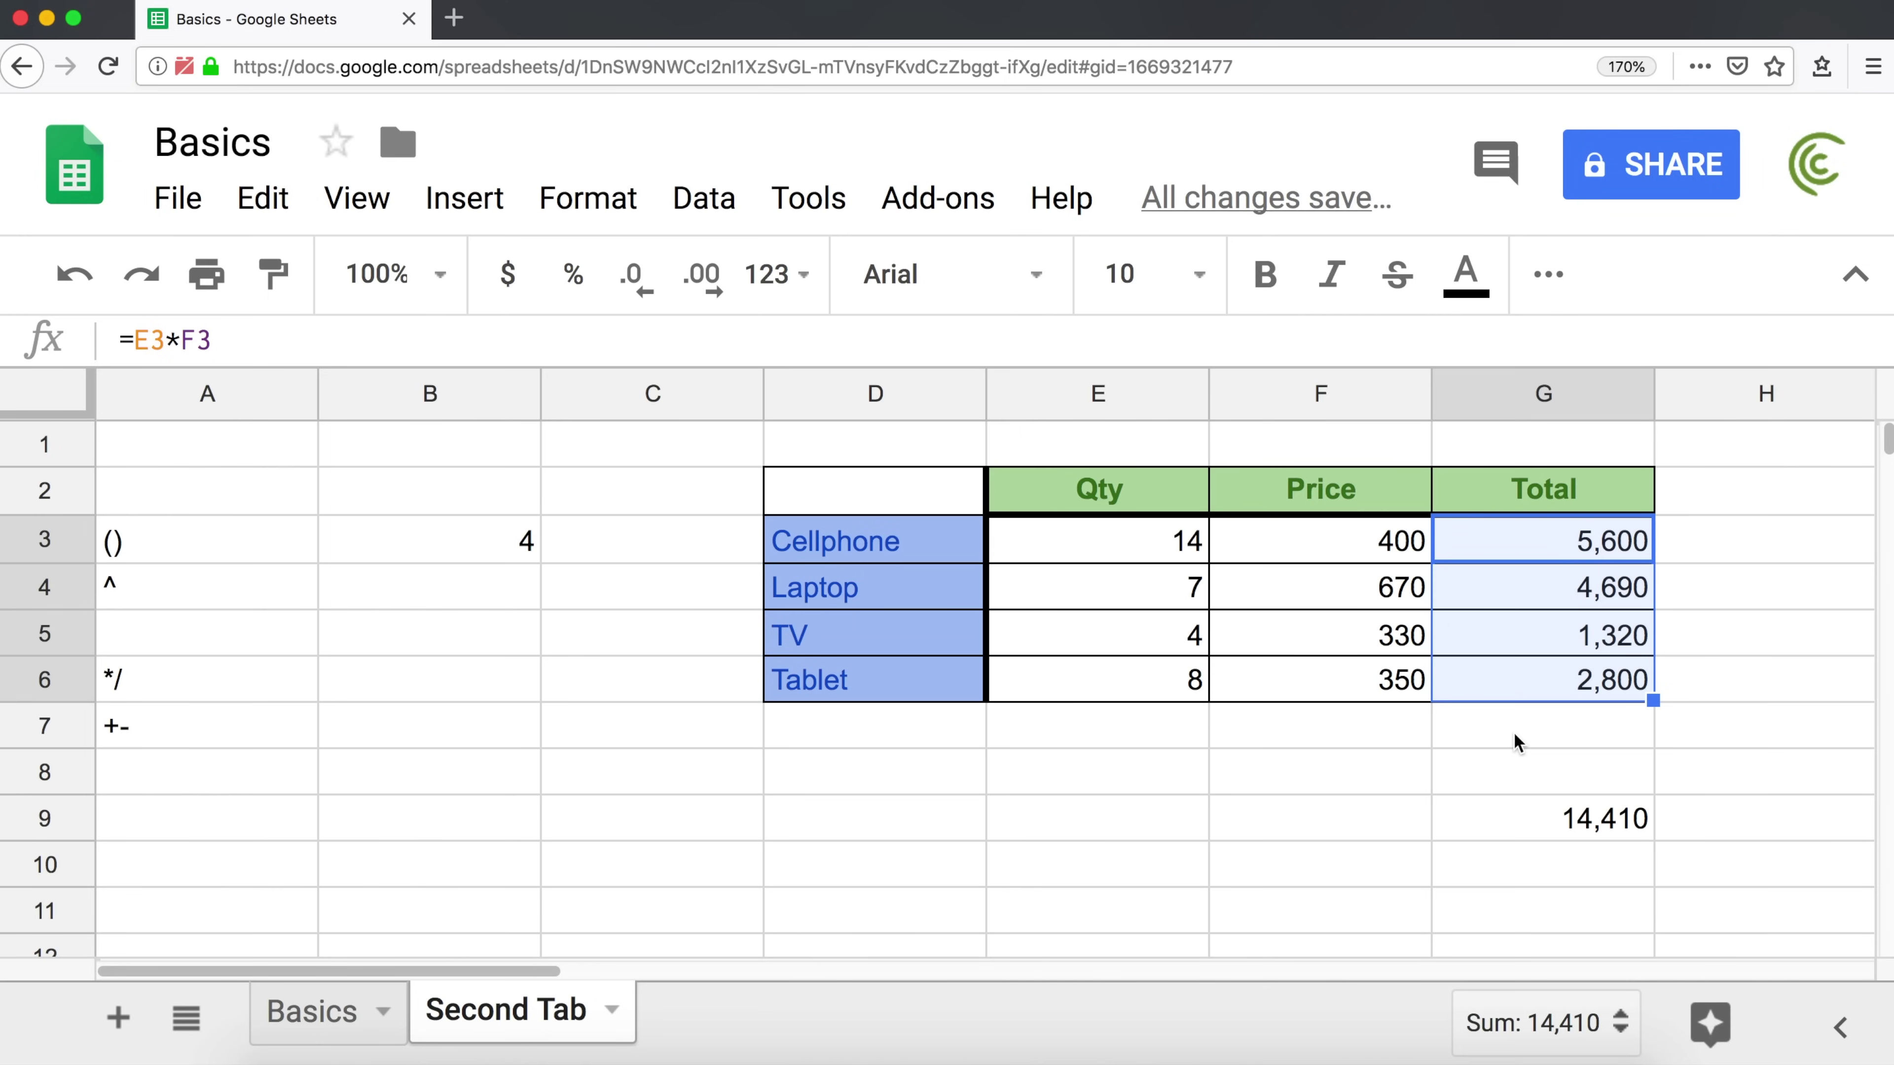
- Zoom the browser out twice to fit more of the table, then select G8
{"action": "key", "text": "super+minus"}
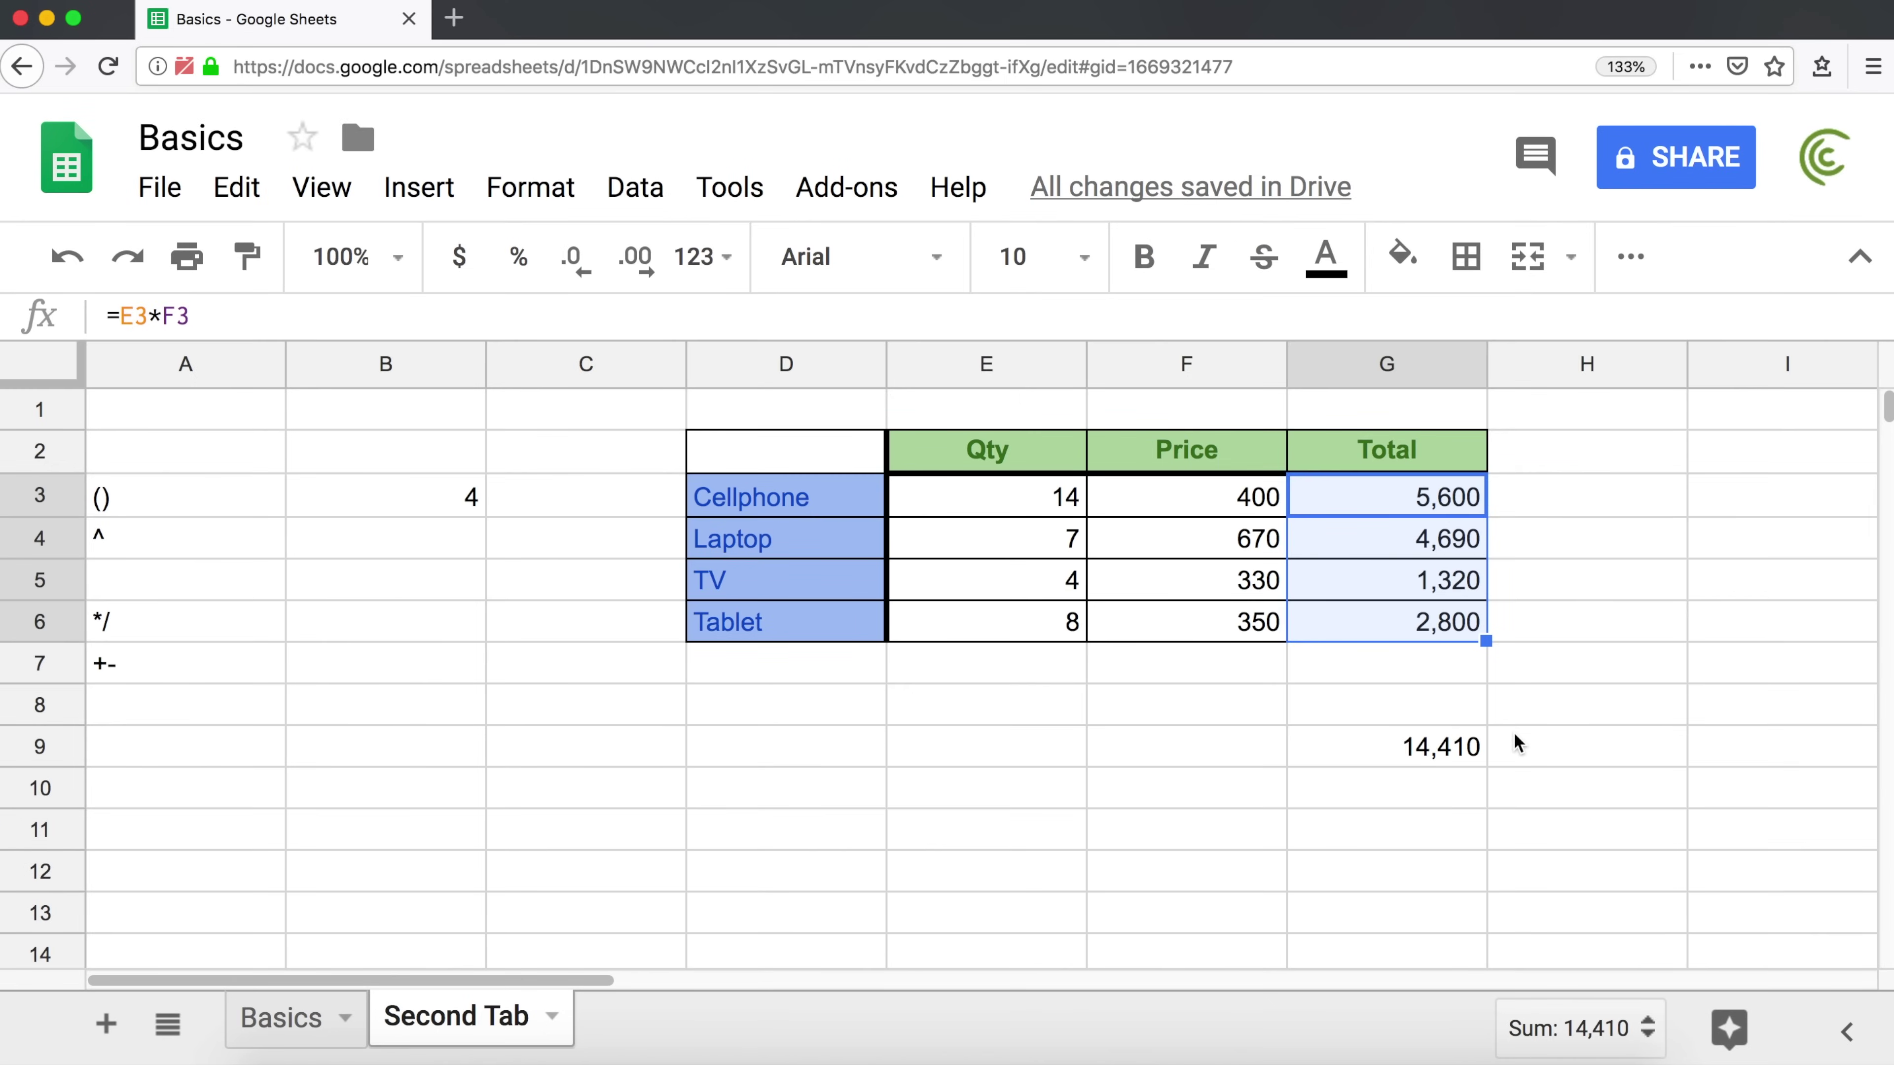
{"action": "key", "text": "super+minus"}
{"action": "key", "text": "super+minus"}
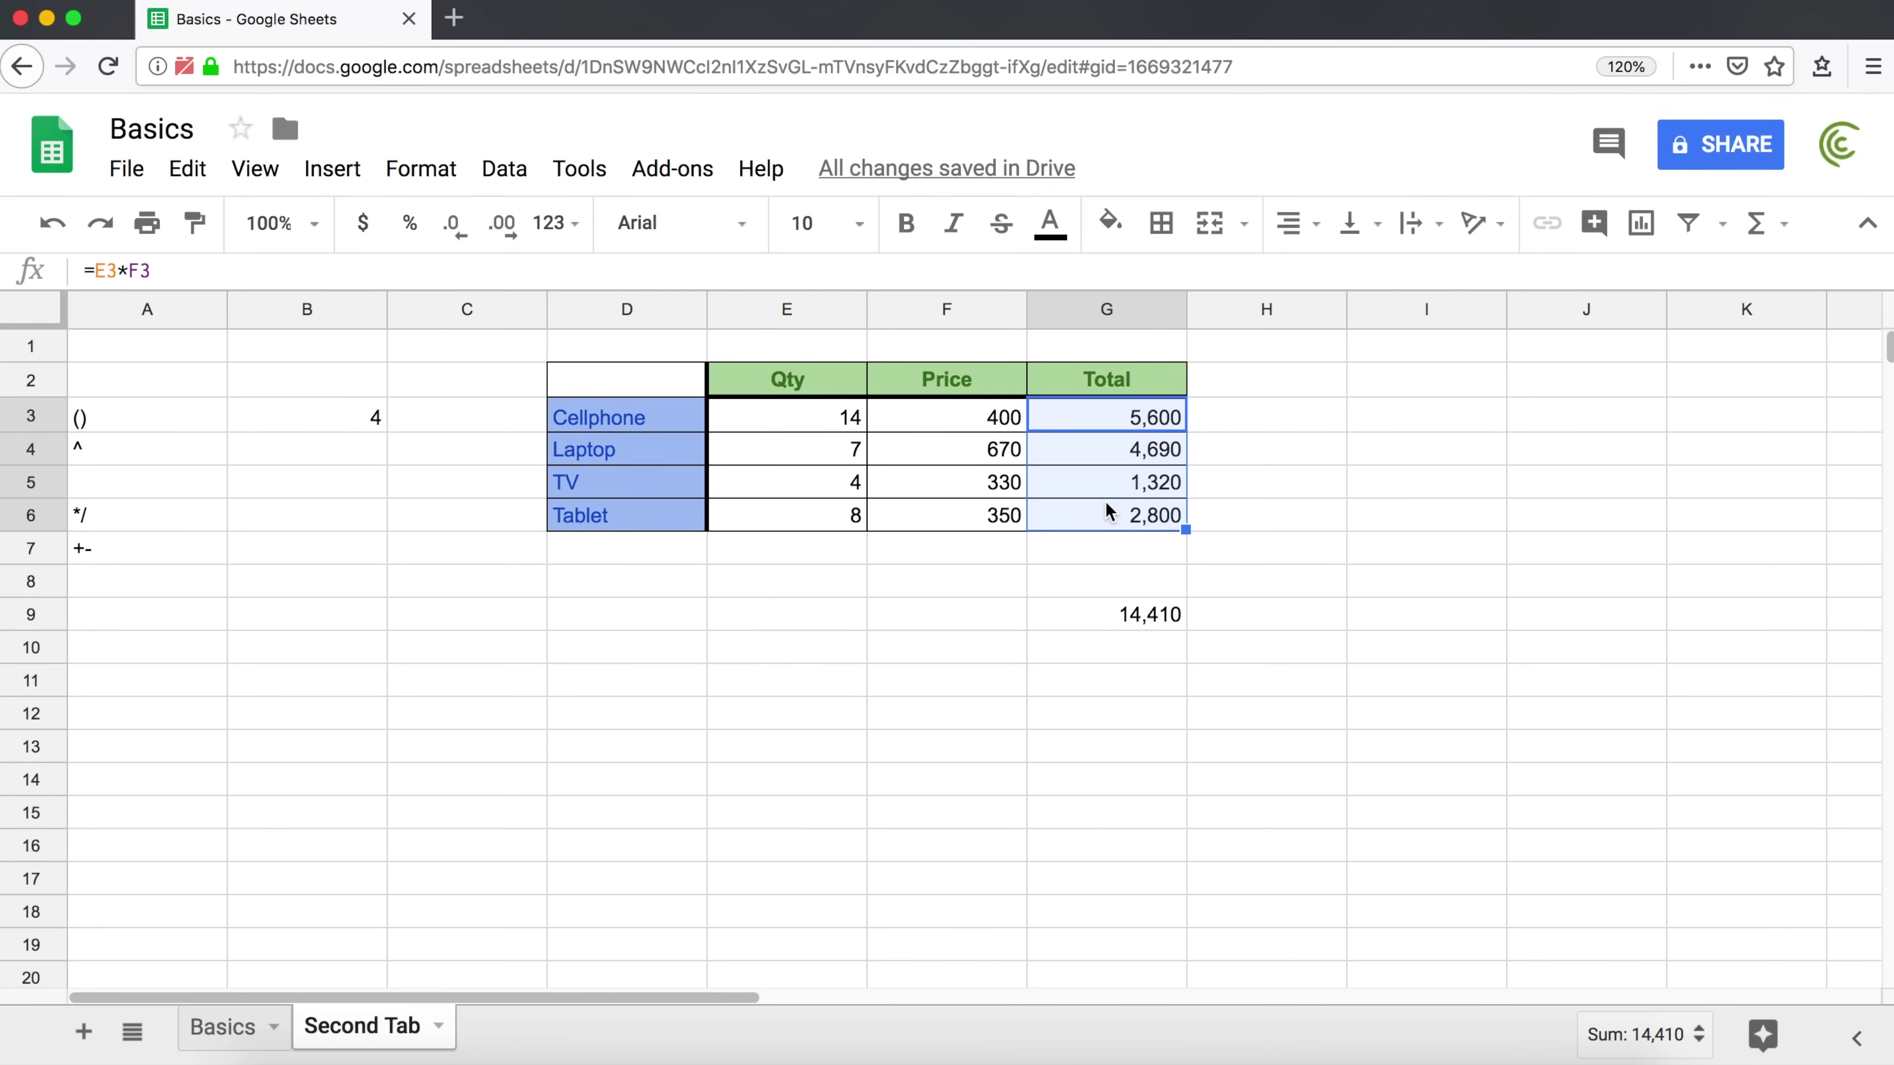
{"action": "left_click", "coordinate": [1121, 582]}
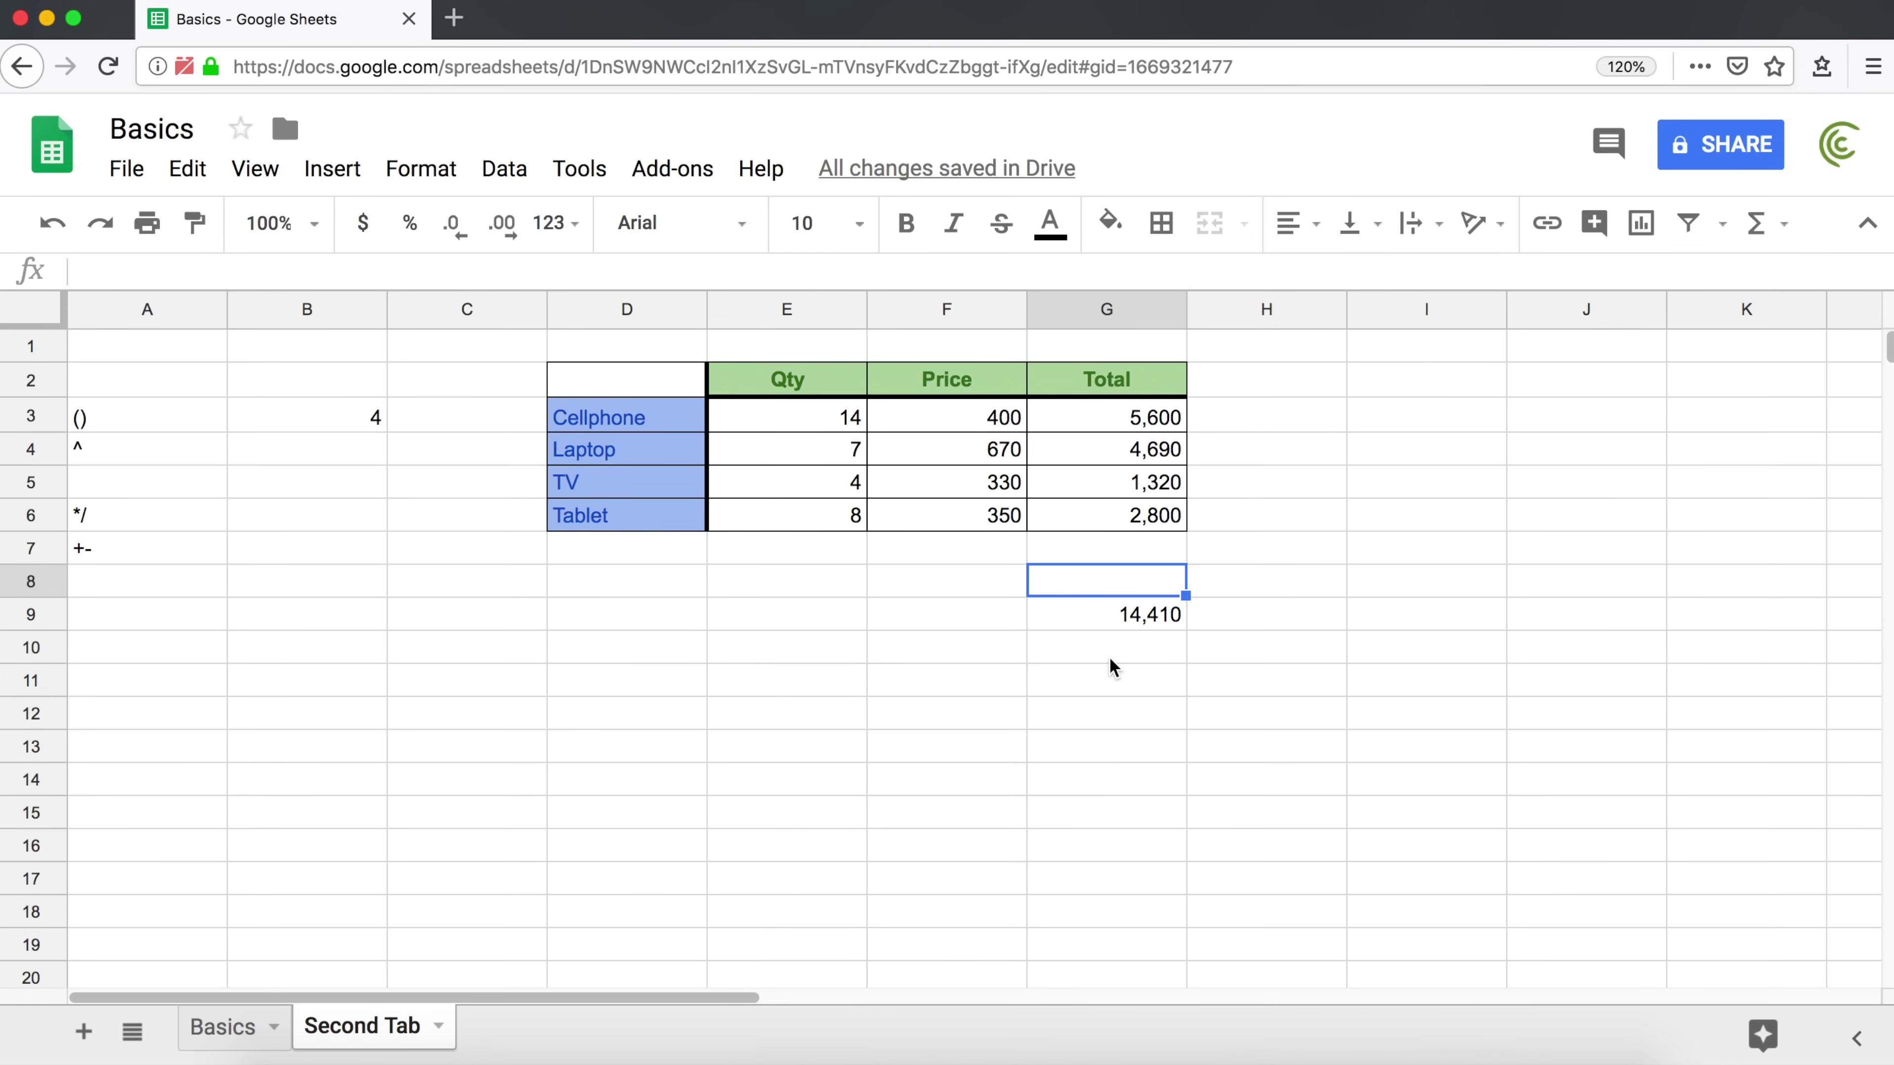
- Insert =SUM(G3:G6) in G8 from the Functions menu, giving 14,410
{"action": "left_click", "coordinate": [1757, 224]}
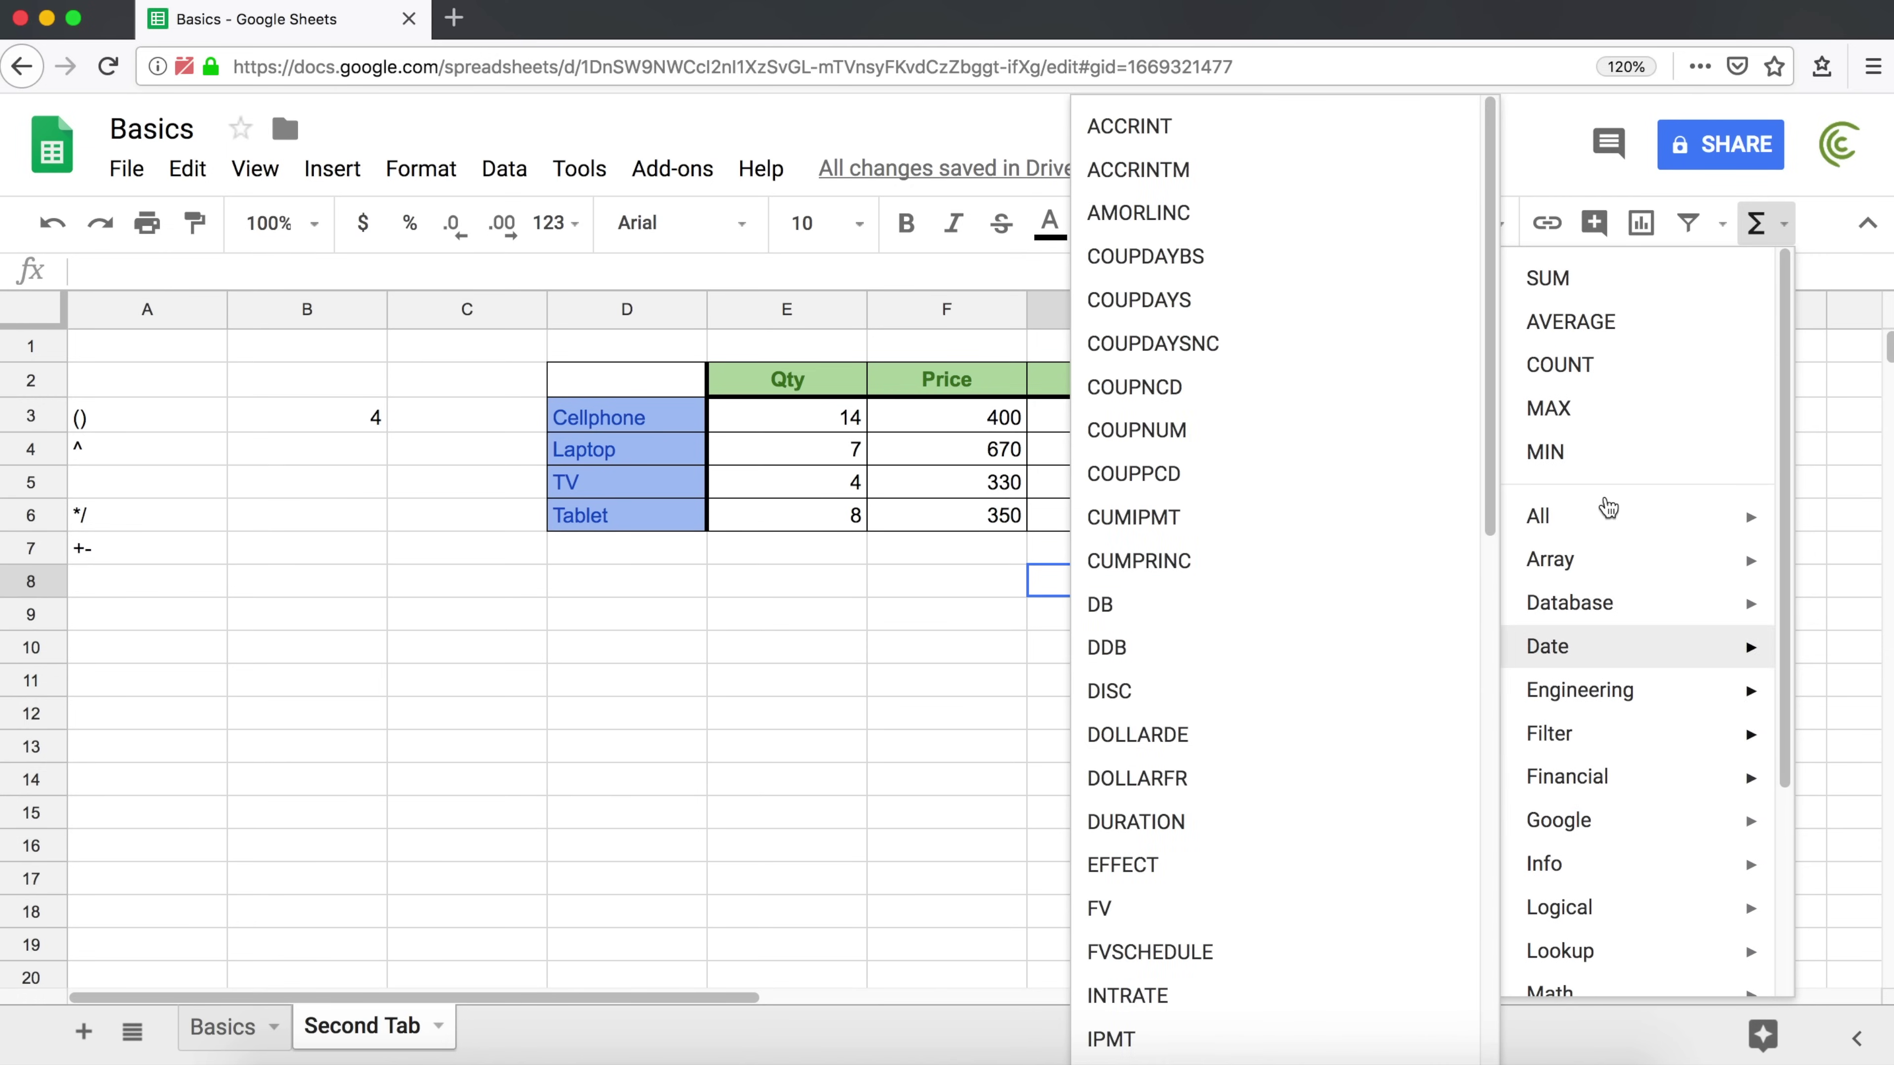
{"action": "left_click", "coordinate": [1579, 297]}
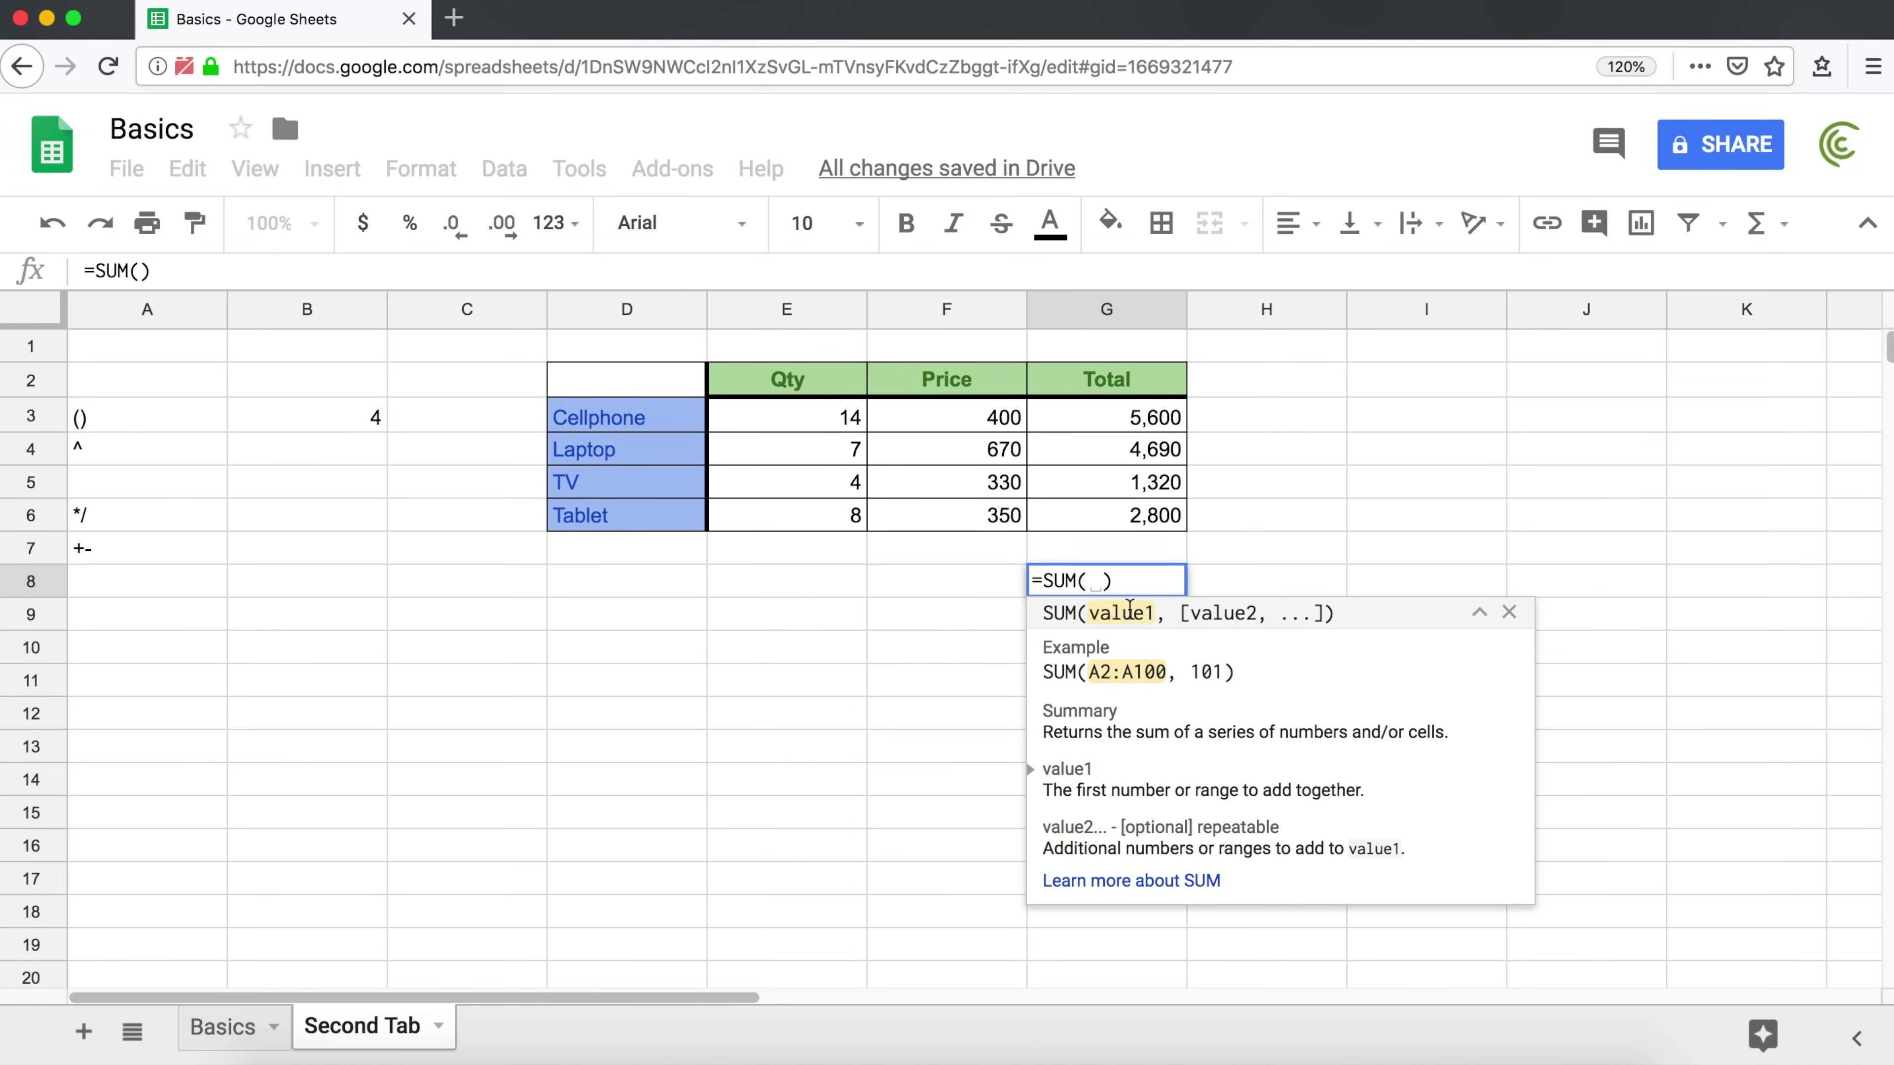
{"action": "left_click_drag", "start_coordinate": [1150, 415], "coordinate": [1137, 537]}
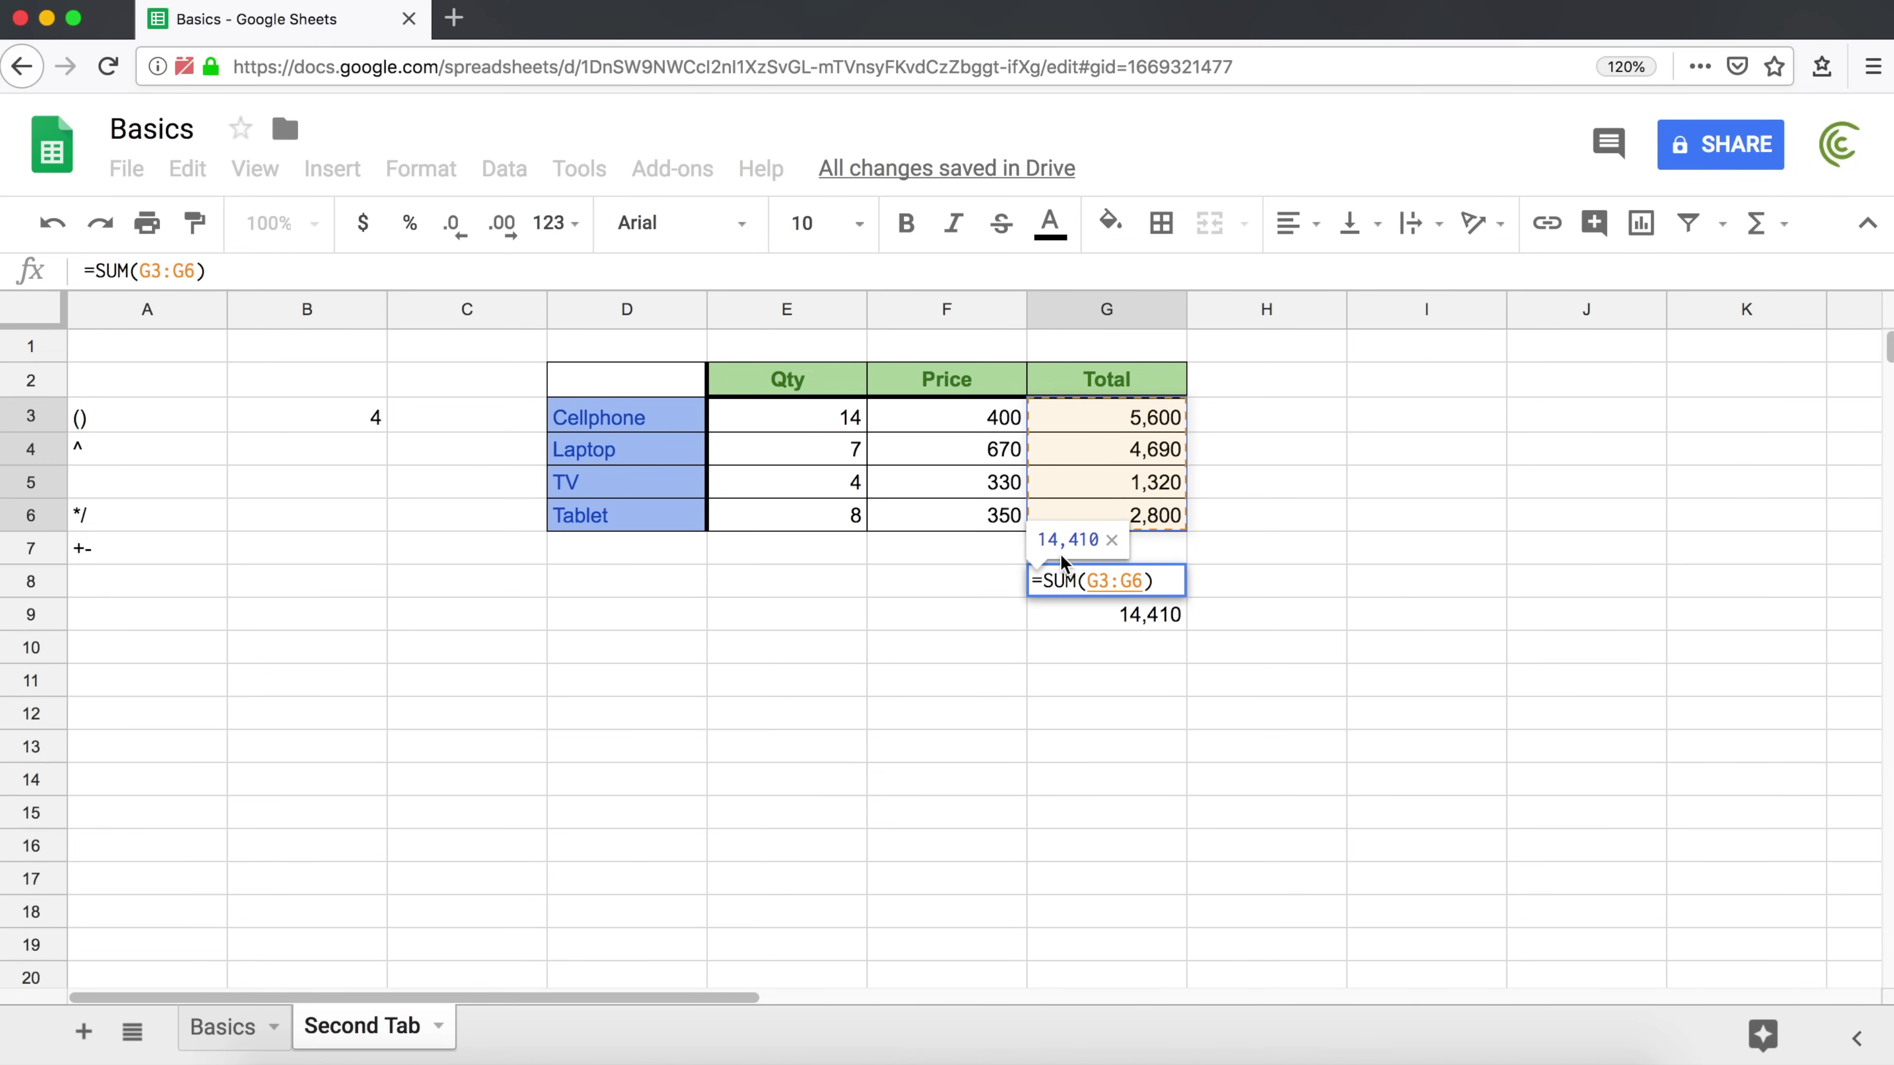
{"action": "key", "text": "Return"}
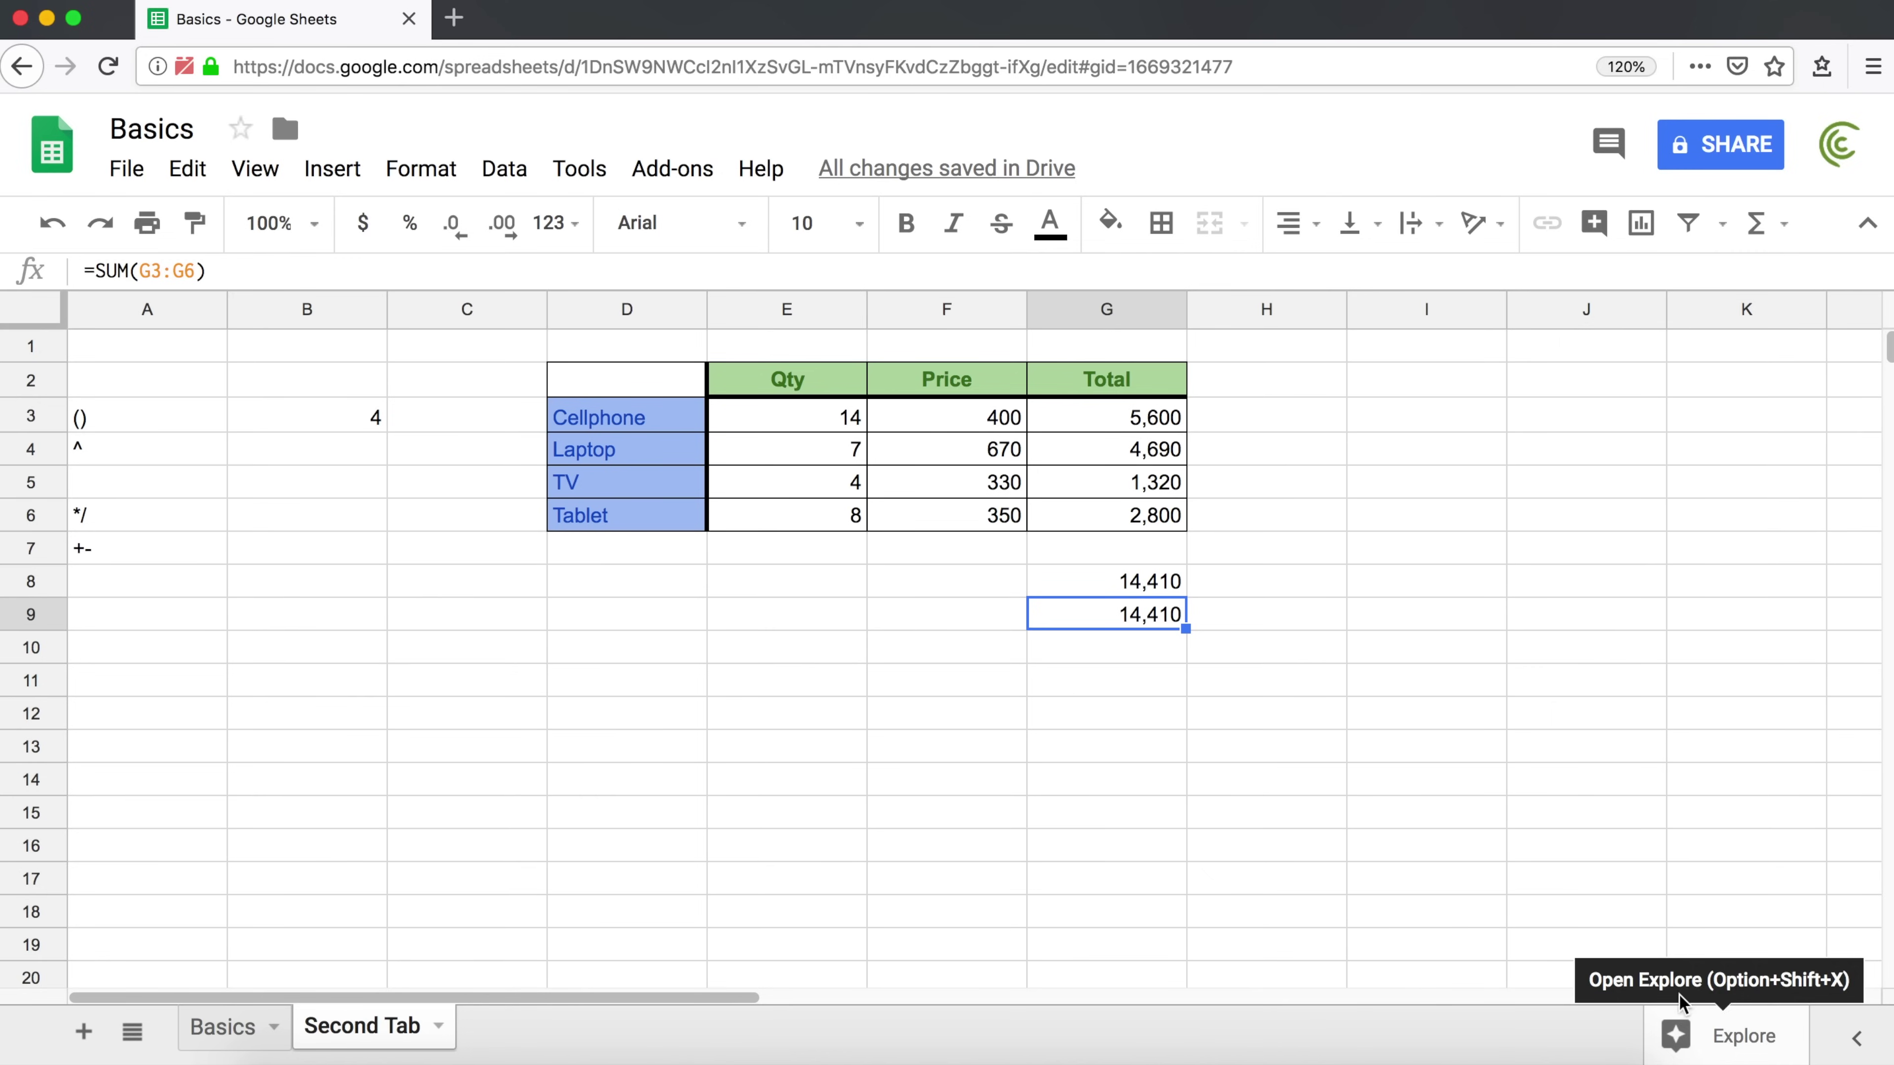
- Enter =G3+G4+G5+G6 in G10 for 14,410, then reopen the cell to review the formula
{"action": "left_click", "coordinate": [1067, 646]}
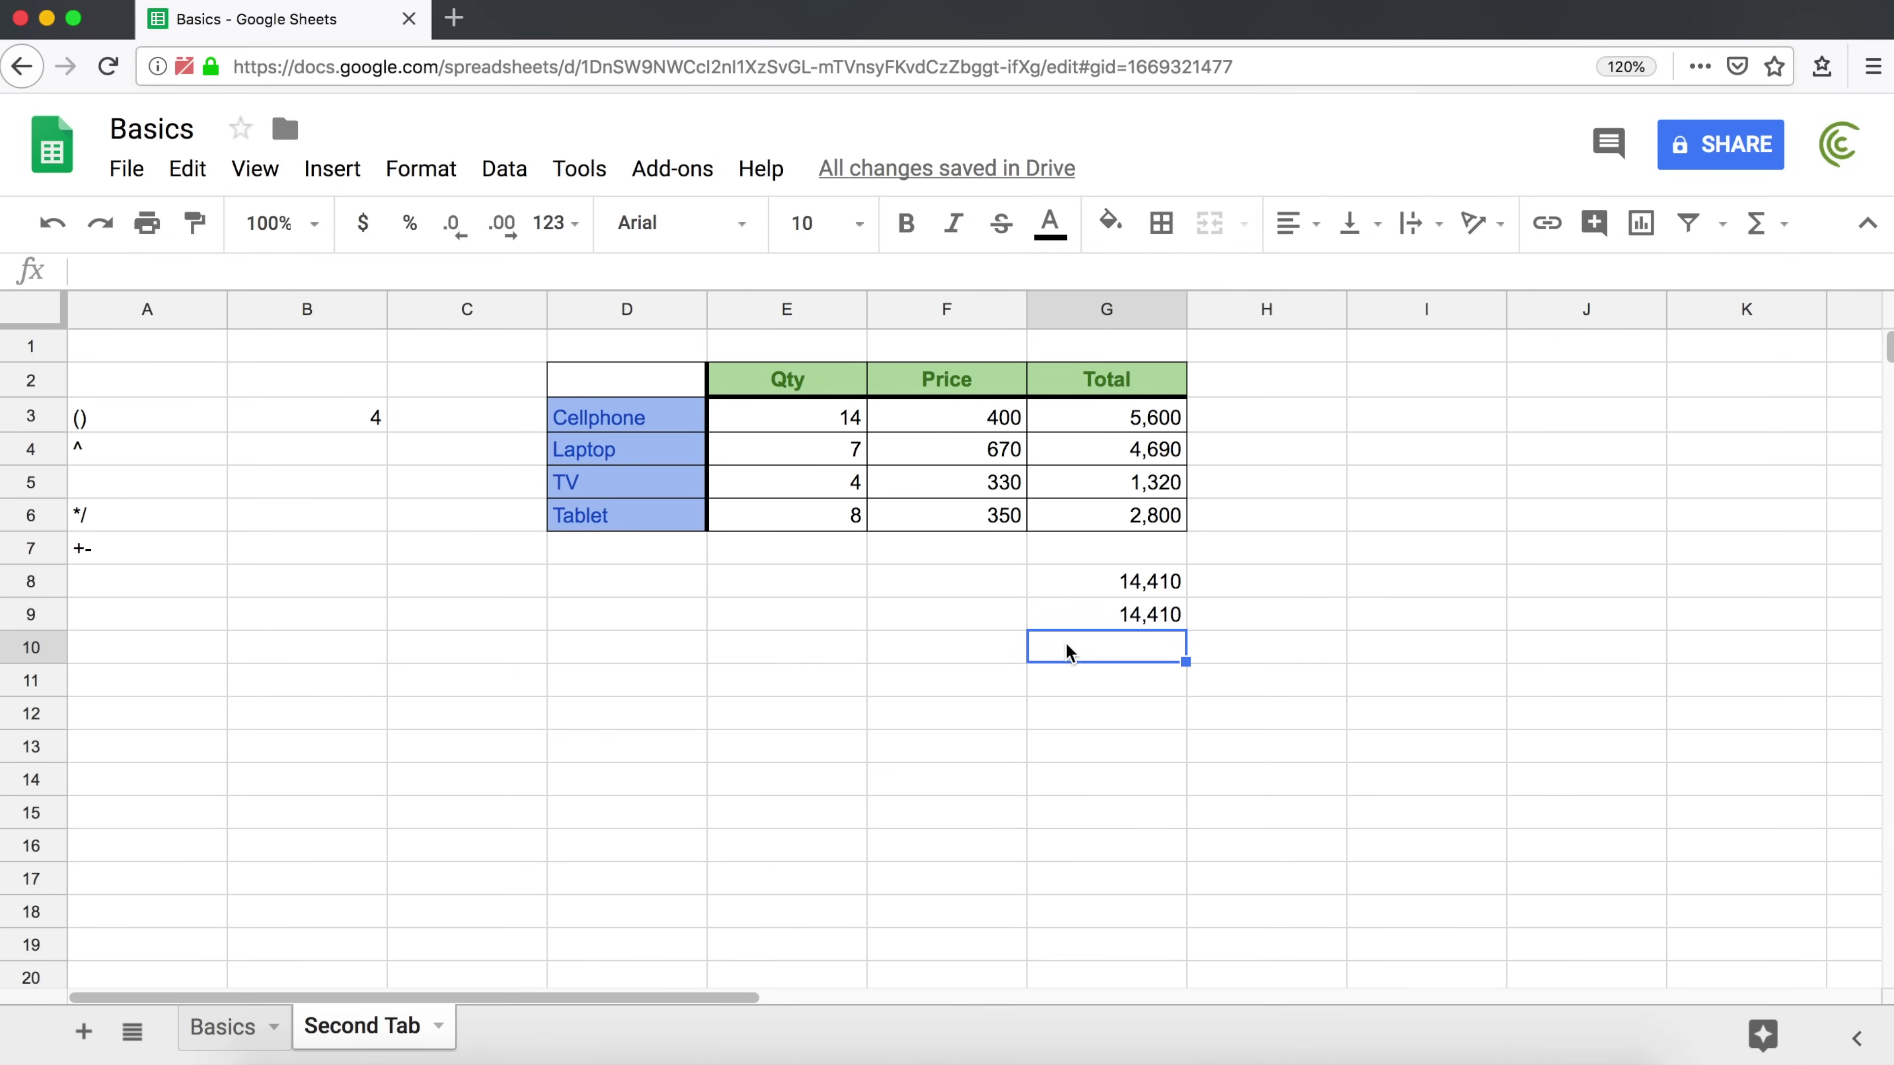
{"action": "type", "text": "="}
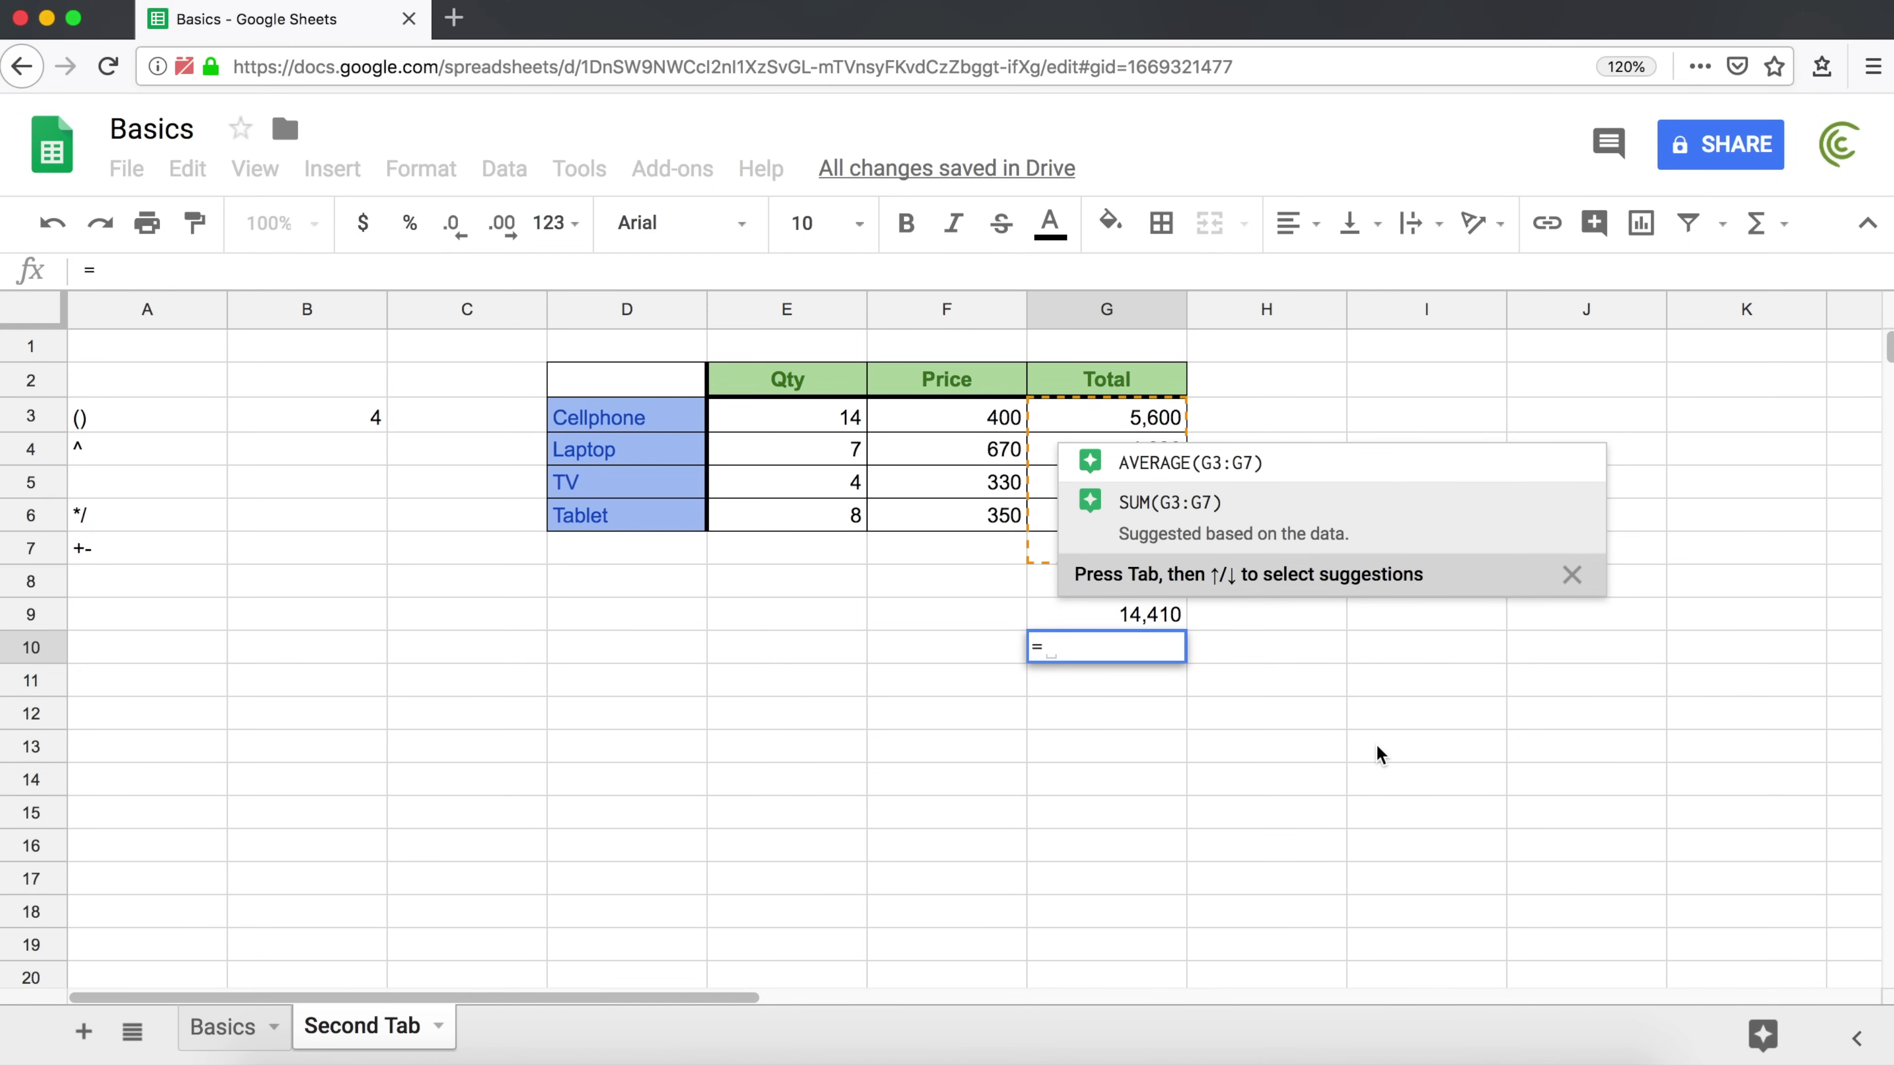
{"action": "type", "text": "G3"}
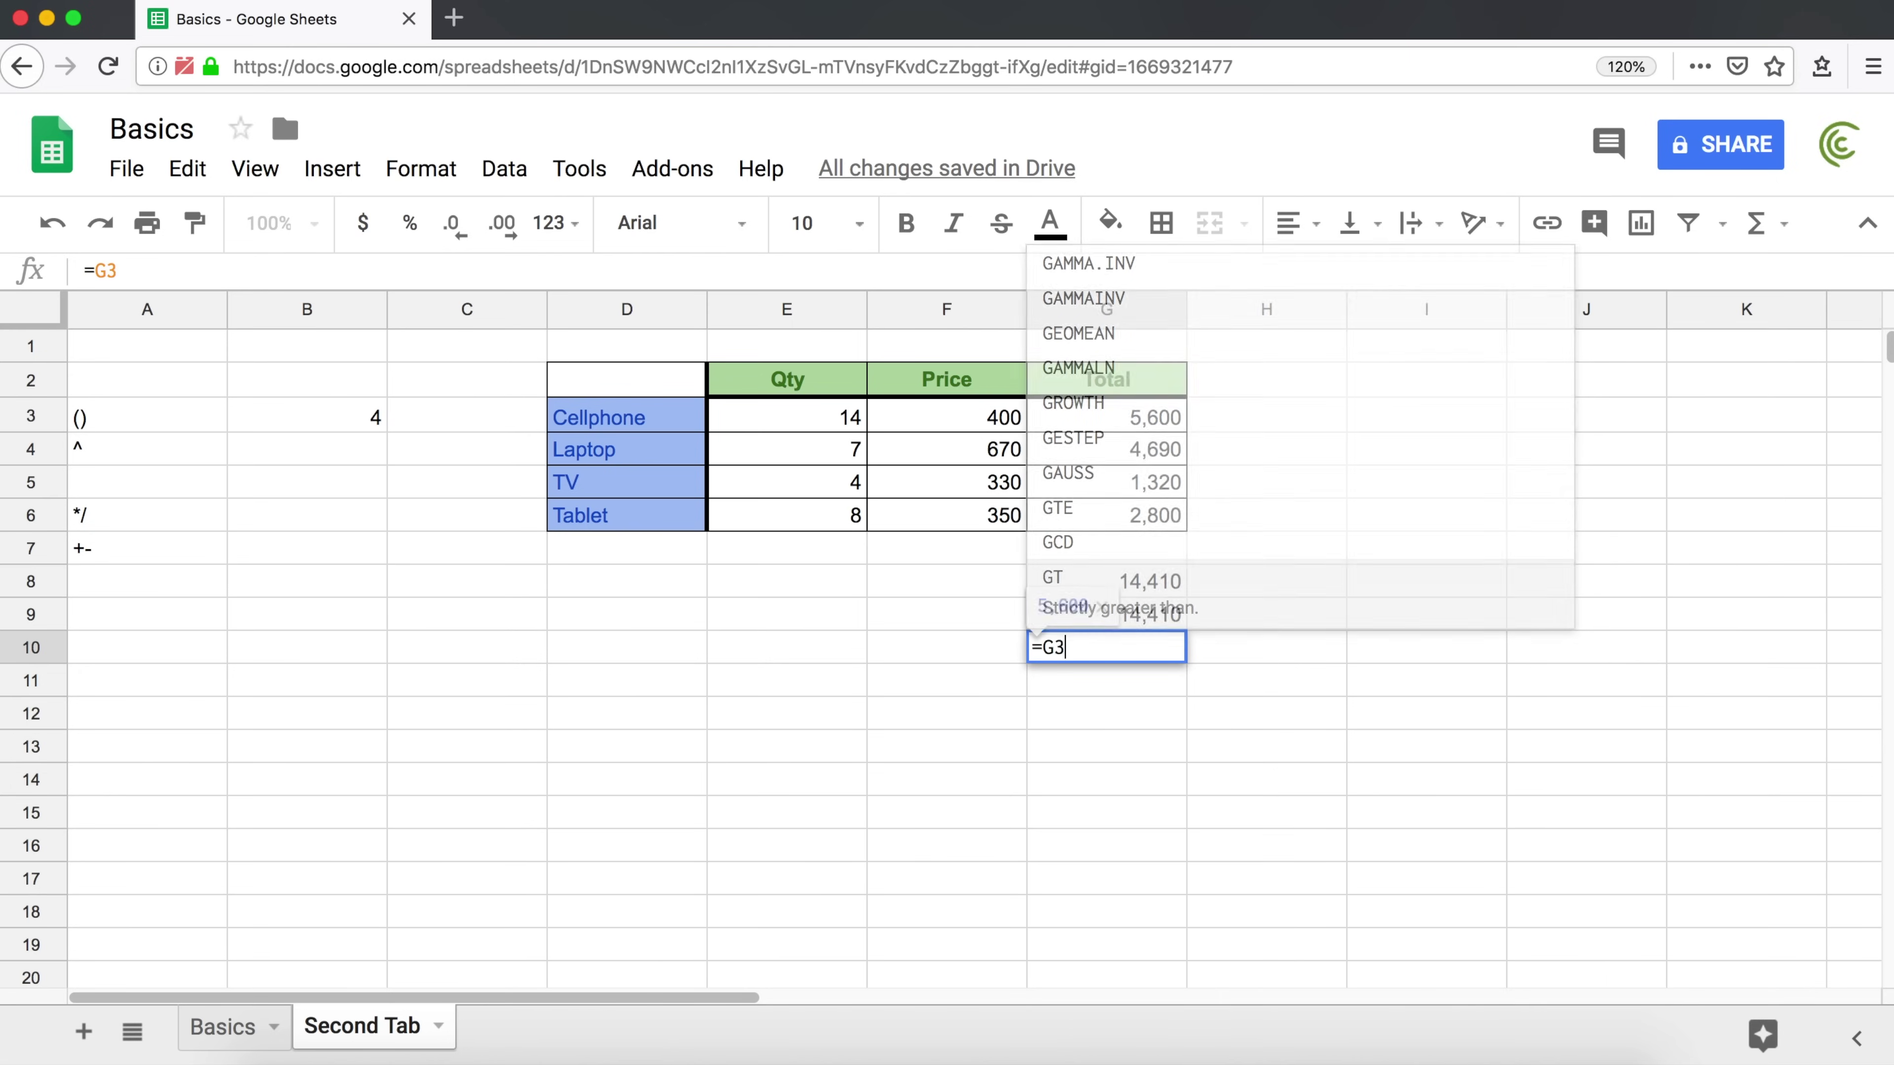
{"action": "type", "text": "+G"}
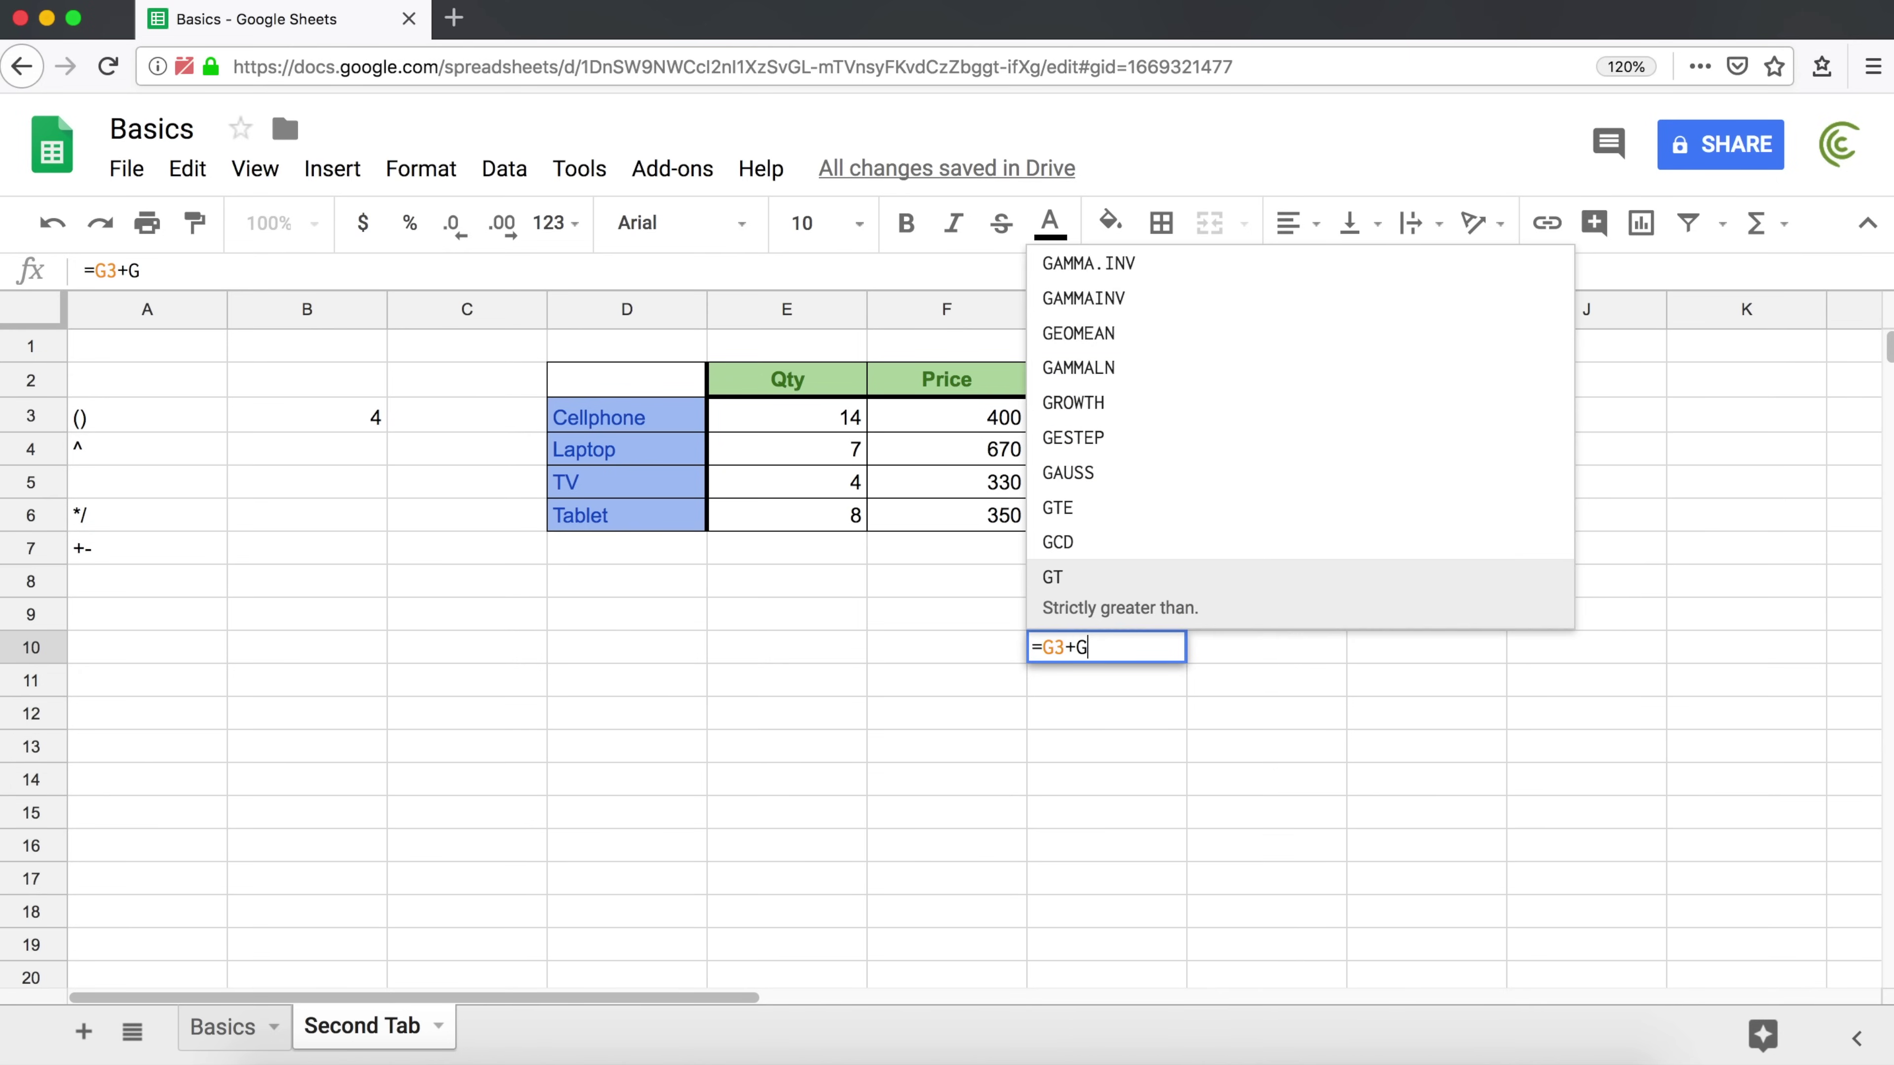
{"action": "type", "text": "4+"}
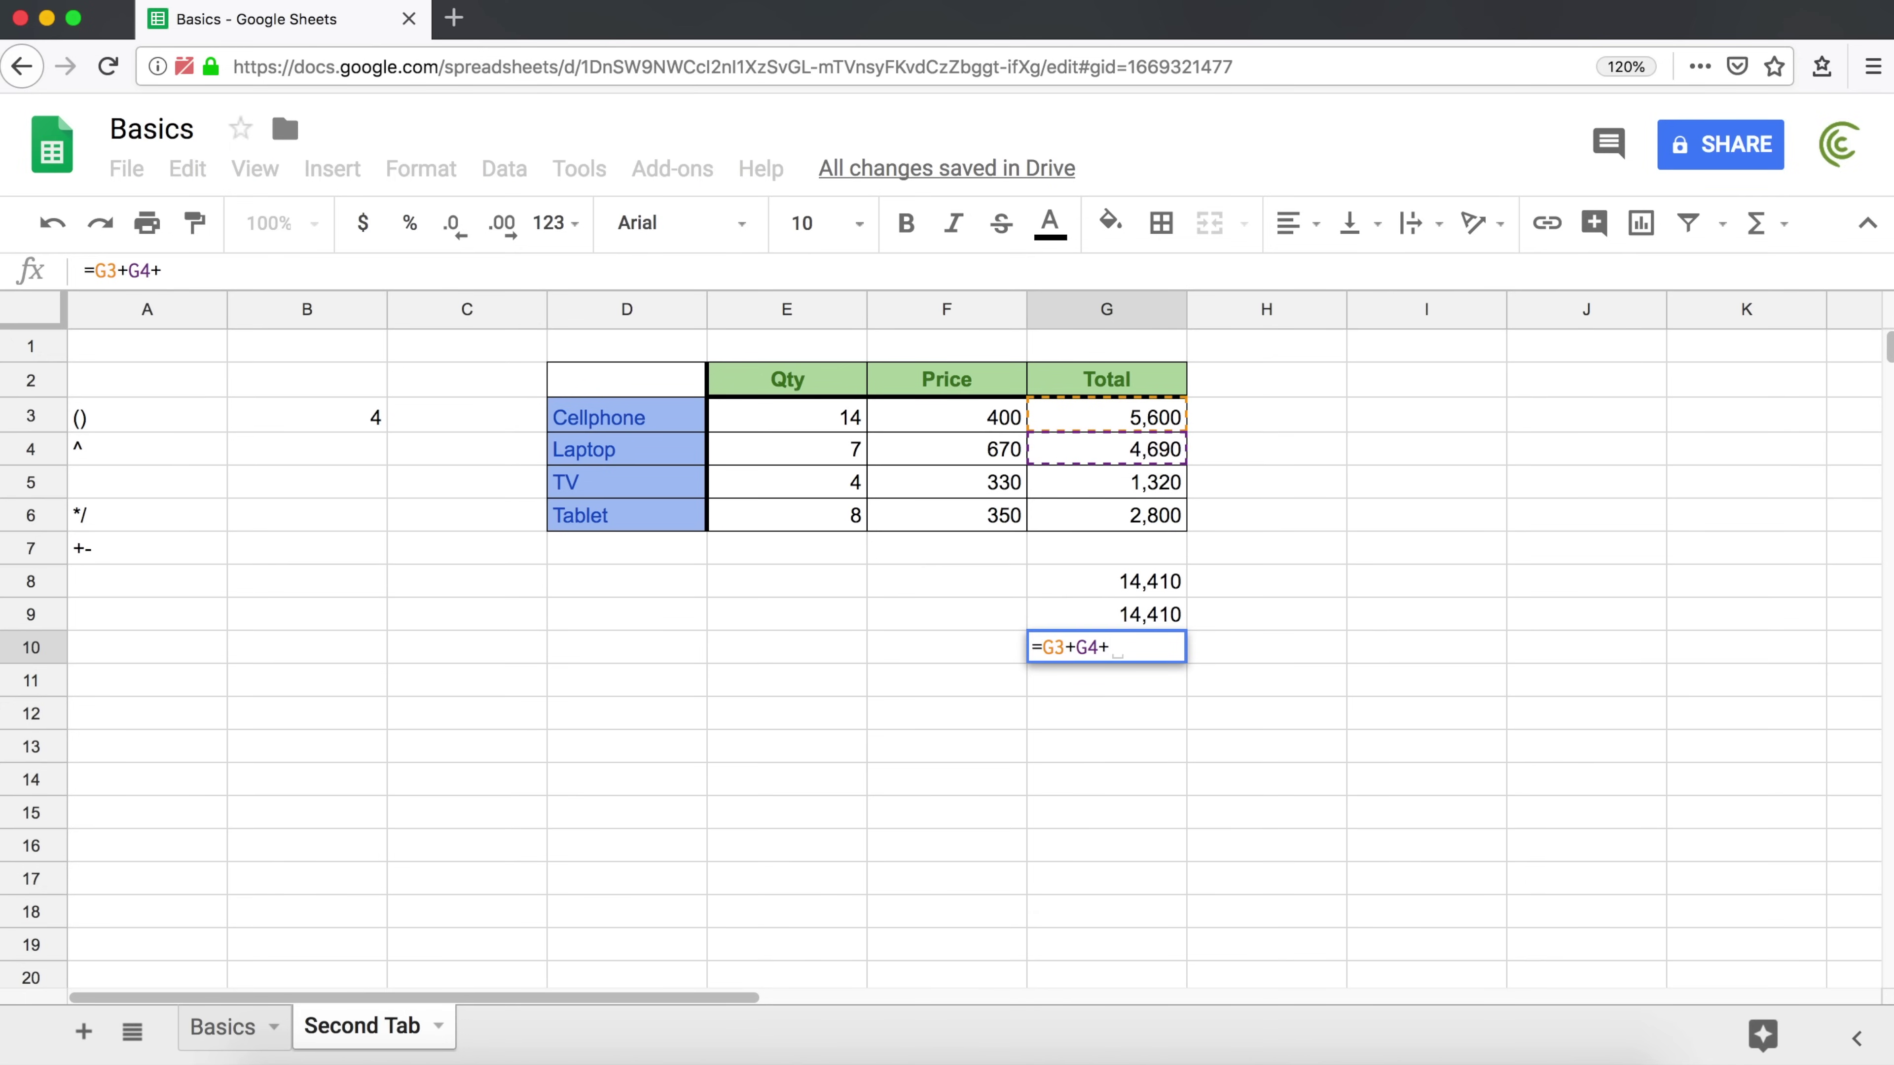
{"action": "type", "text": "G5_"}
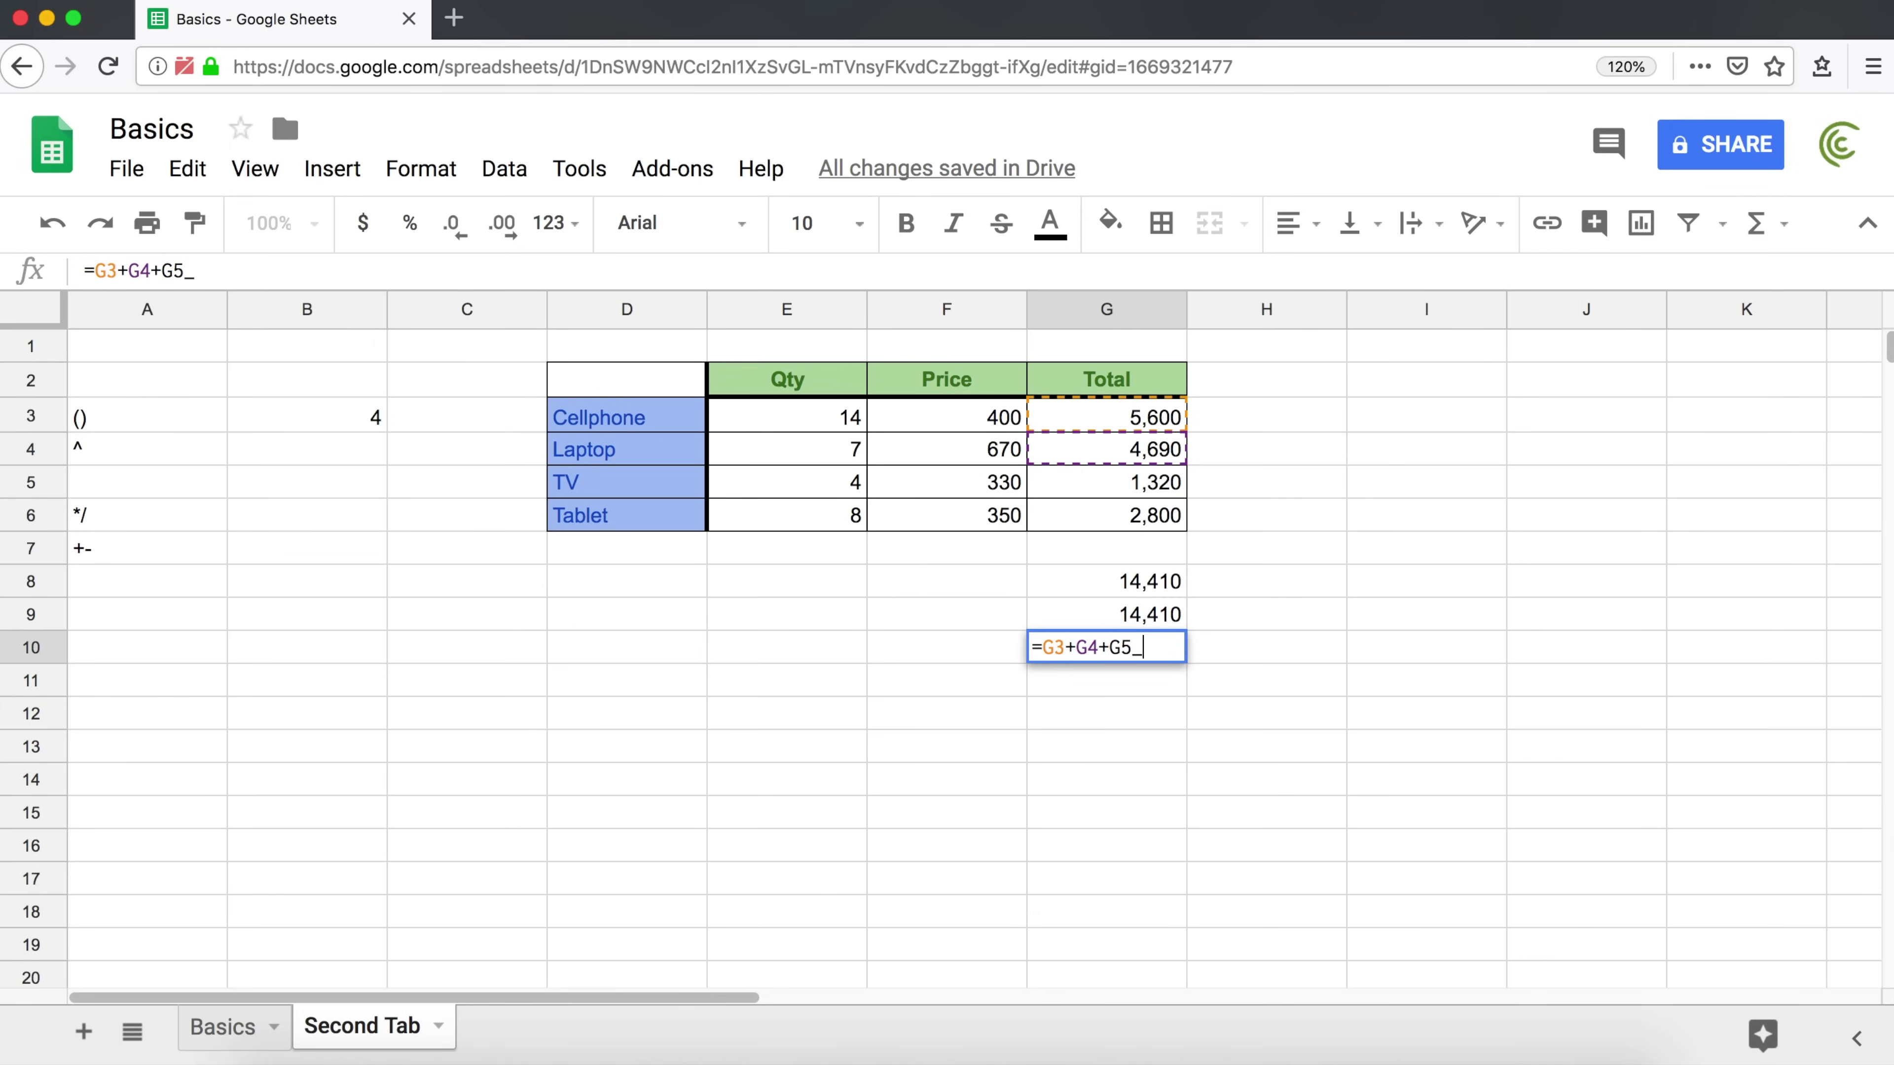
{"action": "key", "text": "BackSpace"}
{"action": "type", "text": "_"}
{"action": "key", "text": "BackSpace"}
{"action": "type", "text": "+G6"}
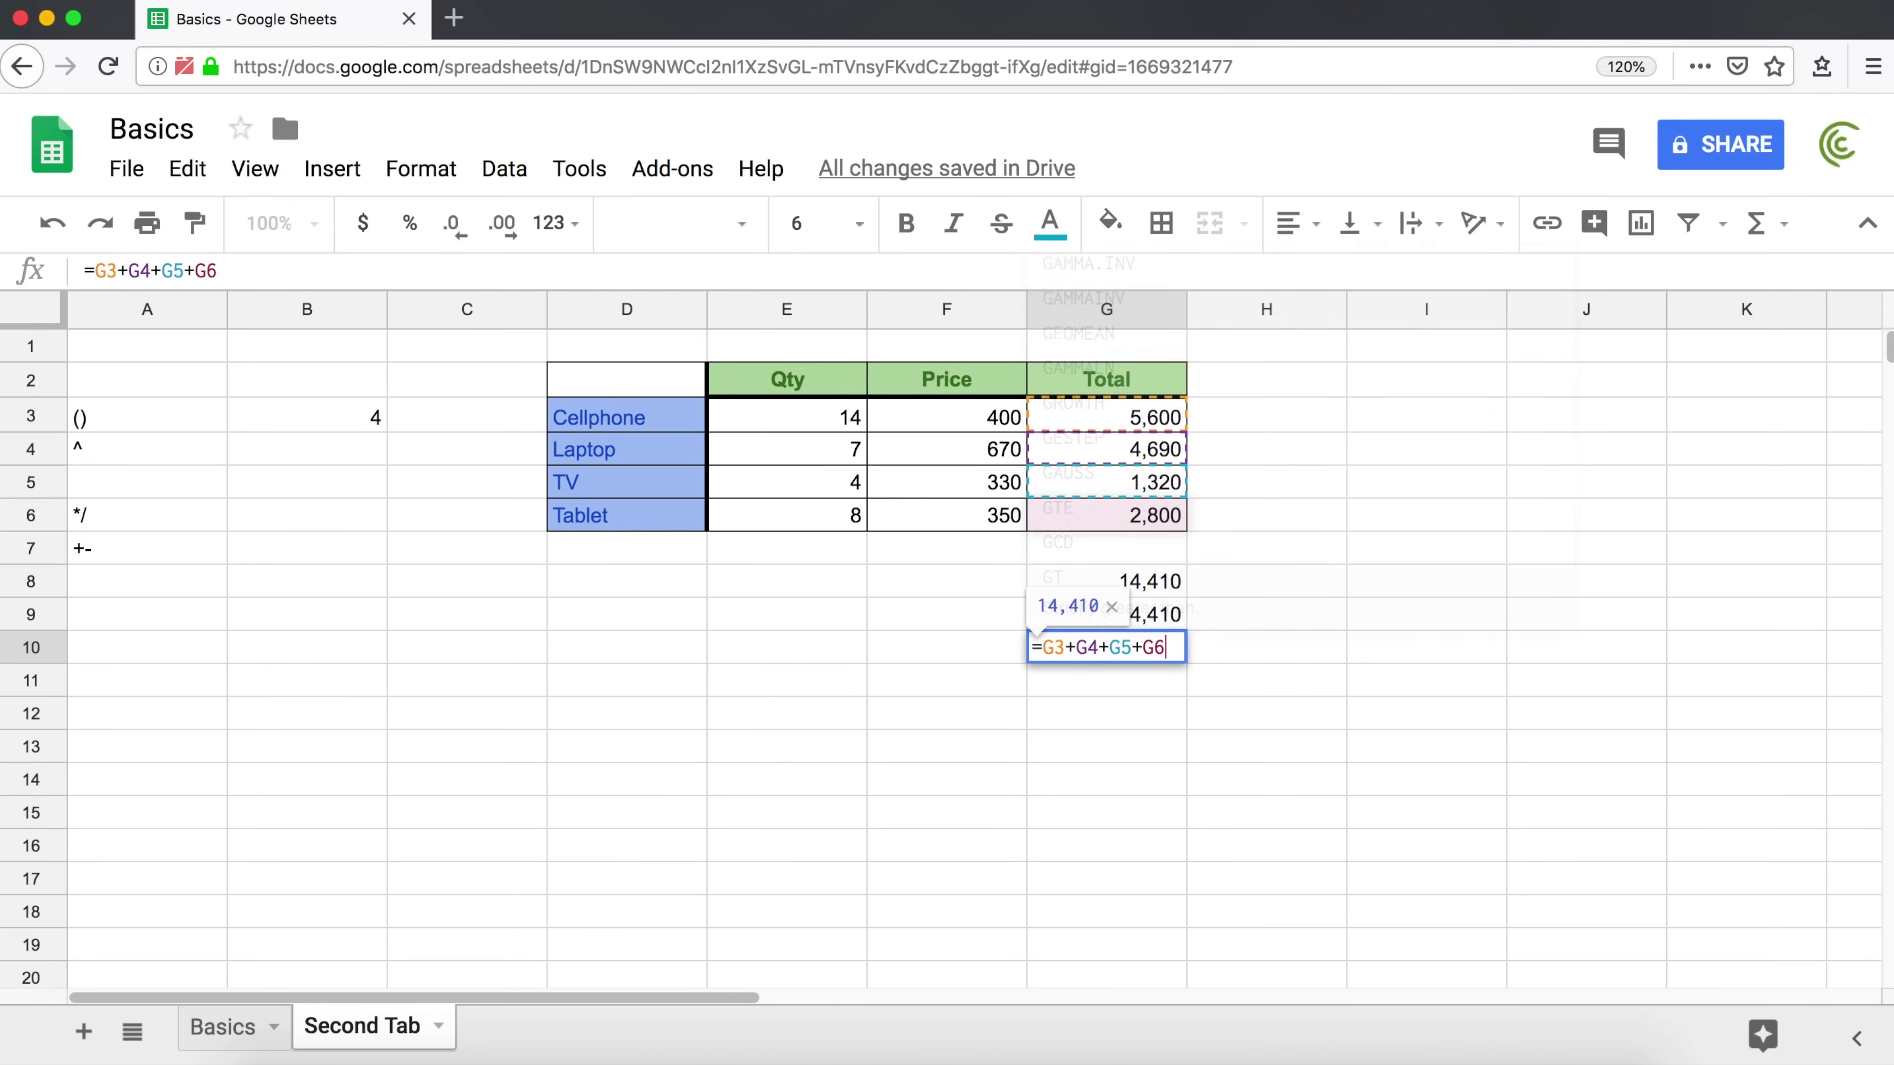
{"action": "key", "text": "Return"}
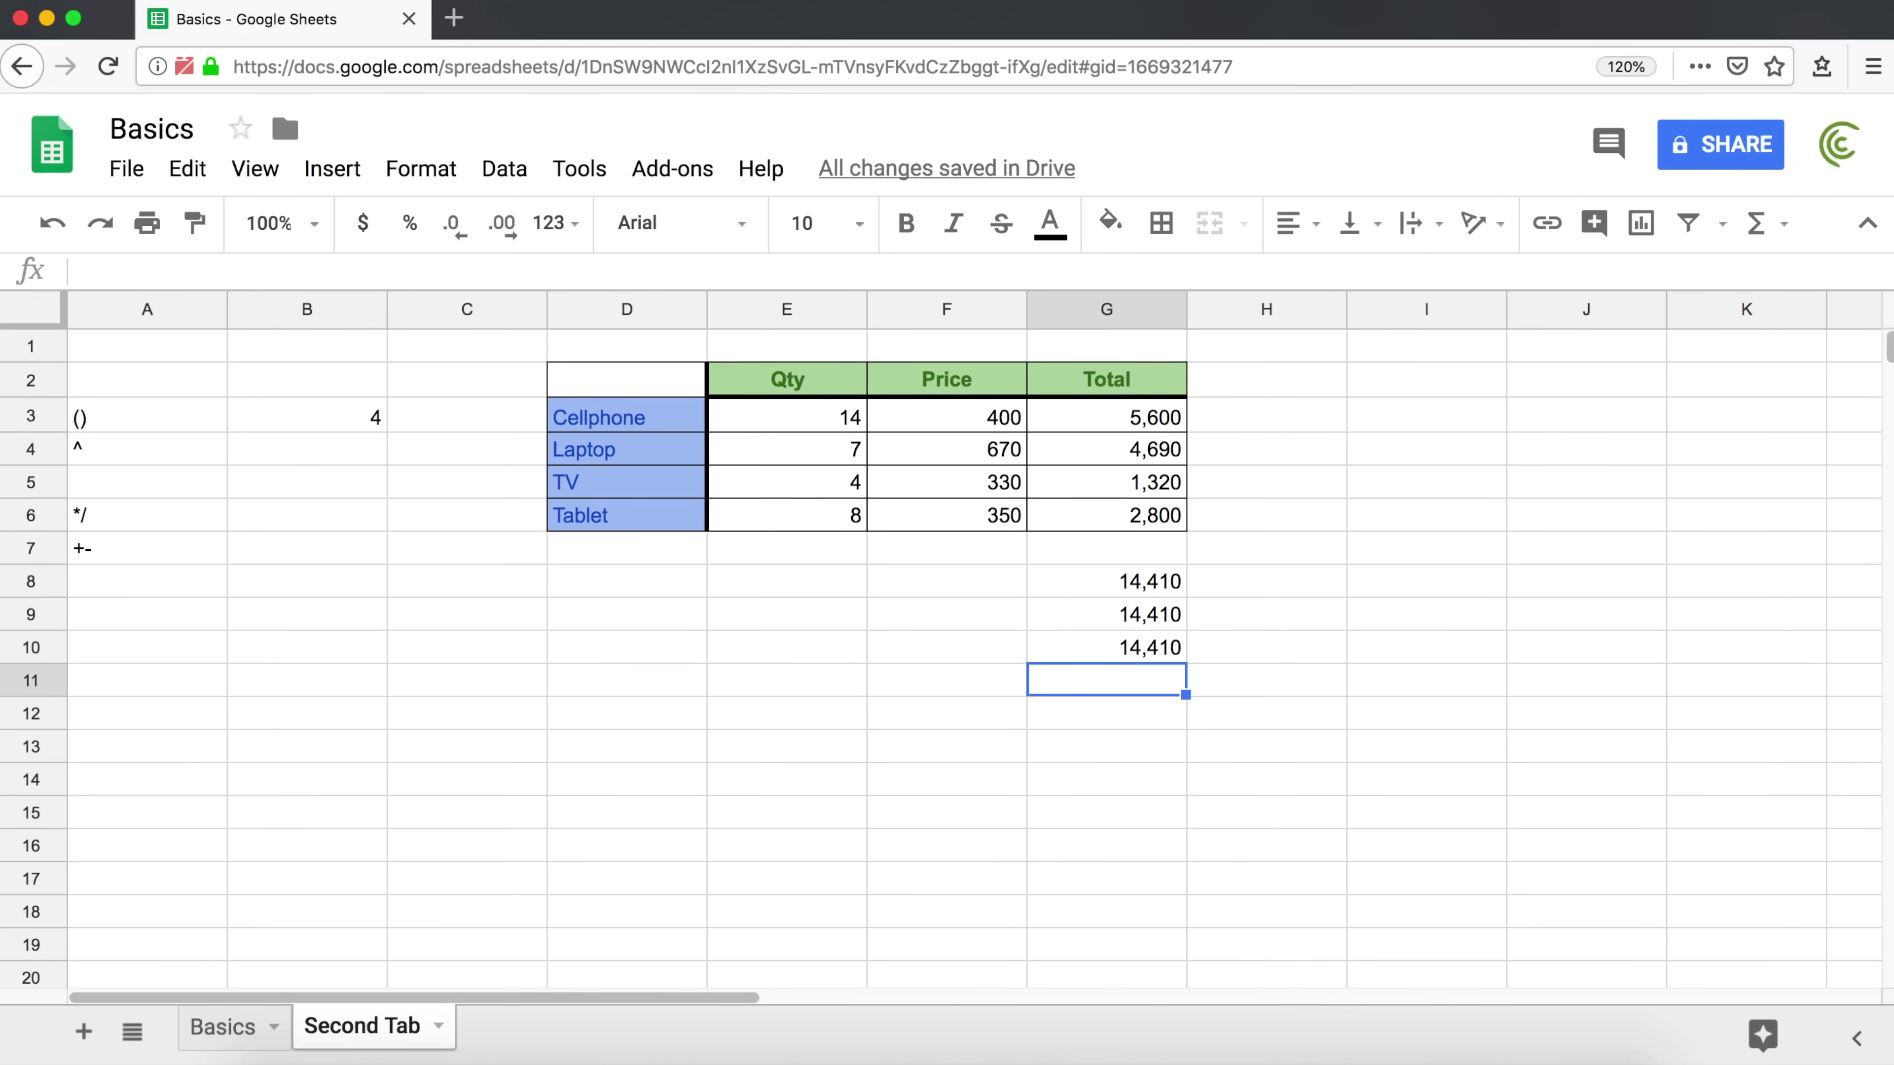
{"action": "left_click", "coordinate": [1168, 661]}
{"action": "double_click", "coordinate": [1167, 661]}
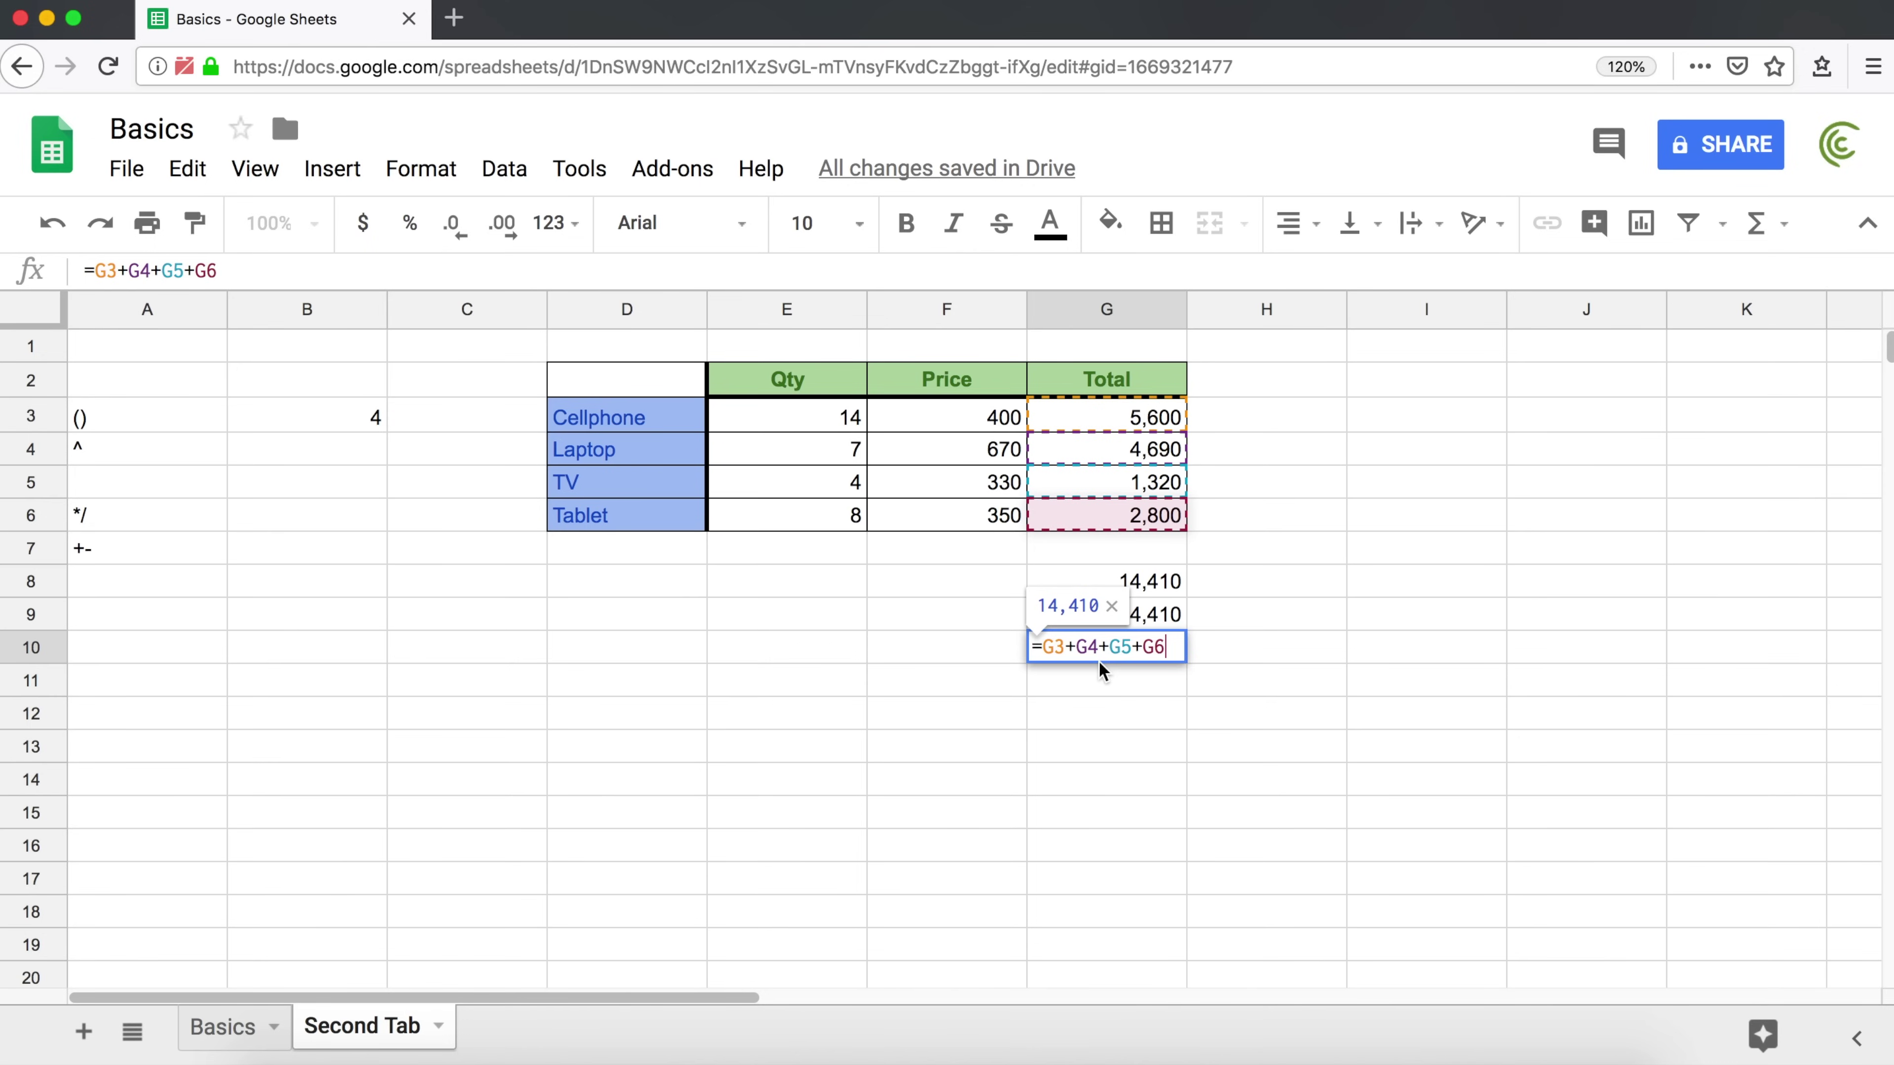
- Leave G10 unchanged and label F10 'Old Way'
{"action": "key", "text": "Return"}
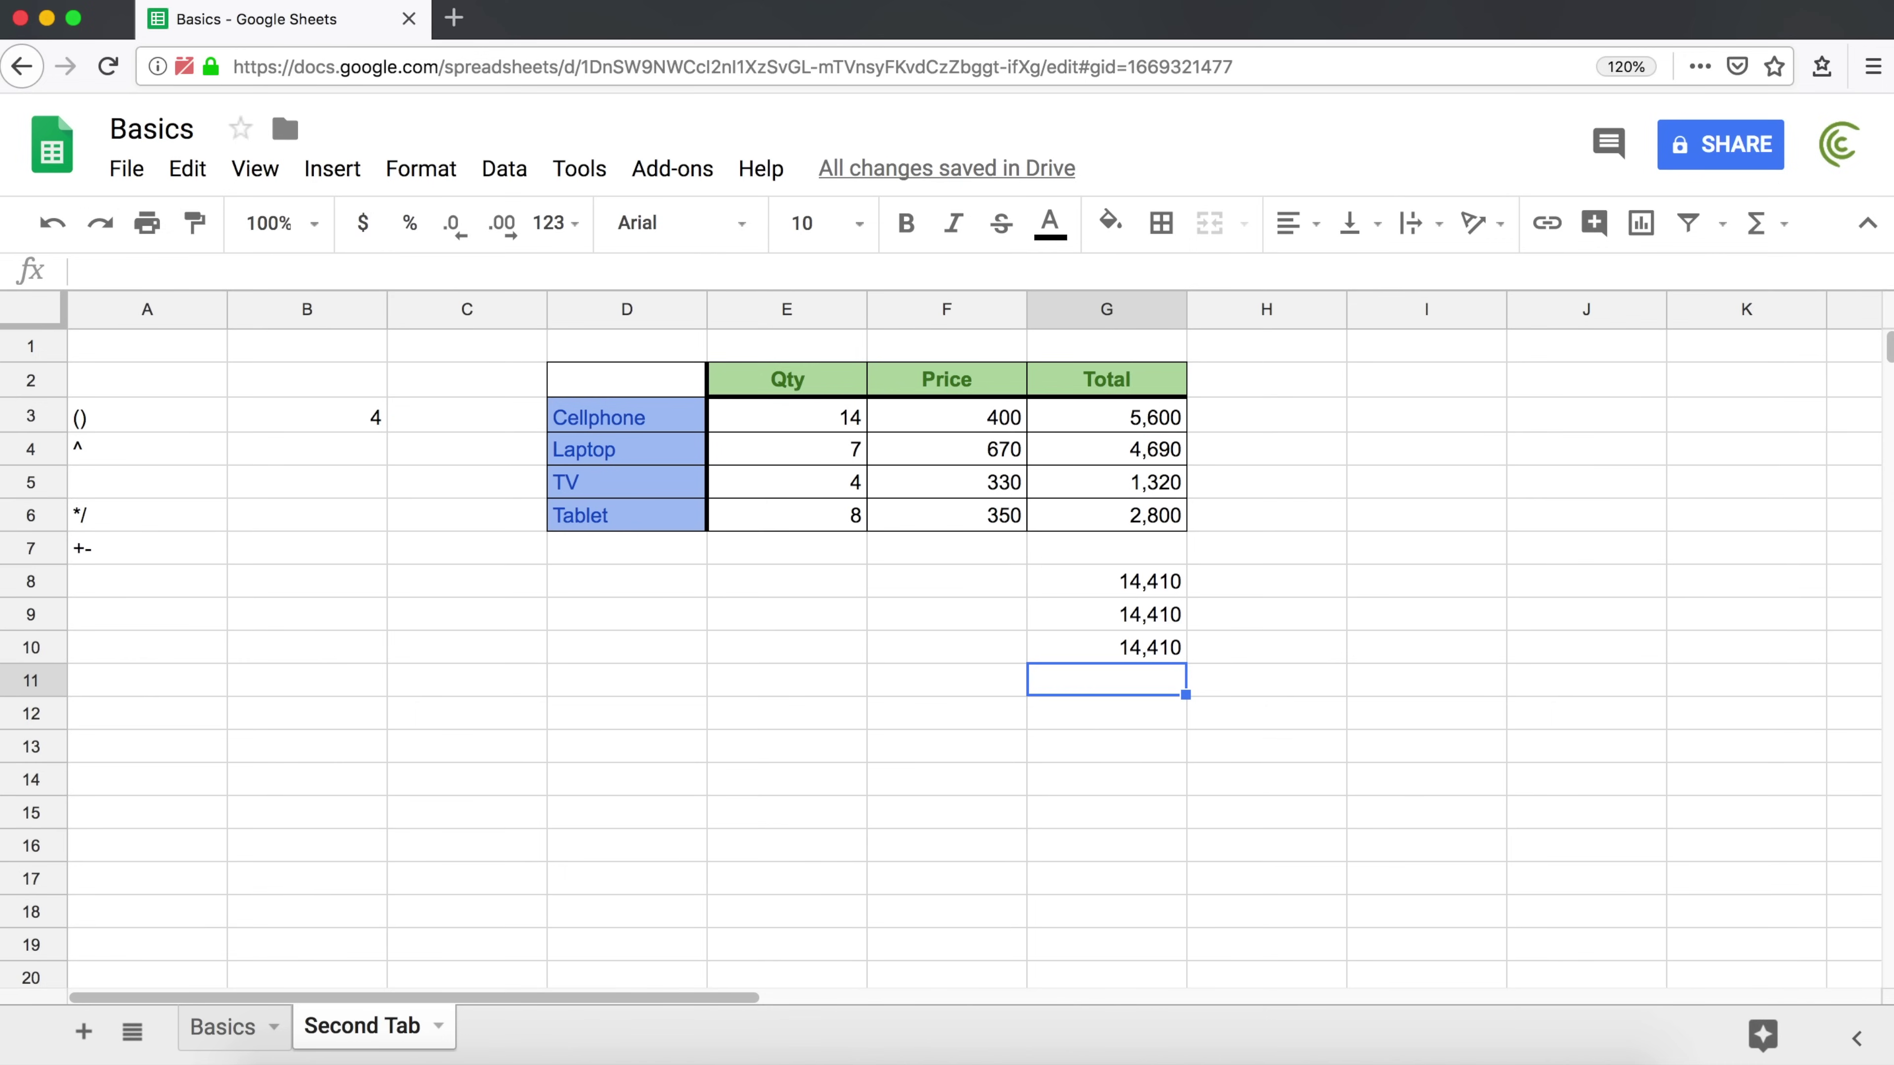
{"action": "key", "text": "Left"}
{"action": "key", "text": "Up"}
{"action": "type", "text": "Old"}
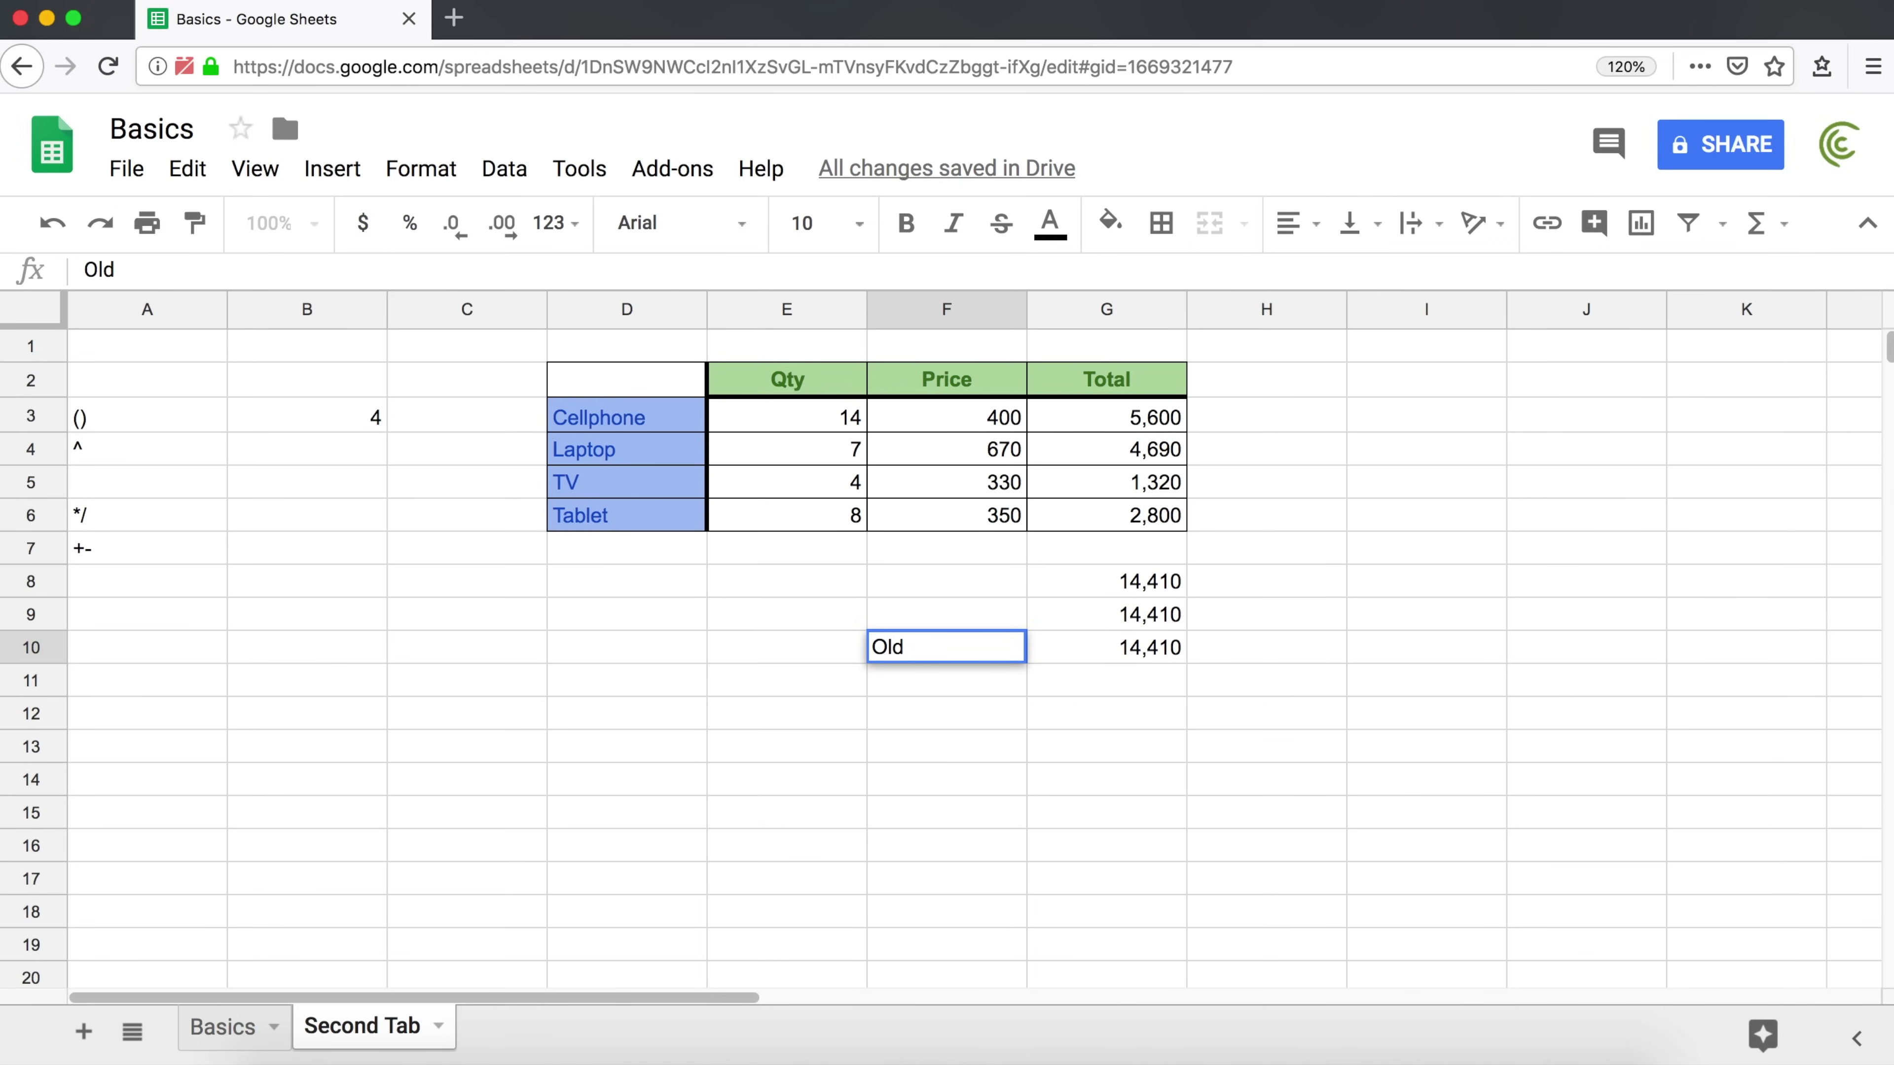
{"action": "type", "text": " Way"}
{"action": "key", "text": "Return"}
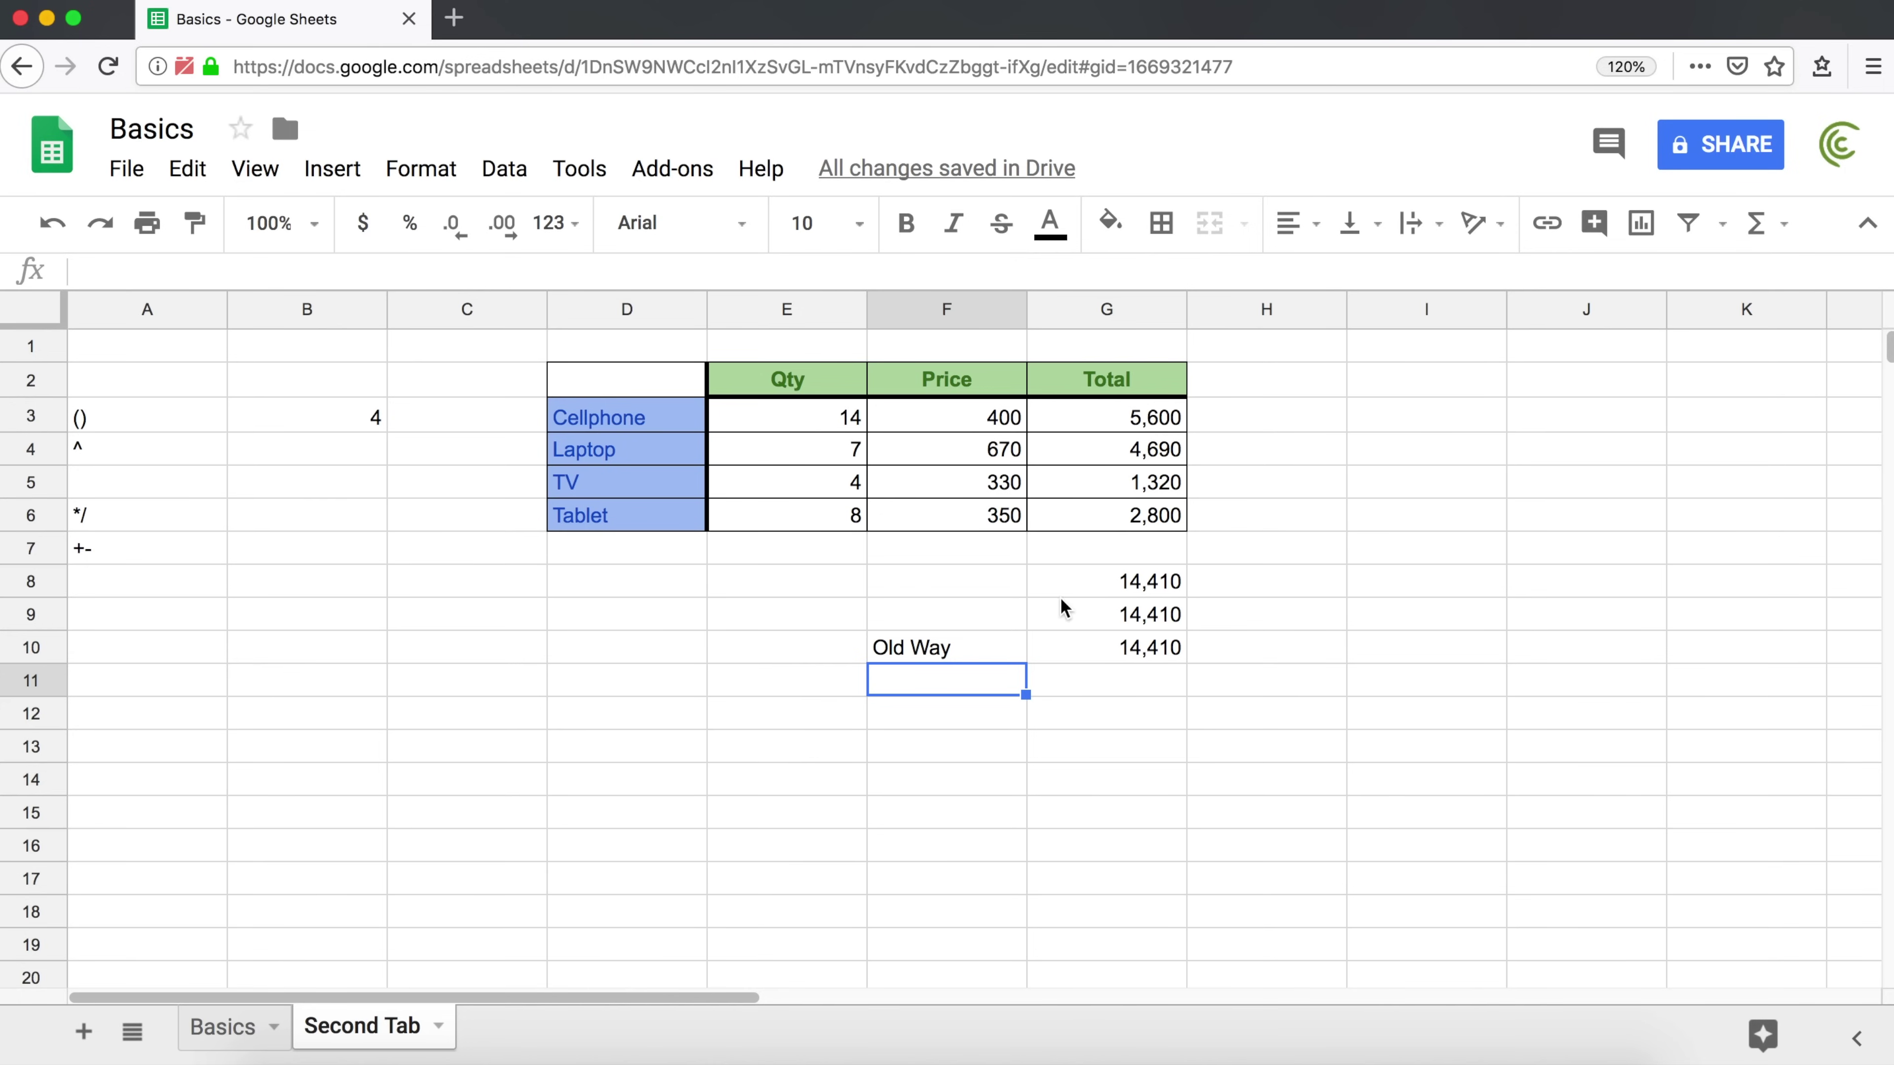
- Label F8 'Explore' and F9 'Autosum'
{"action": "left_click", "coordinate": [962, 592]}
{"action": "type", "text": "Explore"}
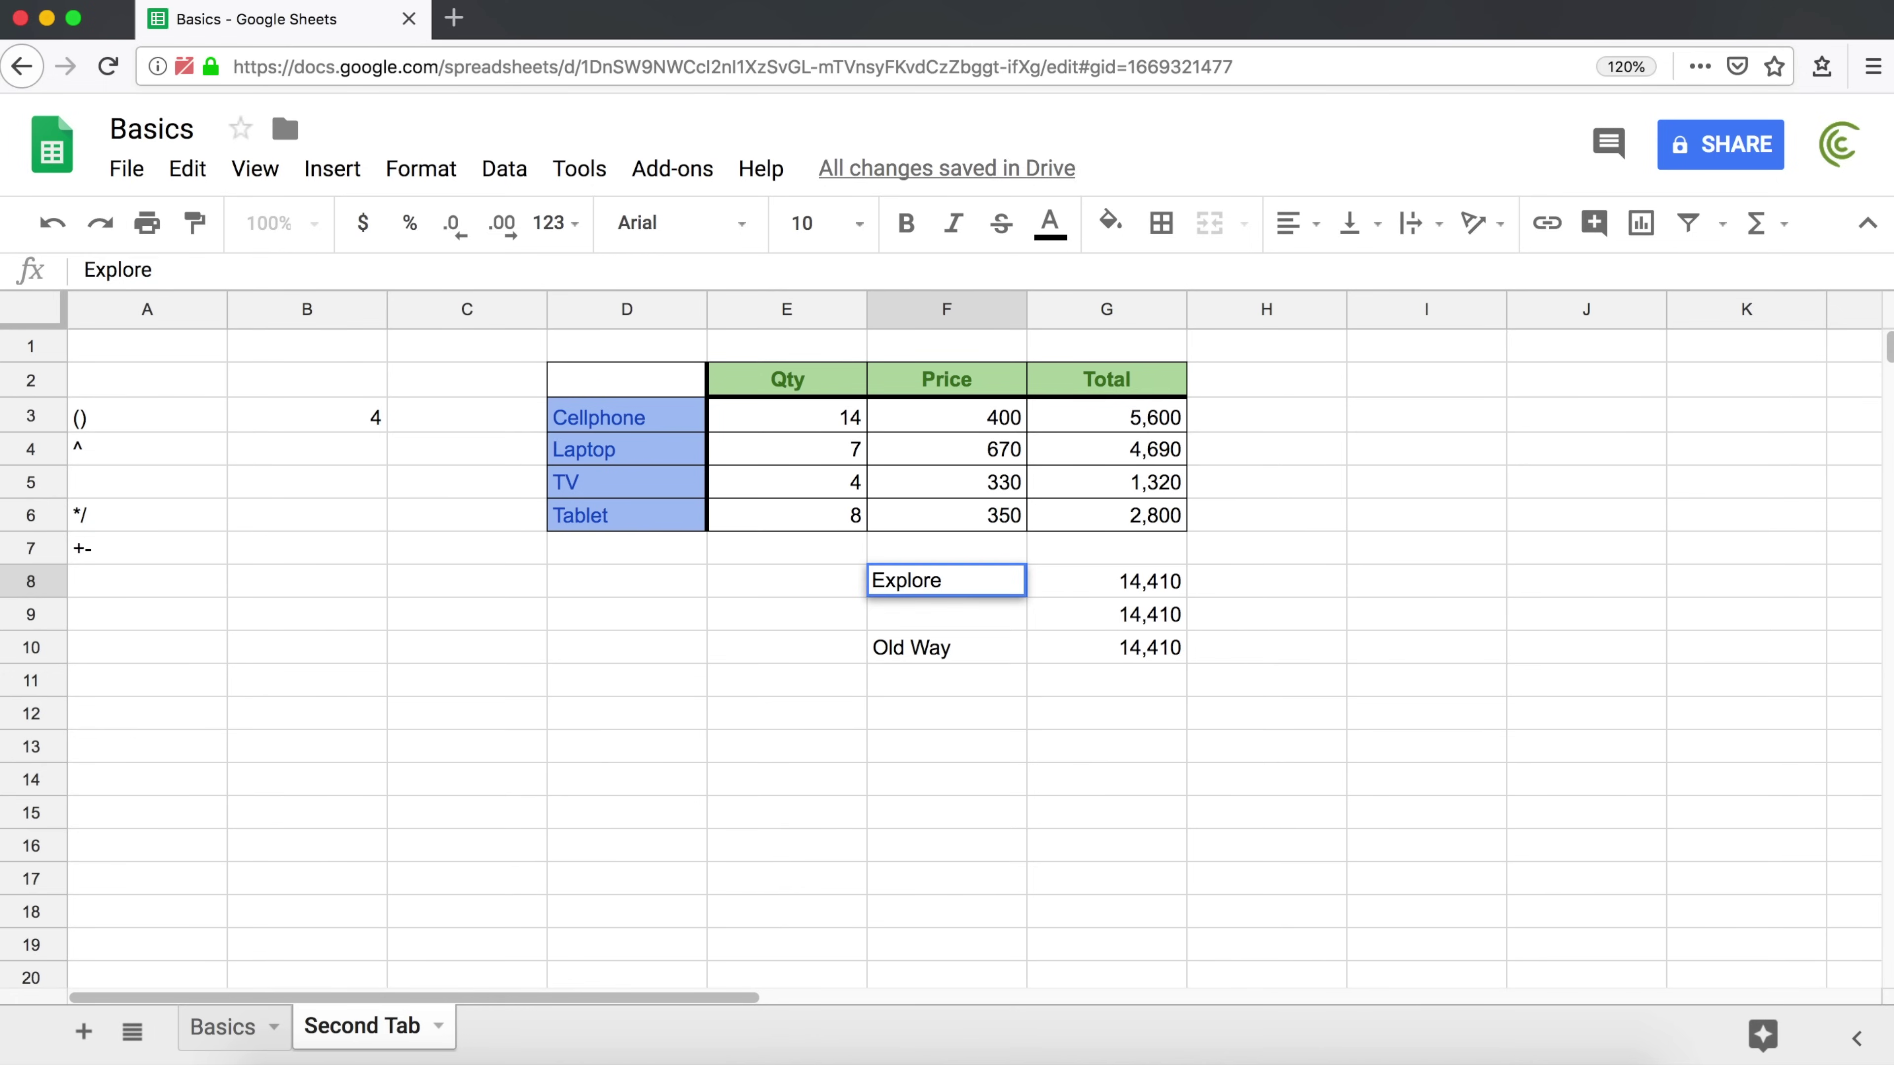
{"action": "key", "text": "Return"}
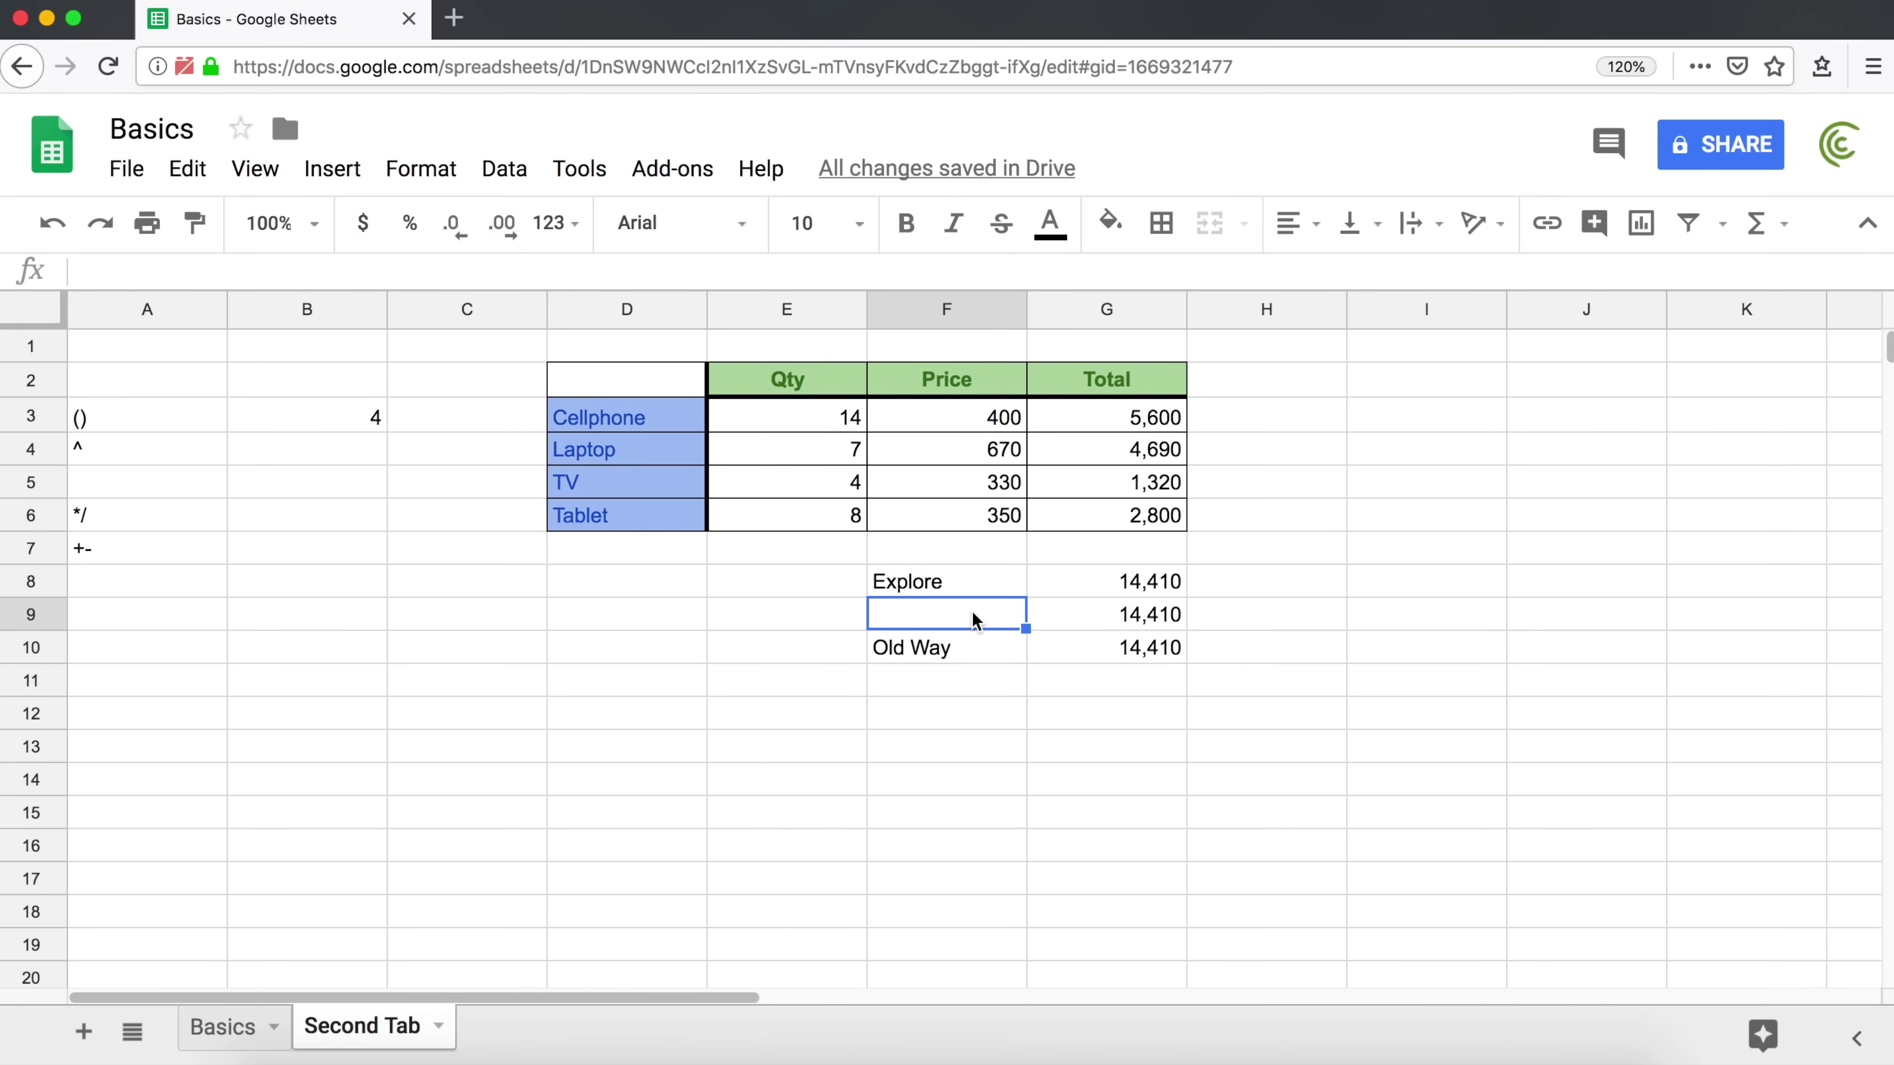
{"action": "type", "text": "Autosum"}
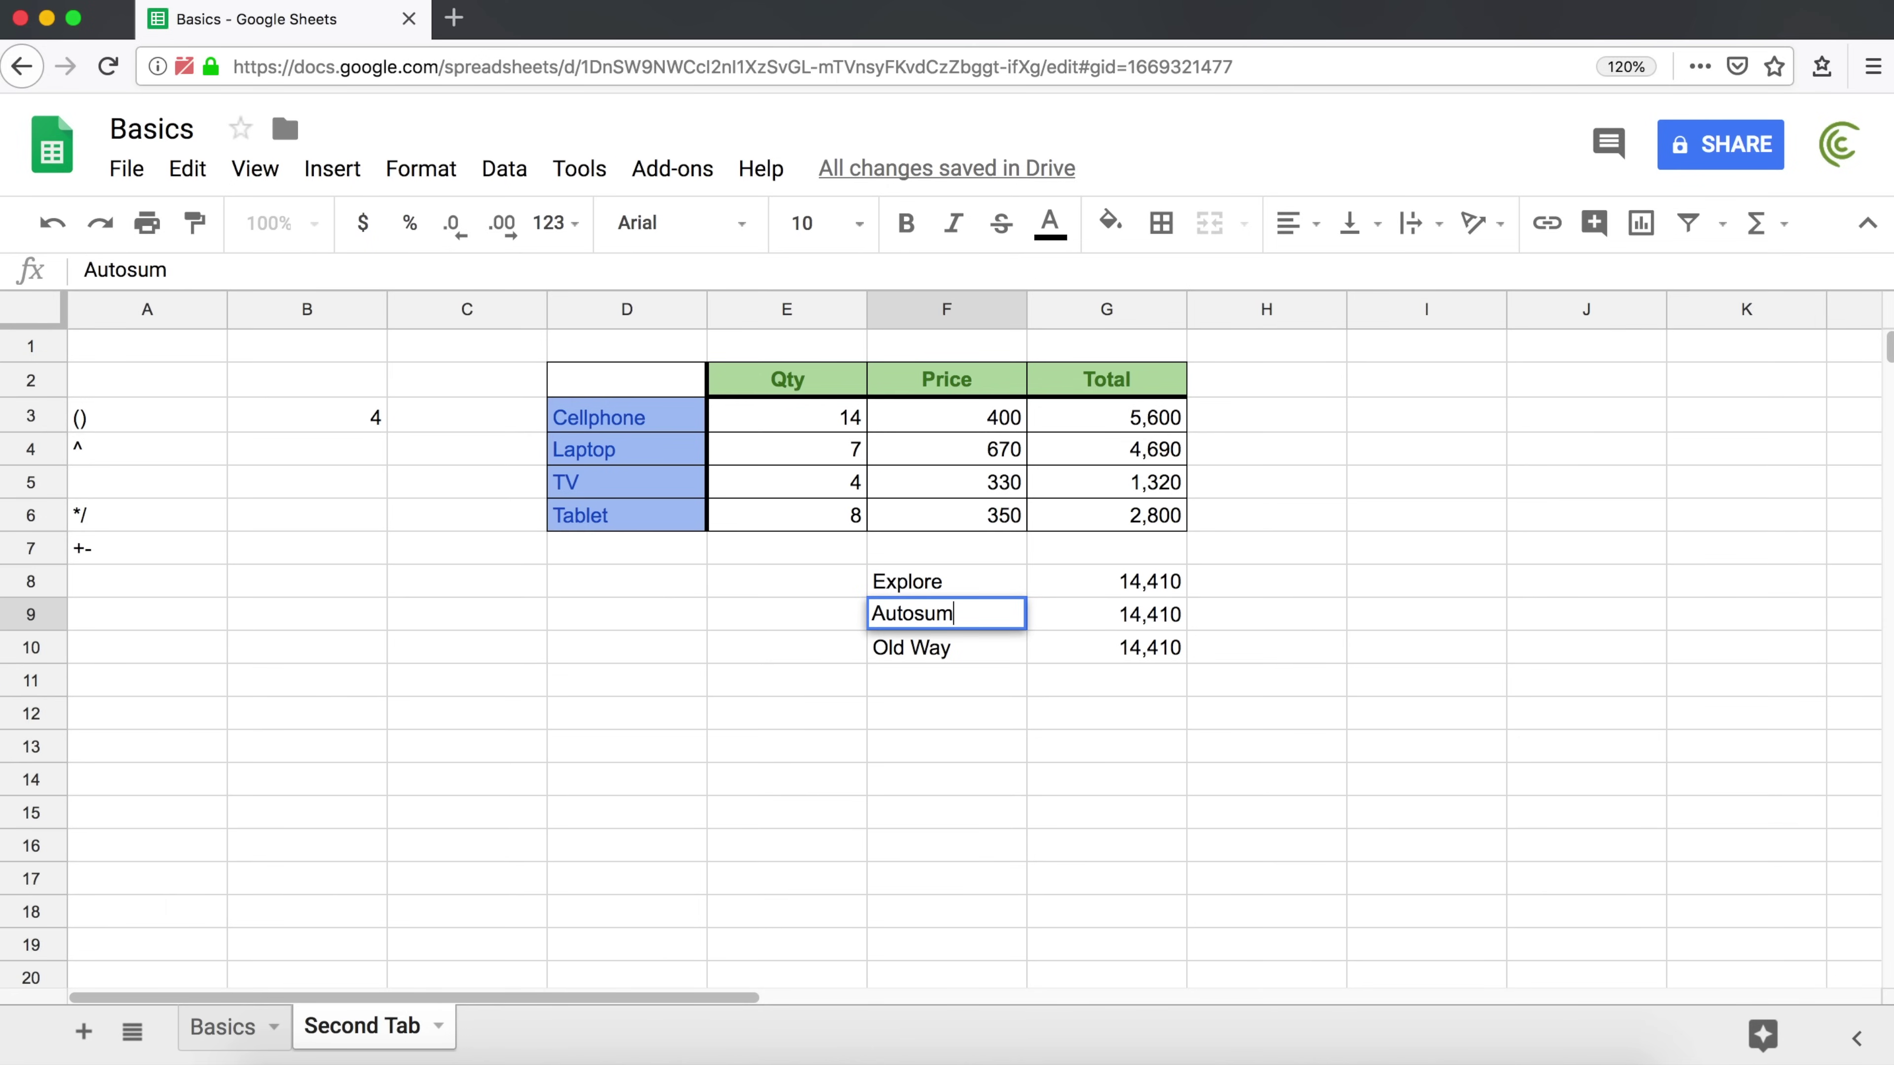
{"action": "key", "text": "Return"}
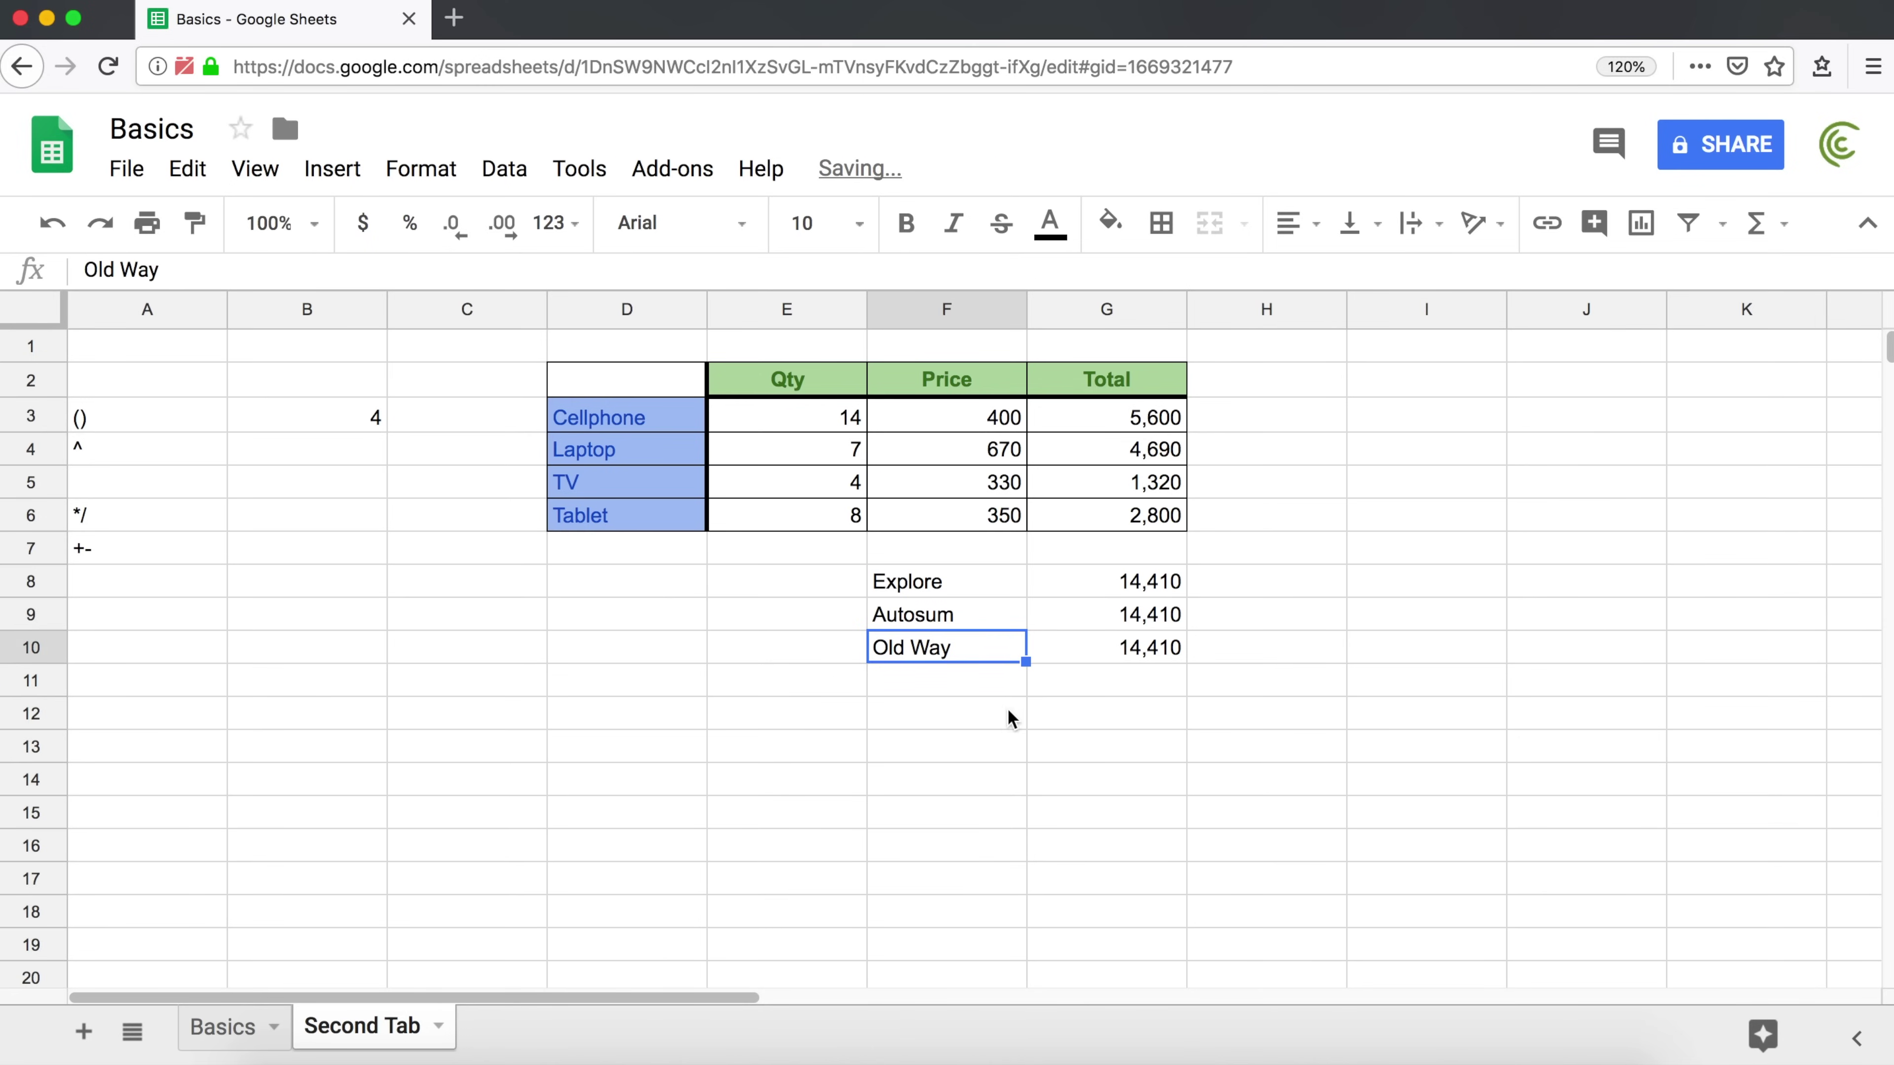
- Label F11 'Function' below Old Way
{"action": "left_click", "coordinate": [968, 610]}
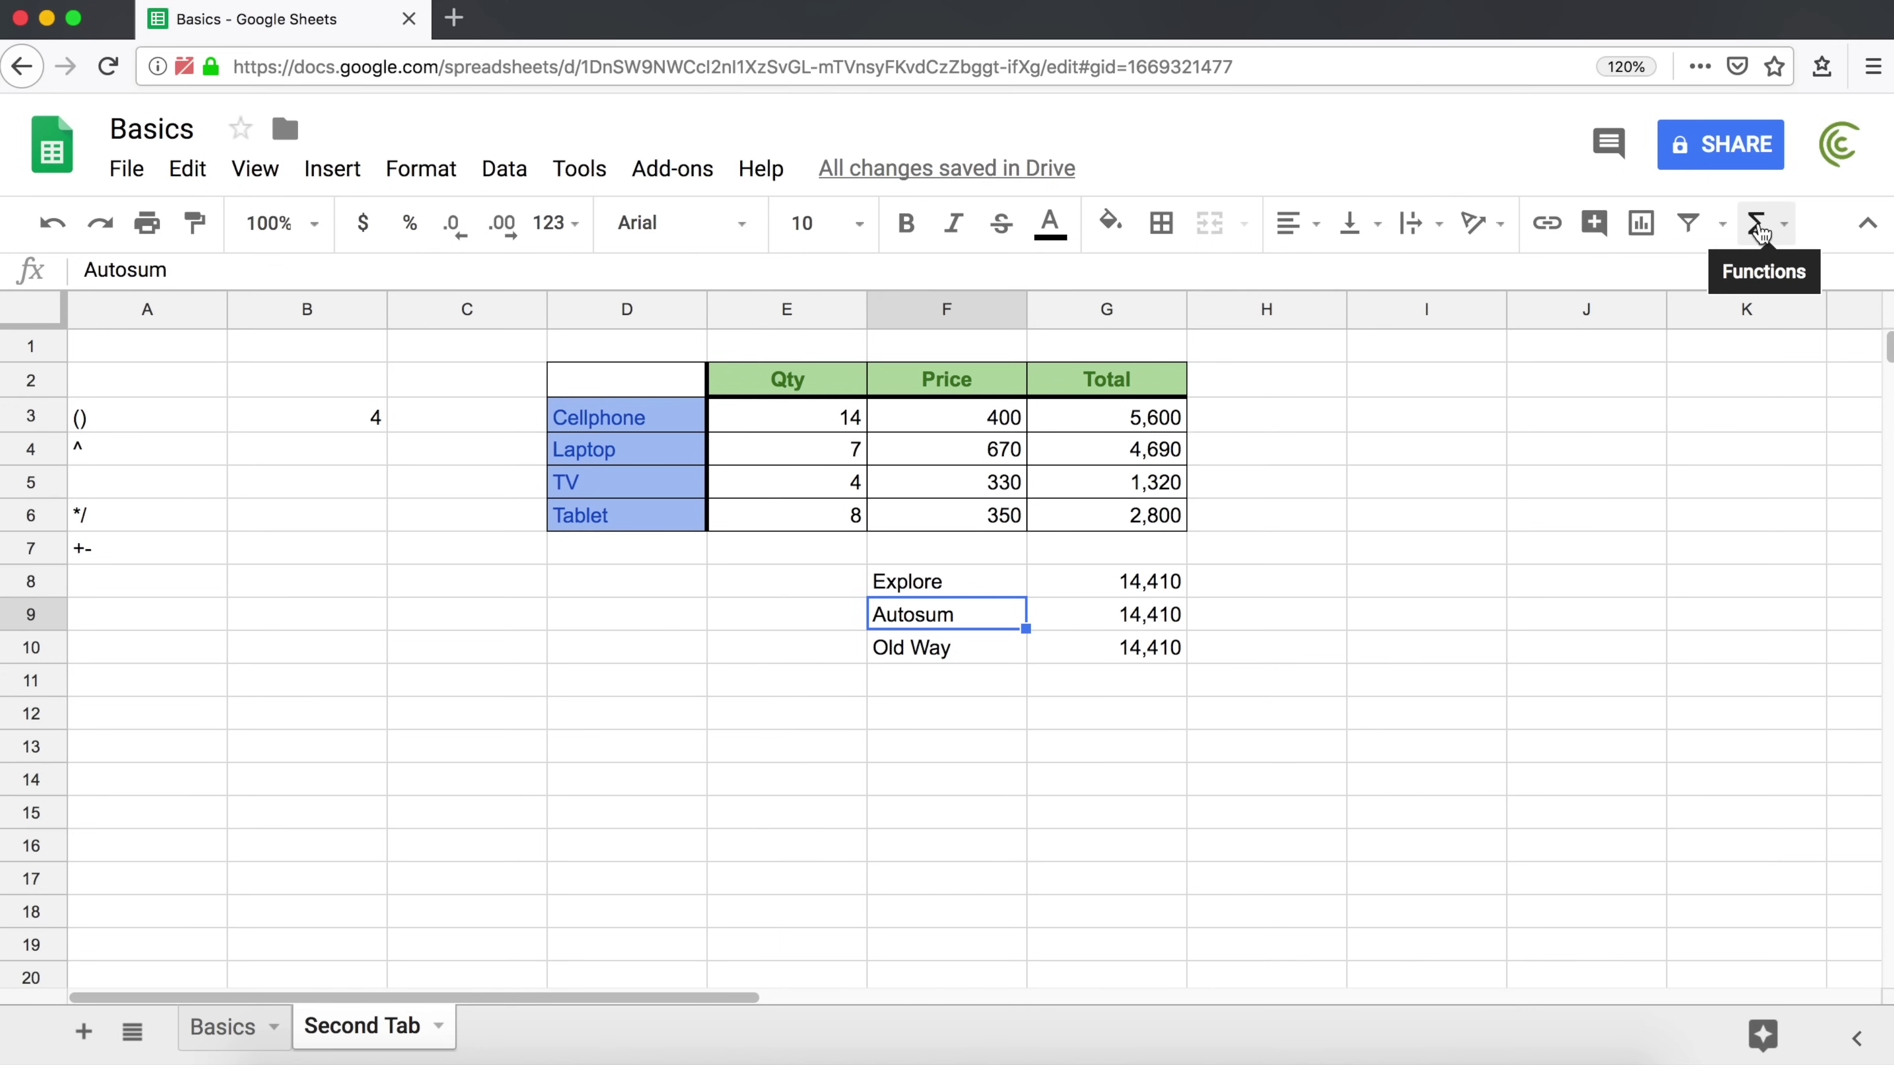
{"action": "left_click", "coordinate": [947, 683]}
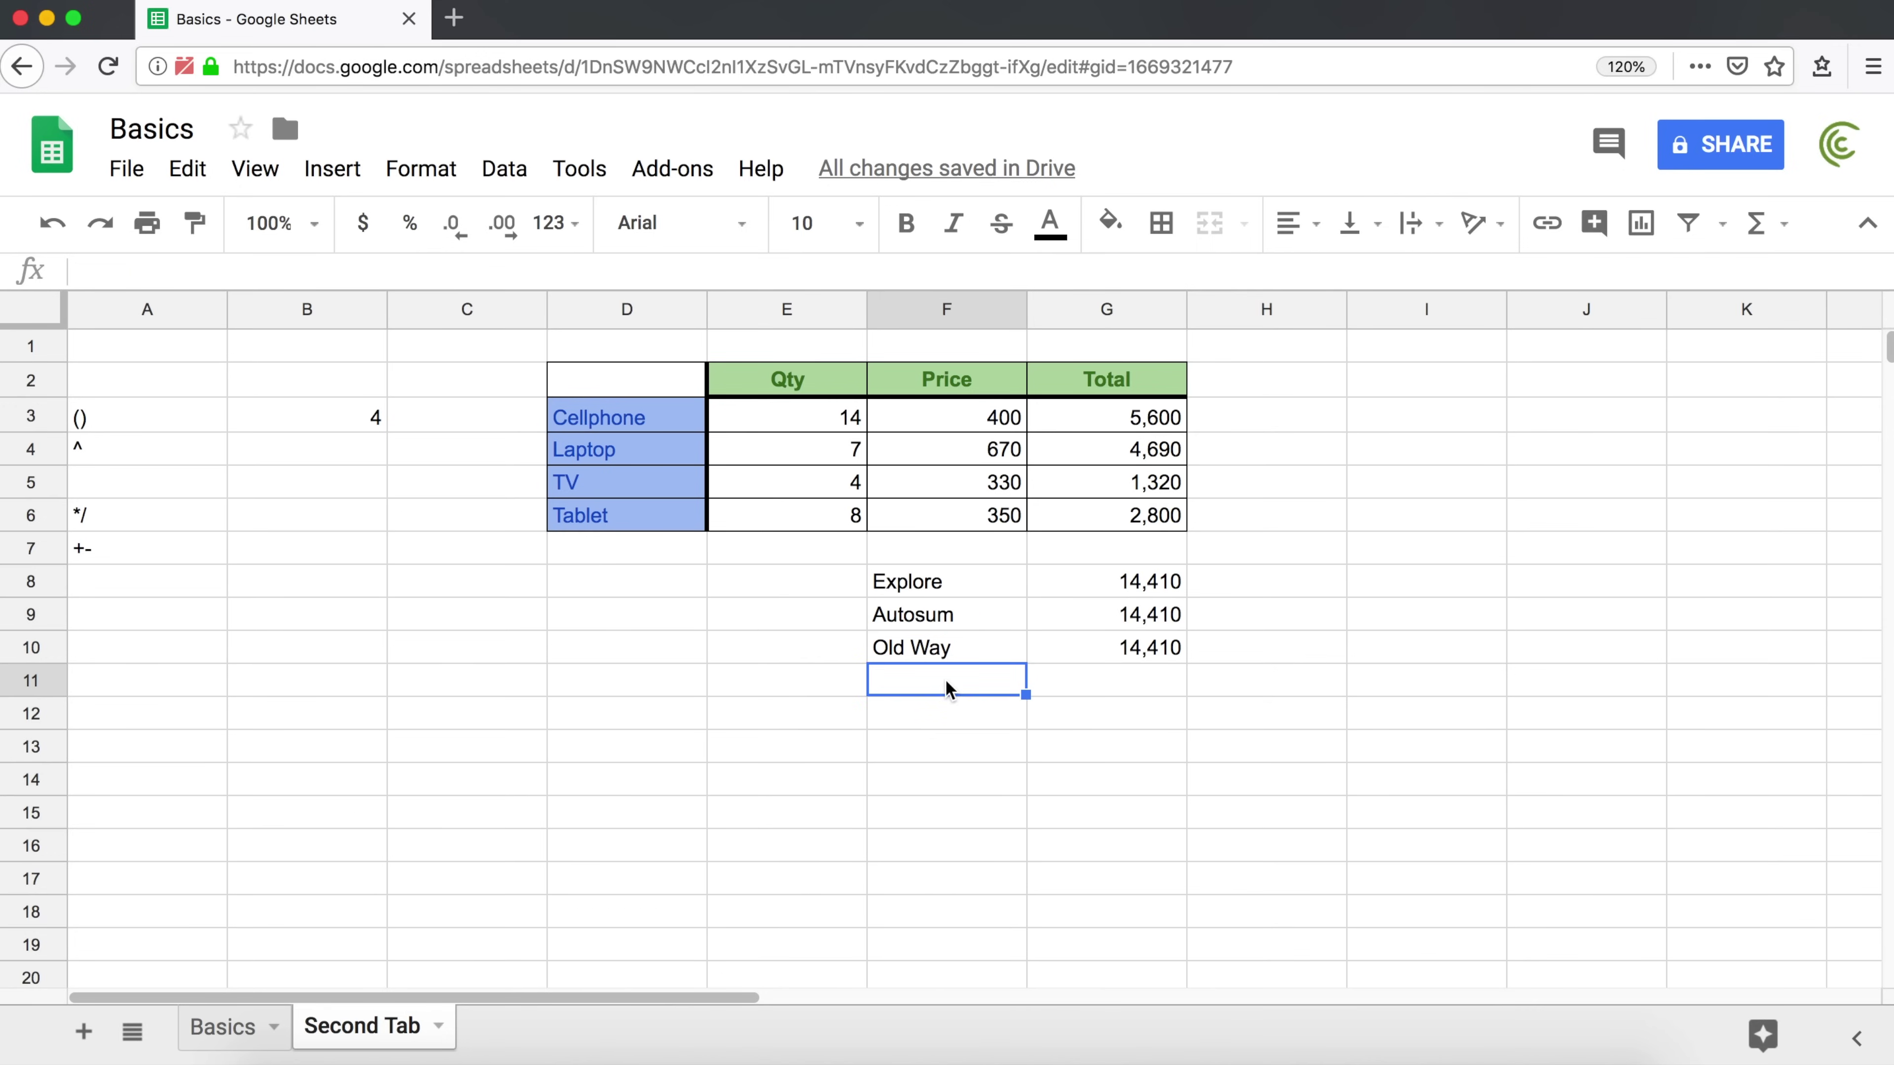
{"action": "type", "text": "Function"}
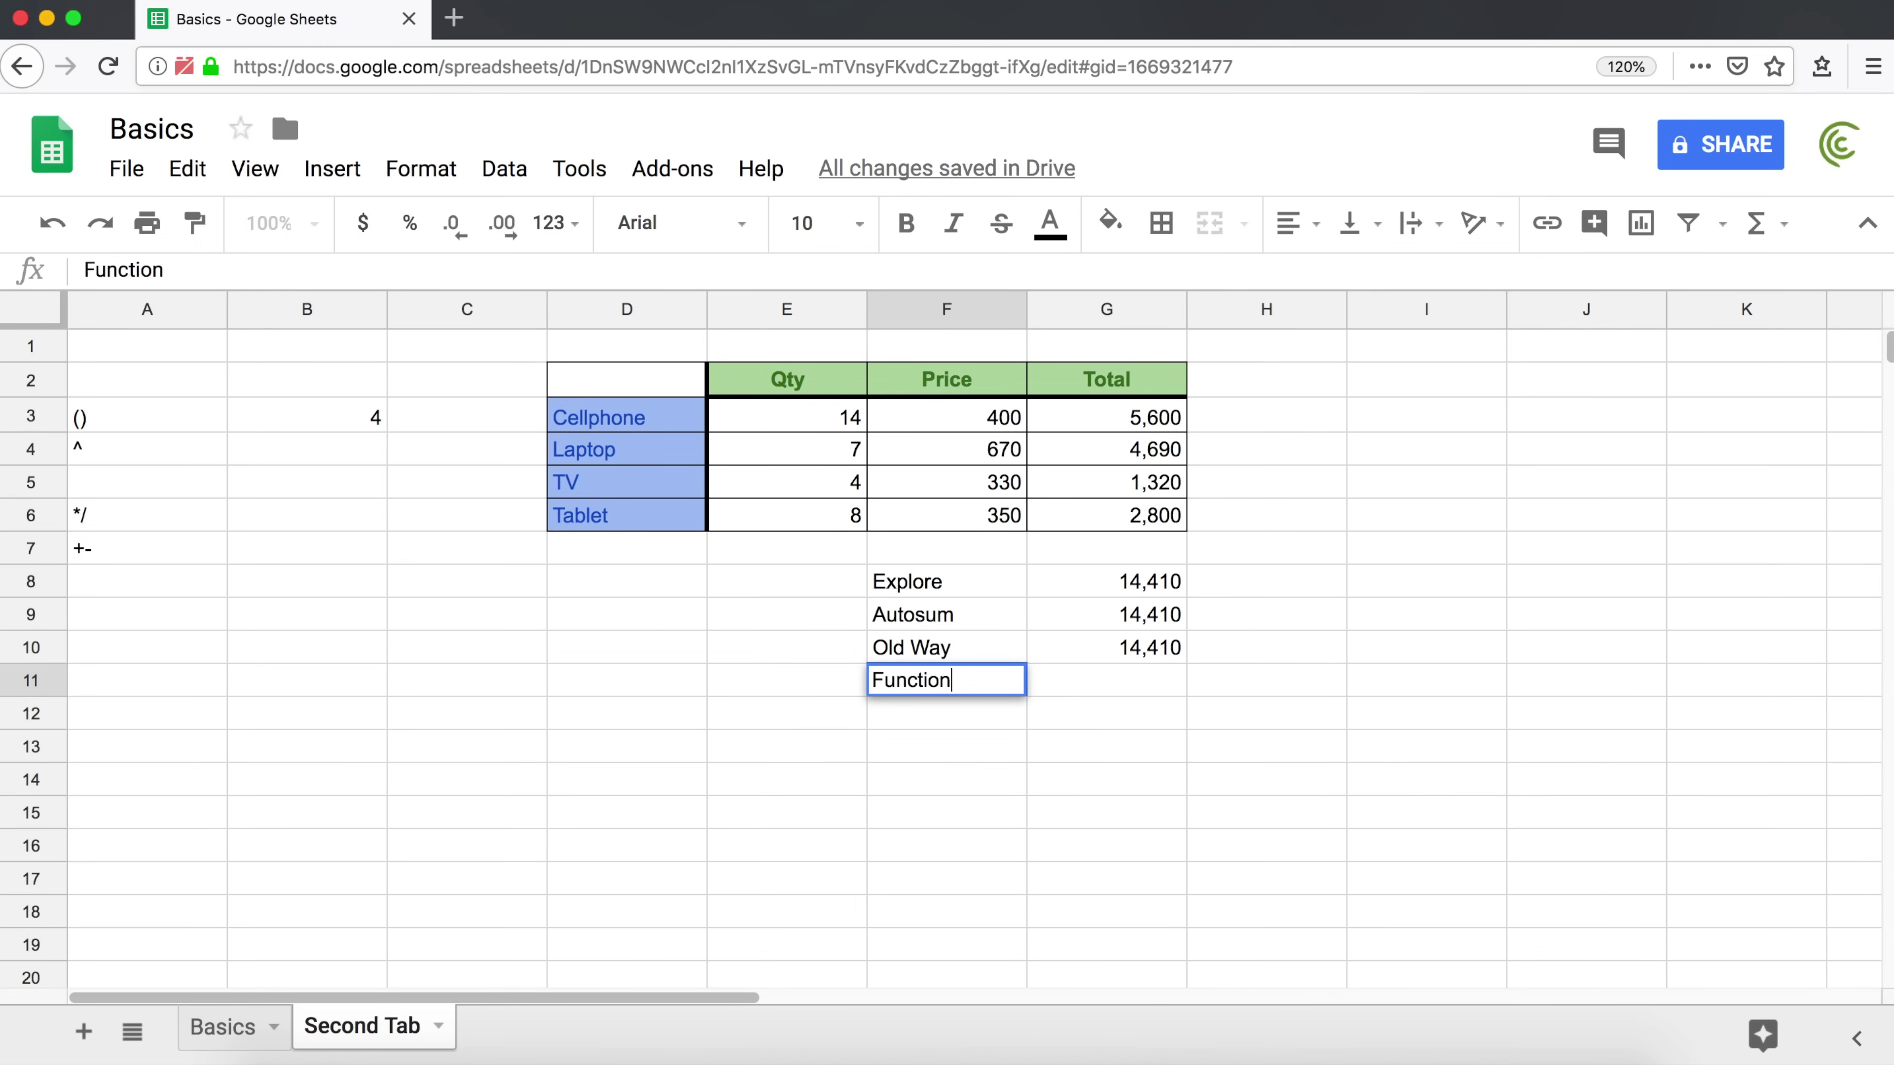
{"action": "key", "text": "Return"}
{"action": "left_click", "coordinate": [1107, 680]}
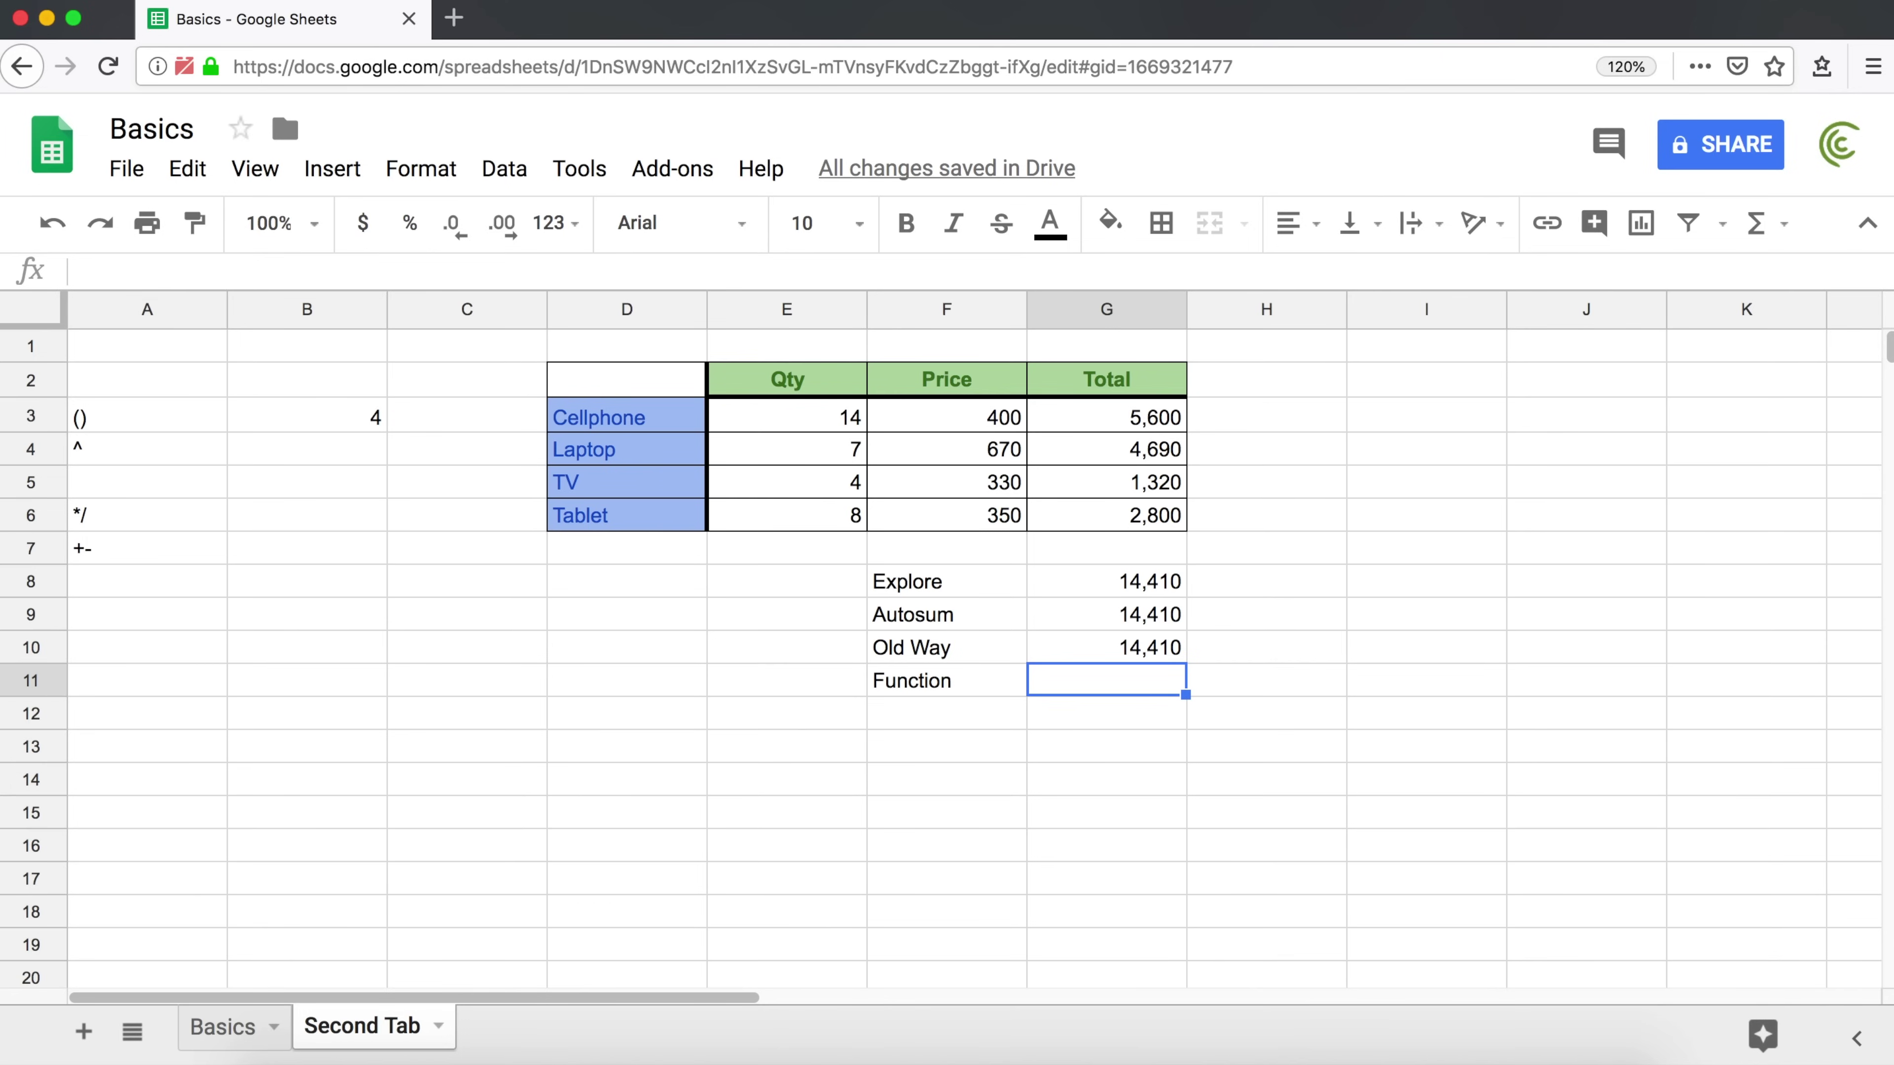
- Enter =SUM(G3:G6) in G11 beside Function, showing 14,410
{"action": "type", "text": "="}
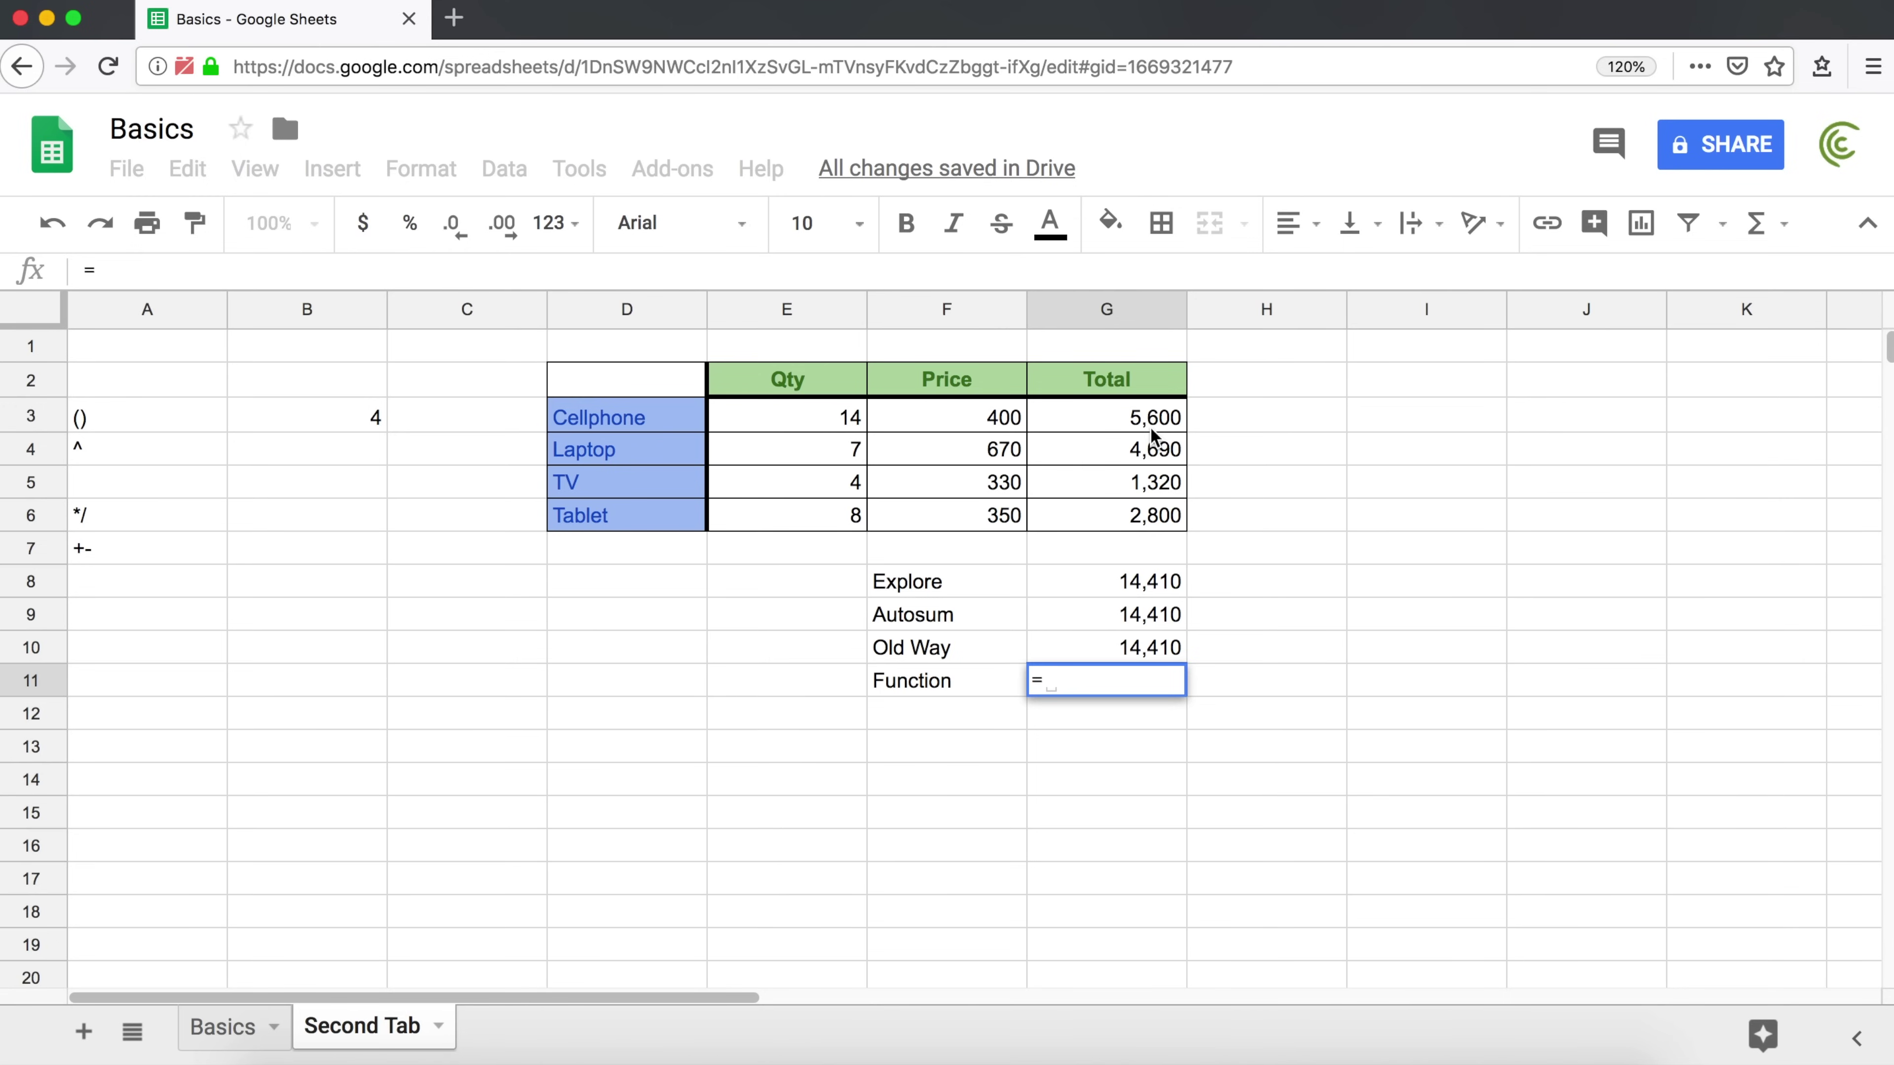
{"action": "type", "text": "SUM"}
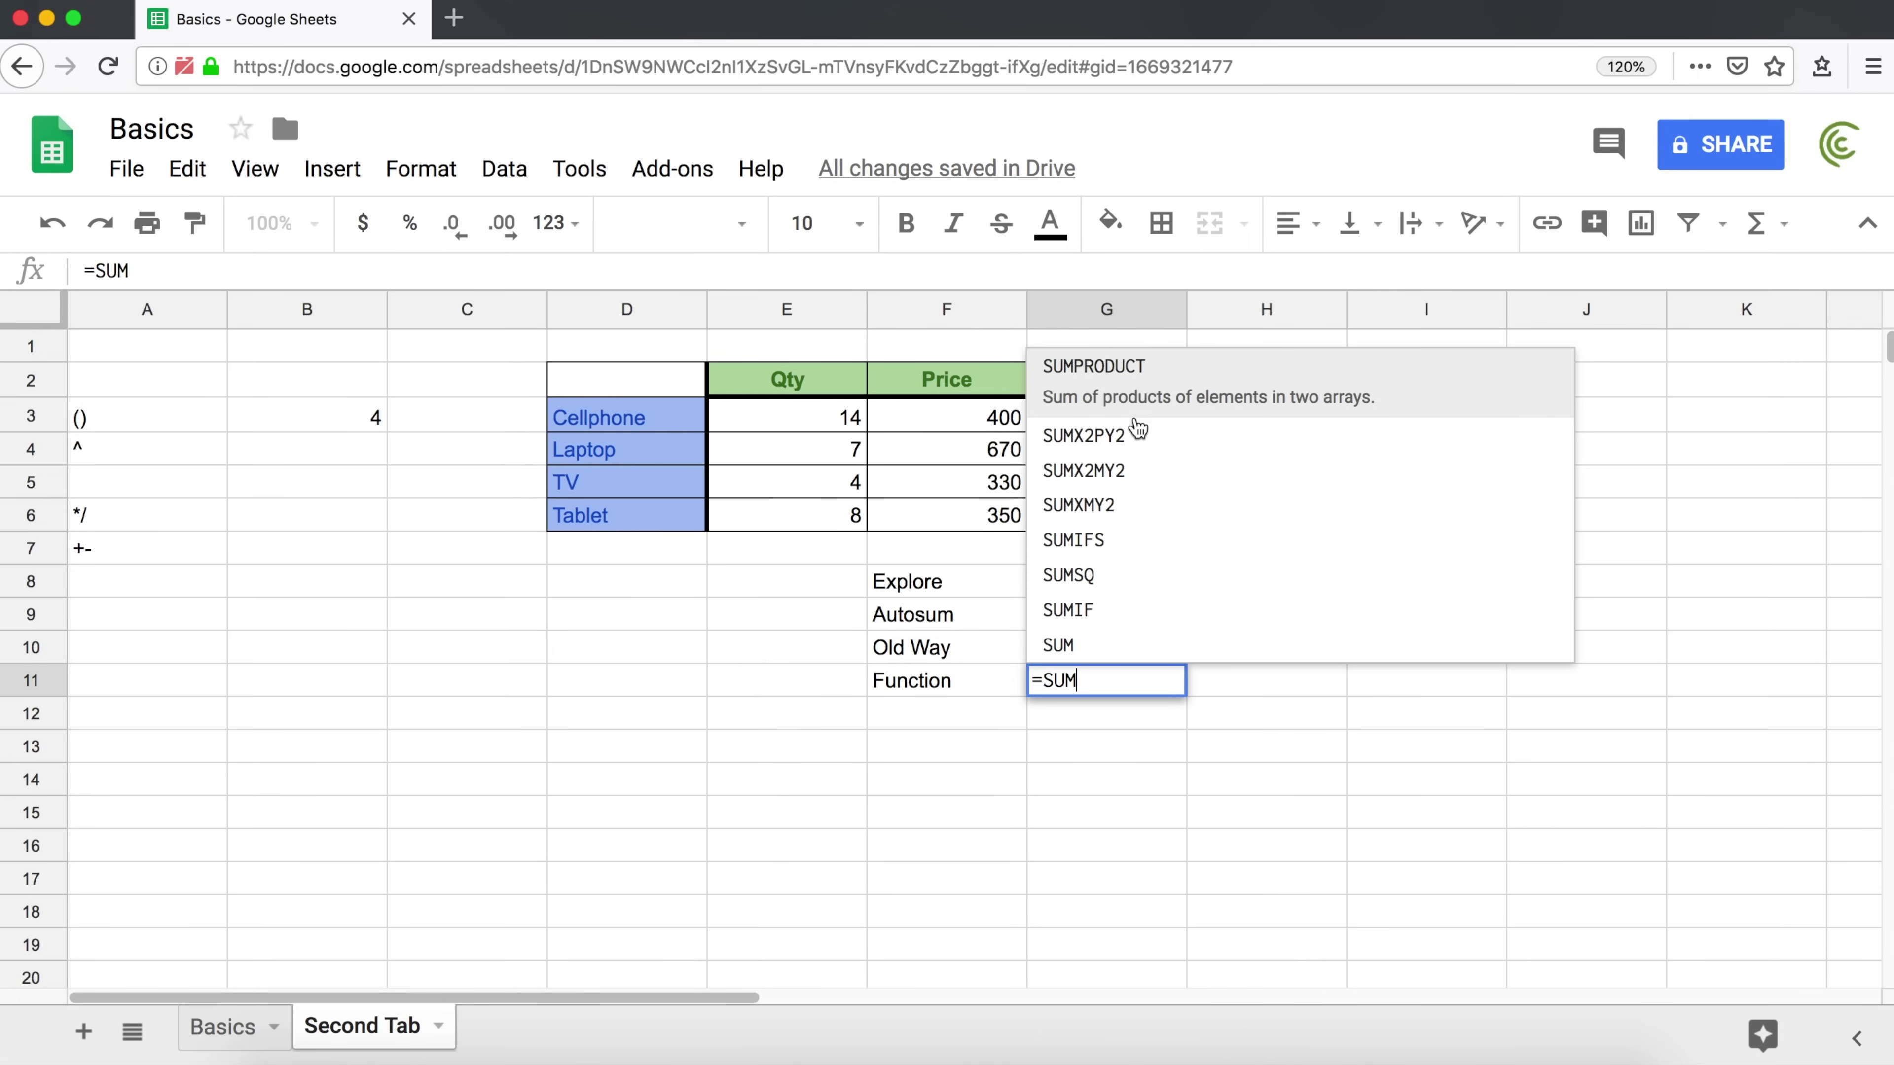
{"action": "left_click", "coordinate": [1085, 647]}
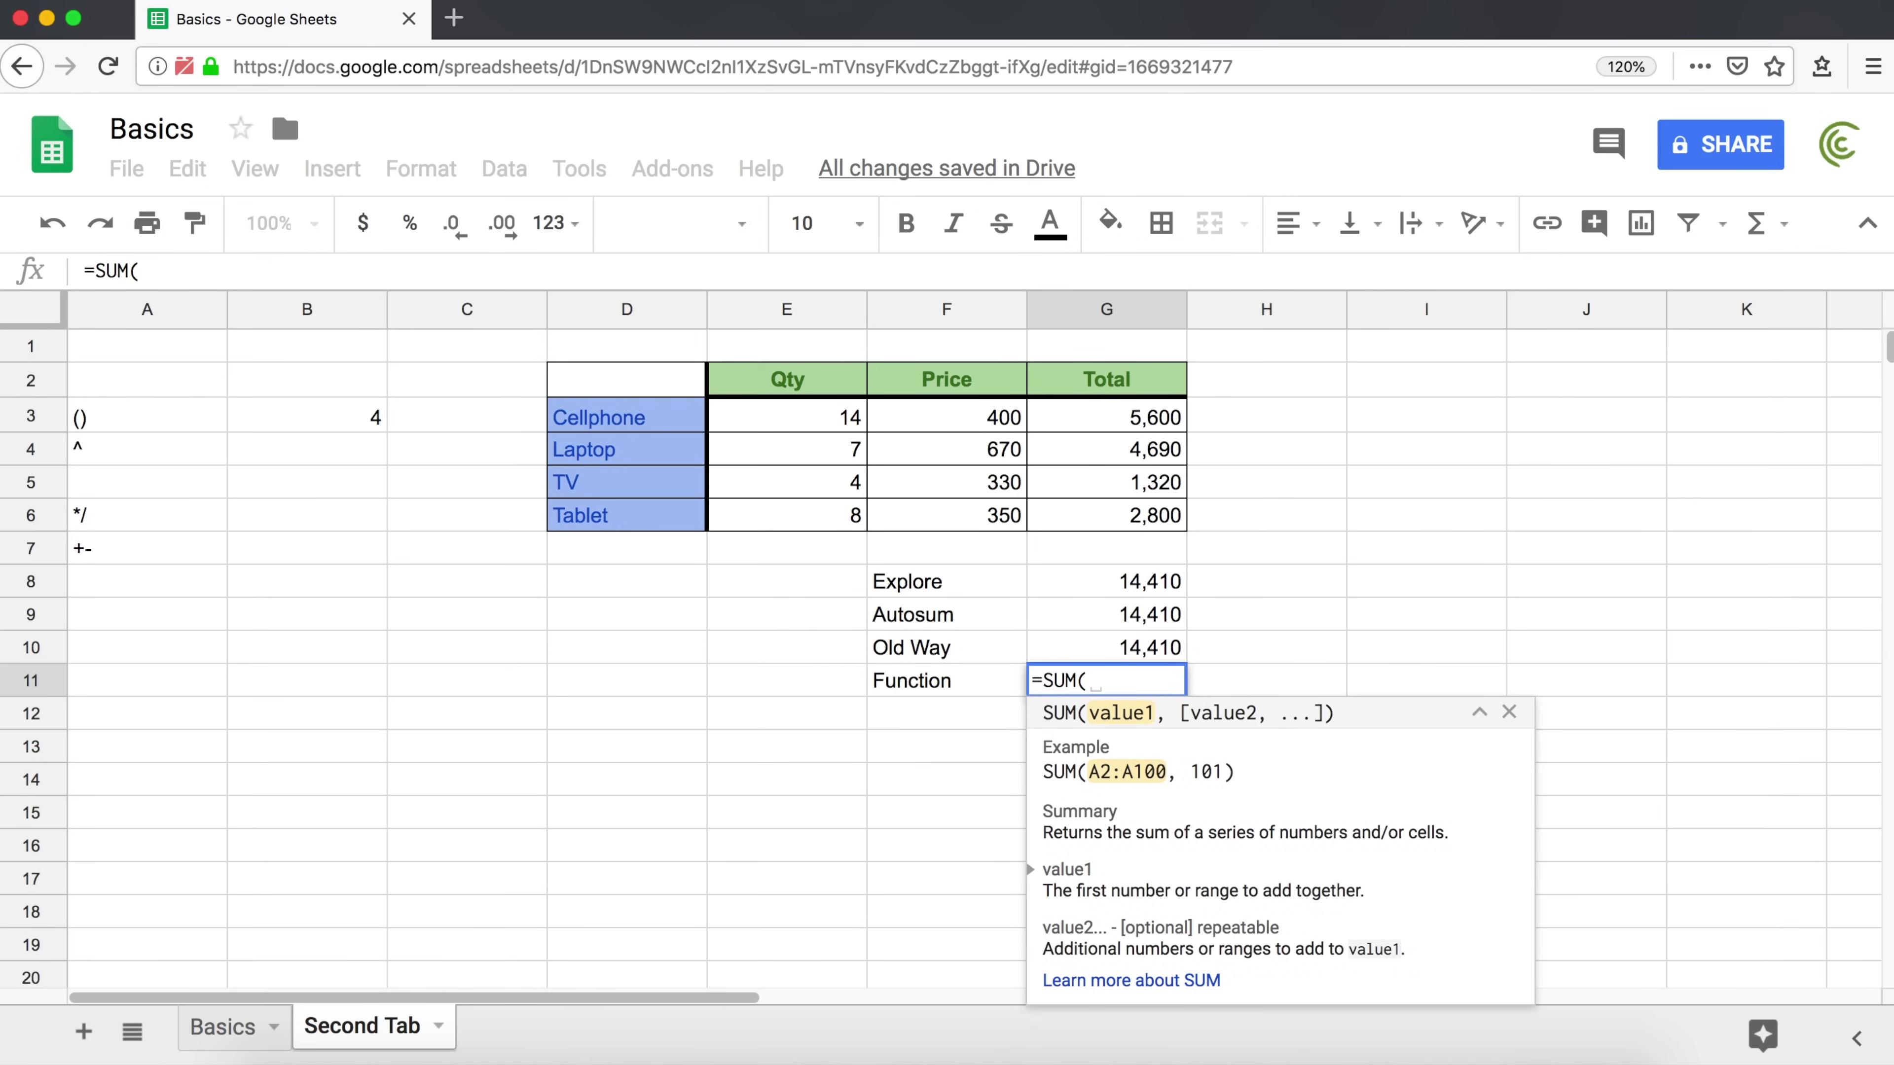
{"action": "type", "text": ")"}
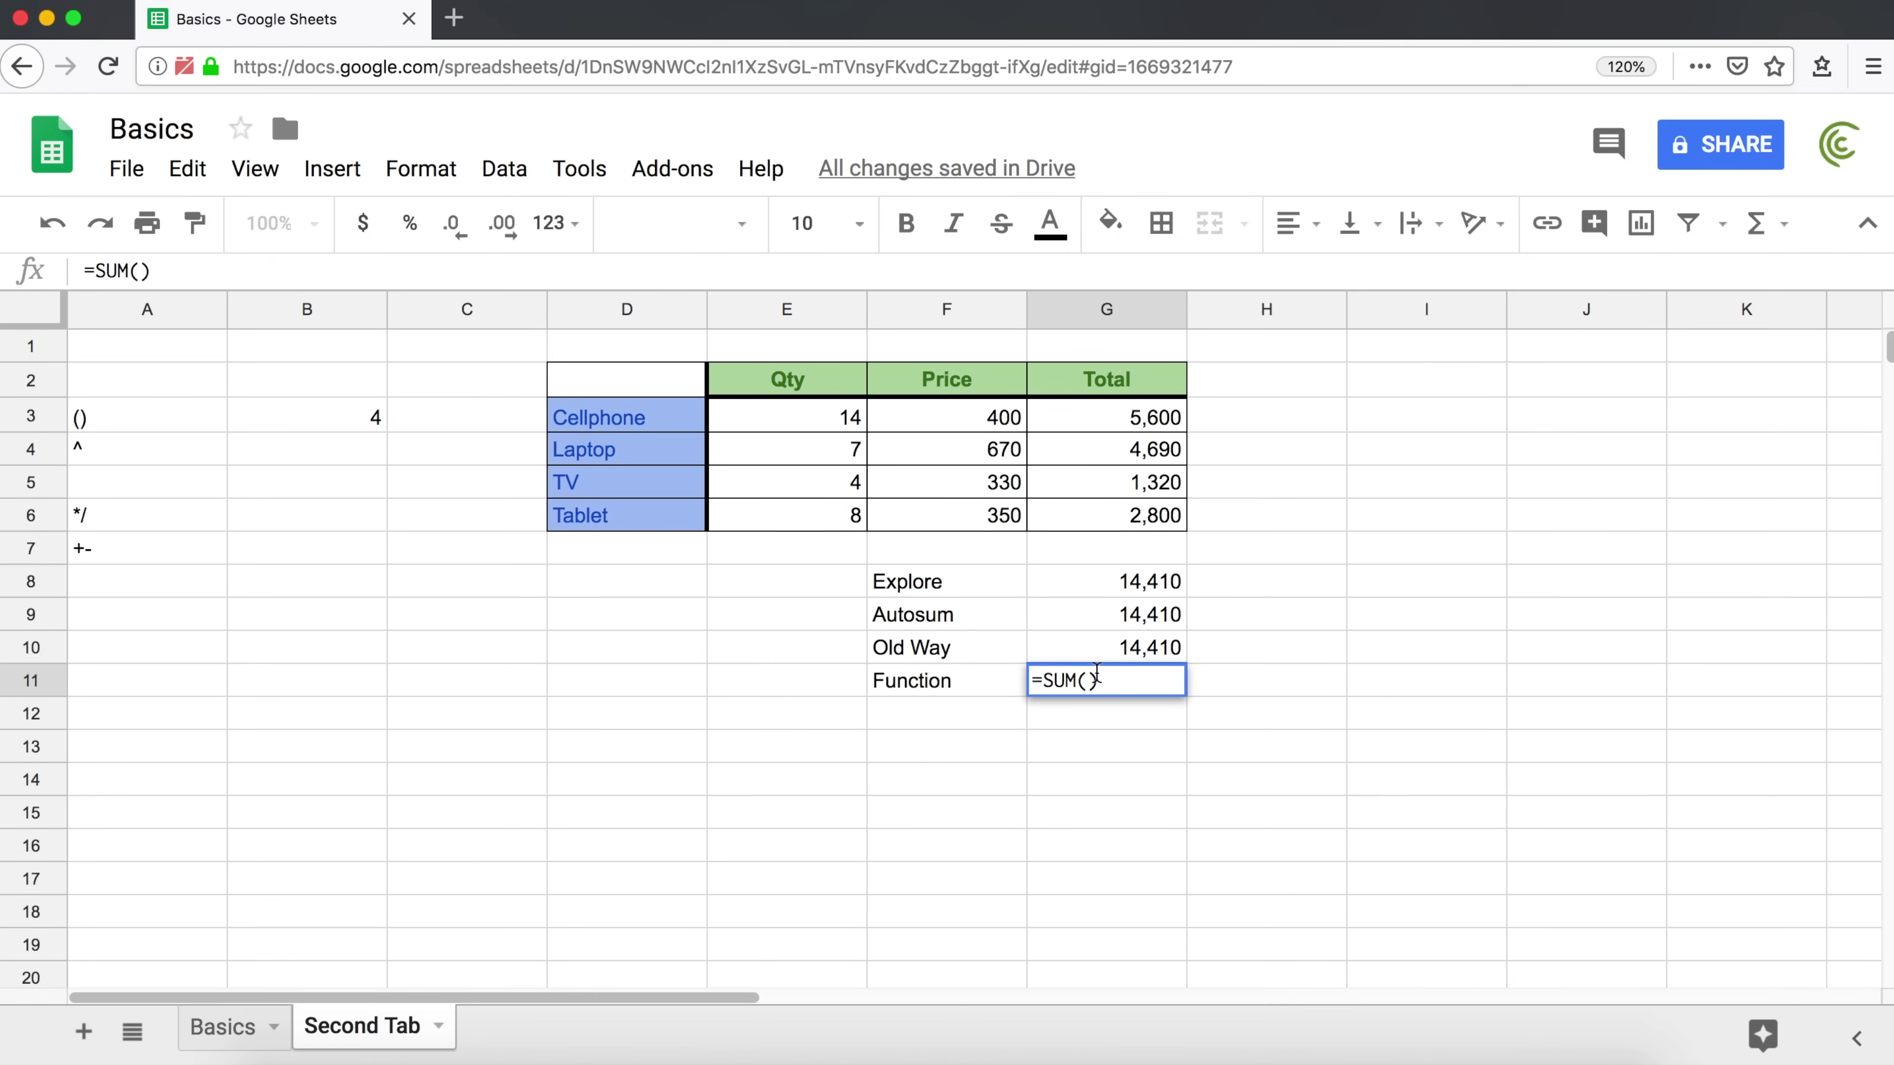
{"action": "double_click", "coordinate": [1055, 682]}
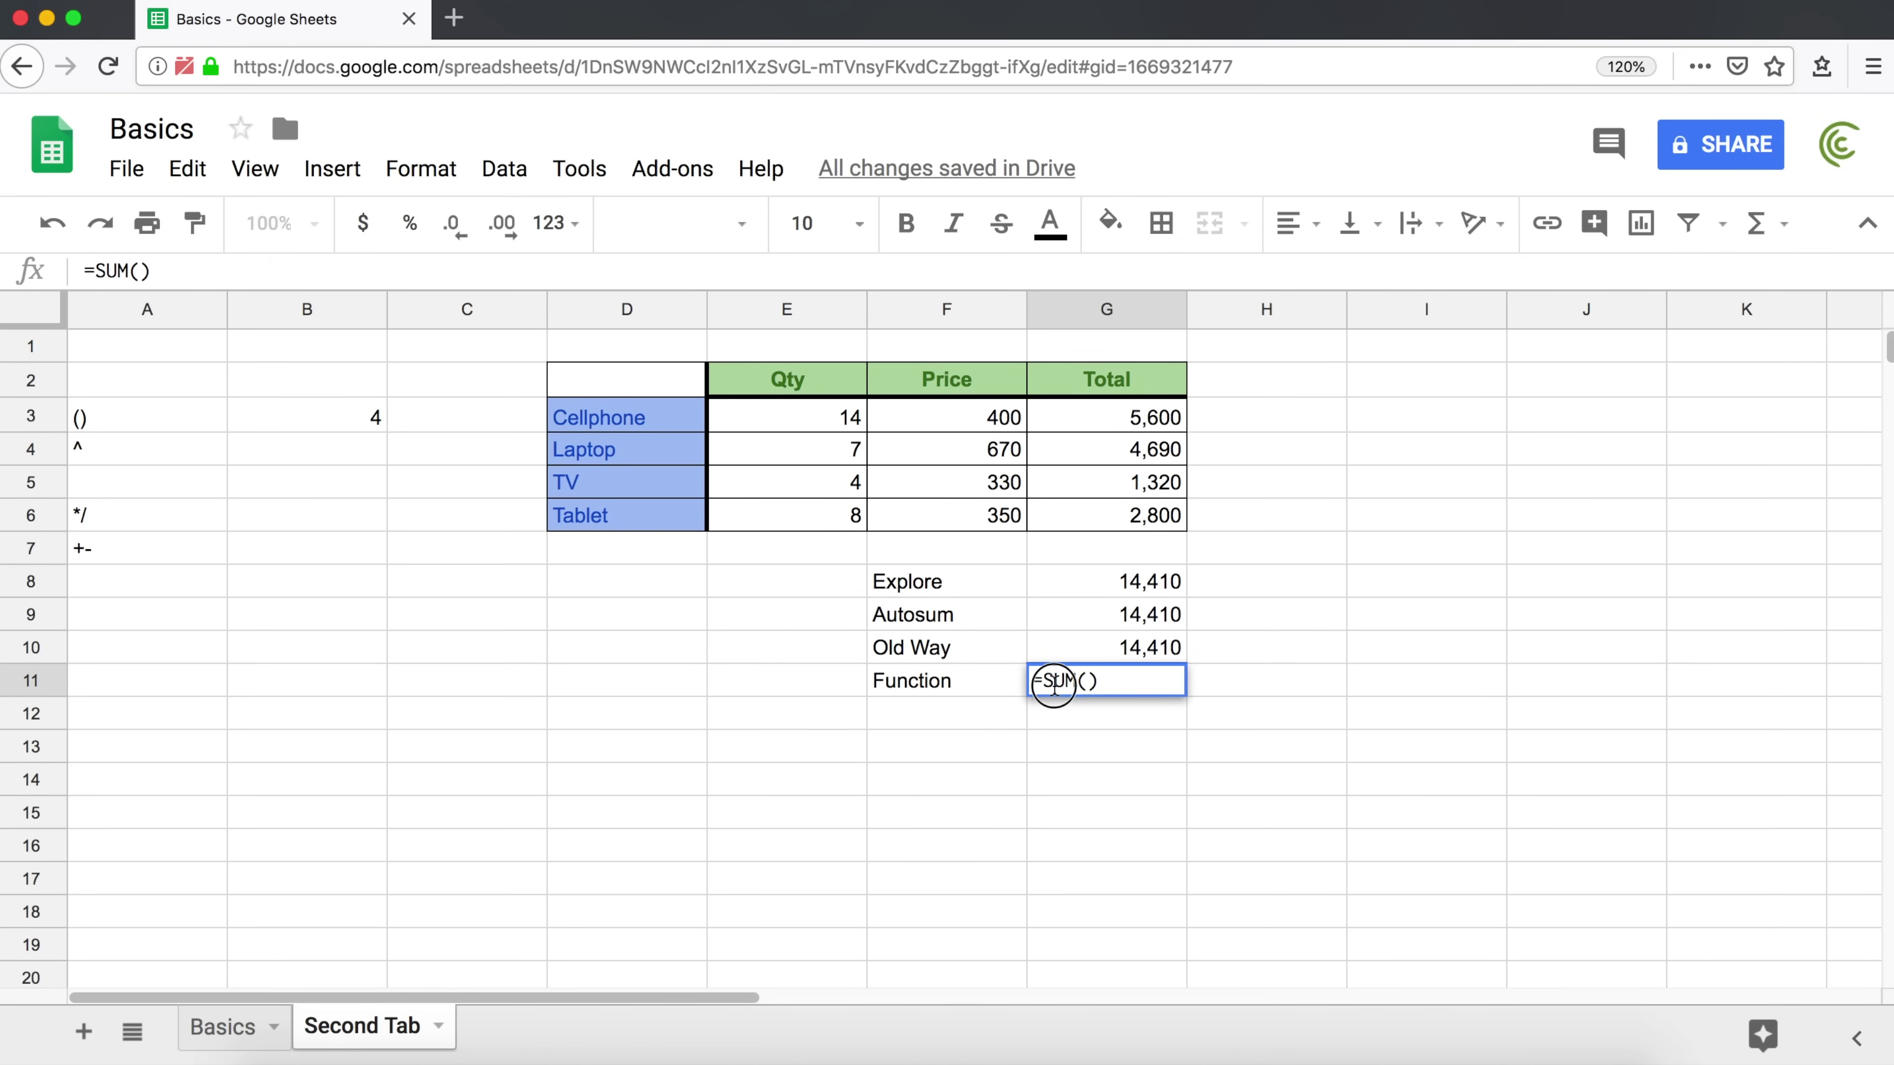
{"action": "left_click", "coordinate": [1090, 680]}
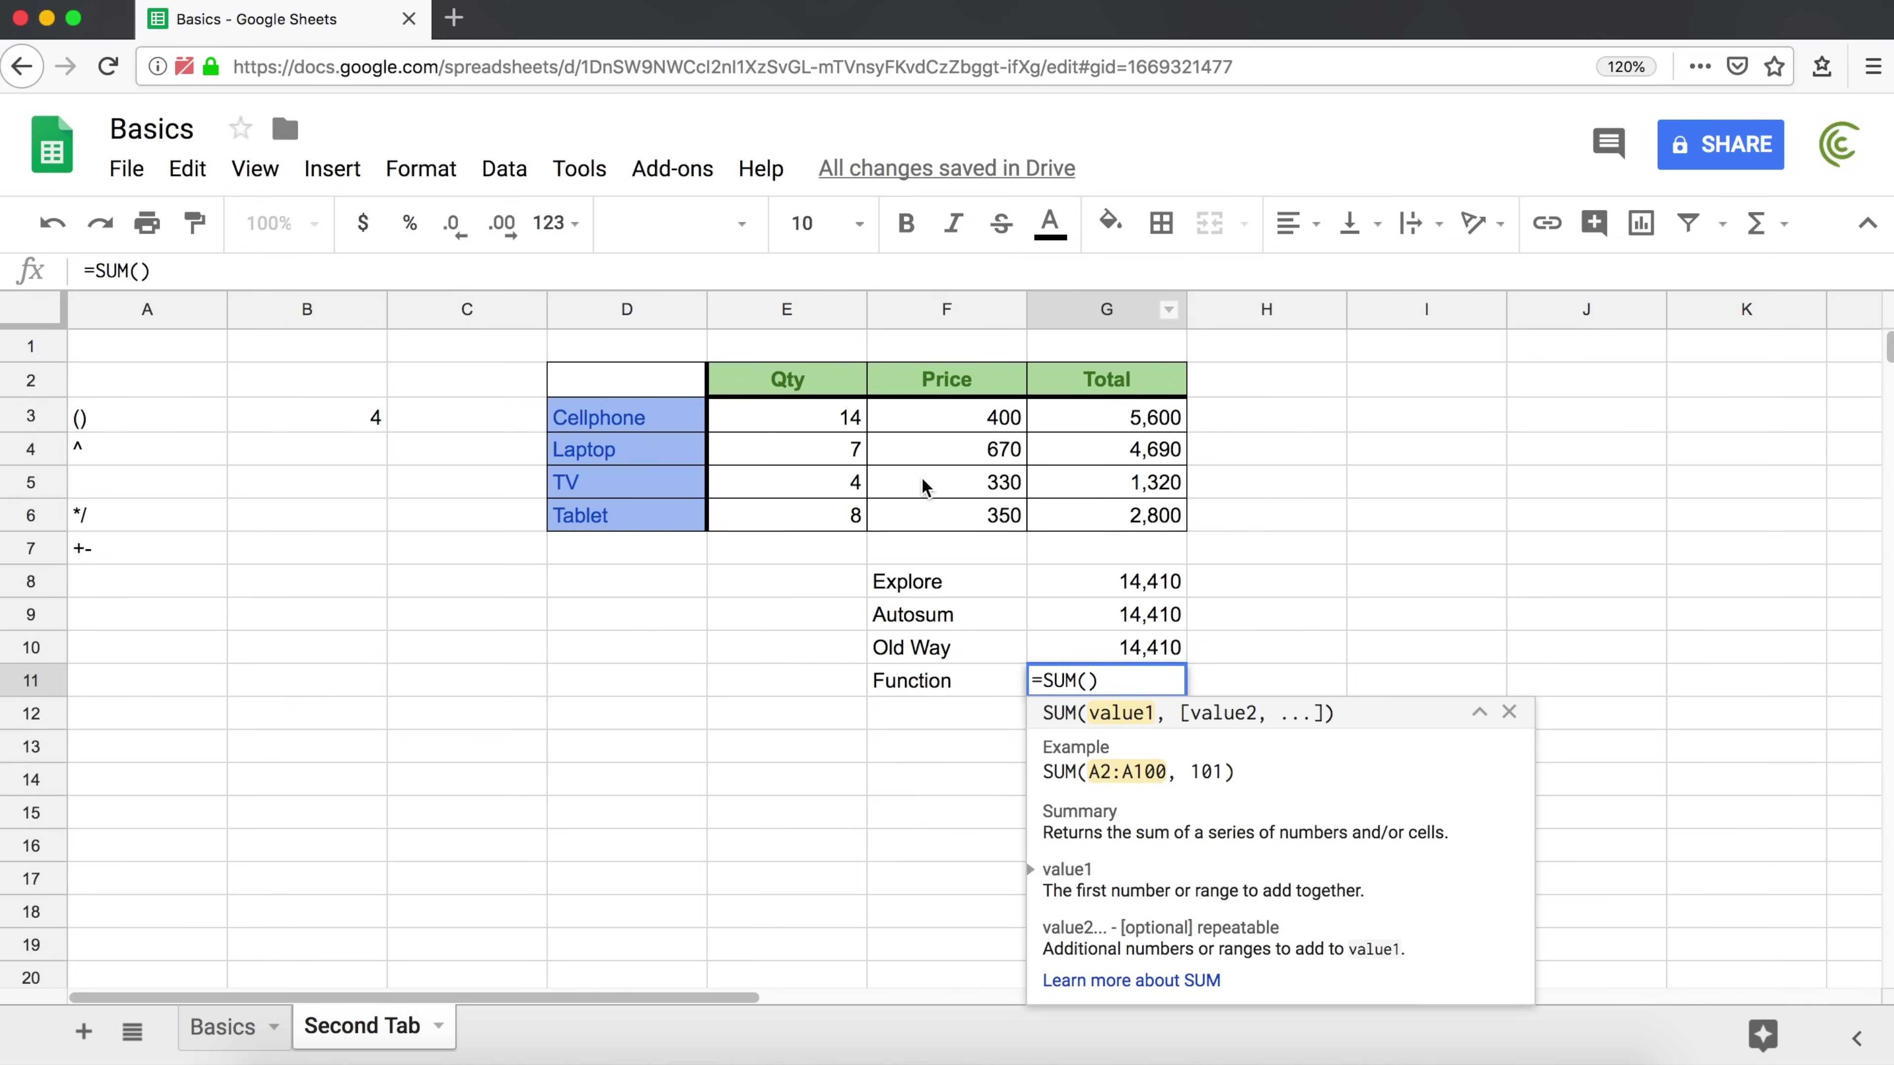
{"action": "type", "text": "G3"}
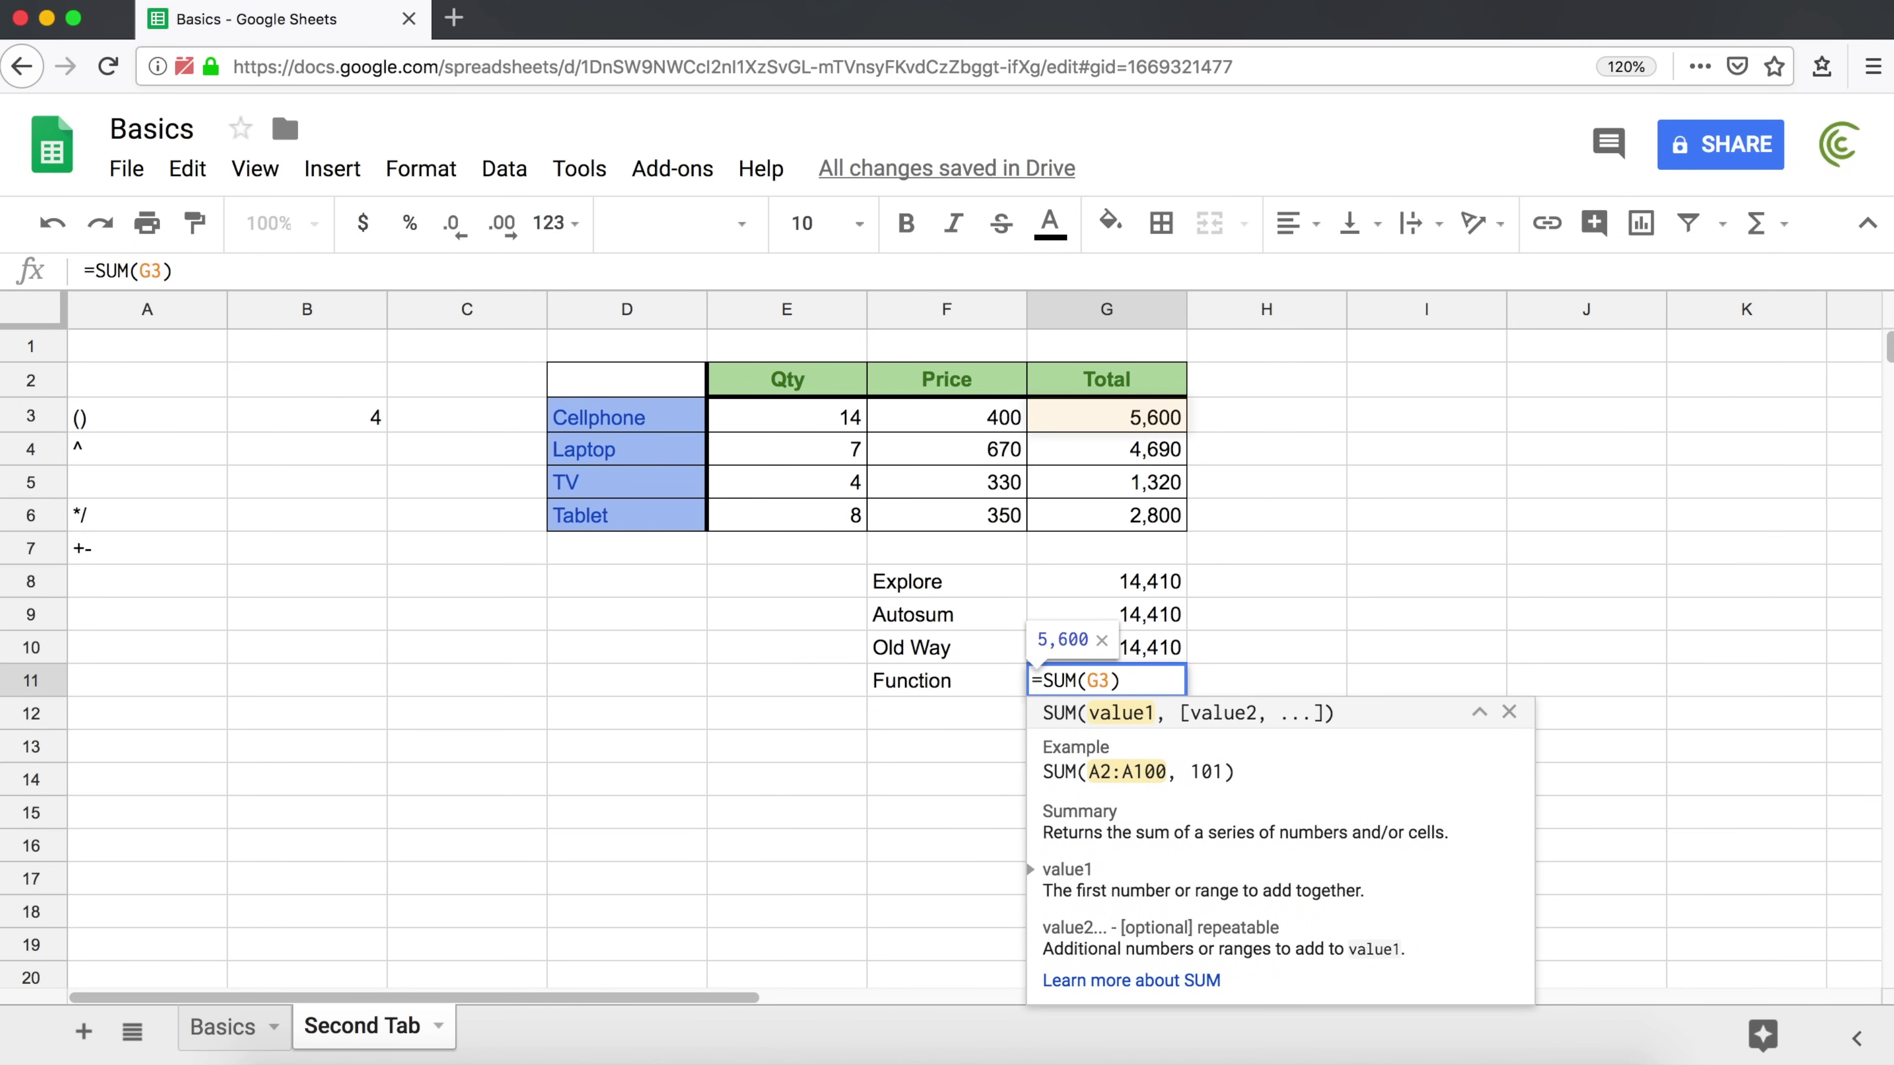
{"action": "type", "text": ":"}
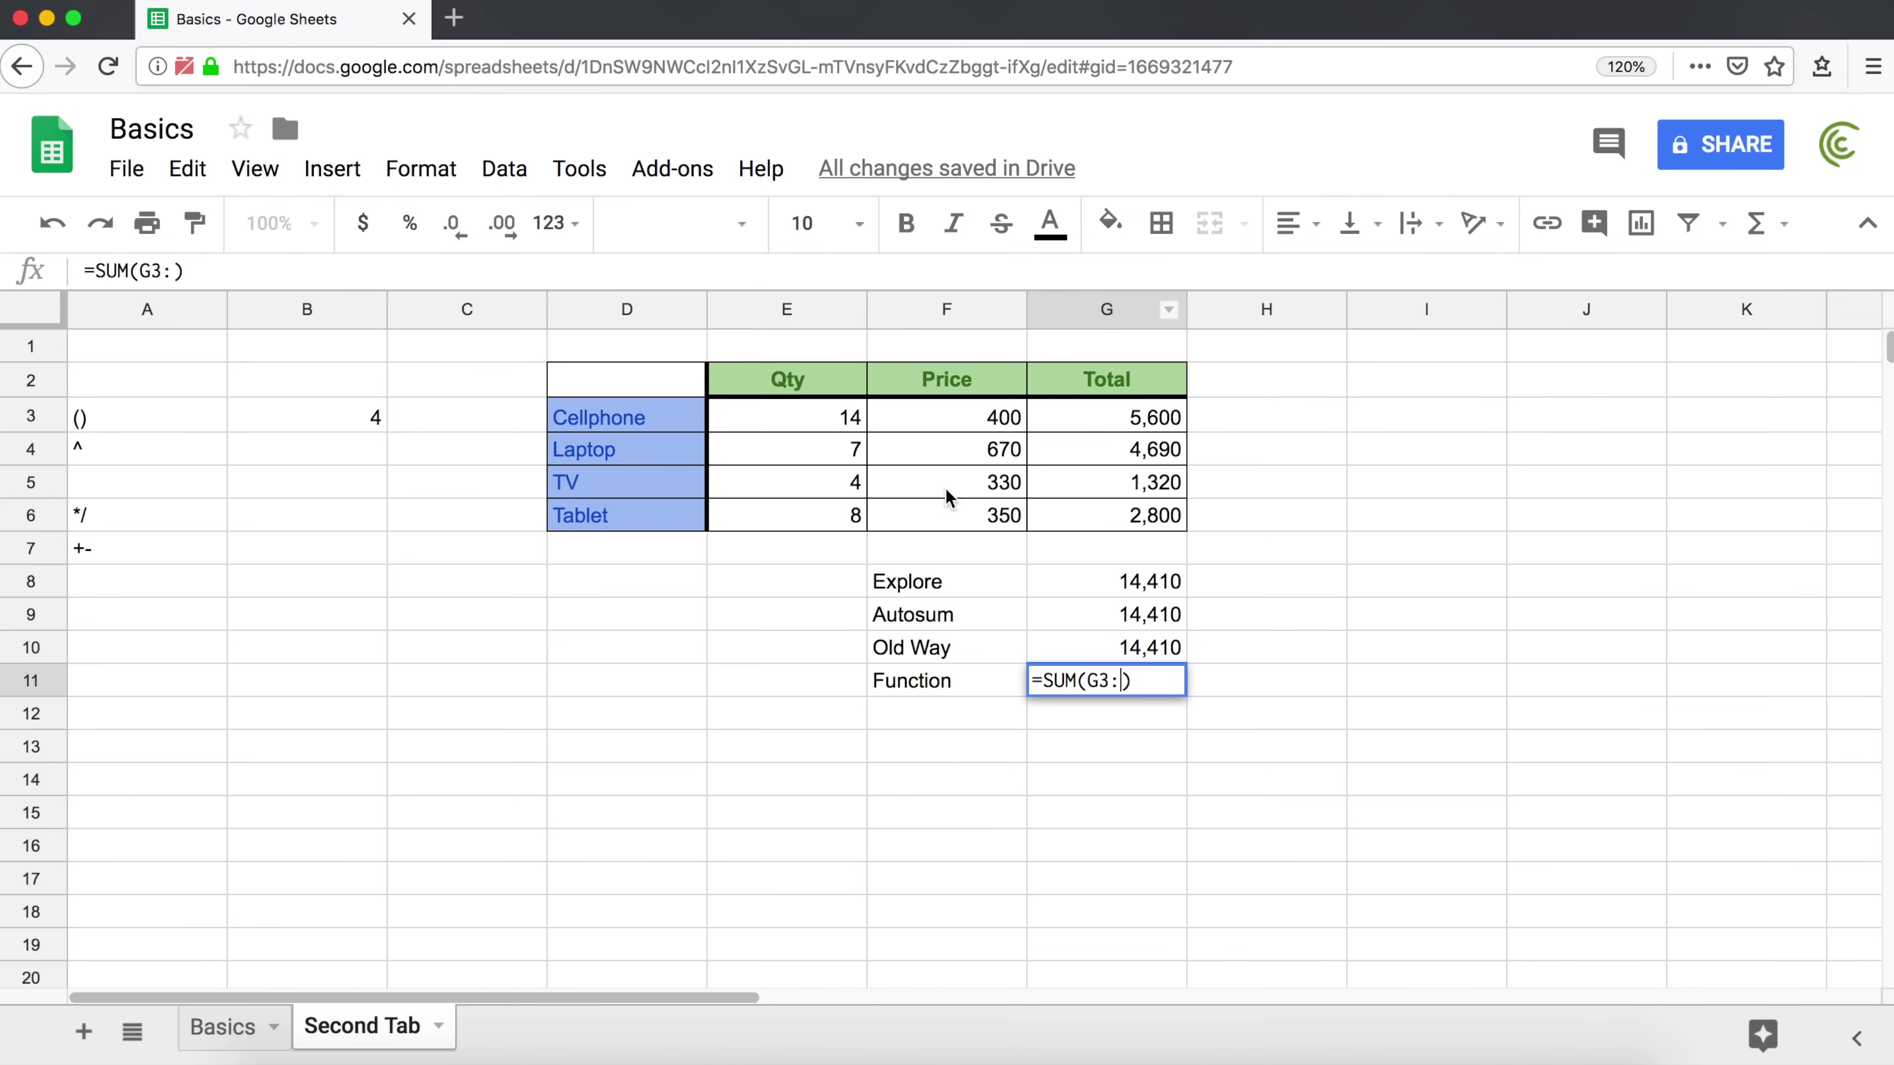
{"action": "type", "text": "G6"}
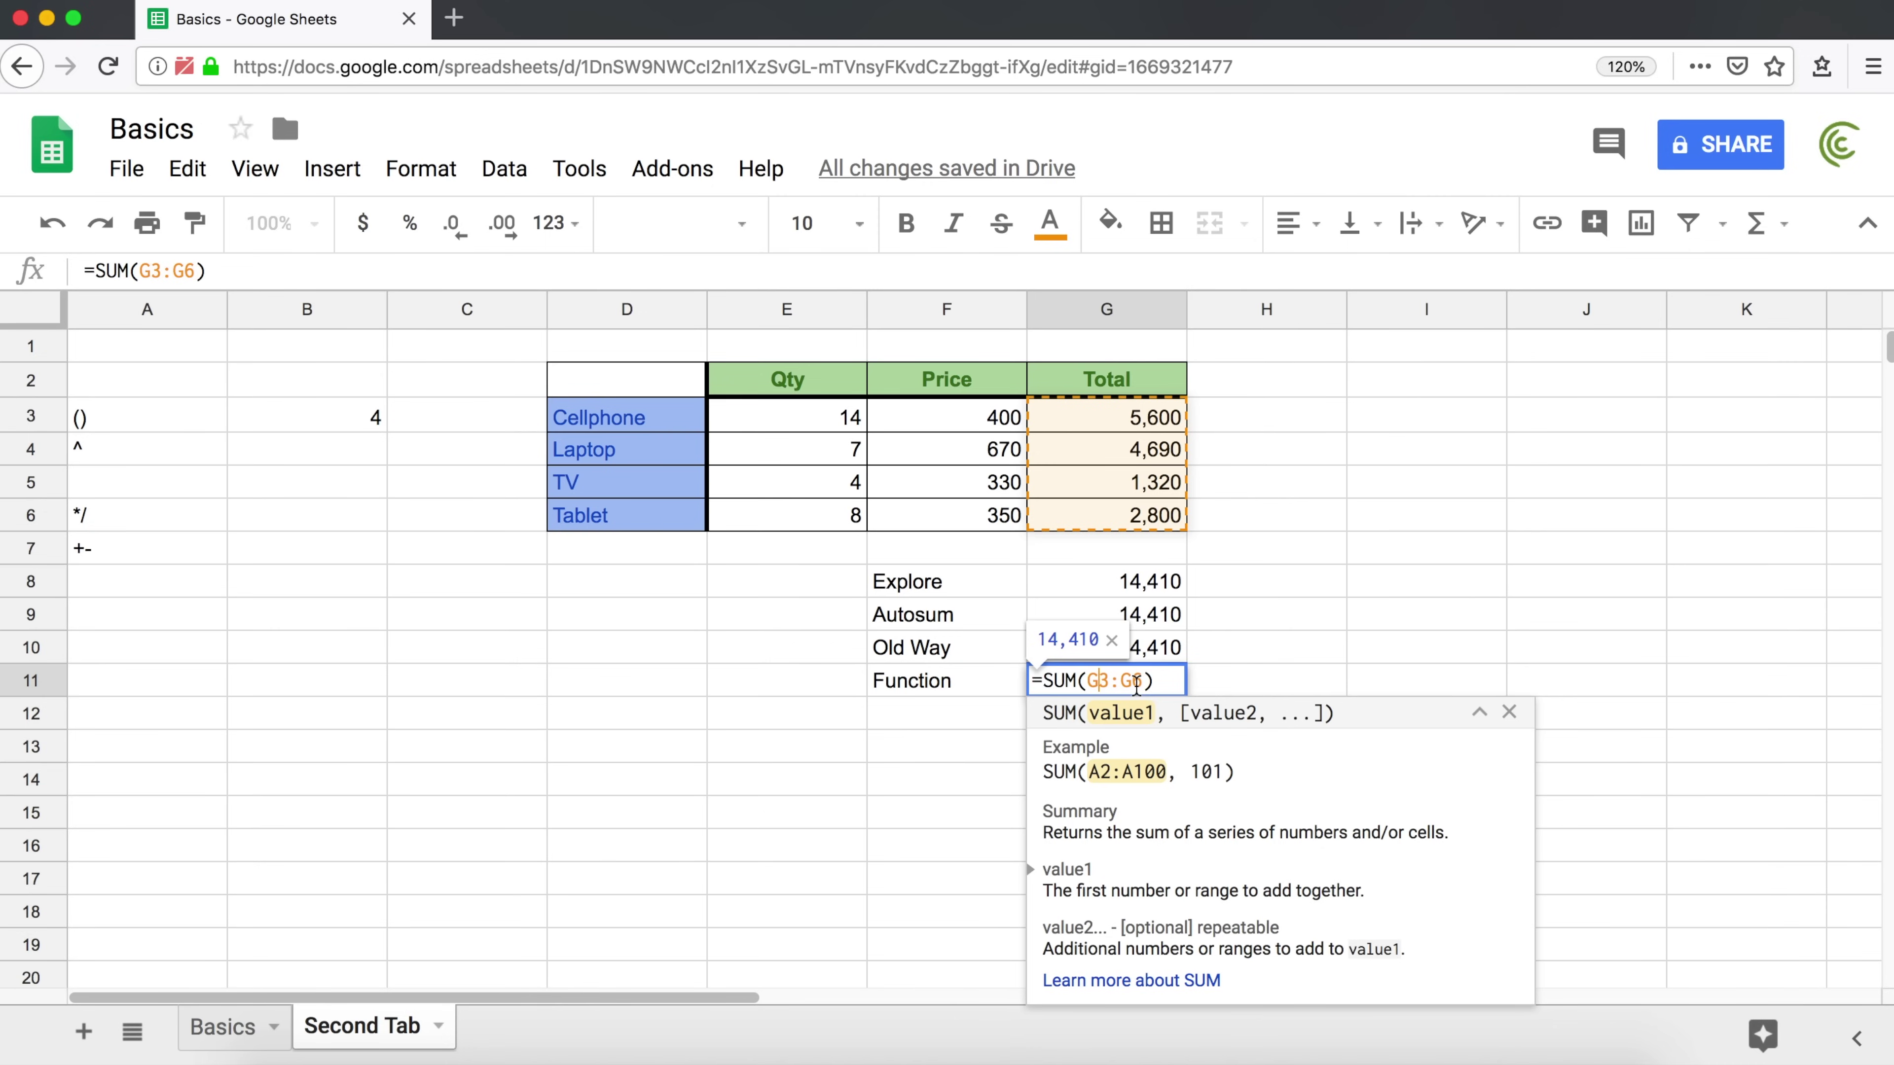
{"action": "left_click", "coordinate": [1064, 681]}
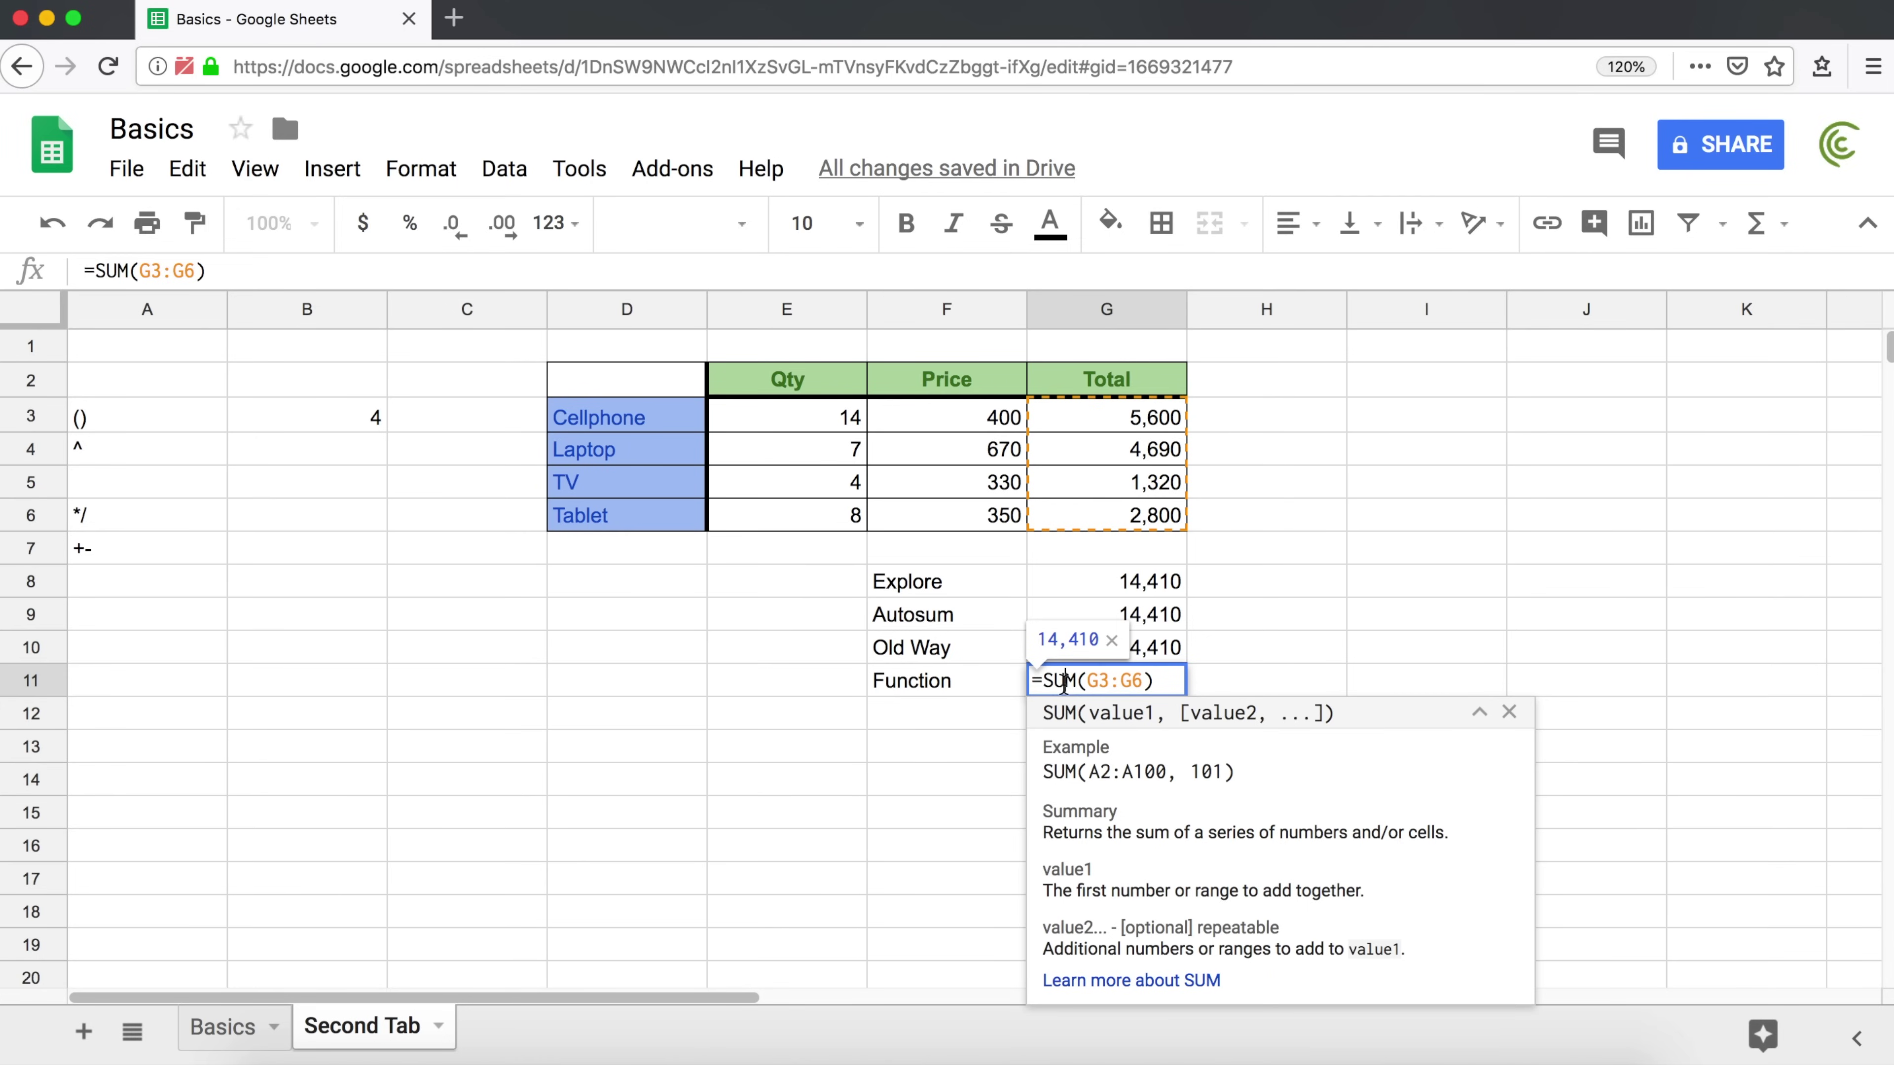
{"action": "key", "text": "Return"}
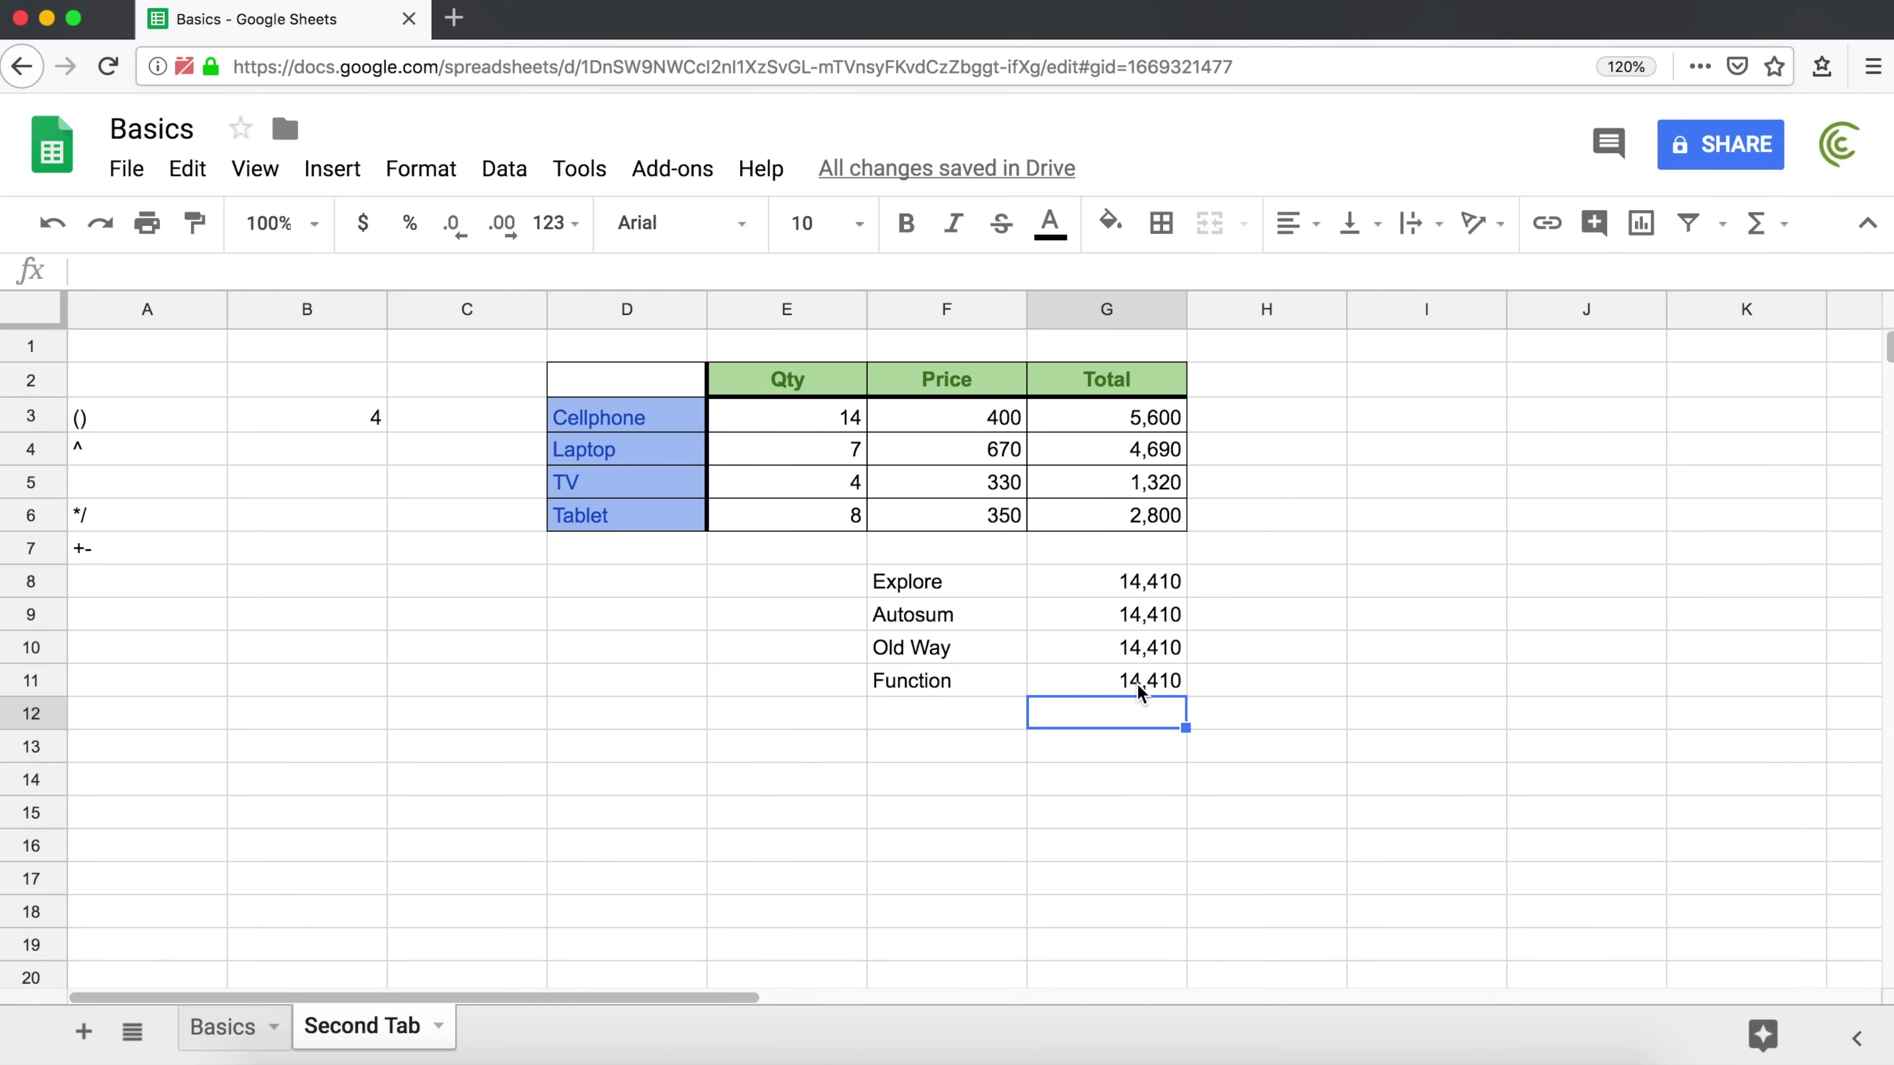
{"action": "left_click", "coordinate": [1082, 676]}
{"action": "left_click", "coordinate": [1083, 679]}
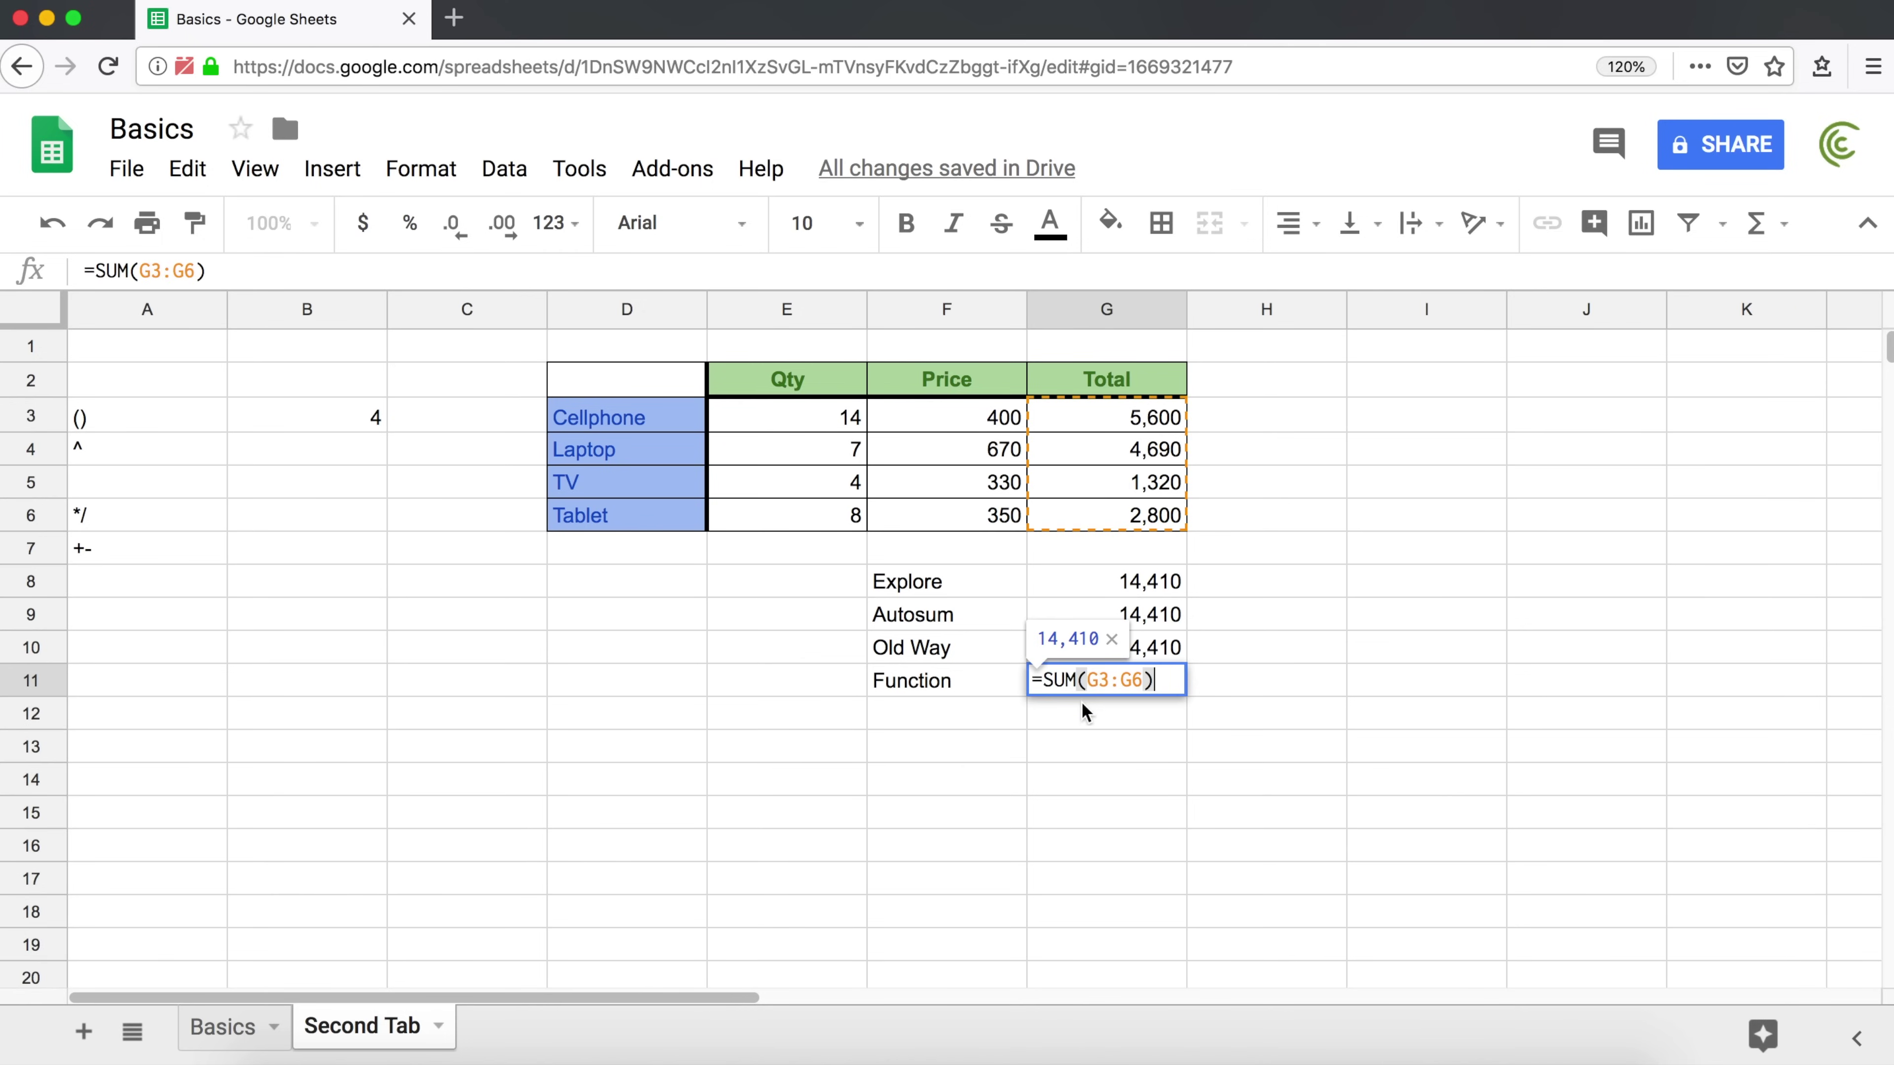
{"action": "left_click", "coordinate": [1041, 681]}
{"action": "left_click_drag", "start_coordinate": [1042, 681], "coordinate": [1180, 687]}
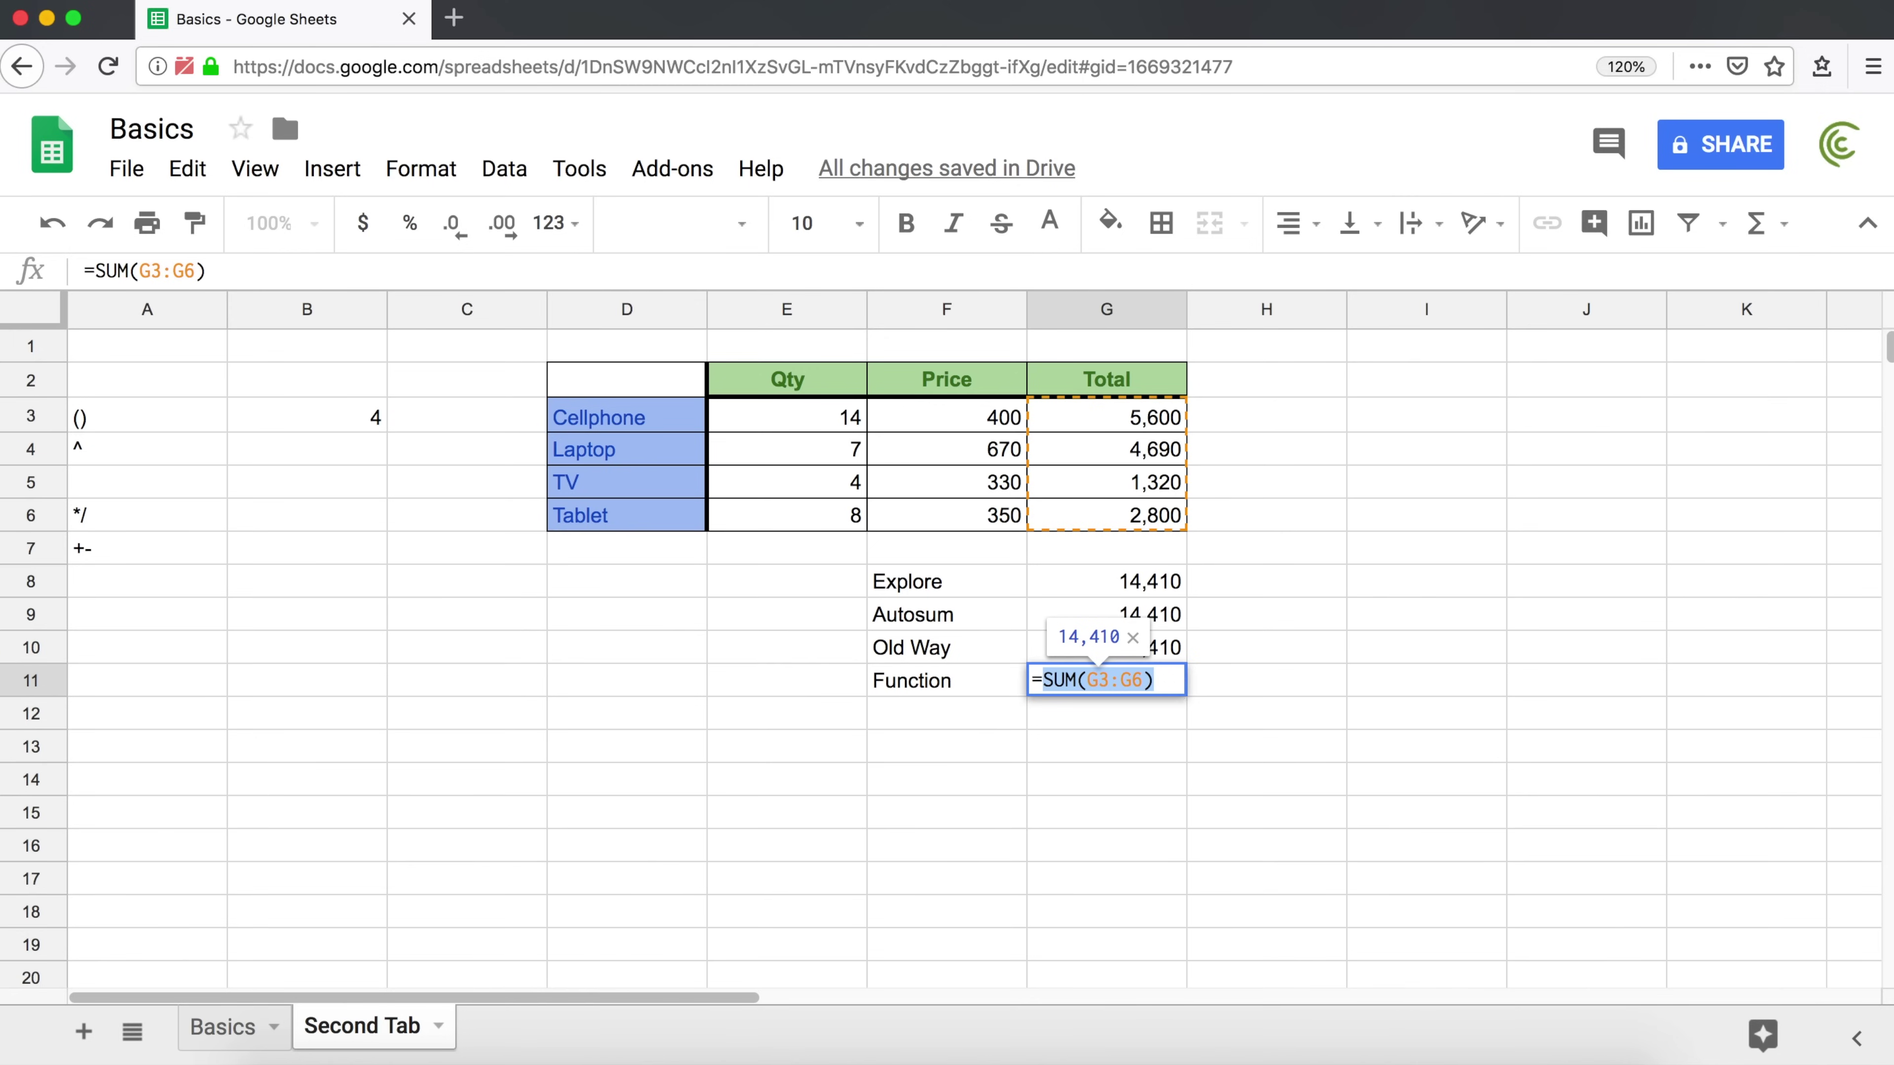
{"action": "key", "text": "Return"}
{"action": "key", "text": "Up"}
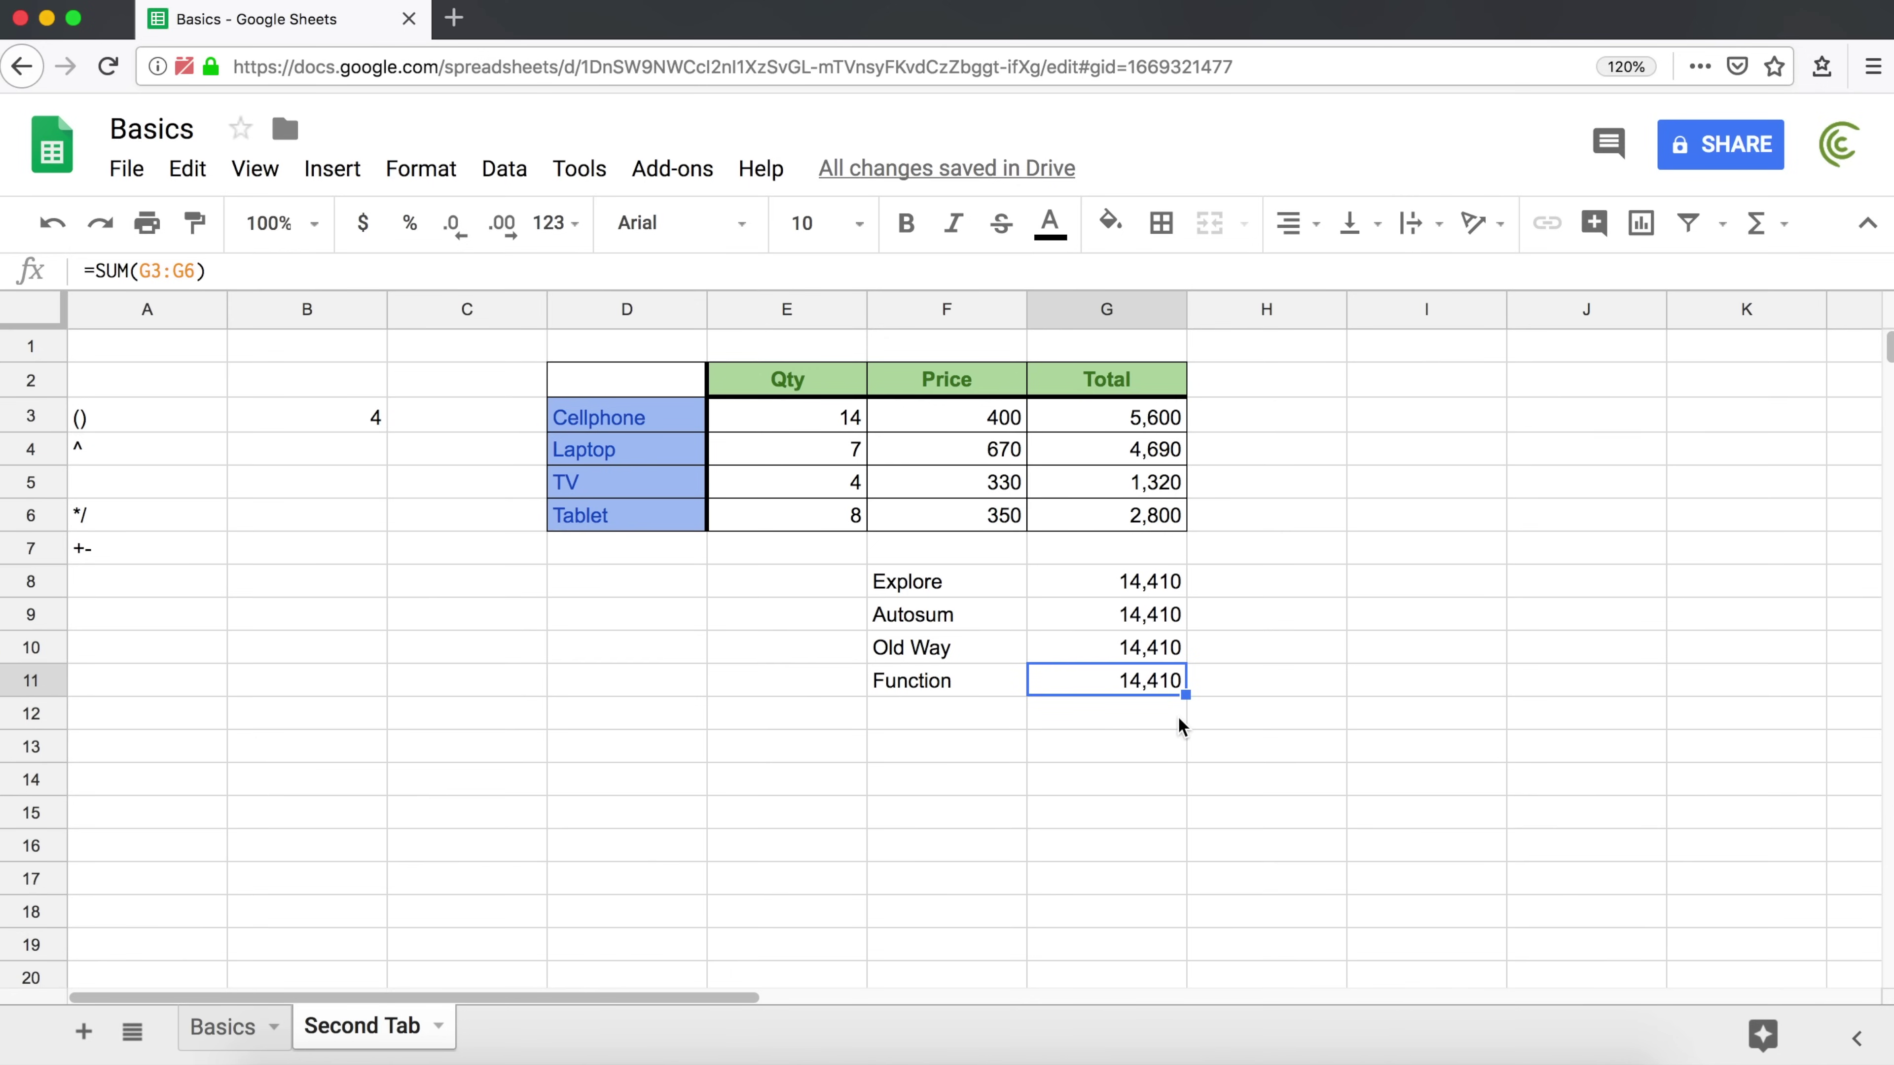
{"action": "double_click", "coordinate": [1122, 586]}
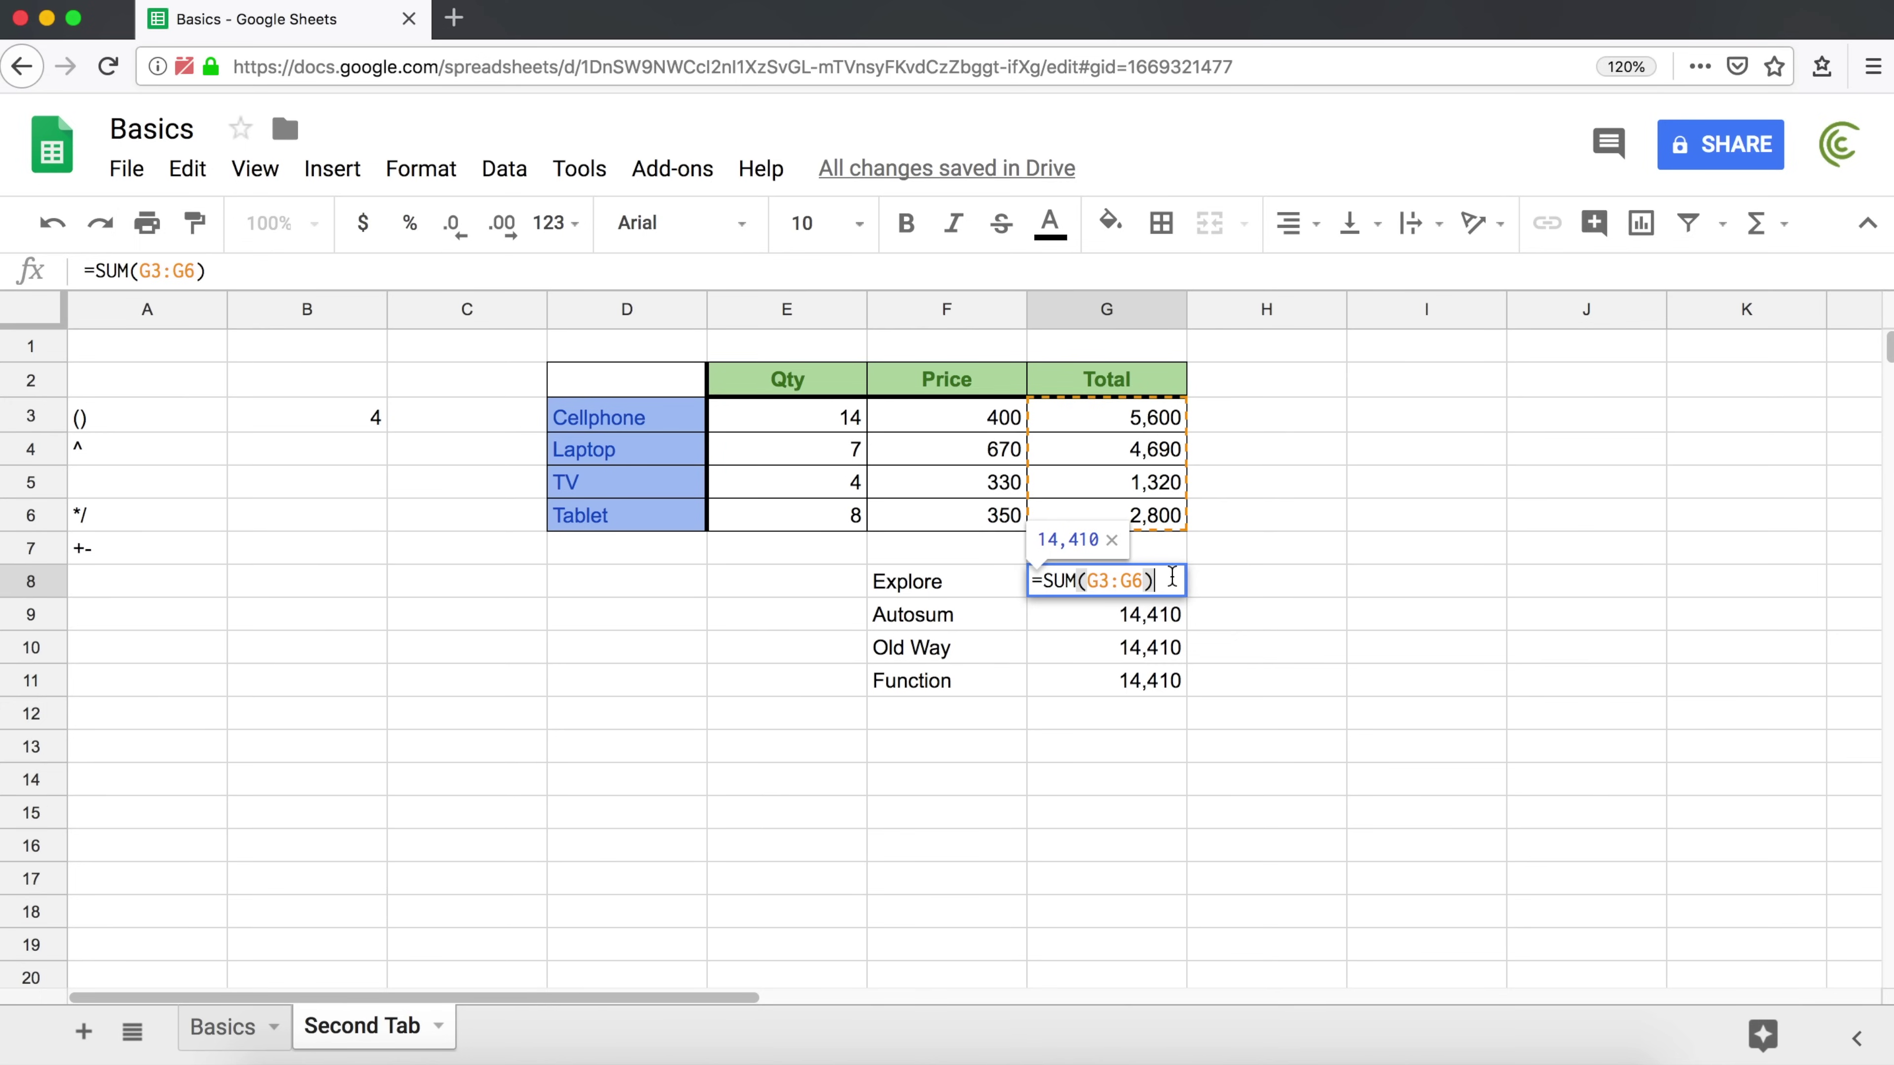
{"action": "left_click", "coordinate": [1153, 621]}
{"action": "double_click", "coordinate": [1153, 621]}
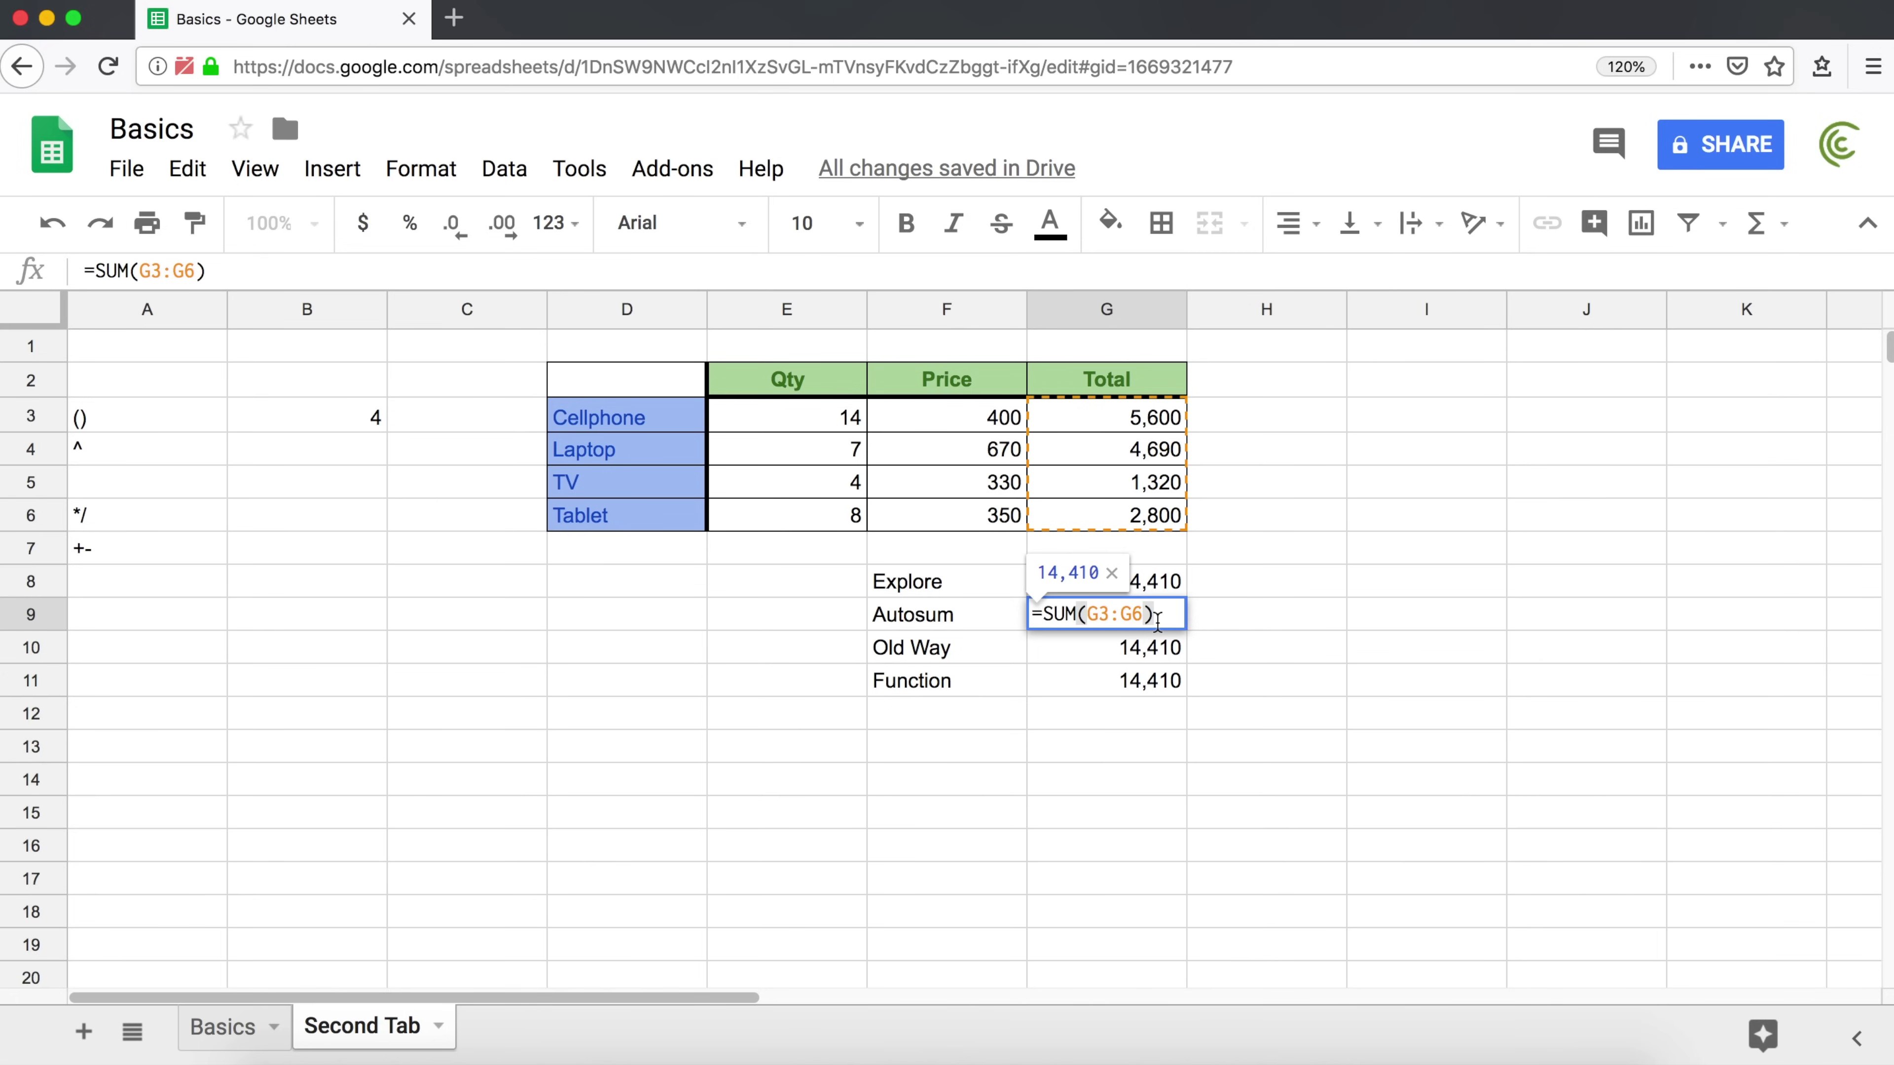
{"action": "key", "text": "Escape"}
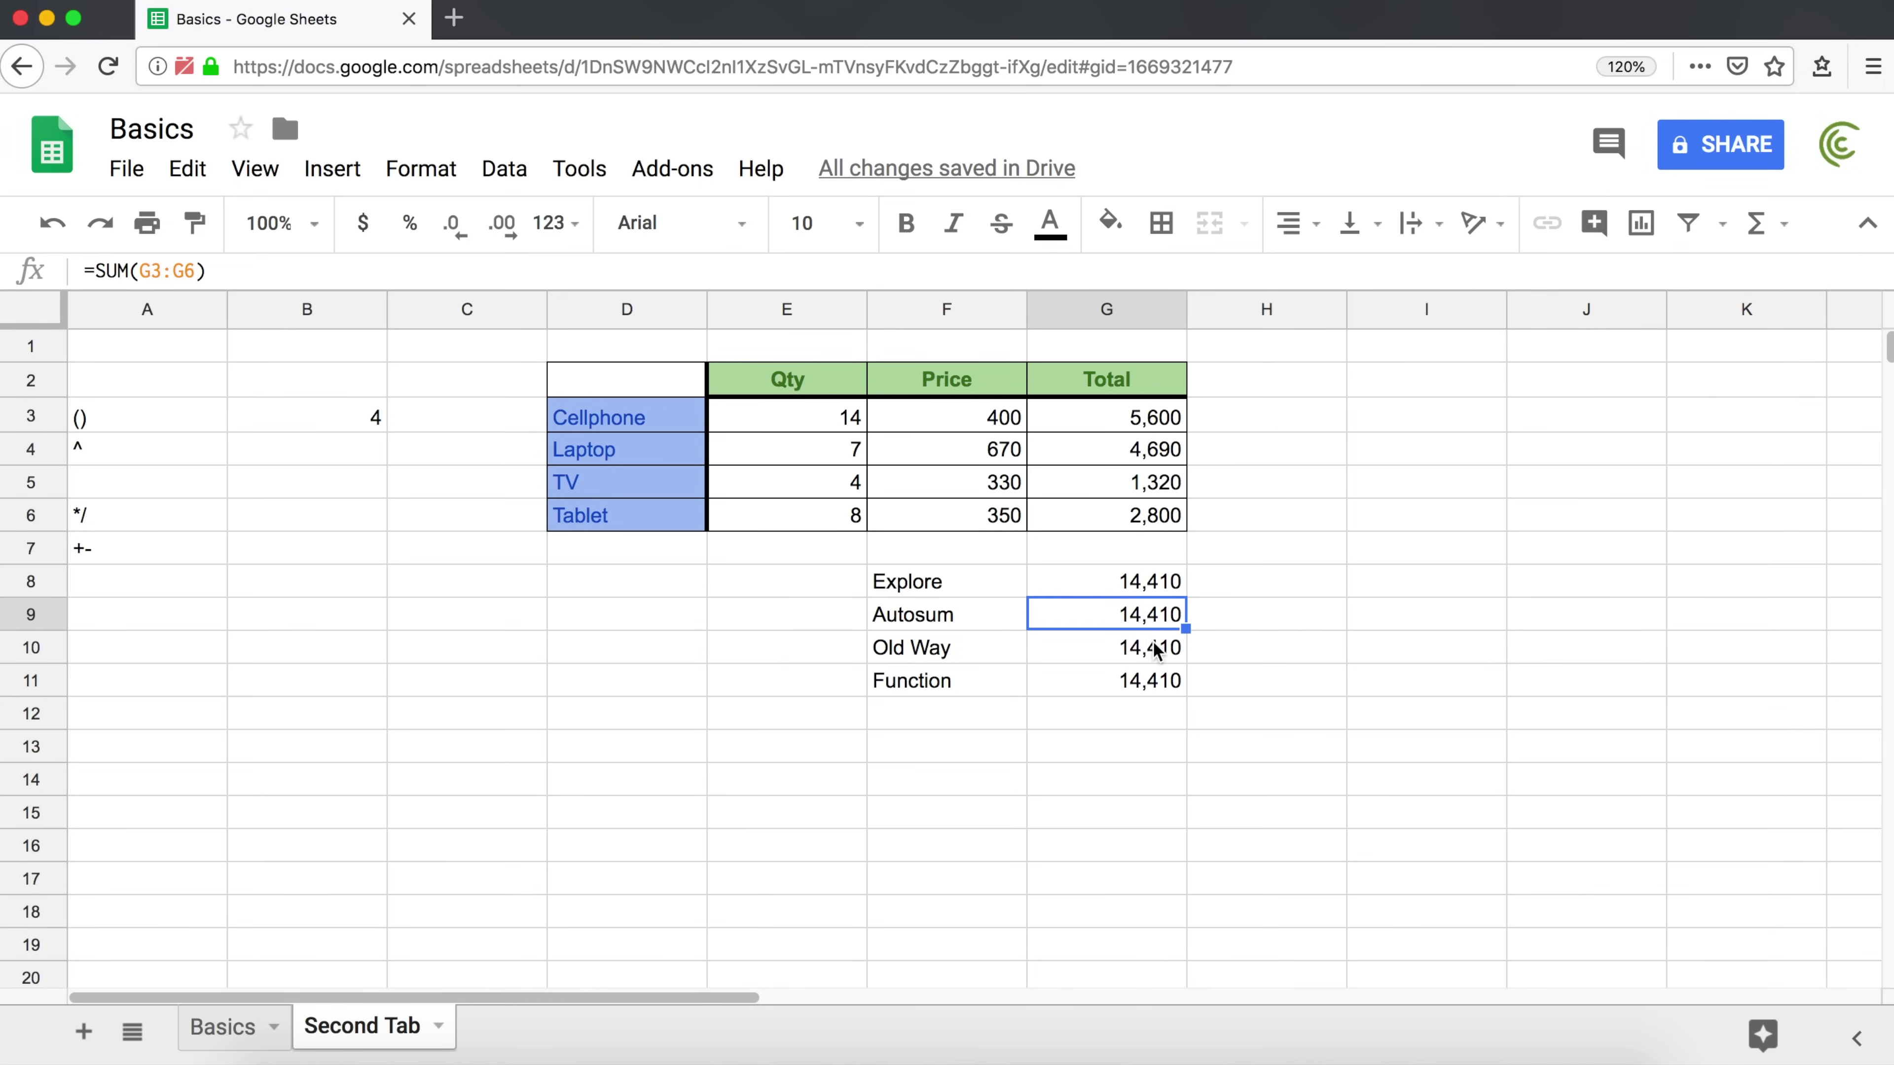
{"action": "left_click", "coordinate": [1155, 647]}
{"action": "double_click", "coordinate": [1156, 648]}
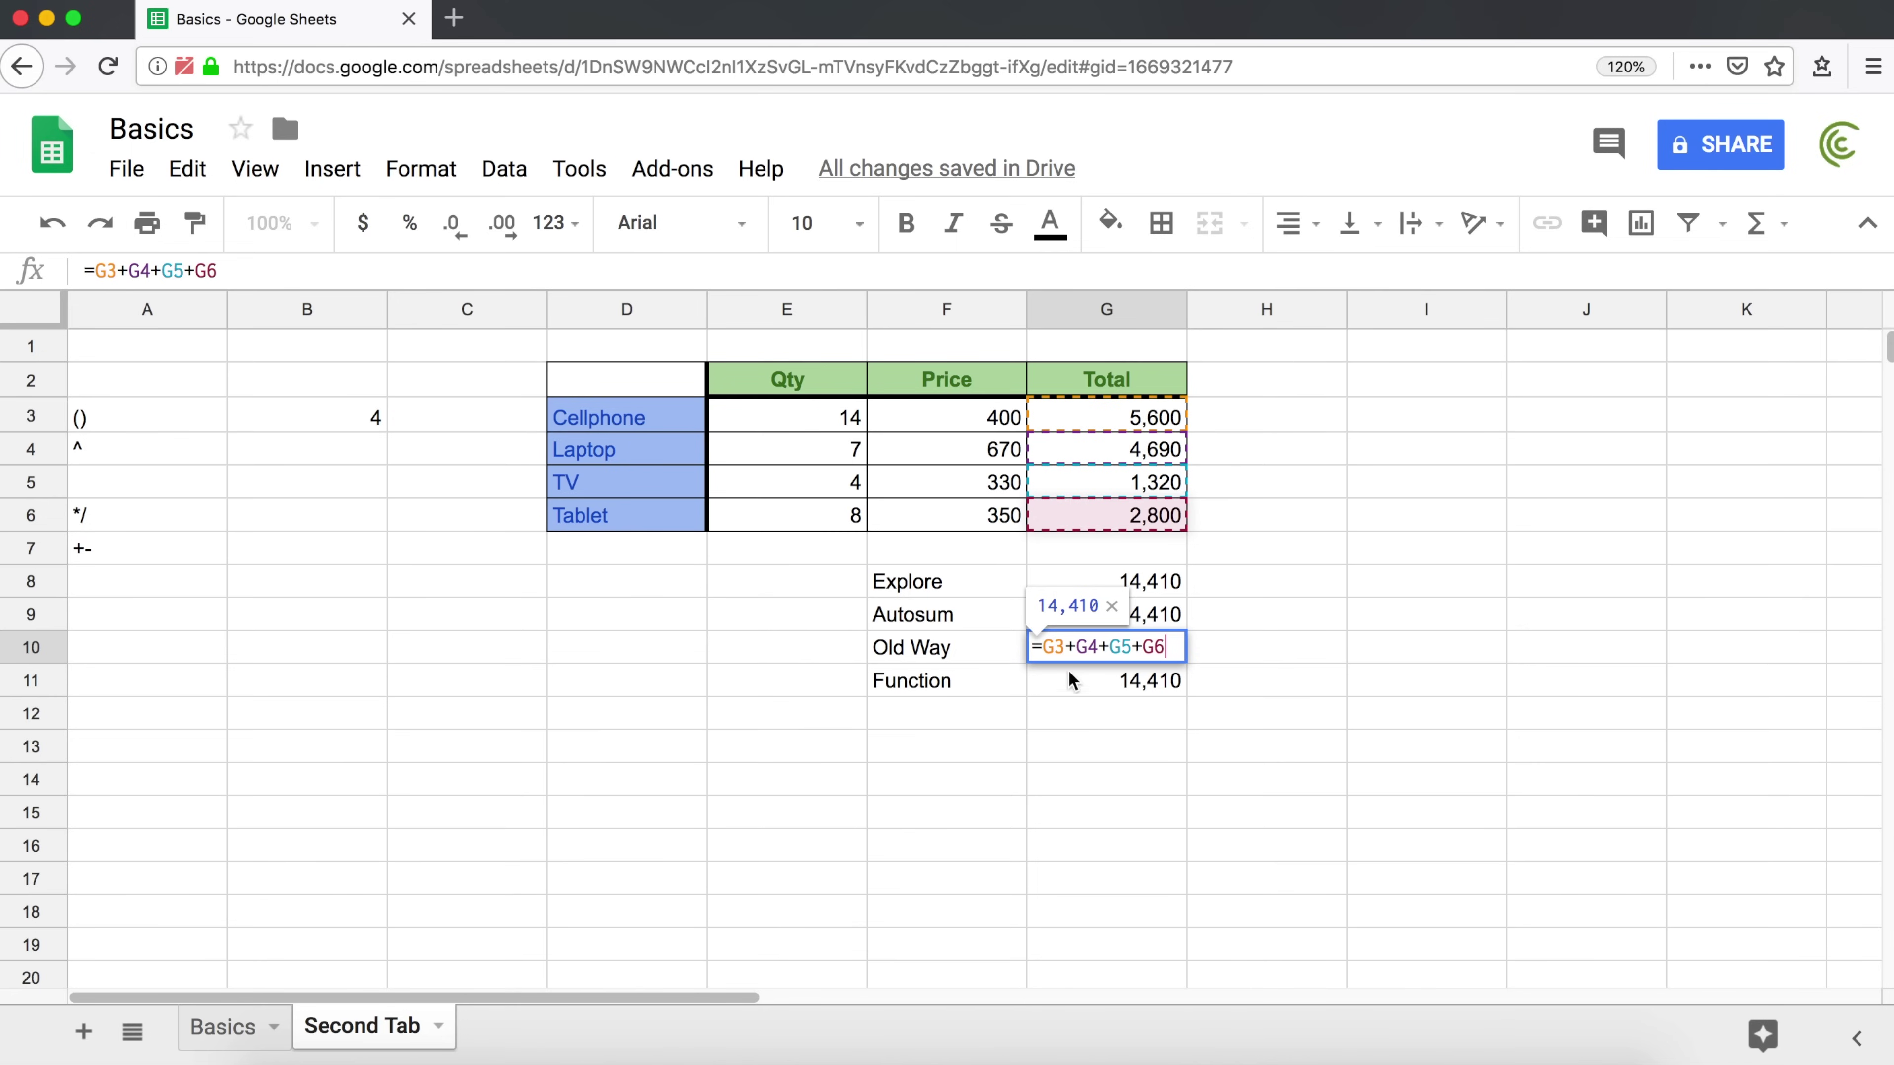
{"action": "left_click", "coordinate": [929, 650]}
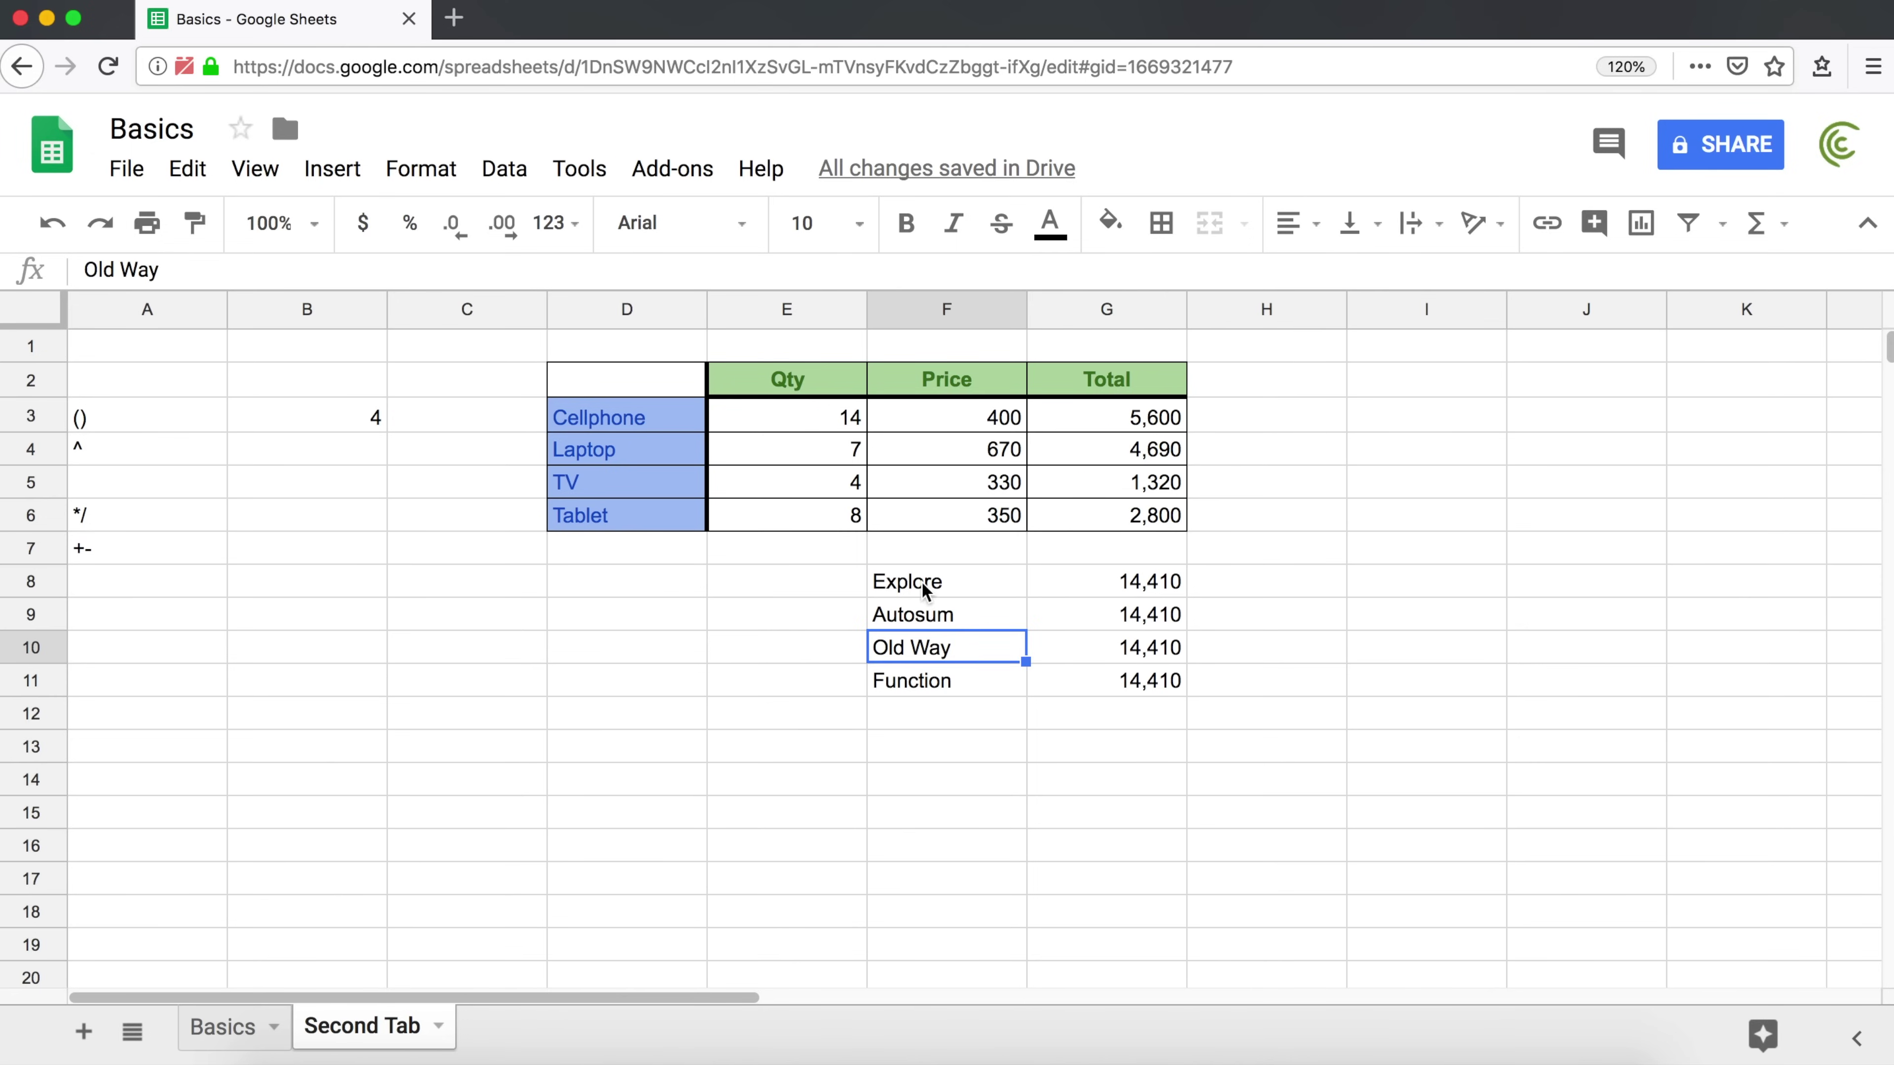
{"action": "left_click_drag", "start_coordinate": [922, 582], "coordinate": [933, 630]}
{"action": "left_click", "coordinate": [960, 684]}
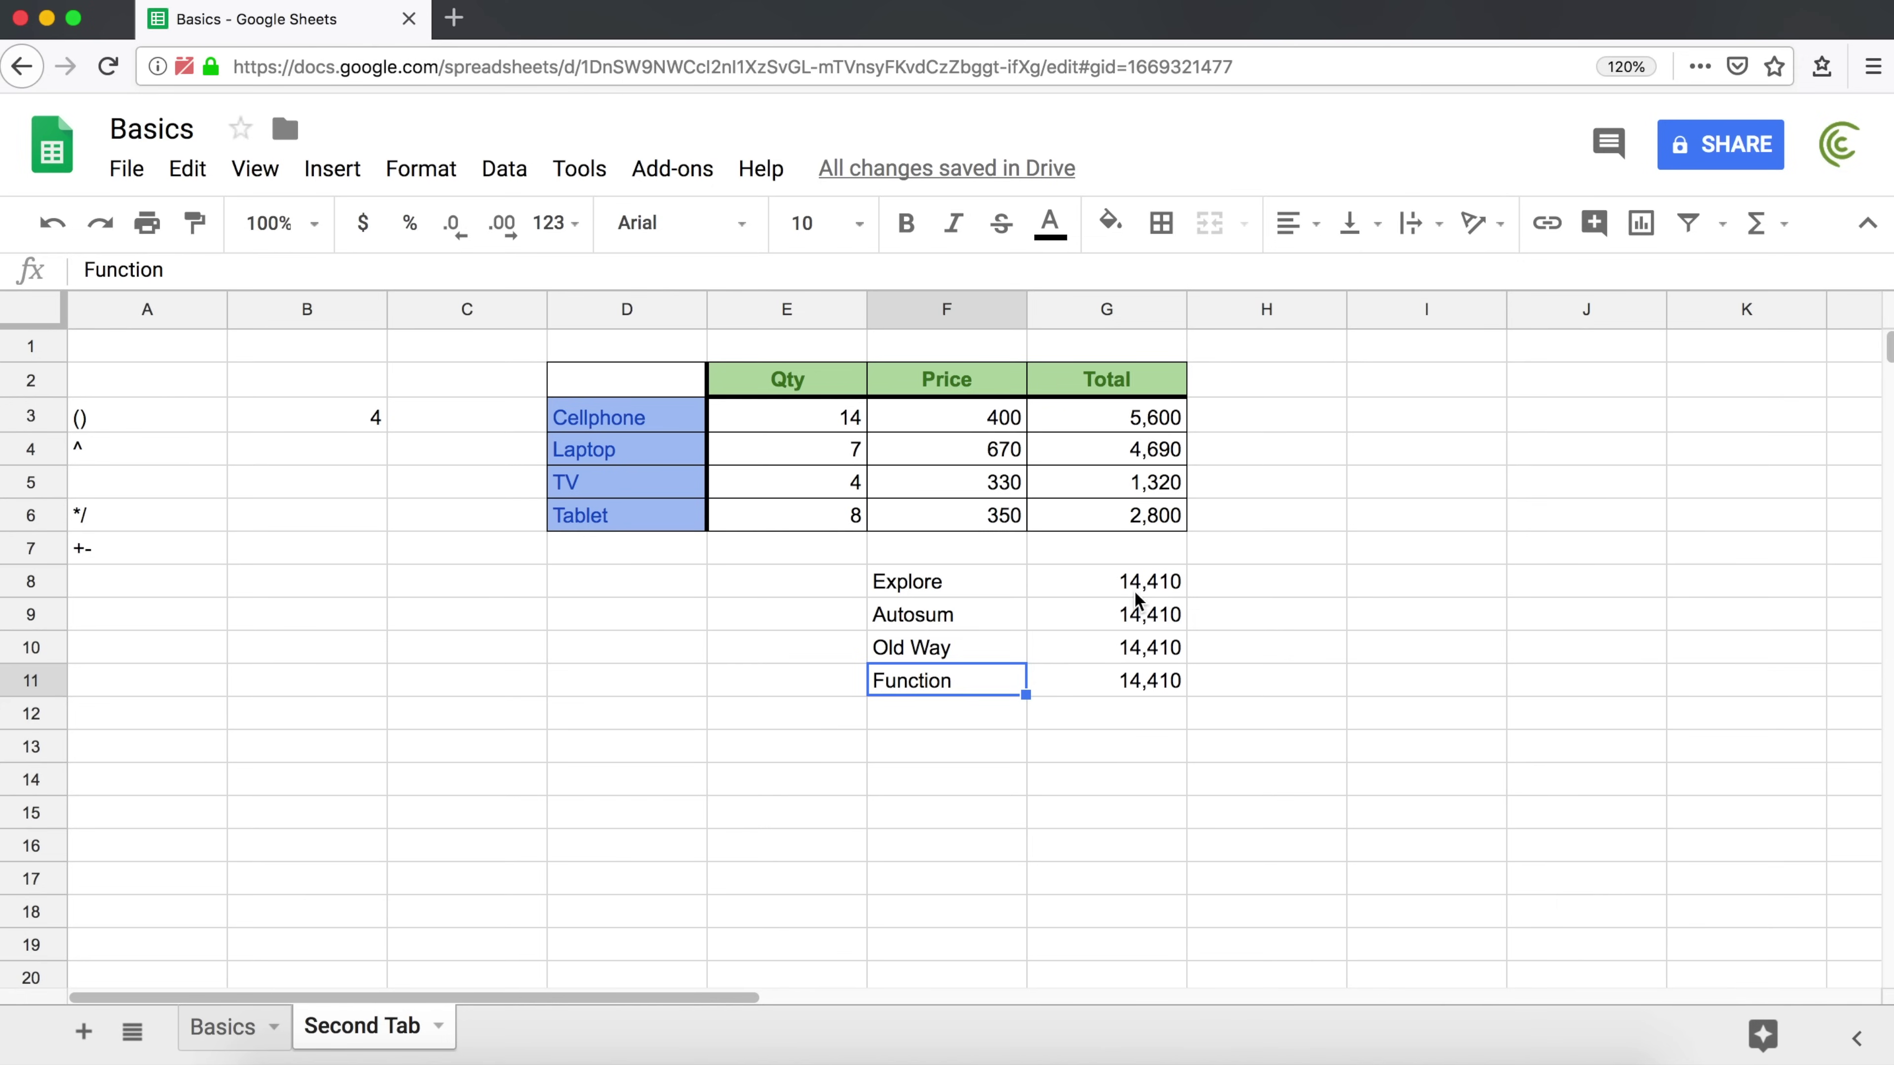
{"action": "left_click", "coordinate": [1143, 685]}
{"action": "double_click", "coordinate": [1144, 685]}
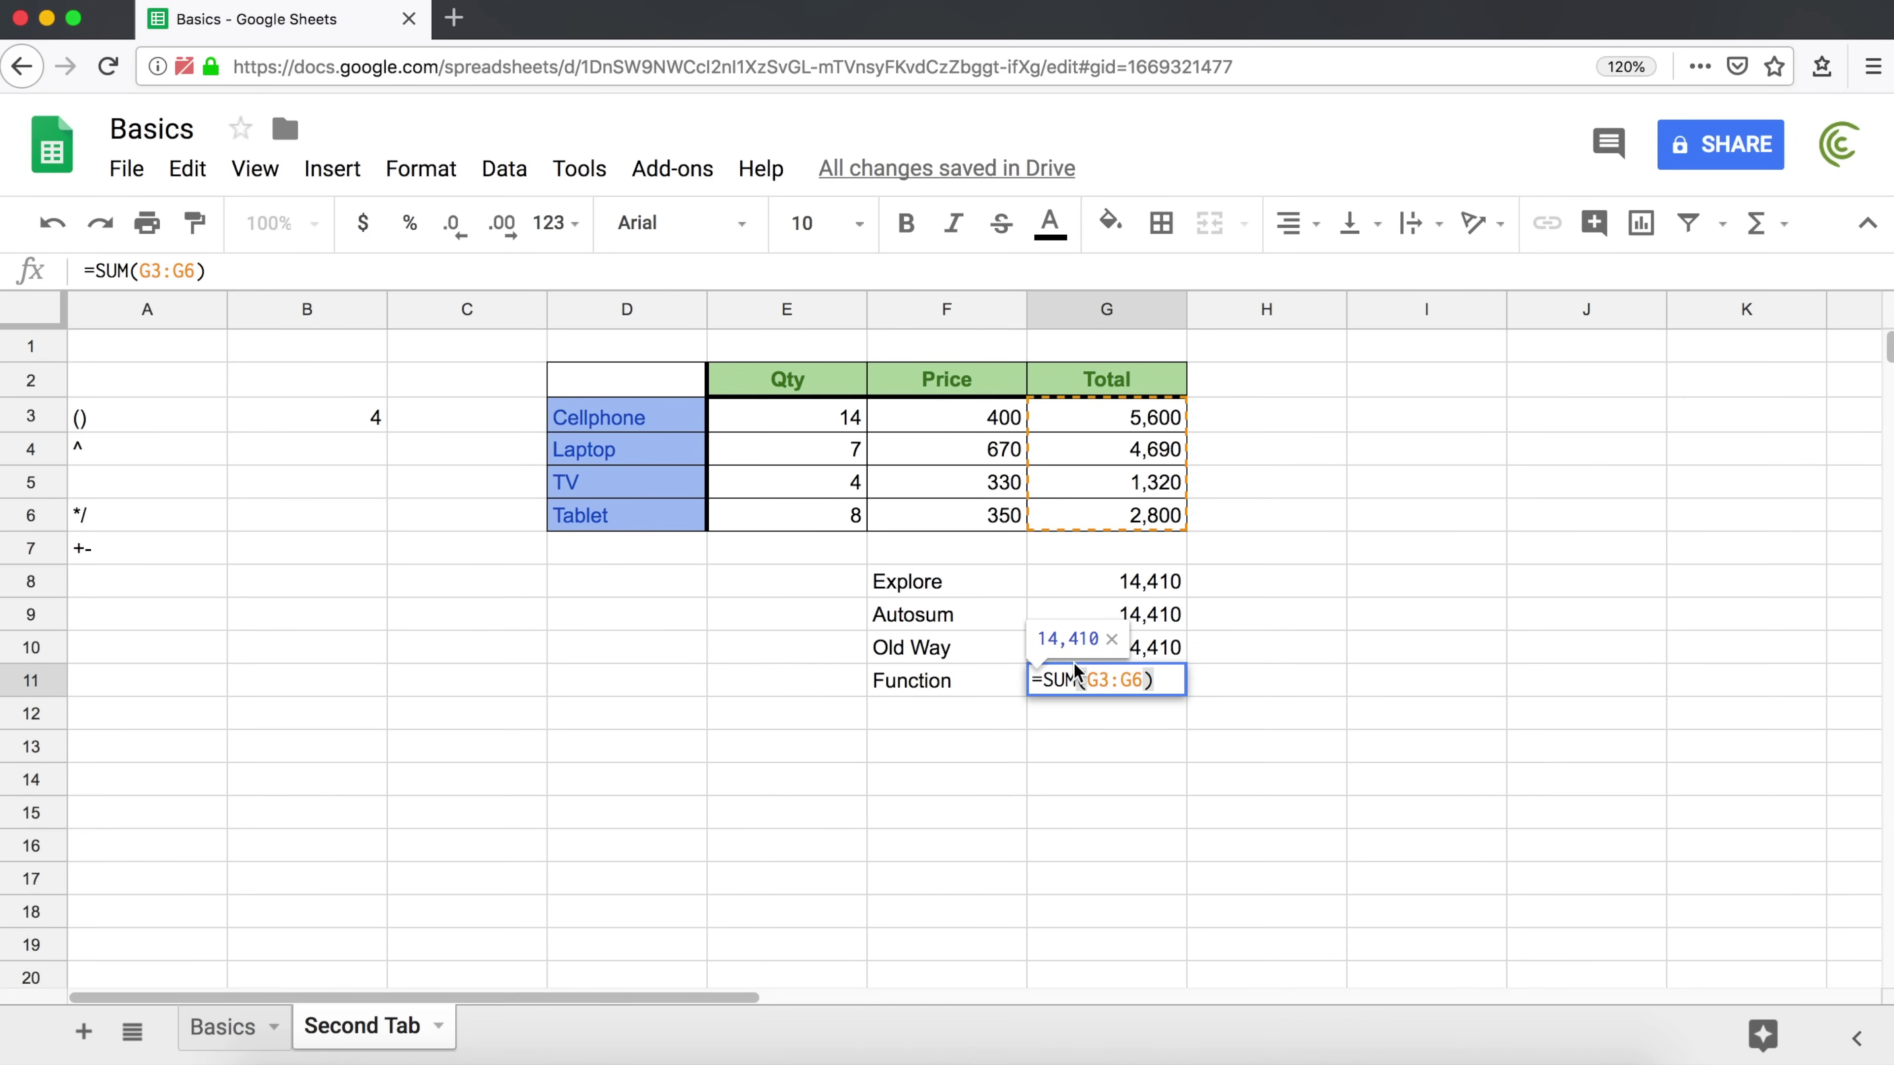
{"action": "key", "text": "Escape"}
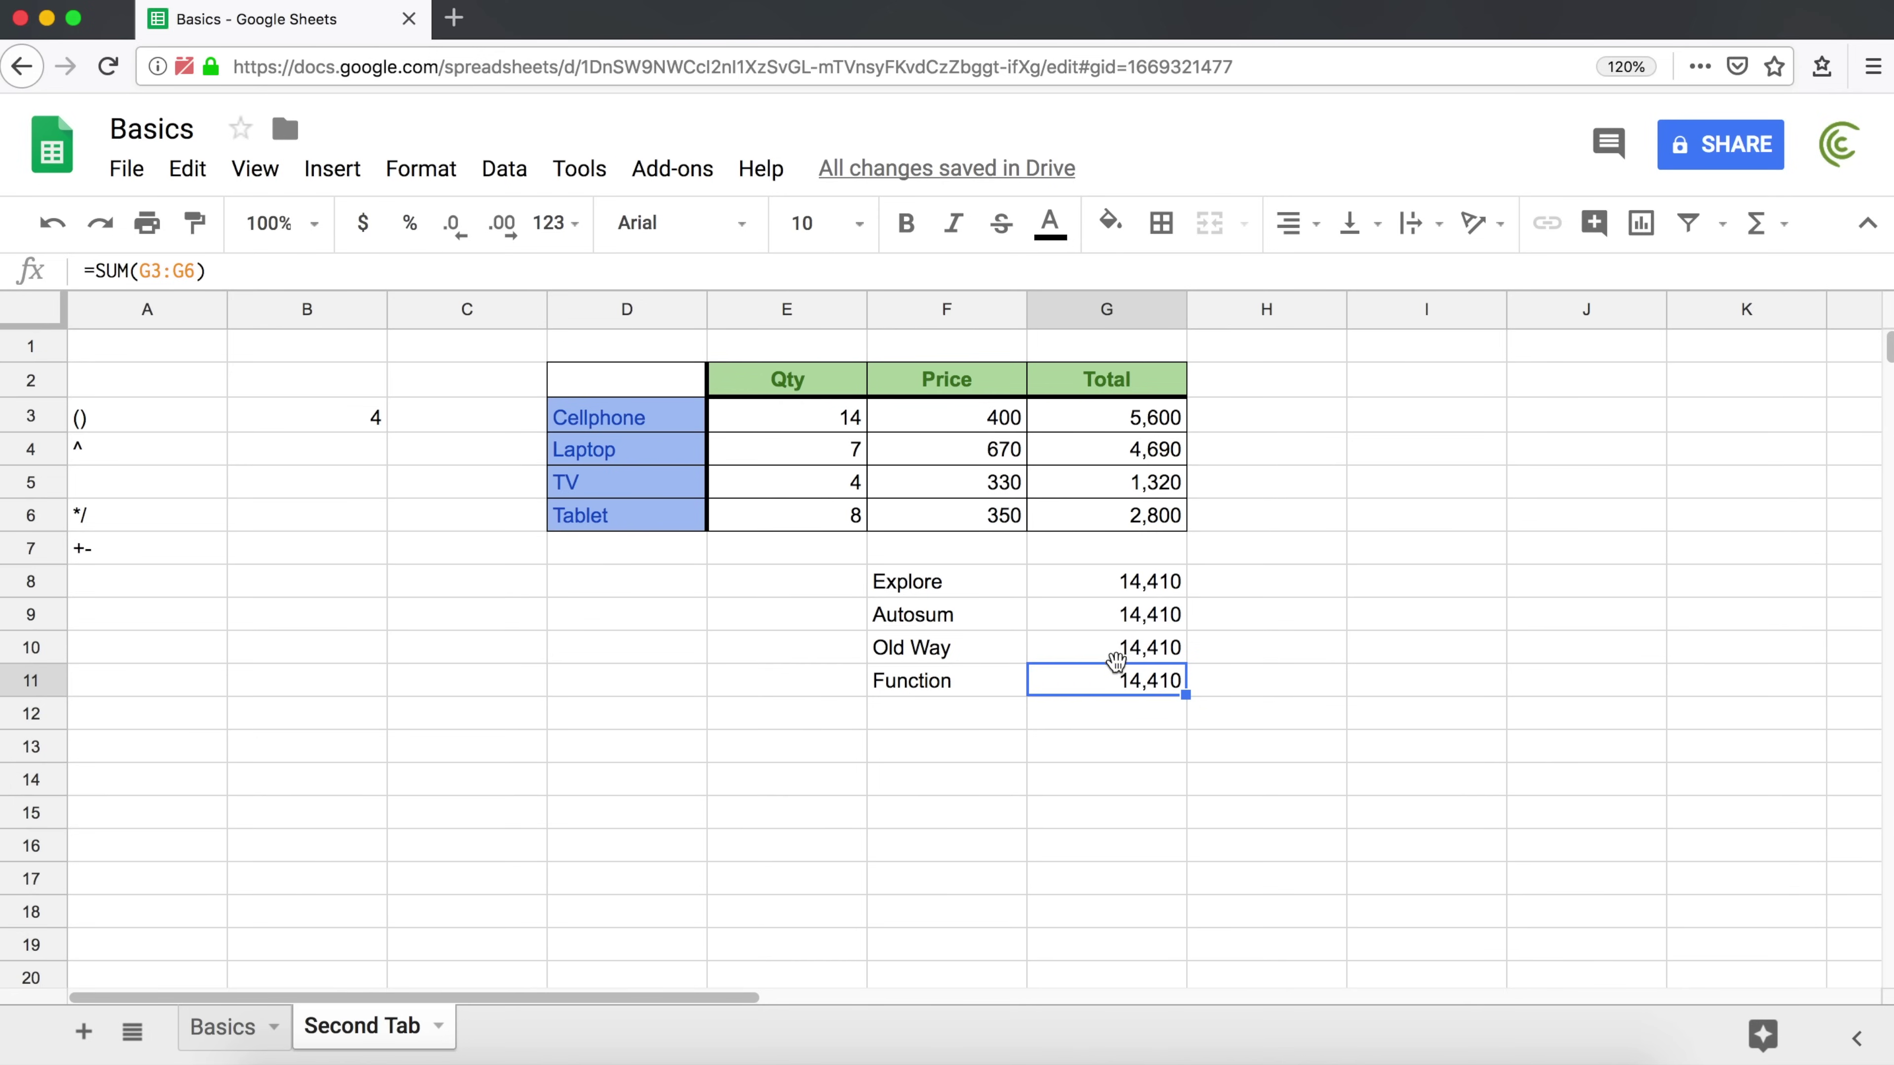
{"action": "double_click", "coordinate": [1121, 647]}
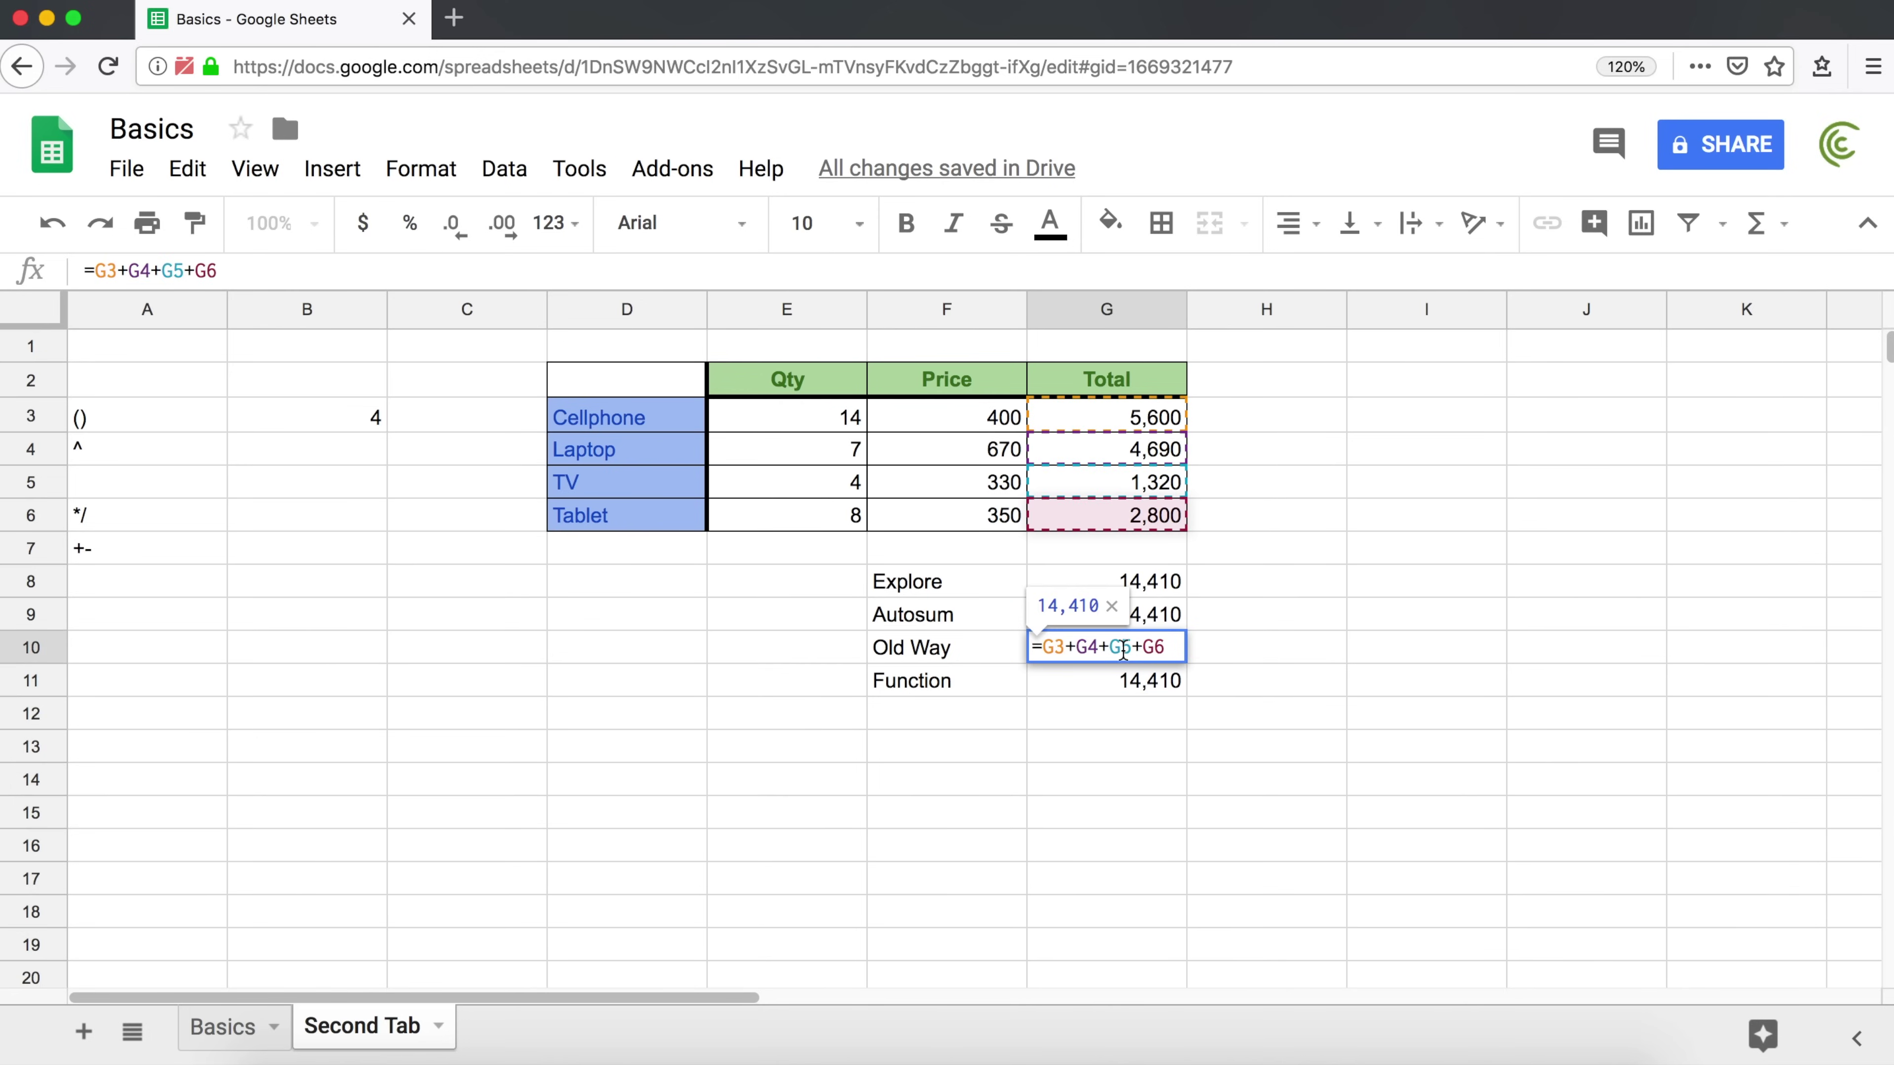
{"action": "key", "text": "Escape"}
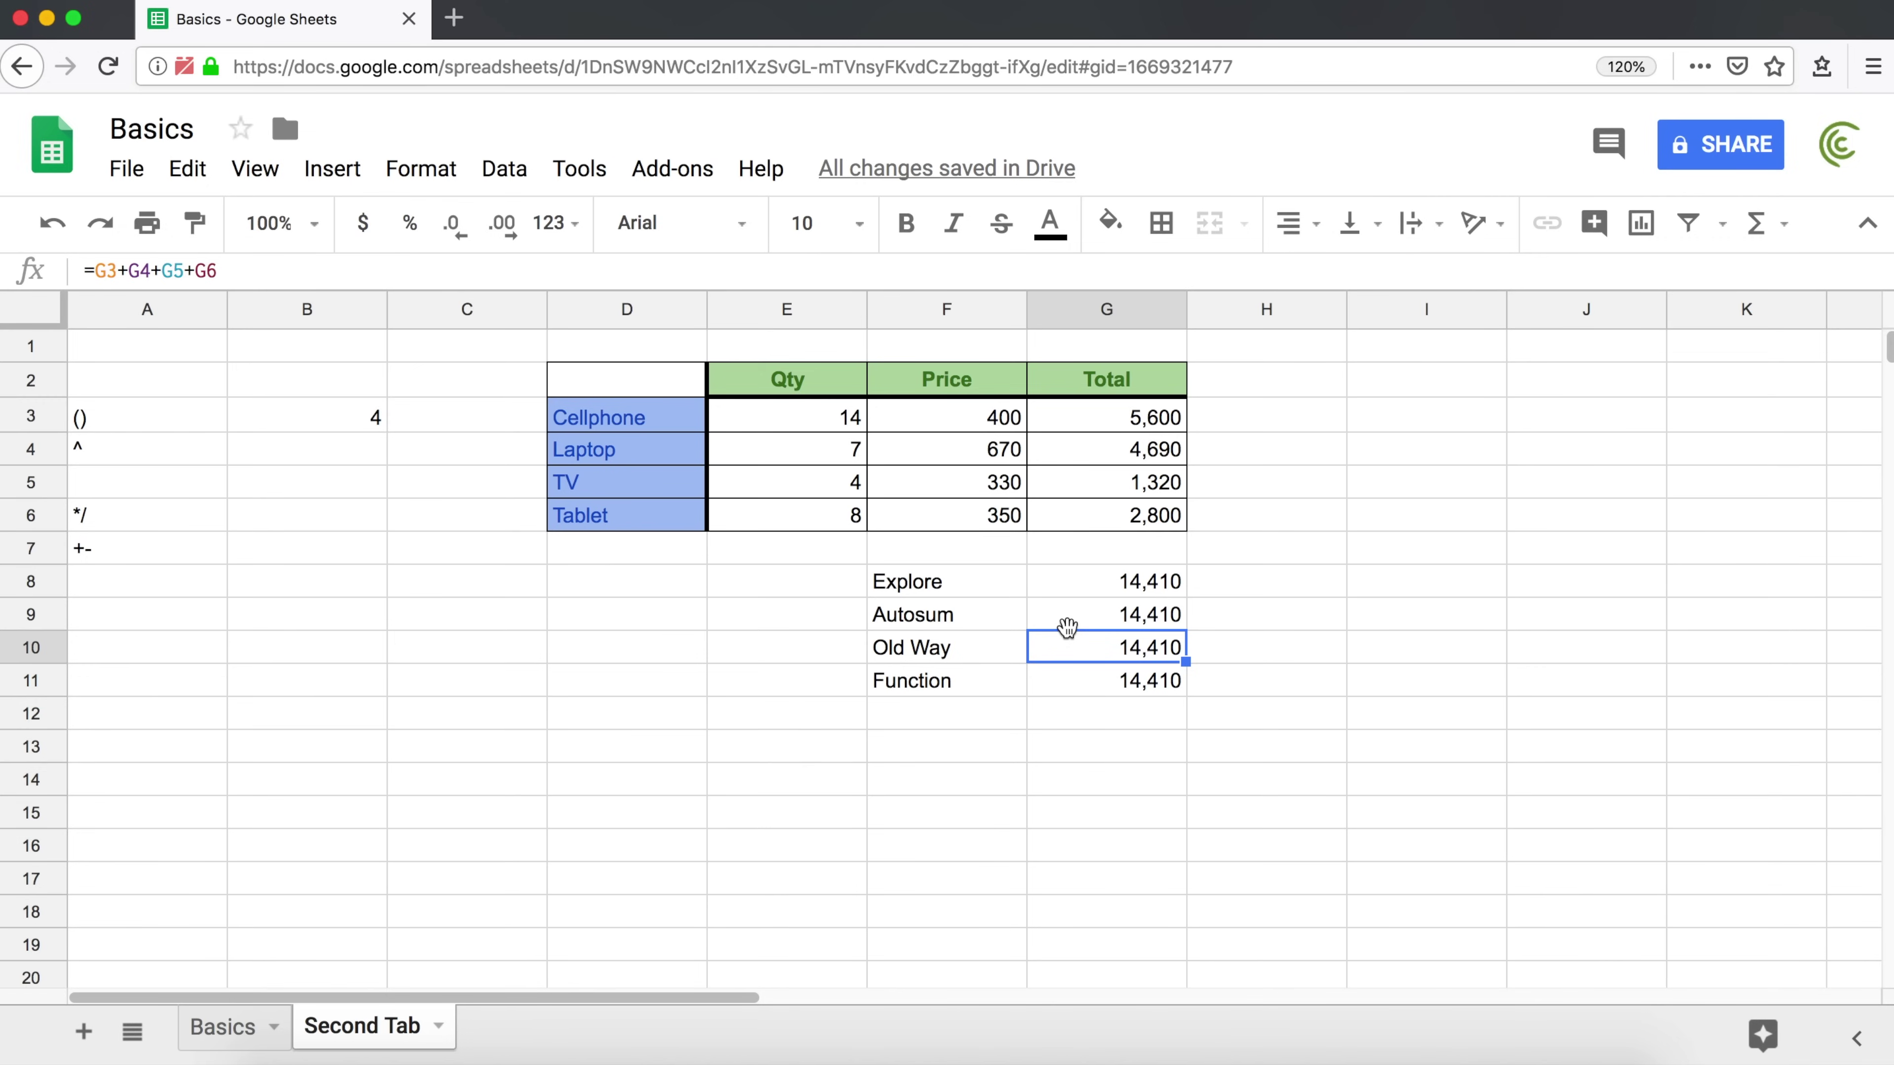
{"action": "right_click", "coordinate": [34, 493]}
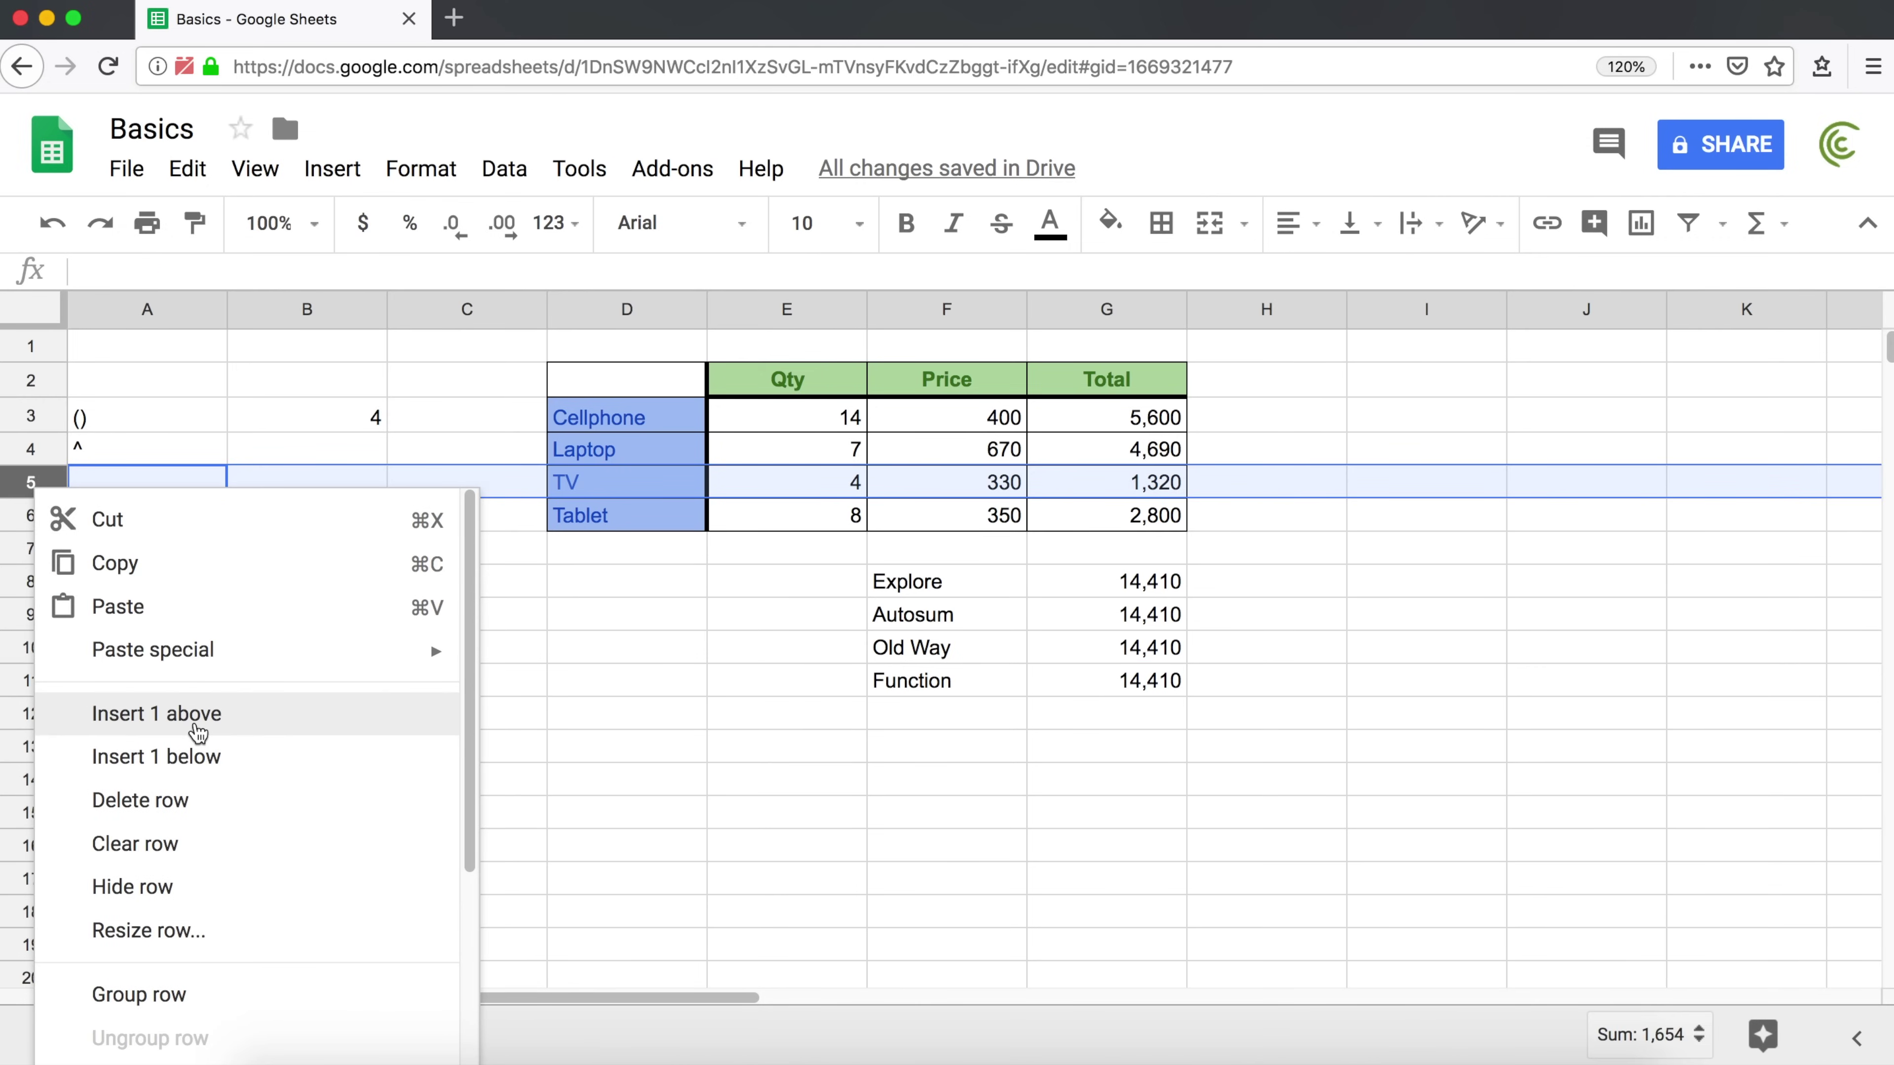
- Insert an External Drive row above TV with Qty 23, Price 80 and a 1,840 total
{"action": "left_click", "coordinate": [198, 733]}
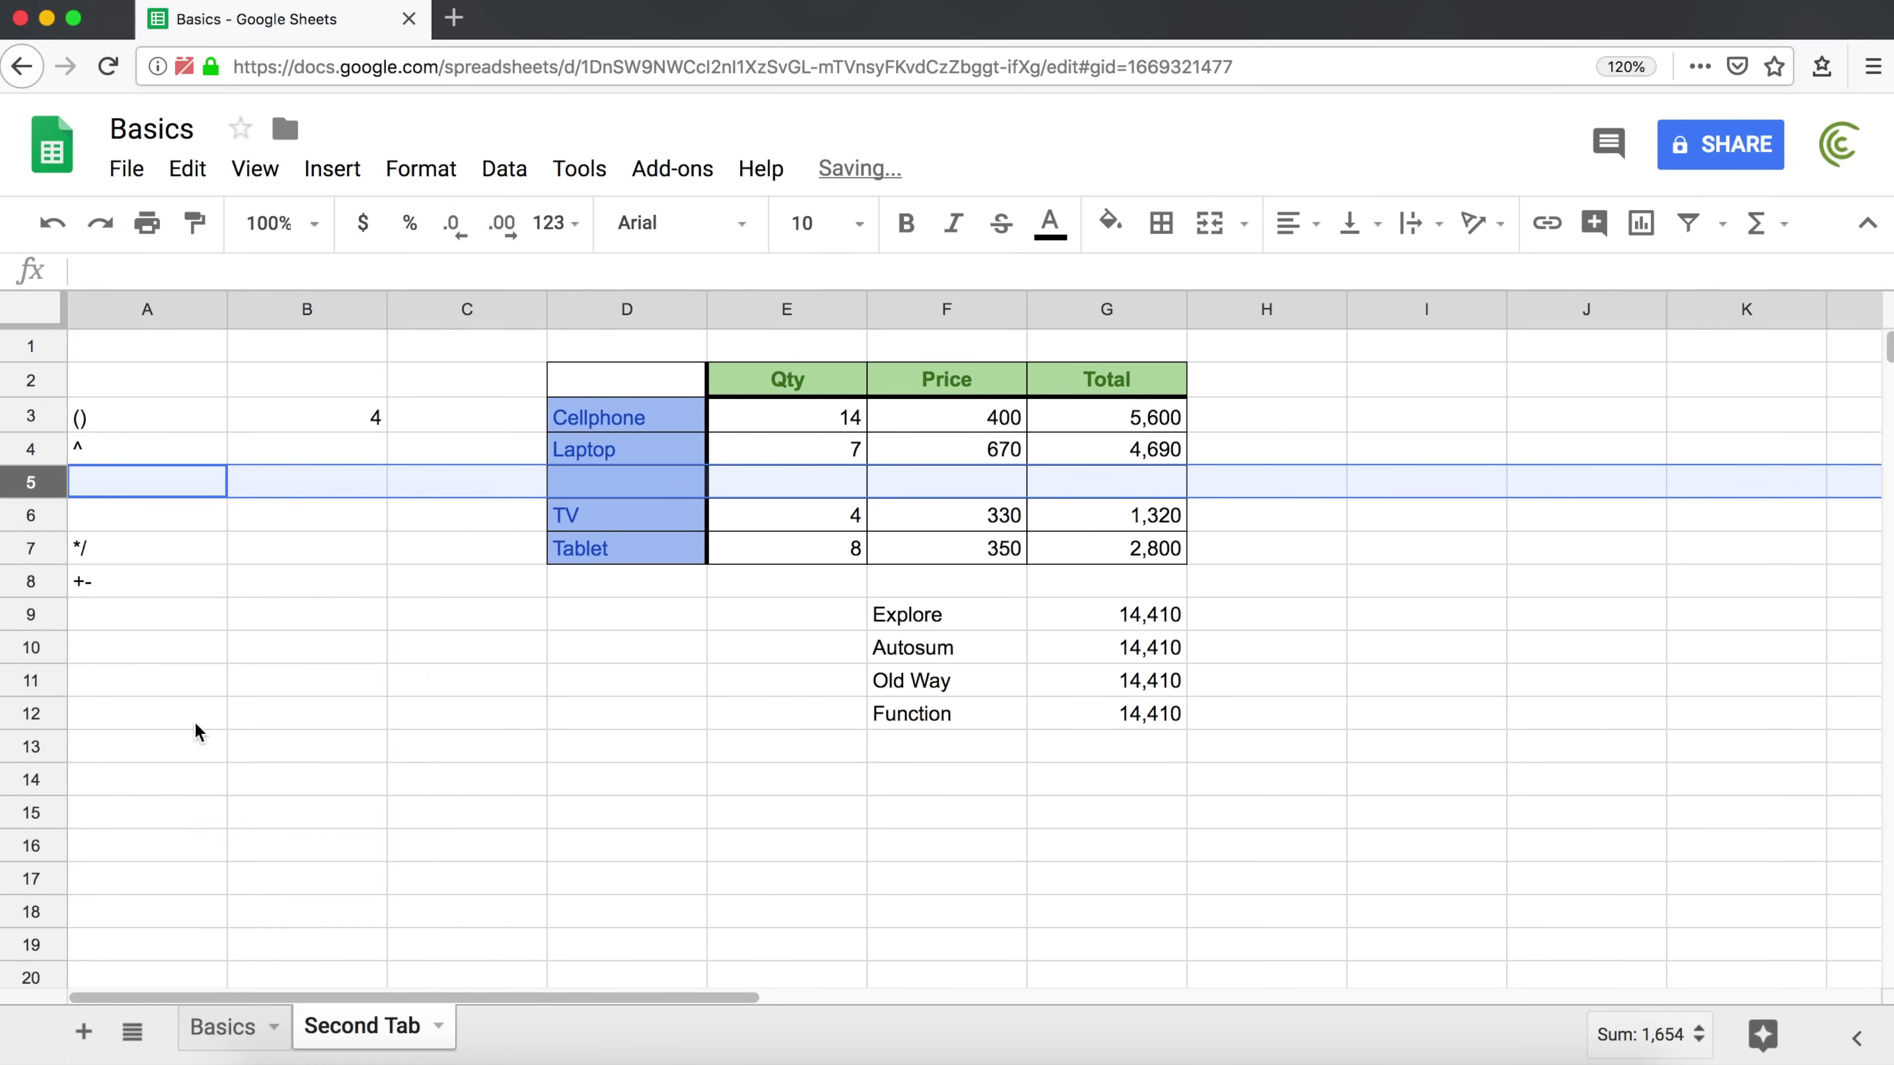
{"action": "left_click", "coordinate": [624, 489]}
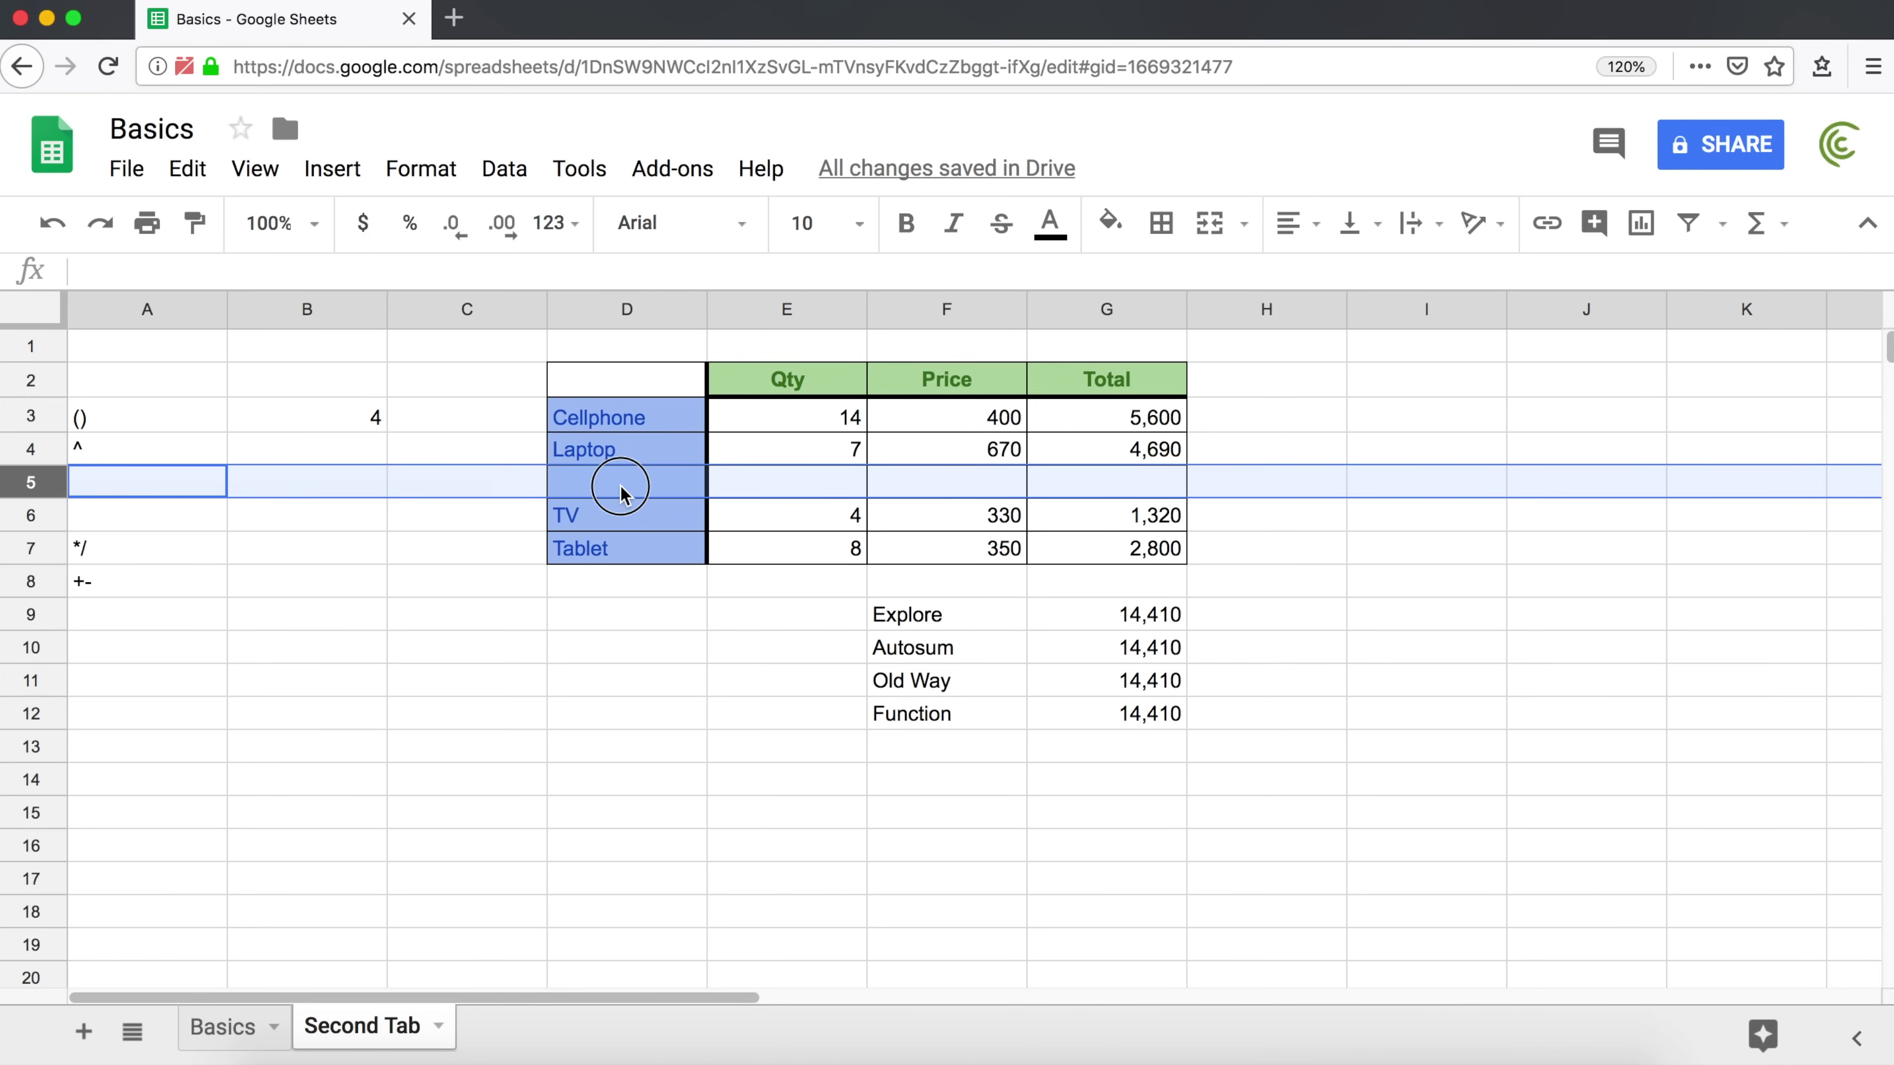
{"action": "type", "text": "Ex"}
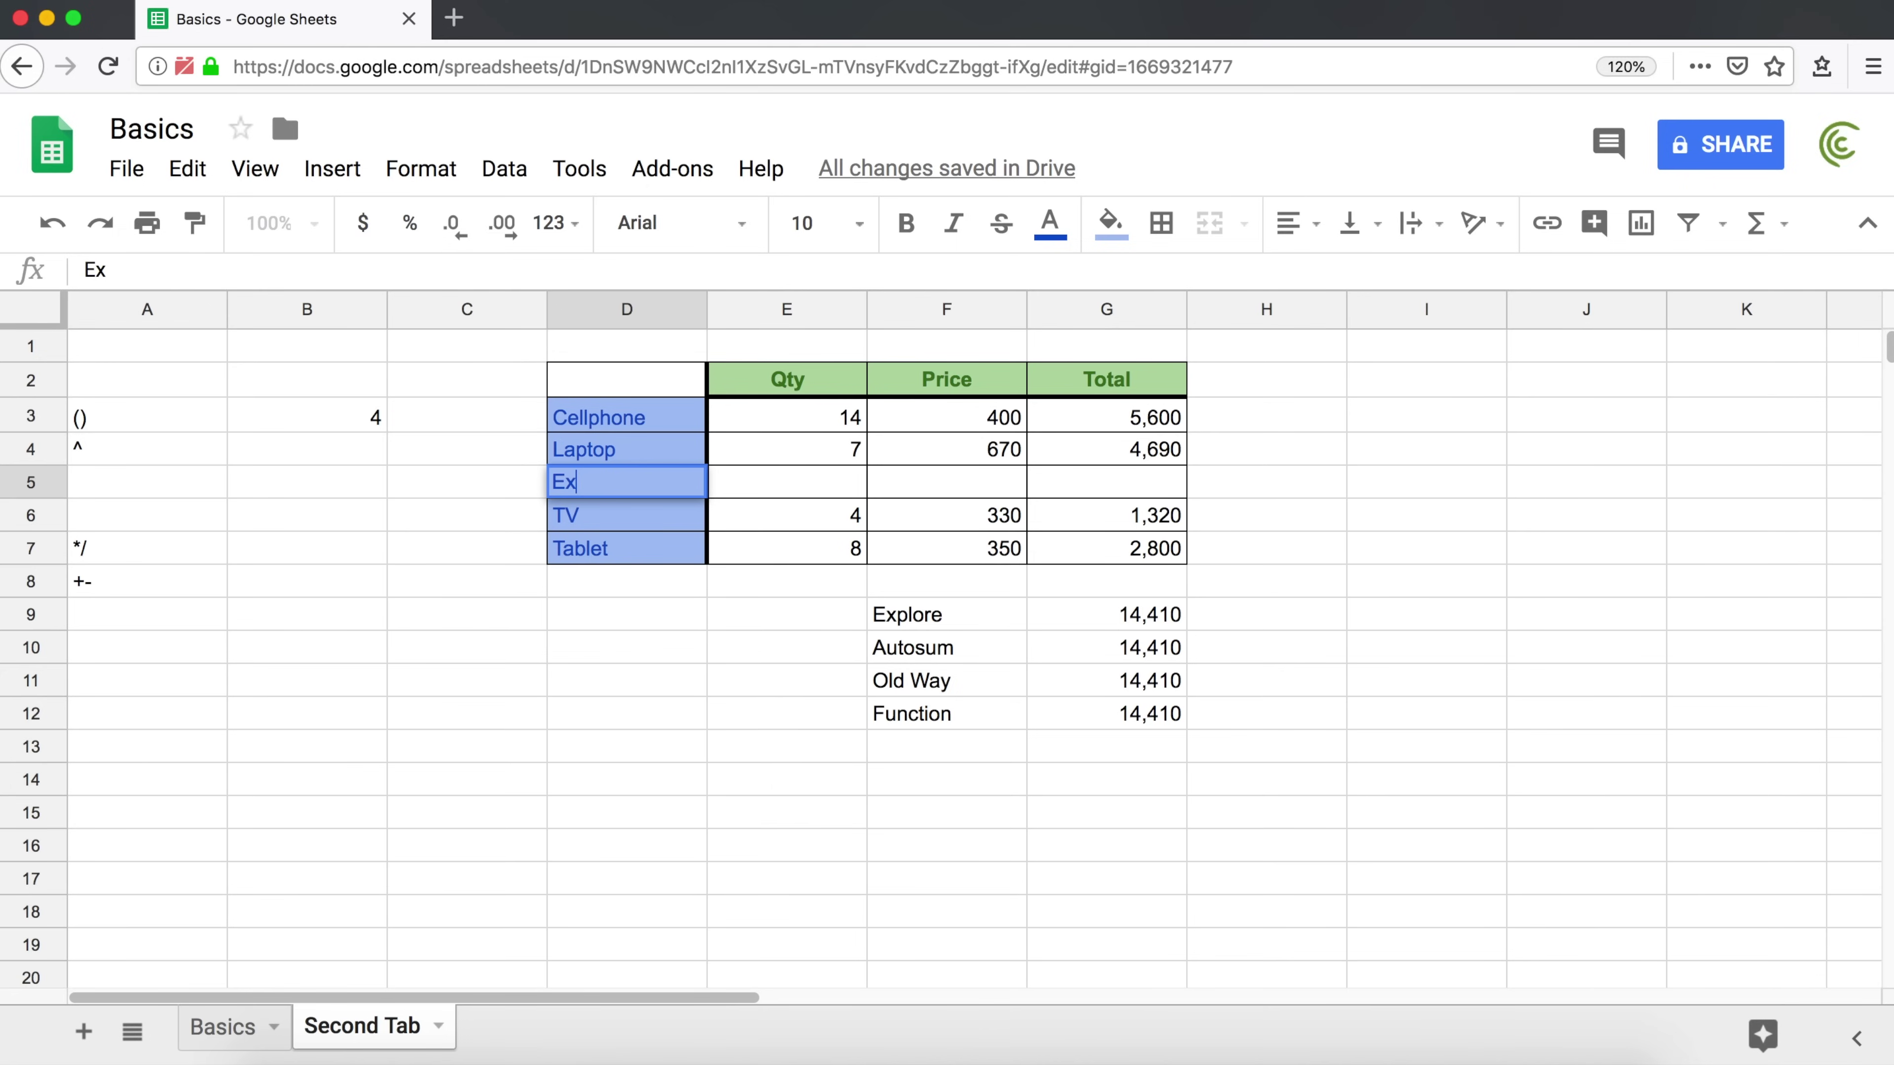
{"action": "type", "text": "ternal Dri"}
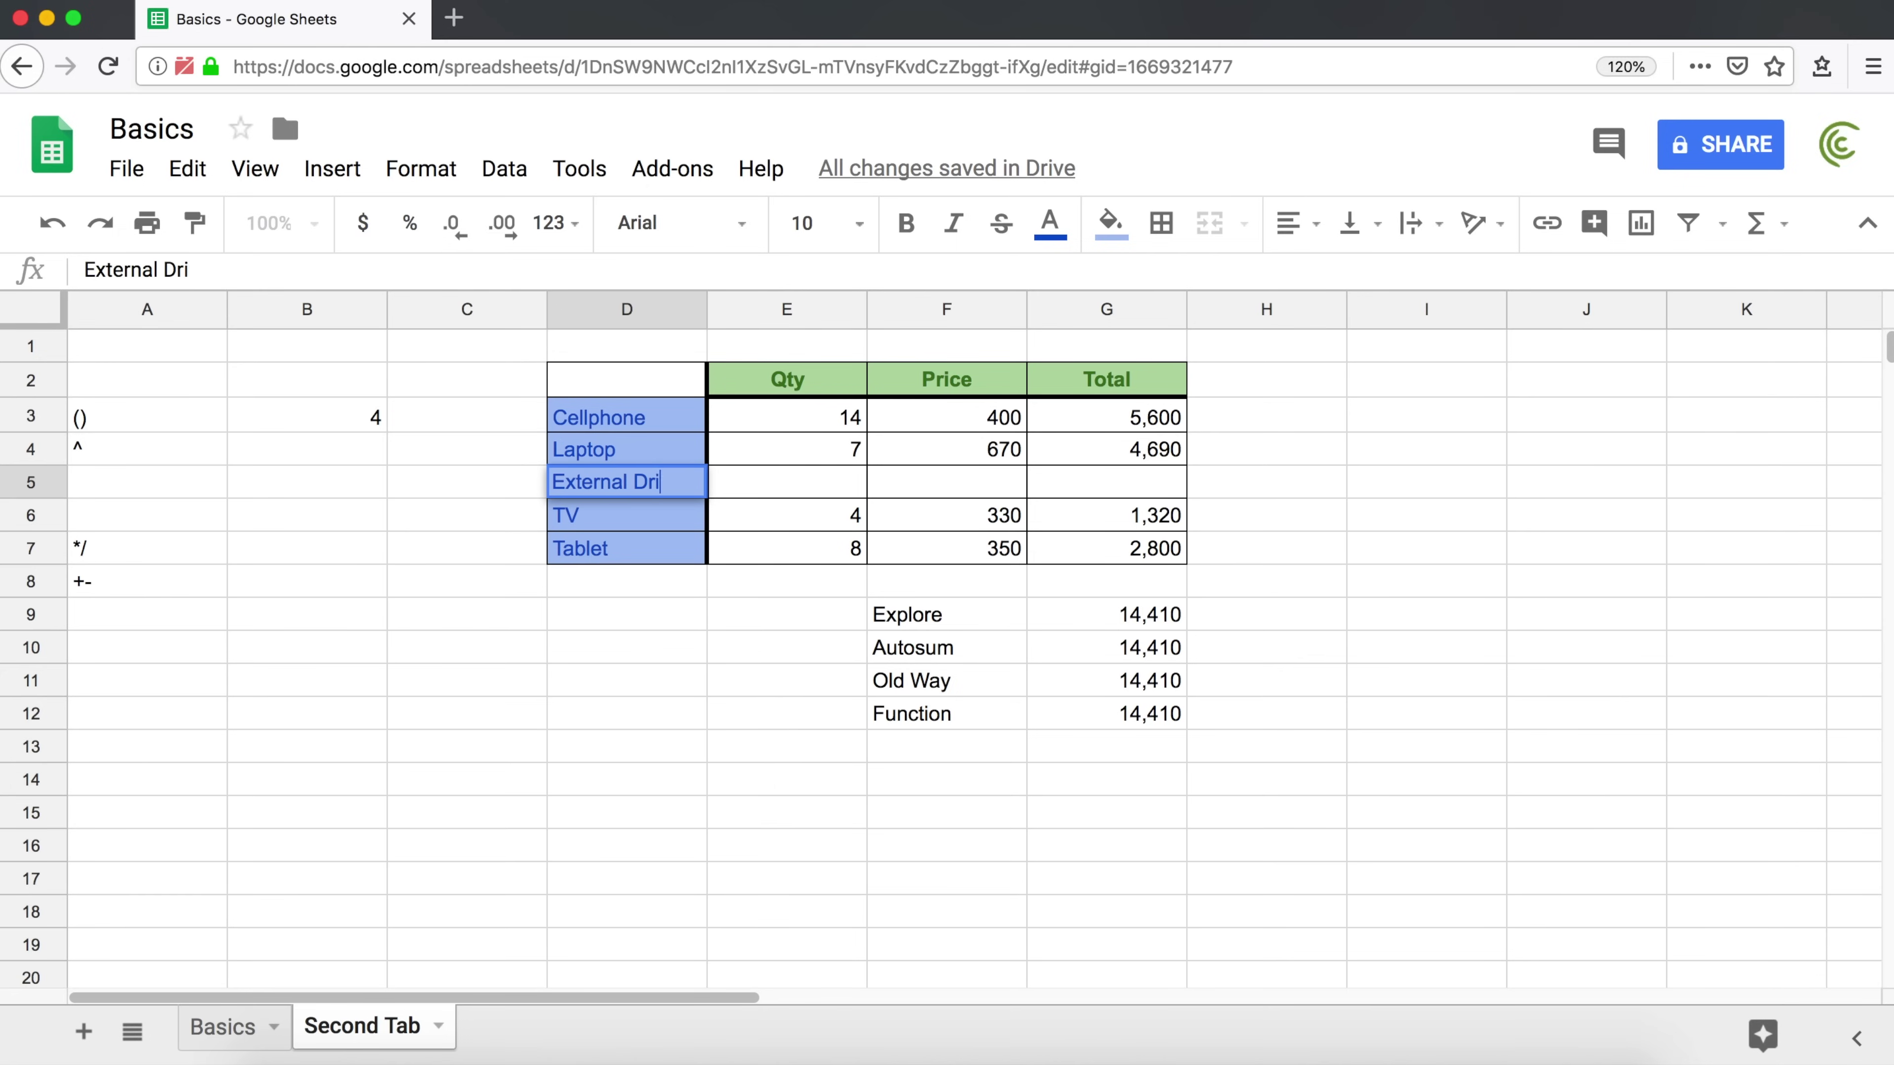
{"action": "type", "text": "ve"}
{"action": "key", "text": "Tab"}
{"action": "type", "text": "23"}
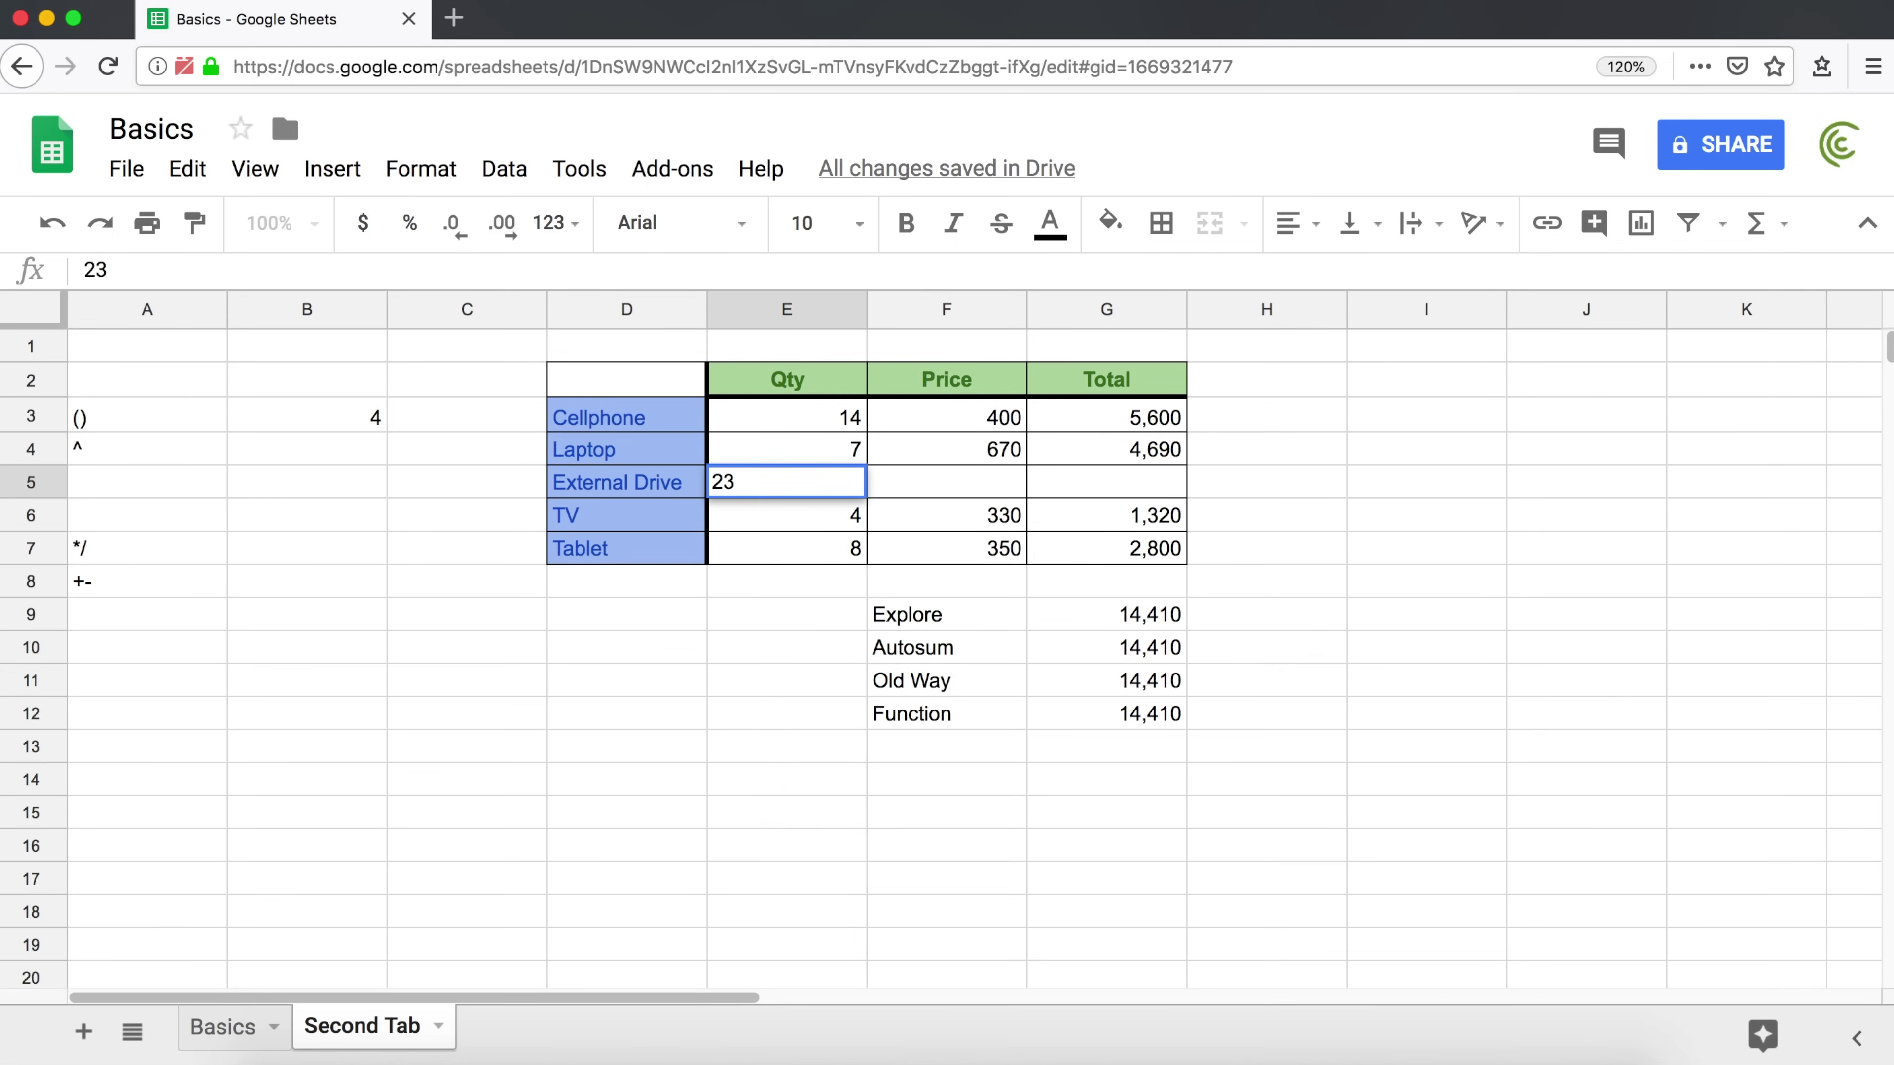
{"action": "key", "text": "Tab"}
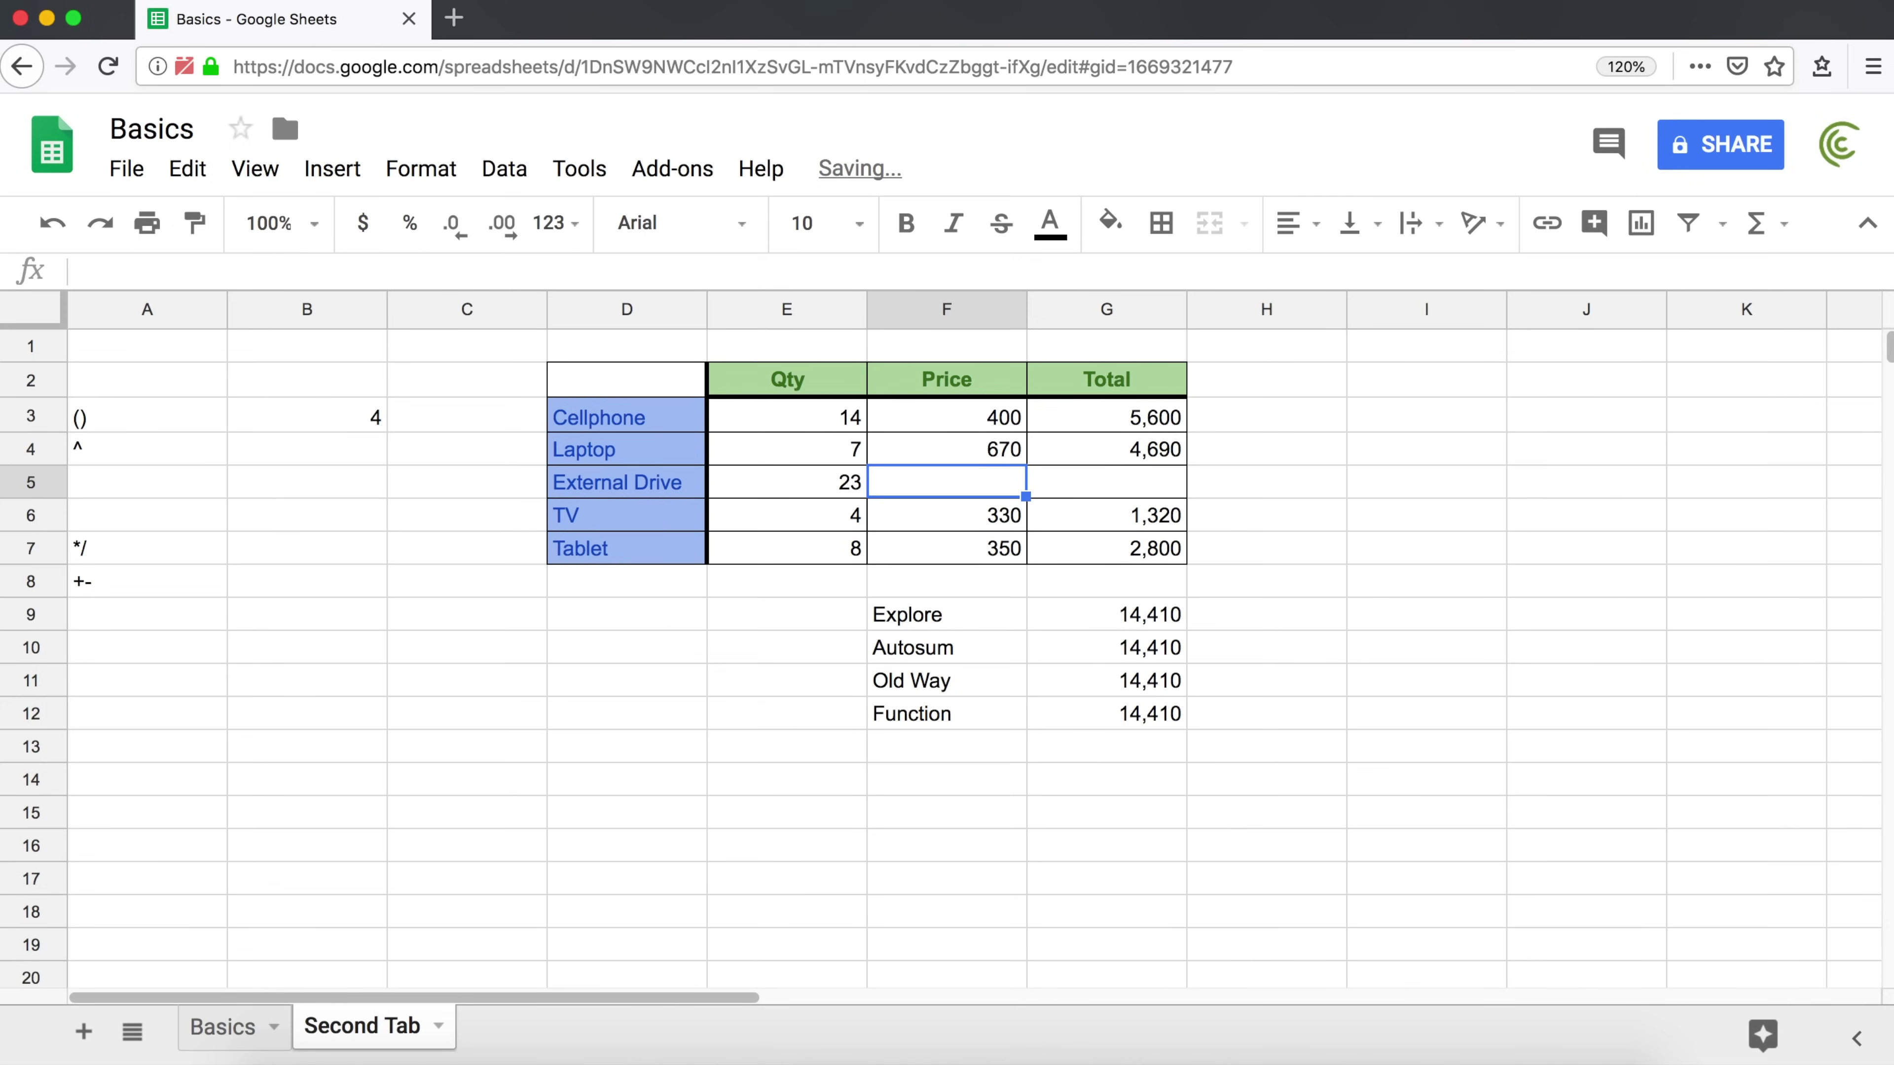
{"action": "type", "text": "80"}
{"action": "key", "text": "Tab"}
{"action": "left_click", "coordinate": [1177, 455]}
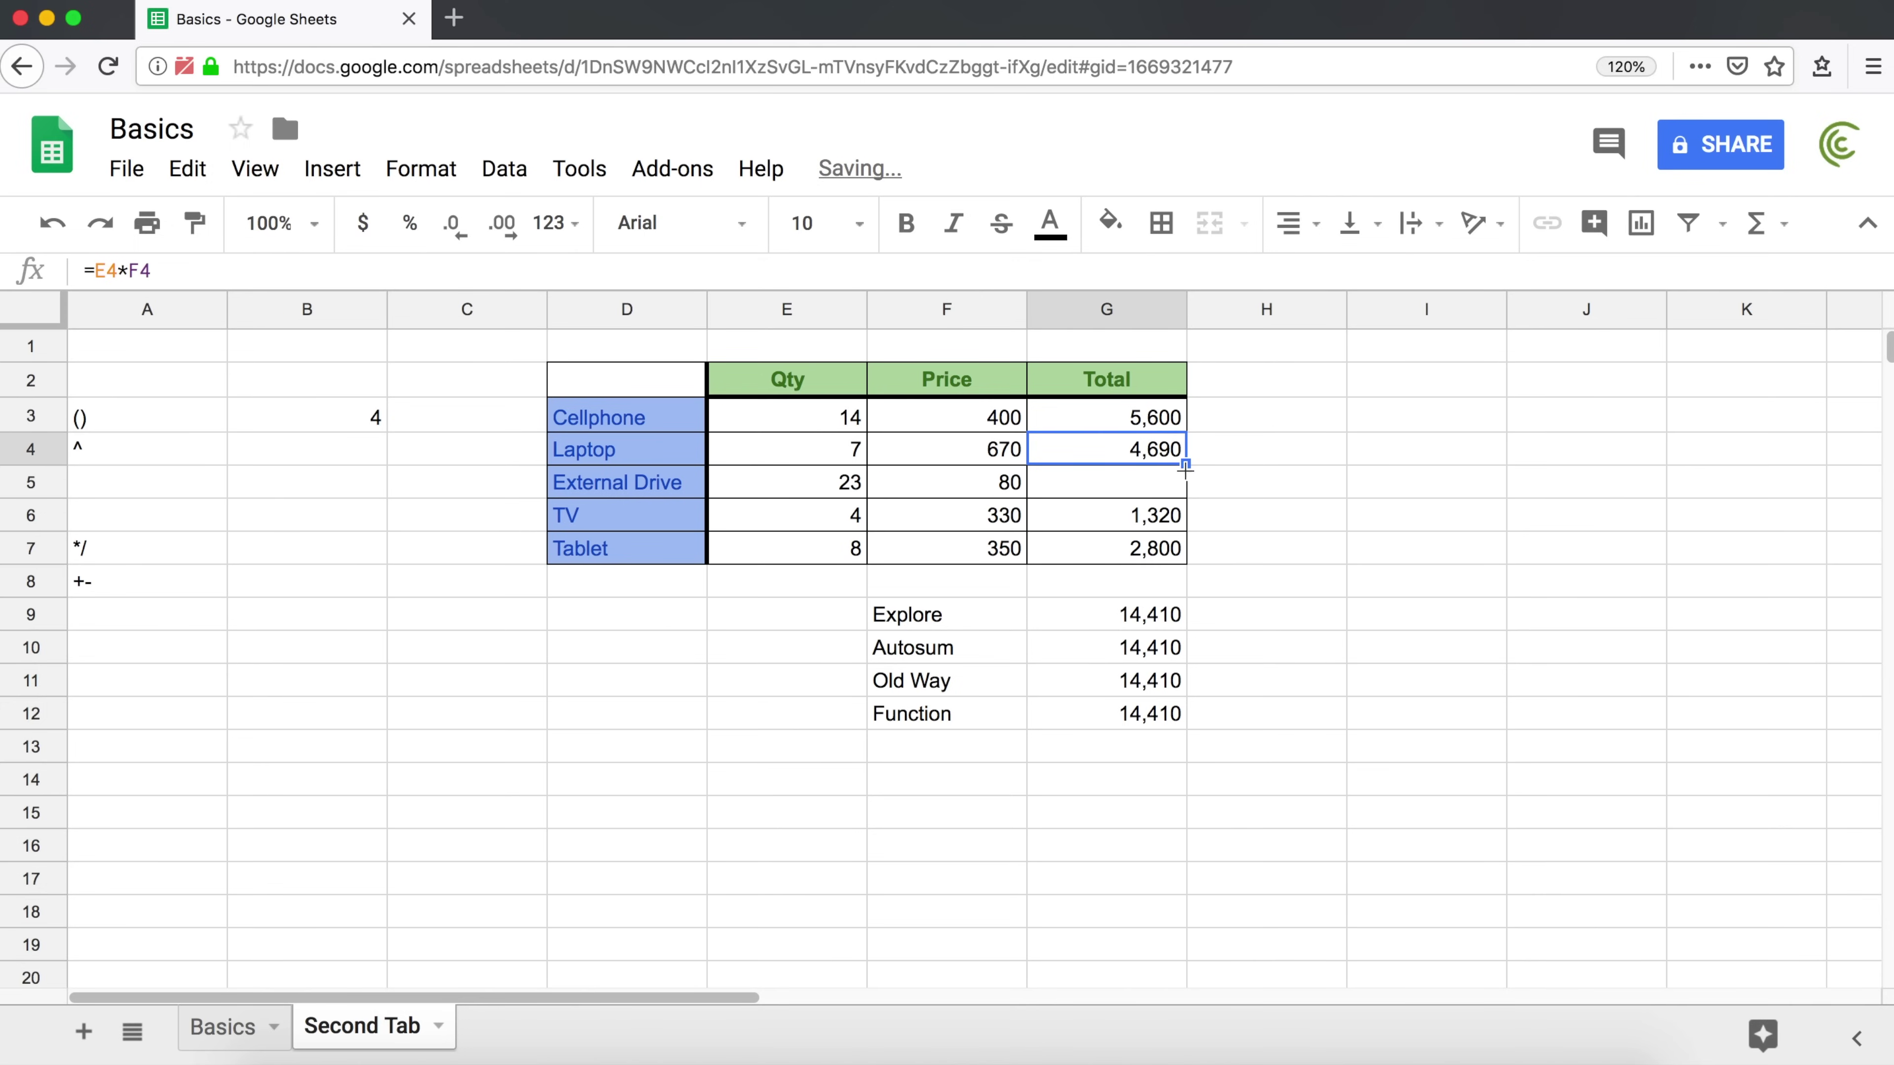
{"action": "left_click_drag", "start_coordinate": [1186, 467], "coordinate": [1187, 492]}
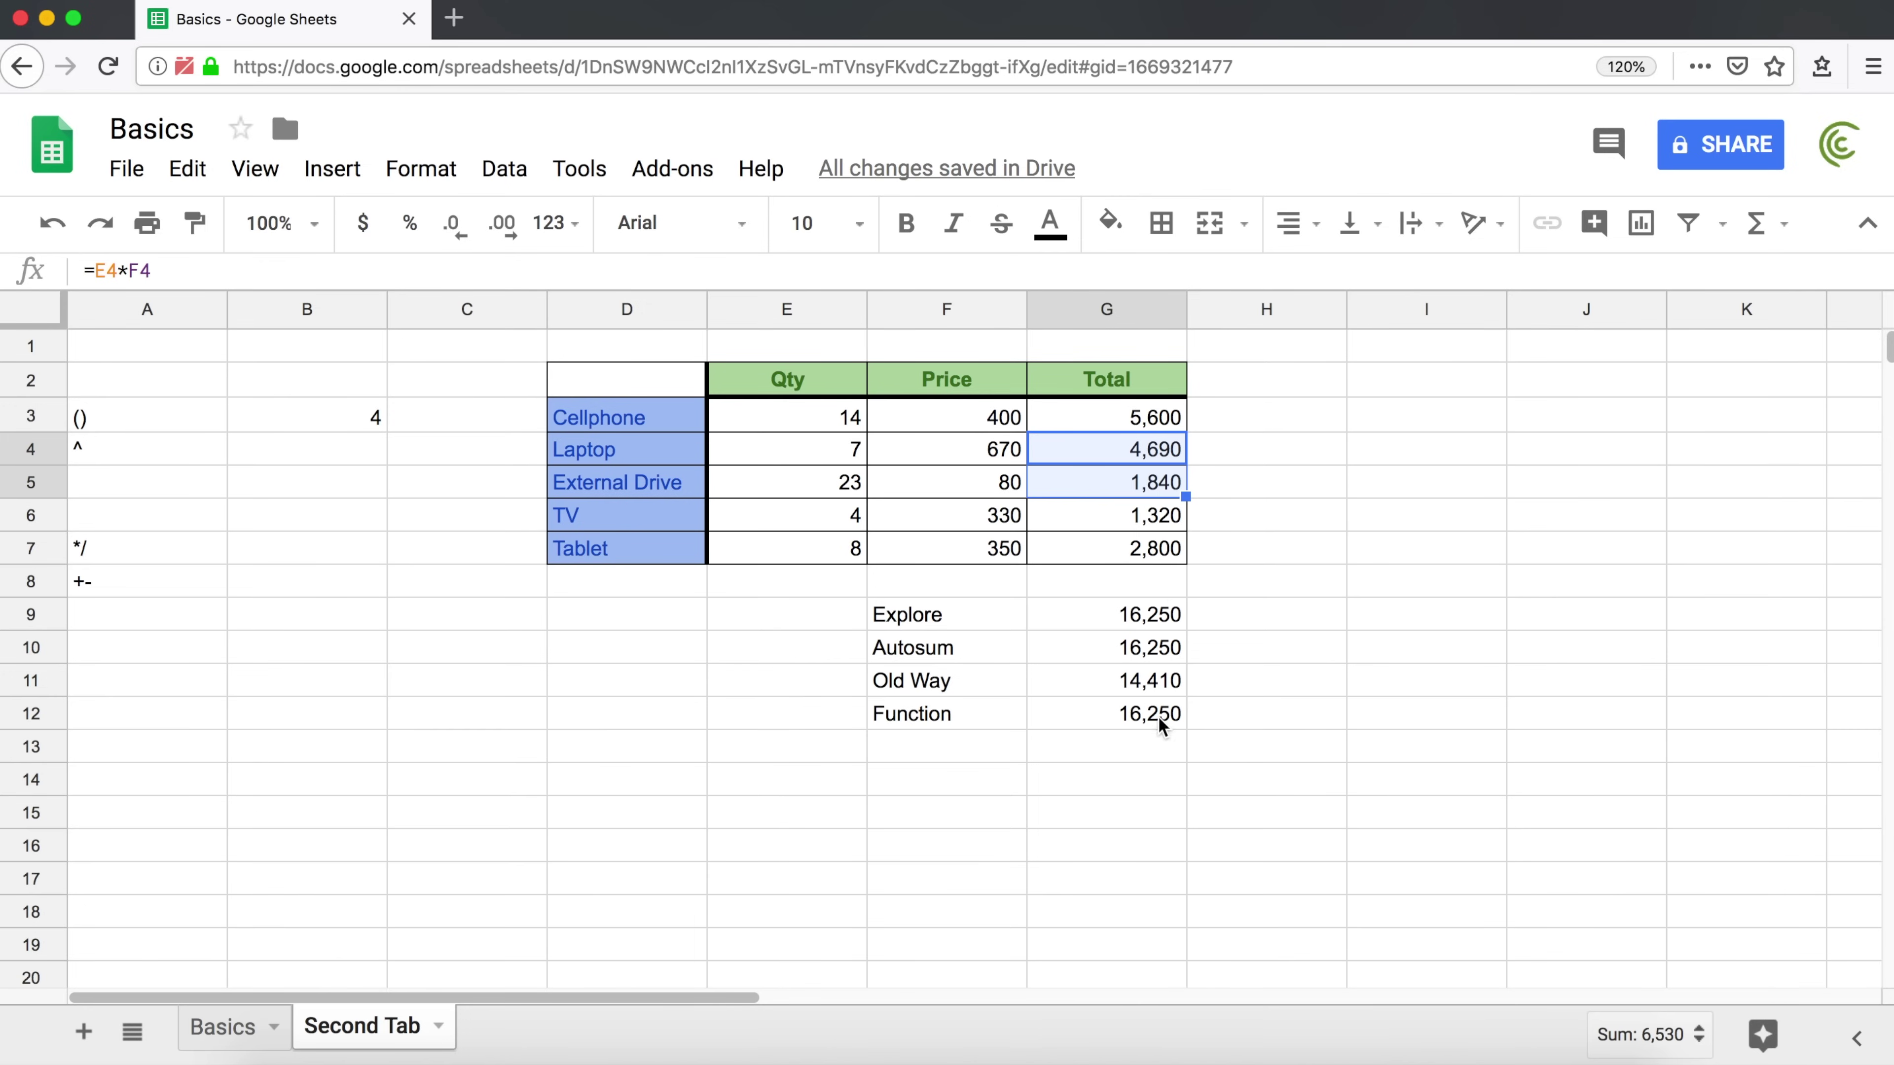
{"action": "left_click", "coordinate": [1139, 620]}
{"action": "left_click", "coordinate": [1143, 647]}
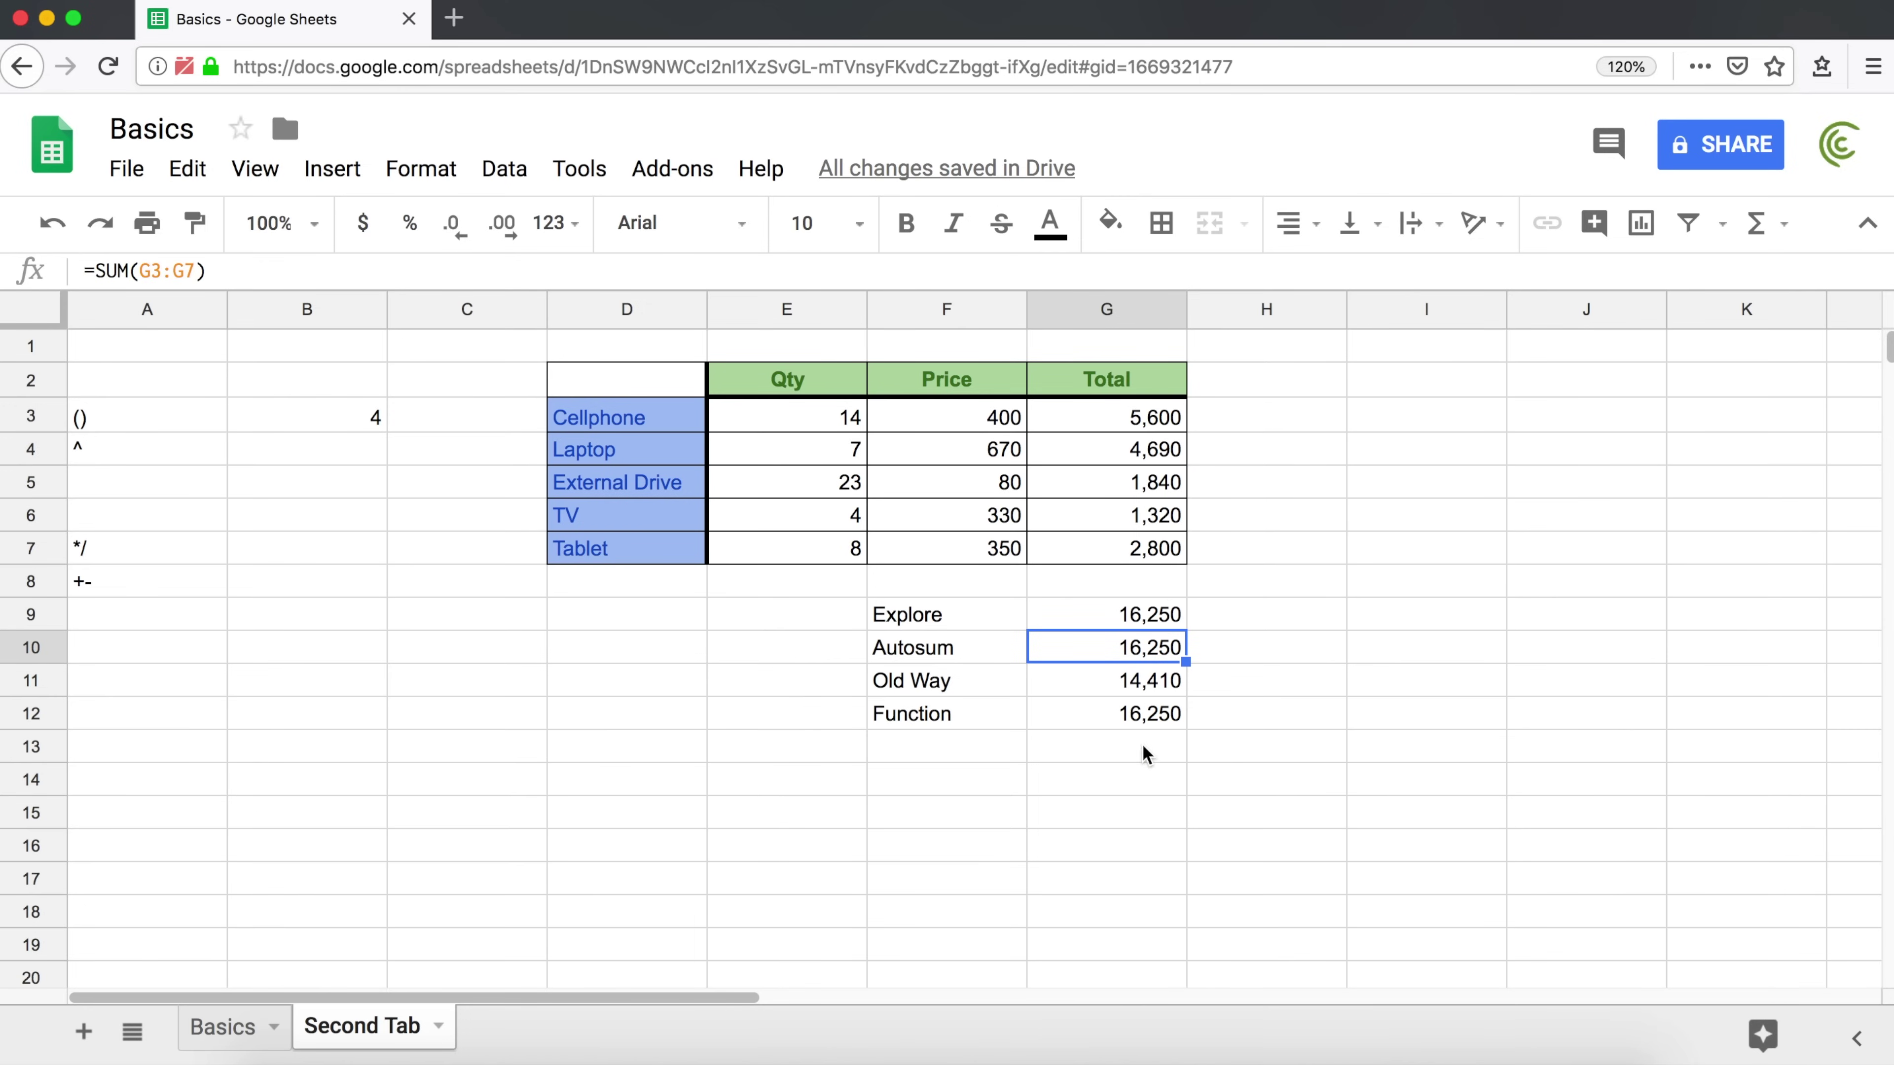
{"action": "left_click", "coordinate": [1147, 713]}
{"action": "double_click", "coordinate": [1147, 713]}
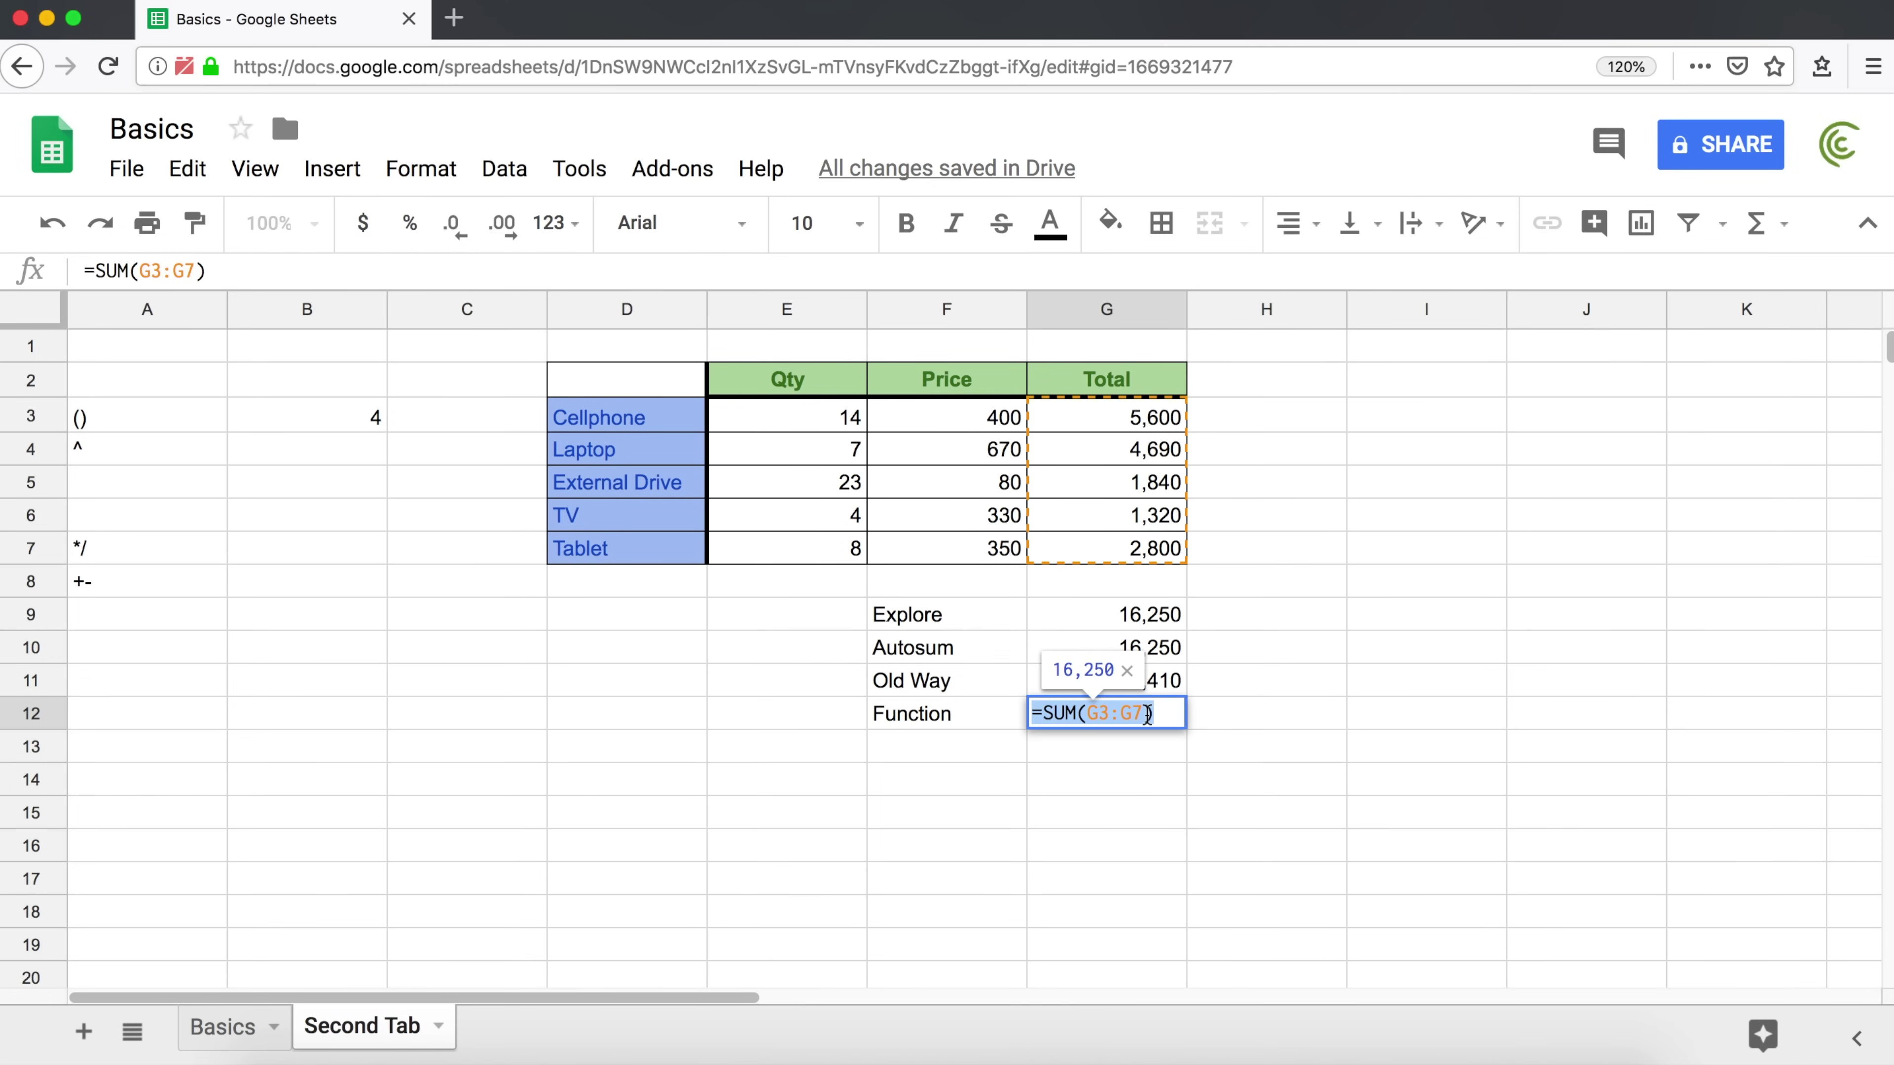
{"action": "key", "text": "Escape"}
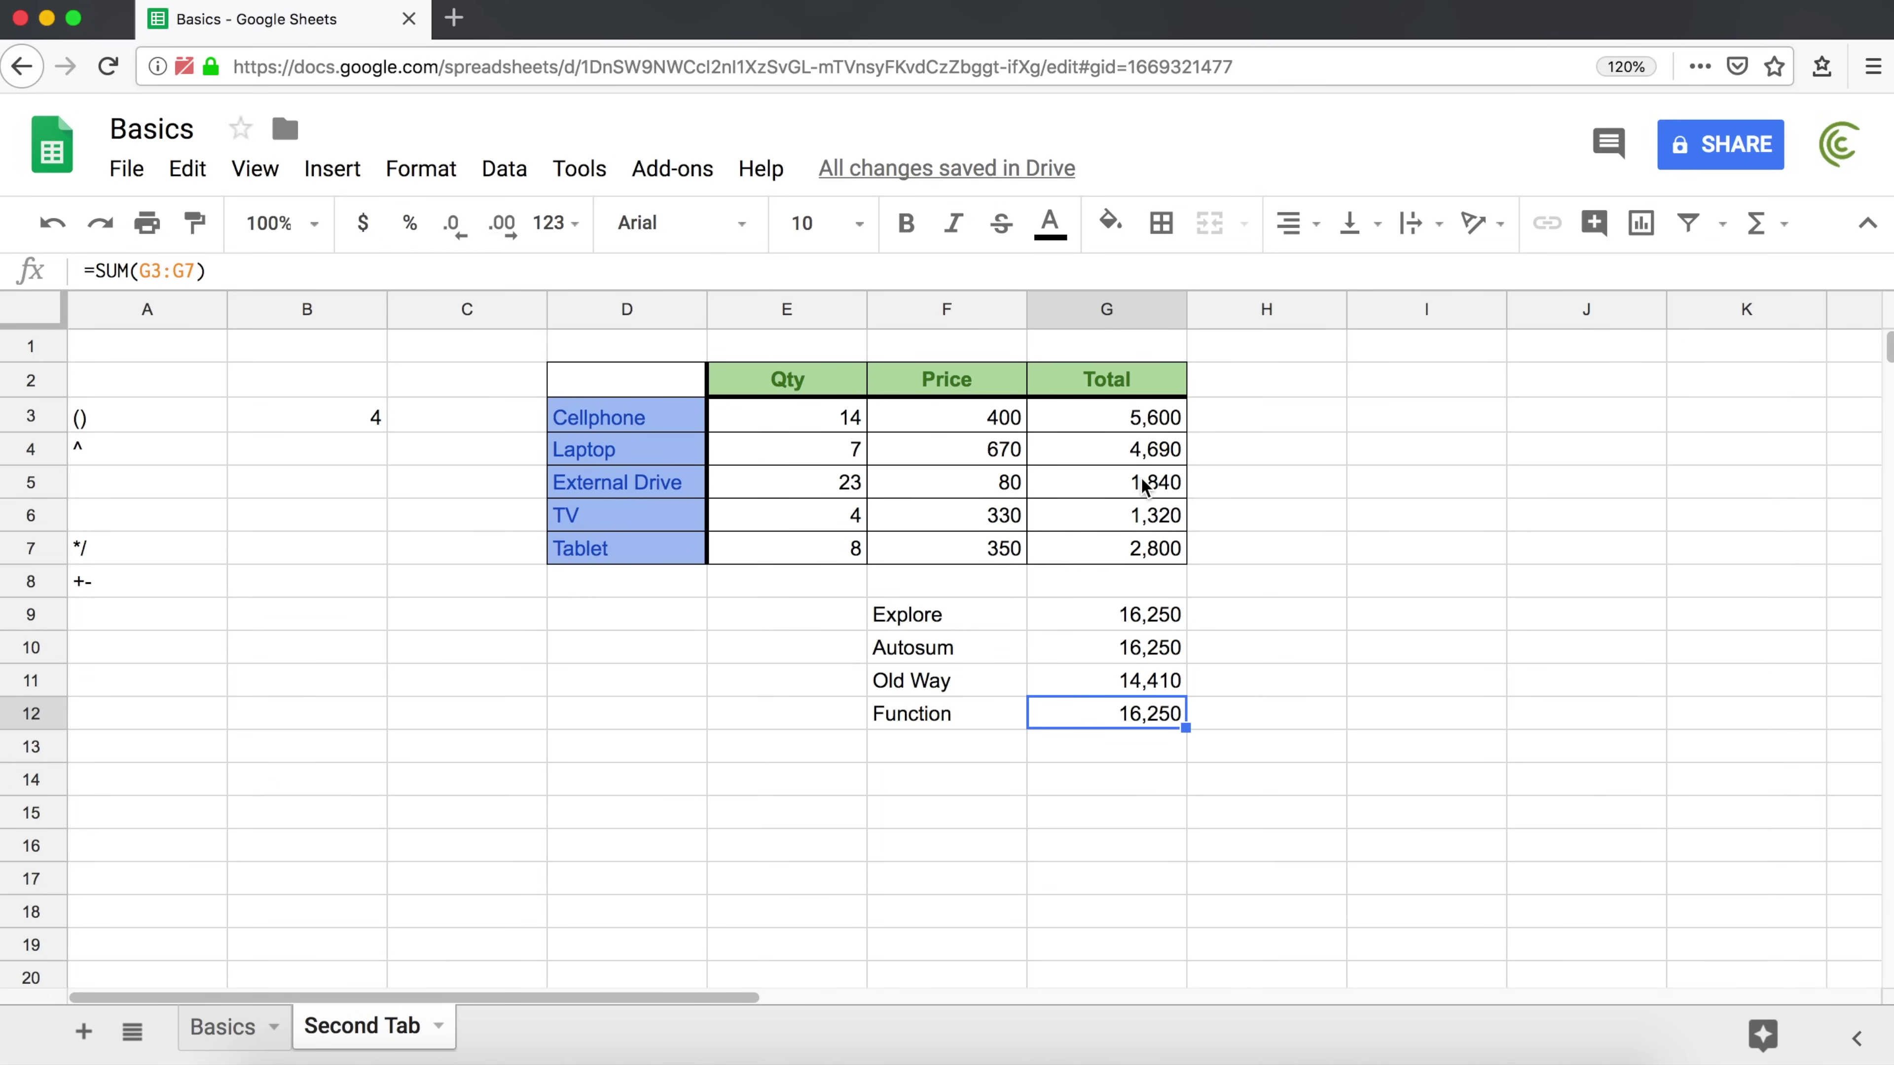
{"action": "left_click", "coordinate": [1086, 479]}
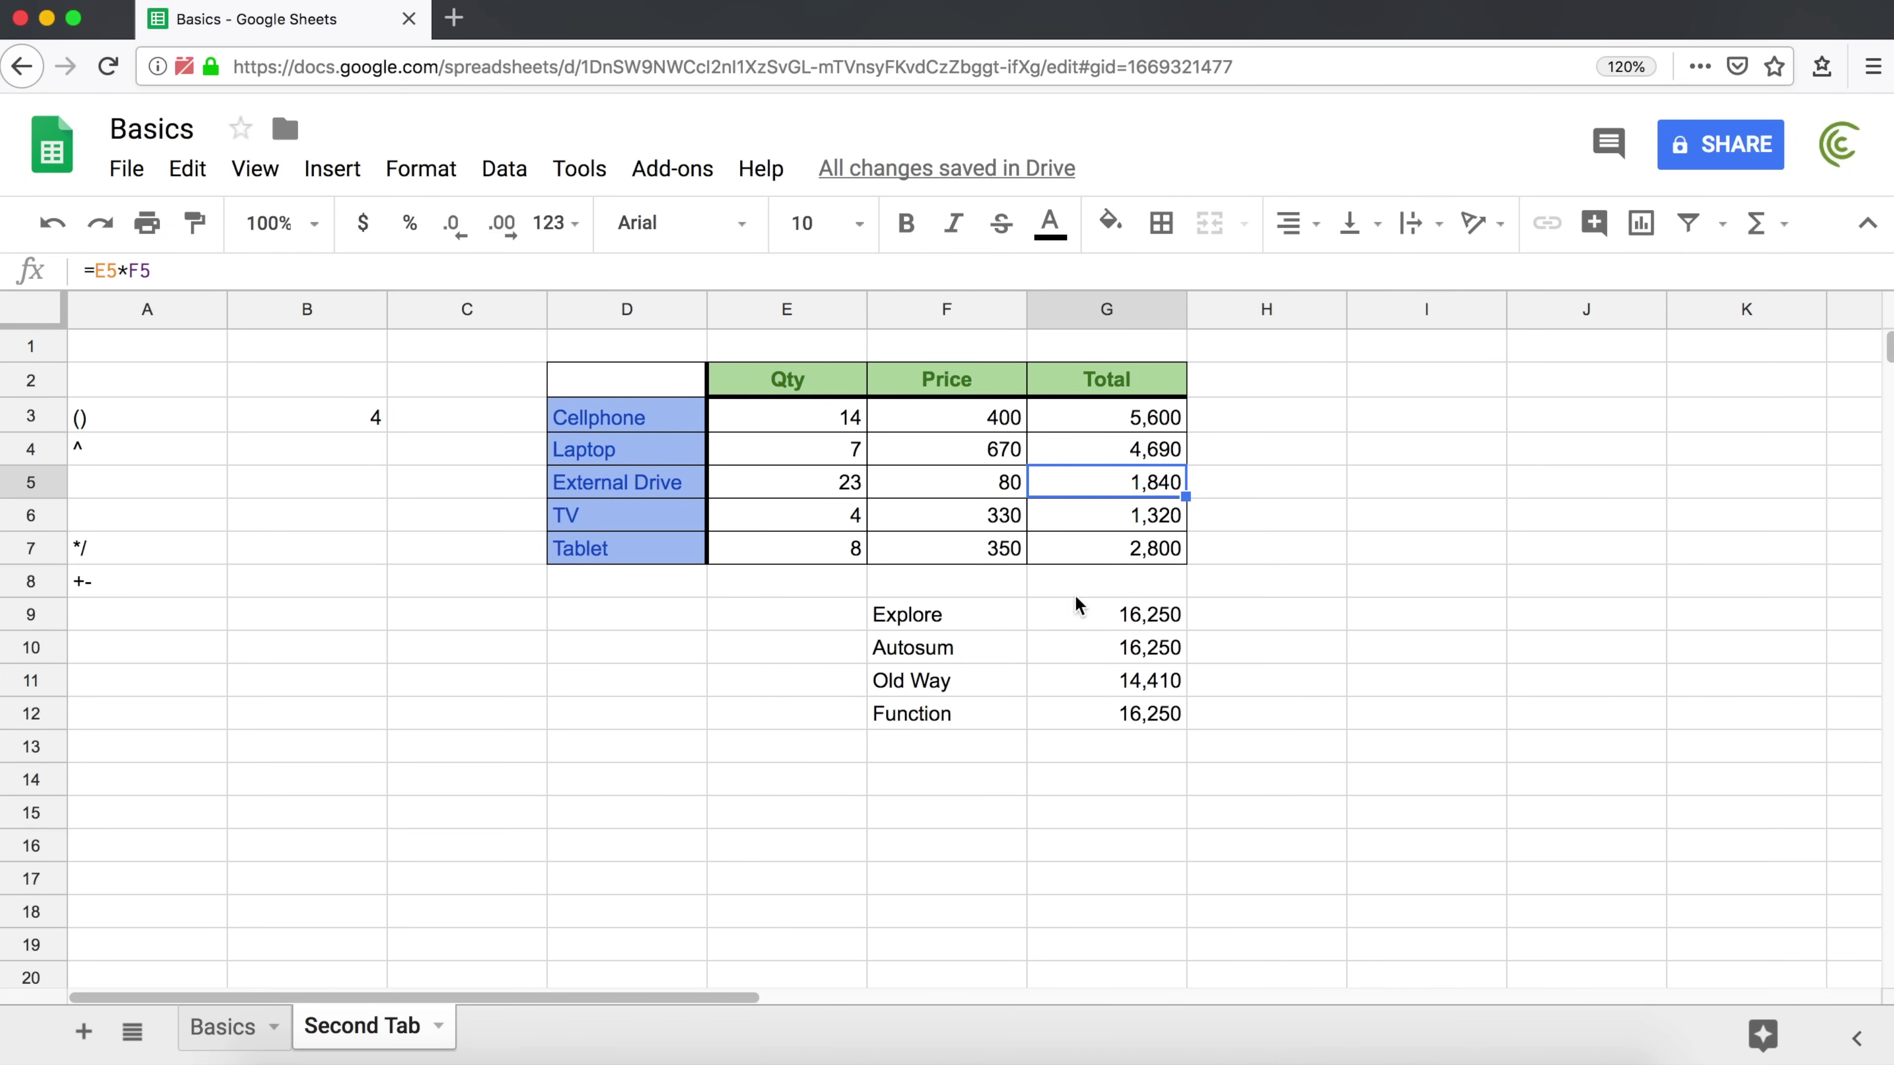
{"action": "double_click", "coordinate": [1134, 694]}
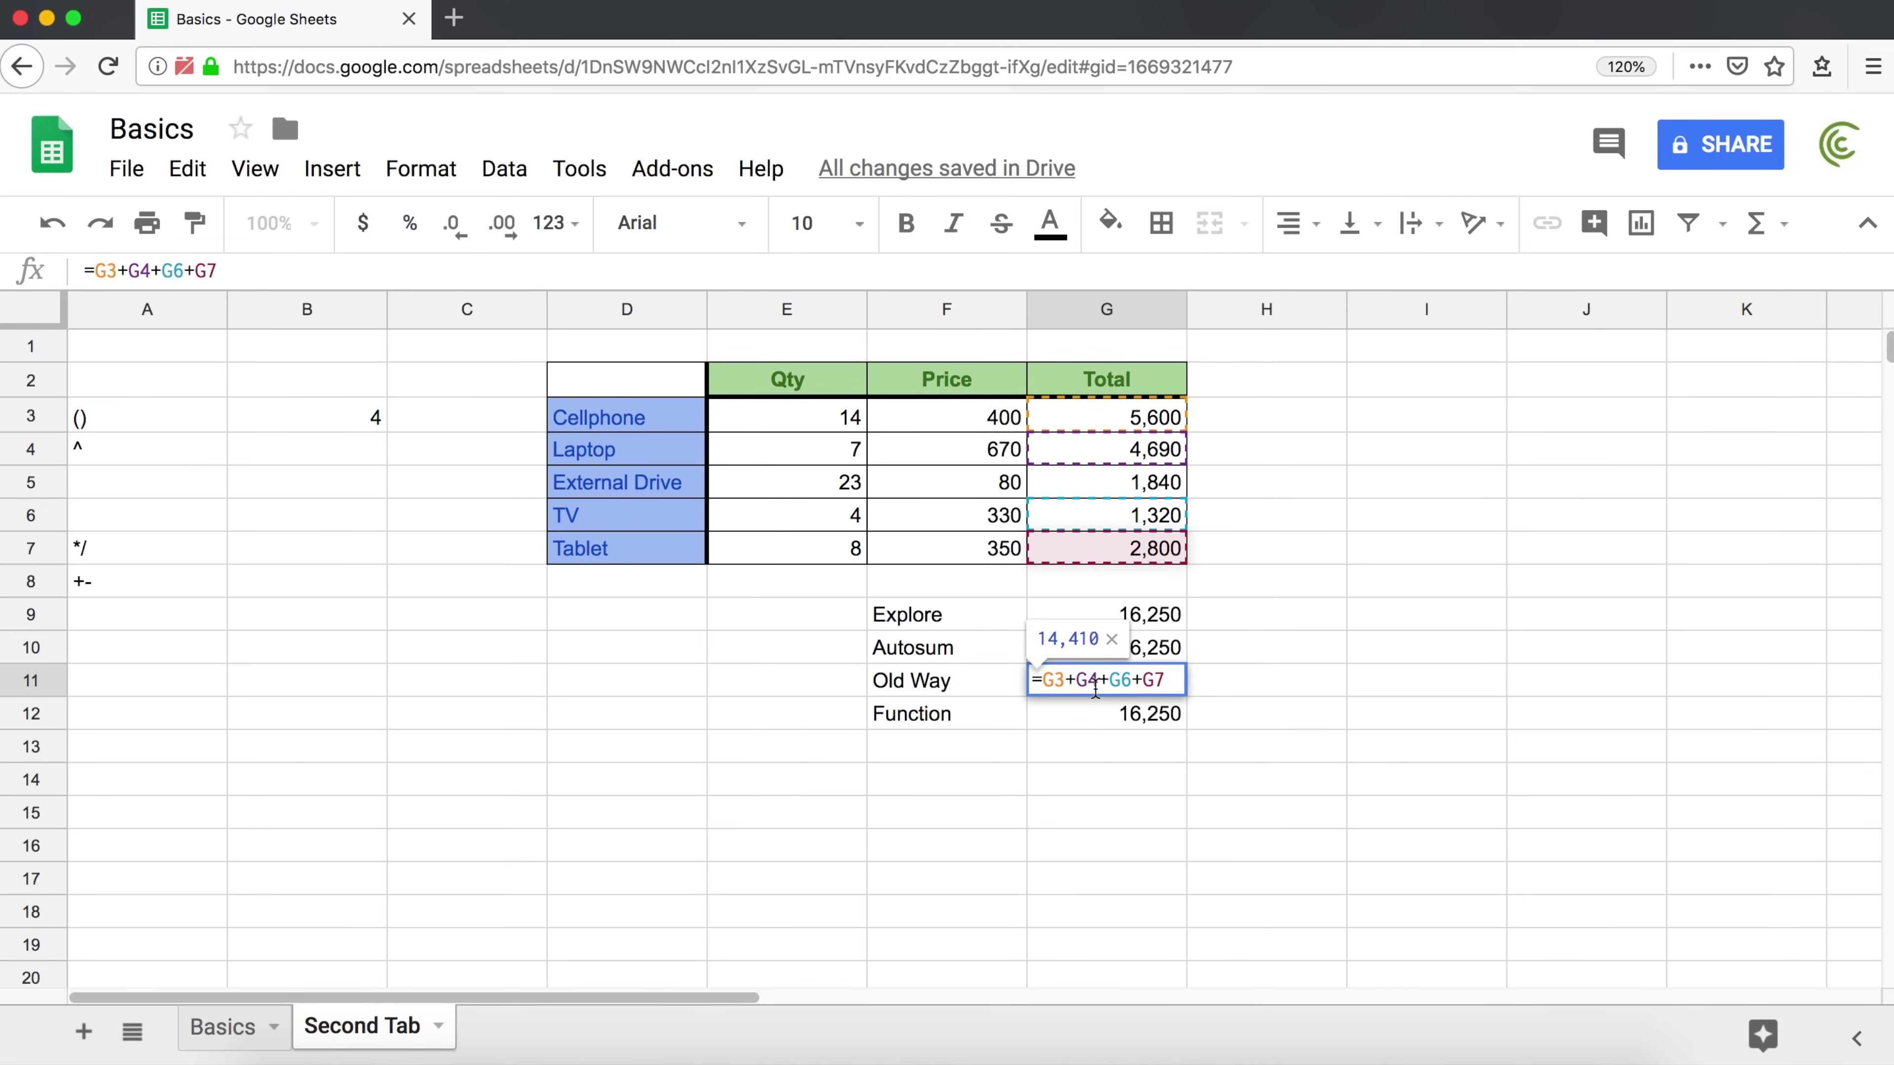
{"action": "key", "text": "Escape"}
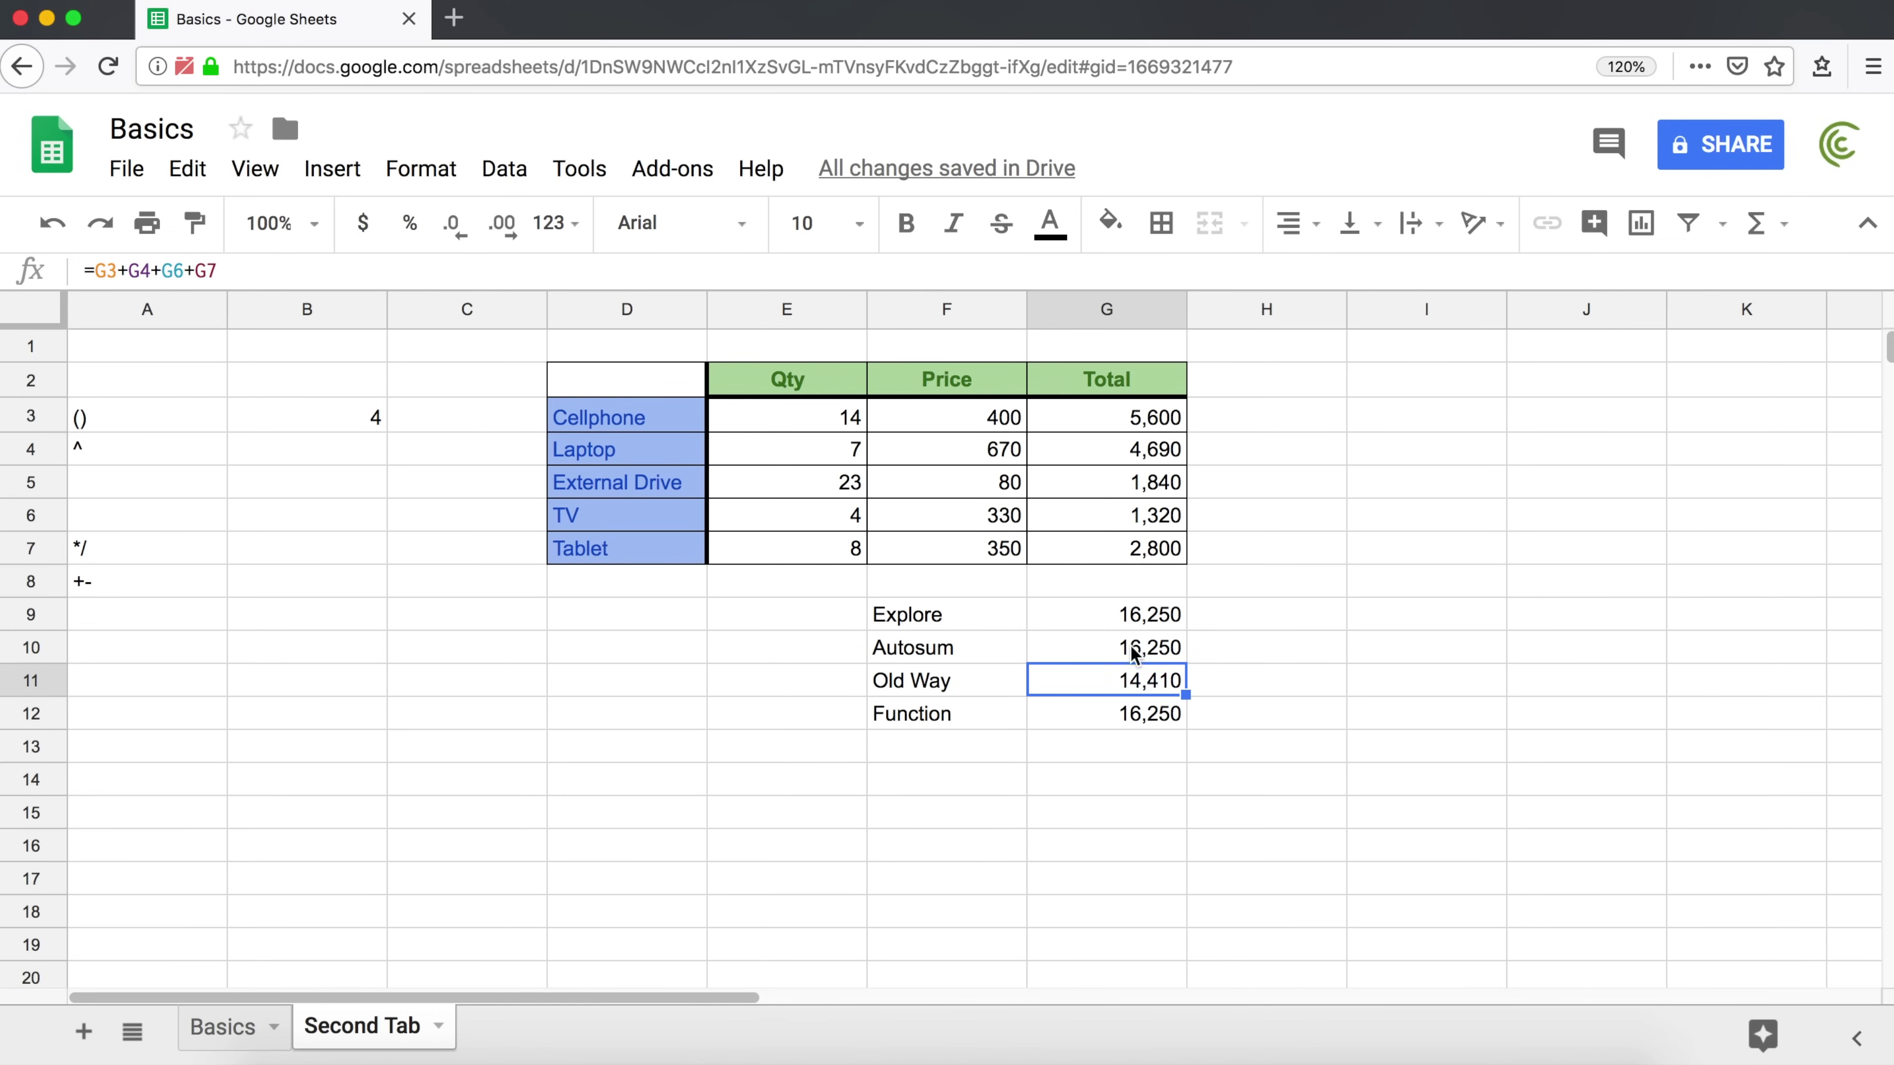
{"action": "double_click", "coordinate": [1145, 718]}
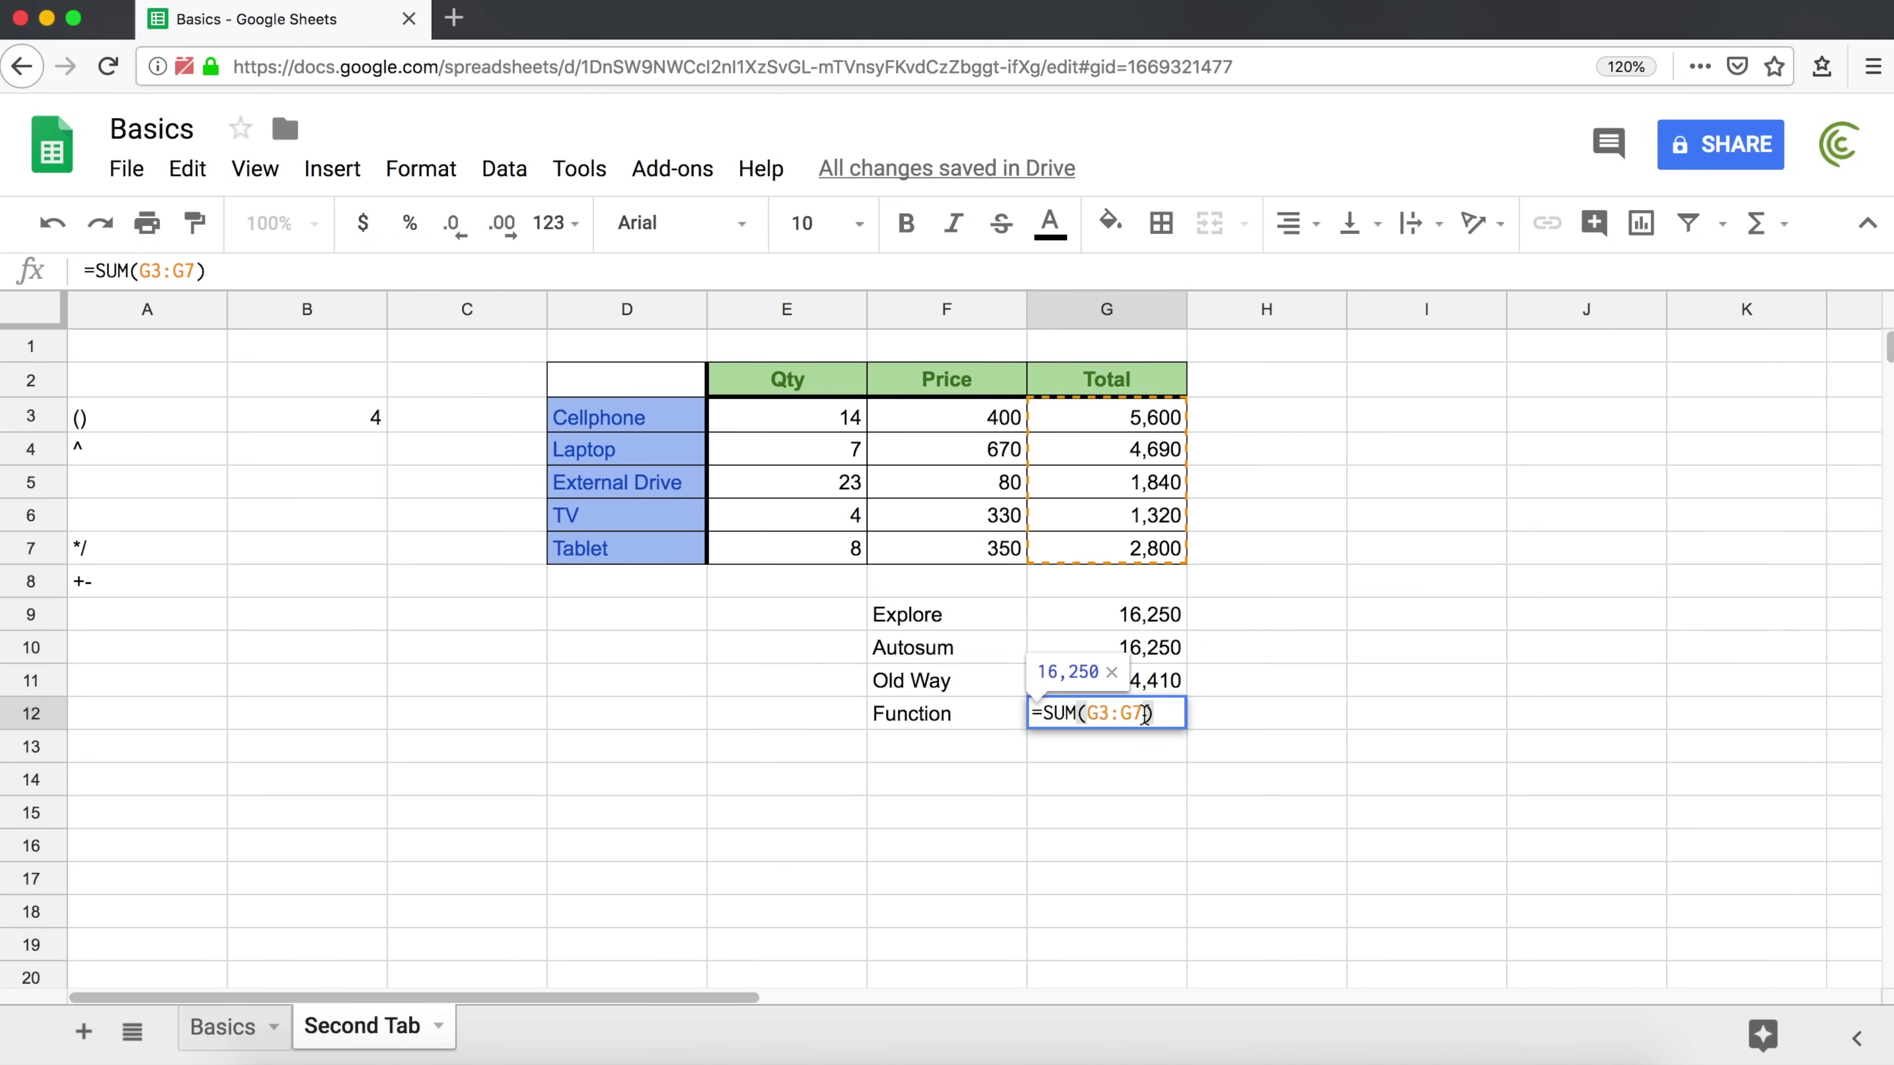
{"action": "key", "text": "Return"}
{"action": "left_click", "coordinate": [1107, 417]}
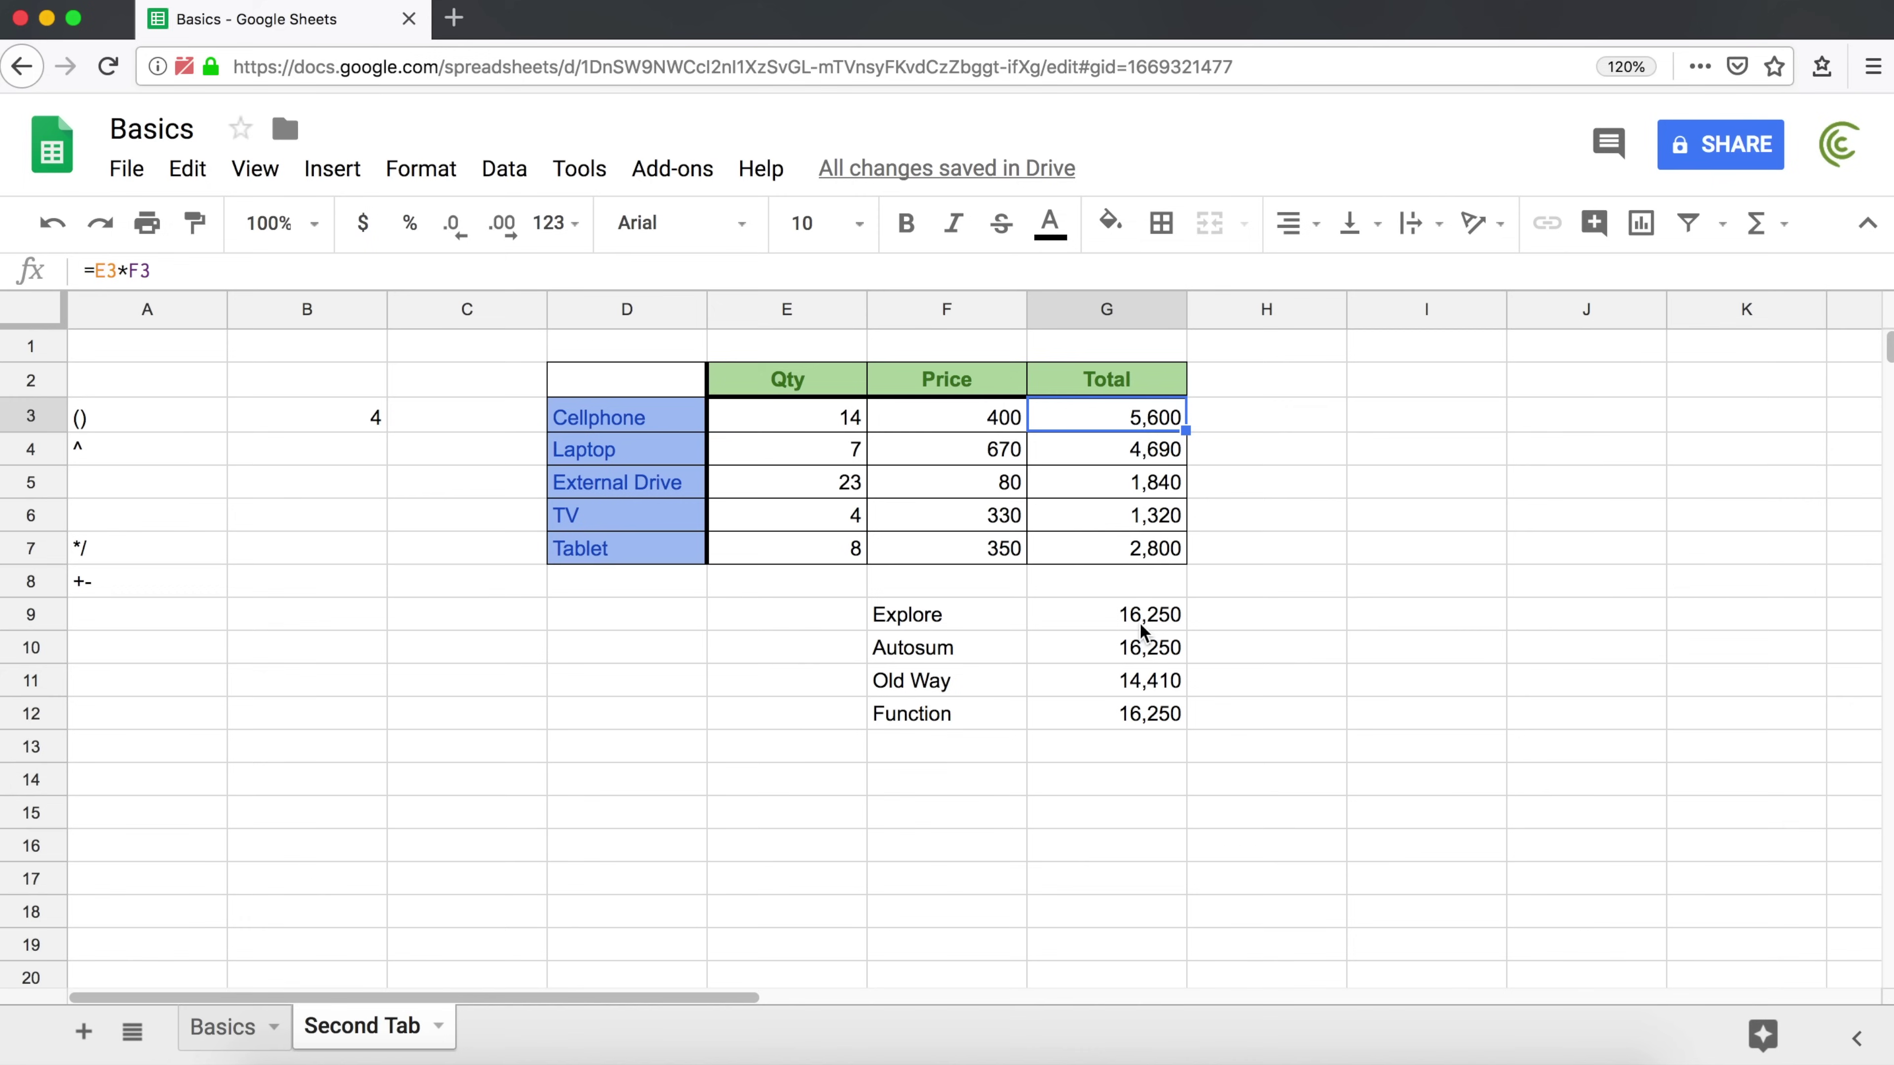
{"action": "left_click", "coordinate": [1139, 650]}
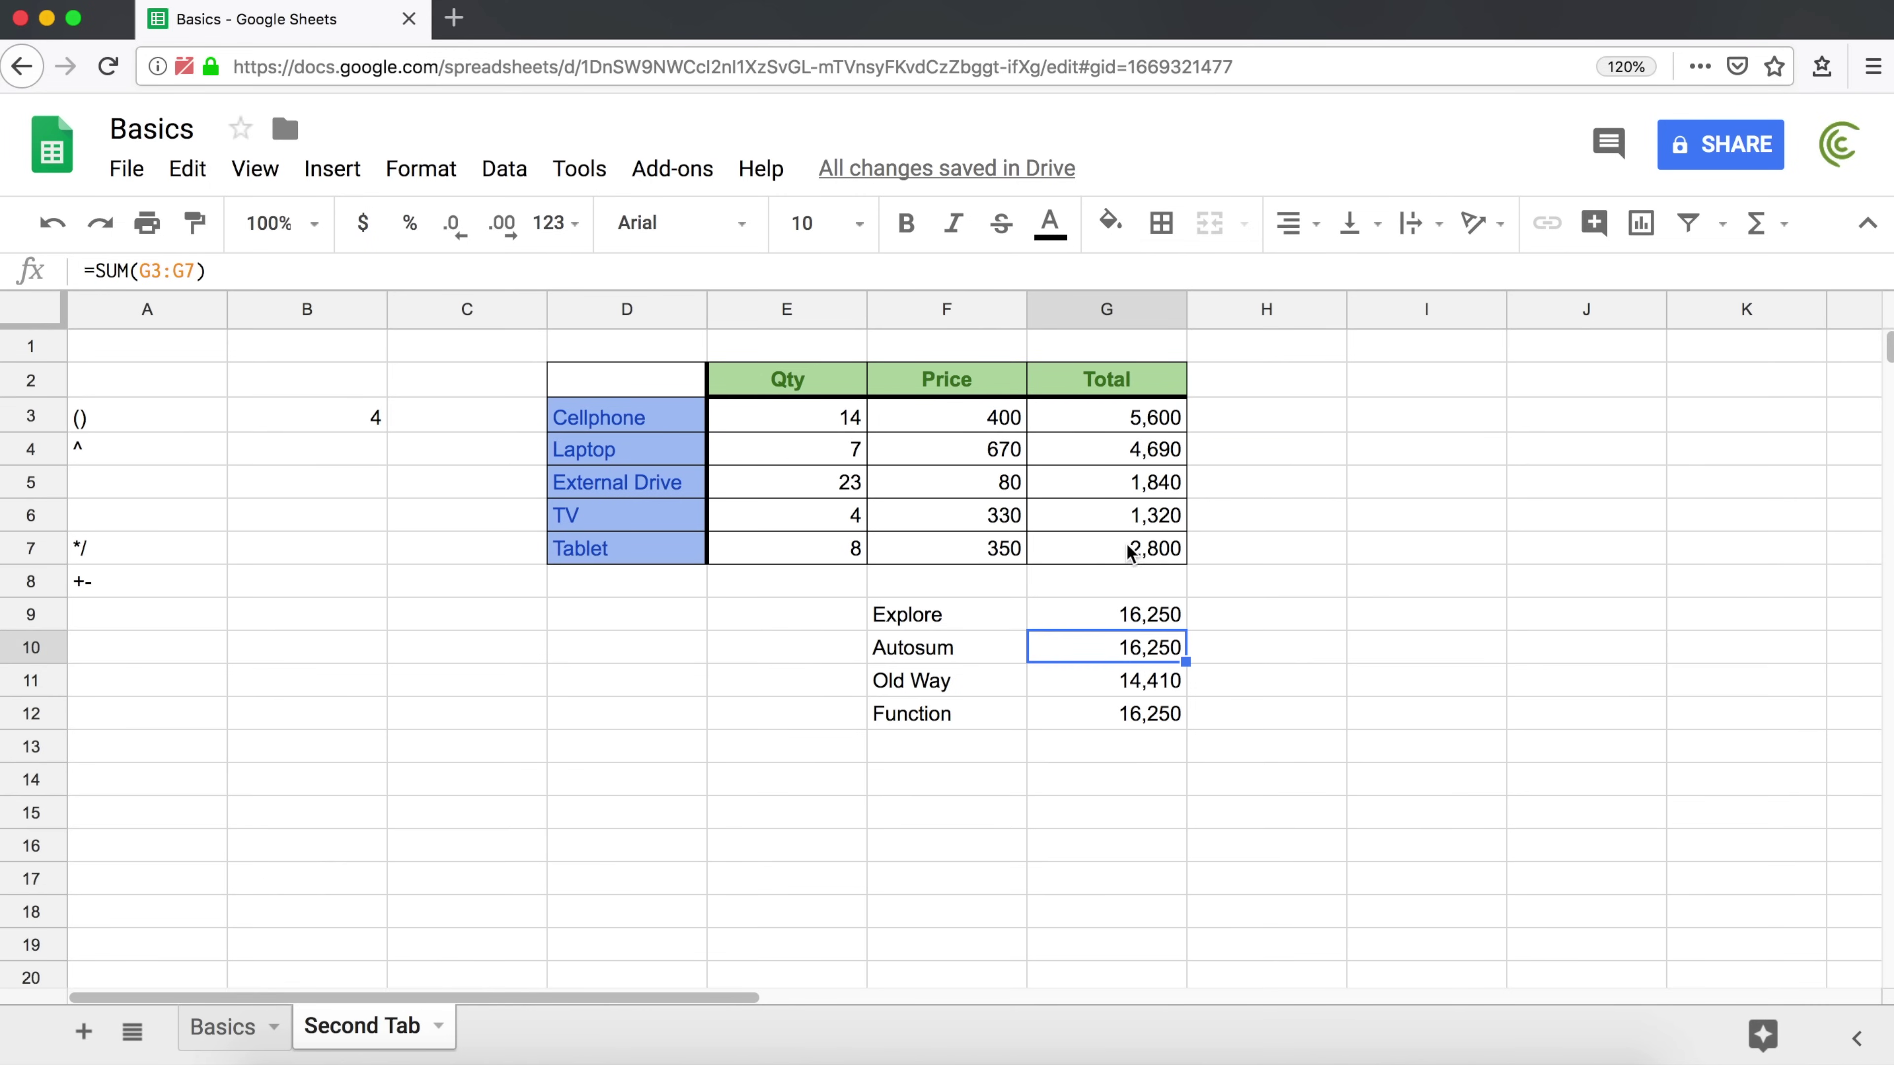
{"action": "left_click", "coordinate": [1148, 418]}
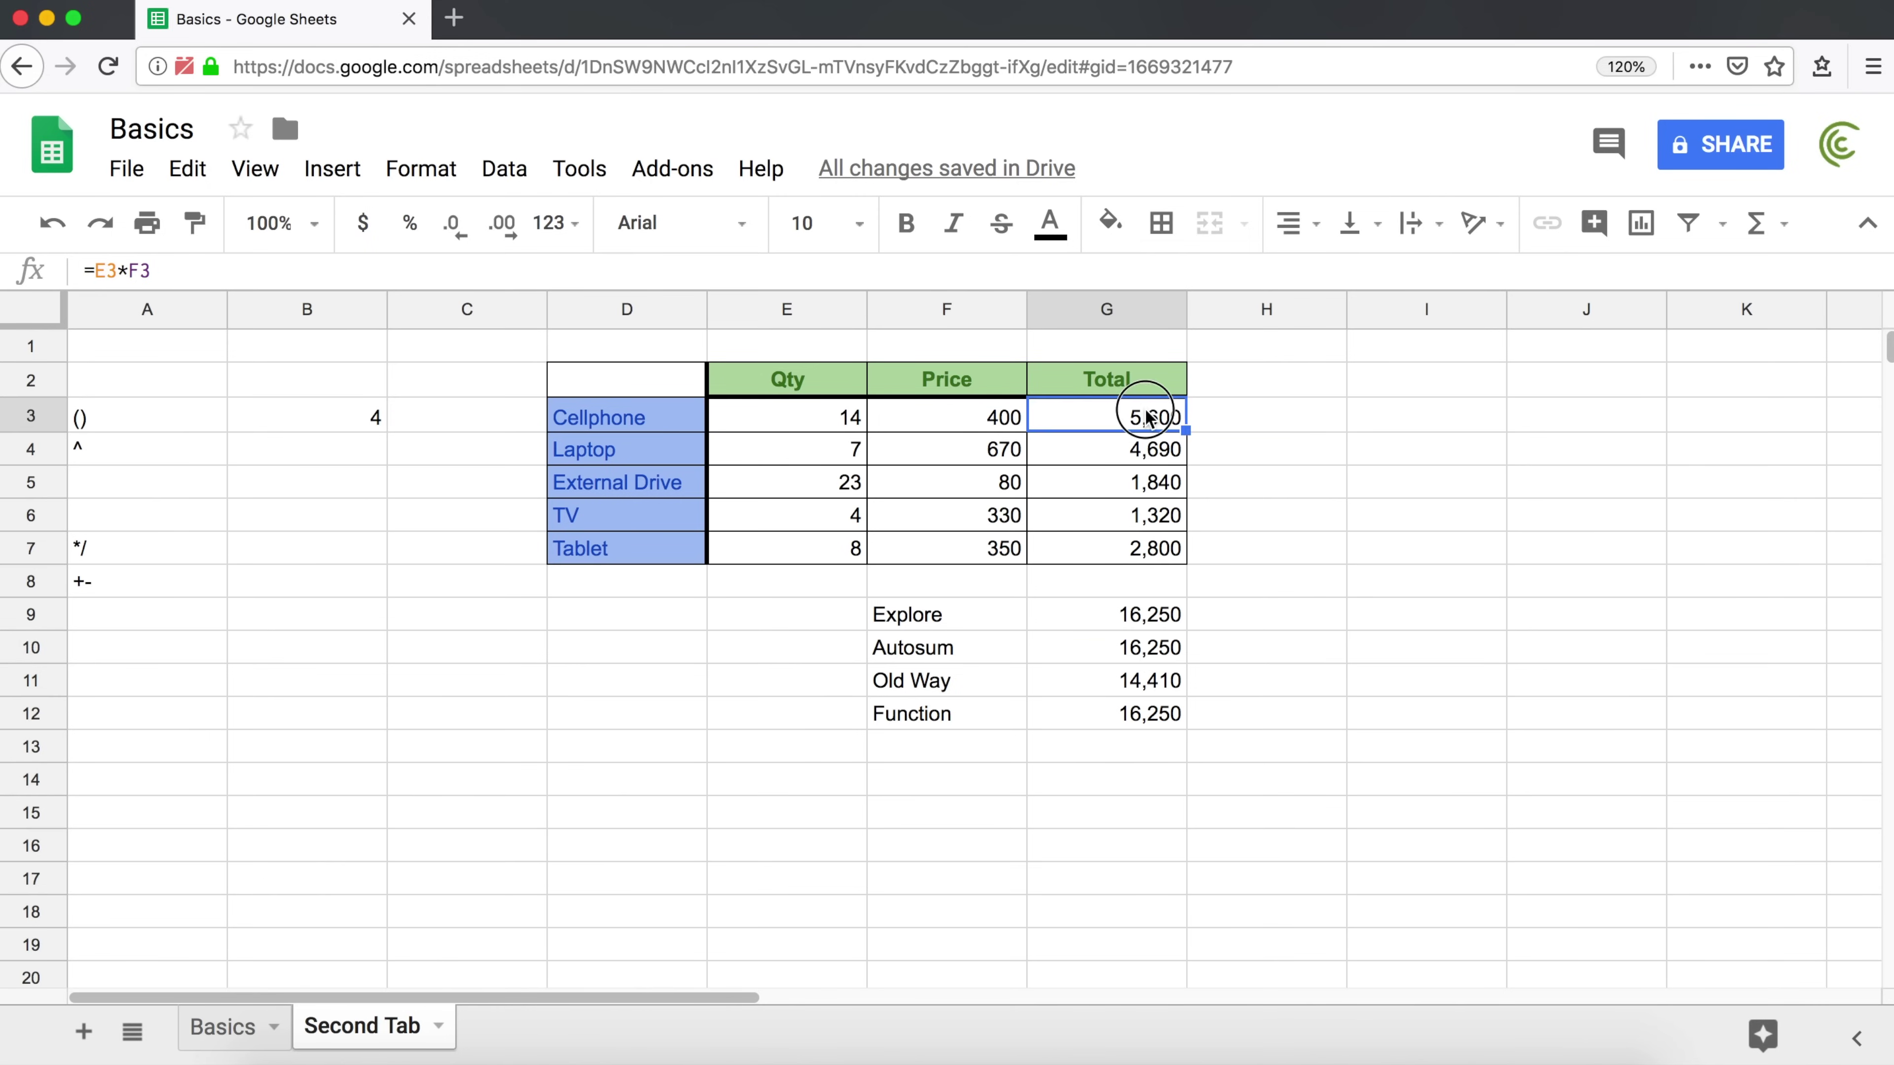
{"action": "double_click", "coordinate": [1146, 416]}
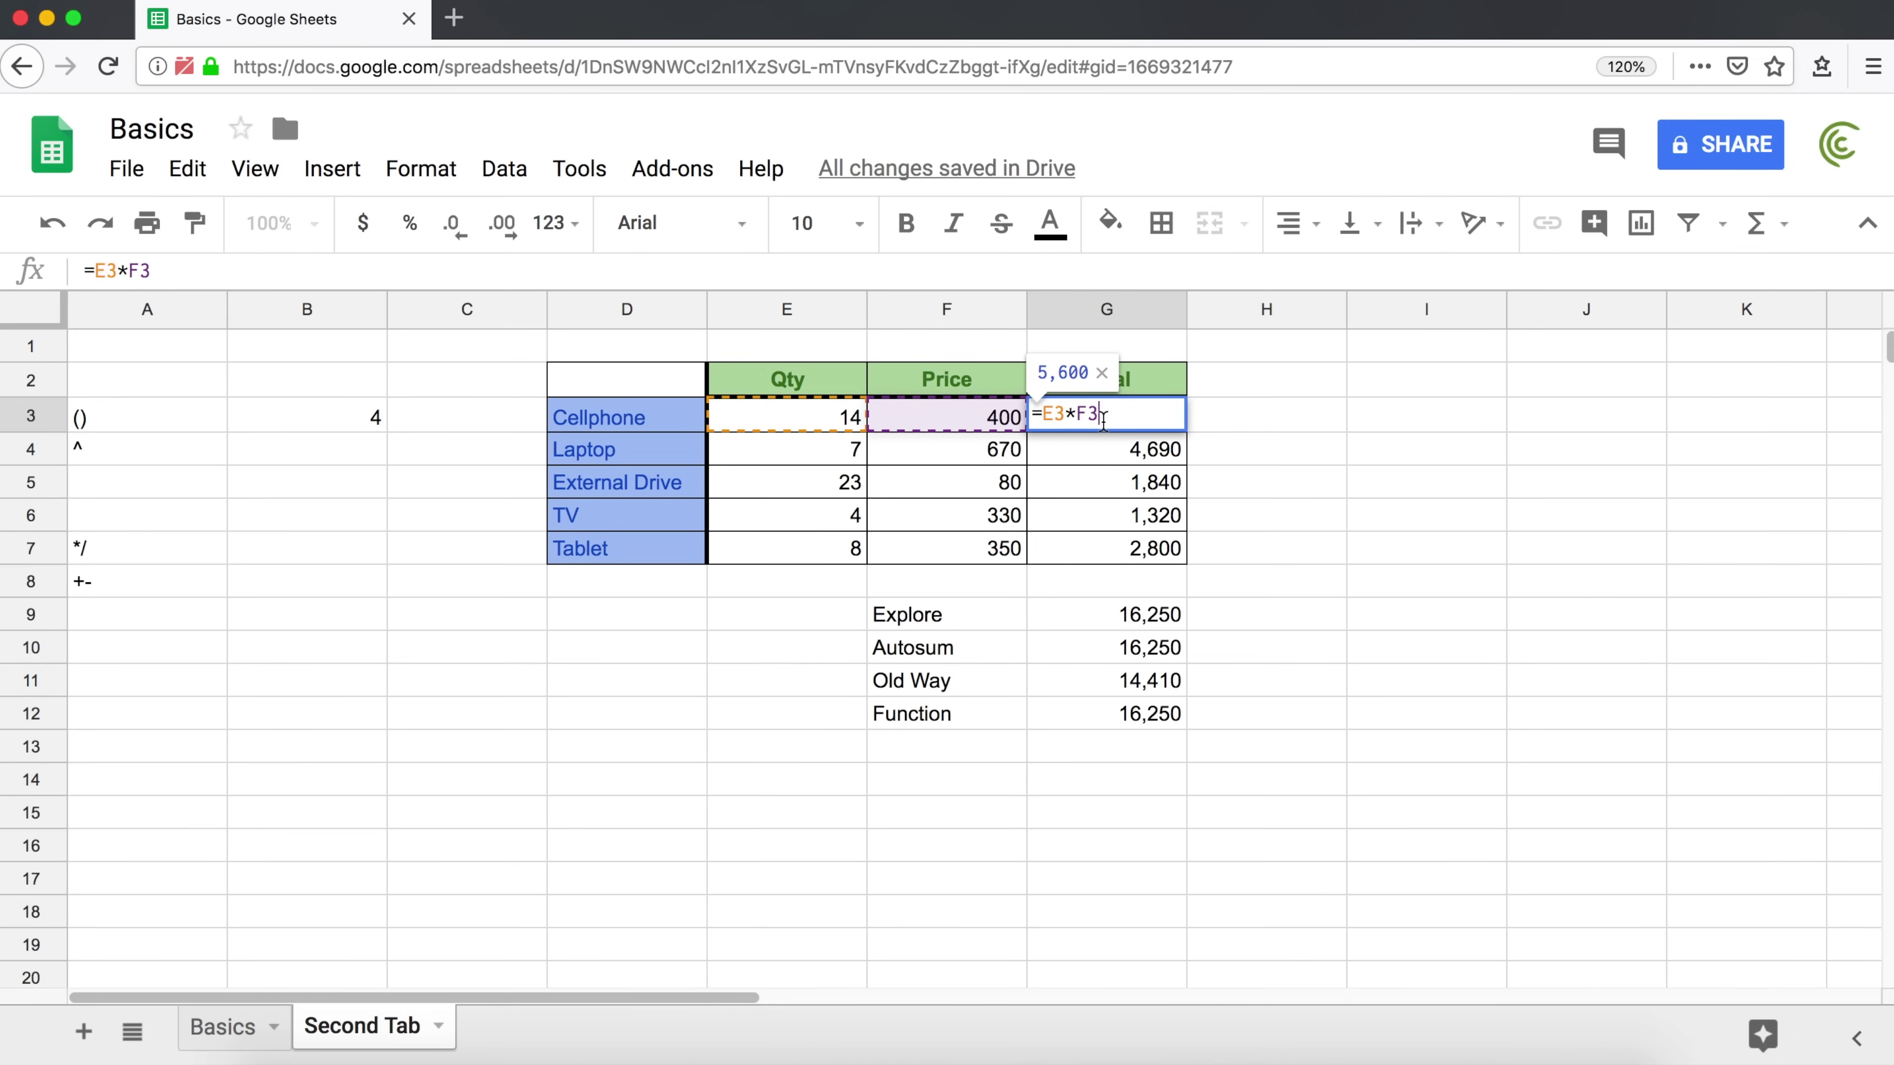
{"action": "key", "text": "Return"}
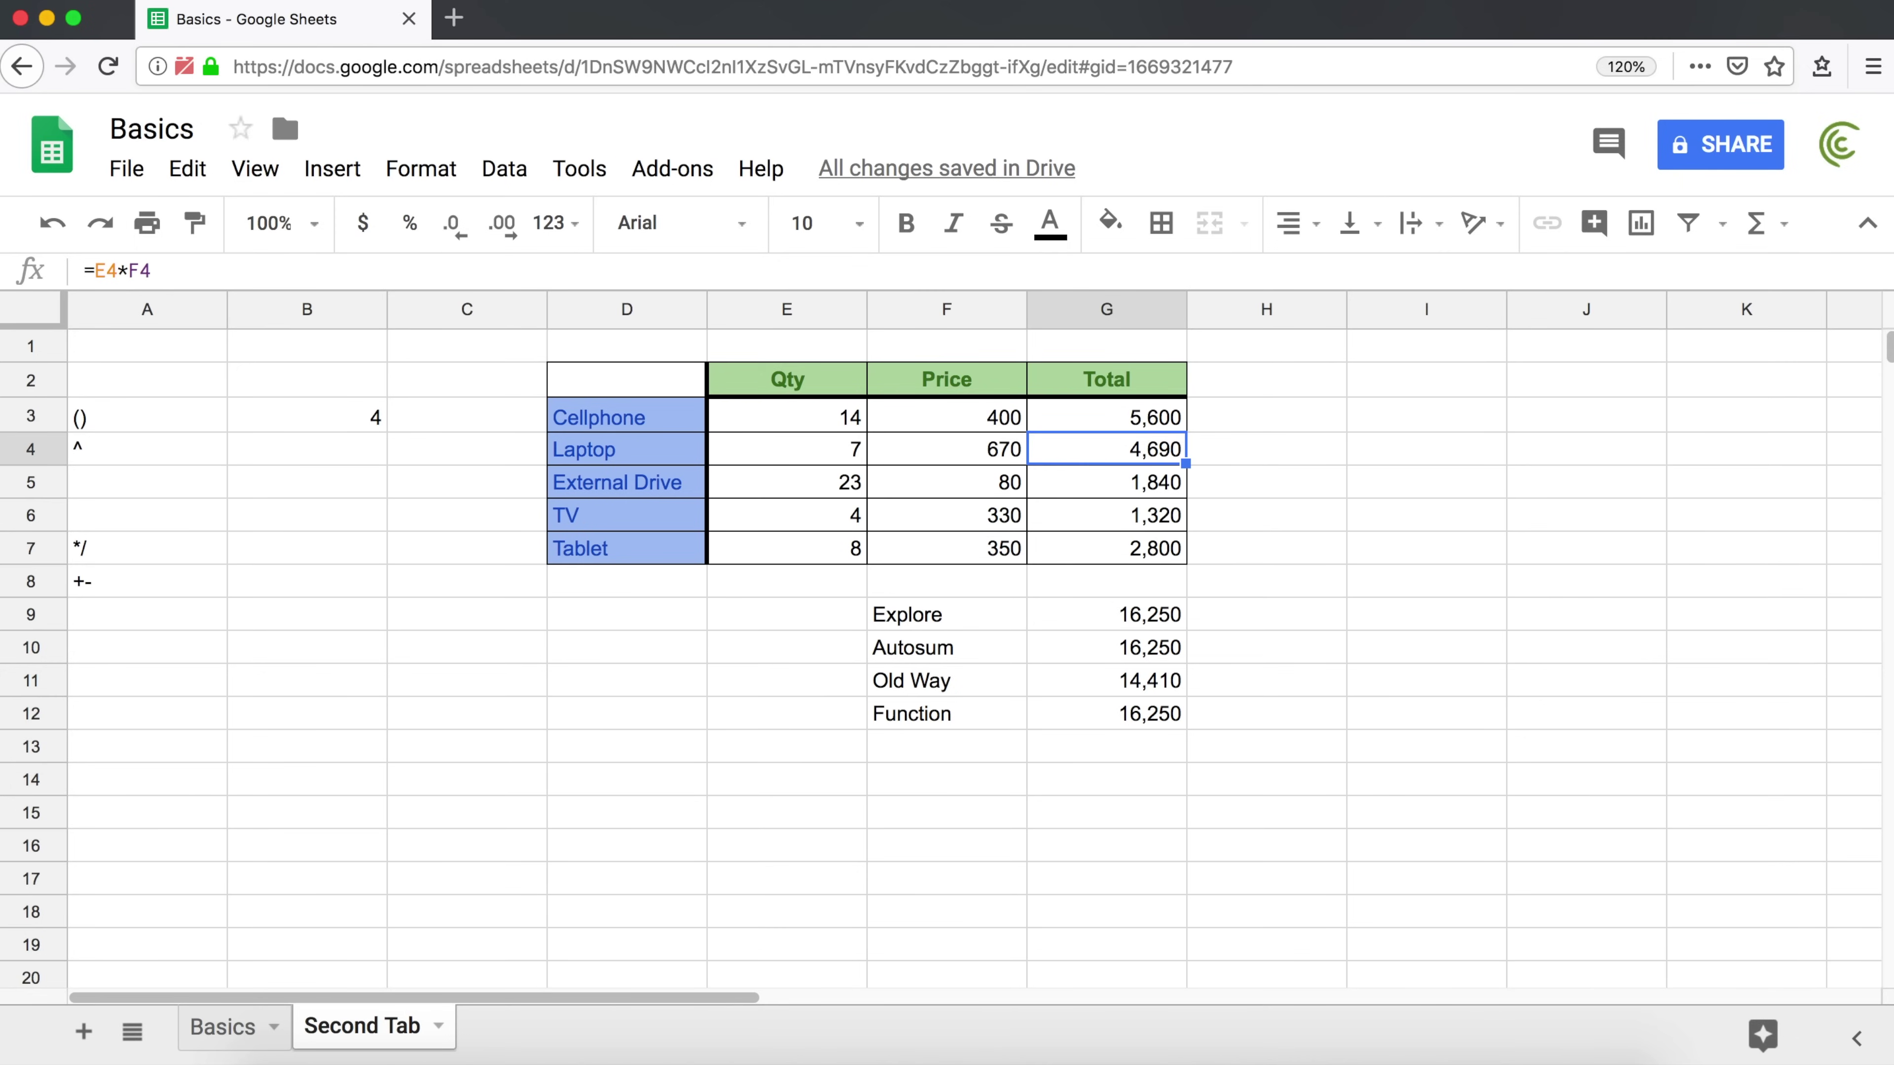